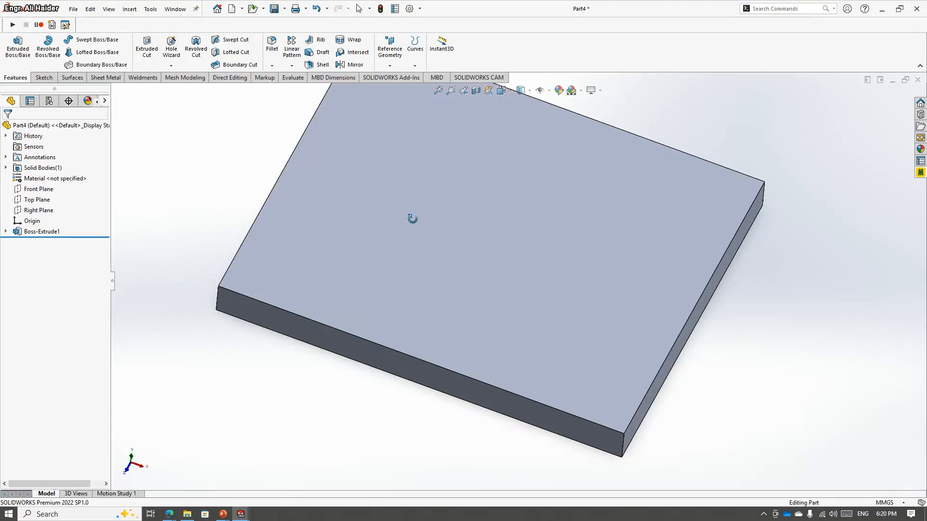
- Start a sketch on the plate's bottom face and offset the face's outline 3 mm inward
left_click(422, 155)
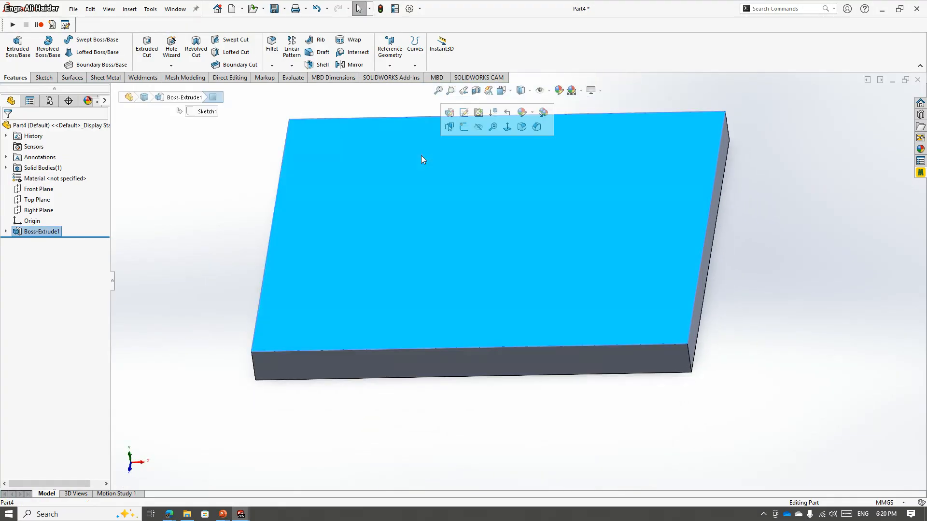
middle_click_drag(663, 244, 411, 195)
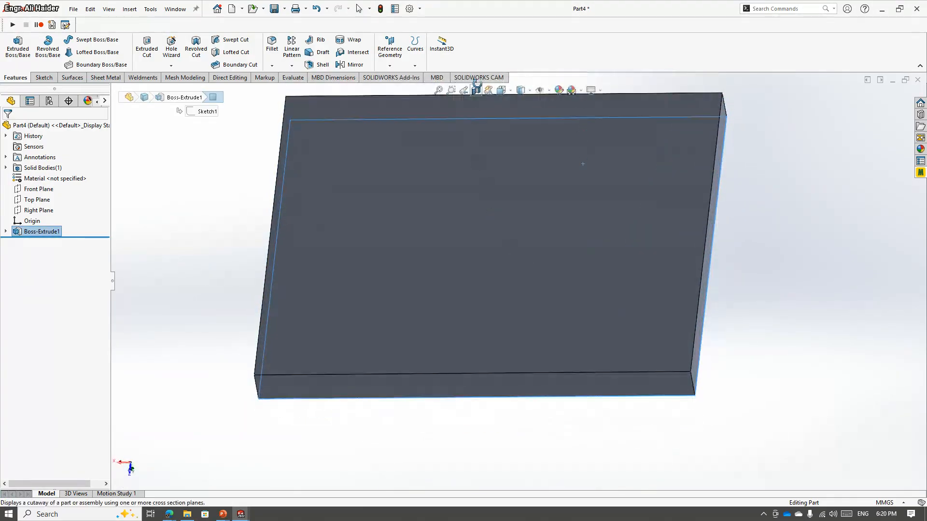
left_click(412, 195)
left_click(459, 162)
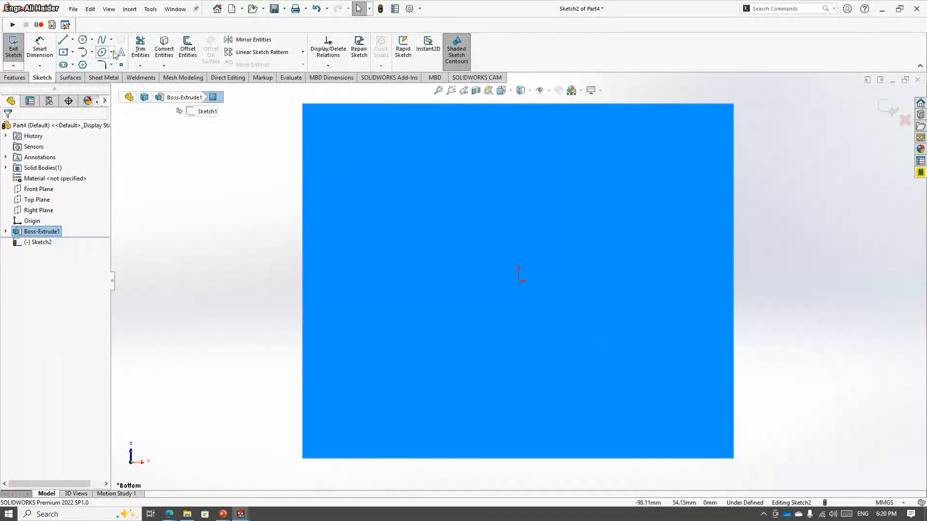
left_click(188, 48)
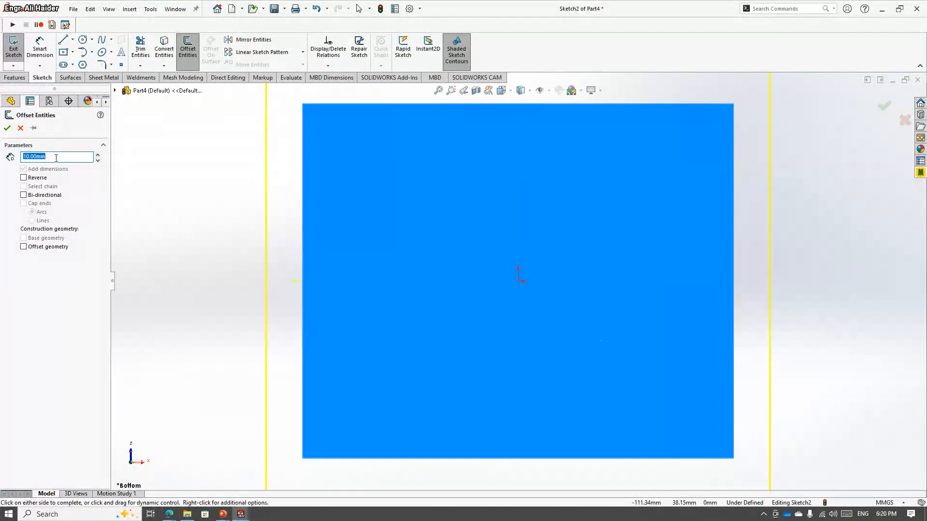
type("3")
left_click(23, 178)
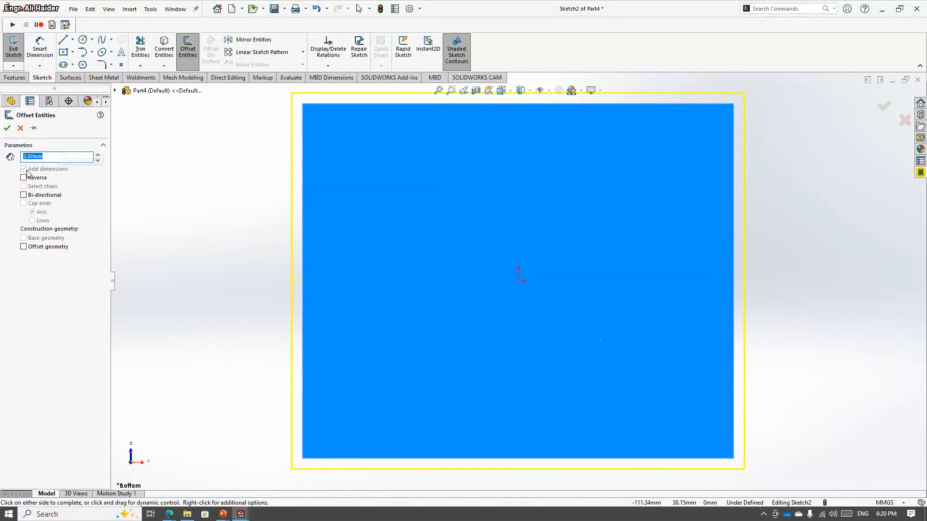
left_click(8, 128)
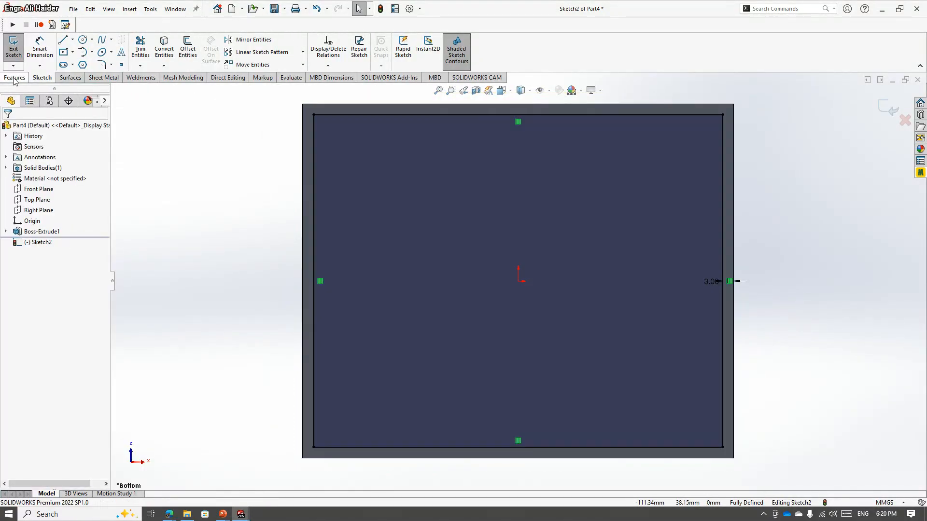
- Extrude-cut the inset rectangle with Offset From Surface, ending 3 mm from the plate's opposite outer face
left_click(15, 77)
middle_click_drag(258, 315, 392, 252)
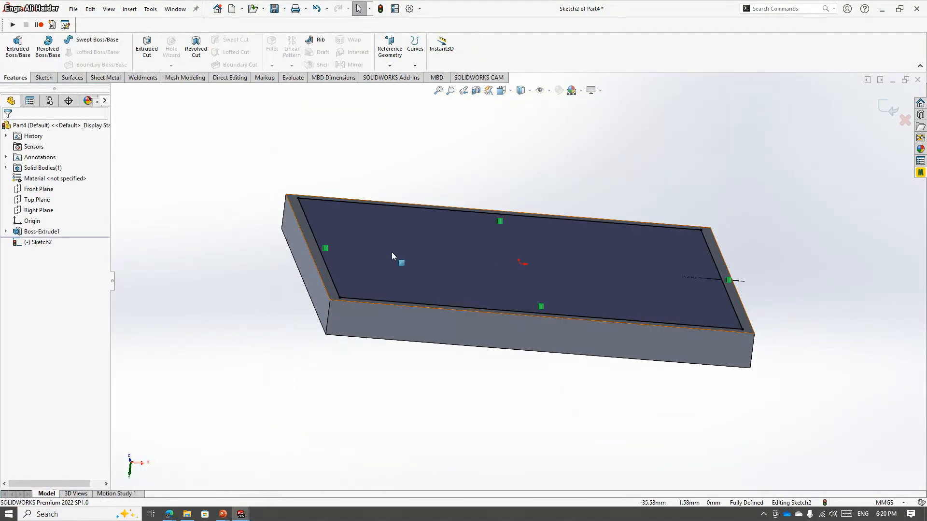
left_click(149, 48)
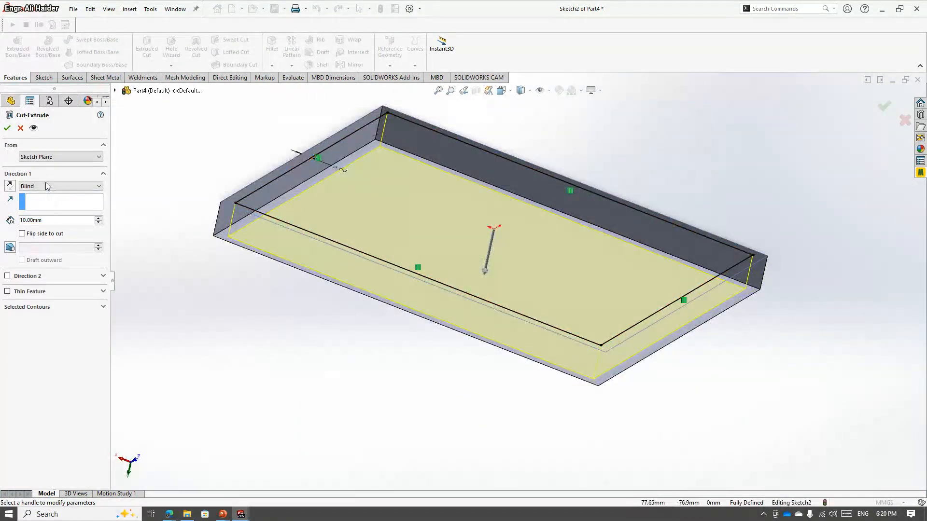
left_click(48, 186)
left_click(47, 235)
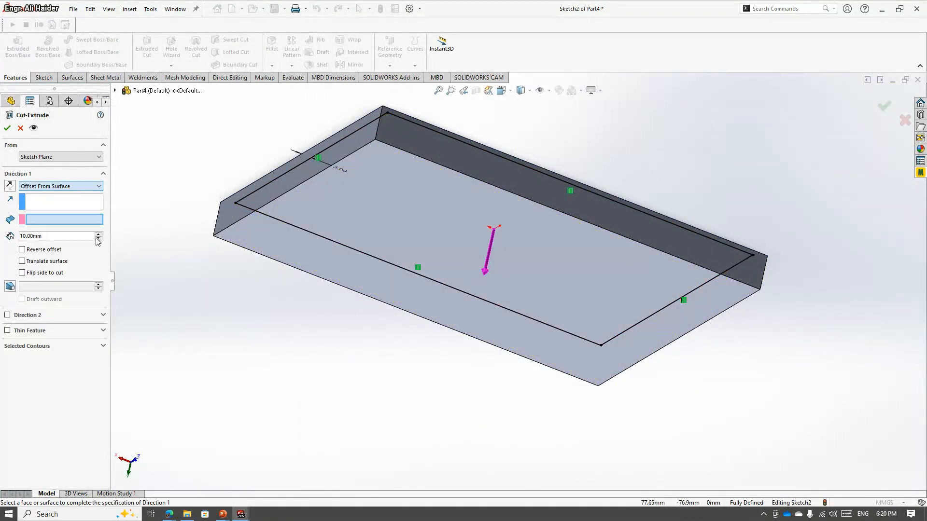
left_click(284, 234)
middle_click_drag(237, 306, 197, 359)
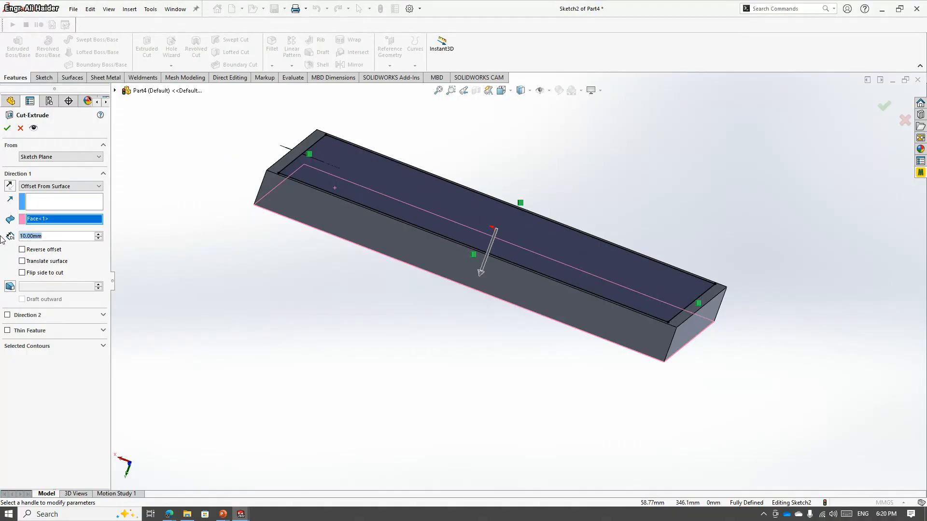
type("3")
key("Return")
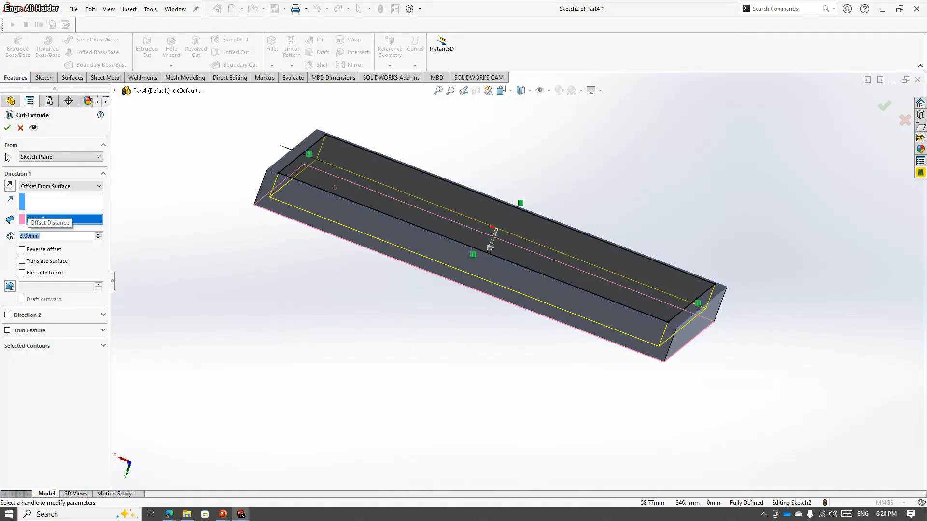
left_click(7, 128)
- Check the thickness of the tray's side wall and floor by selecting their inner and outer faces
middle_click_drag(285, 300, 260, 352)
left_click(292, 294)
left_click(318, 378)
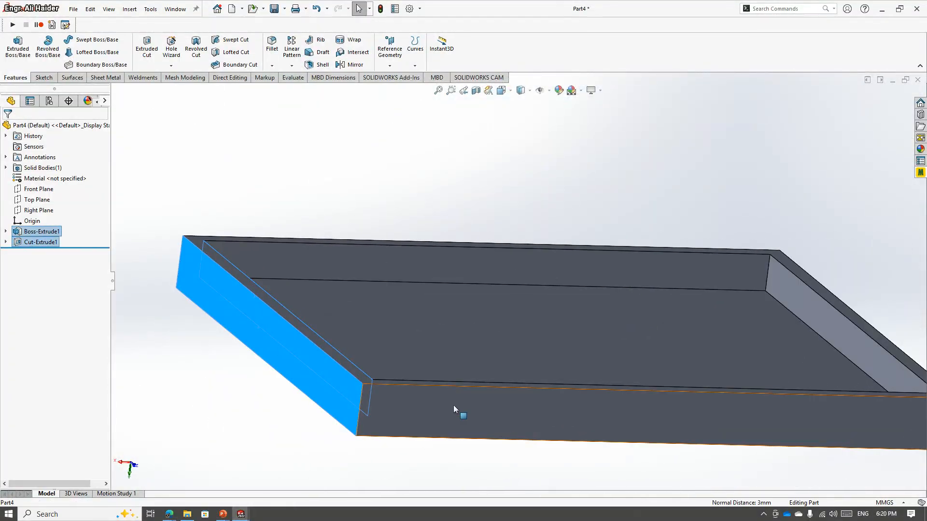
left_click(426, 346)
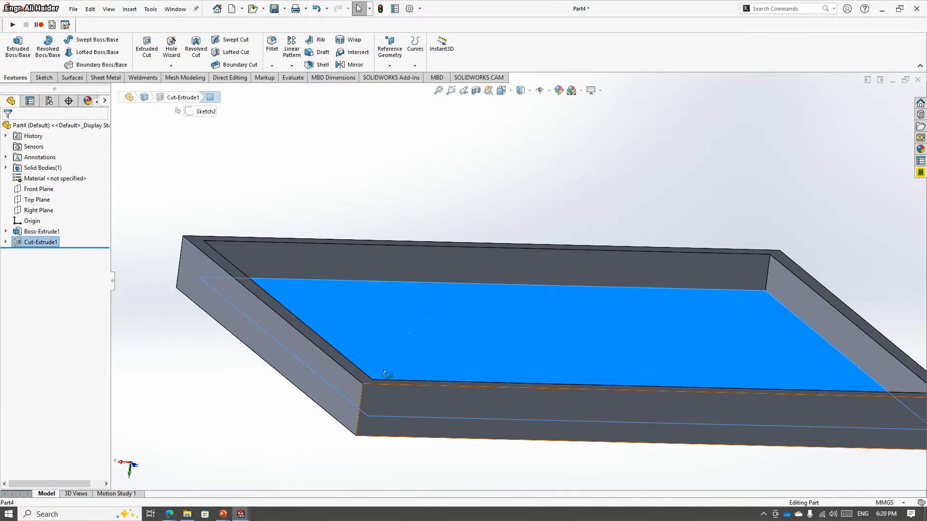
middle_click_drag(393, 408, 401, 331)
left_click(401, 331, "ctrl")
scroll(578, 315, "up", 4)
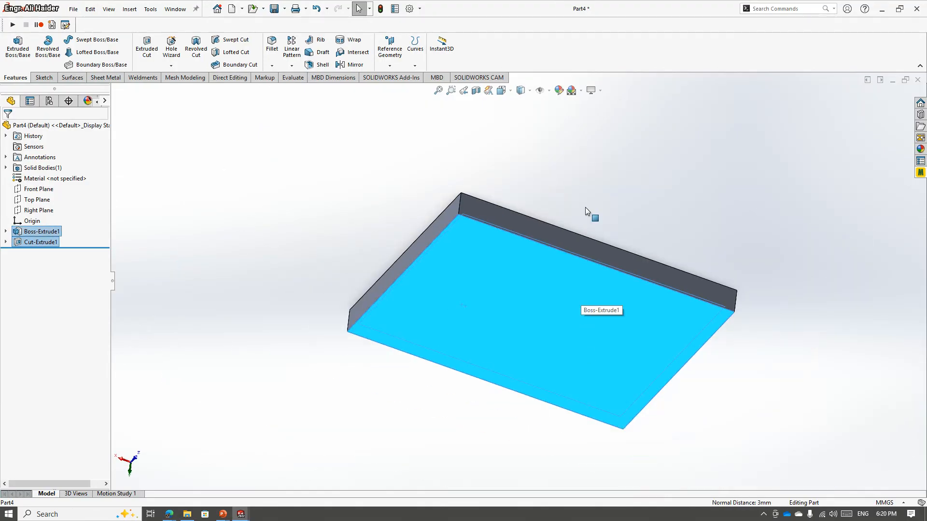
middle_click_drag(585, 207, 543, 302)
left_click(609, 208)
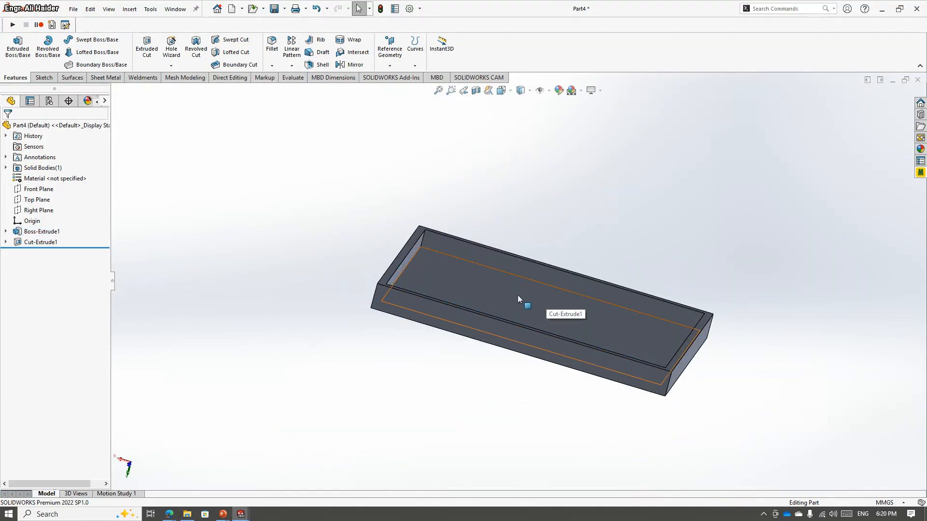
- Examine the tray's inner walls, outer face, rim and pocket floor from both sides
scroll(583, 306, "down", 1)
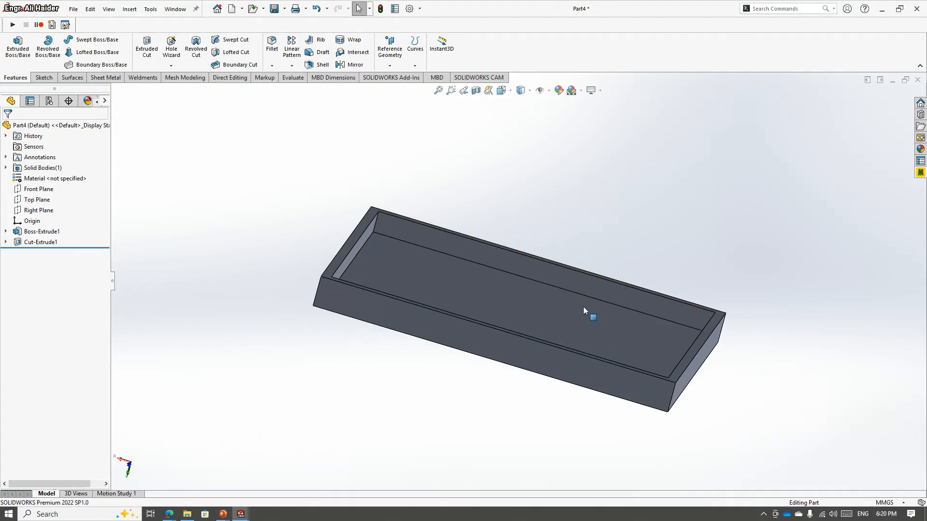
middle_click_drag(427, 263, 411, 302)
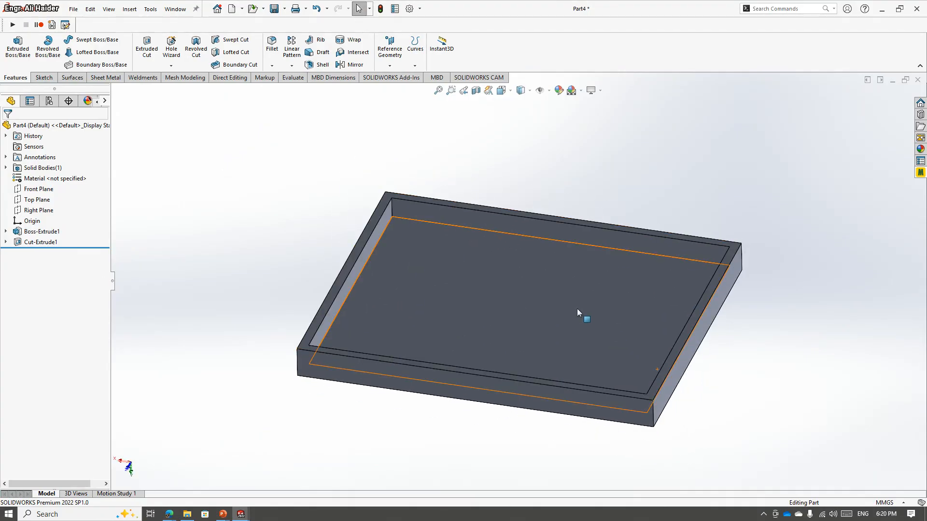
left_click(429, 218)
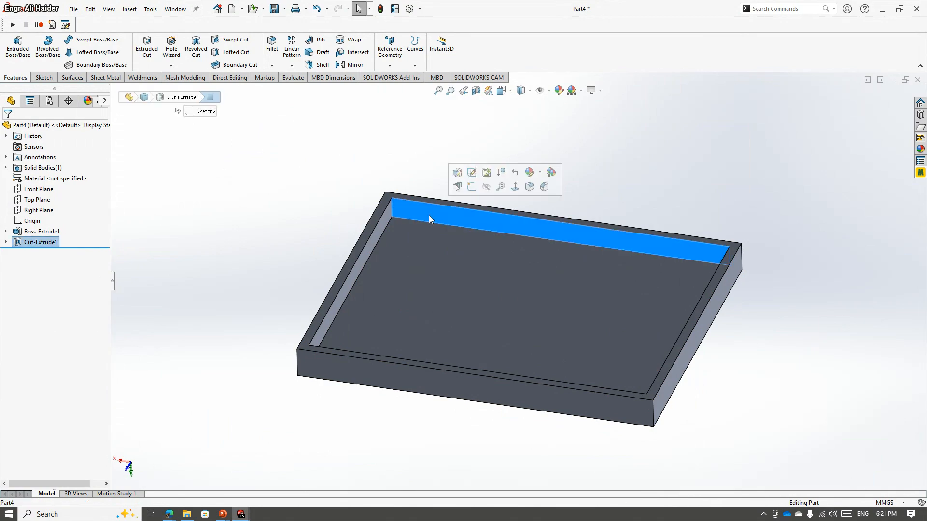
middle_click_drag(443, 276, 641, 184)
left_click(476, 268)
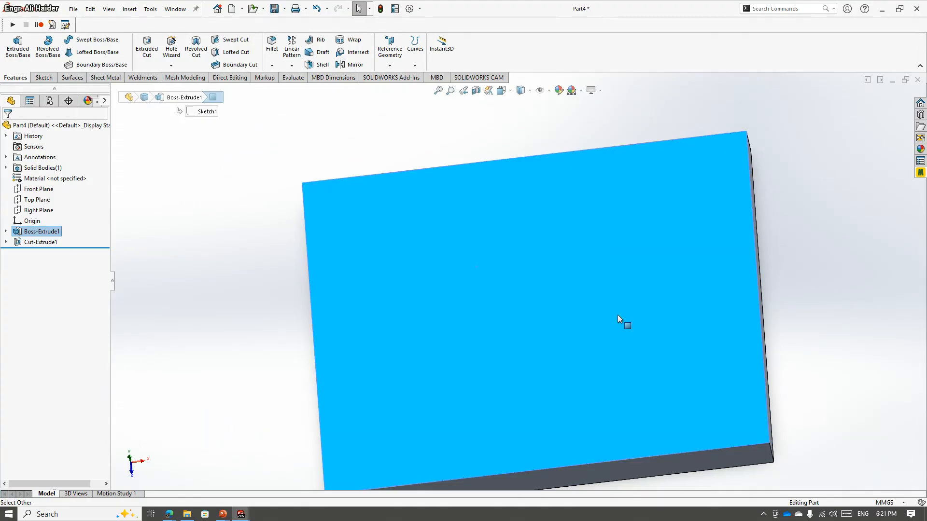
middle_click_drag(618, 314, 463, 224)
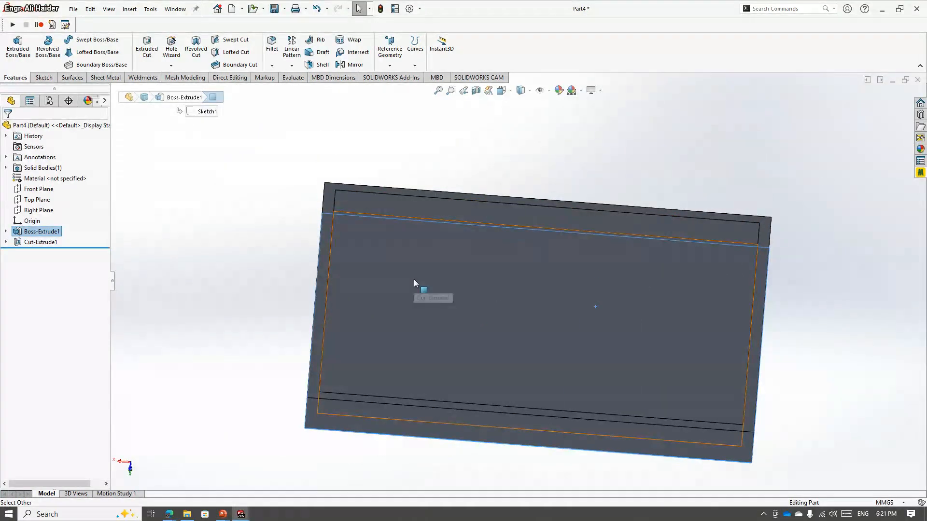
scroll(390, 202, "down", 3)
left_click(387, 193)
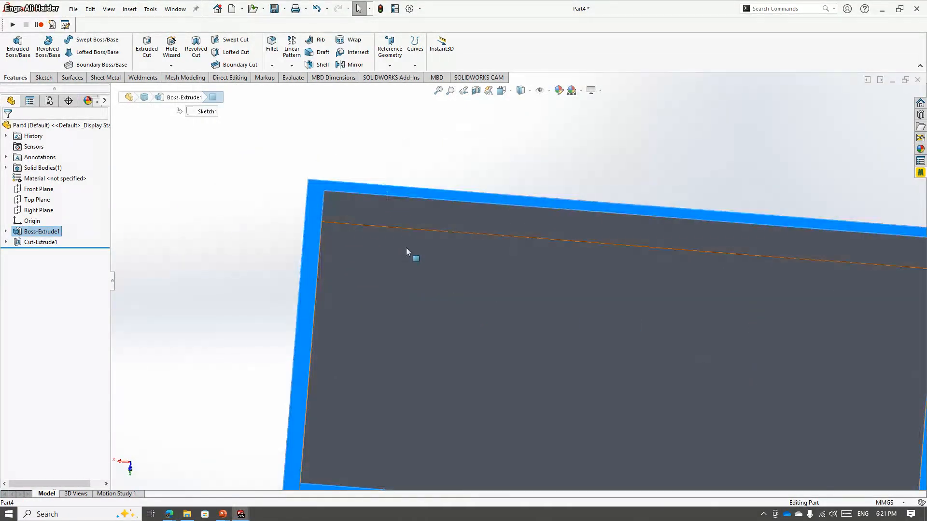
left_click(373, 174)
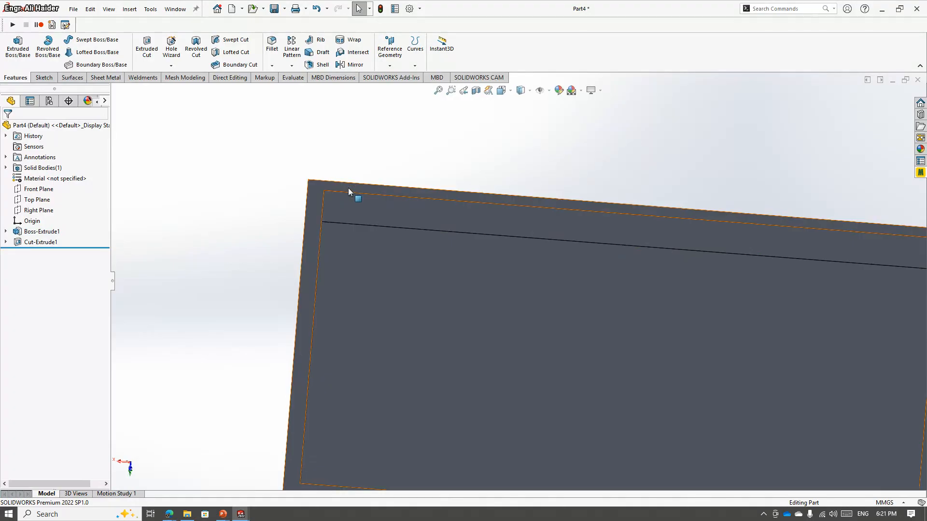
left_click(349, 189)
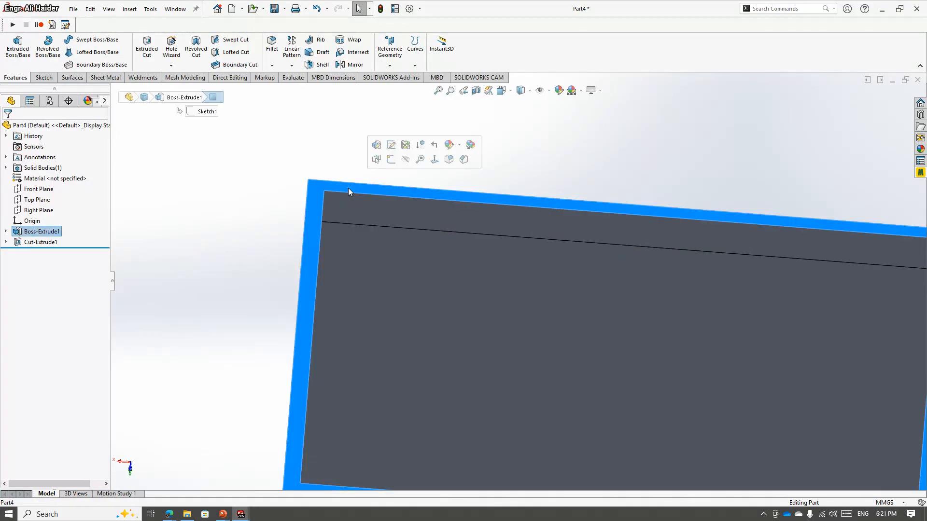
scroll(373, 222, "up", 2)
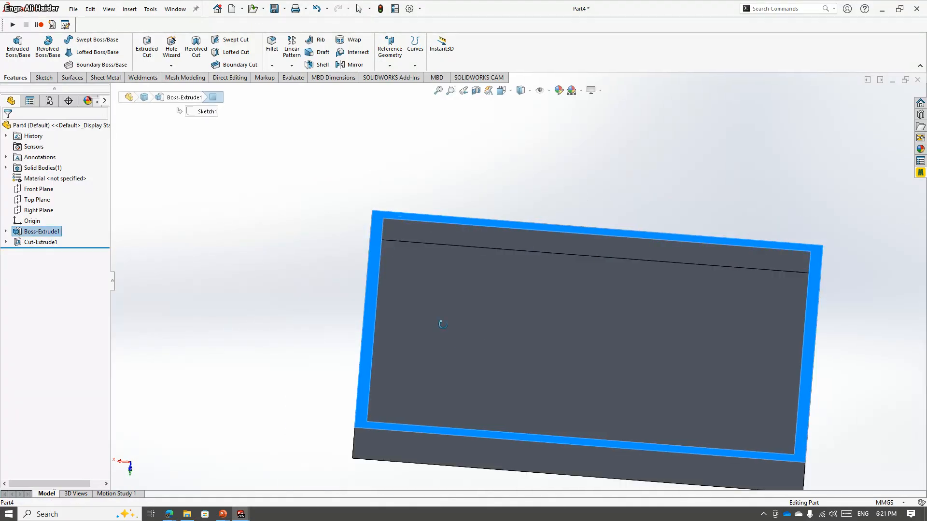
middle_click_drag(439, 322, 428, 298)
left_click(420, 373)
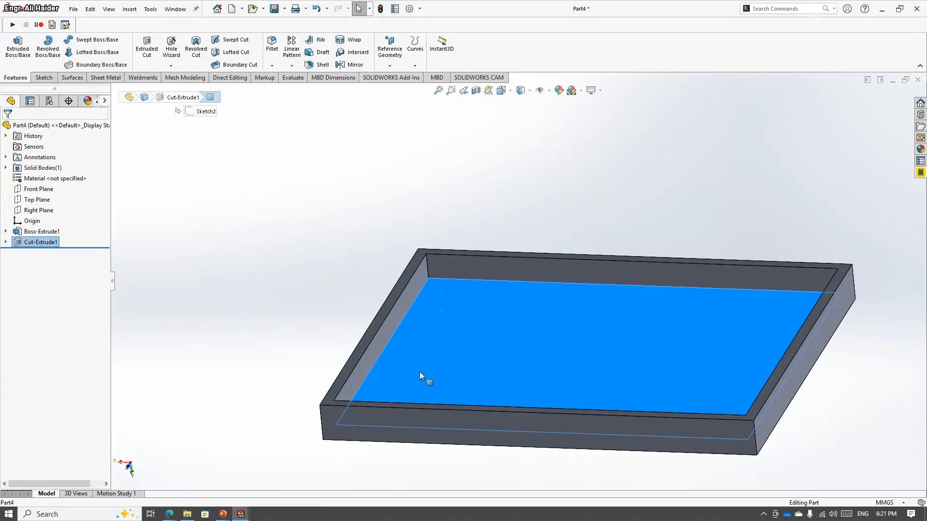
scroll(438, 260, "down", 3)
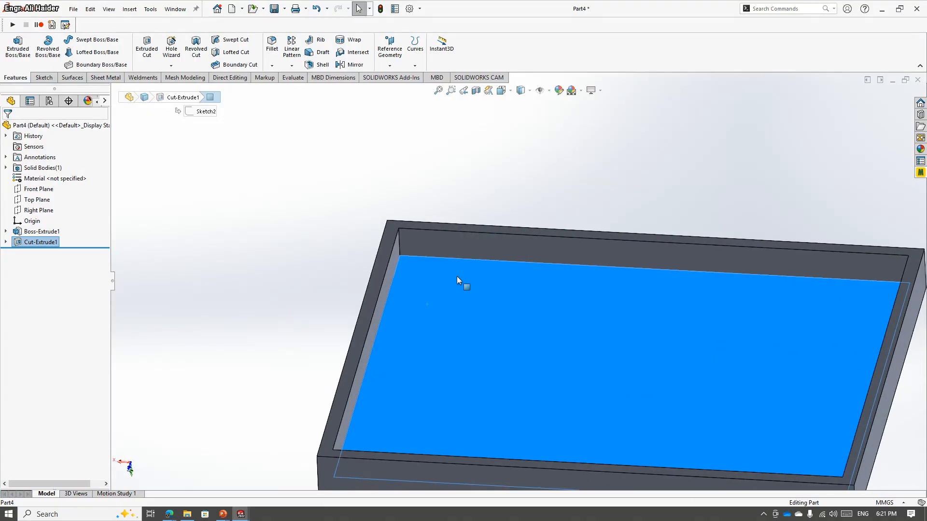
- Start a sketch on the tray's rim face and draw a vertical line about 91 mm long across the pocket, near its left wall
left_click(441, 227)
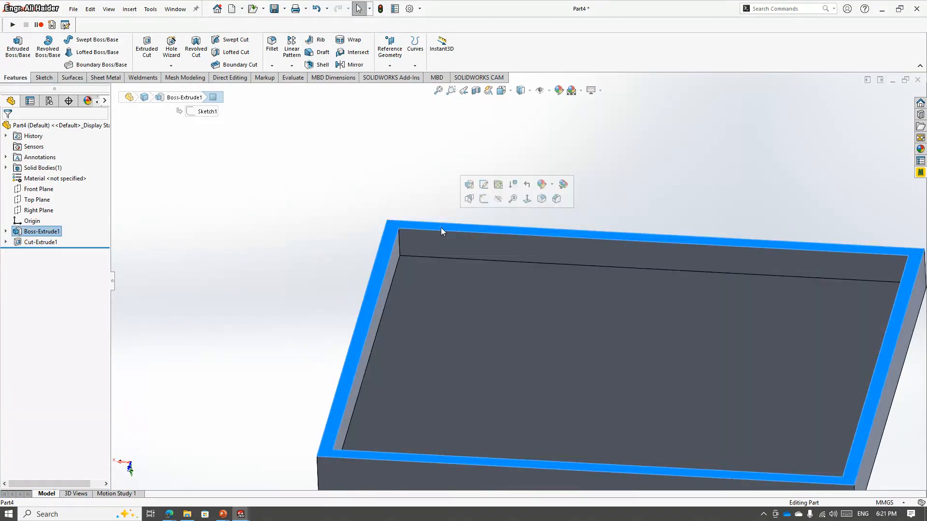
left_click(485, 204)
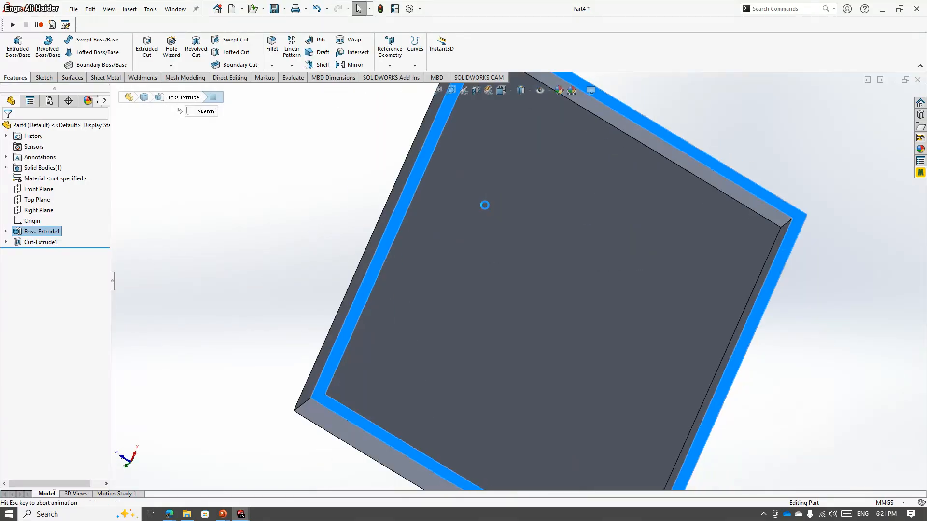
left_click(63, 40)
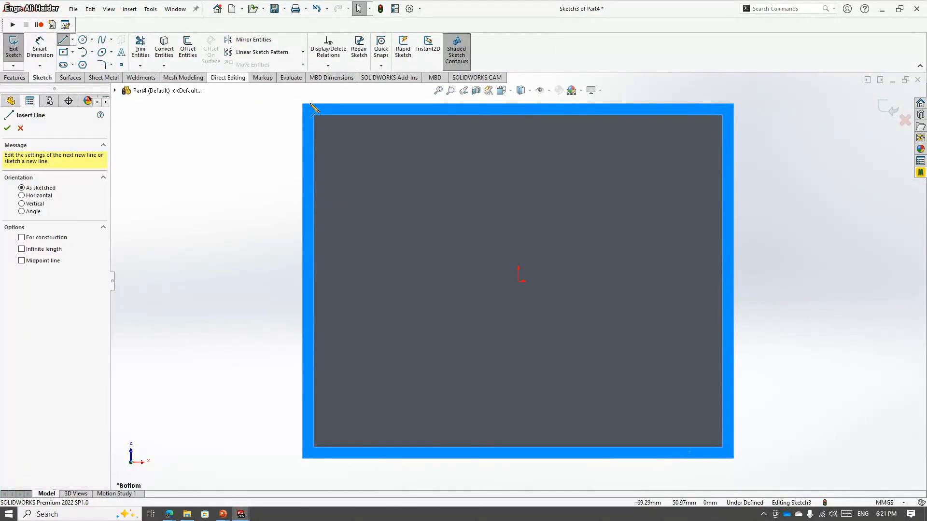
left_click(355, 115)
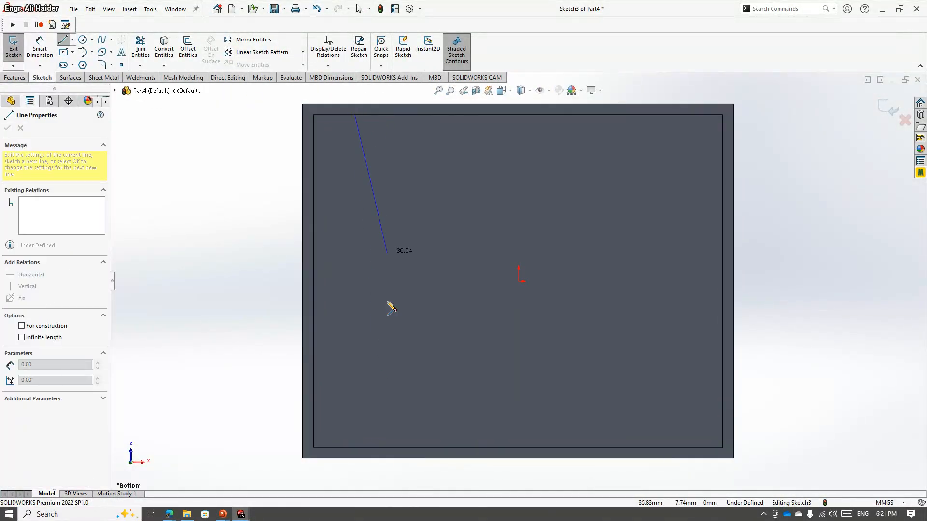
left_click(356, 447)
key("Escape")
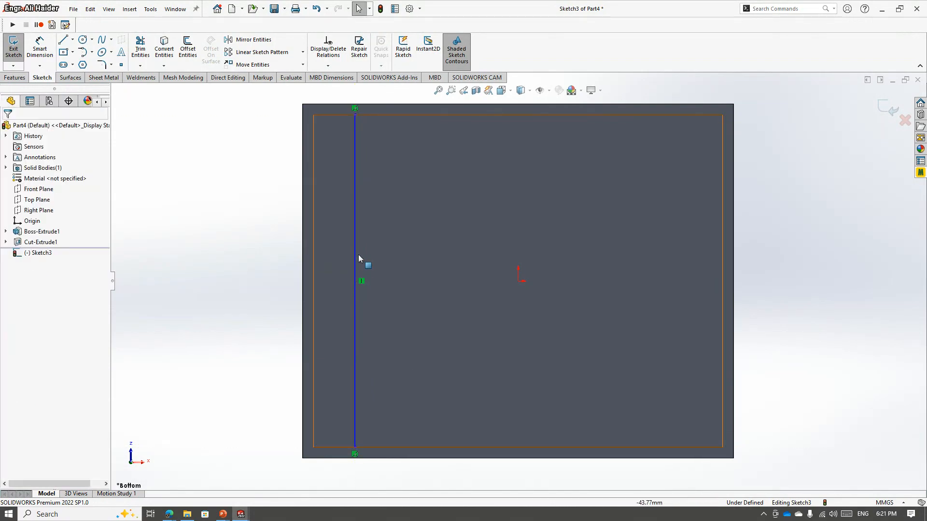
- Pattern the vertical line linearly along the X-axis with 10 instances at 10 mm spacing
left_click(357, 254)
left_click(238, 53)
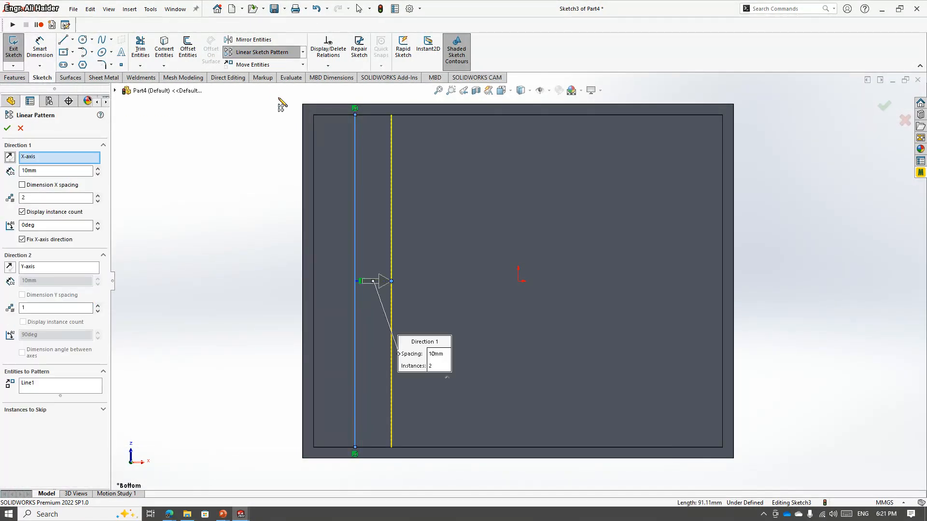
left_click_drag(98, 196, 99, 199)
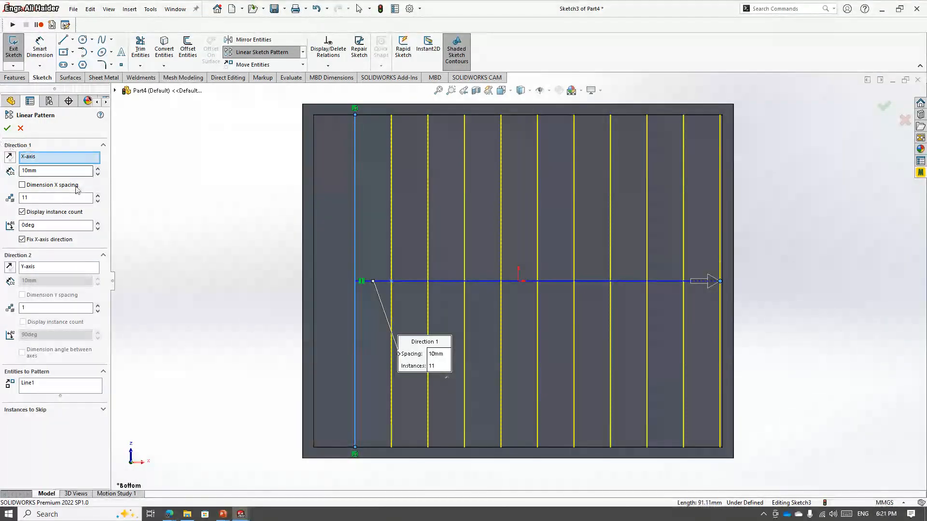
left_click(98, 201)
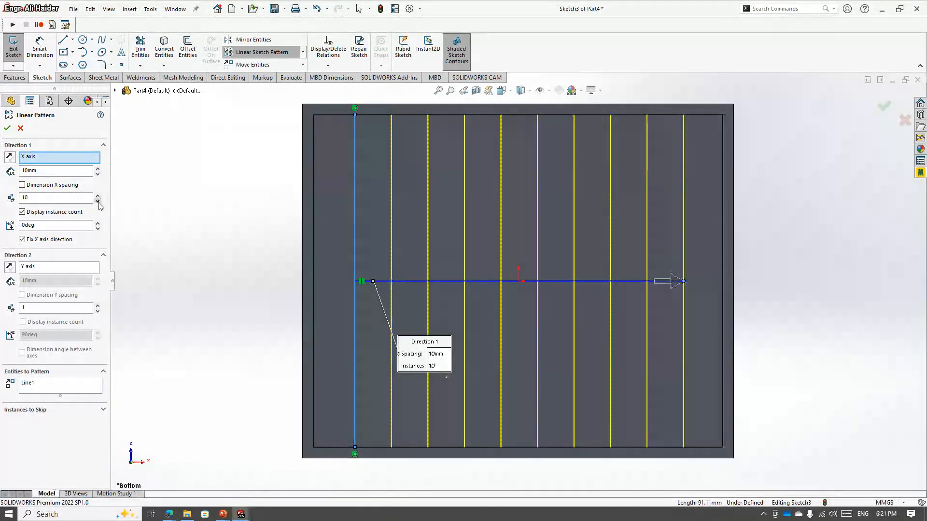
left_click(7, 128)
middle_click_drag(459, 400, 426, 241)
left_click(15, 78)
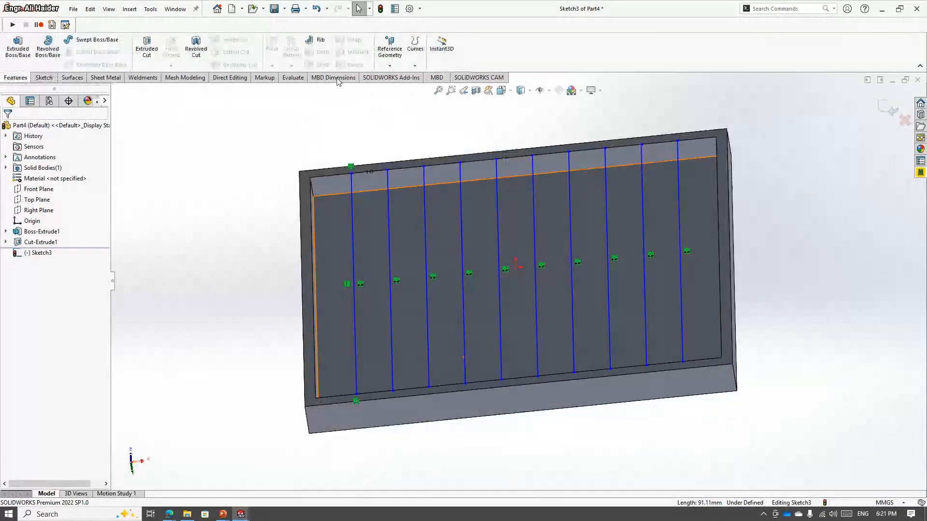
- Start a Rib from the patterned lines and compare the first-side and second-side thickness options
left_click(321, 40)
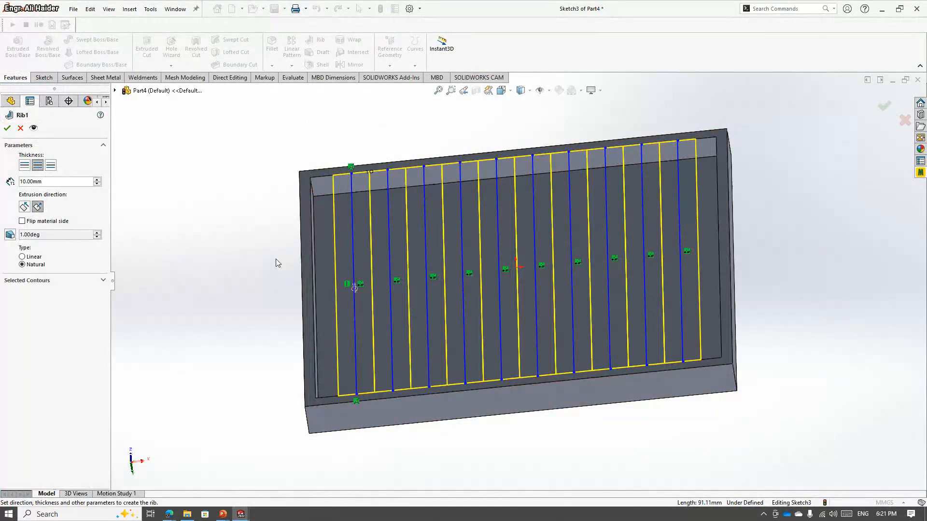
middle_click_drag(260, 283, 292, 232)
scroll(695, 252, "up", 2)
scroll(696, 253, "down", 2)
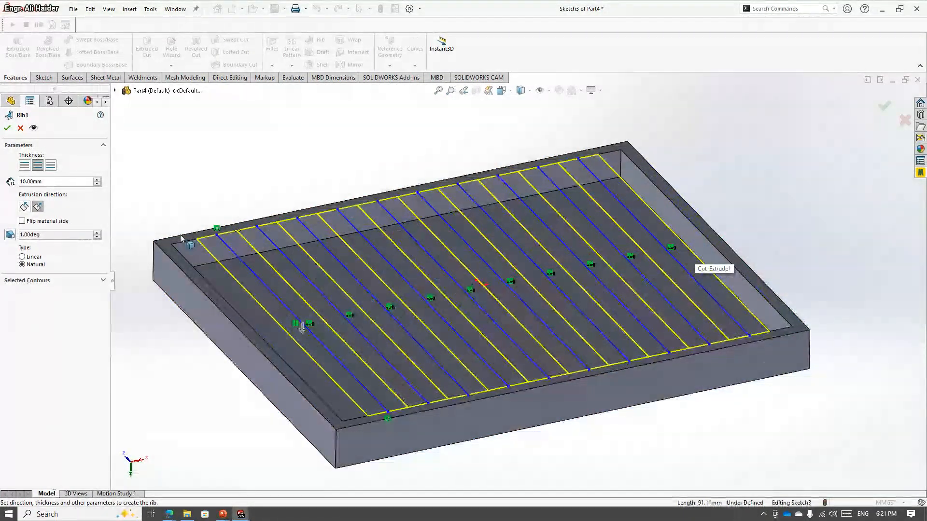
left_click(28, 167)
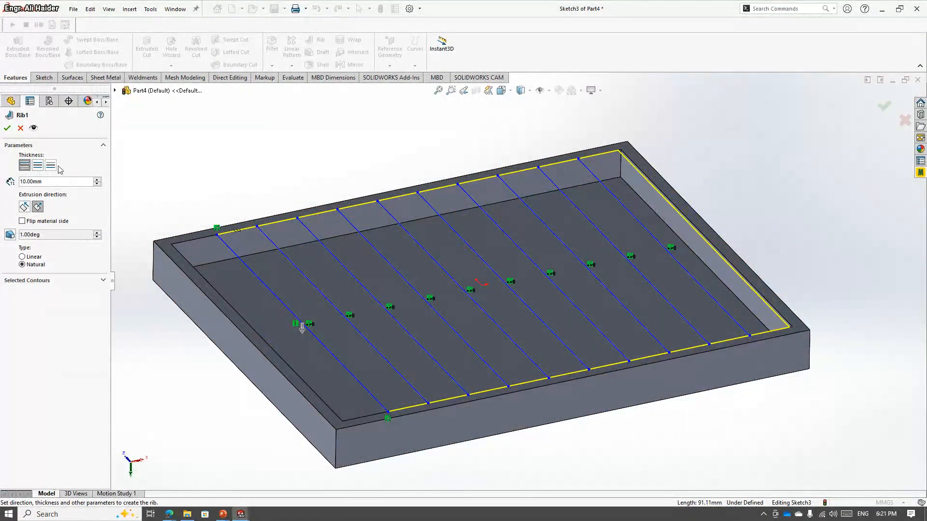
left_click(51, 166)
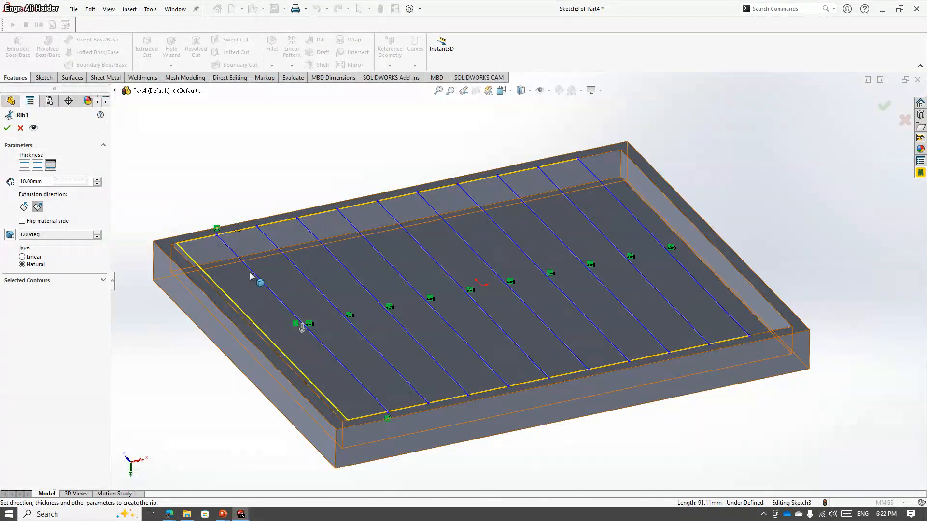
middle_click_drag(250, 276, 269, 287)
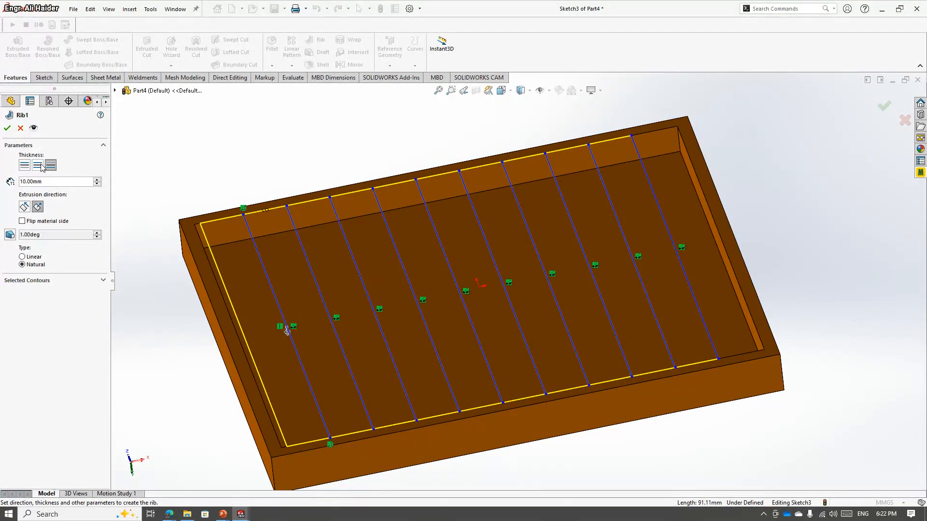
- Apply the rib thickness to both sides of the sketch lines and set it to 1 mm
left_click(41, 166)
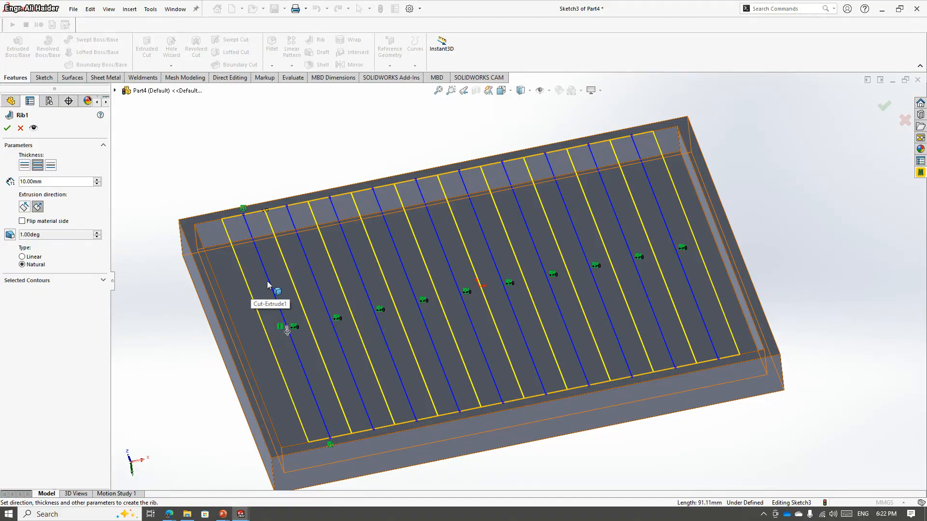
left_click(60, 182)
type("1")
key("Return")
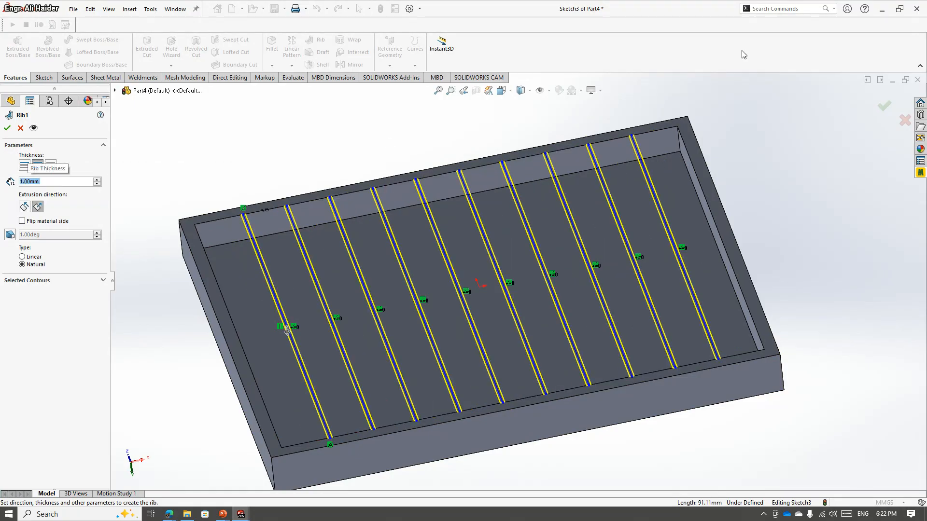
scroll(290, 227, "down", 8)
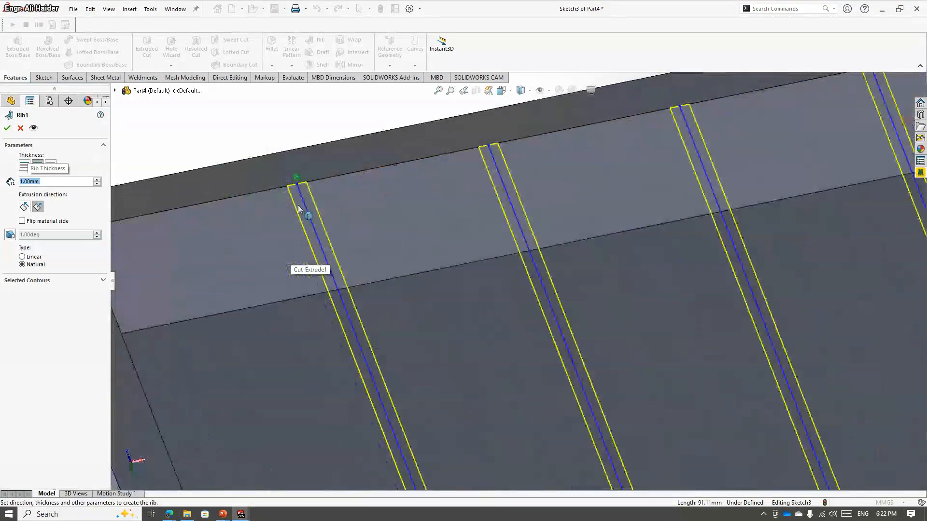
scroll(296, 198, "down", 2)
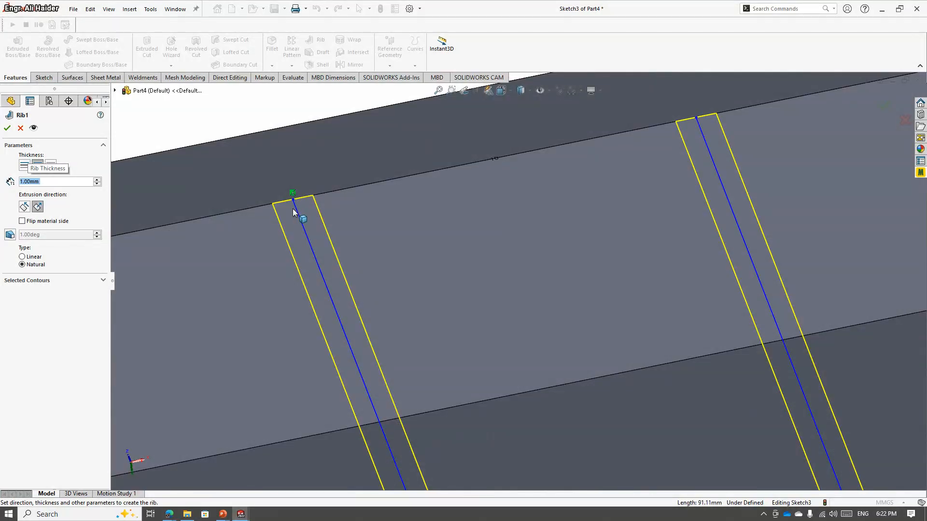
- Put the rib thickness on the first side only and compare extrusion parallel to the sketch with normal to the sketch
left_click(24, 165)
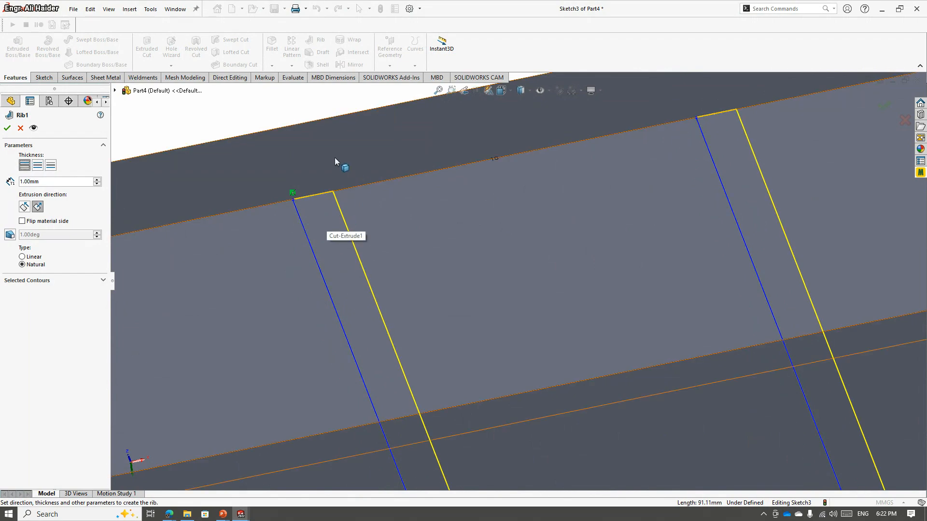
left_click(25, 209)
scroll(233, 309, "up", 5)
middle_click_drag(331, 331, 355, 269)
scroll(356, 269, "up", 1)
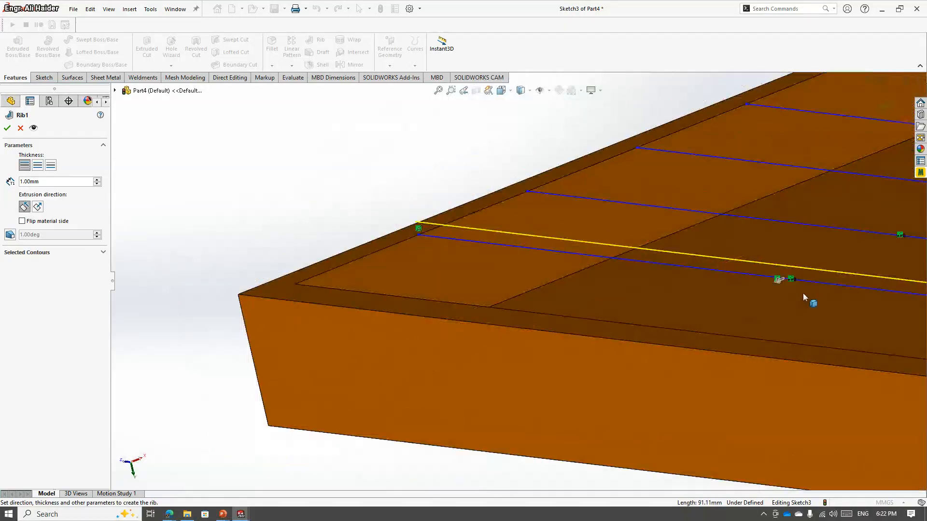
scroll(803, 294, "down", 2)
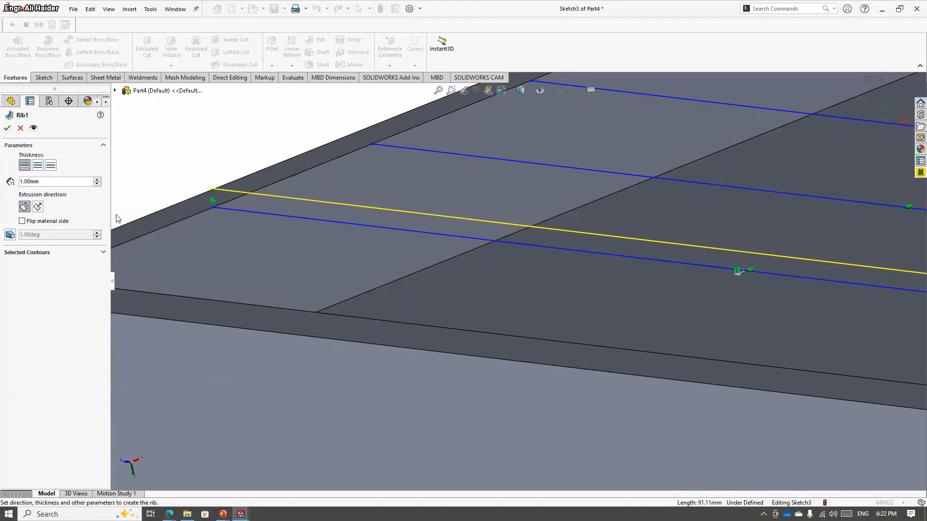
left_click(37, 207)
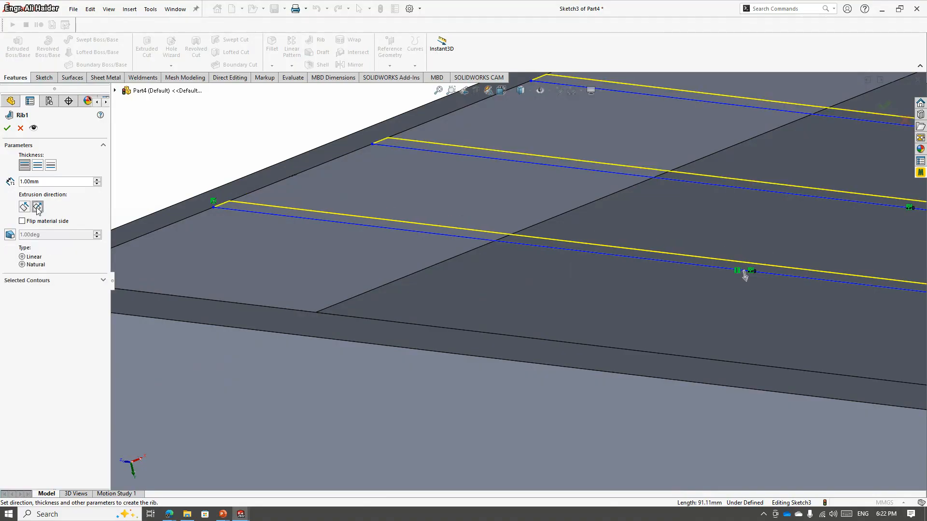
mouse_move(256, 257)
middle_mouse_down()
mouse_move(207, 266)
mouse_move(200, 283)
mouse_move(217, 338)
mouse_move(220, 245)
mouse_move(362, 320)
mouse_move(314, 313)
mouse_move(331, 348)
middle_mouse_up()
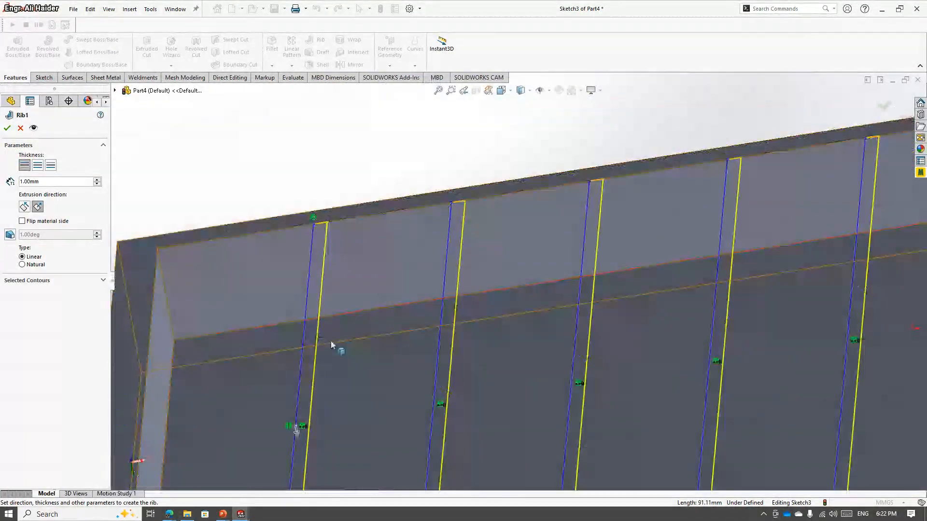
left_click(24, 221)
left_click(24, 221)
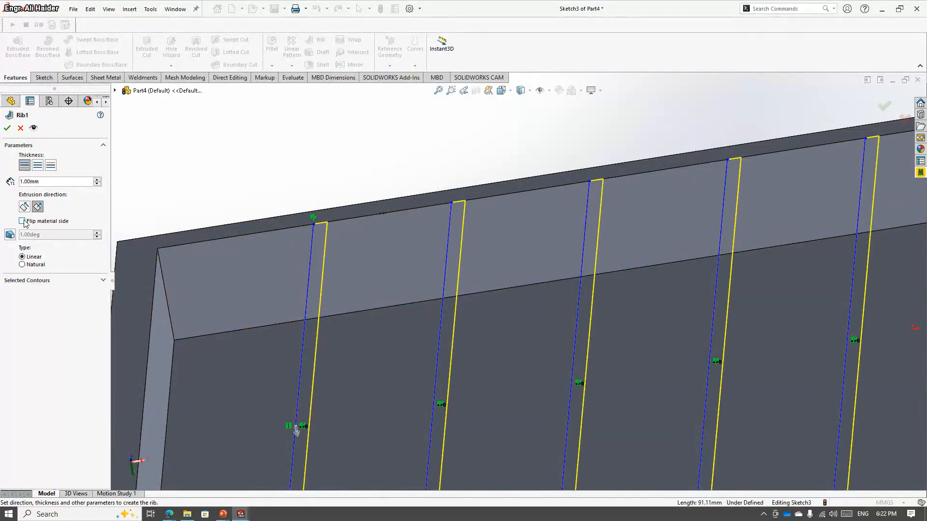
- Try to create the 1 mm first-side ribs extruded parallel to the sketch with the material side flipped
left_click(24, 209)
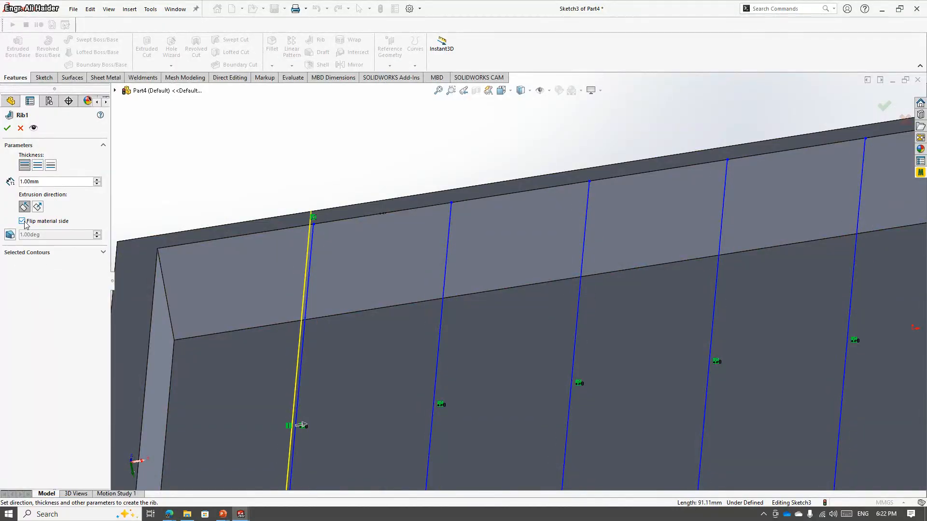
left_click(38, 208)
mouse_move(289, 306)
middle_mouse_down()
mouse_move(302, 247)
mouse_move(278, 261)
middle_mouse_up()
left_click(29, 206)
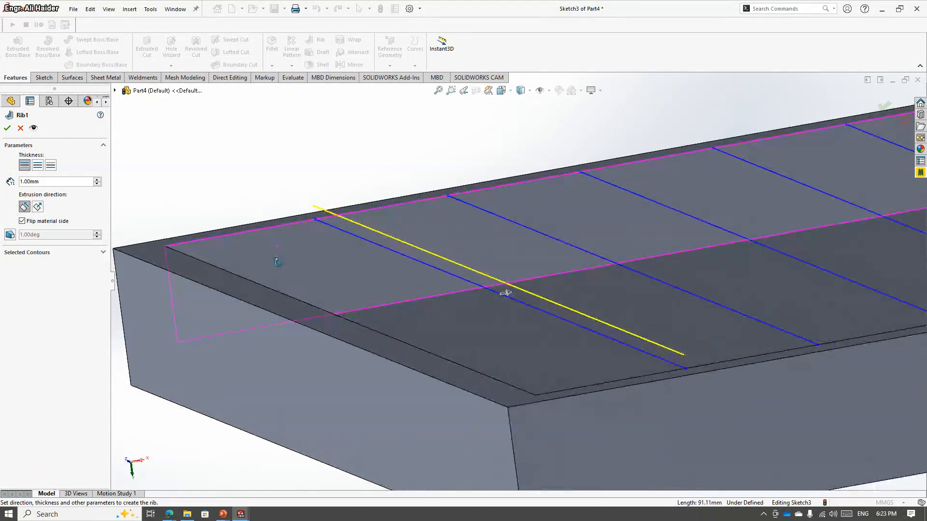
left_click(48, 181)
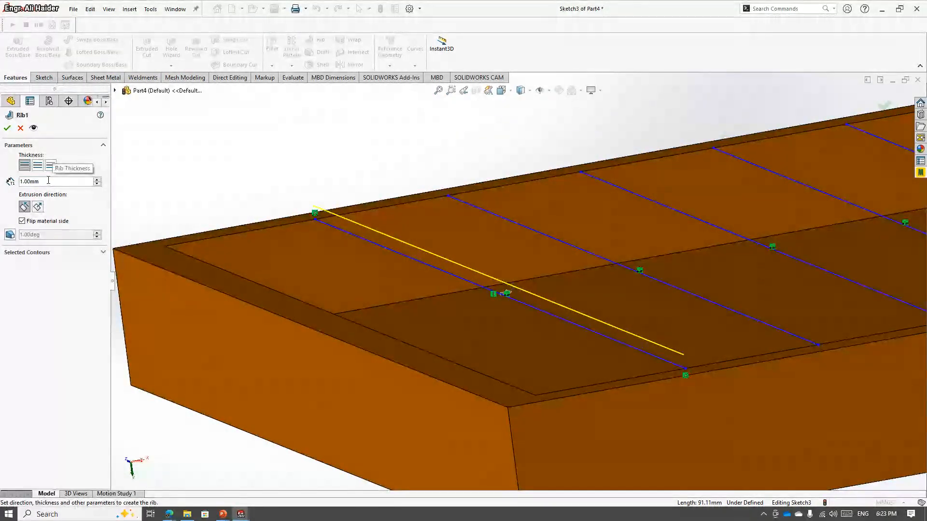
left_click(7, 129)
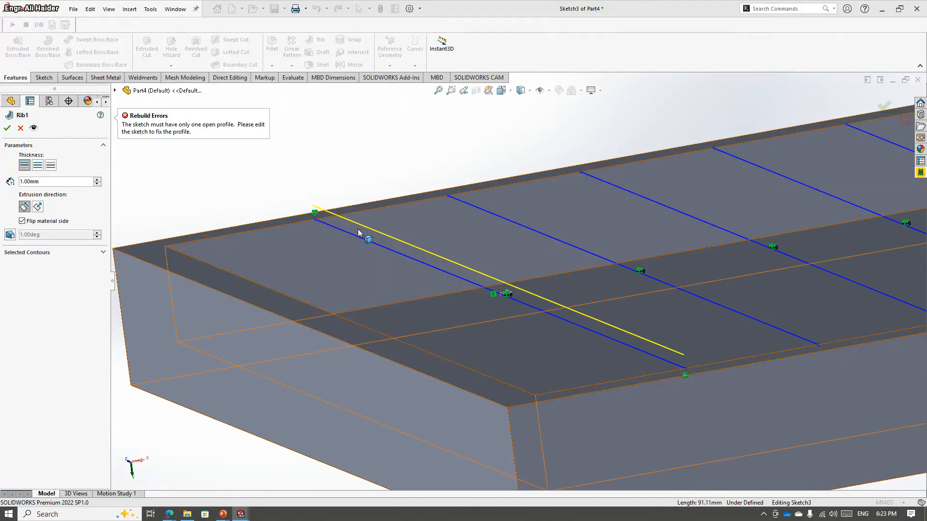
- Try to create the ribs with 1 mm thickness on both sides, extruded normal to the sketch with the material side flipped
mouse_move(358, 229)
middle_mouse_down()
mouse_move(354, 209)
mouse_move(338, 261)
mouse_move(363, 269)
mouse_move(371, 242)
middle_mouse_up()
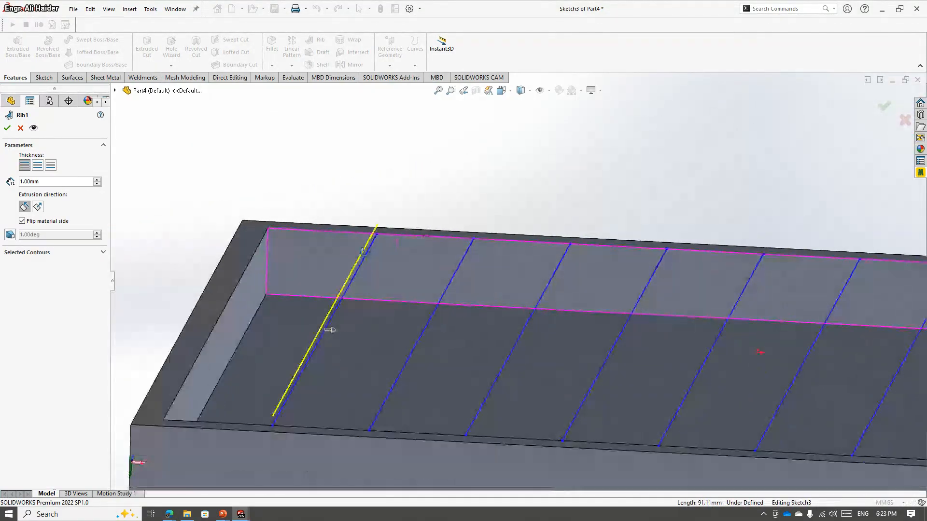
scroll(472, 291, "up", 4)
middle_click_drag(472, 292, 439, 328)
scroll(542, 218, "down", 5)
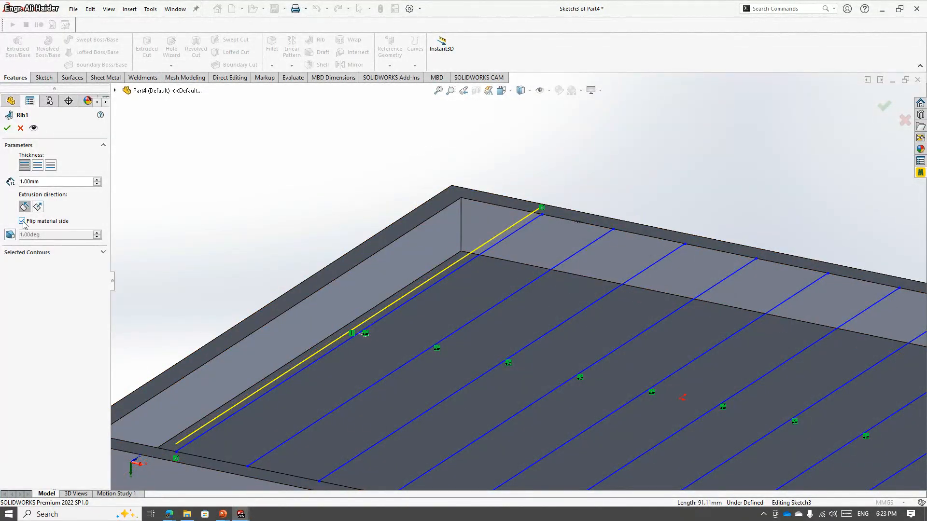
left_click(38, 206)
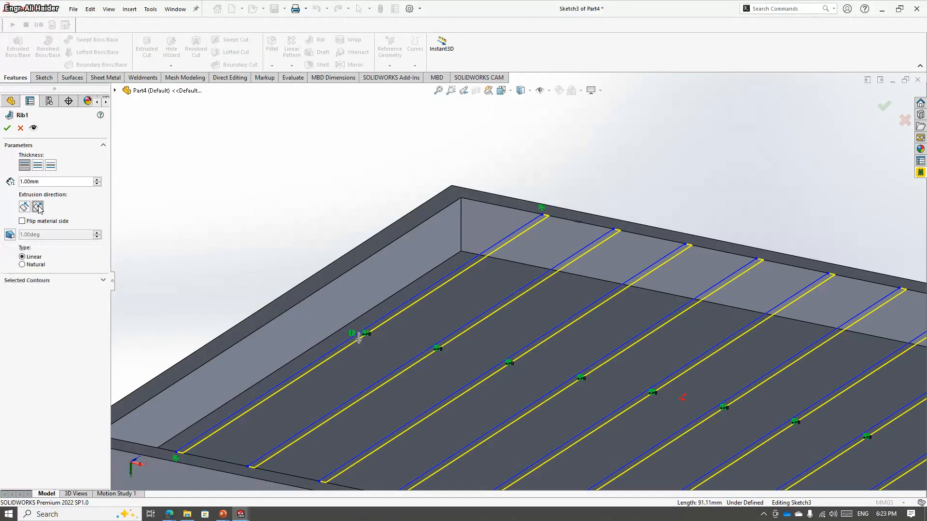
middle_click_drag(207, 255, 290, 284)
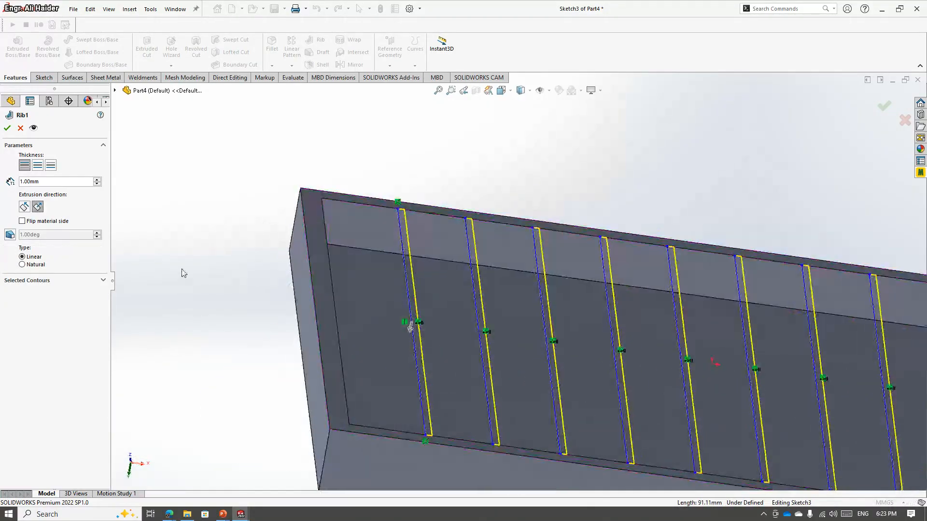
left_click(38, 165)
mouse_move(370, 250)
middle_mouse_down()
mouse_move(380, 250)
mouse_move(354, 257)
middle_mouse_up()
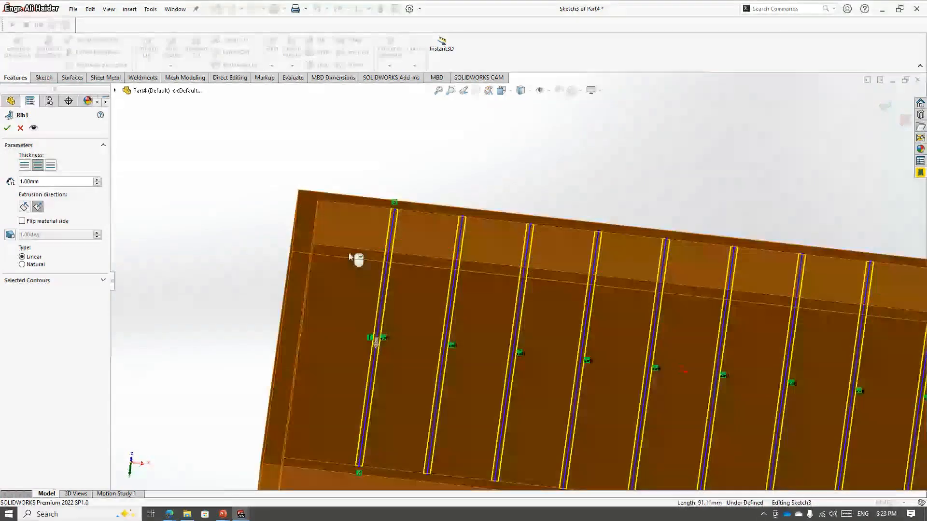
left_click(9, 129)
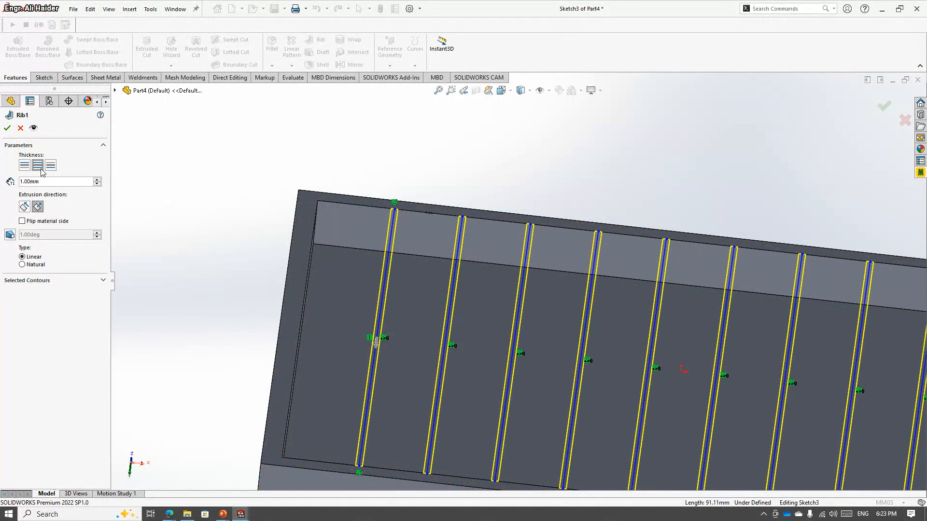
left_click(8, 129)
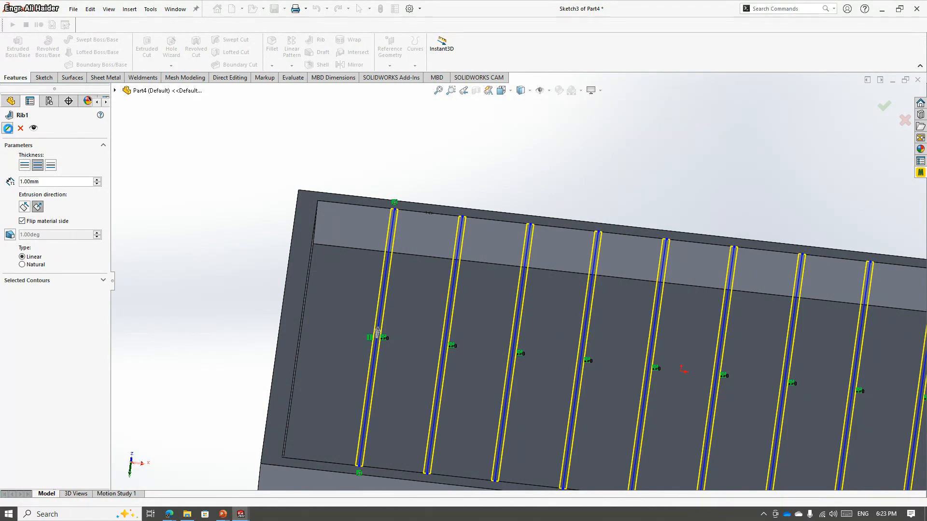
- Examine the rib preview across the tray, especially where the first line's end meets the inner wall
left_click(395, 210)
scroll(201, 180, "up", 3)
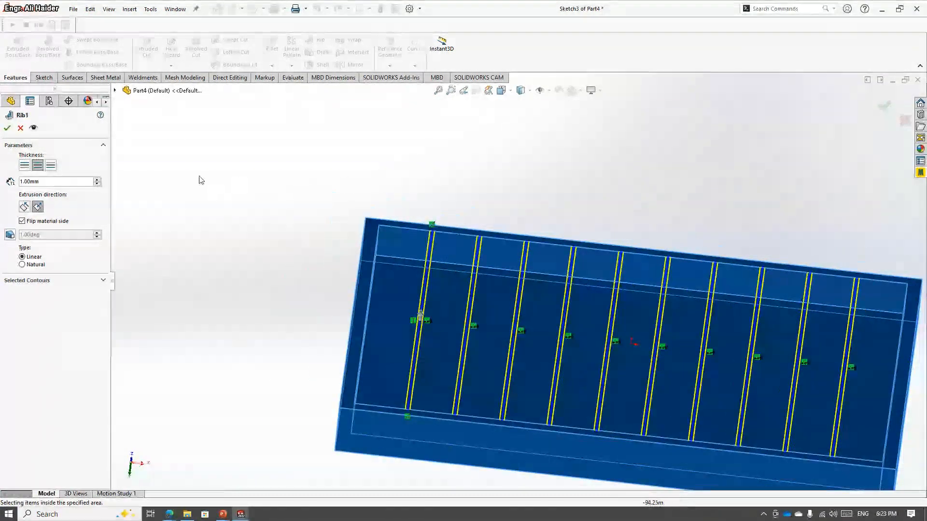
middle_click_drag(201, 180, 237, 210)
scroll(453, 259, "up", 2)
middle_click_drag(453, 259, 562, 337)
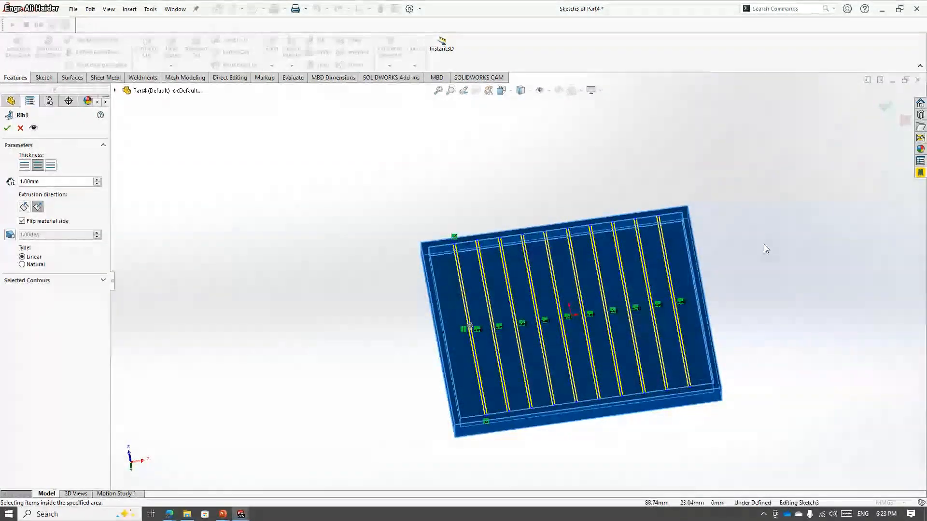
scroll(823, 225, "down", 2)
middle_click_drag(384, 333, 374, 287)
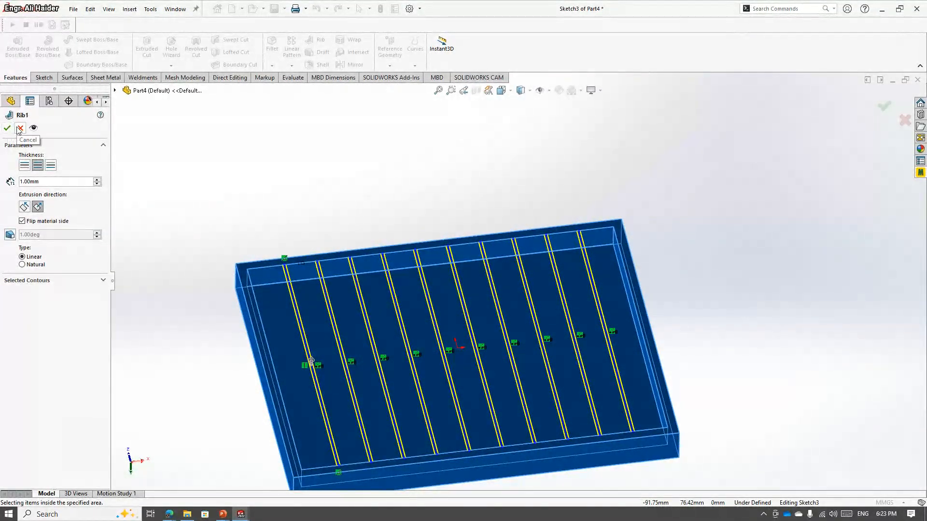
scroll(248, 228, "down", 3)
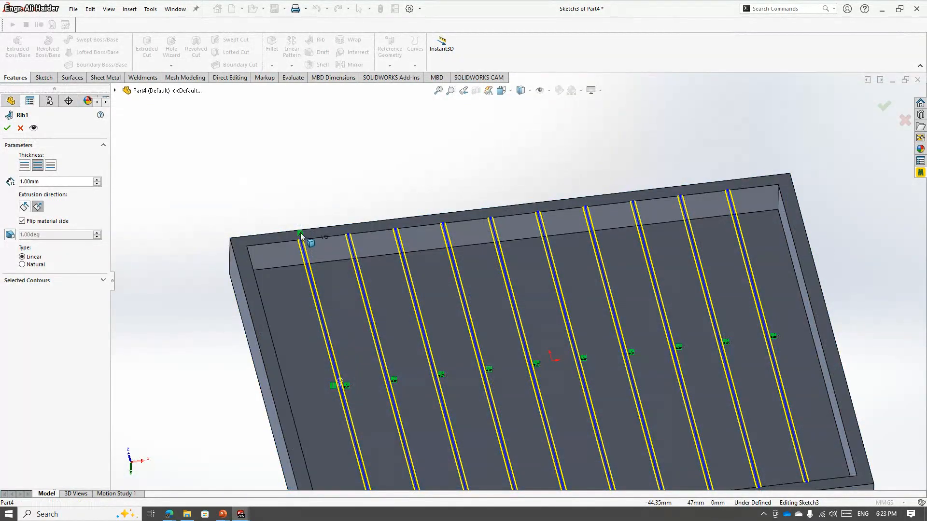
left_click(301, 236)
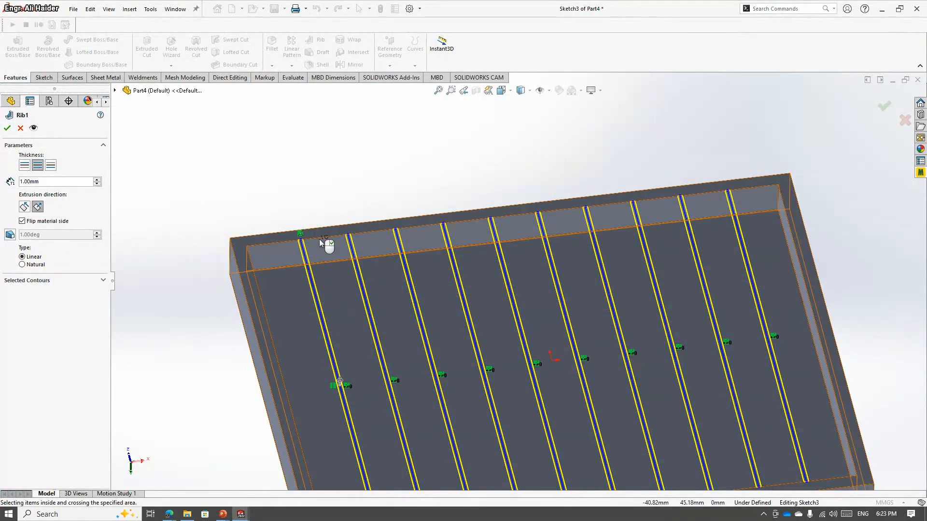
left_click(300, 241)
left_click(300, 240)
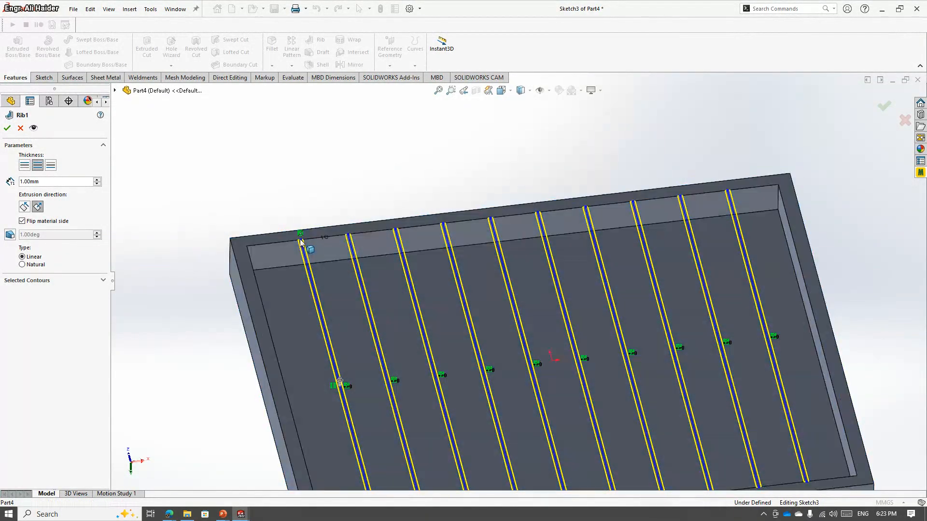
left_click(300, 216)
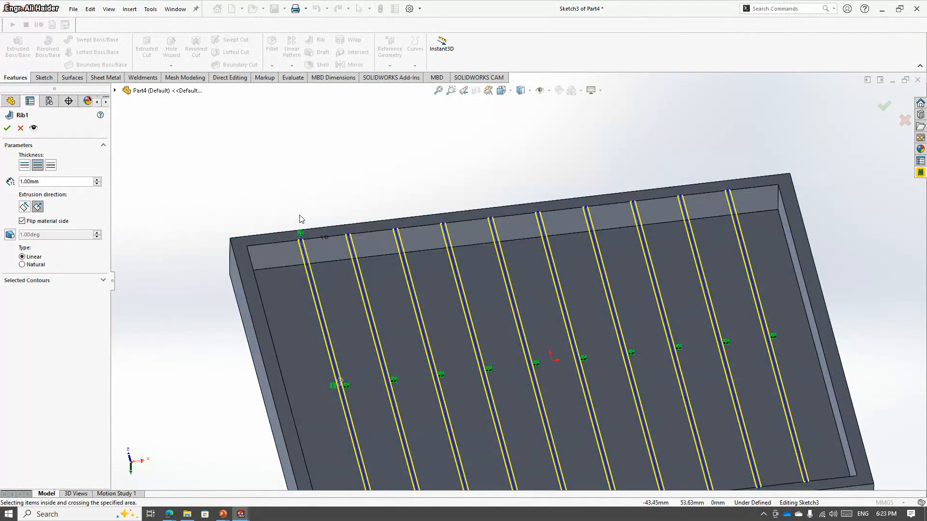
- Cancel the Rib feature and go back to the line sketch
left_click(20, 128)
key("alt+Tab")
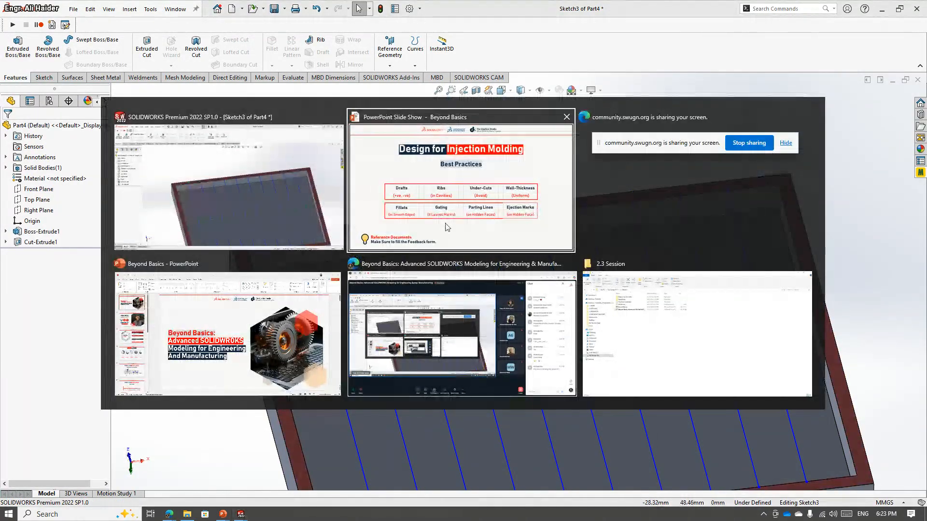
key("alt+Tab")
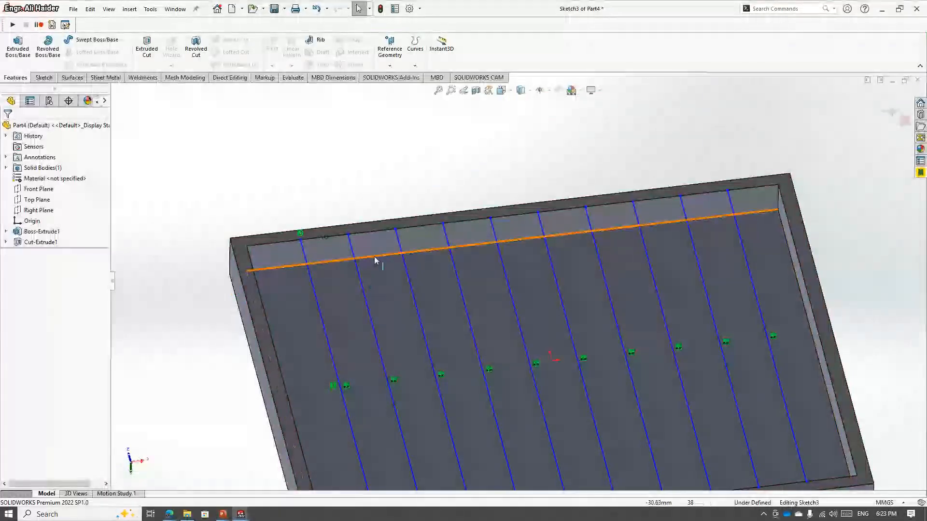
middle_click_drag(376, 261, 371, 184)
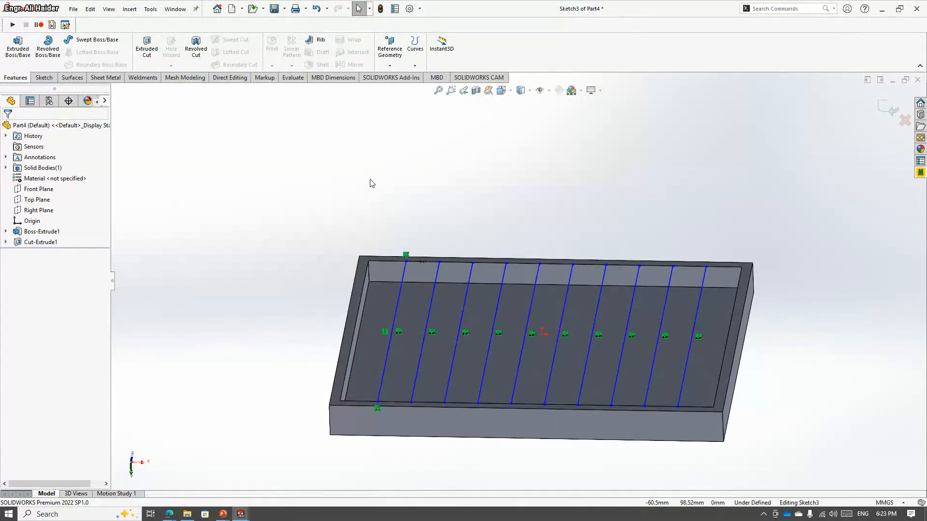
scroll(407, 255, "down", 2)
left_click(407, 277)
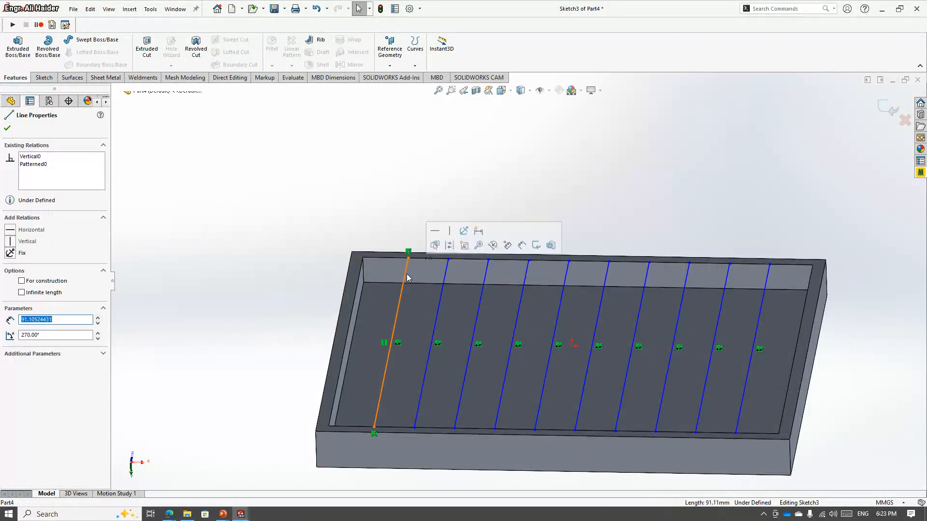
left_click(8, 128)
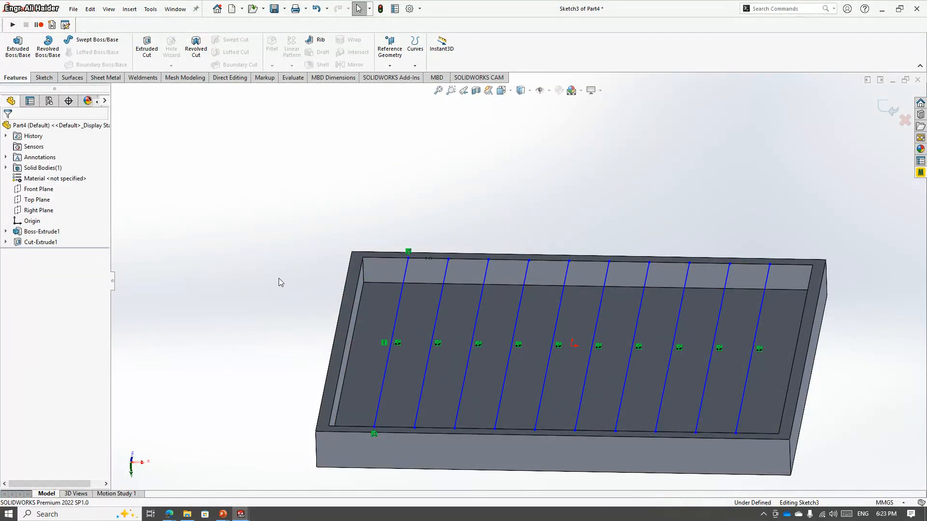
left_click(406, 276)
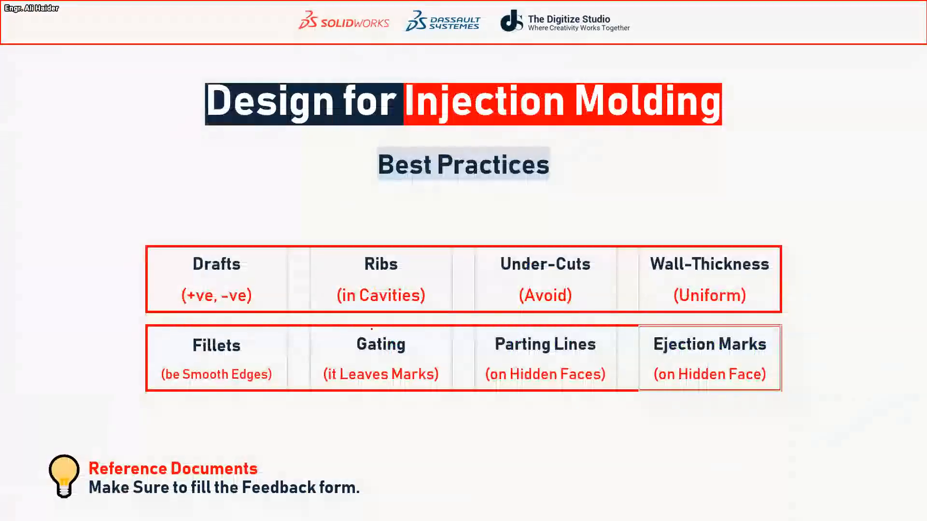
key("Right")
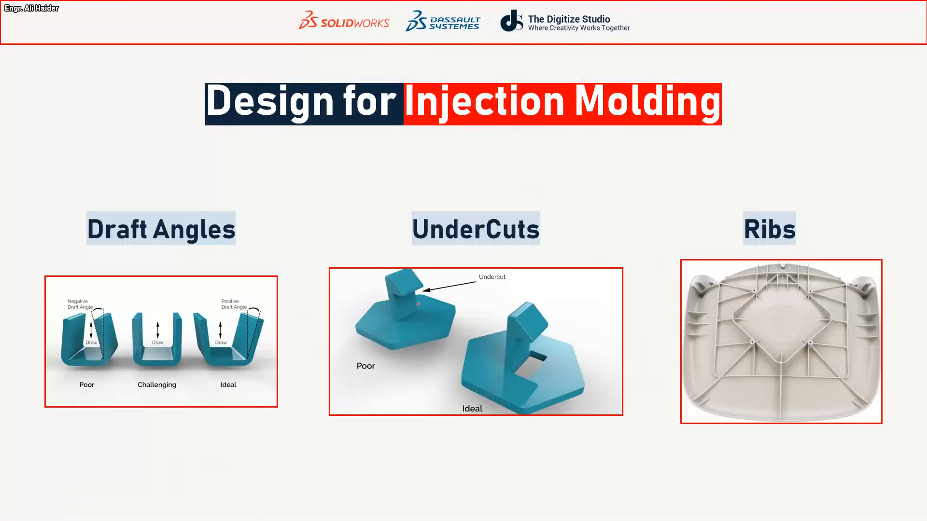
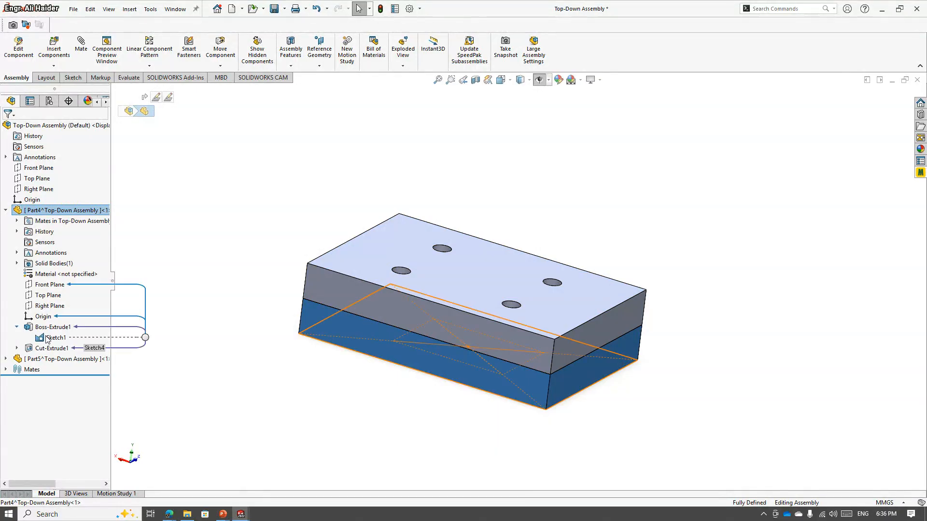
- Edit Sketch1 of Part4's Boss-Extrude1 in the assembly and move its 100 mm and 150 mm dimensions farther outside the rectangle
left_click(46, 338)
left_click(57, 308)
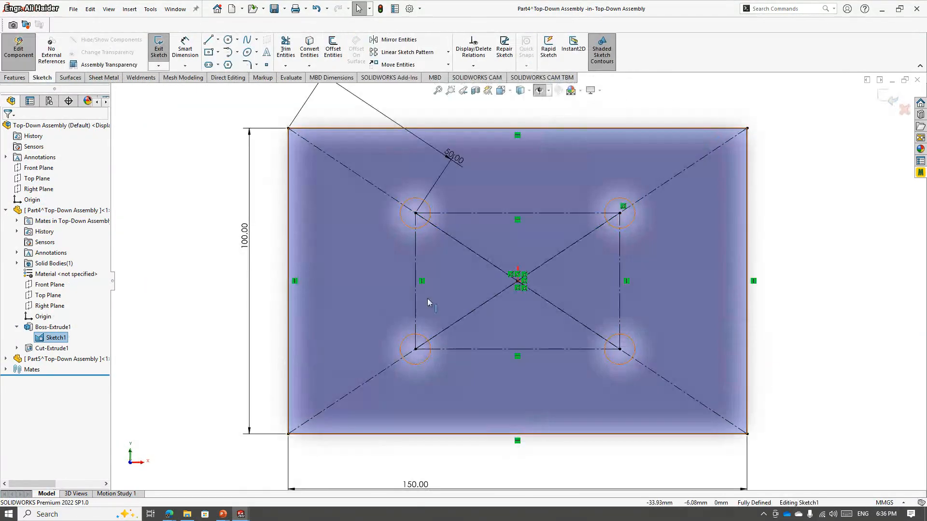
scroll(519, 280, "up", 4)
middle_click_drag(474, 240, 476, 196)
scroll(489, 236, "down", 2)
scroll(491, 241, "down", 1)
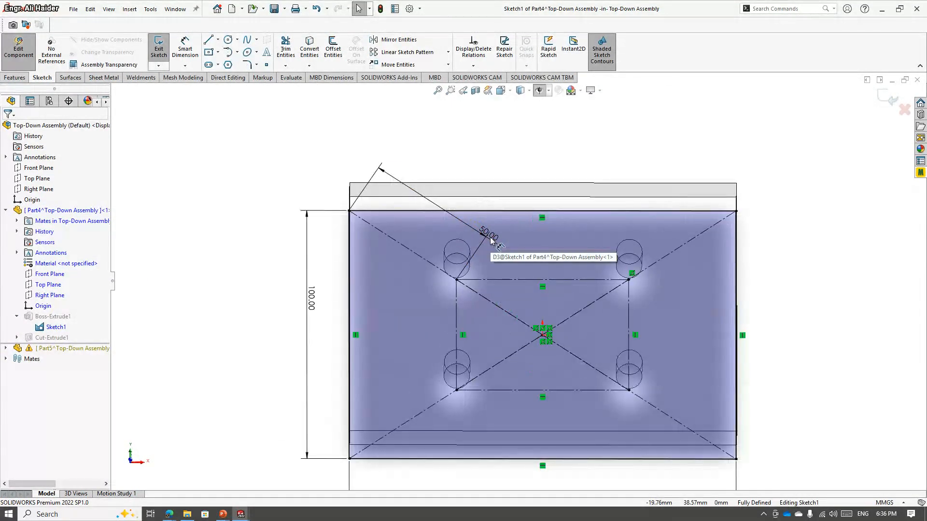
scroll(487, 251, "up", 2)
left_click_drag(370, 295, 338, 298)
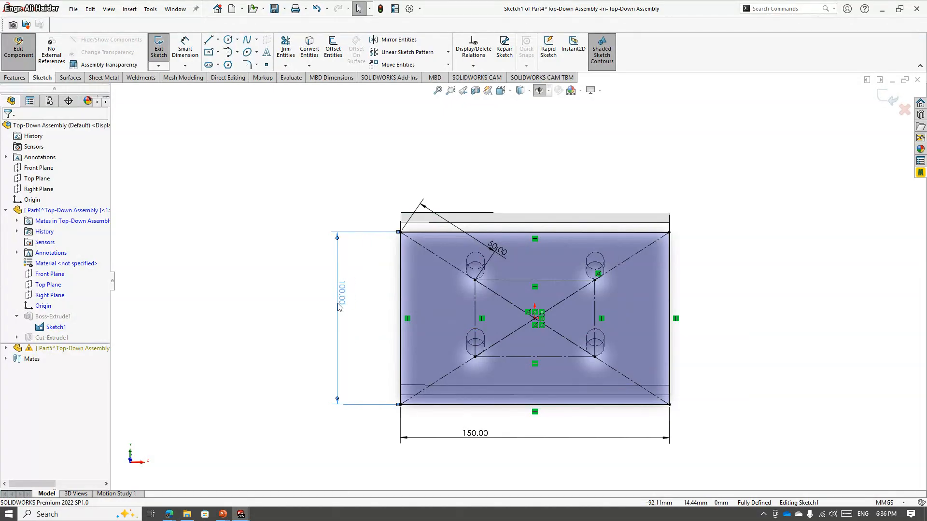
left_click_drag(475, 433, 478, 455)
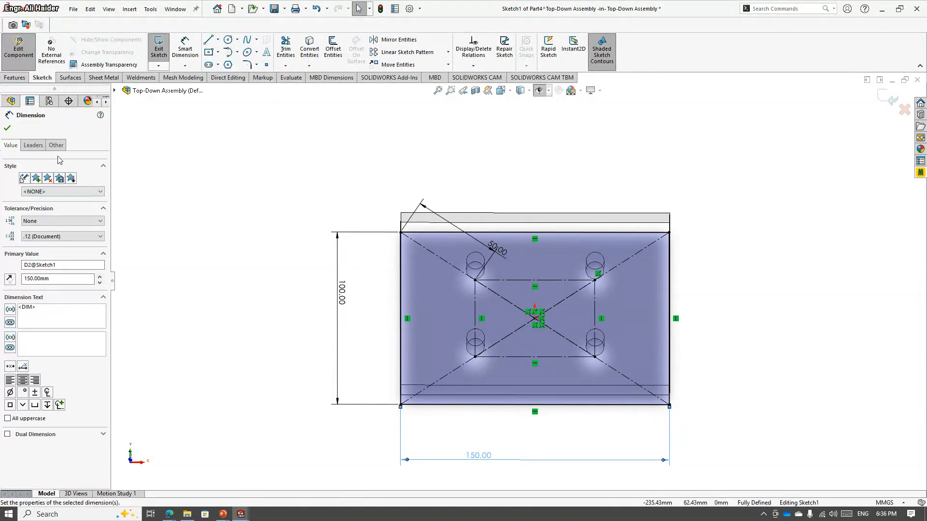
- Exit Part4's sketch and return from part editing to the assembly
left_click(8, 129)
left_click(891, 101)
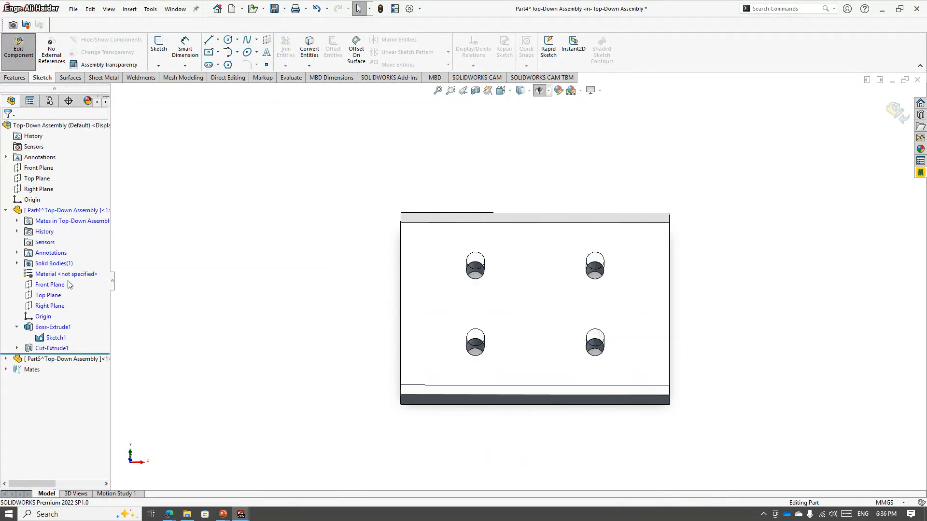
left_click(904, 112)
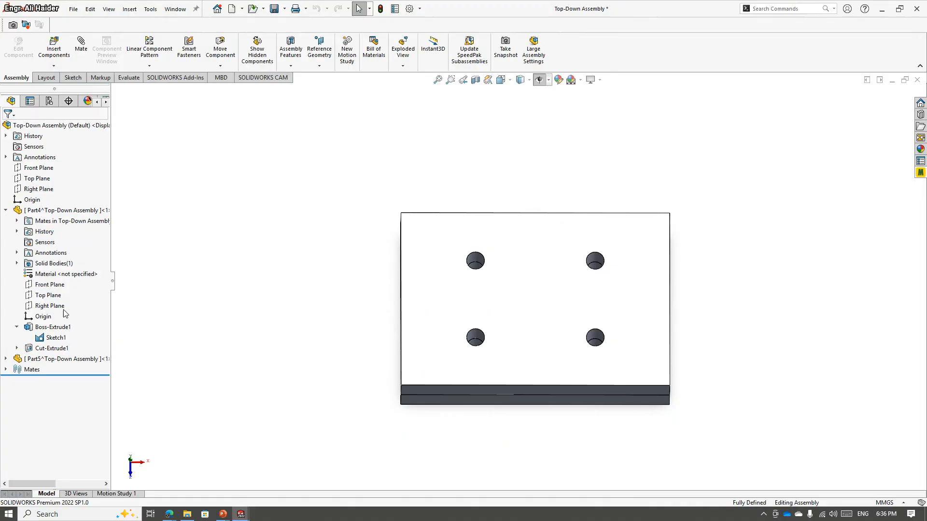
- Open Part5 in its own window and open the sketch of its Boss-Extrude1 to examine the linked outline and circles
left_click(6, 359)
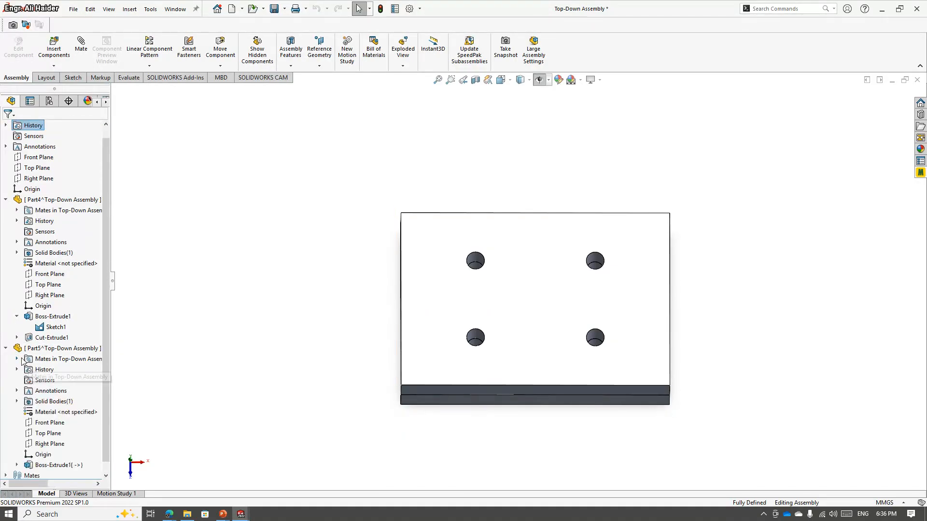
left_click(34, 348)
left_click(28, 334)
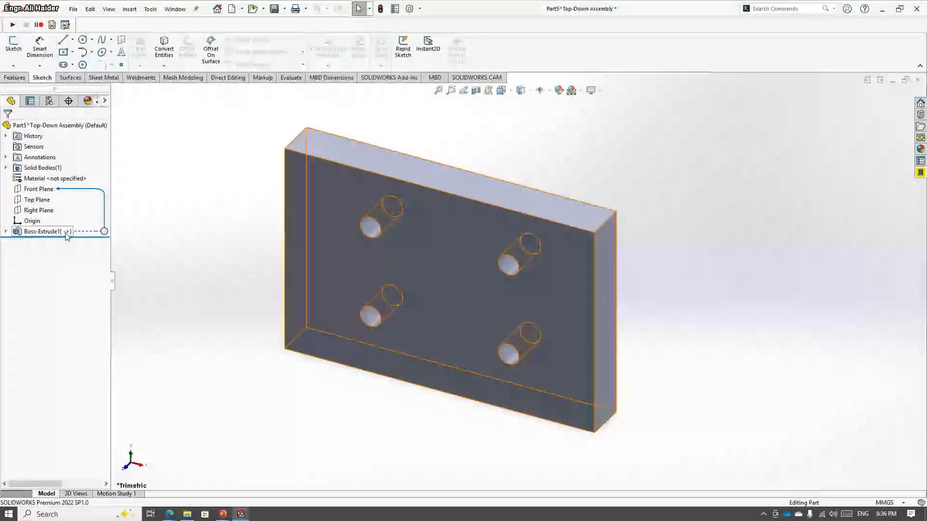
left_click(5, 231)
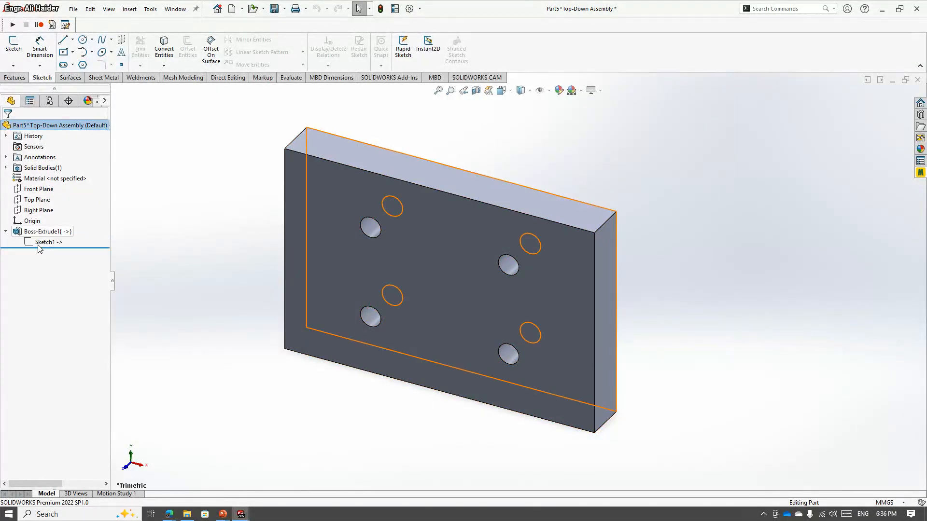
left_click(39, 242)
left_click(46, 211)
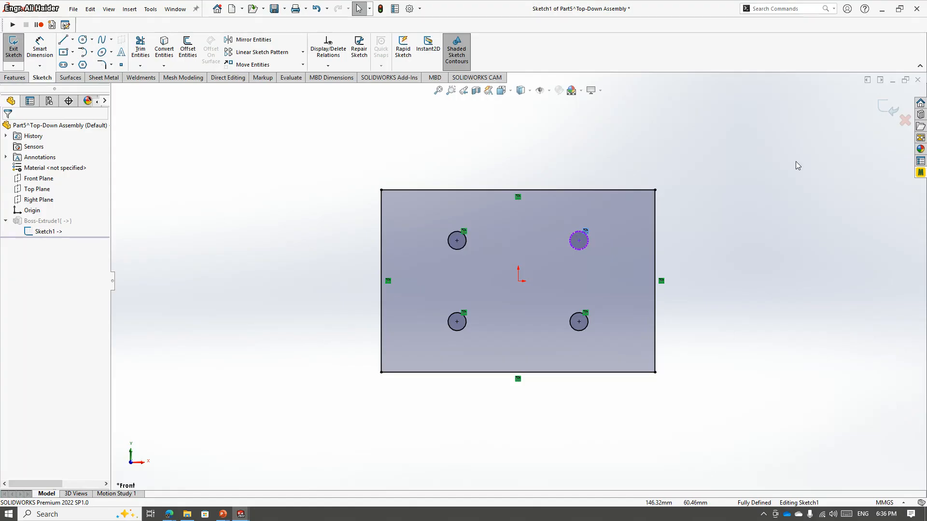
- Exit the sketch, close Part5 without saving, and discard its changes in the assembly
left_click(893, 109)
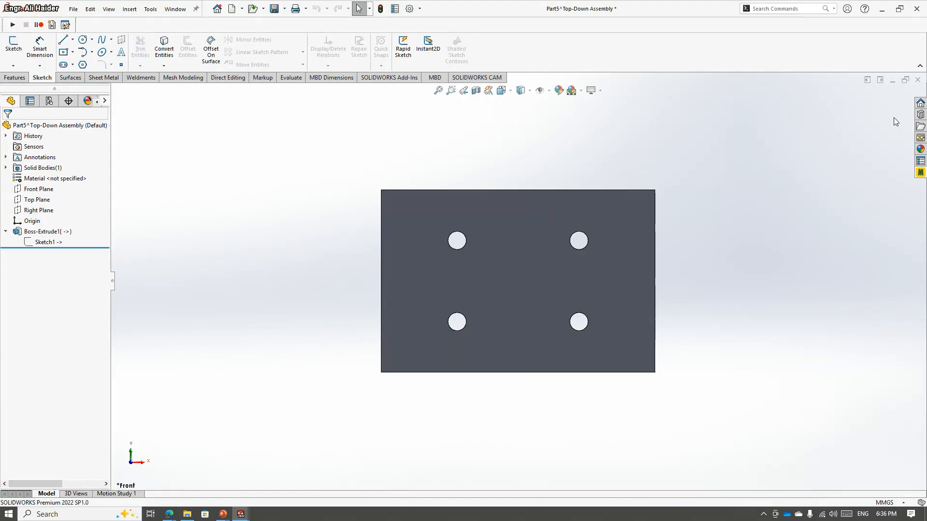
left_click(918, 79)
left_click(483, 255)
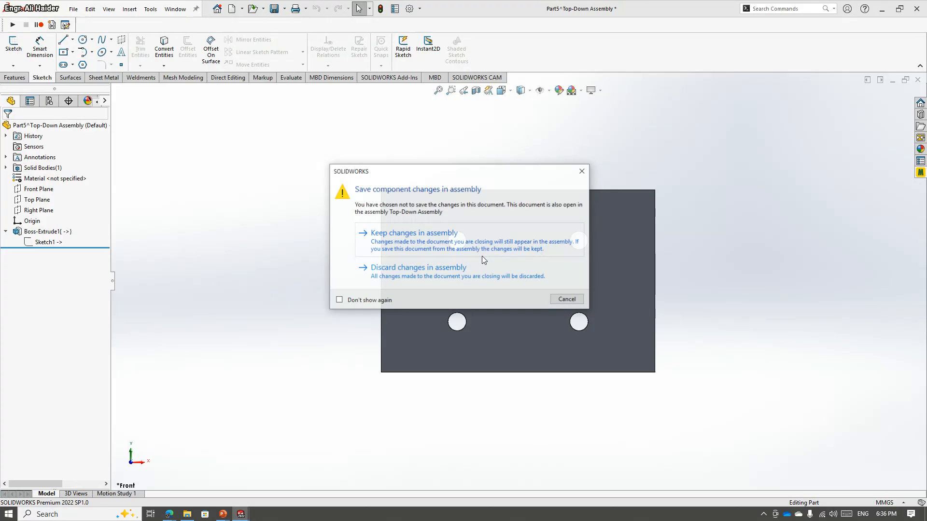
left_click(427, 268)
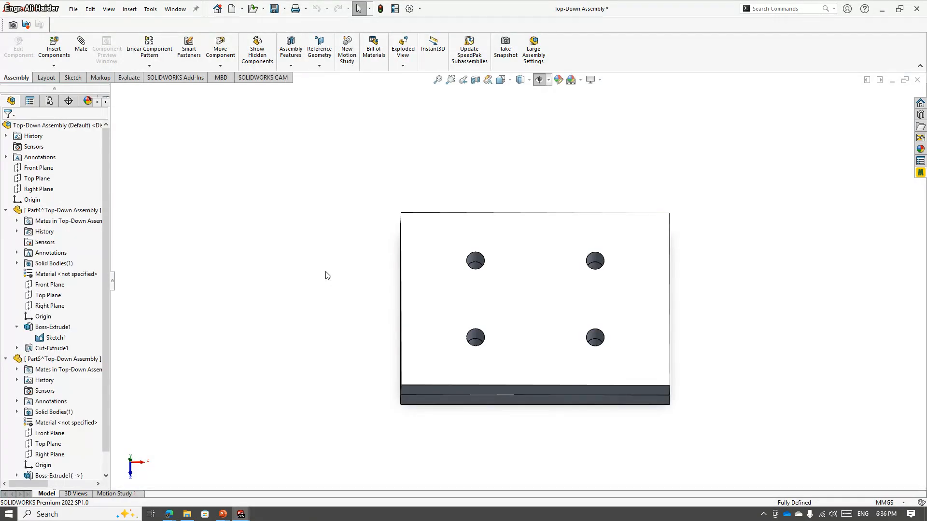
left_click(6, 359)
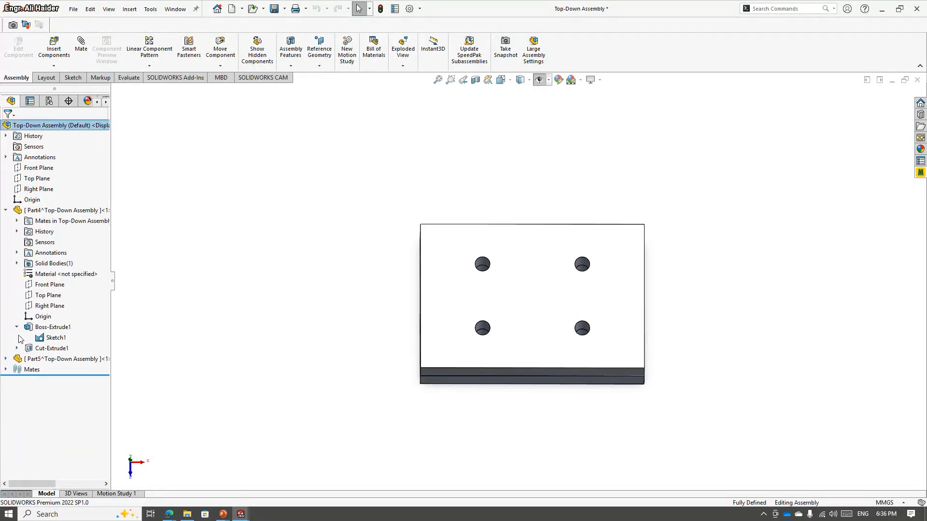
- Suppress the Part4 and Part5 components in the assembly
left_click(31, 211)
left_click(47, 359, "ctrl")
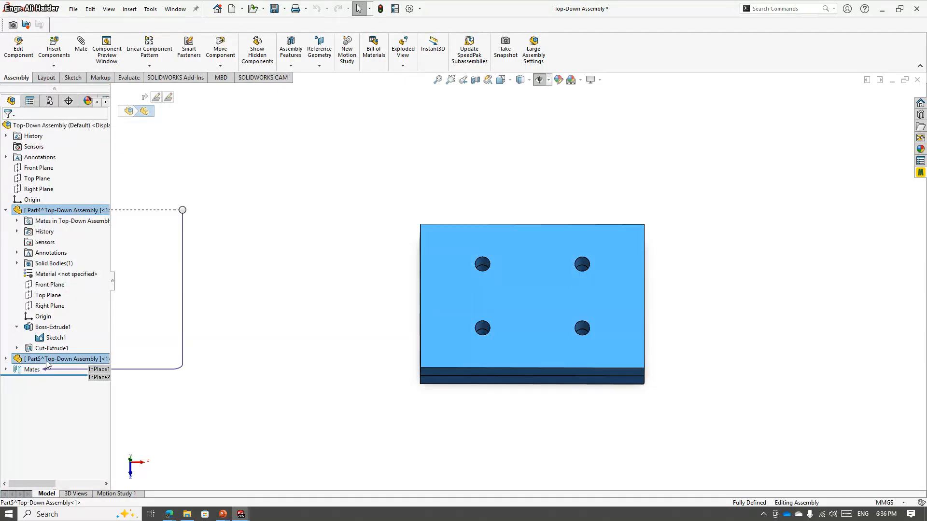
right_click(96, 211)
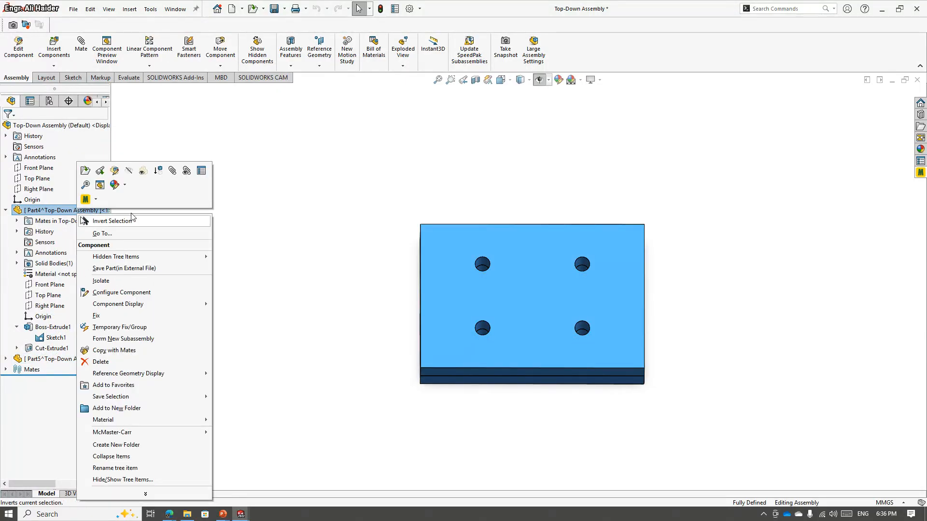
left_click(157, 171)
left_click(429, 250)
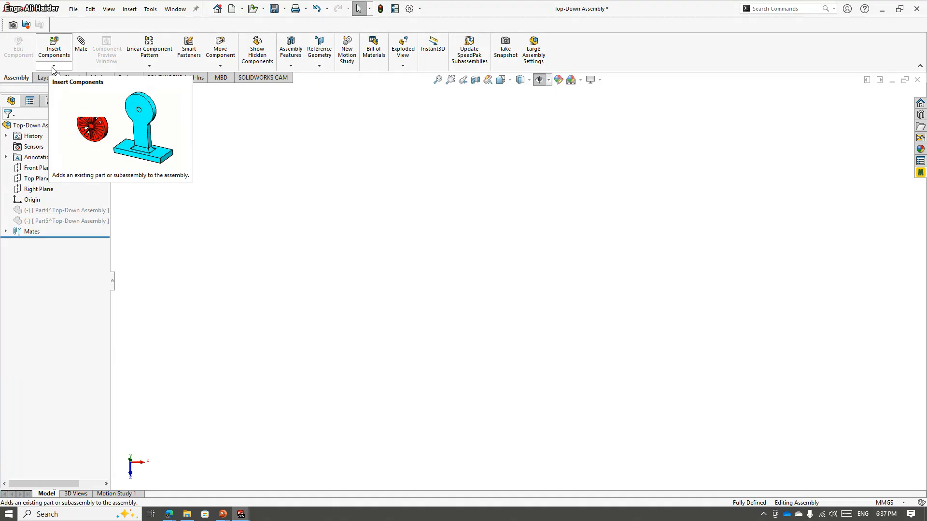
- Insert a new part into the assembly and place it on the Right Plane
left_click(53, 67)
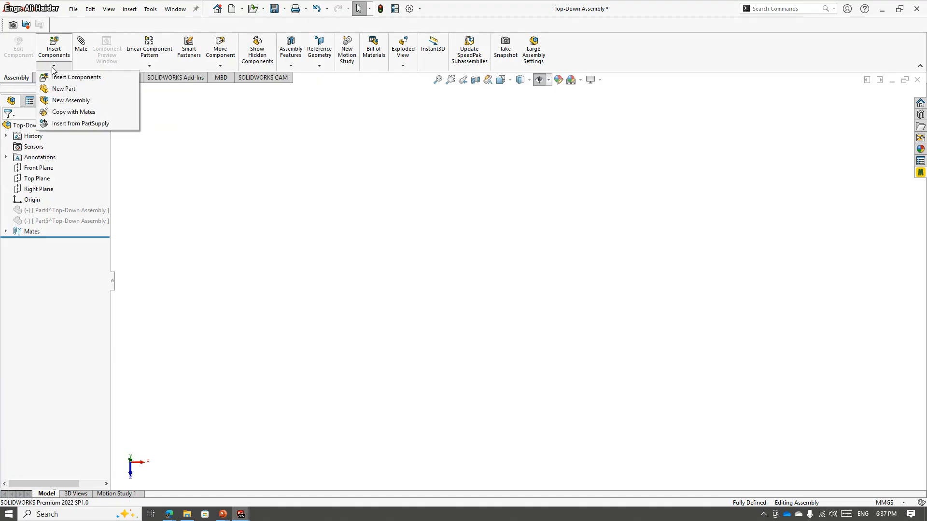
left_click(62, 90)
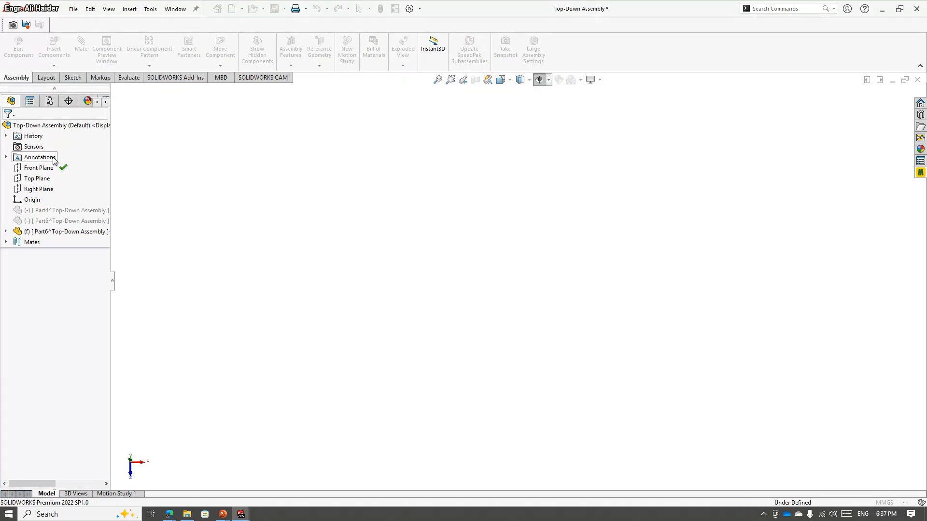
left_click(41, 233)
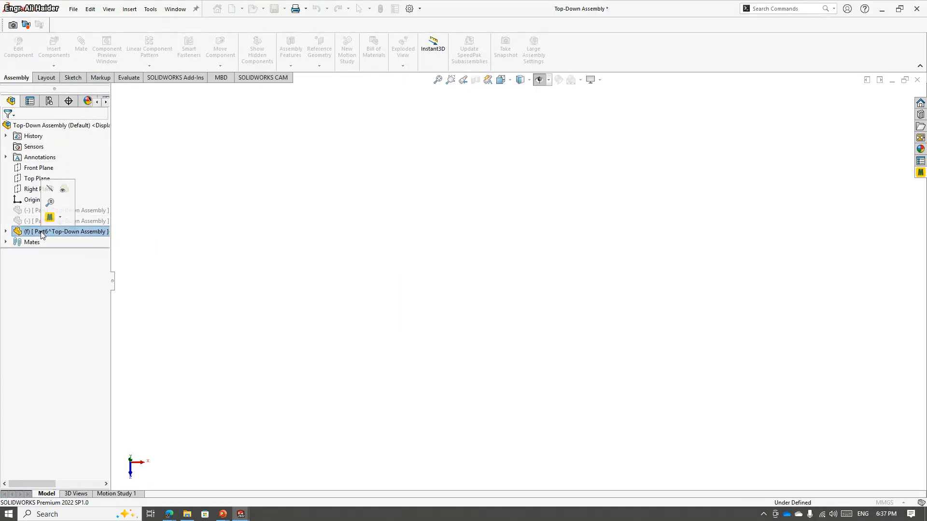
left_click(38, 189)
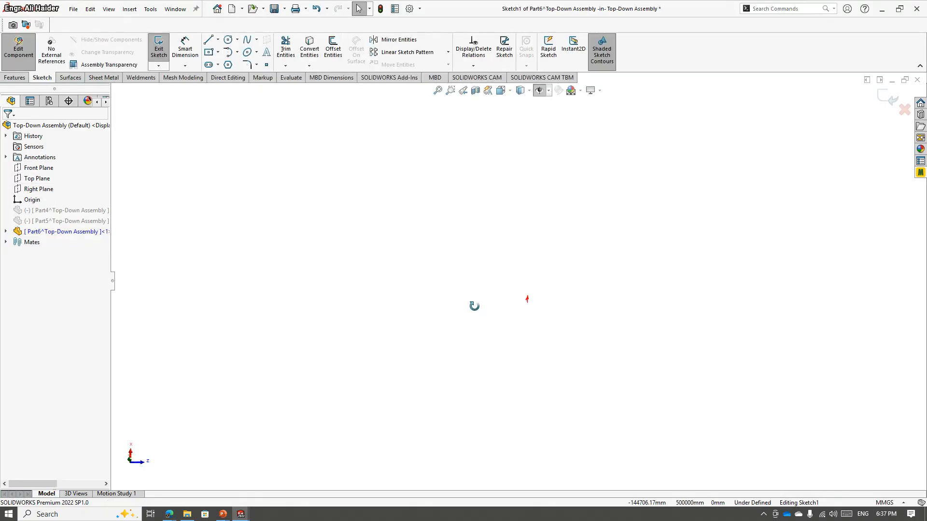
- Sketch a center rectangle about 90 by 180 mm around the origin in the new part
left_click(208, 53)
left_click(527, 302)
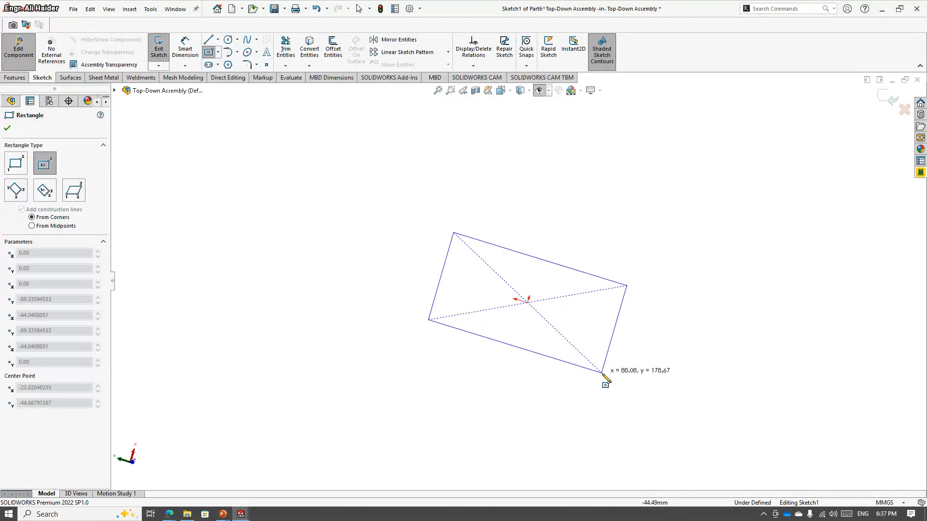
left_click(602, 373)
- Dimension the rectangle's longer side to 100 mm
left_click(15, 78)
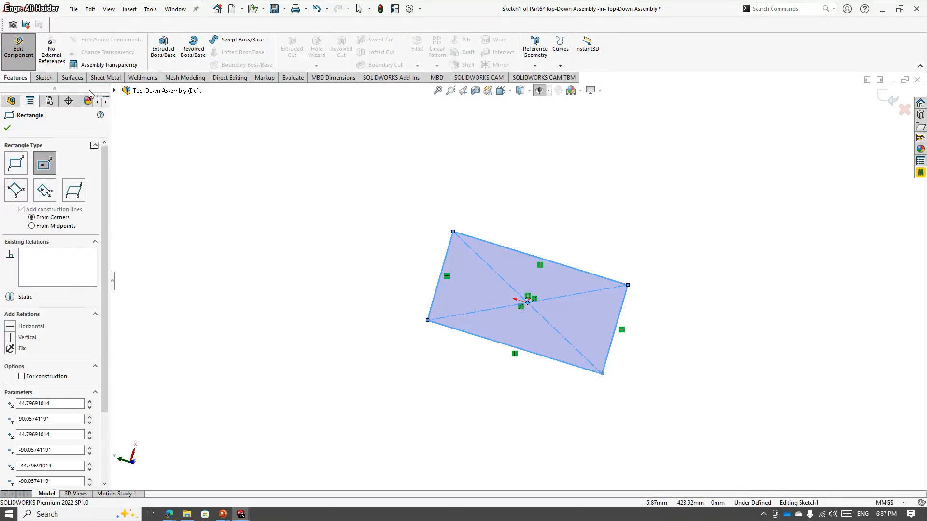
left_click(44, 78)
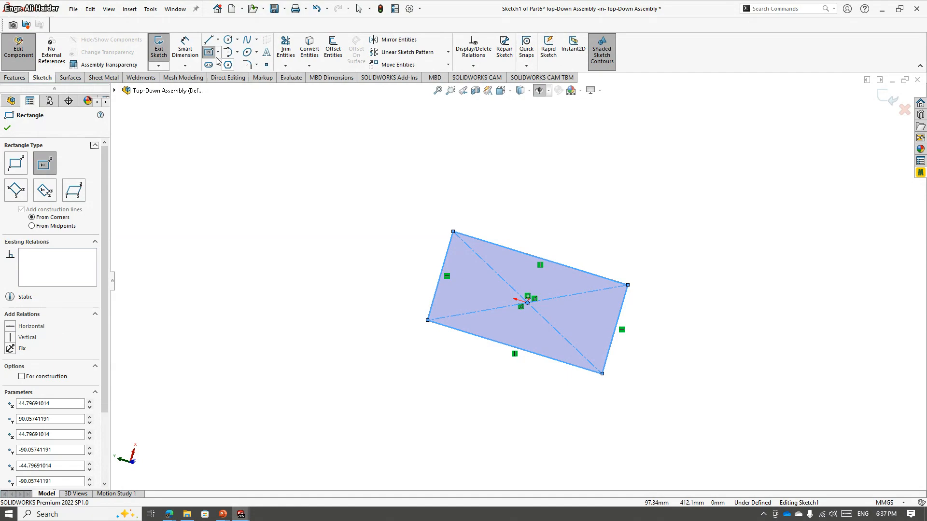
left_click(187, 50)
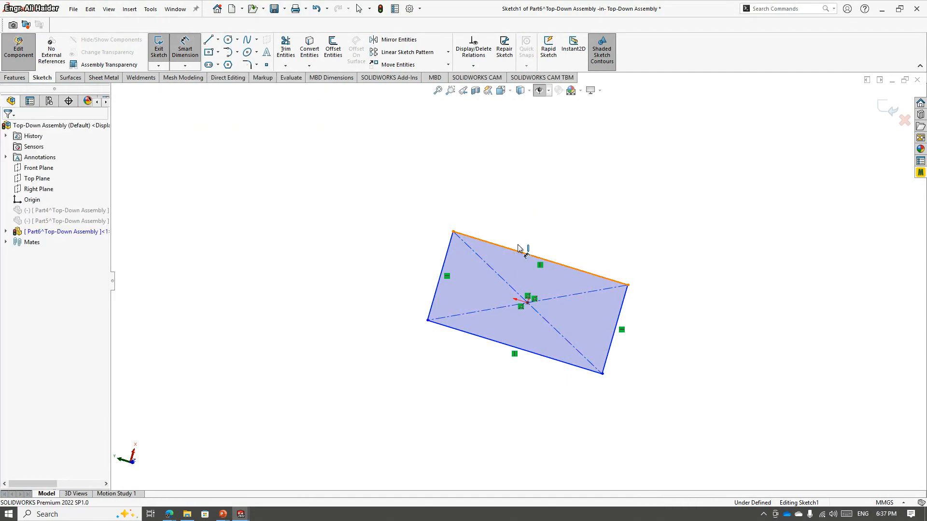
left_click(518, 248)
left_click(683, 213)
type("100")
key("Return")
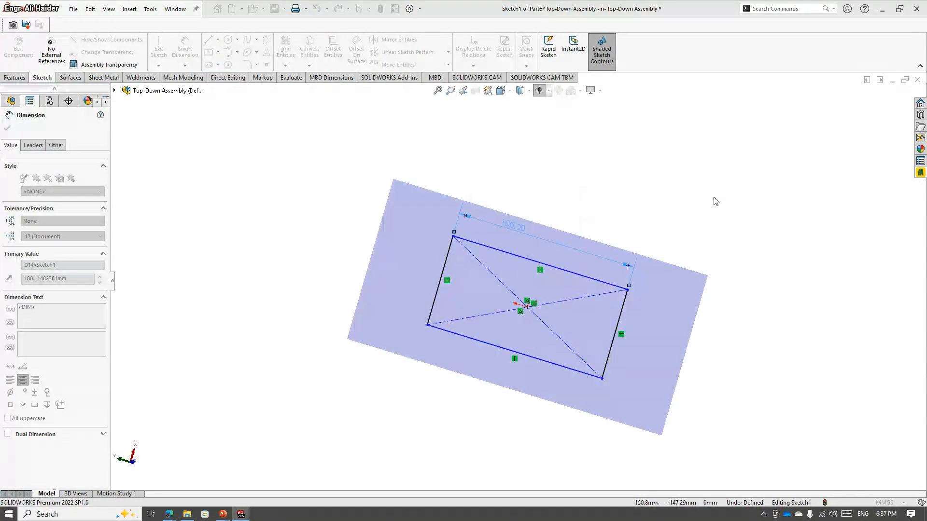
key("Escape")
- Dimension the rectangle's shorter side to 50 mm
left_click(443, 275)
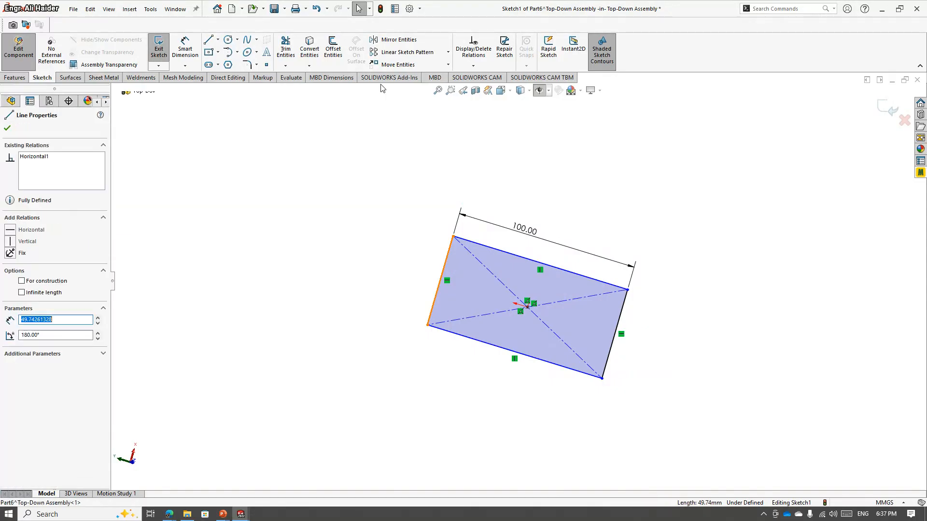
key("Escape")
left_click(184, 49)
left_click(449, 261)
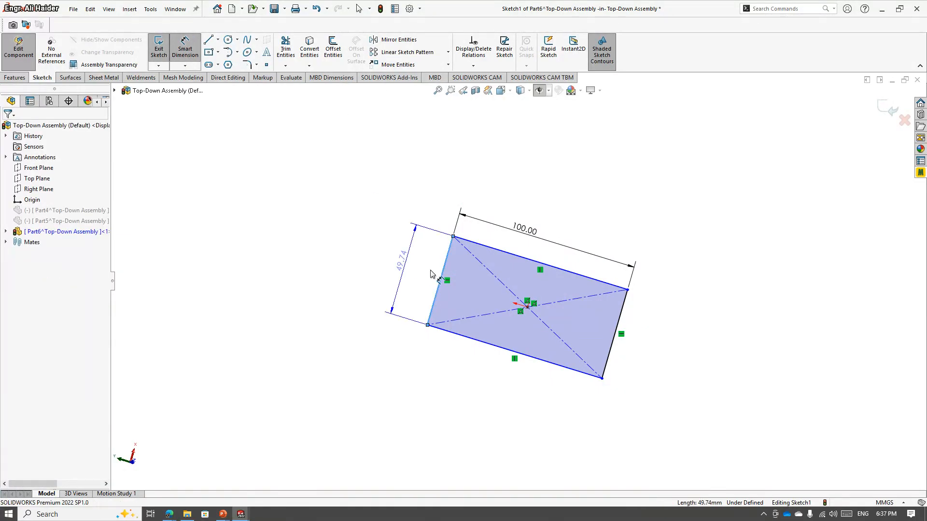
left_click(403, 268)
type("50")
key("Return")
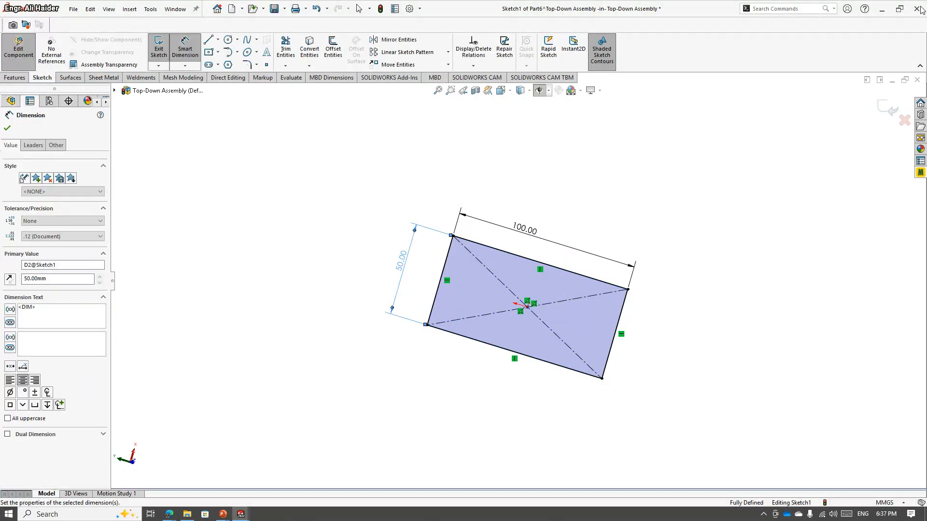
- Finish the rectangle sketch and extrude it 10 mm with the Blind end condition to form a plate
left_click(8, 128)
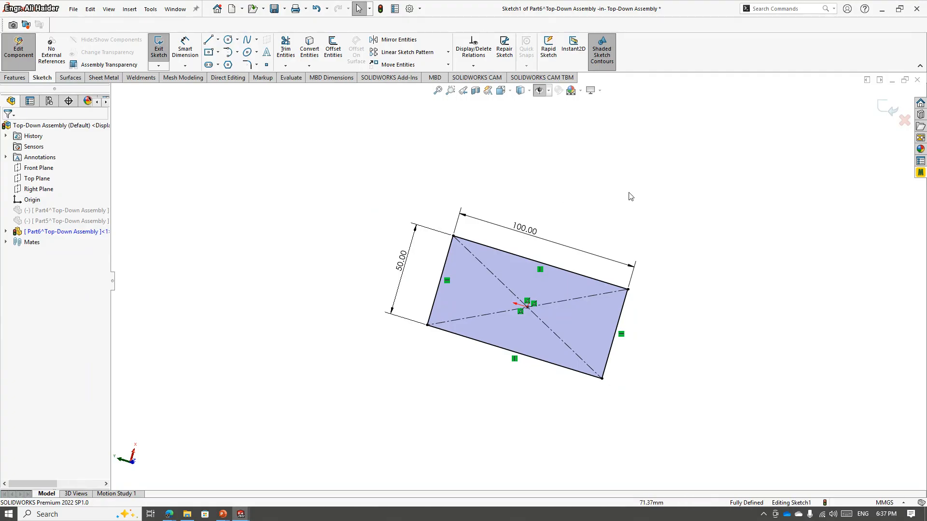
left_click(888, 108)
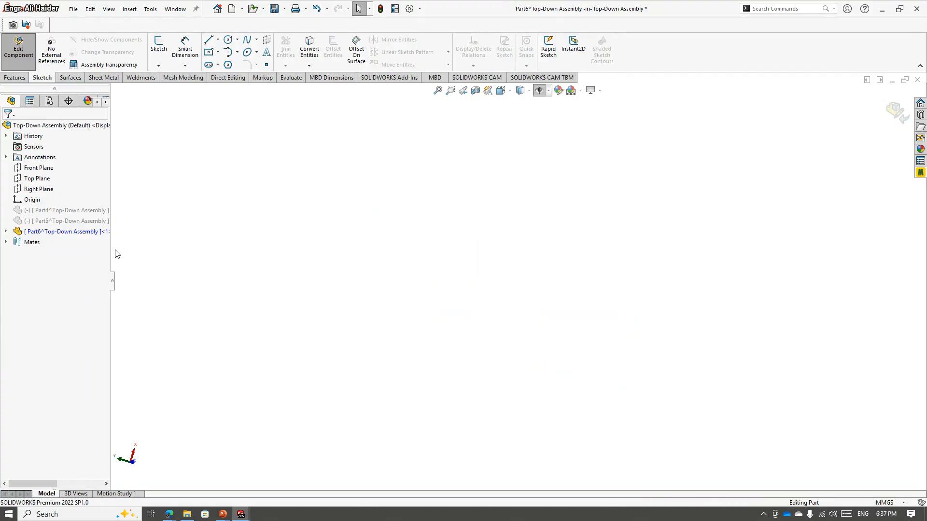
left_click(6, 231)
left_click(42, 338)
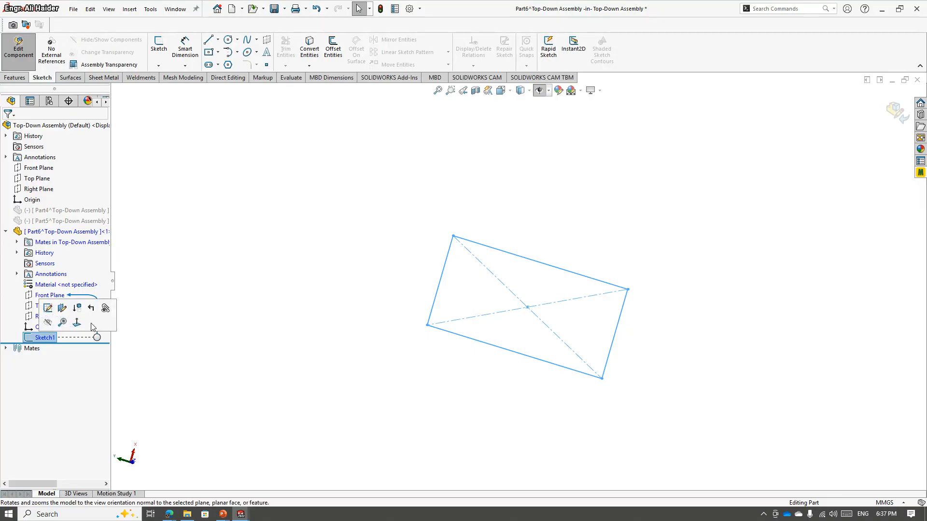
left_click(15, 77)
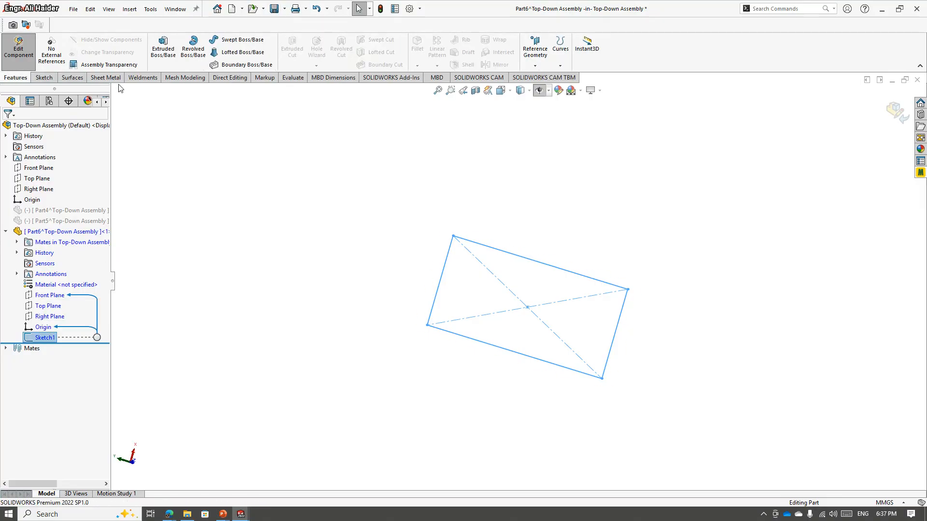
left_click(163, 49)
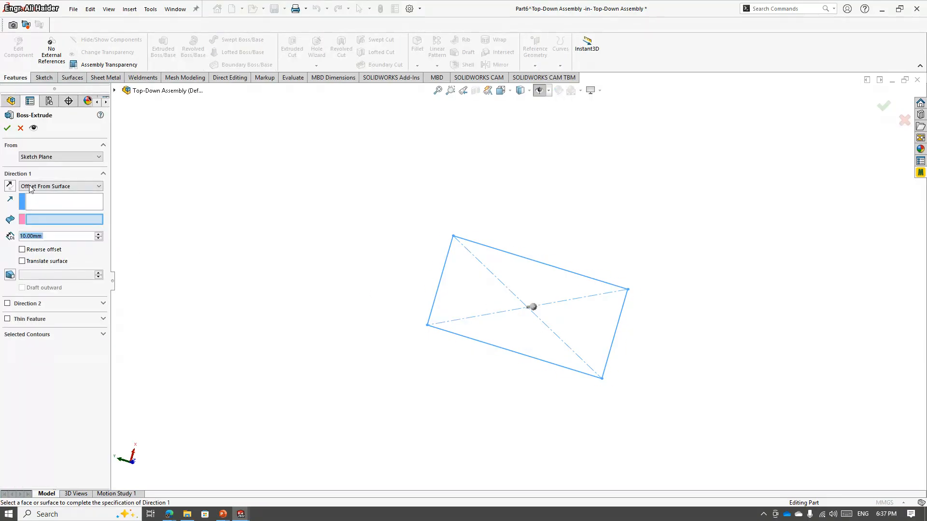
left_click(30, 187)
left_click(41, 194)
middle_click_drag(311, 323, 296, 207)
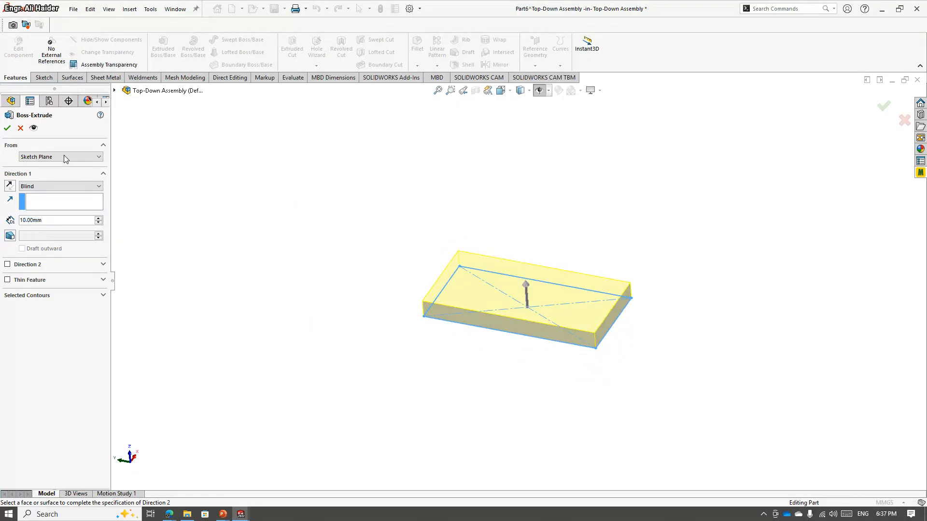
left_click(7, 128)
scroll(707, 295, "down", 3)
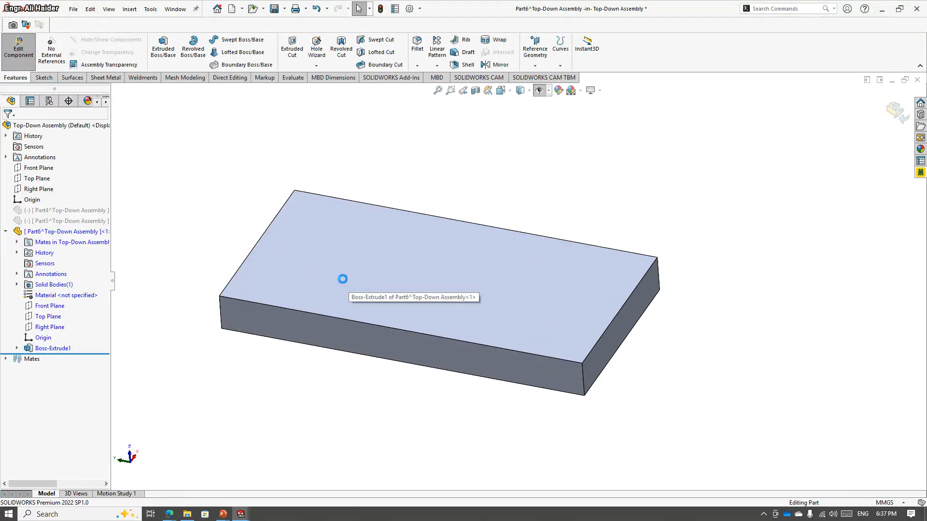
scroll(264, 266, "down", 2)
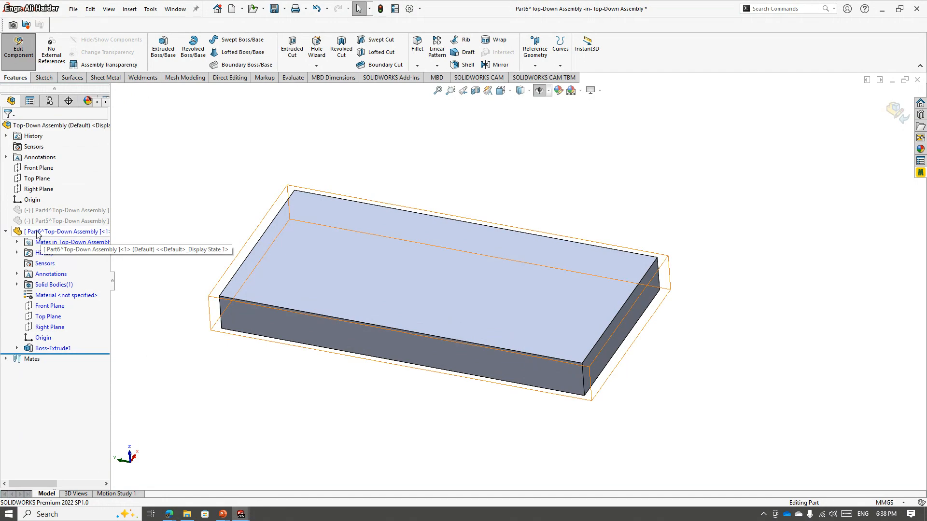
- Show the plate extrusion's dimensions and move the 100 mm length dimension away from the plate's edge
left_click(31, 349)
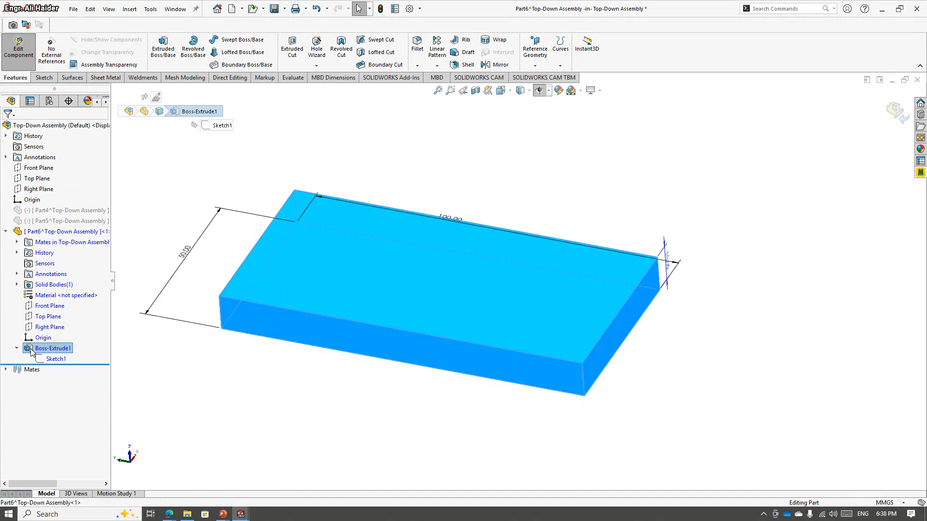
left_click_drag(450, 218, 479, 195)
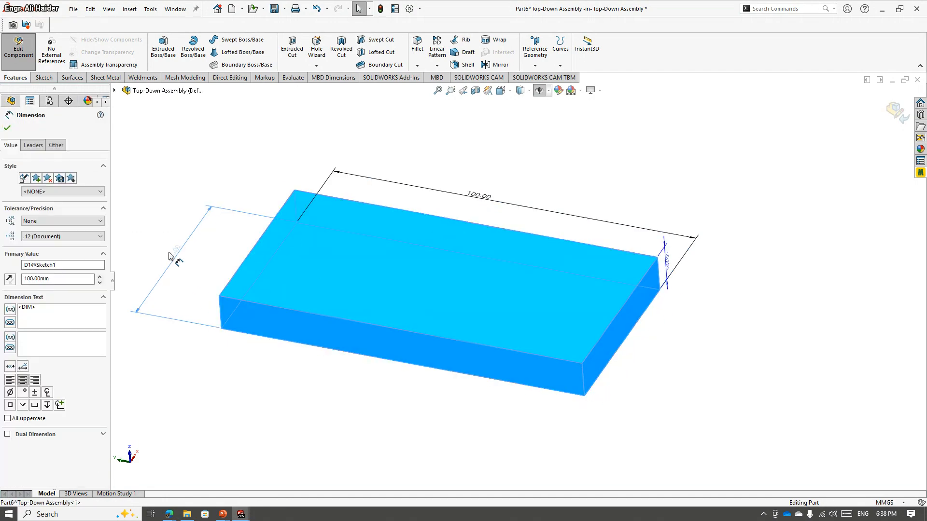
left_click(8, 128)
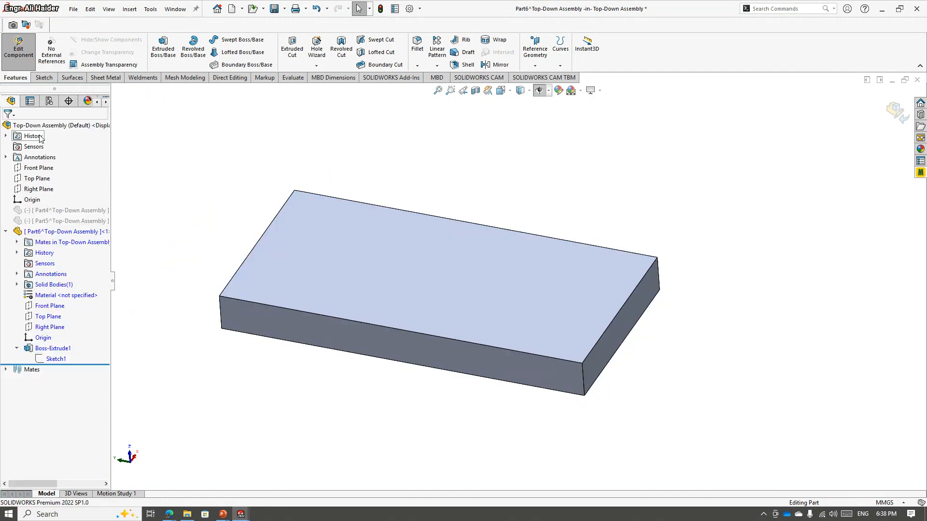
- Start a sketch on the plate's large face and draw a circle about 17 mm in diameter centred on the origin
left_click(286, 287)
left_click(352, 231)
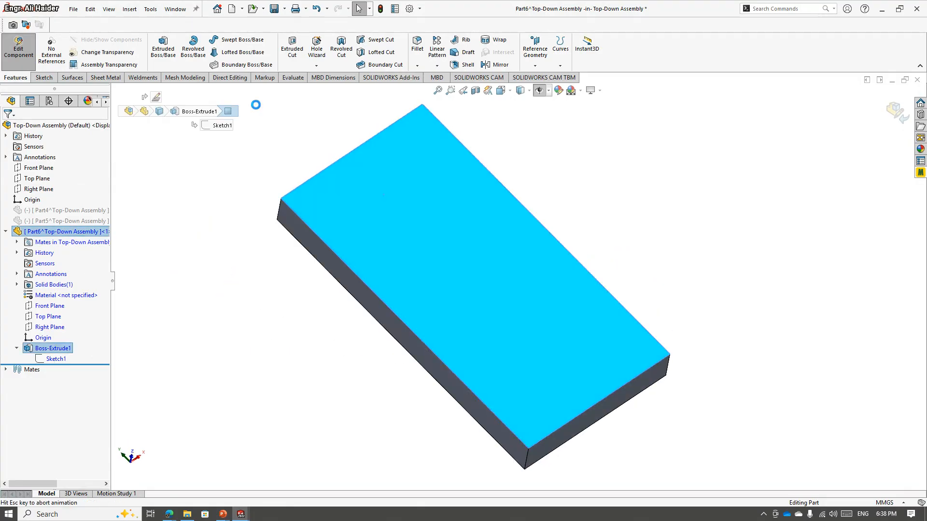
left_click(228, 39)
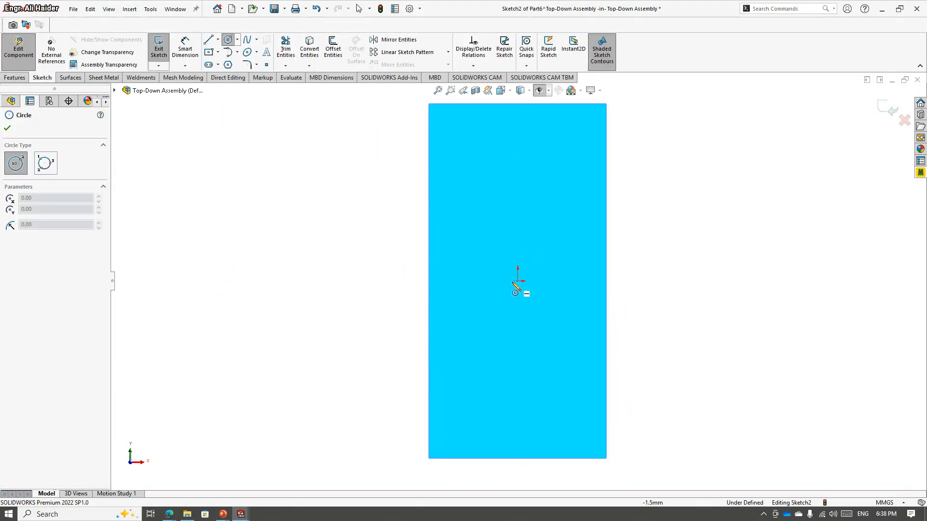
left_click(518, 281)
left_click(487, 284)
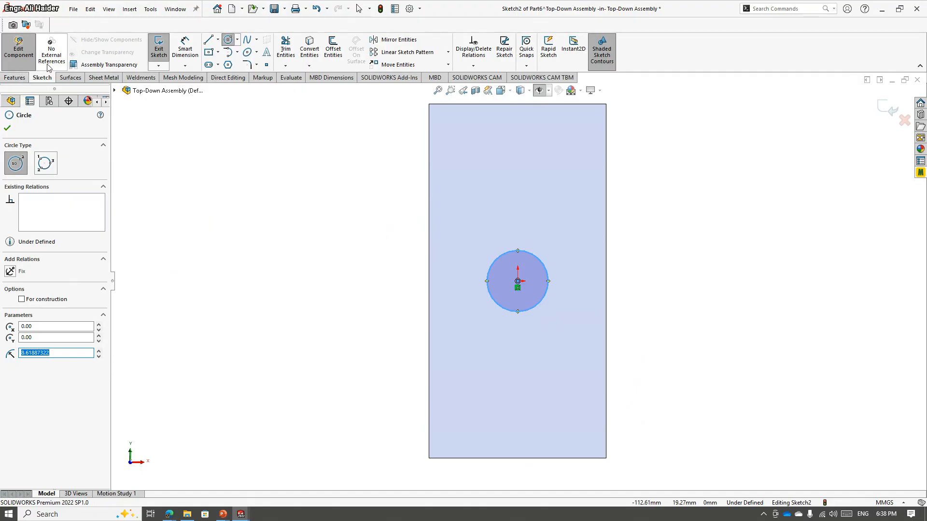
key("Escape")
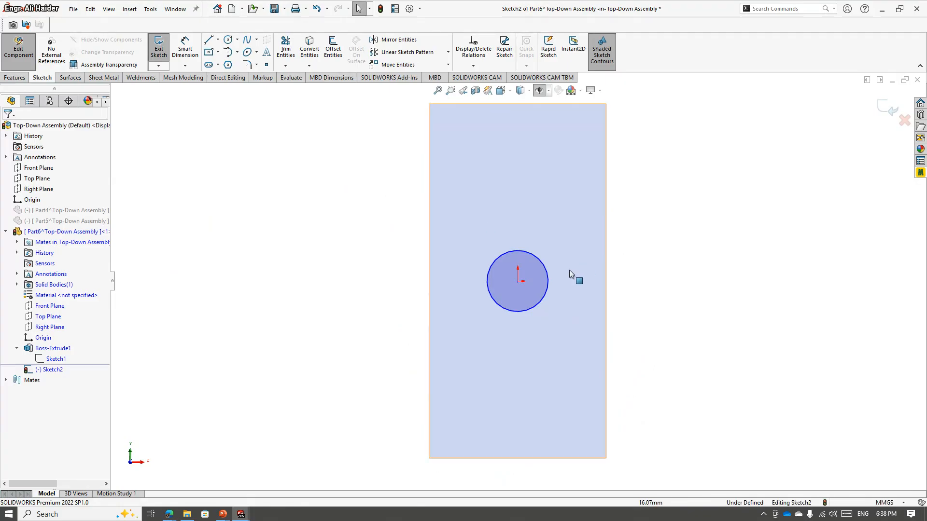
- Dimension the circle's diameter at 20 mm, and change the value to 10 mm
left_click(189, 54)
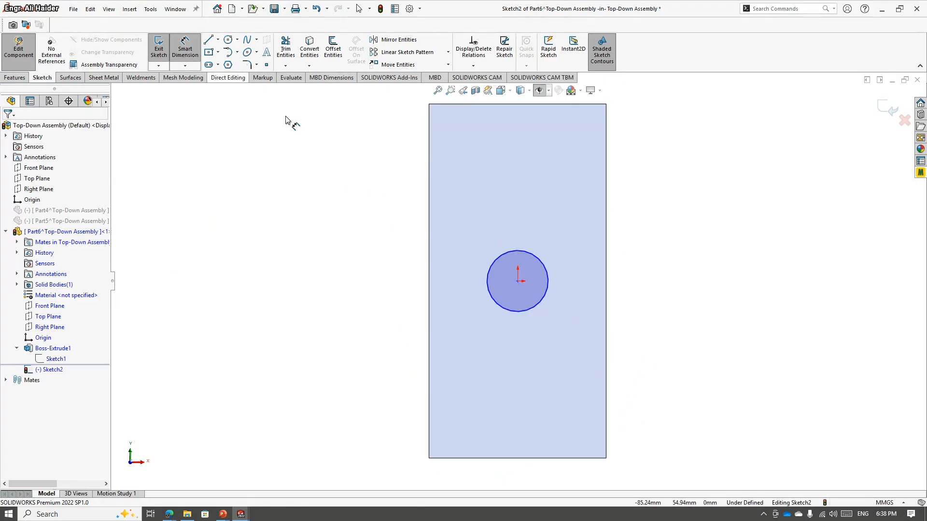
left_click(517, 253)
left_click(512, 232)
type("20")
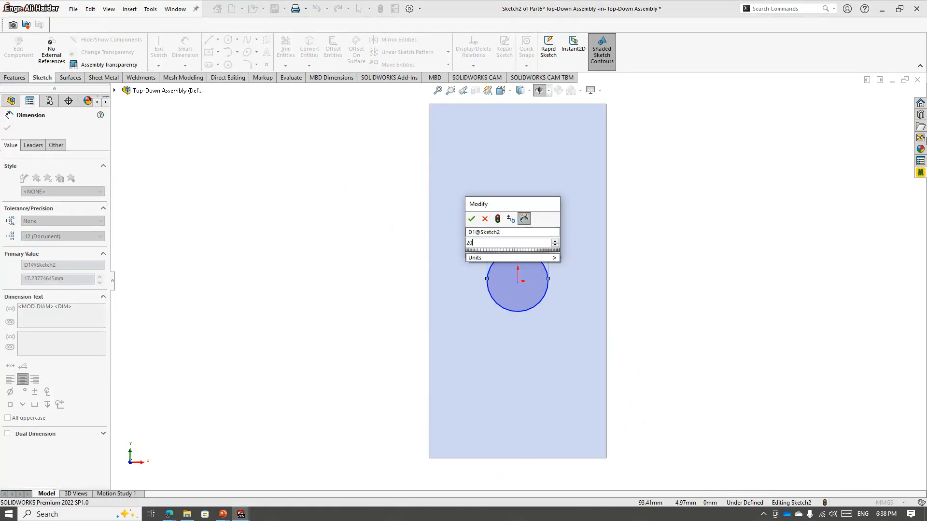
key("Return")
double_click(522, 228)
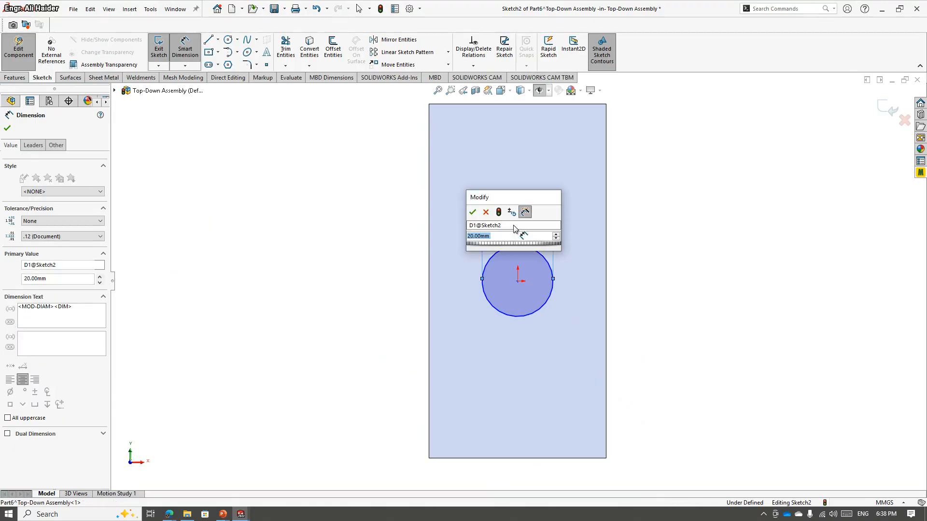
type("10")
key("Return")
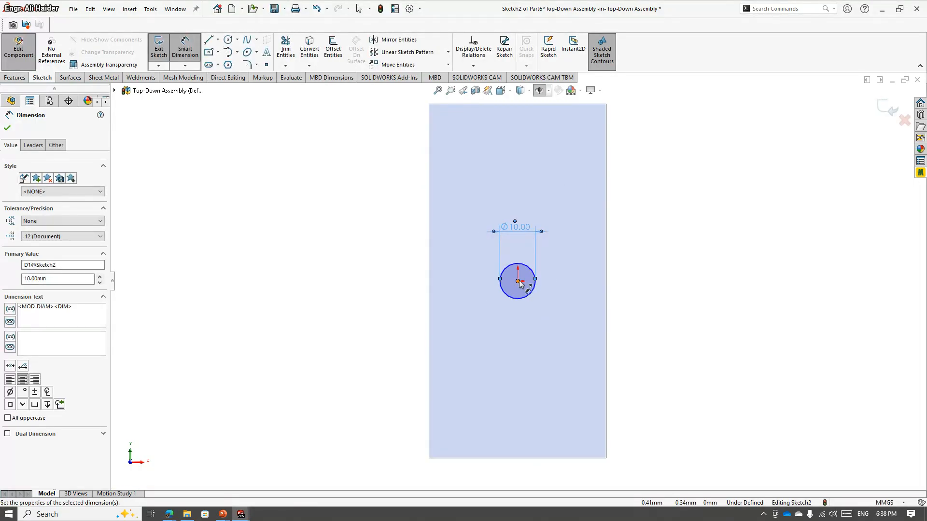
key("Escape")
- Move the circle about 30 mm toward a short edge and make its centre coincident with the origin
left_click_drag(518, 281, 514, 174)
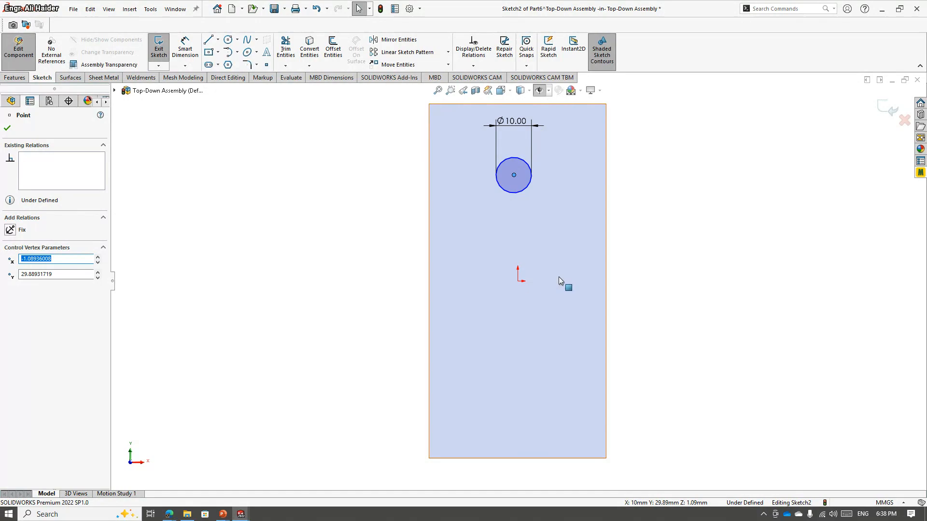
left_click(518, 281)
left_click(514, 175, "ctrl")
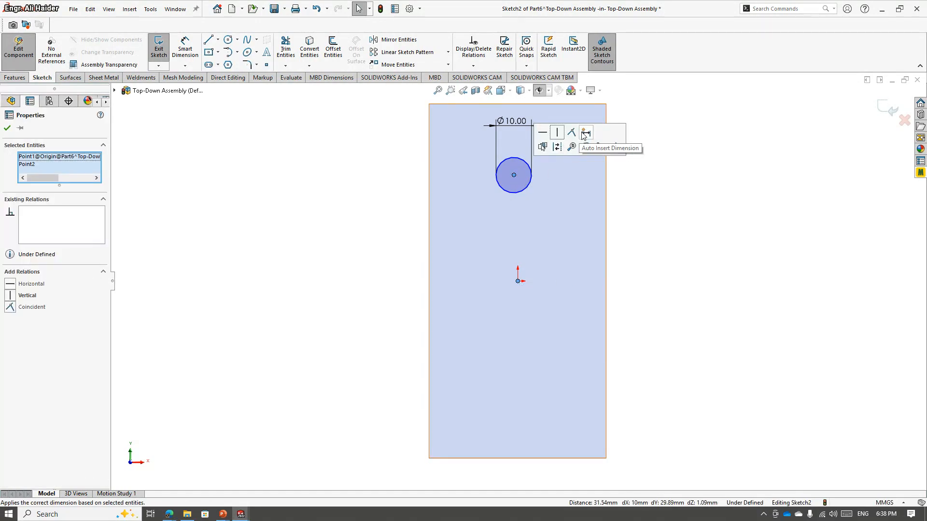
left_click(571, 133)
left_click(442, 260)
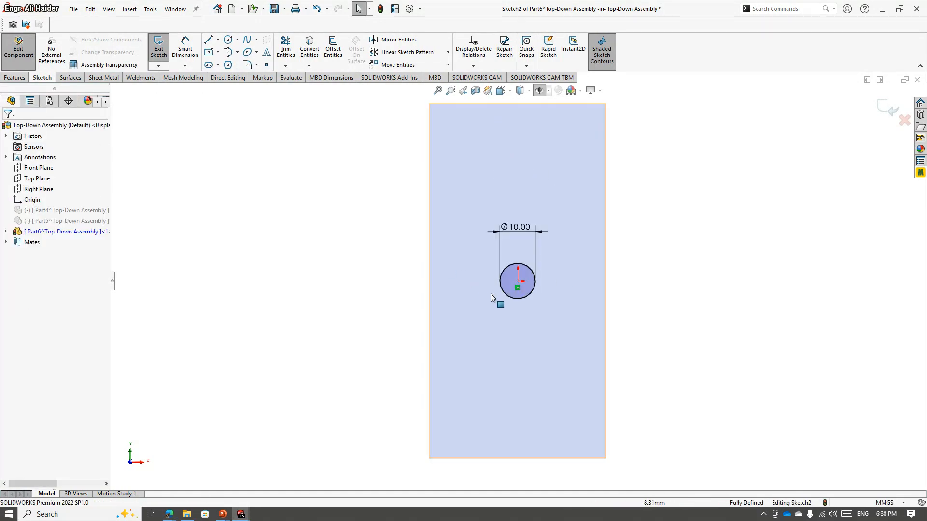
- Move the circle about 30 mm above the origin and add a vertical relation between its centre and the origin
left_click_drag(517, 281, 518, 175)
left_click(517, 281, "ctrl")
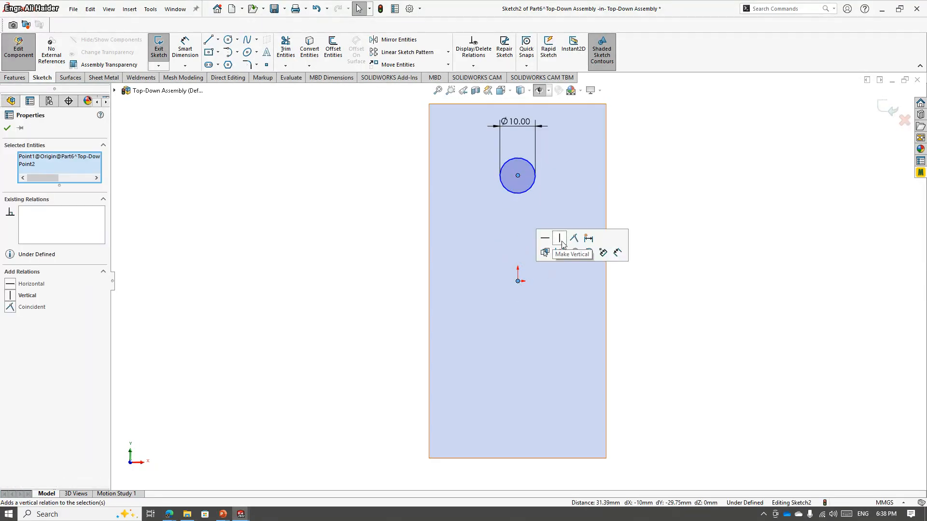
left_click(560, 239)
left_click(652, 160)
- Dimension the distance from the circle's centre to the nearest short edge of the plate as 20 mm
left_click(185, 48)
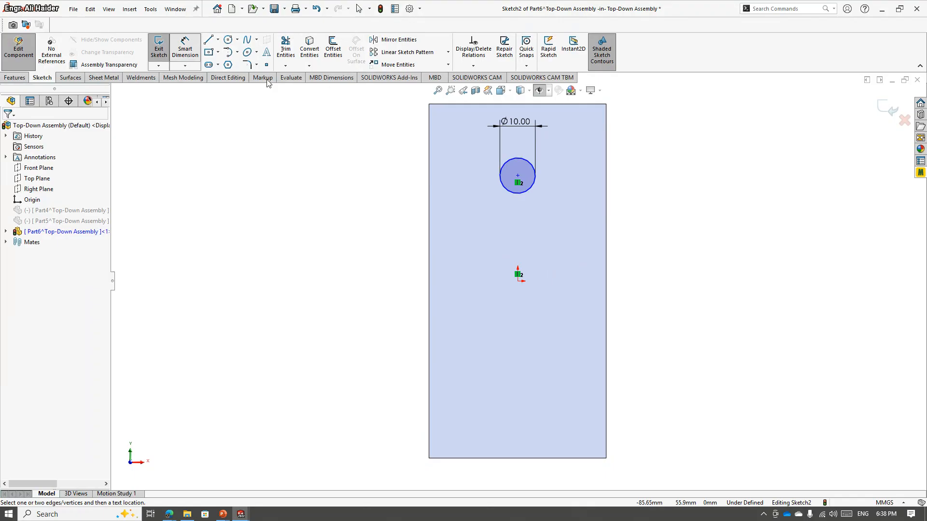
left_click(518, 176)
left_click(512, 104)
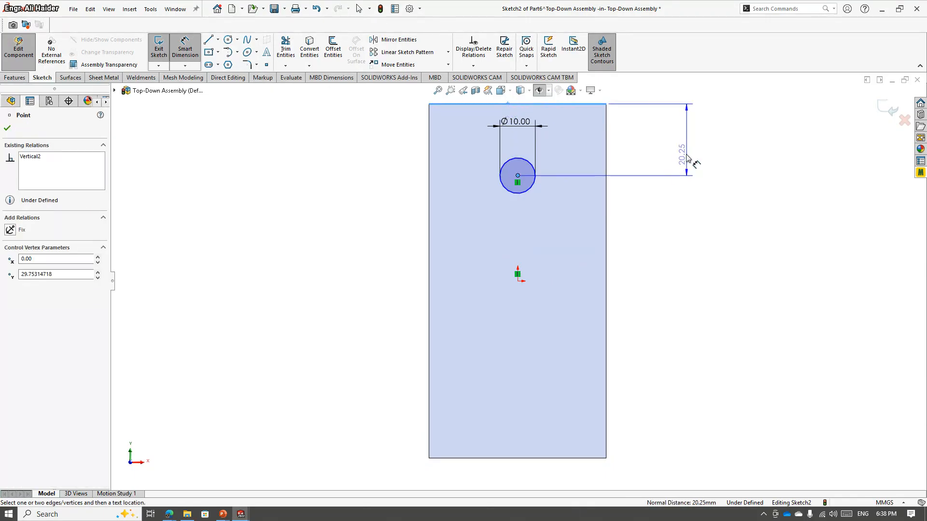
left_click(693, 139)
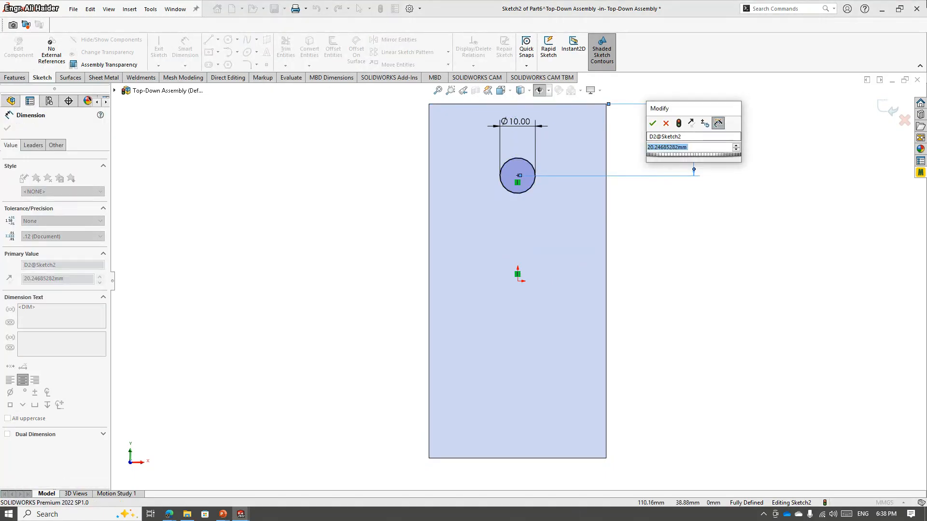
type("20")
key("Return")
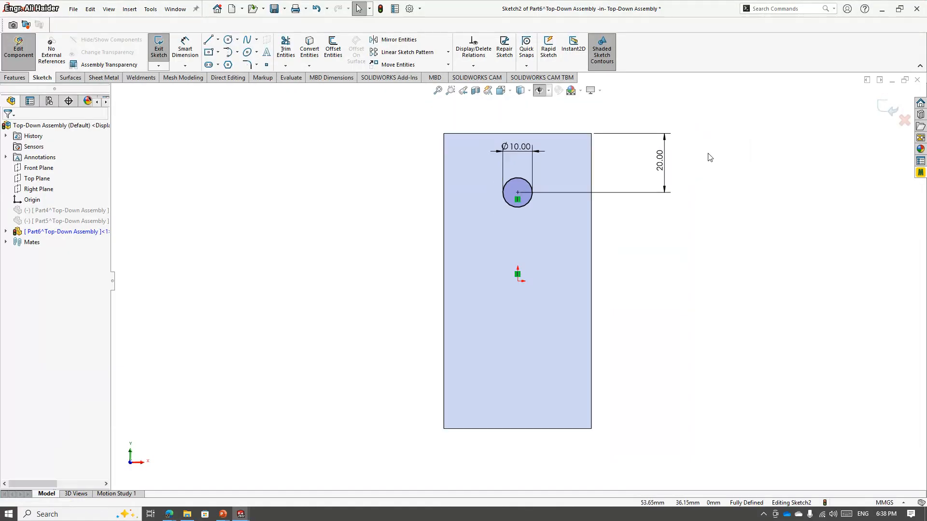
- Extrude-cut the circle all the way through the plate
middle_click_drag(537, 227, 617, 196)
left_click(20, 78)
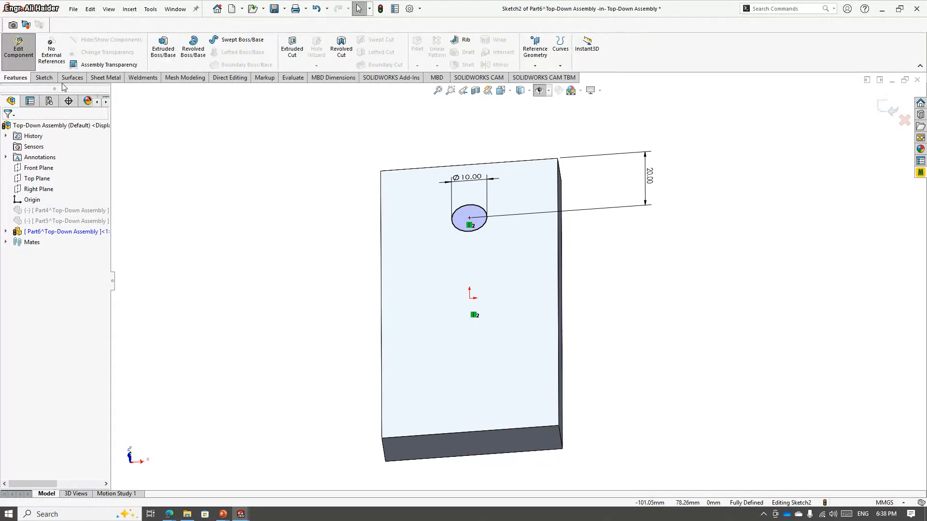
left_click(284, 58)
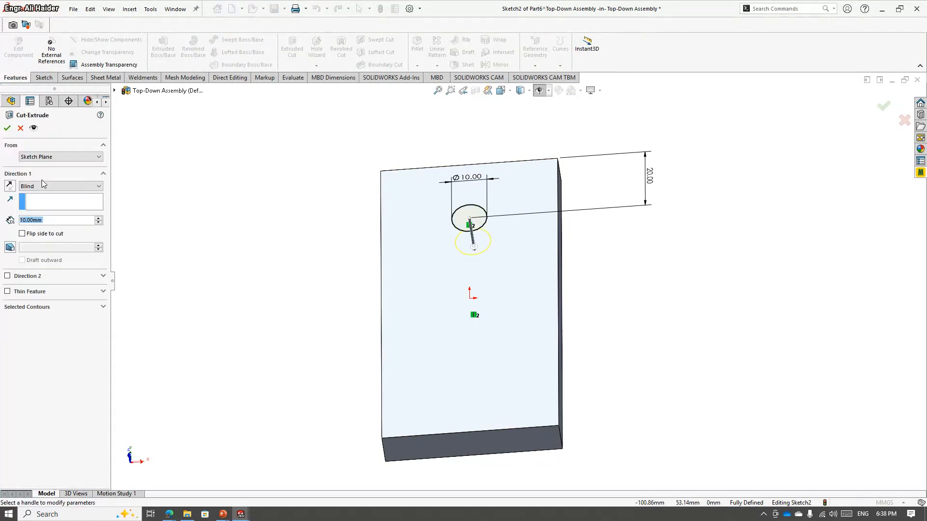
left_click(49, 186)
left_click(48, 208)
left_click(7, 128)
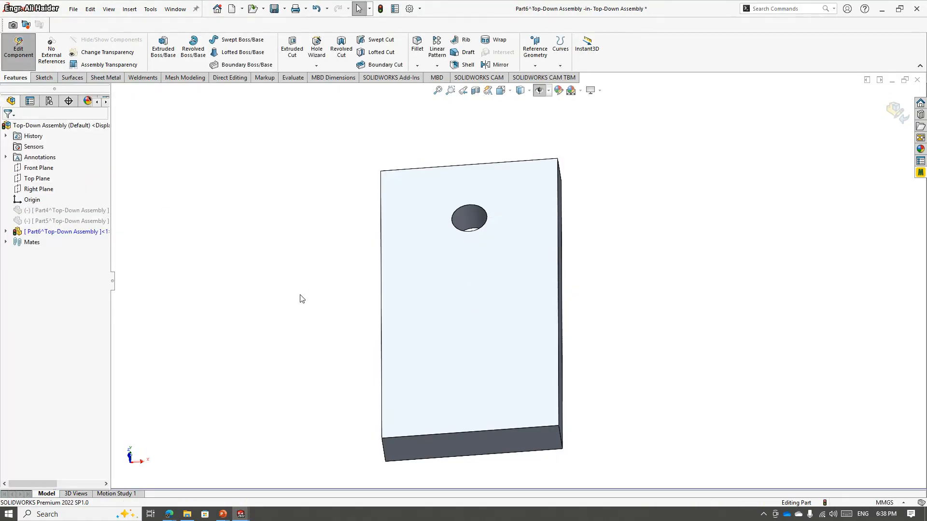
- Finish editing the plate part and return to editing the assembly
middle_click_drag(418, 251, 550, 297)
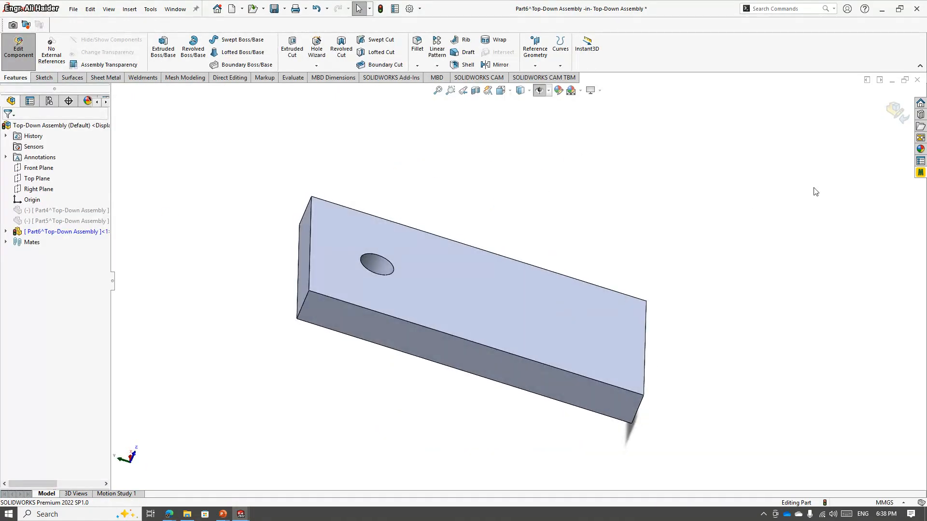
left_click(896, 113)
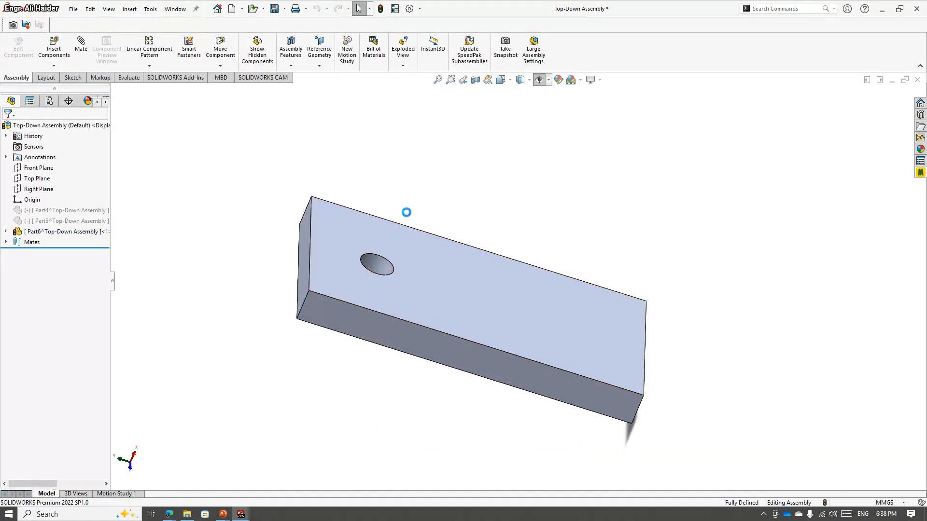
left_click(427, 282)
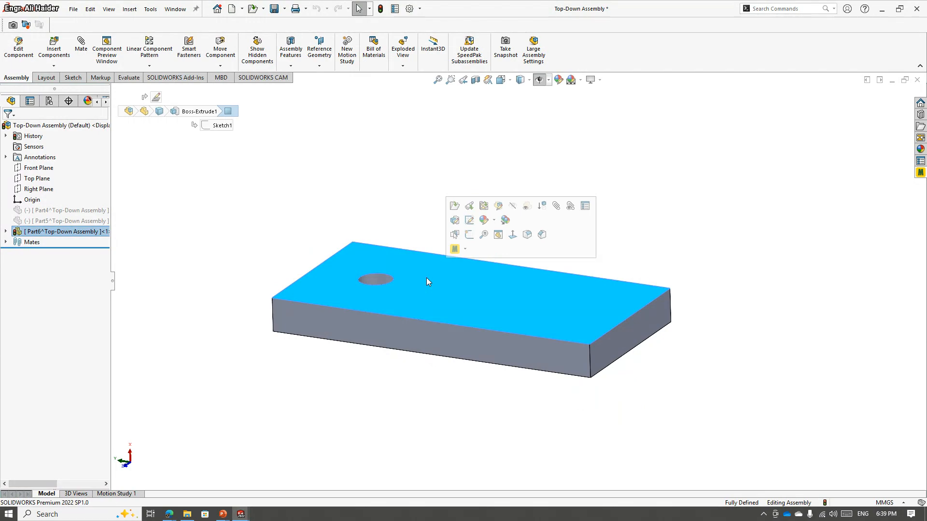
left_click(261, 161)
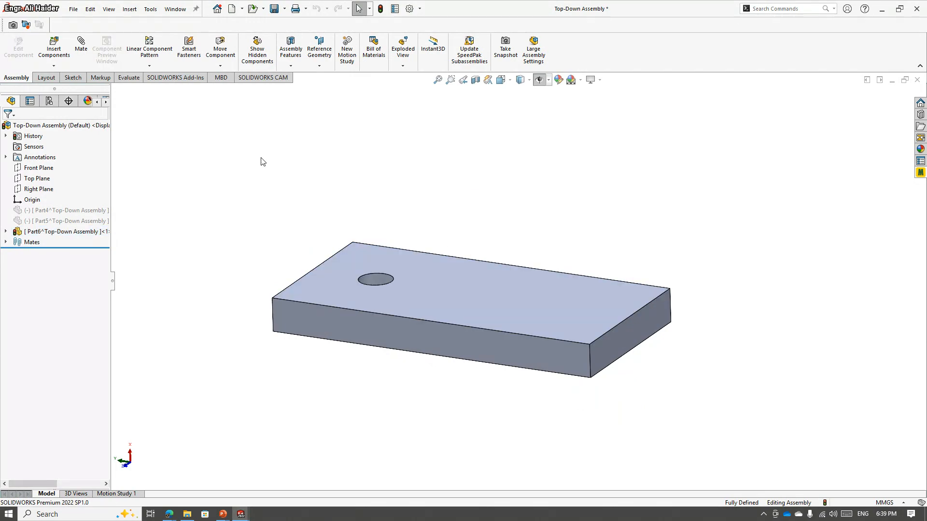
- Insert a new part into the assembly, positioned on the plate's large face containing the hole
left_click(57, 66)
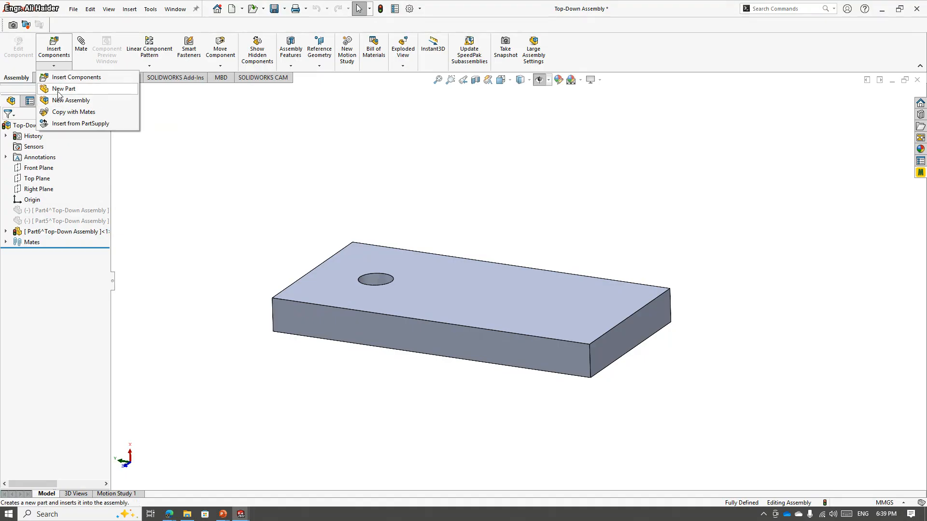
left_click(63, 89)
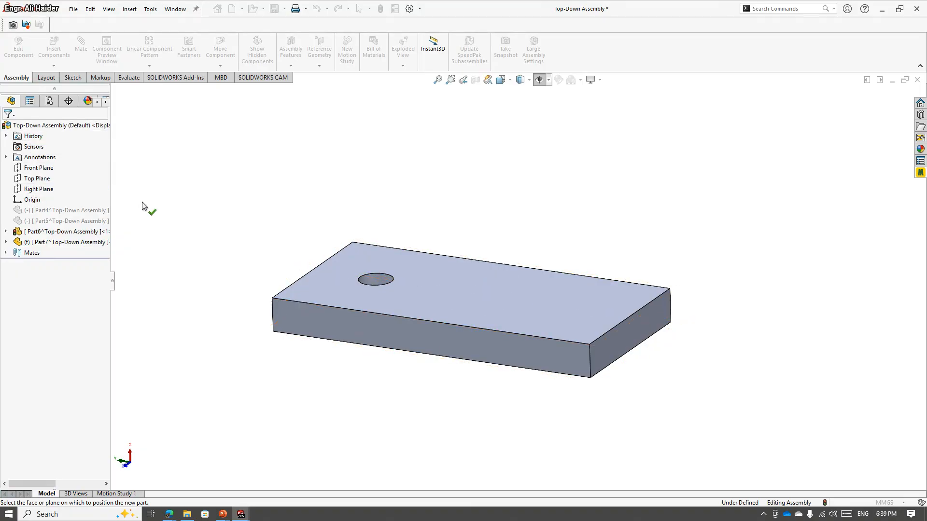
left_click(337, 276)
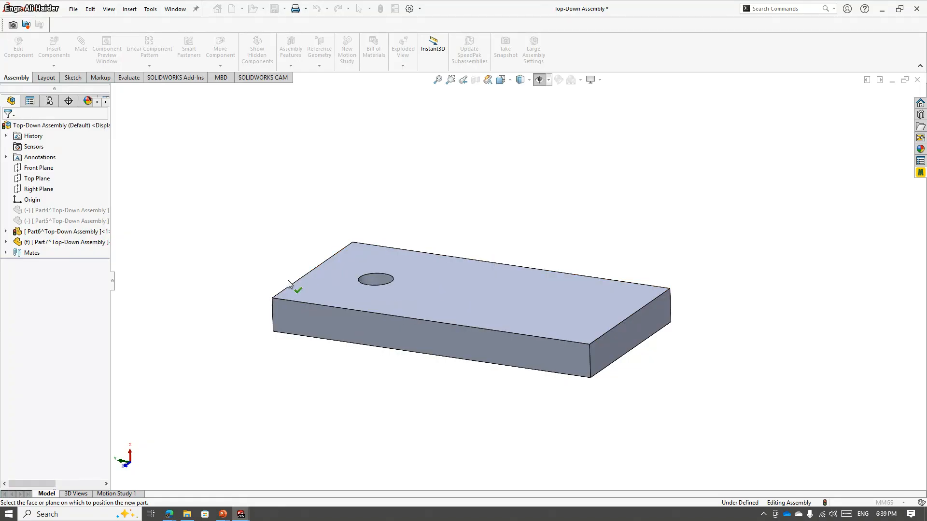
left_click(340, 278)
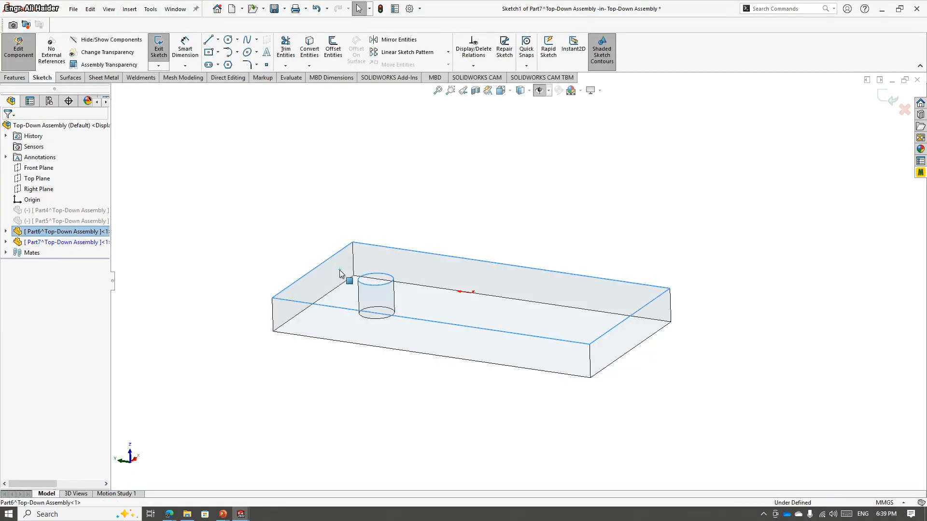
- Convert the plate face's outer edges and the hole's circular edge into the new part's sketch
key("space")
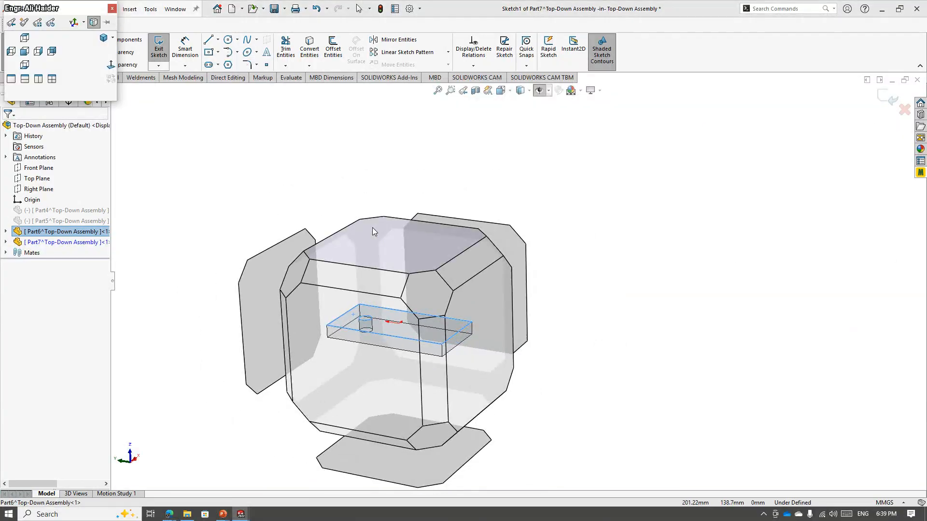
left_click(373, 227)
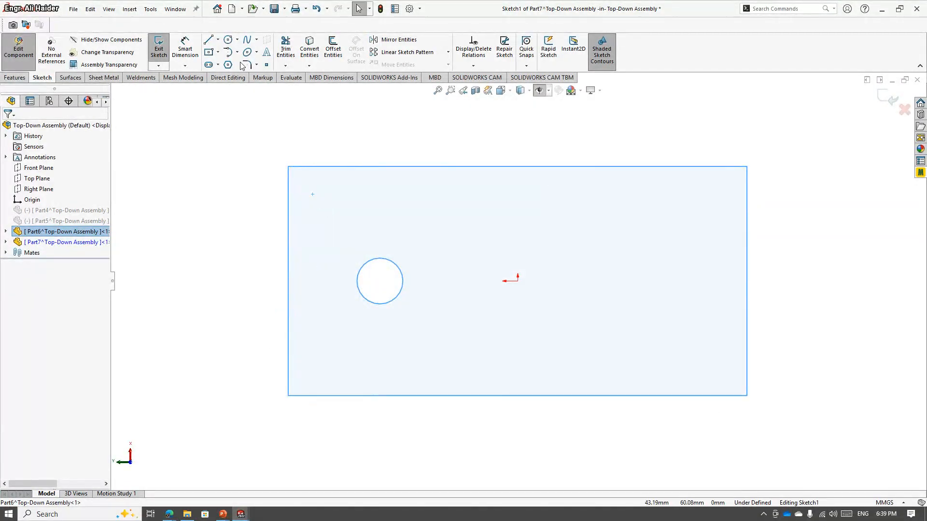
left_click(310, 49)
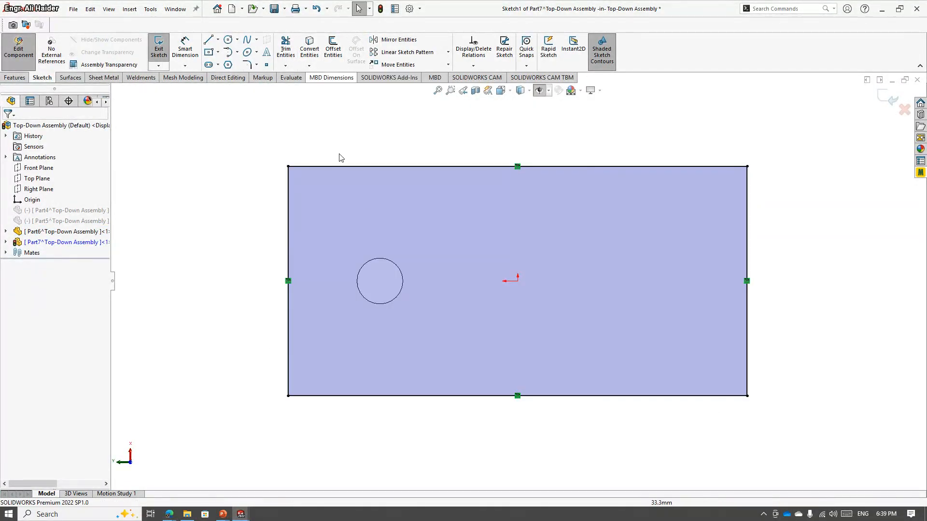
left_click(390, 263)
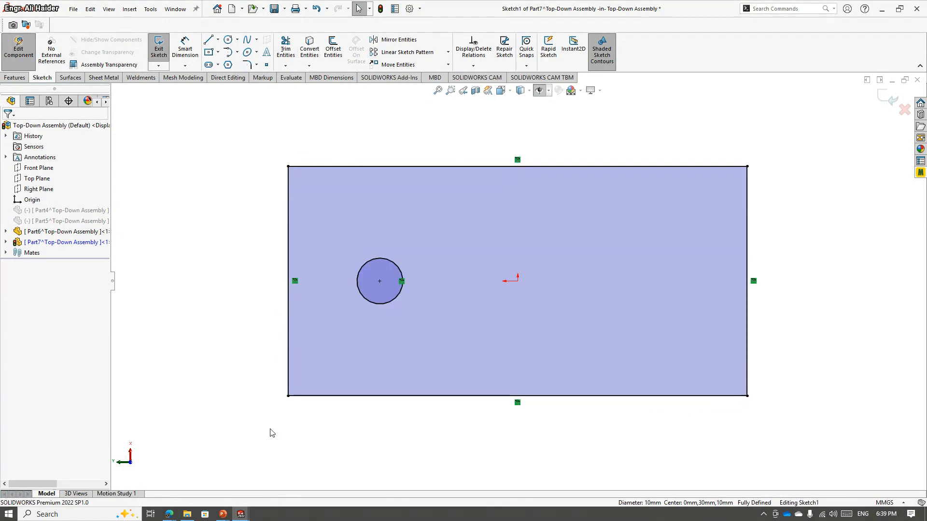
- Extrude the converted profile 10 mm away from the plate and return to editing the assembly
mouse_move(272, 433)
middle_mouse_down()
mouse_move(265, 288)
mouse_move(120, 114)
middle_mouse_up()
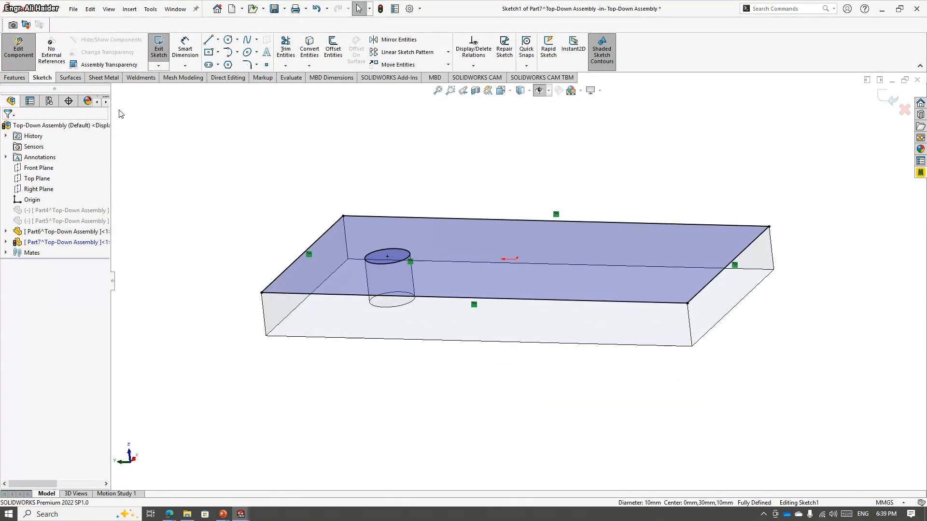
left_click(15, 77)
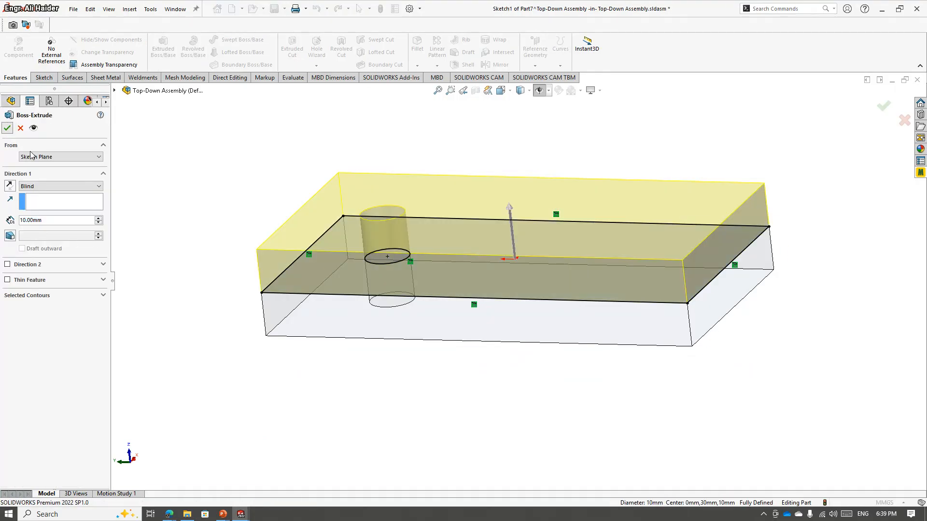
left_click(7, 128)
left_click(888, 112)
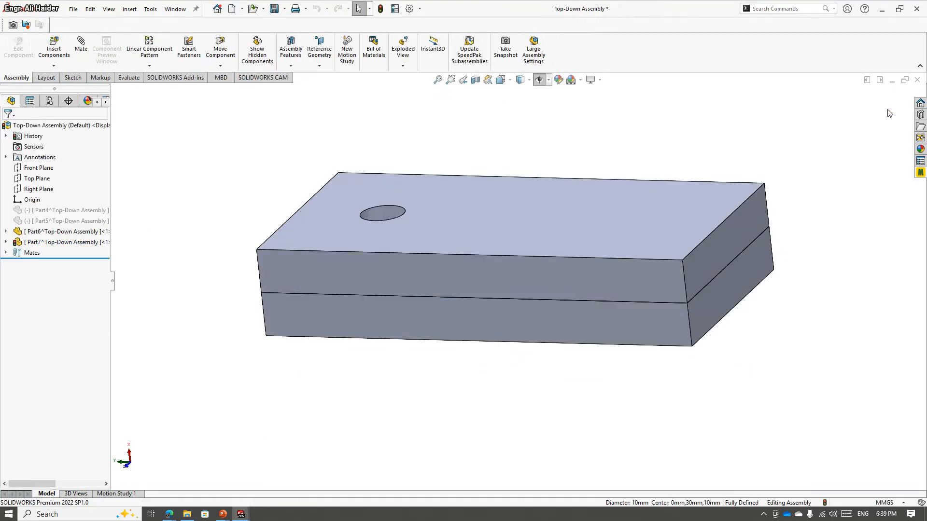
- Examine which body each of the two stacked parts corresponds to and how they sit together
left_click(40, 232)
left_click(41, 243)
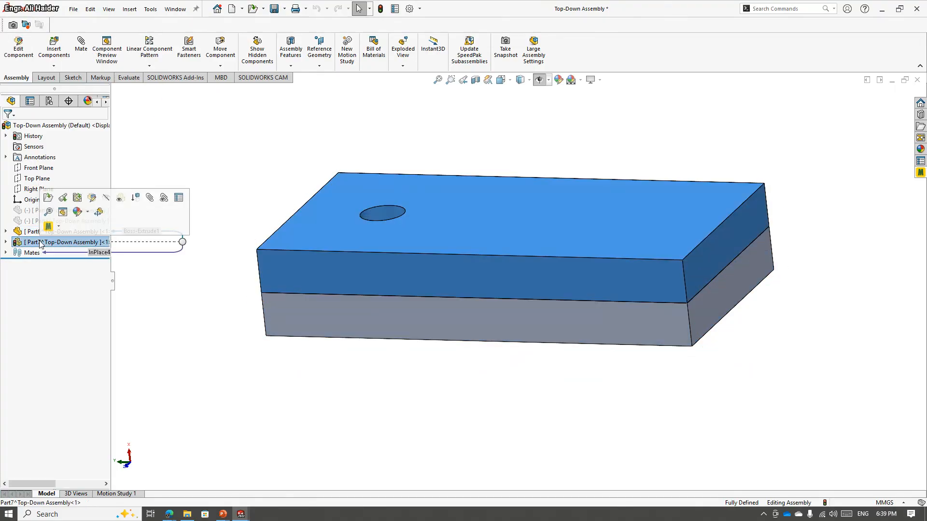
left_click(223, 195)
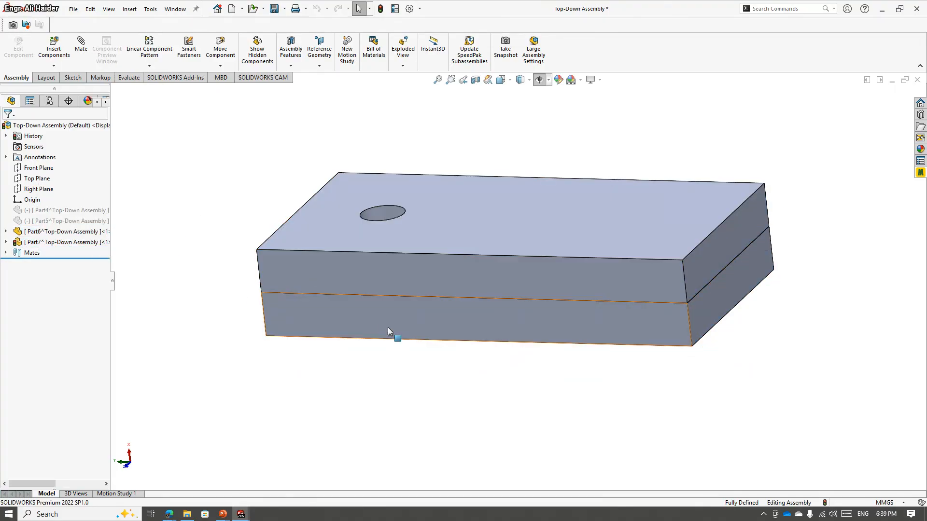
middle_click_drag(392, 335, 356, 300)
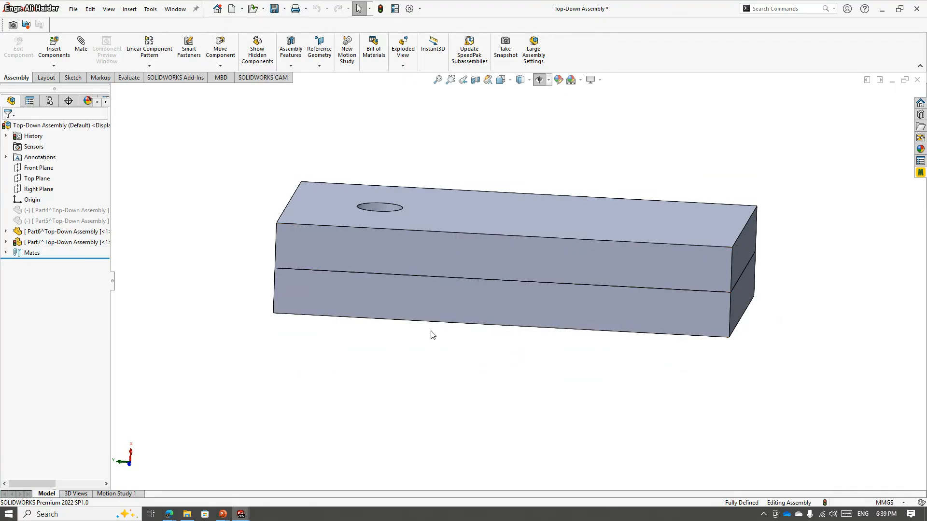
- Open the original plate part in its own window and set its base extrusion depth to 15 mm
left_click(42, 231)
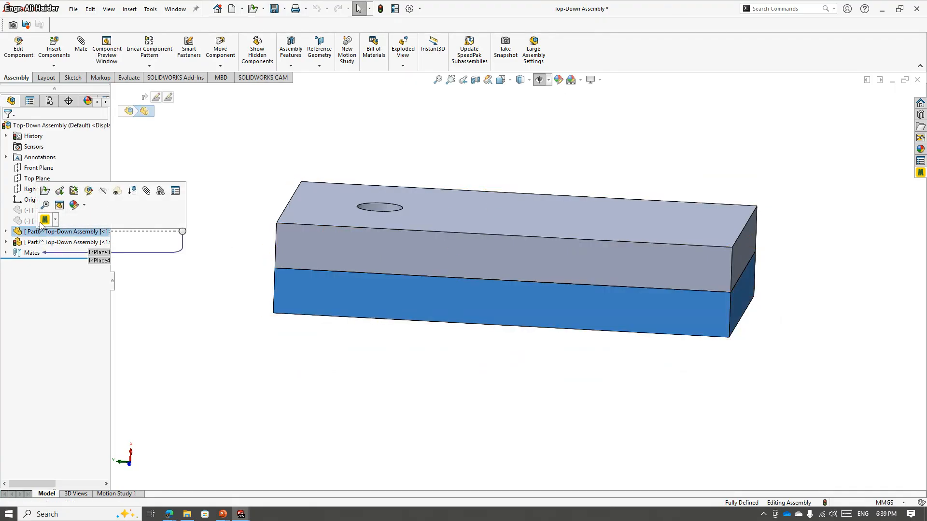
left_click(43, 192)
middle_click_drag(516, 314, 514, 247)
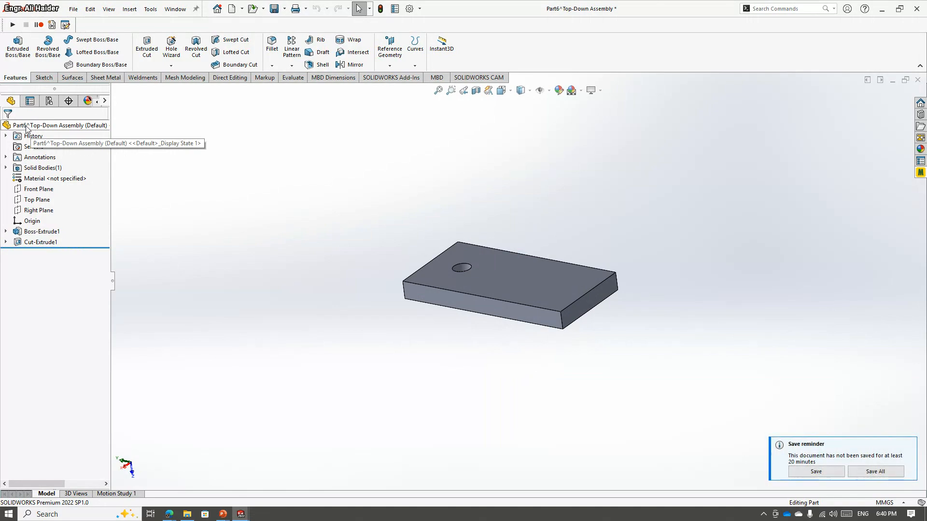
left_click(39, 231)
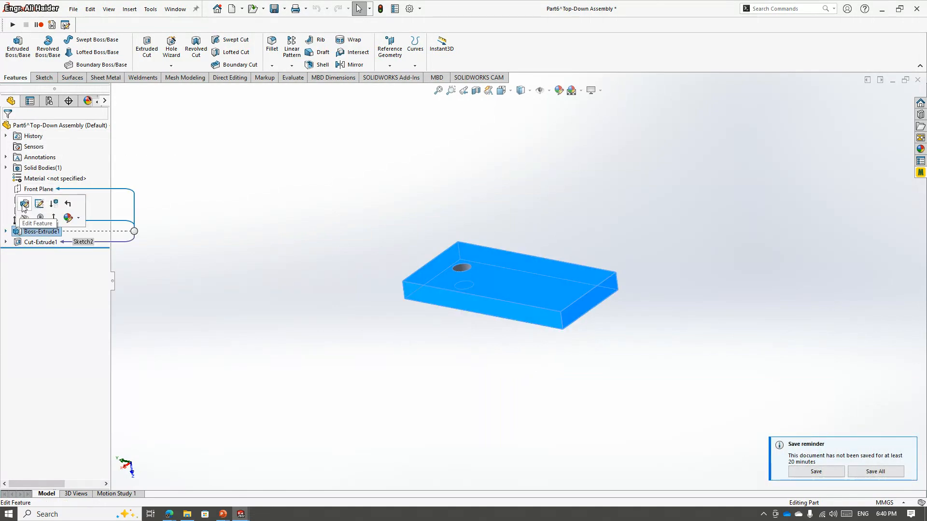
left_click(25, 205)
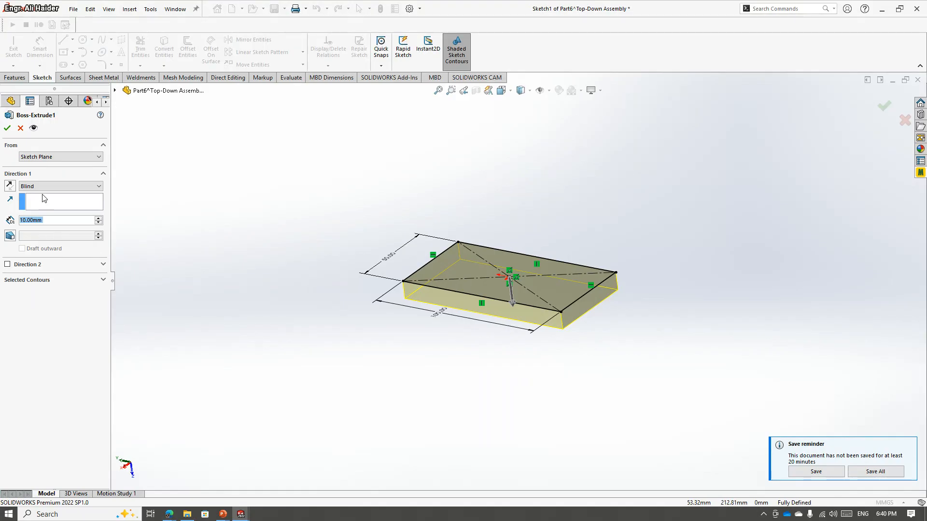
type("15")
key("Return")
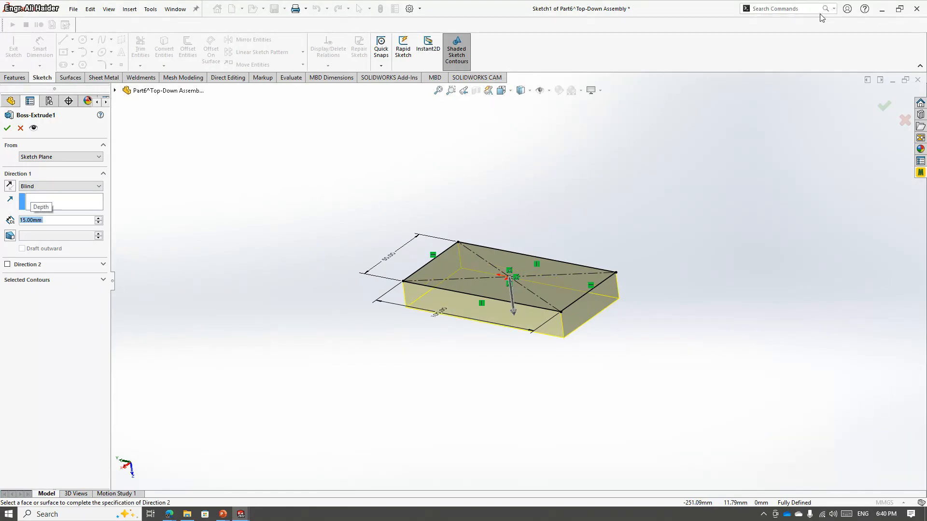
left_click(8, 127)
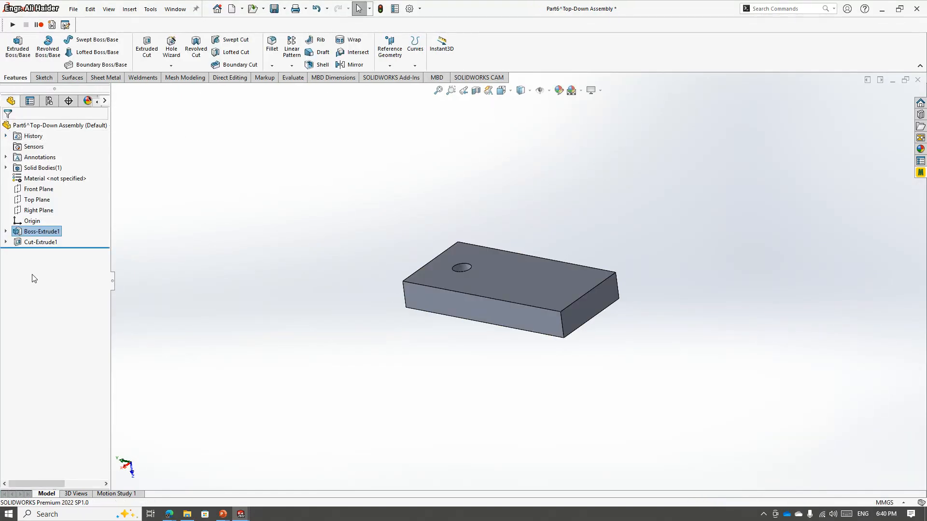
- Open the sketch of the plate's hole cut for editing
left_click(6, 242)
left_click(45, 253)
left_click(62, 227)
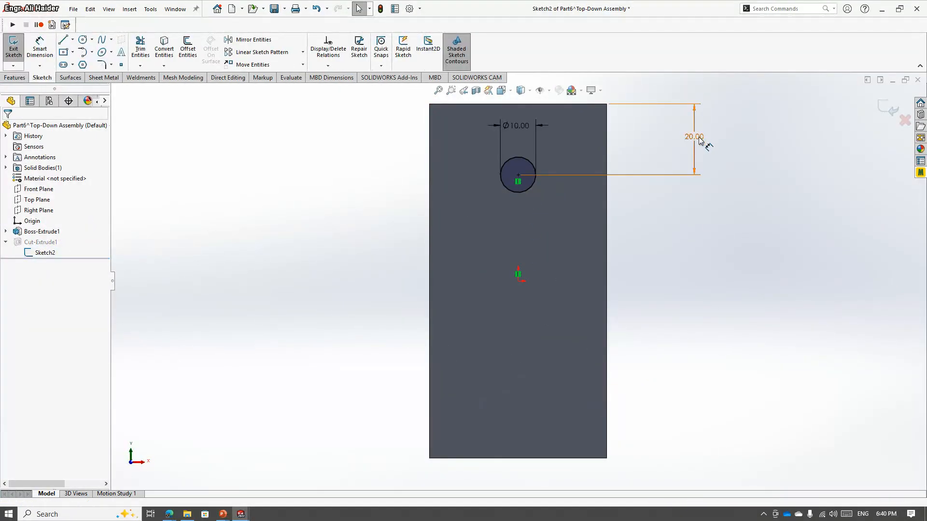
double_click(696, 137)
type("500")
key("Return")
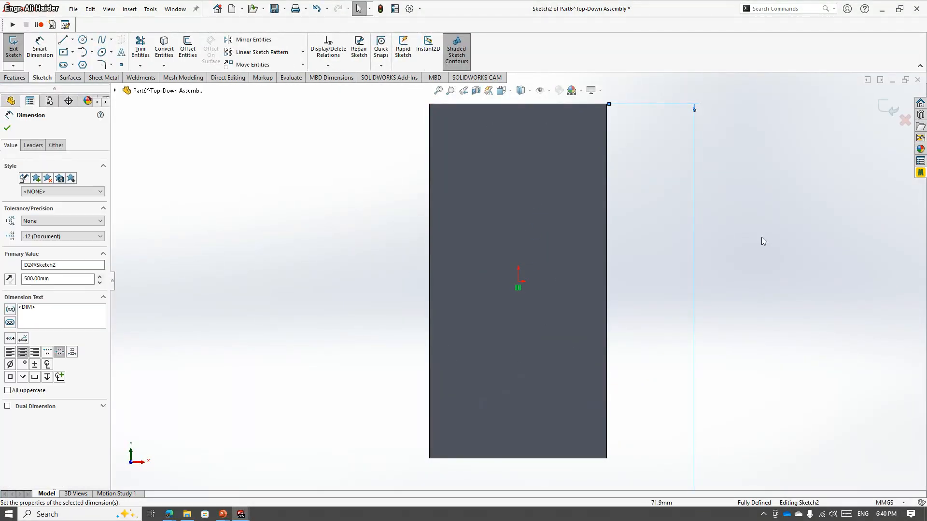
scroll(702, 309, "up", 8)
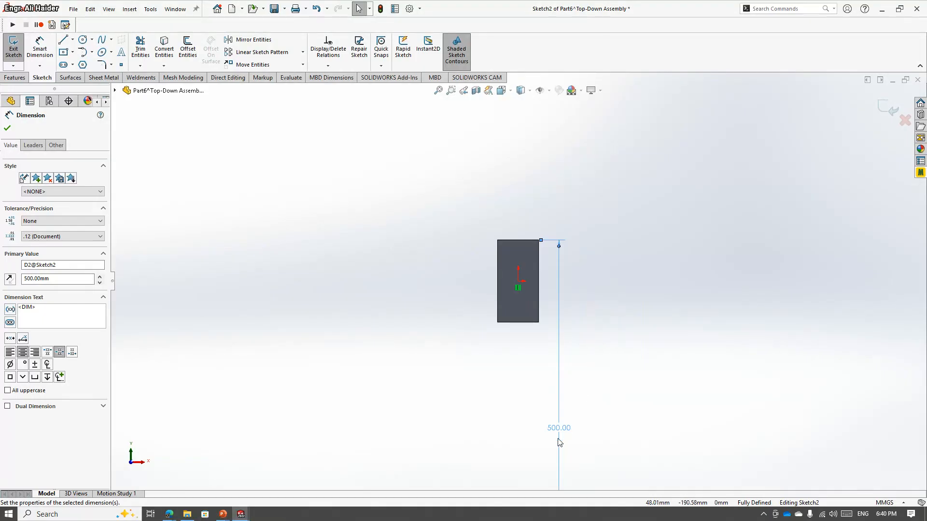
key("ctrl+z")
double_click(561, 249)
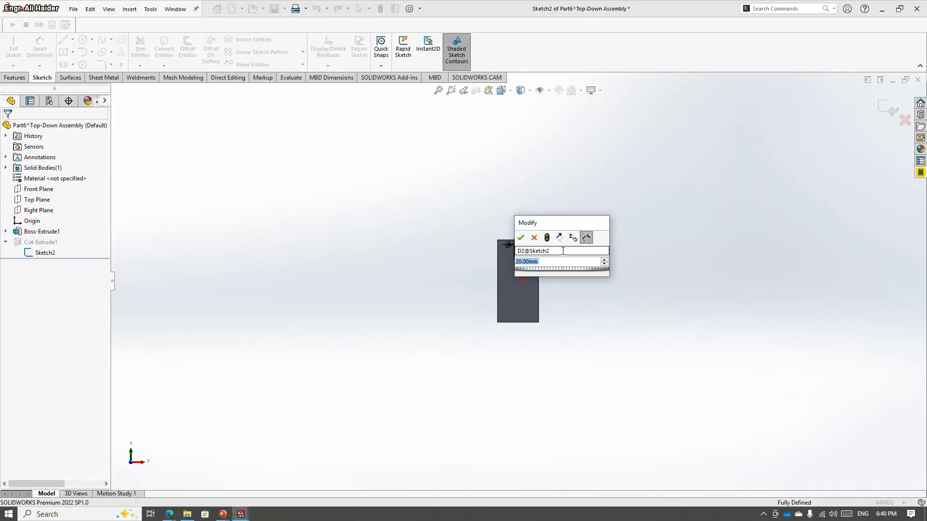
type("5")
key("Return")
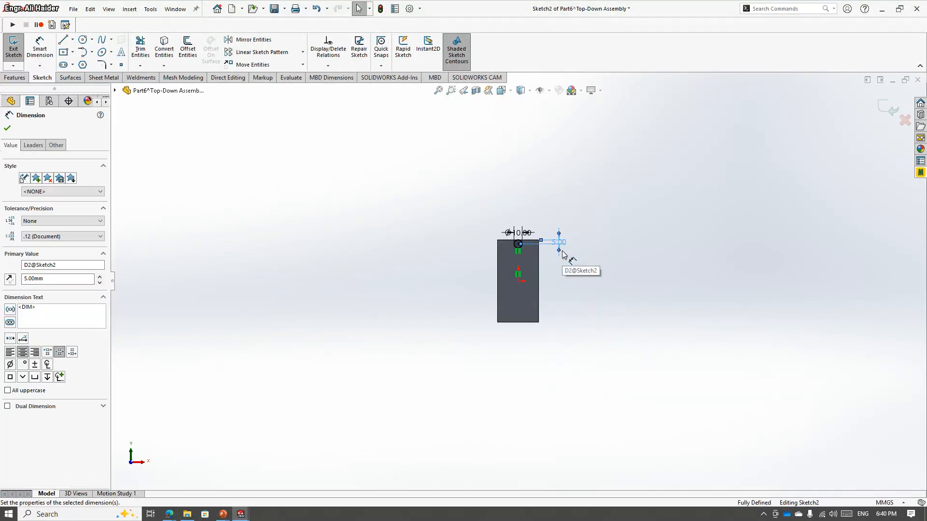
- Set the distance from the hole's centre to the plate's short edge to 50 mm and exit the sketch
double_click(561, 247)
type("5")
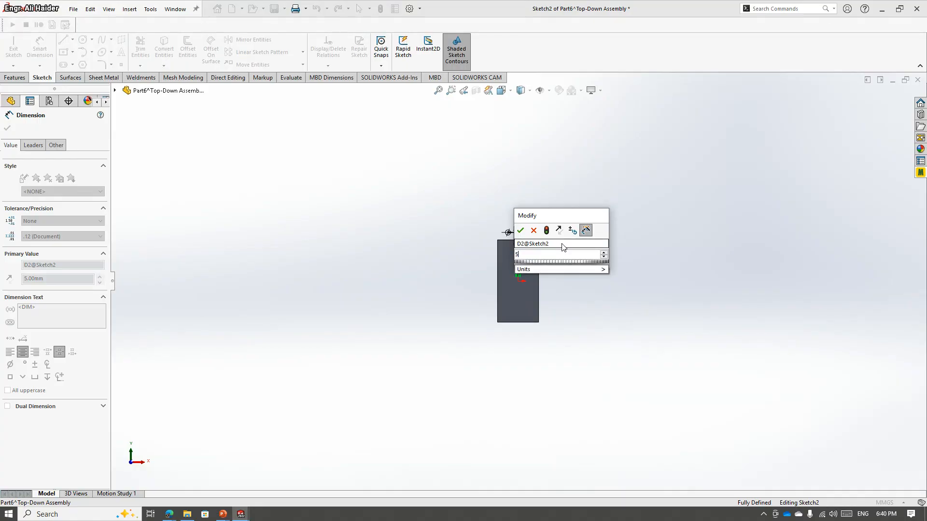
type("0")
key("Return")
scroll(563, 244, "down", 5)
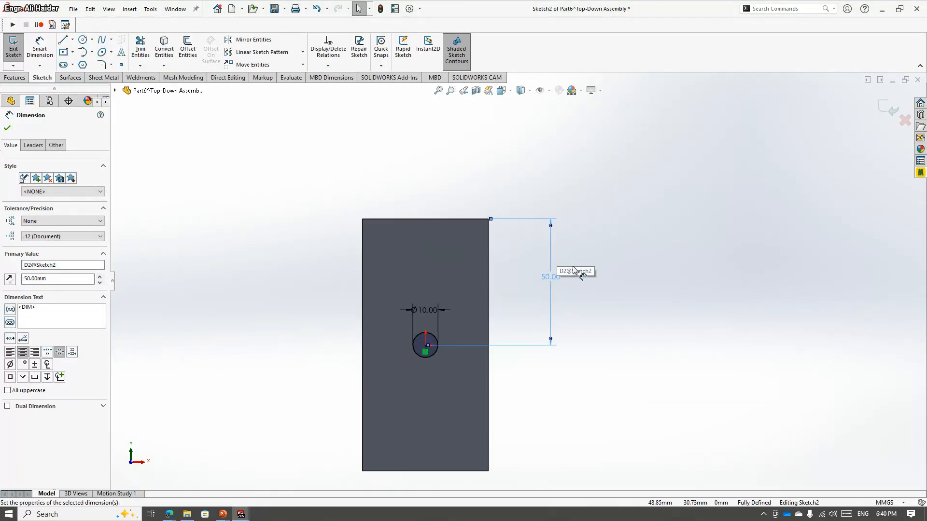
left_click(884, 113)
scroll(492, 298, "up", 3)
mouse_move(492, 298)
middle_mouse_down()
mouse_move(478, 224)
mouse_move(494, 308)
middle_mouse_up()
scroll(494, 308, "down", 3)
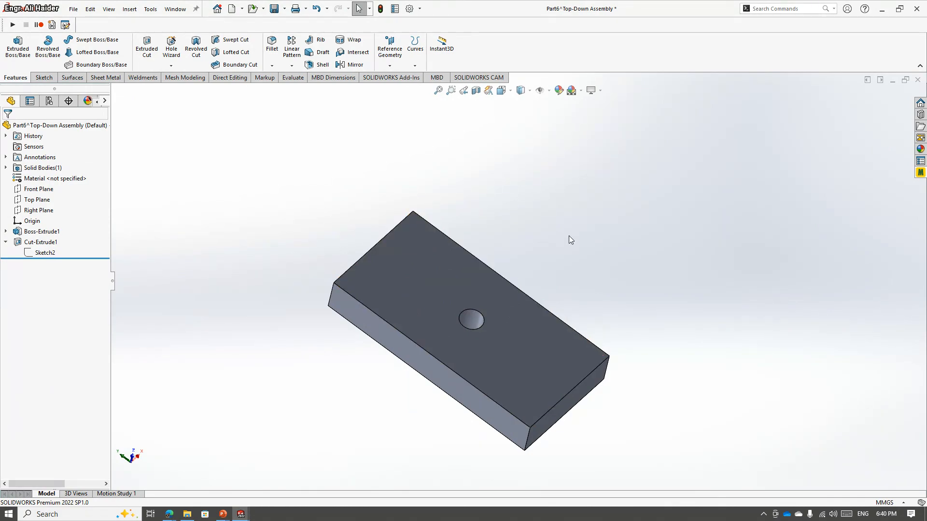
- Close the plate part with its changes saved and rebuild the assembly
left_click(917, 81)
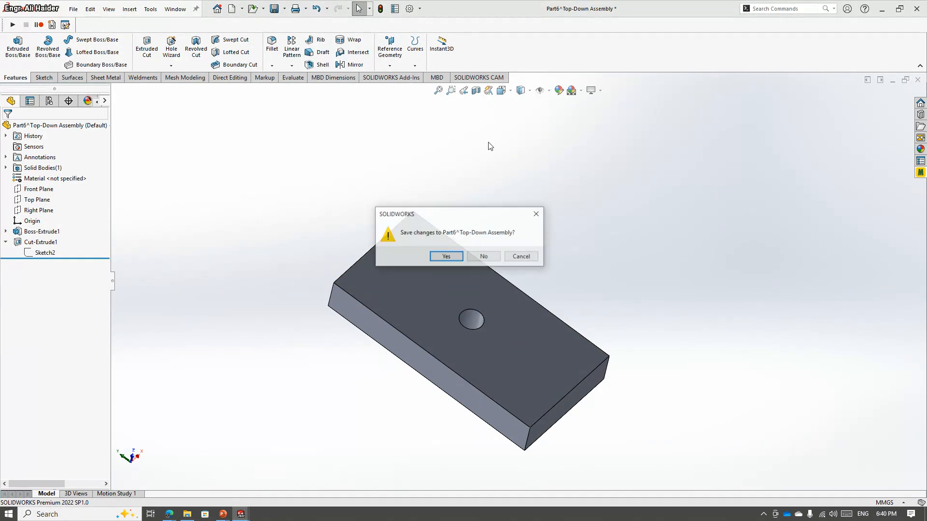
left_click(445, 257)
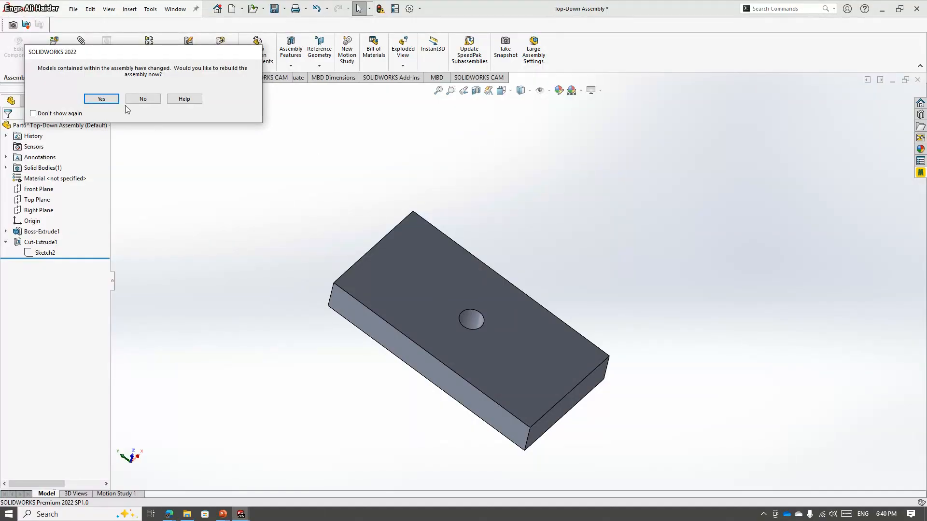
left_click(131, 100)
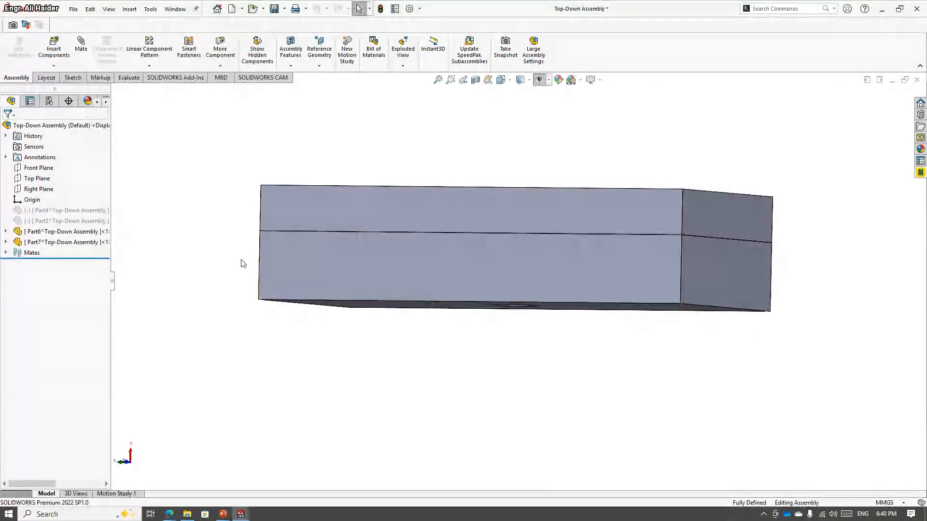
- Examine the original plate's thickness and the hole position in both stacked parts from below and above
left_click(270, 270)
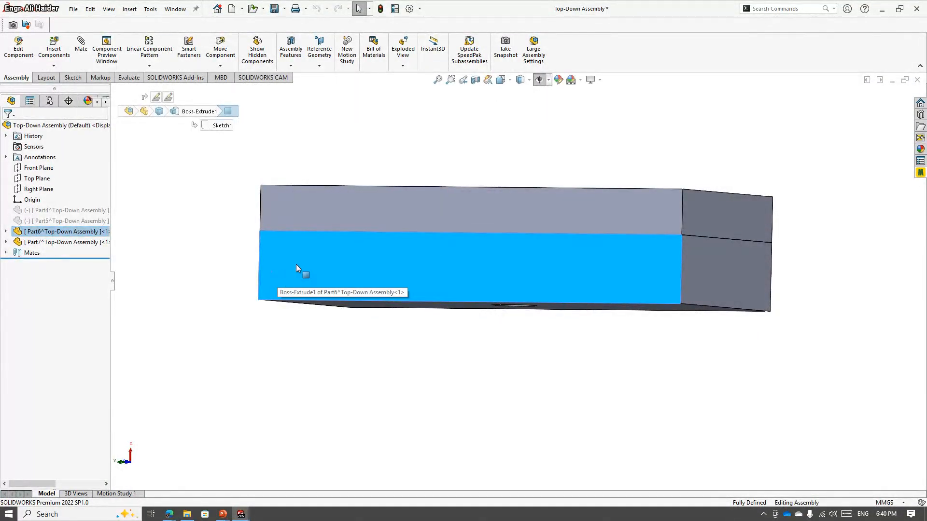
middle_click_drag(306, 240, 433, 216)
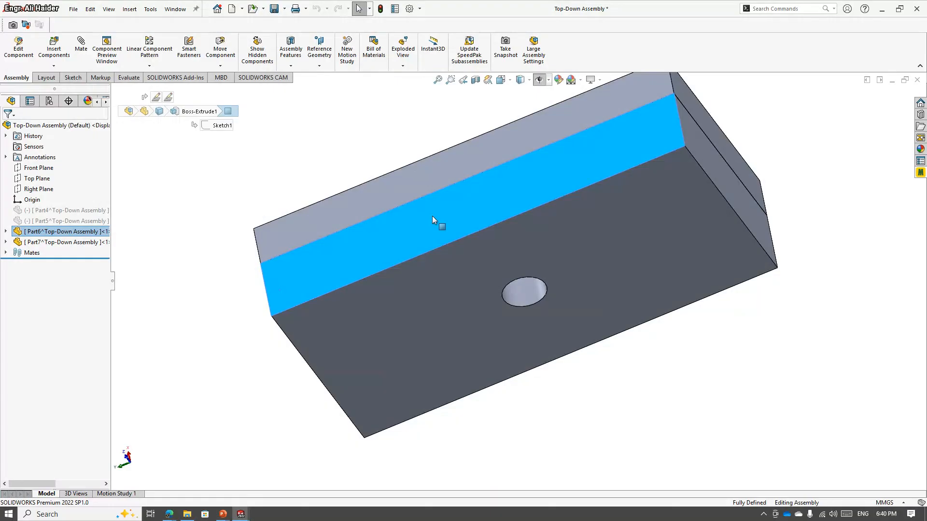
left_click(528, 300)
middle_click_drag(472, 257, 499, 207)
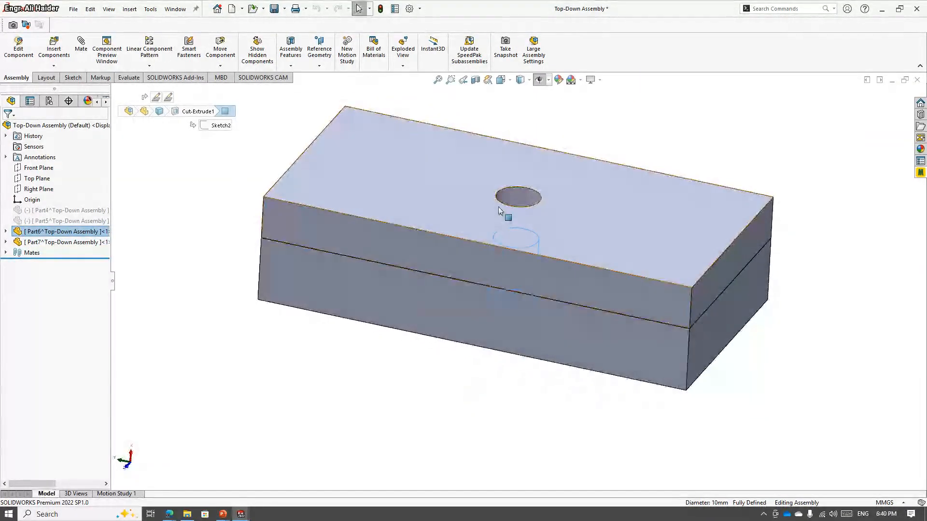
left_click(514, 196)
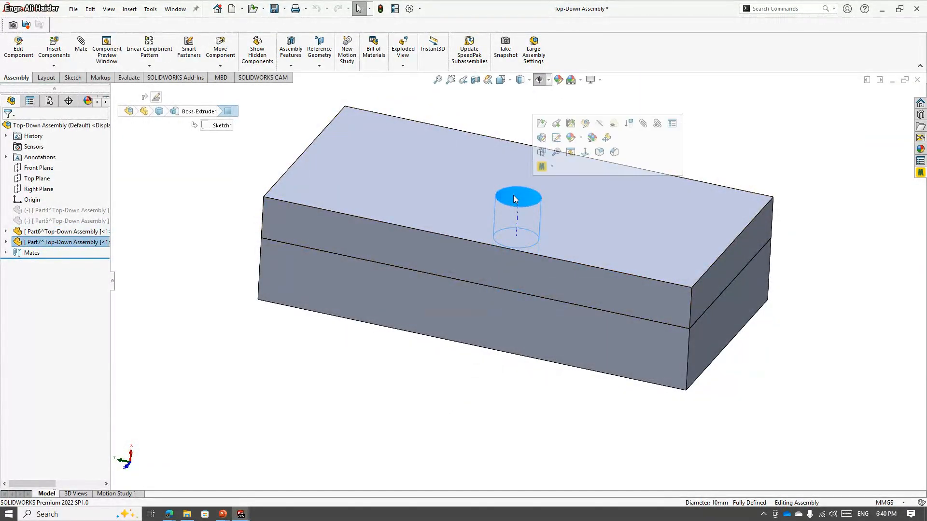
- Examine the through hole's alignment in both stacked parts from above and below, checking which part each hole face belongs to
middle_click_drag(508, 331, 509, 170)
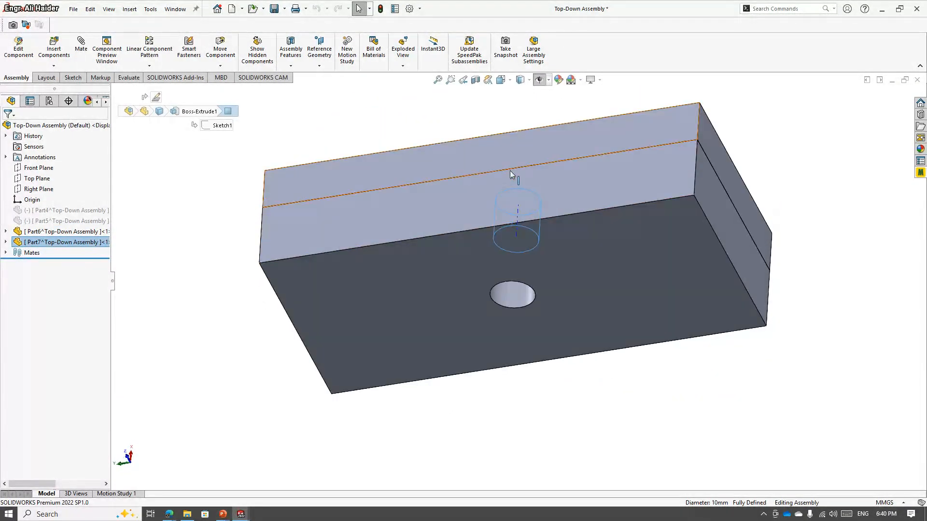
left_click(506, 293)
middle_click_drag(506, 293, 507, 254)
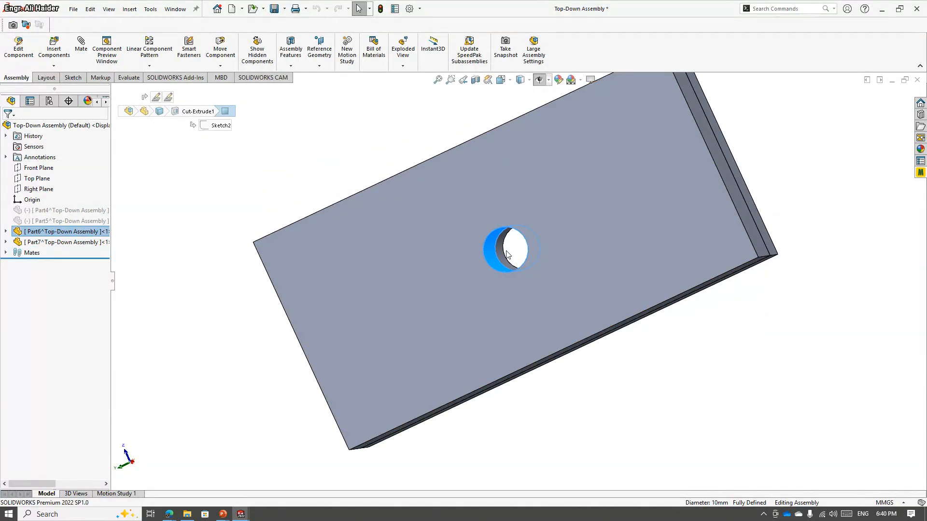
middle_click_drag(521, 143, 540, 201)
scroll(662, 195, "down", 1)
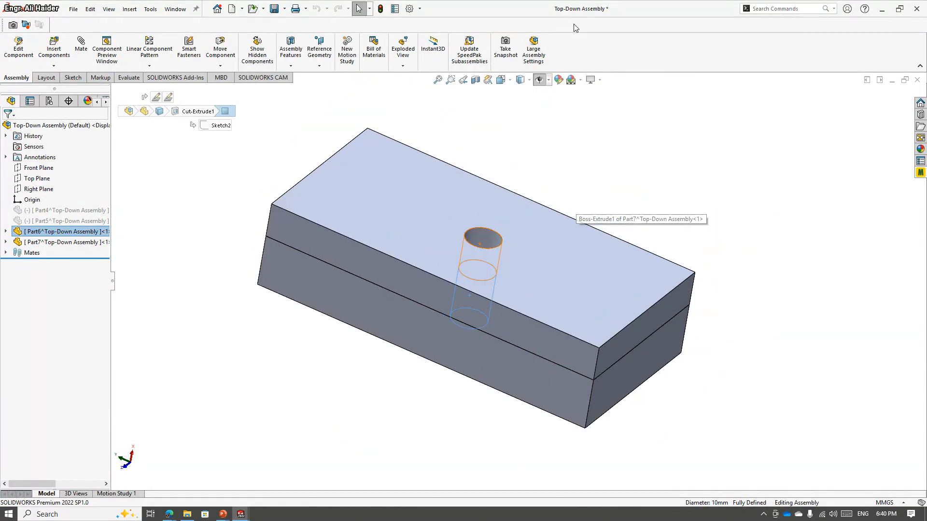
left_click(487, 239)
middle_click_drag(488, 239, 483, 238)
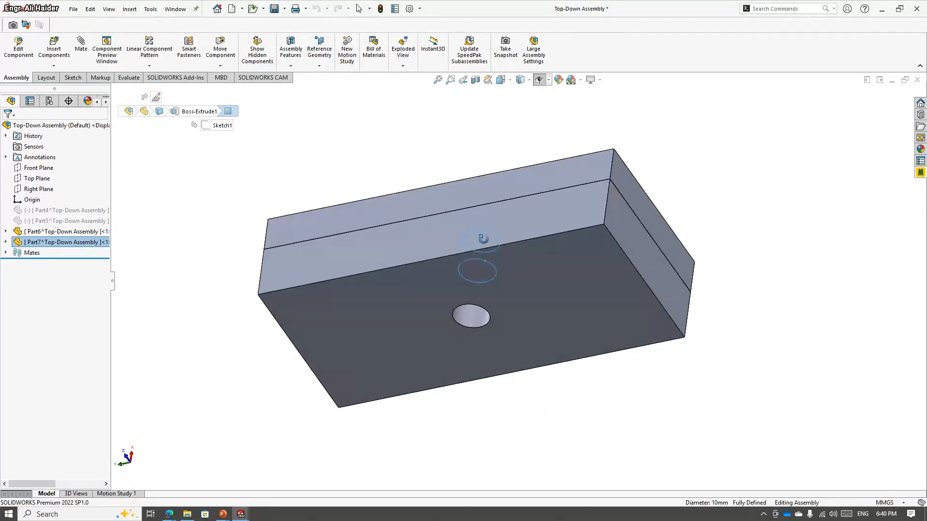
left_click(474, 320)
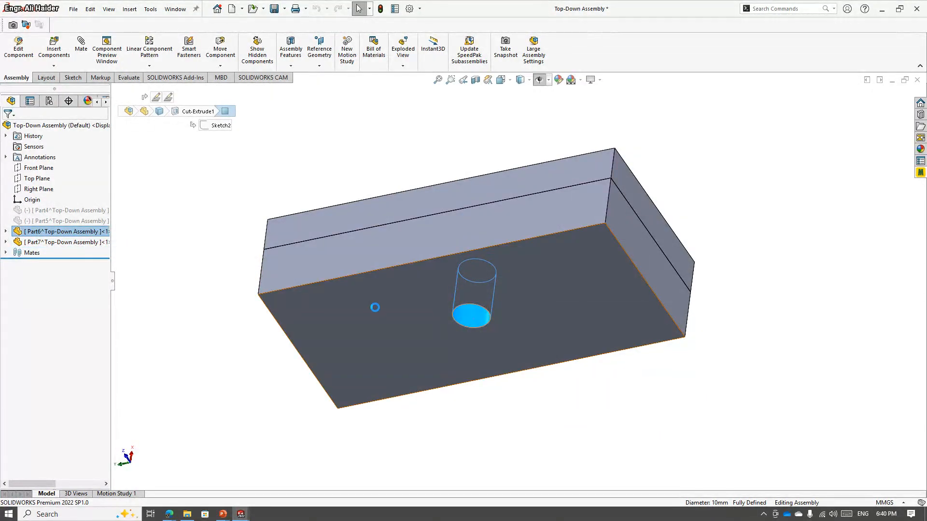
left_click(305, 274)
middle_click_drag(306, 274, 451, 311)
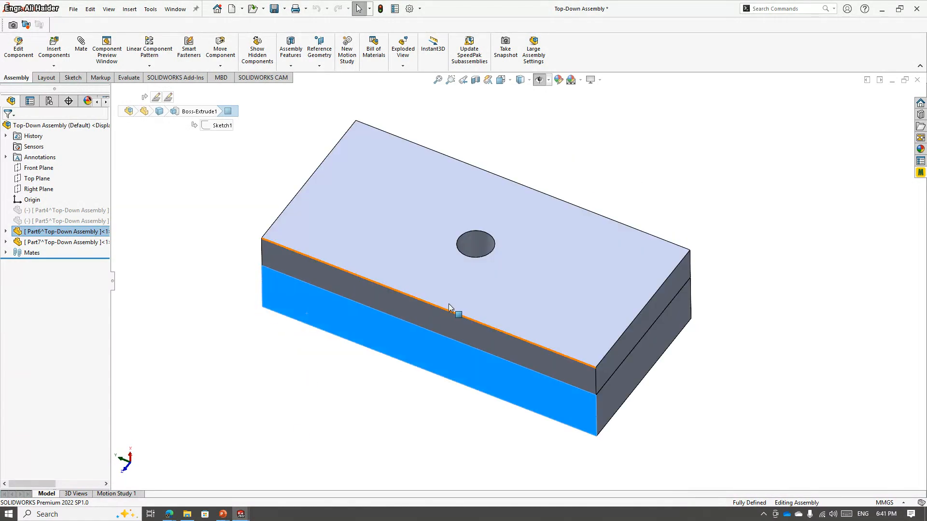
left_click(477, 247)
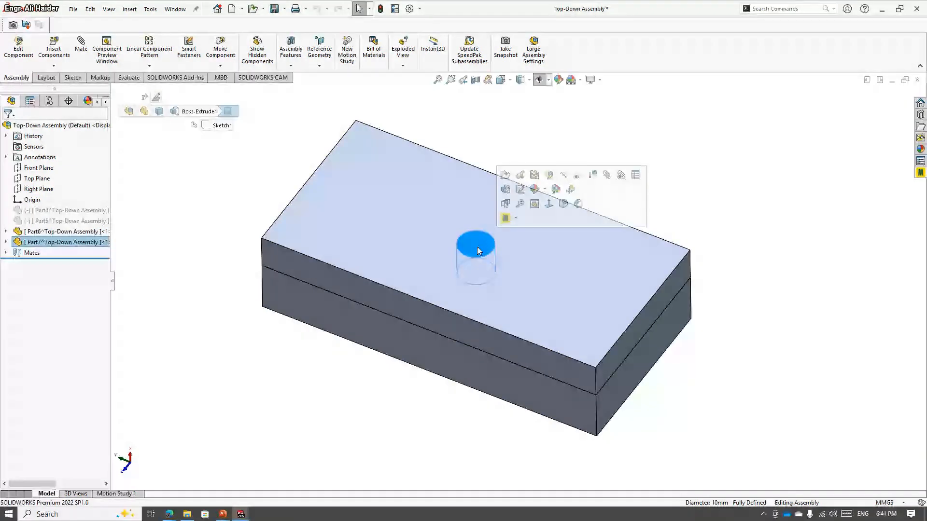
left_click(212, 229)
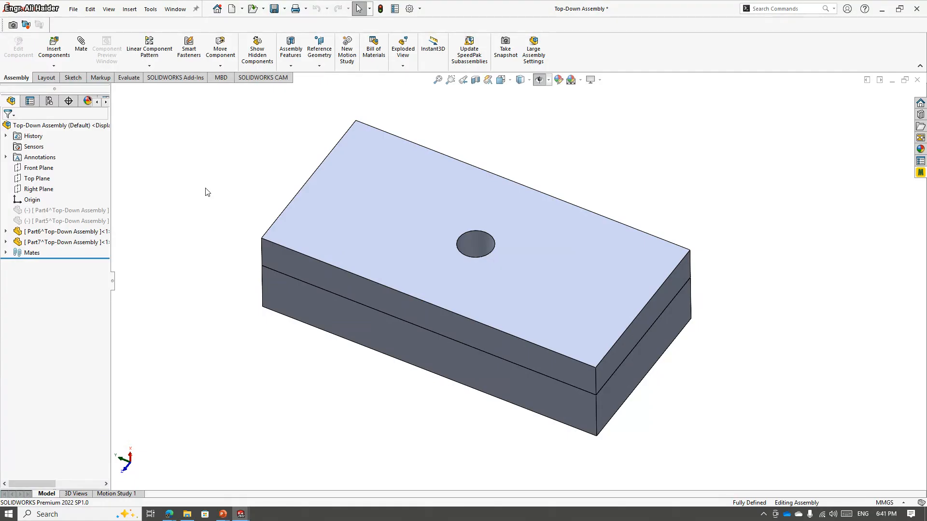
- Create a new part document and start a sketch on the Top Plane
key("ctrl+n")
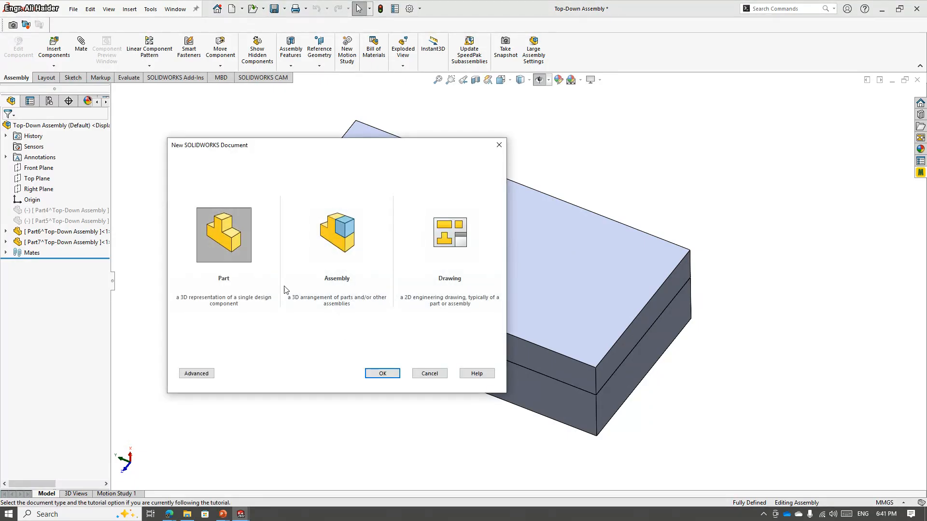
left_click(382, 374)
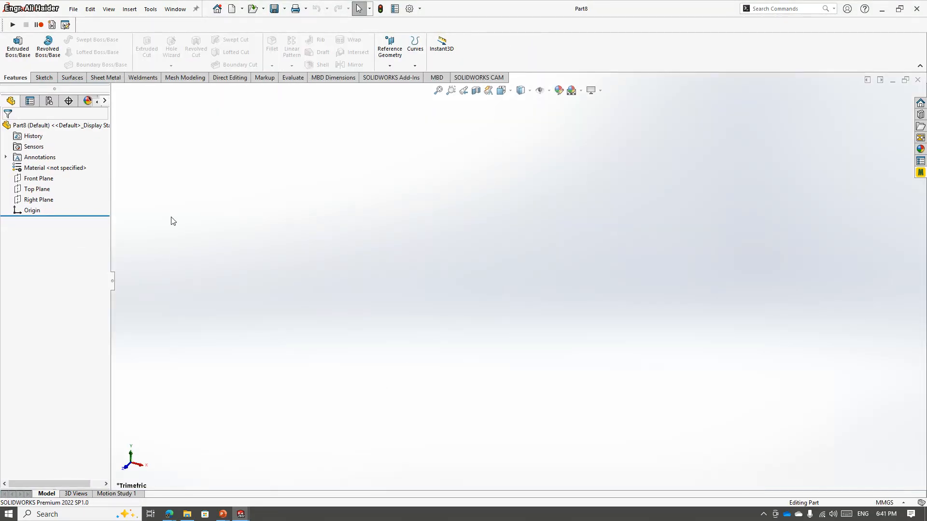
left_click(37, 189)
left_click(42, 175)
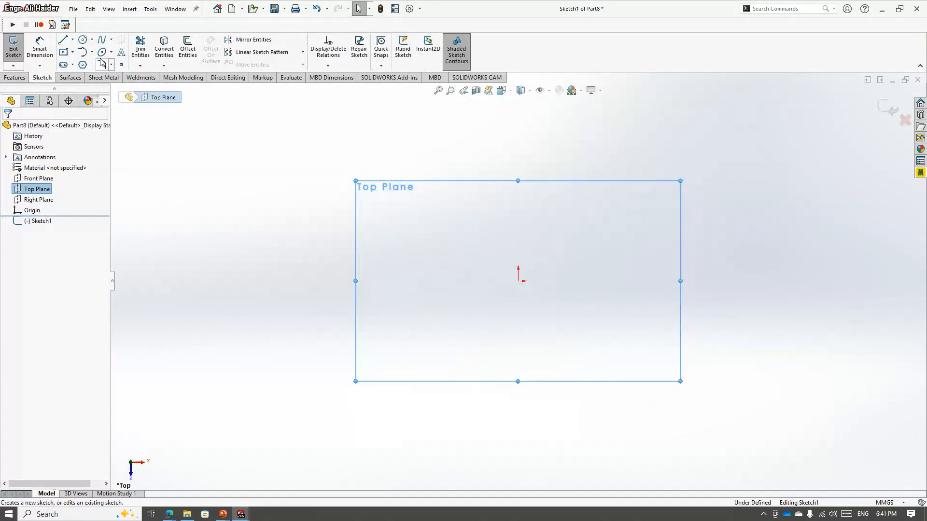
- Sketch a centre rectangle about 170 mm by 59 mm, centred on the origin
left_click(73, 51)
left_click(90, 70)
left_click(519, 281)
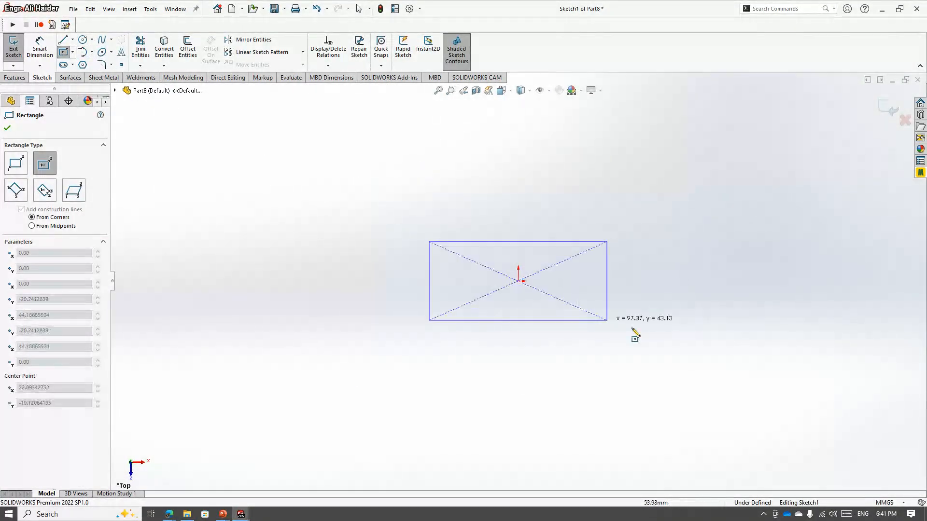
left_click(674, 335)
- Dimension the rectangle to 100 mm long and 50 mm wide
left_click(39, 47)
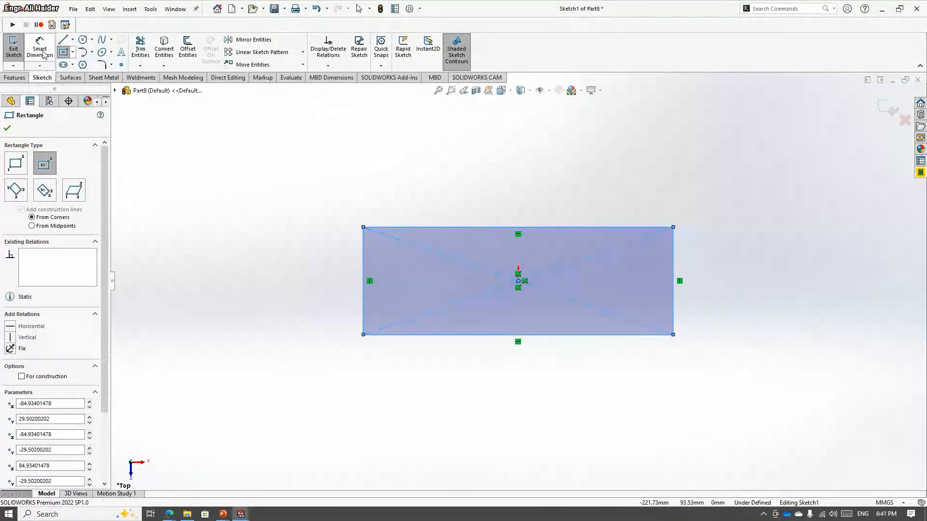
left_click(465, 227)
left_click(467, 212)
type("100")
key("Return")
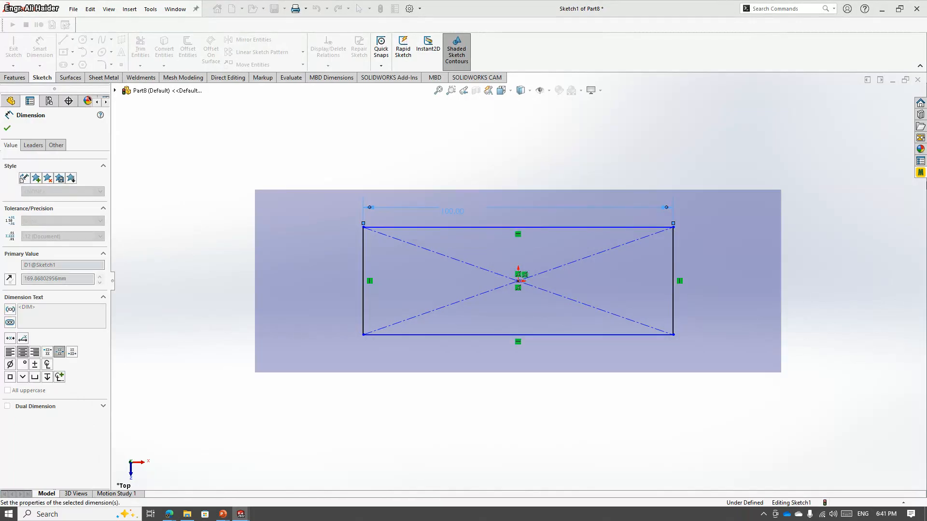
left_click(363, 273)
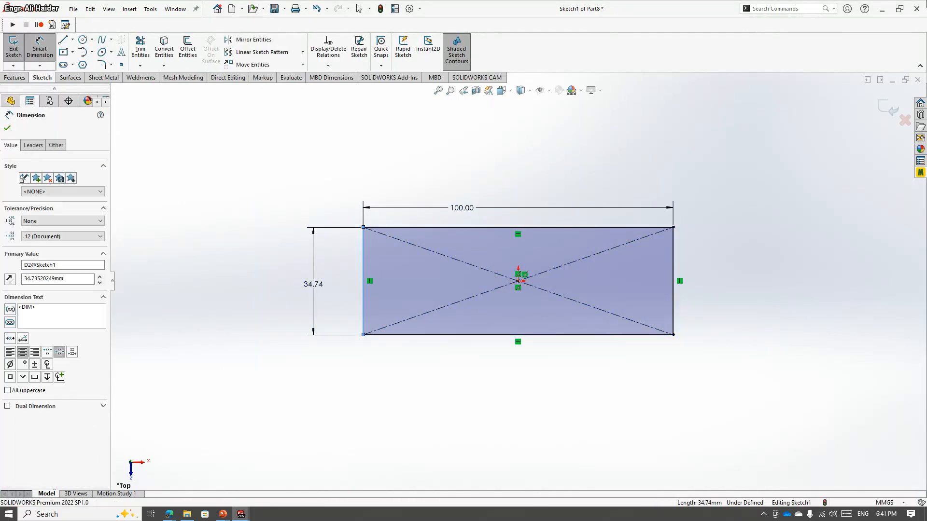
left_click(312, 280)
type("50")
key("Return")
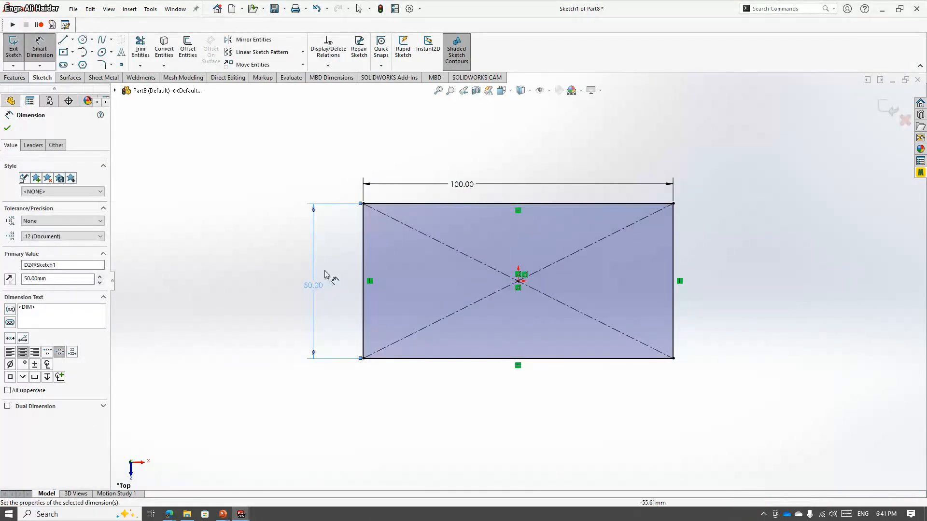
key("Escape")
- Sketch a circle about 8 mm in diameter left of the origin and make its centre horizontal with the origin
left_click(82, 40)
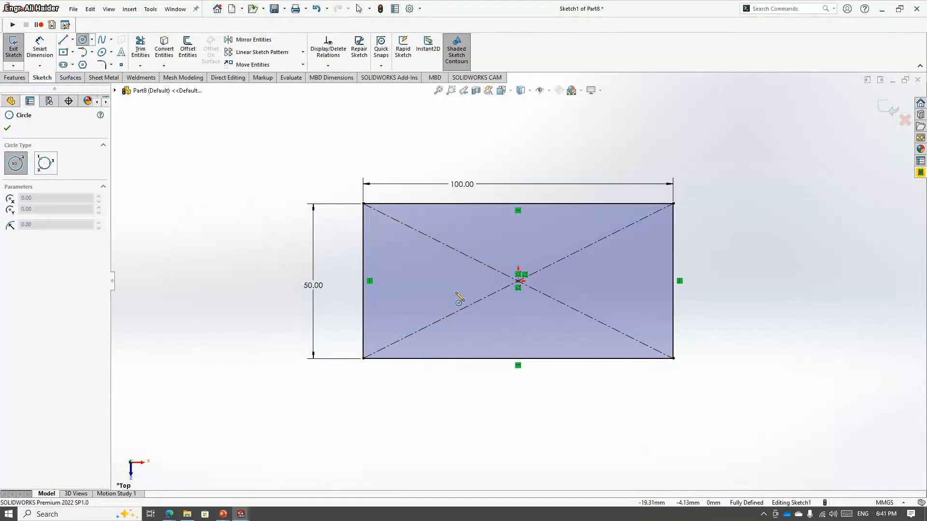
left_click(439, 281)
left_click(448, 289)
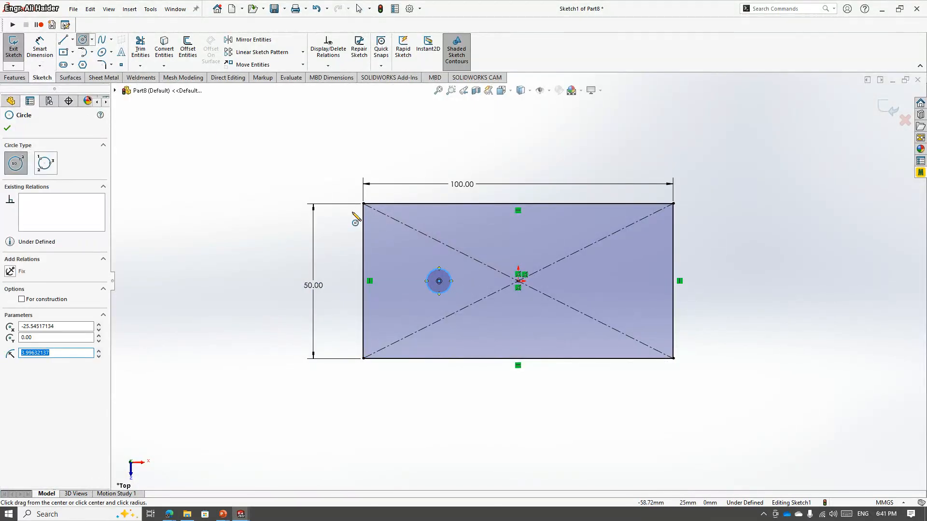
key("Escape")
left_click(439, 281)
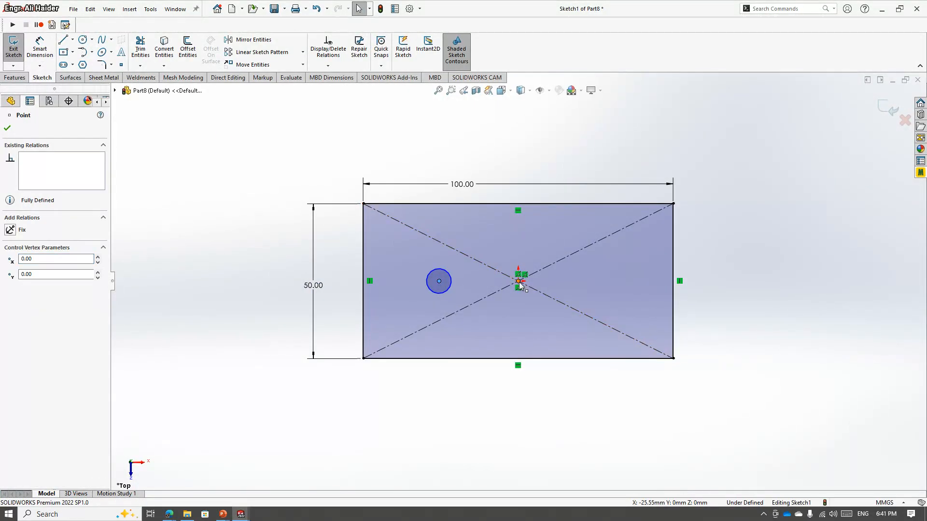
left_click(519, 282, "ctrl")
left_click(546, 238)
key("Escape")
- Set the distance from the circle's centre to the rectangle's left short edge to 20 mm
left_click(45, 50)
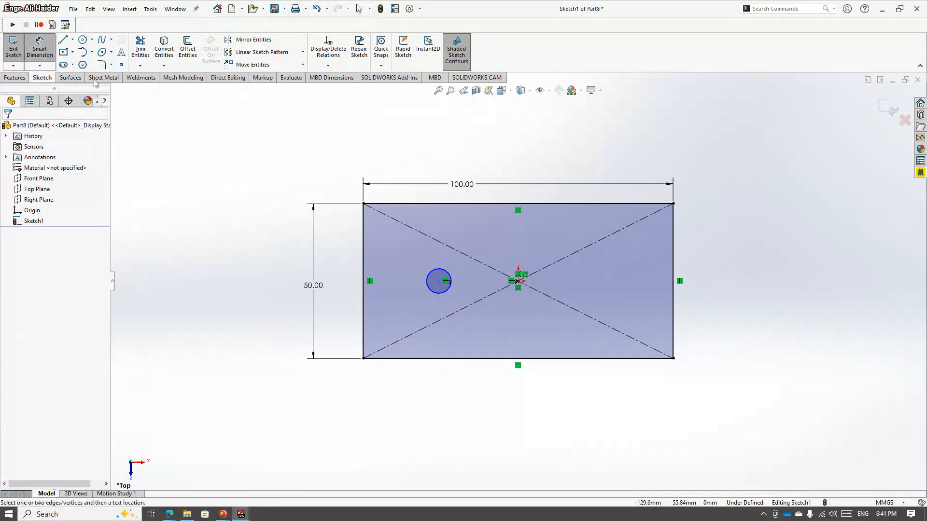
left_click(439, 281)
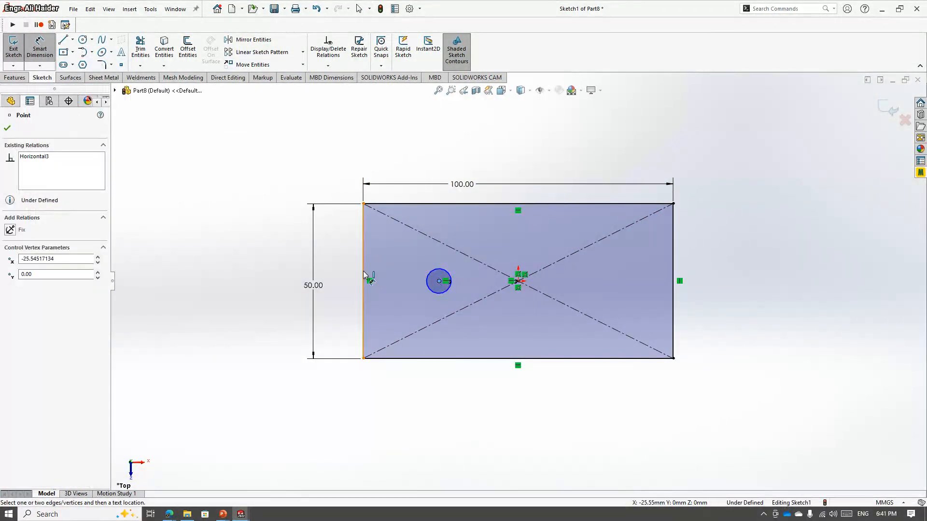
left_click(364, 277)
left_click(407, 389)
type("20")
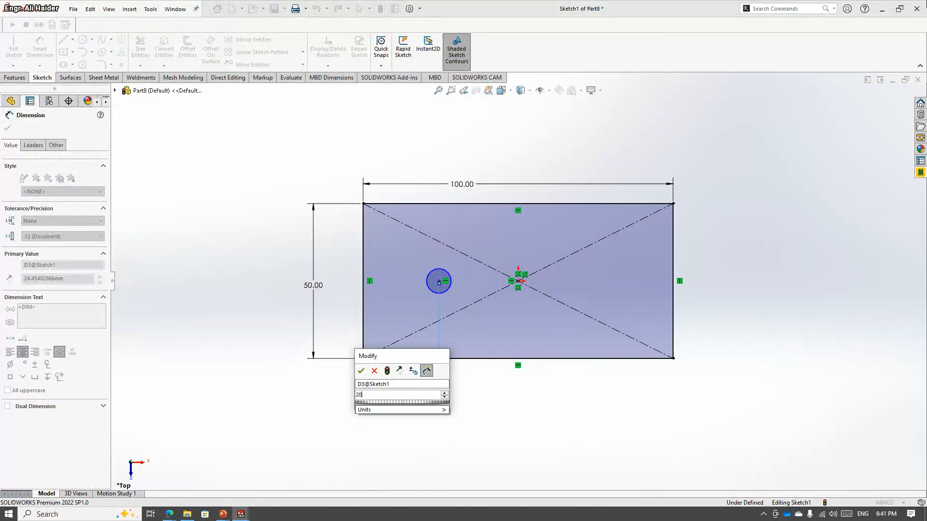
key("Return")
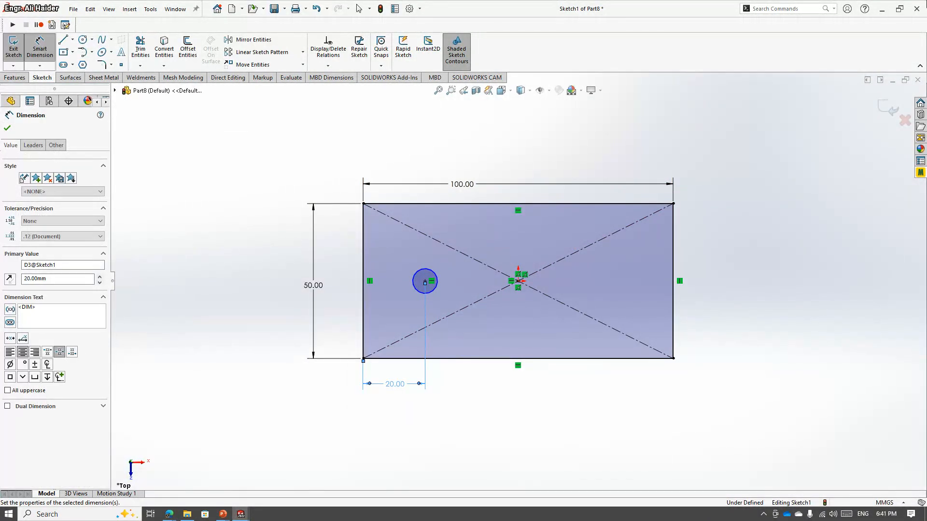
- Set the circle's diameter to 10 mm and leave the dimension command
left_click(425, 280)
left_click(448, 262)
type("10")
key("Return")
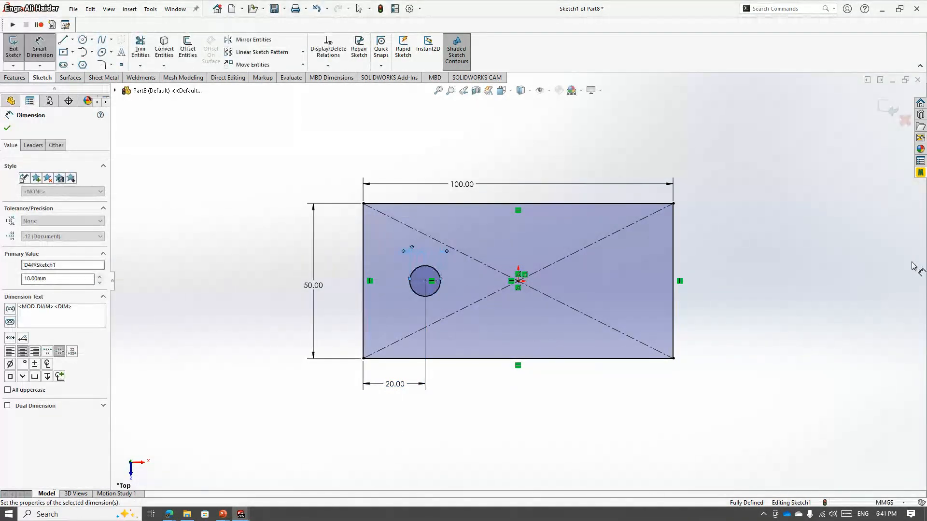
key("Escape")
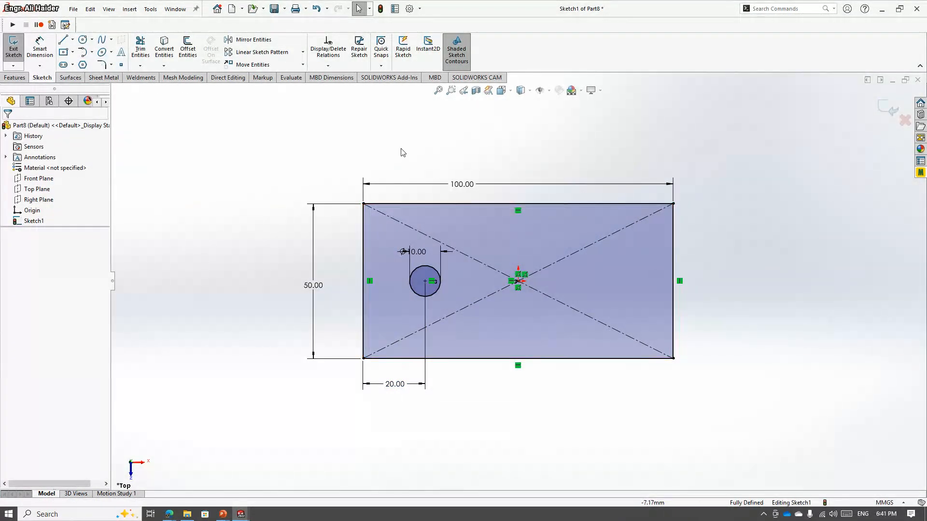
- Extrude the sketched rectangle with its hole as a Blind boss 10 mm thick
left_click(14, 77)
left_click(16, 48)
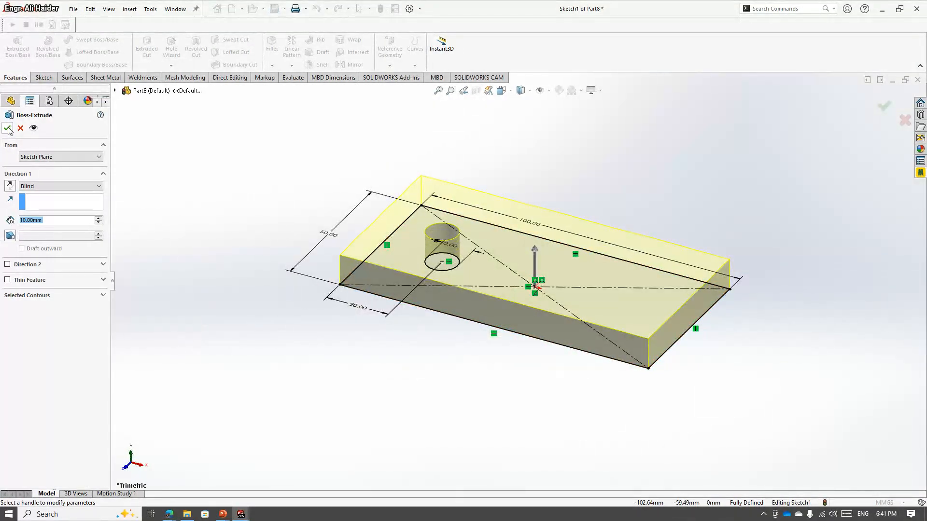
left_click(8, 128)
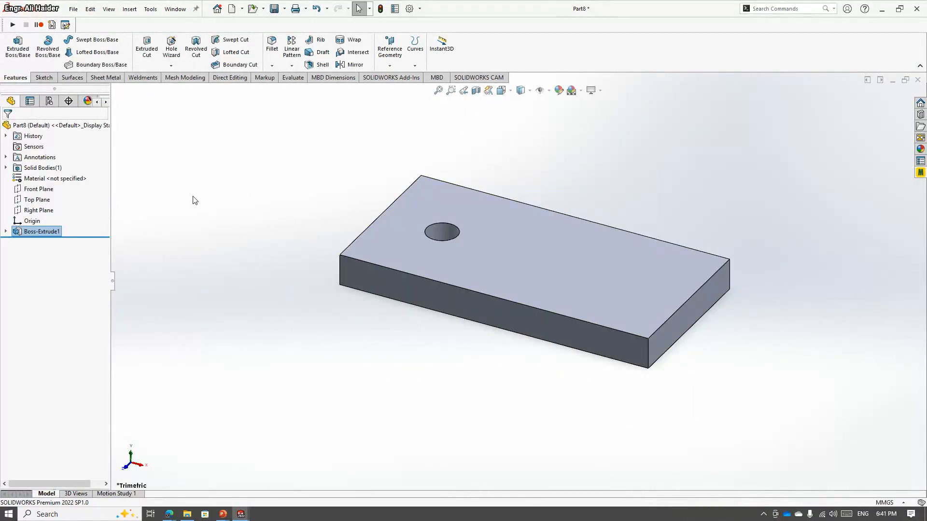
- Save the plate as Part8 in the Bottom Up Assembly folder, inside 2.3 Session on drive D
key("ctrl+s")
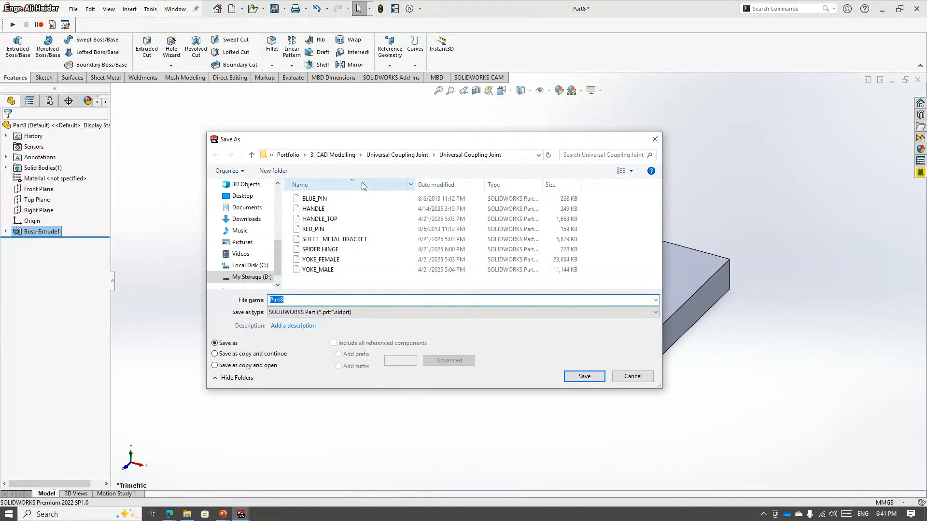
left_click(379, 156)
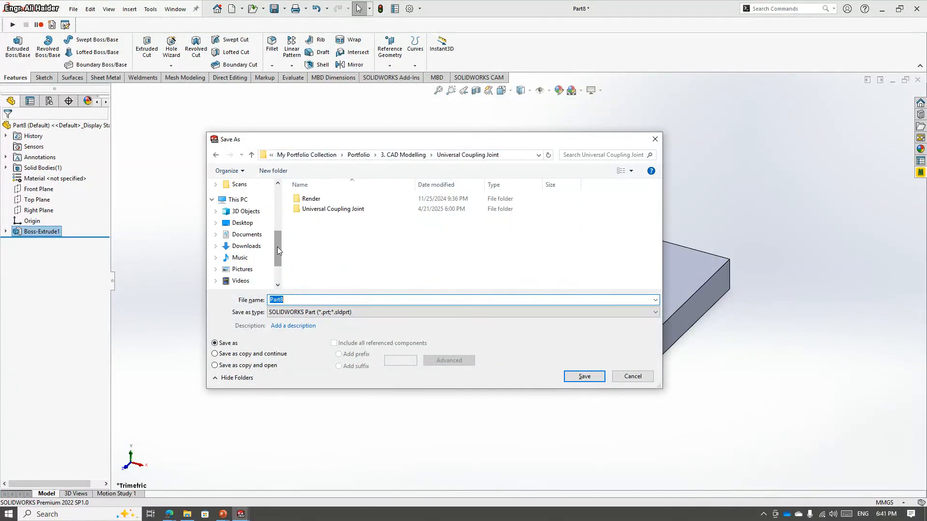
scroll(246, 213, "up", 1)
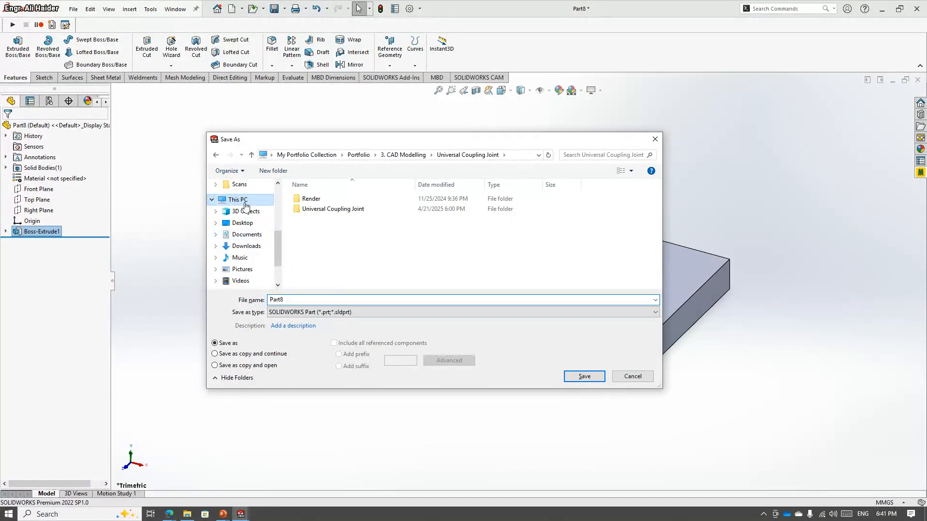
left_click(244, 201)
scroll(367, 256, "down", 2)
left_click(477, 272)
double_click(477, 271)
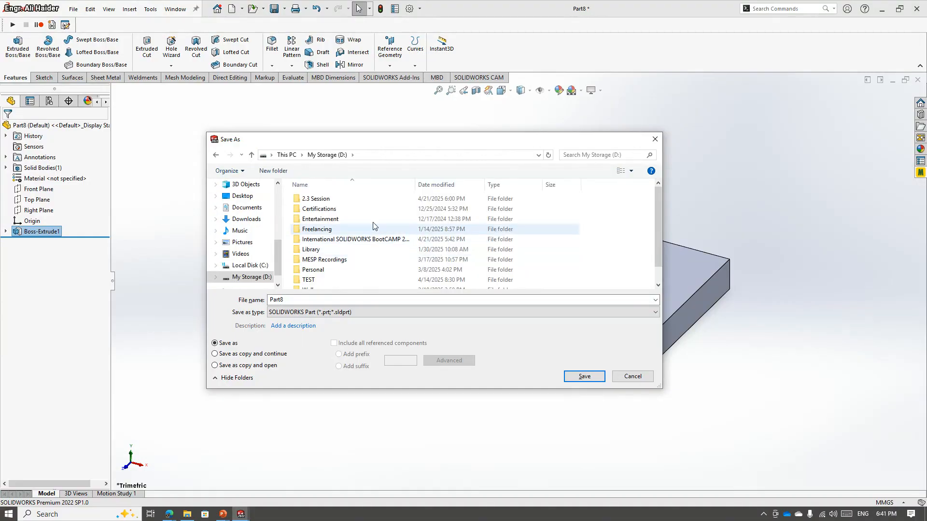
double_click(333, 198)
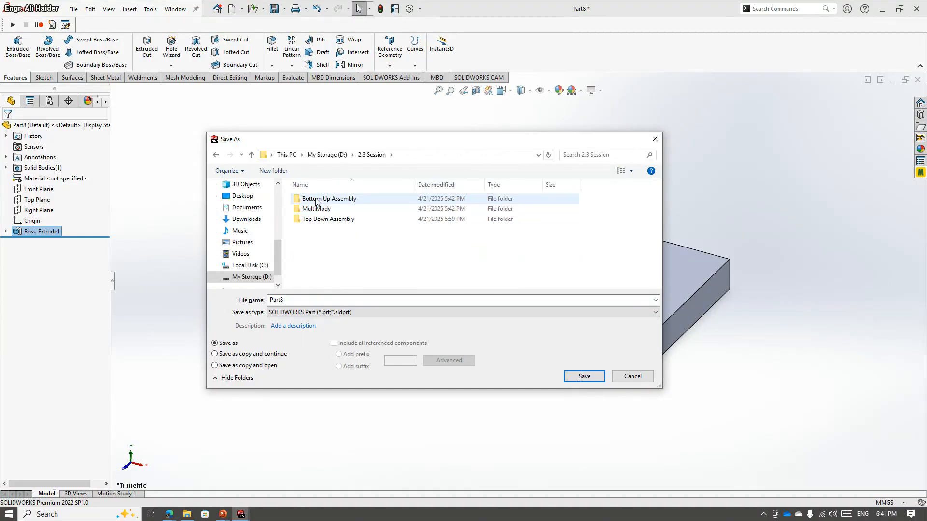
double_click(322, 199)
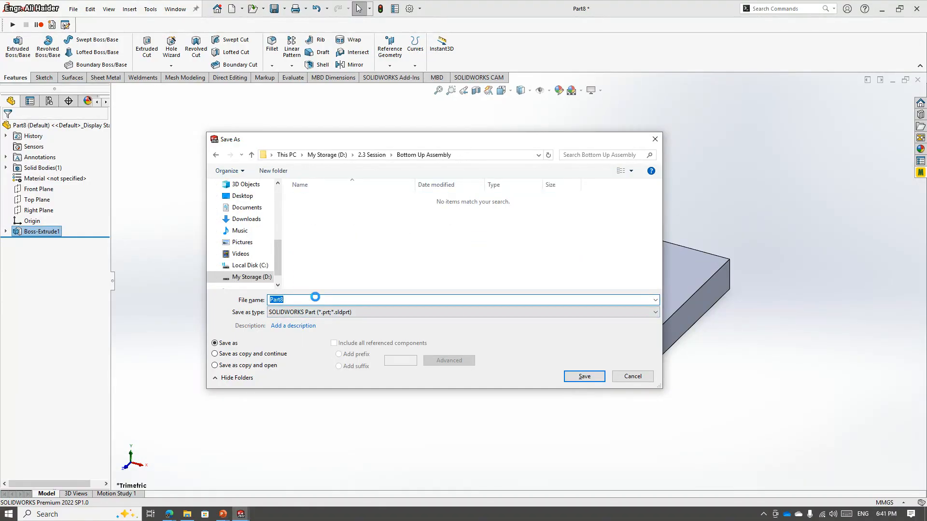
left_click(584, 376)
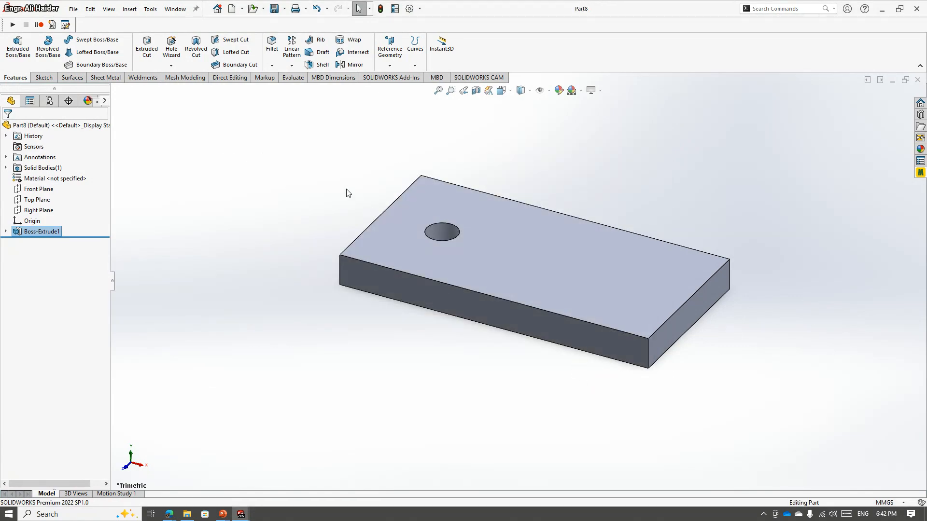
- Create a new part and sketch a centre rectangle about 181 mm long around the origin on the Top Plane
key("ctrl+n")
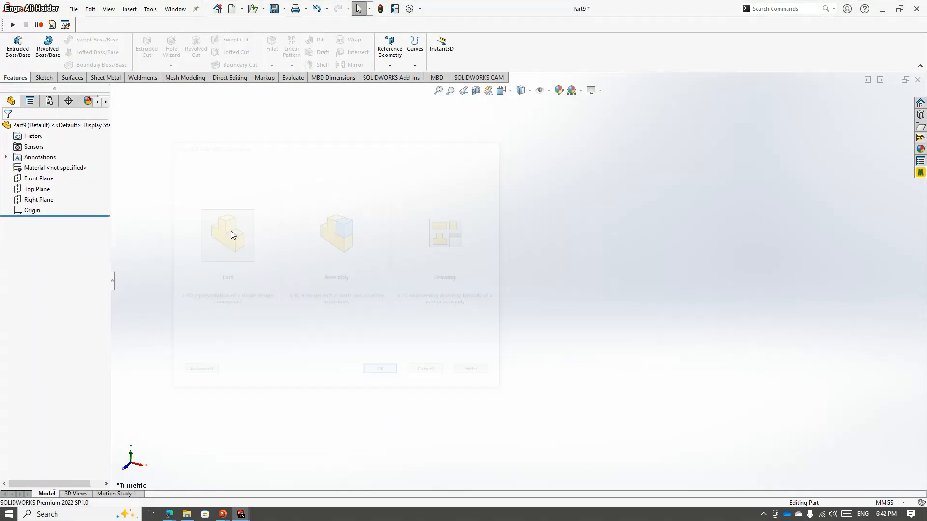
left_click(36, 189)
left_click(44, 176)
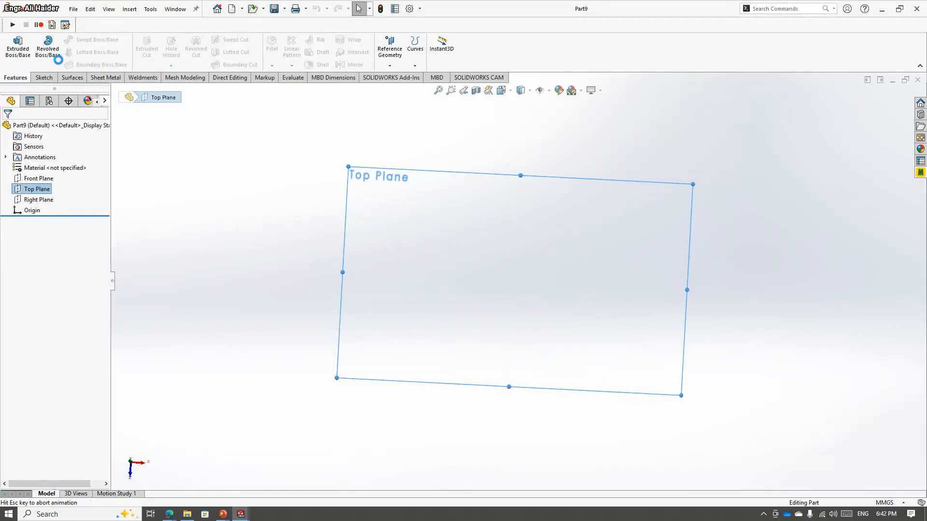
key("r")
left_click(519, 281)
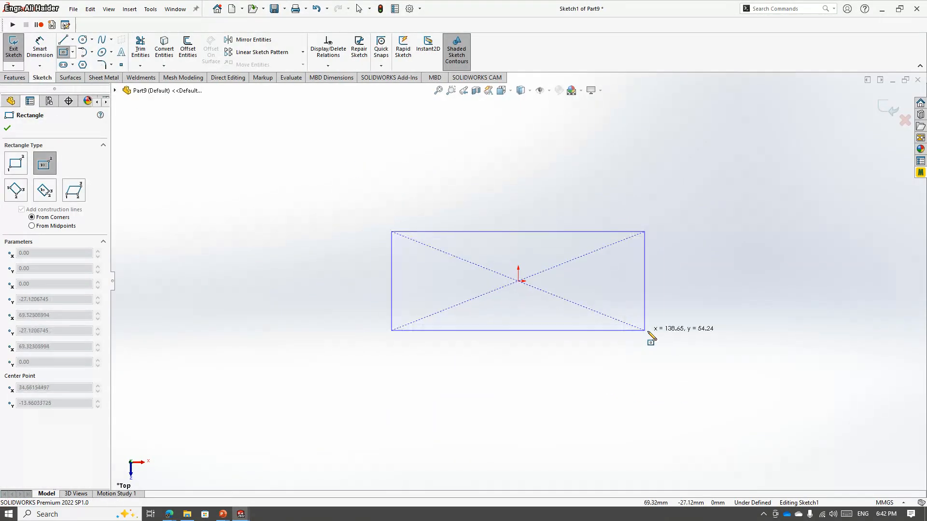
left_click(684, 337)
key("Escape")
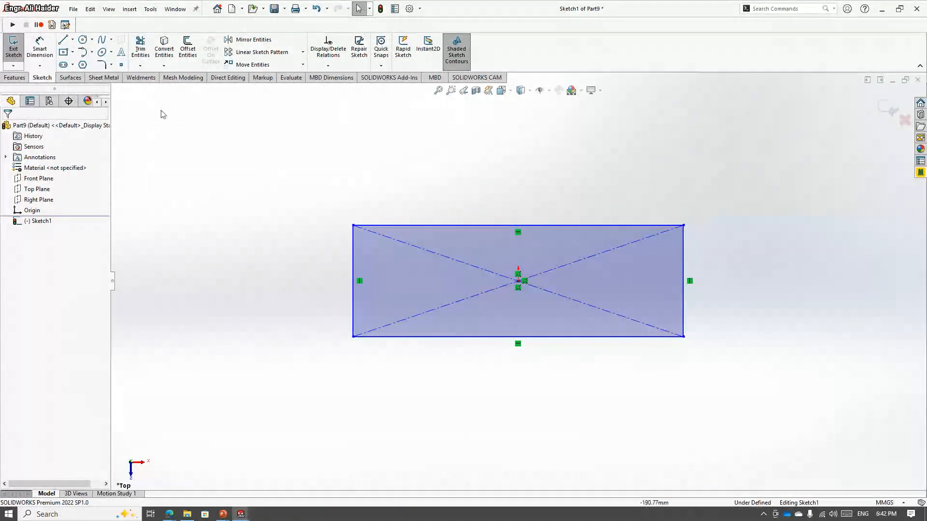
- Dimension the rectangle to 100 mm long and 50 mm high, and leave the dimension command
left_click(39, 48)
left_click(430, 231)
left_click(435, 209)
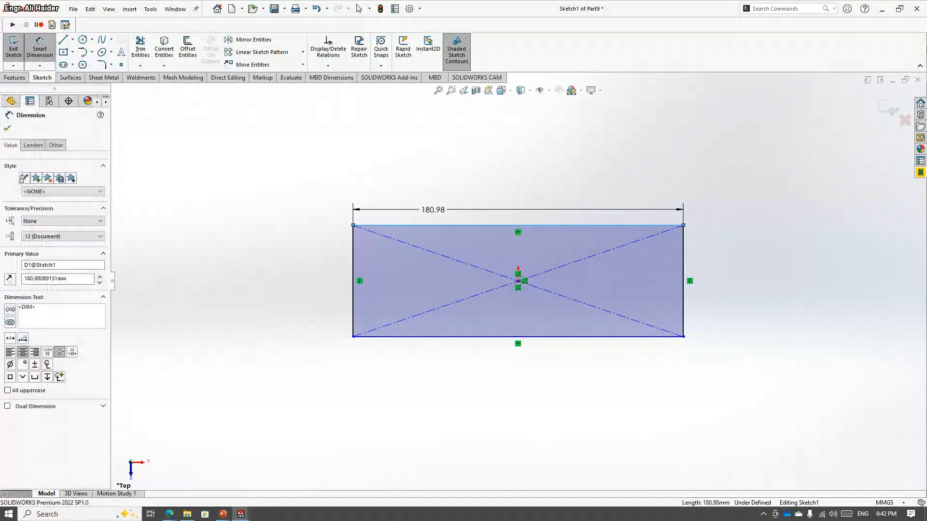
type("100")
key("Return")
left_click(353, 259)
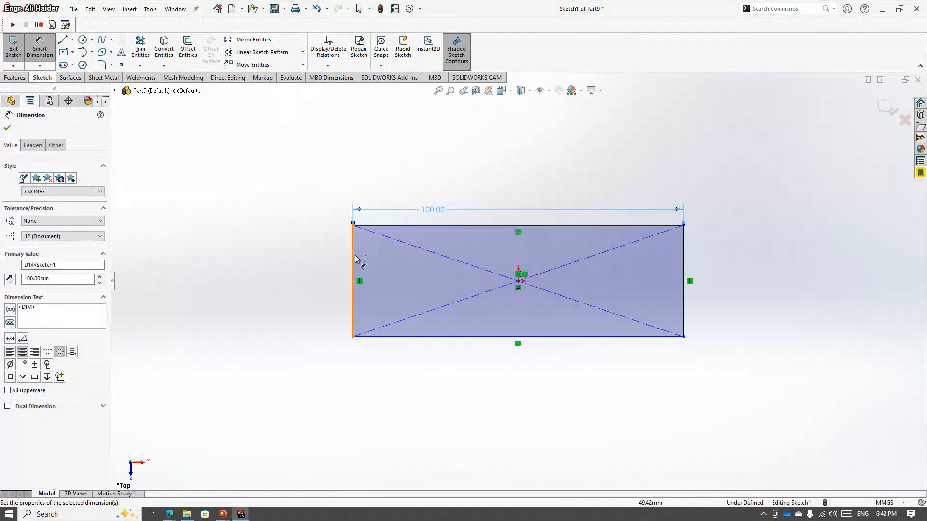
left_click(322, 280)
type("50")
key("Return")
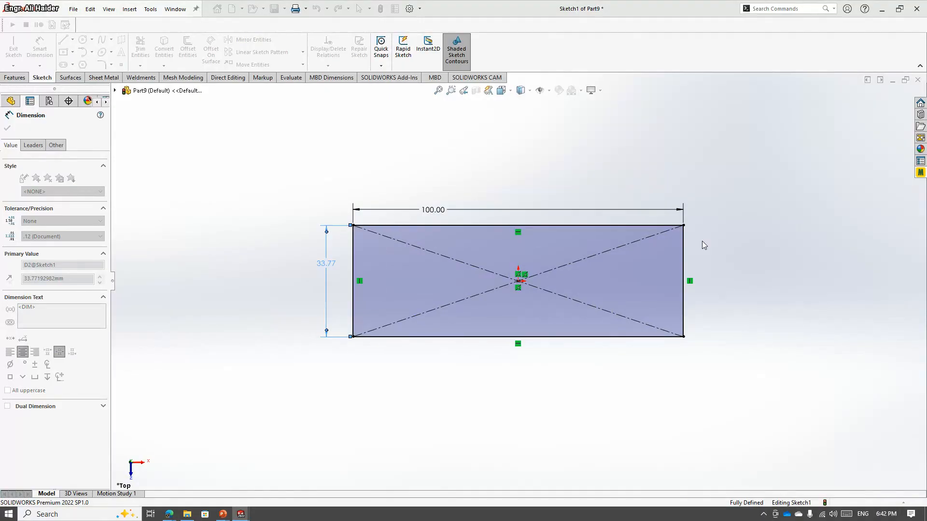
key("Escape")
- Draw a circle about 9 mm in diameter inside the rectangle, about 25 mm to the left of the origin
left_click(82, 40)
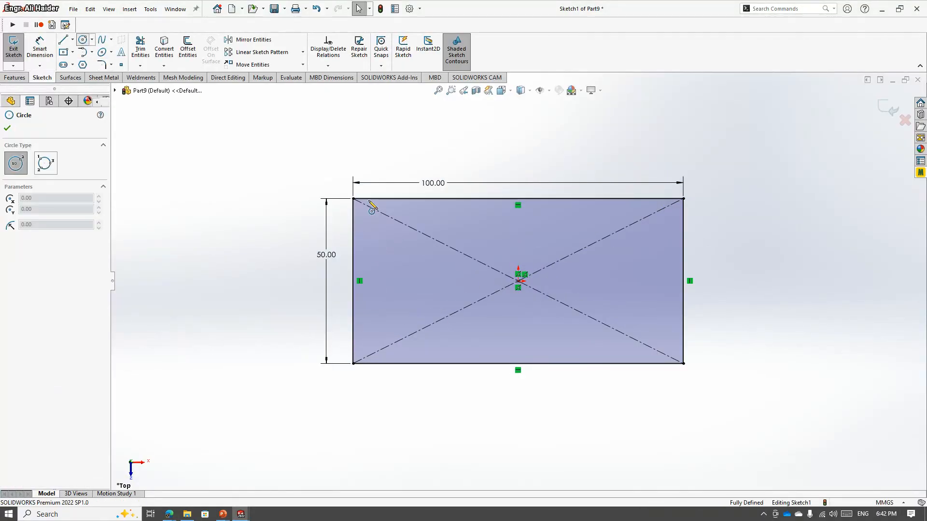
left_click(434, 281)
left_click(448, 282)
key("Escape")
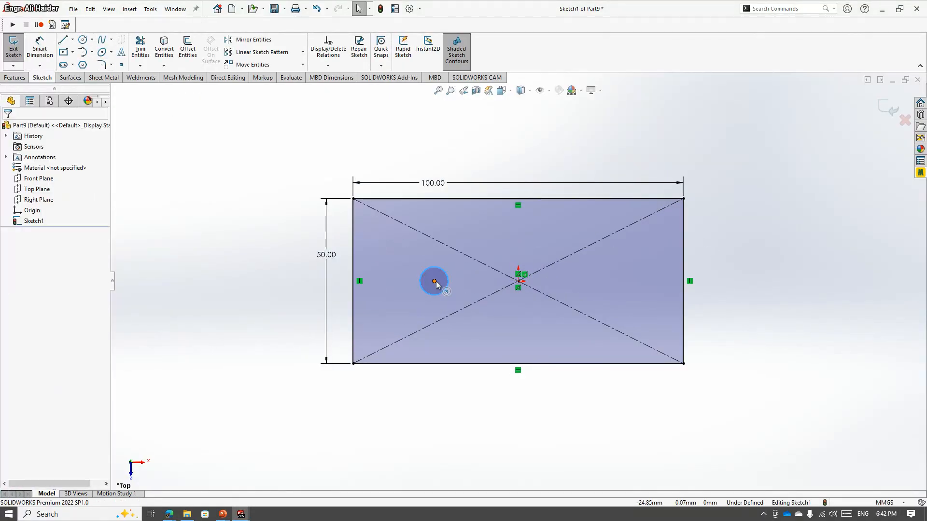
- Add a Horizontal relation between the circle's centre and the origin
left_click(435, 281)
left_click(518, 281, "ctrl")
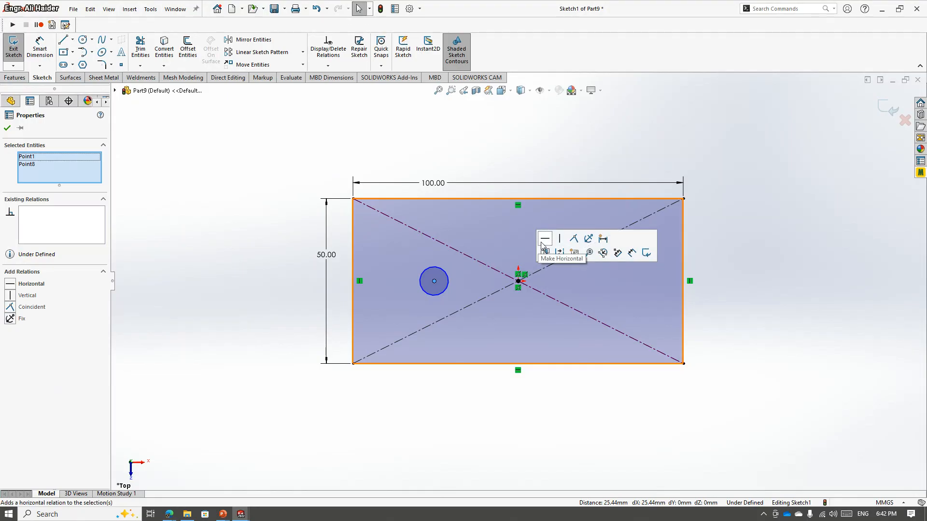
left_click(543, 252)
key("Escape")
- Set the circle's diameter to 10 mm
left_click(54, 51)
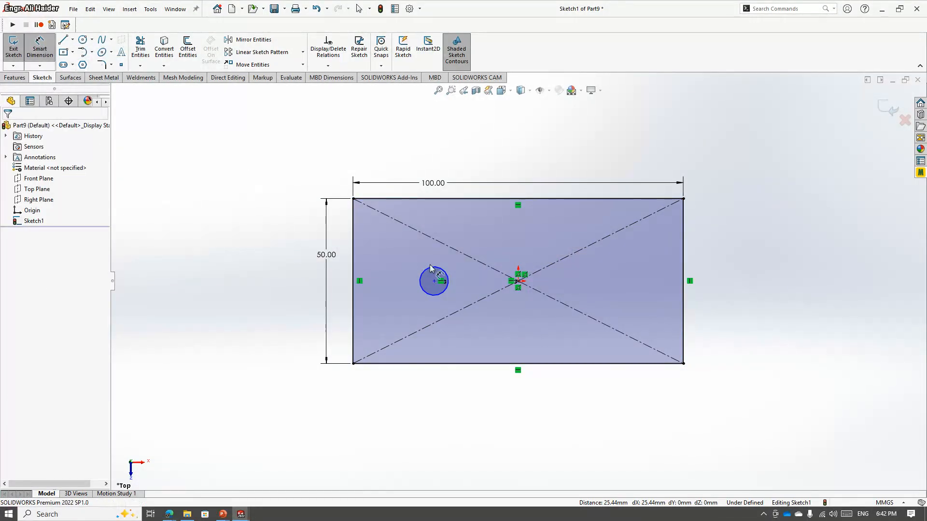
left_click(430, 268)
left_click(425, 252)
type("1")
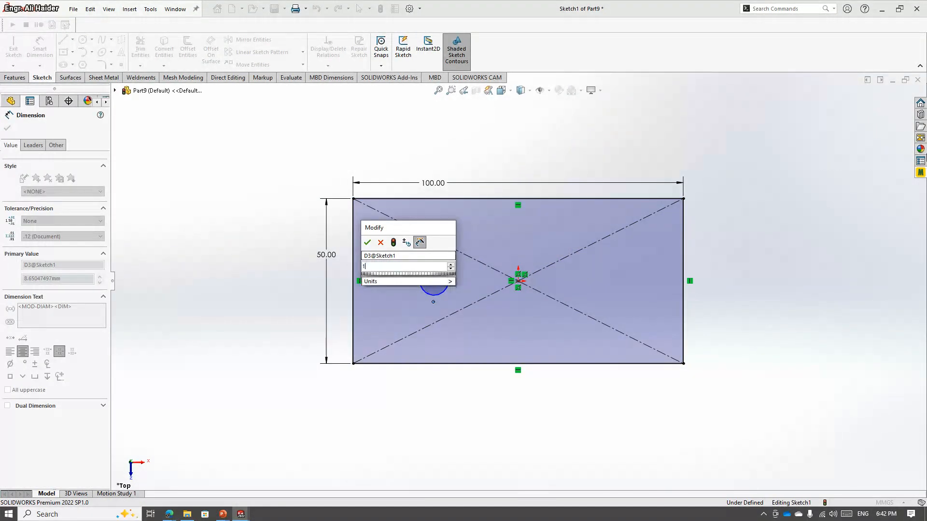
type("0")
key("Return")
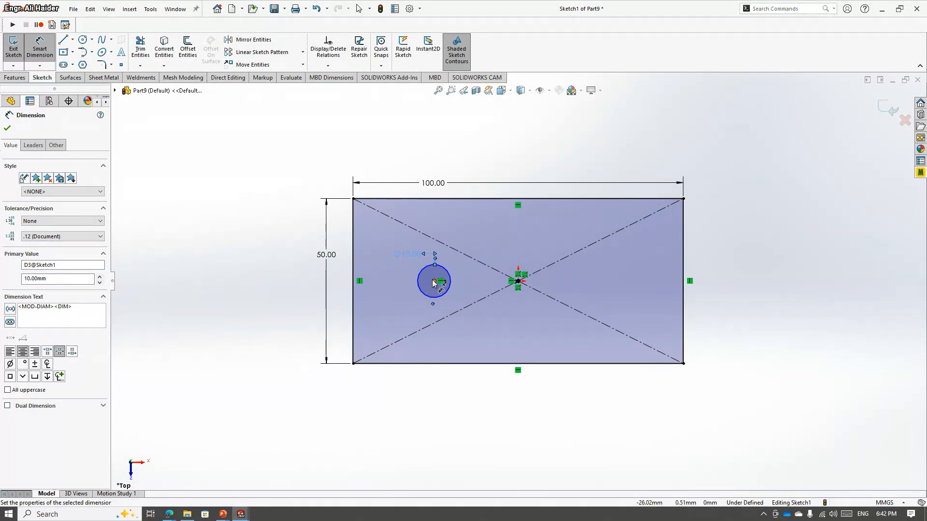
- Set the distance from the circle's centre to the rectangle's left edge to 20 mm and leave the dimension command
left_click(433, 281)
left_click(350, 272)
left_click(373, 408)
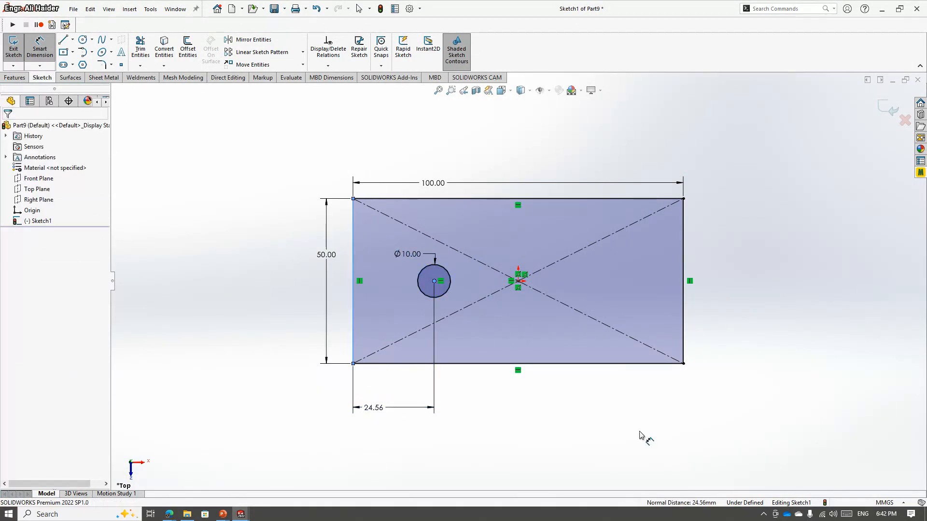
type("20")
key("Return")
key("Escape")
key("Escape")
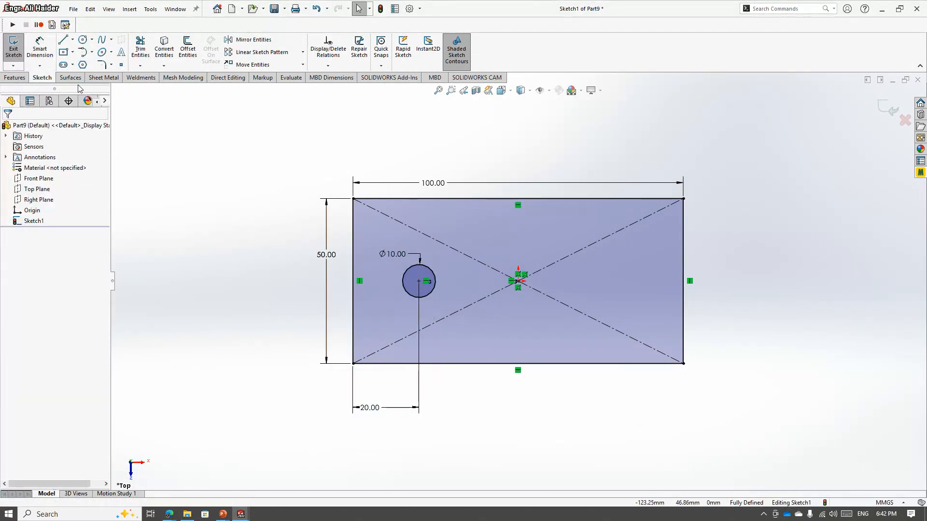
- Extrude the sketch as a Blind boss 10 mm thick and save the plate as Part9
left_click(15, 77)
left_click(18, 48)
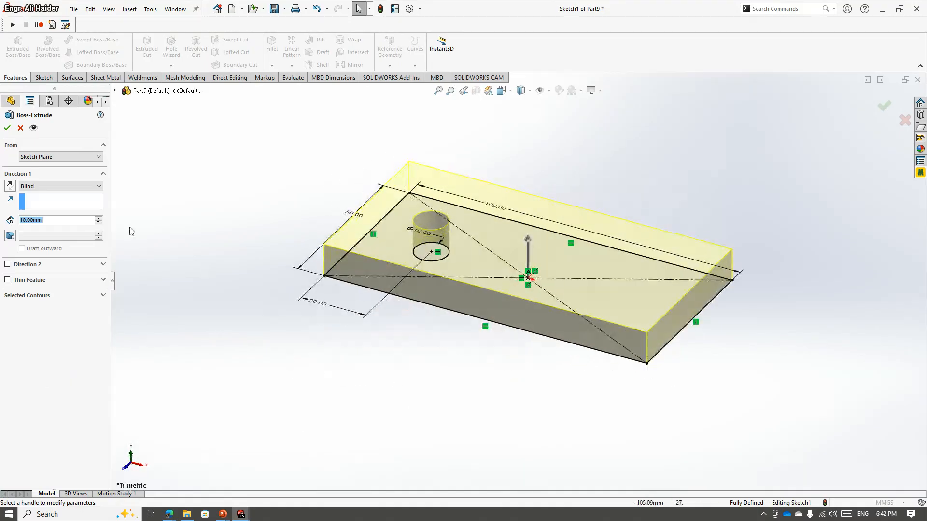
left_click(7, 128)
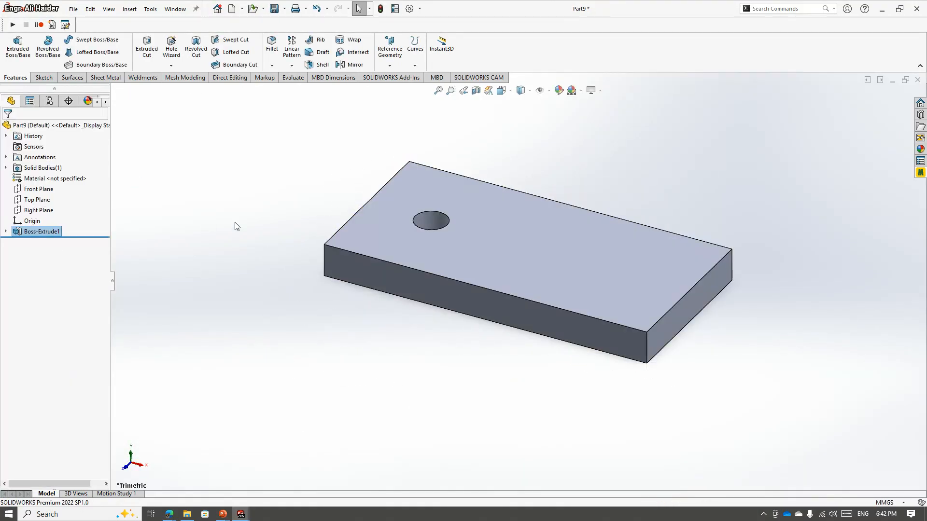
key("ctrl+s")
left_click(580, 381)
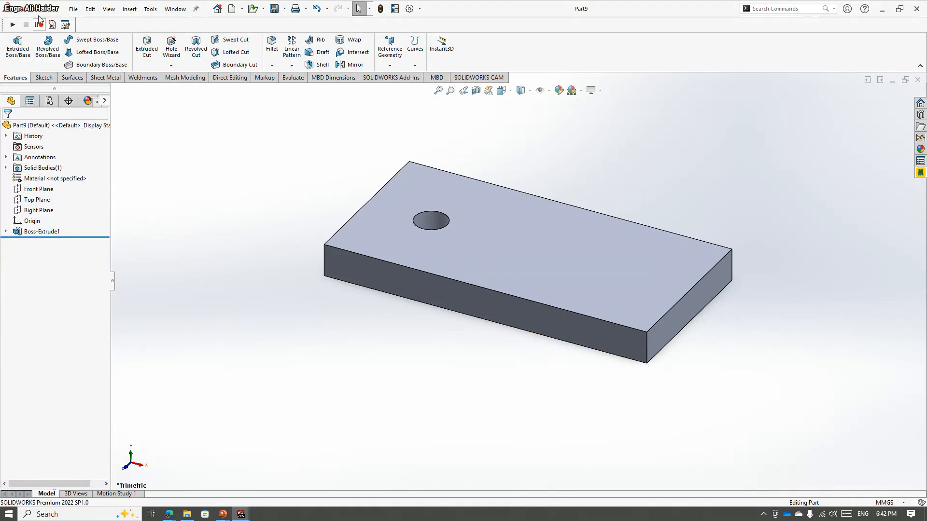
- Create a new assembly document
left_click(73, 10)
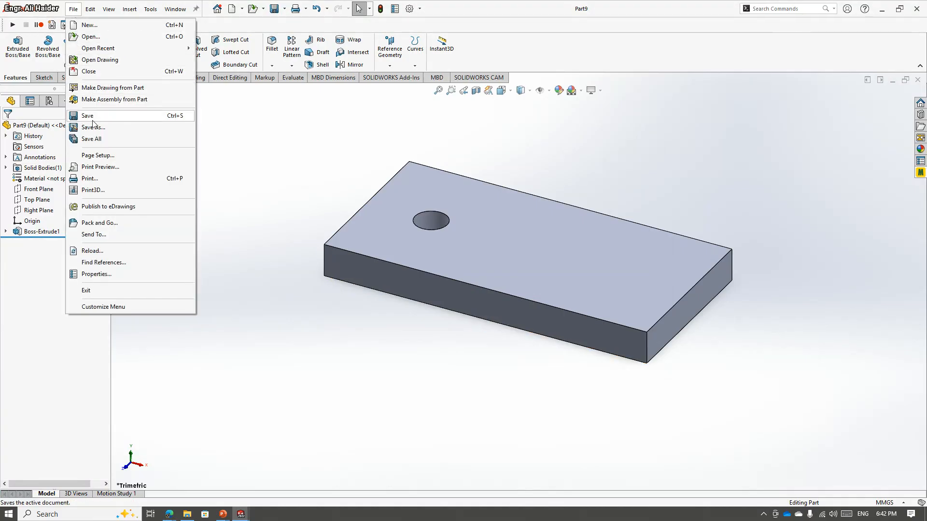
left_click(89, 25)
left_click(337, 235)
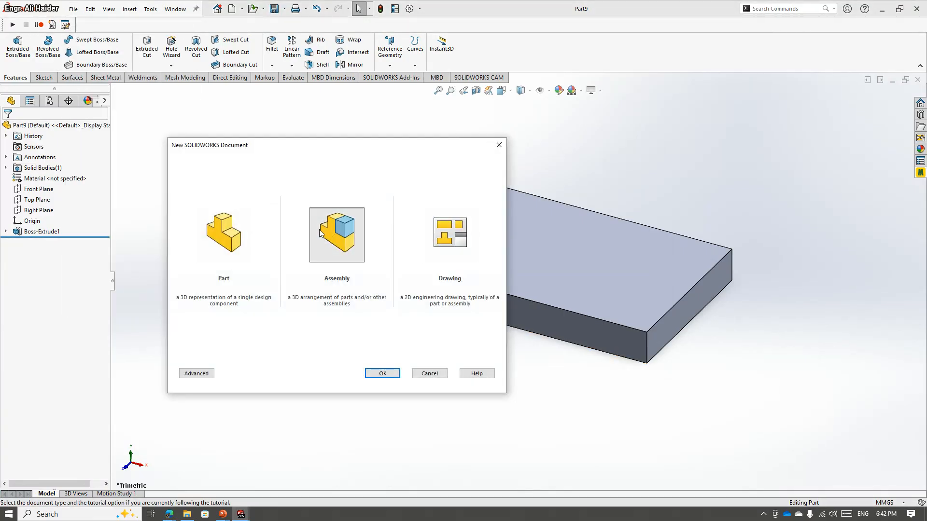
left_click(394, 377)
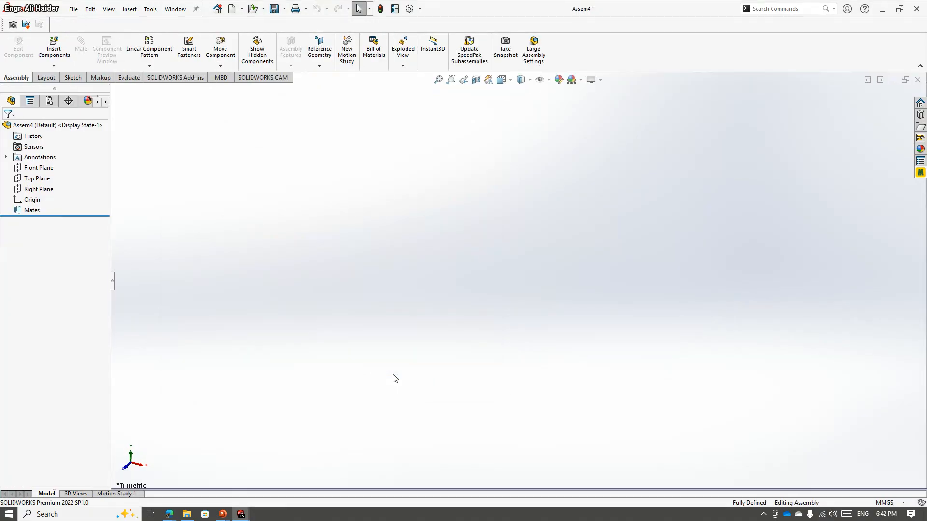
- Insert Part8 and Part9 from the open documents and place the two plates apart from each other
left_click(27, 245)
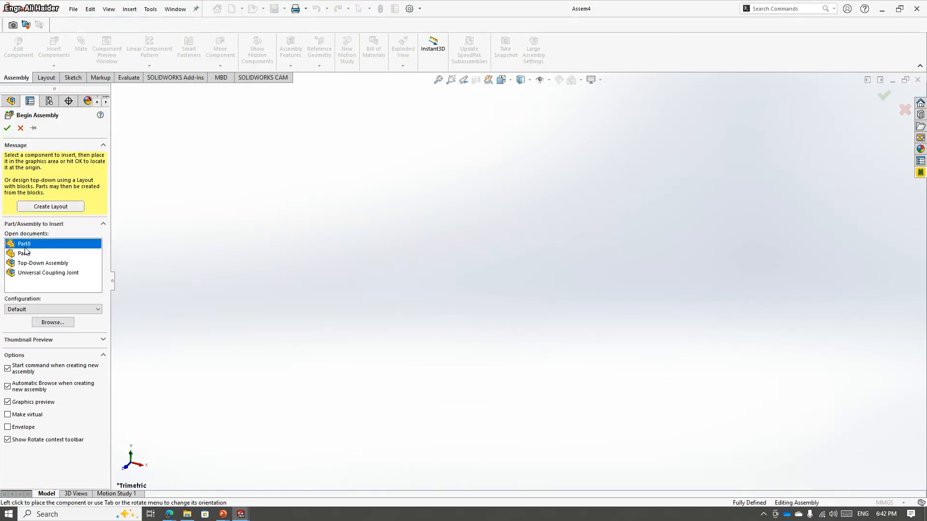
left_click(26, 254, "ctrl")
left_click(549, 279)
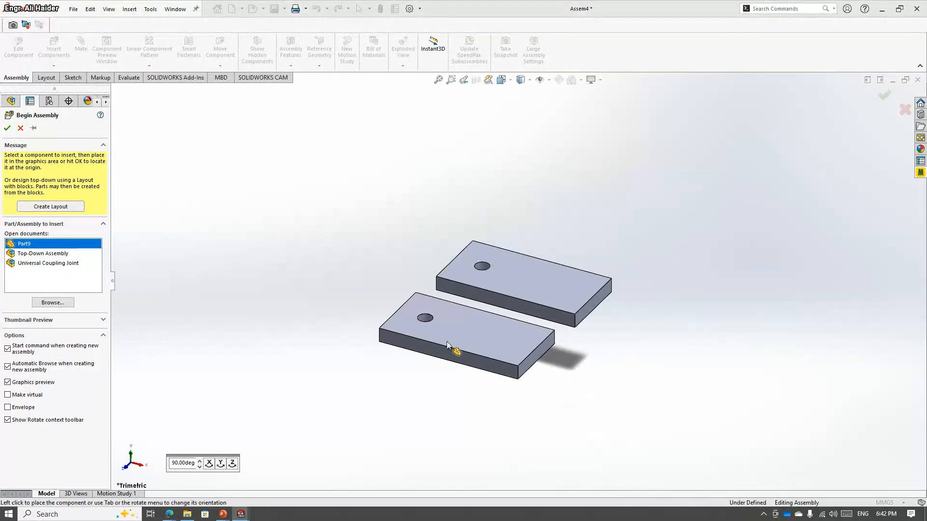
left_click(403, 364)
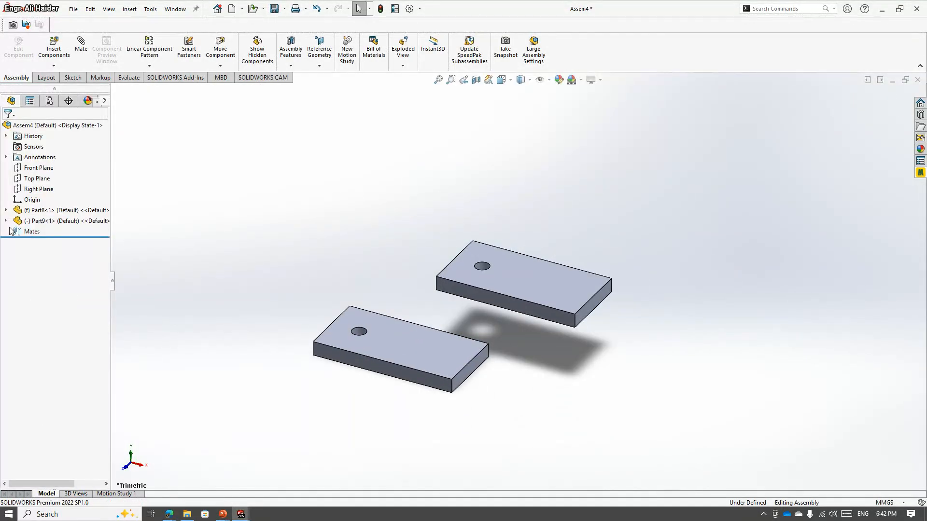
- Add a Concentric mate between the hole of Part9 and the hole of Part8
left_click(28, 211)
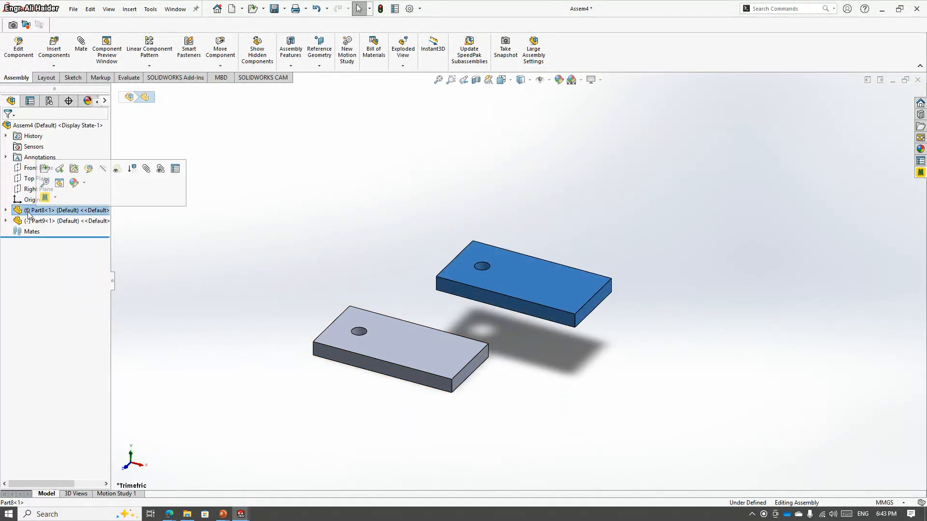
left_click(34, 221)
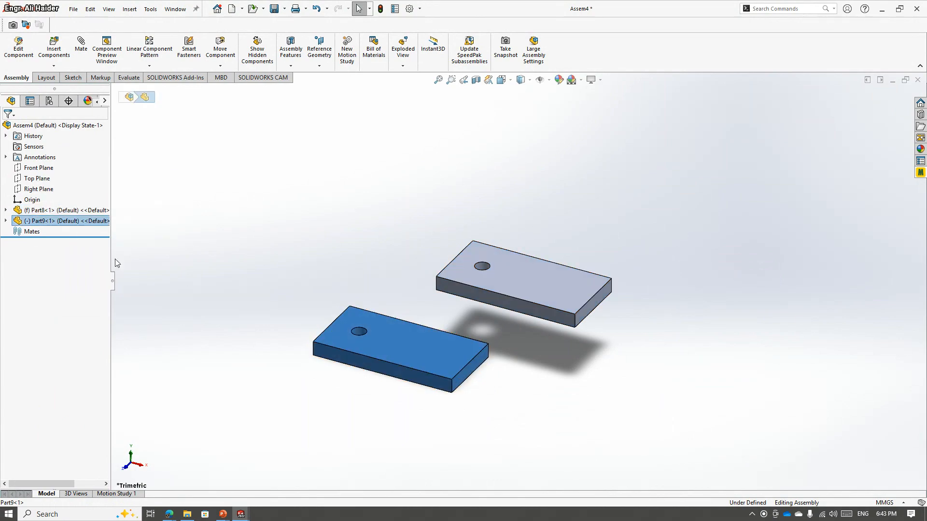
scroll(392, 337, "down", 3)
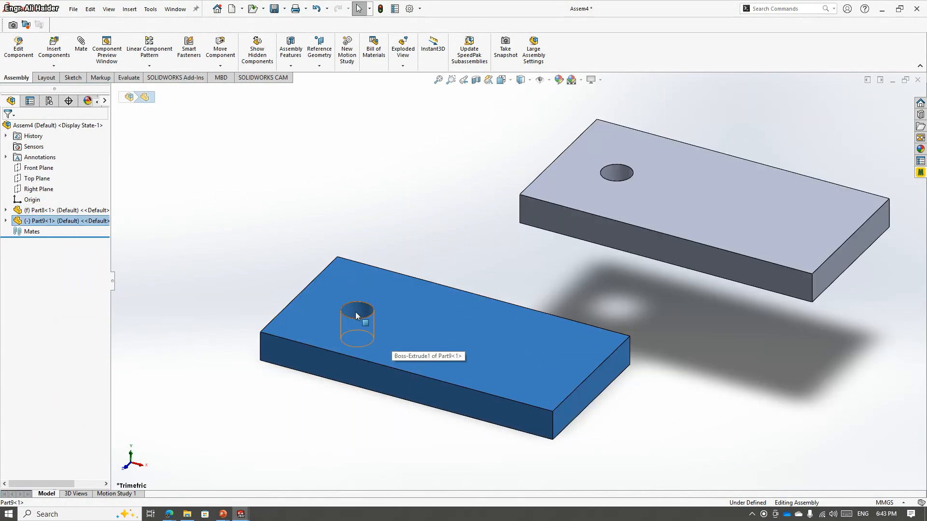
left_click(371, 325)
left_click(616, 176, "ctrl")
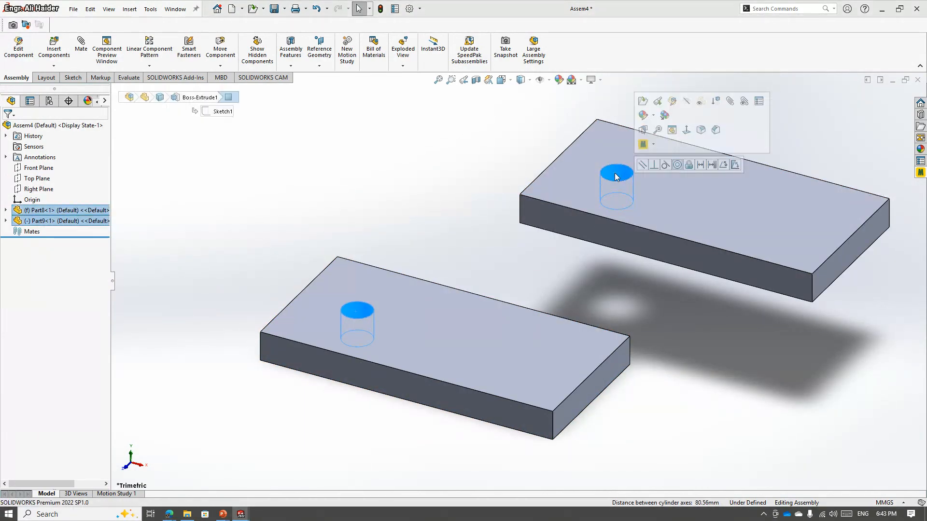
left_click(677, 167)
- Move Part9 above Part8 and mate its bottom face Coincident with Part8's top face
left_click_drag(633, 271, 617, 83)
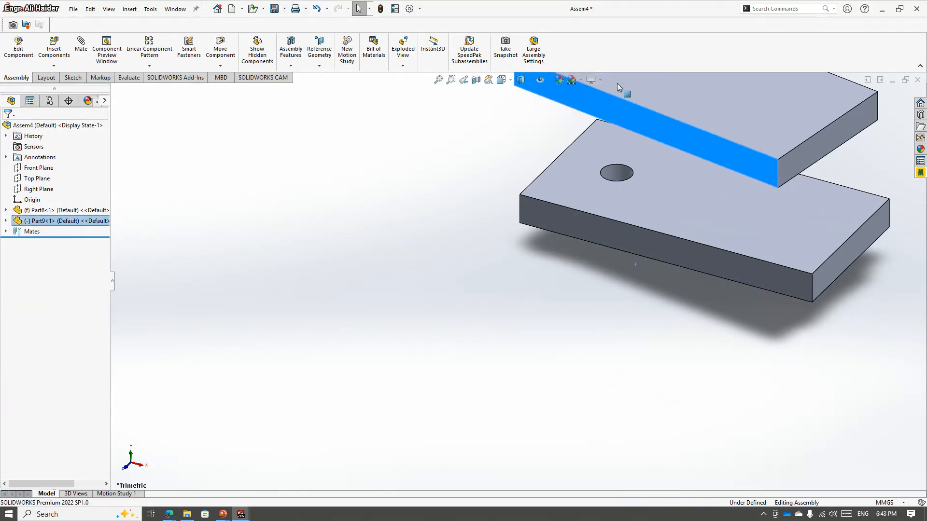
left_click(642, 175)
key("z")
middle_click_drag(663, 224, 650, 177)
left_click(648, 179, "ctrl")
left_click(677, 173)
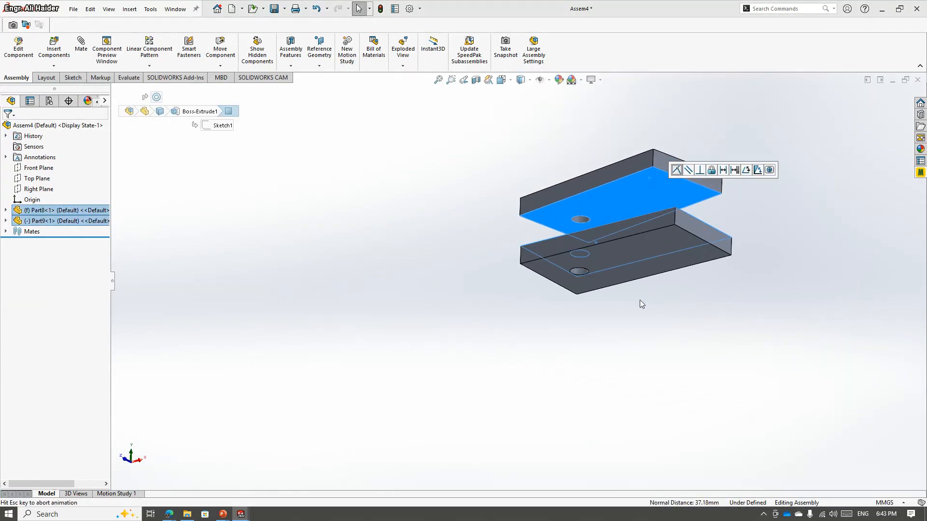
- Add a Coincident mate between the long front side faces of the two plates
middle_click_drag(641, 306, 671, 381)
left_click(623, 238)
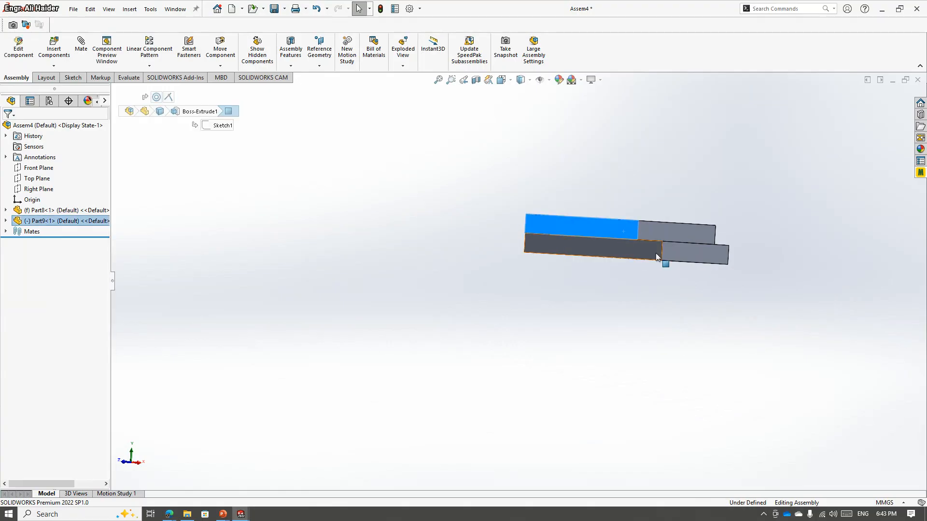
left_click(656, 252, "ctrl")
left_click(686, 245)
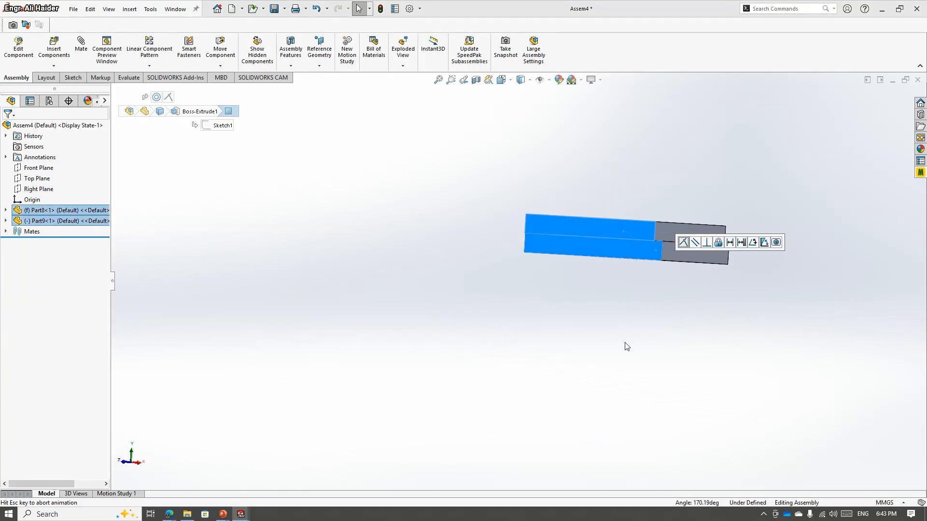
- Test whether the upper plate can still be moved, and examine the stacked plates from several angles
middle_click_drag(610, 161, 680, 251)
scroll(728, 287, "down", 4)
left_click(625, 203)
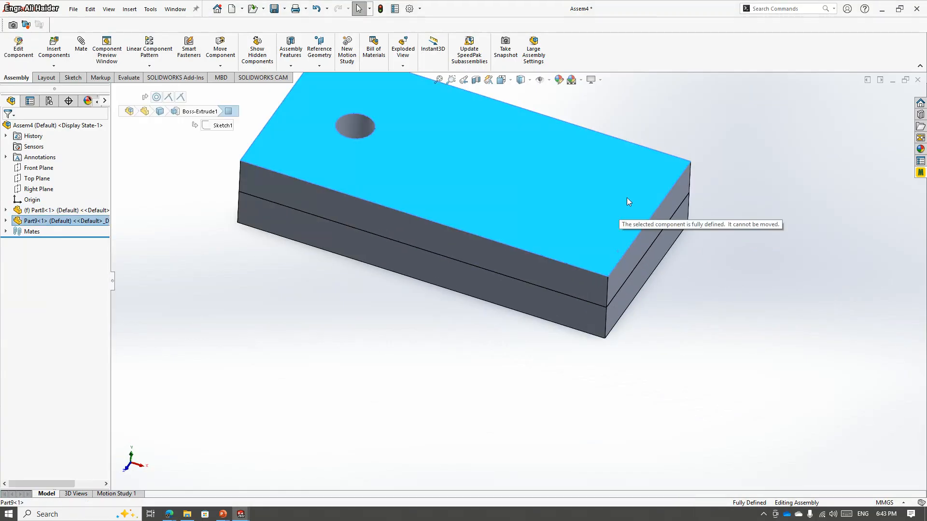
left_click(510, 347)
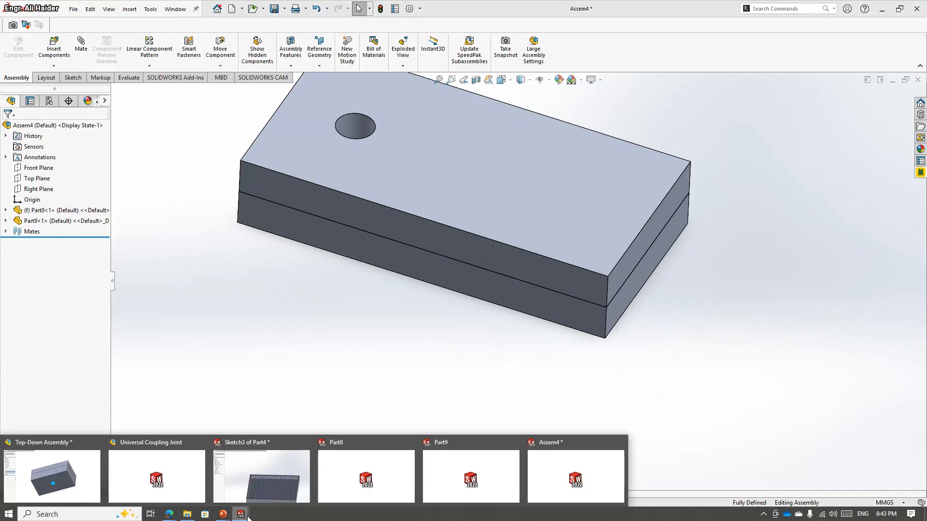
middle_click_drag(528, 297, 379, 367)
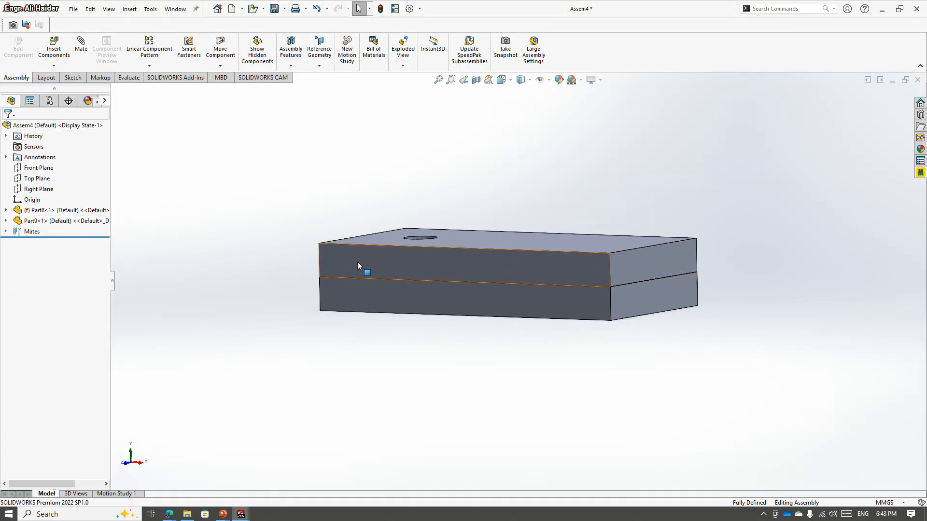
- Switch to the Top-Down Assembly and open its lower plate, Part6, in its own window
left_click(391, 271)
left_click(393, 302)
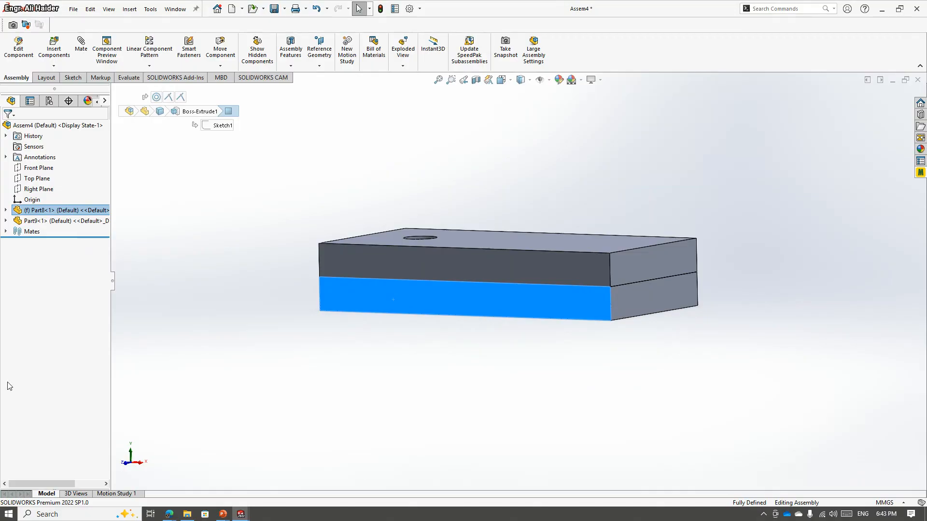
mouse_move(241, 514)
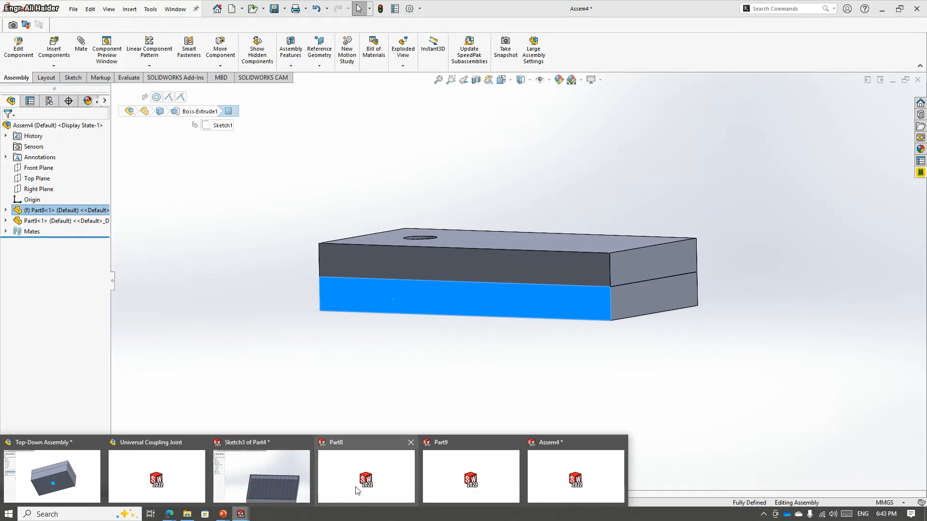
left_click(54, 473)
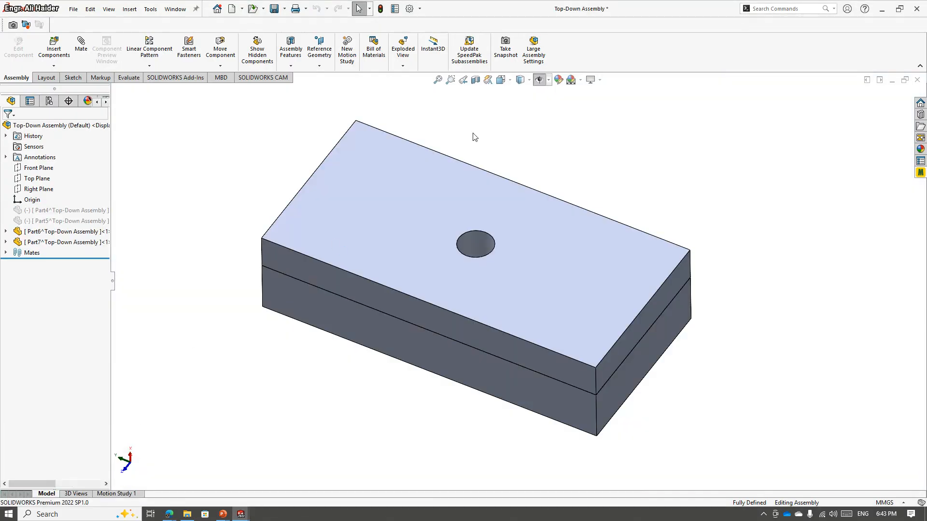
middle_click_drag(568, 128, 472, 183)
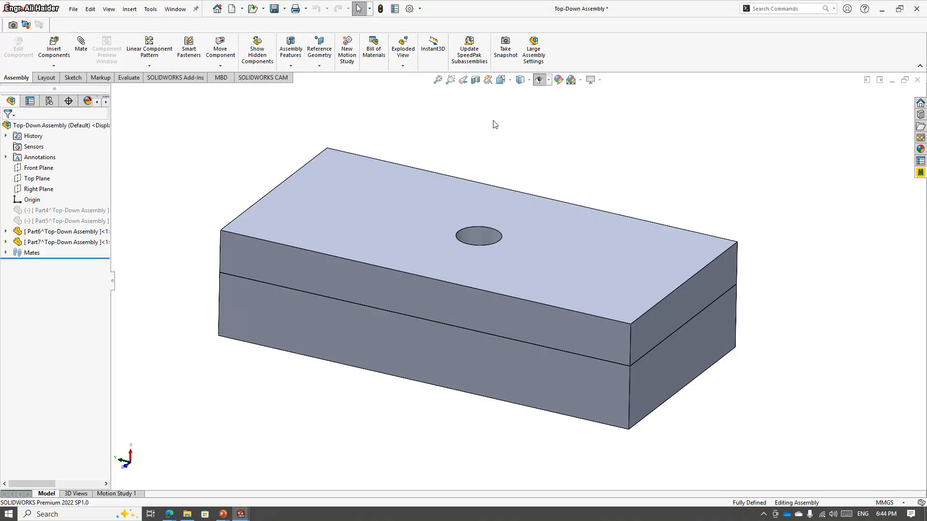
left_click(288, 323)
left_click(312, 258)
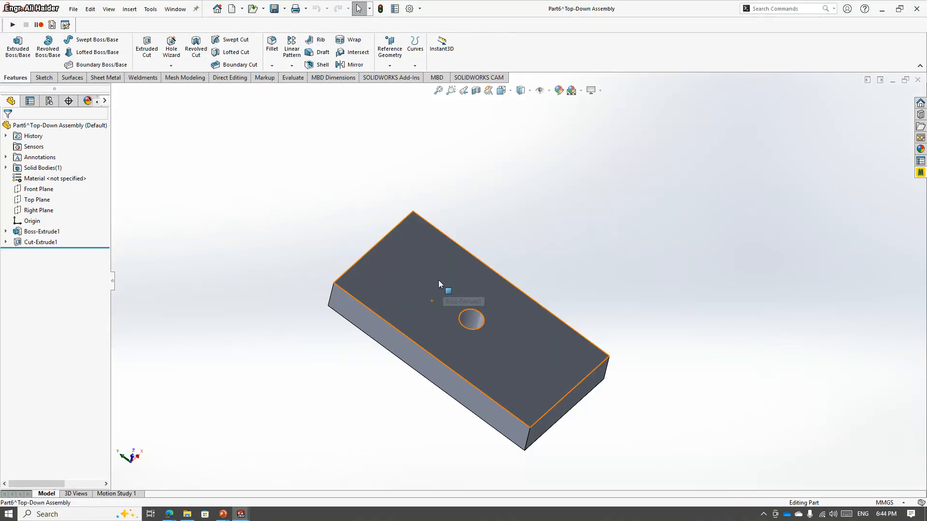
- Edit the base sketch of Part6's Boss-Extrude1 and set the rectangle's vertical length to 50 mm
left_click(439, 284)
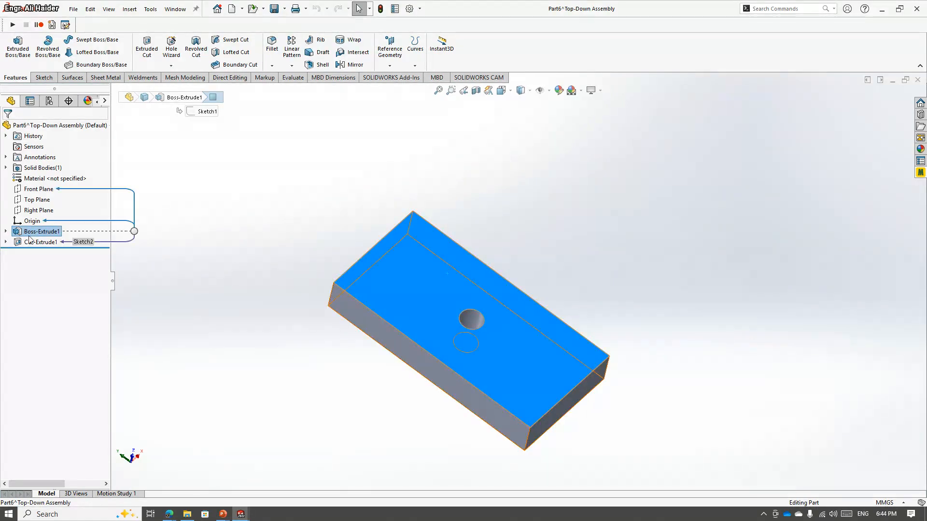
left_click(6, 231)
left_click(38, 241)
left_click(38, 215)
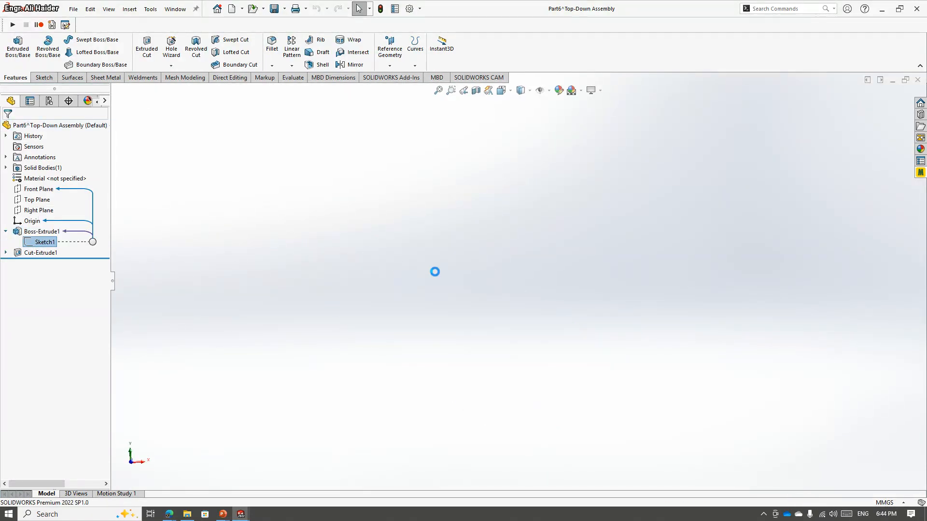
double_click(602, 266)
type("50")
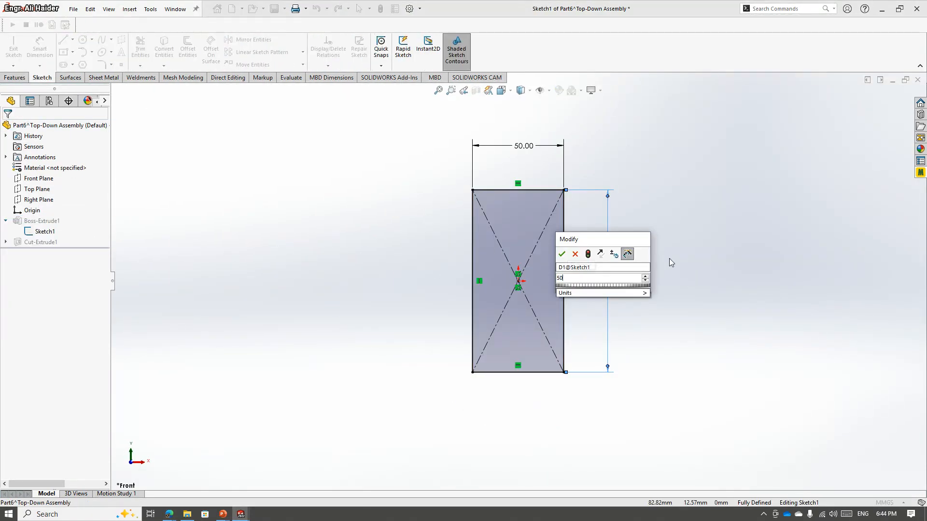
key("Return")
left_click(727, 212)
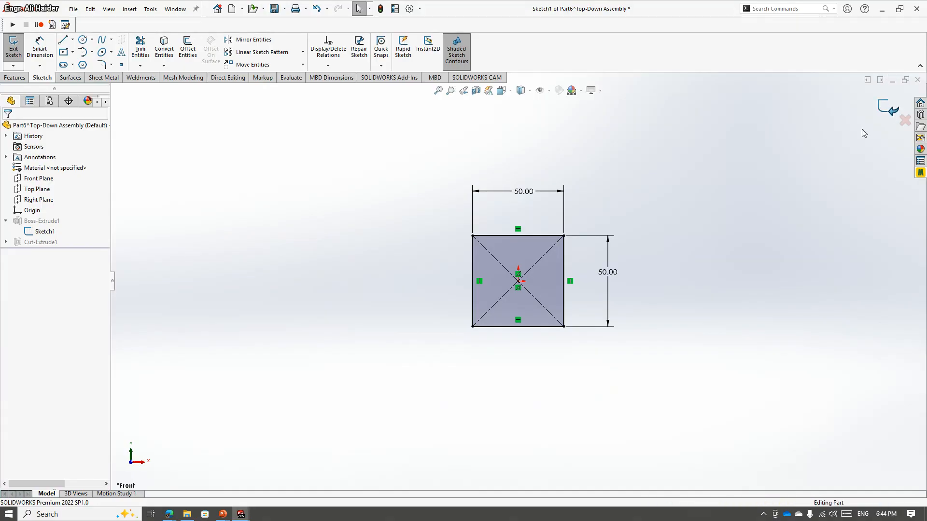
left_click(888, 108)
middle_click_drag(755, 214, 612, 276)
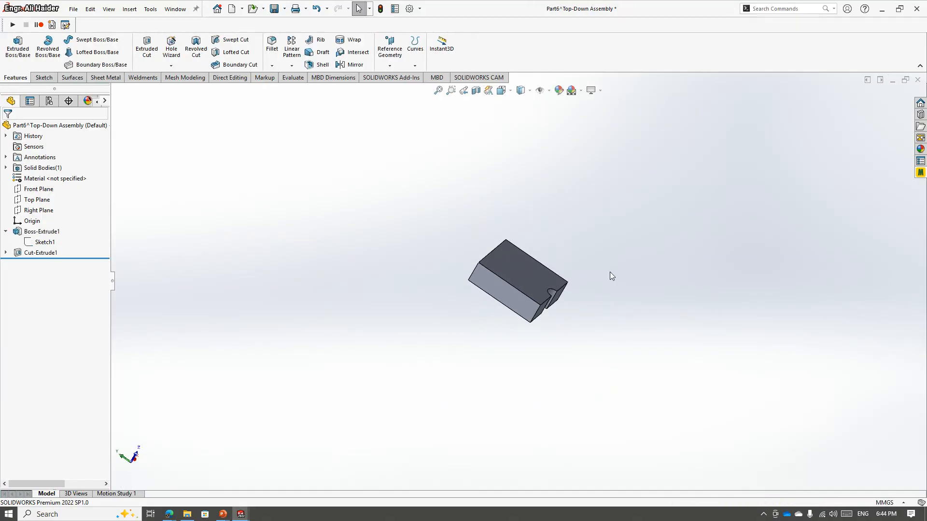
- Save and close Part6, and rebuild the Top-Down Assembly with the changed part
key("ctrl+s")
key("ctrl+w")
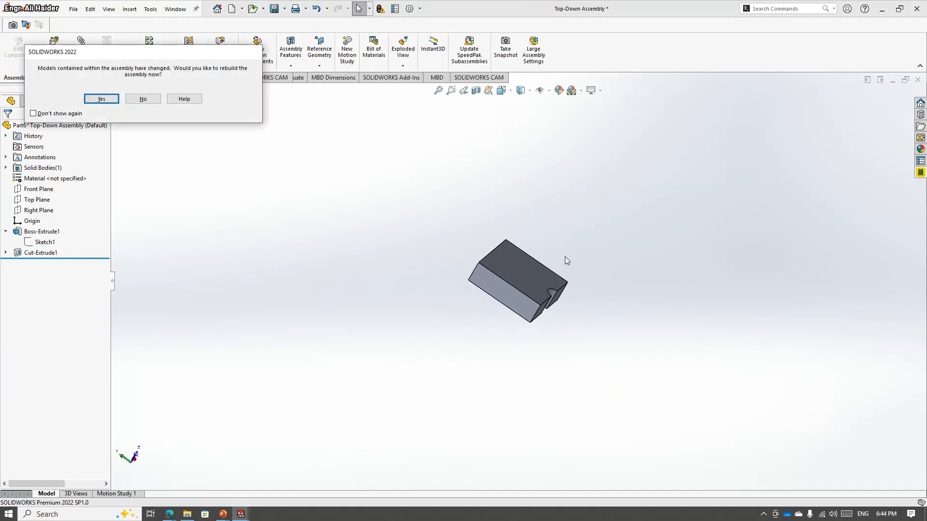
left_click(101, 99)
left_click(655, 228)
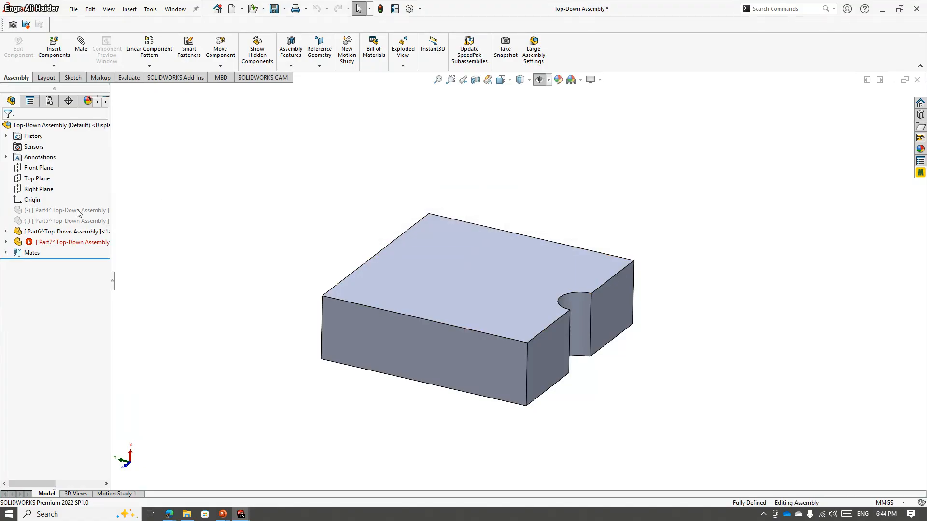
- Reopen Part6 from the Top-Down Assembly in its own window
left_click(43, 231)
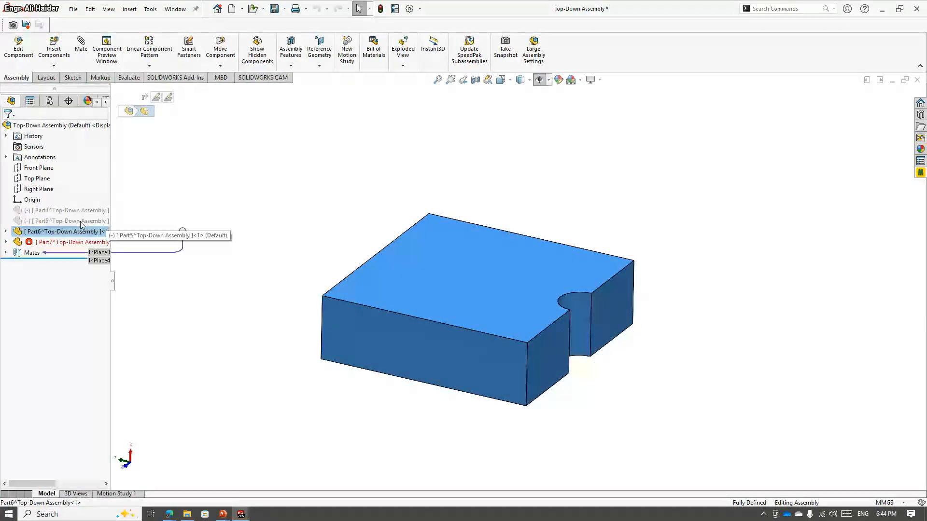
right_click(44, 232)
left_click(42, 146)
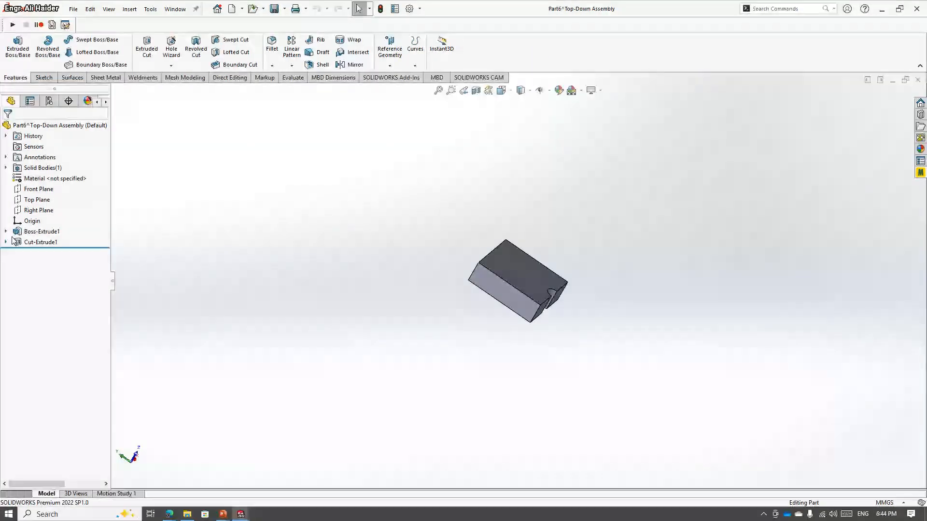
- Examine the base rectangle and its dimensions in Sketch1 of Boss-Extrude1, and leave the sketch unchanged
left_click(5, 231)
left_click(31, 244)
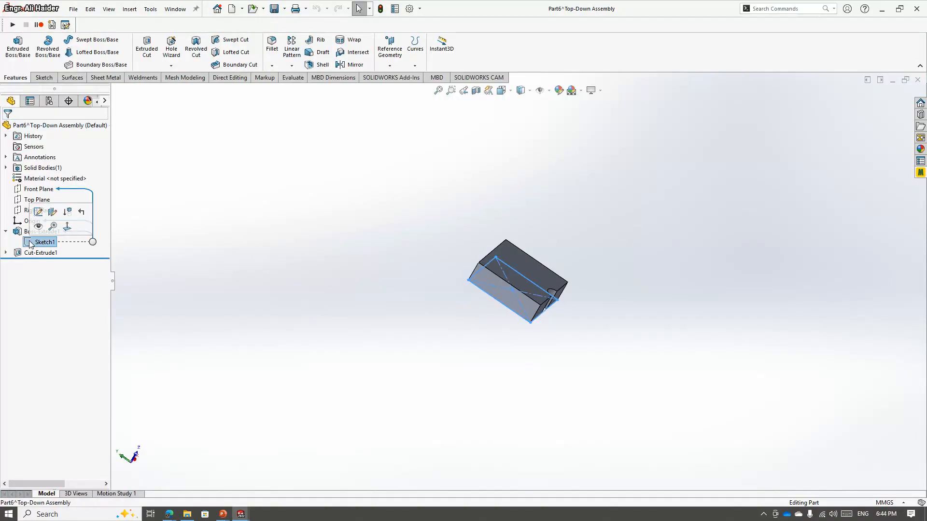
middle_click_drag(276, 256, 263, 322)
left_click(45, 243)
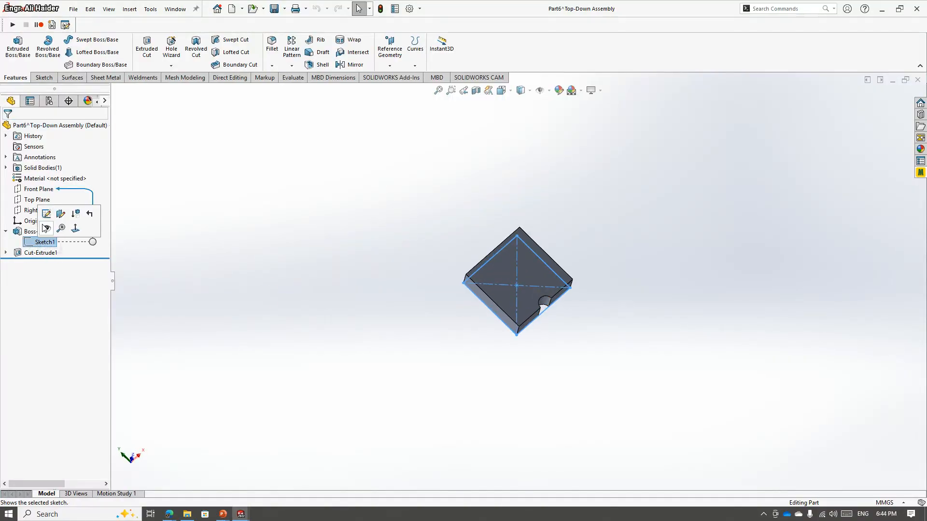
left_click(46, 213)
scroll(545, 286, "down", 3)
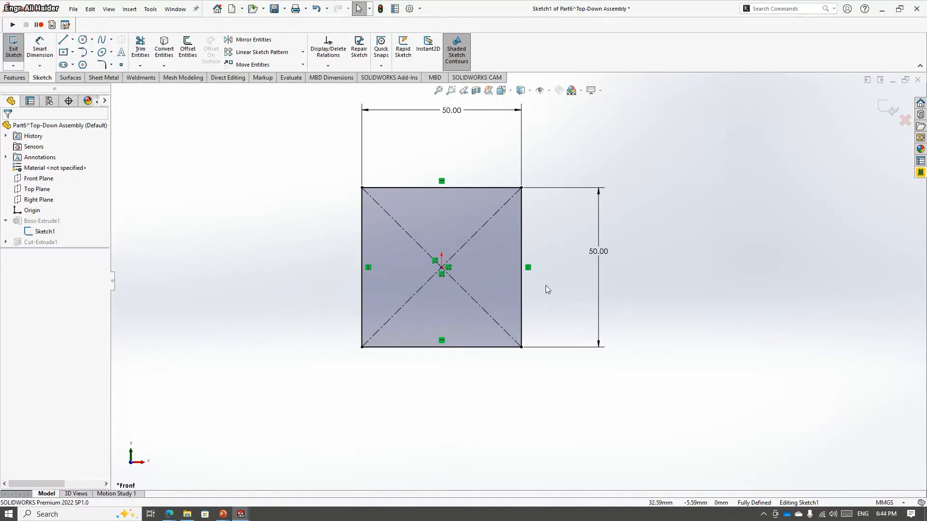
mouse_move(688, 290)
middle_mouse_down()
mouse_move(548, 266)
mouse_move(571, 291)
middle_mouse_up()
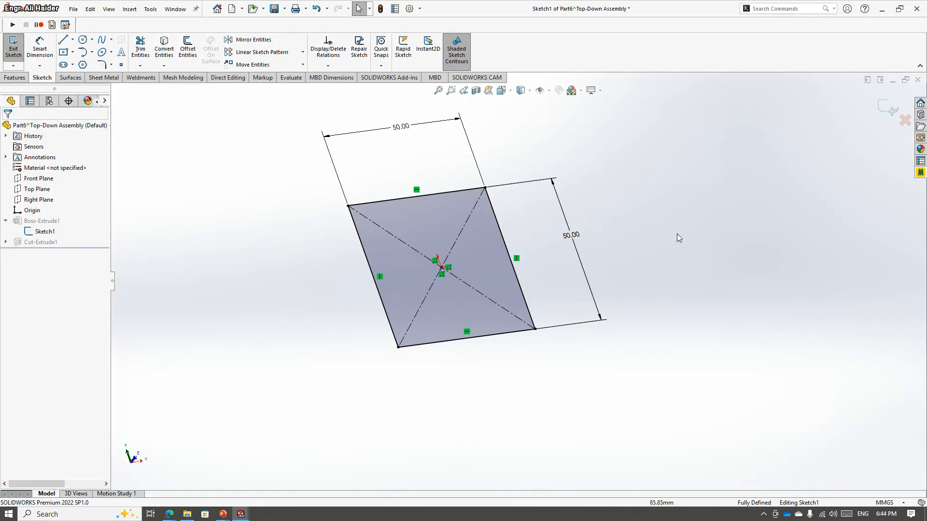
double_click(506, 150)
- Examine Boss-Extrude1's settings, the part's origin and the position of the cut hole from several angles
left_click(5, 252)
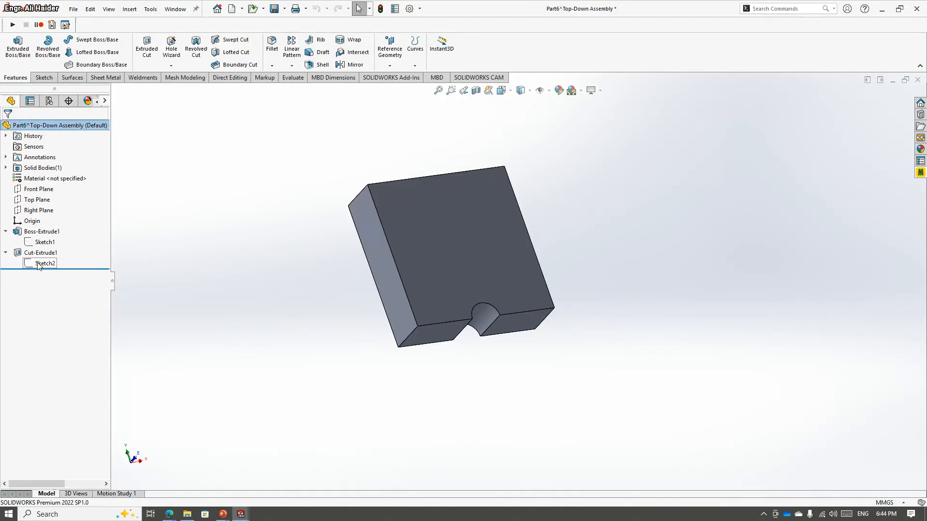
left_click(37, 264)
left_click(23, 232)
left_click(26, 203)
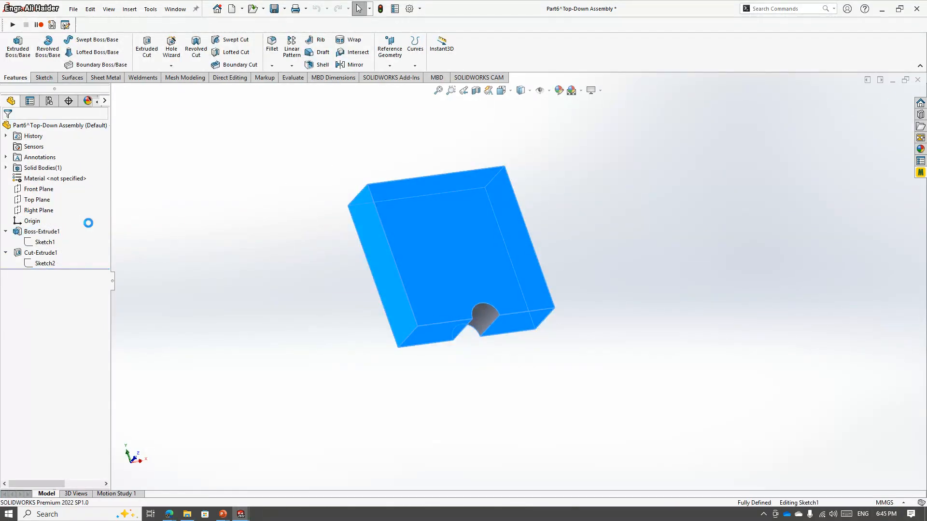
middle_click_drag(271, 256, 295, 293)
left_click(7, 128)
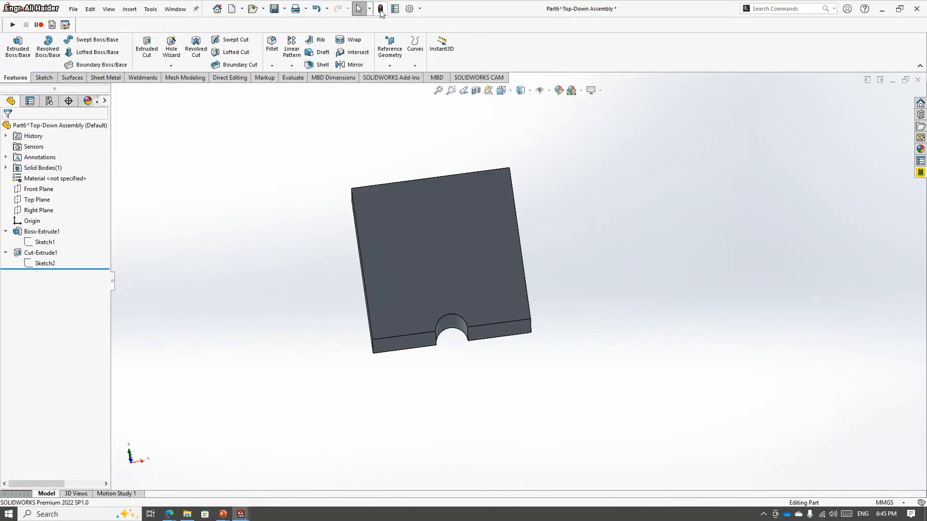
key("ctrl+7")
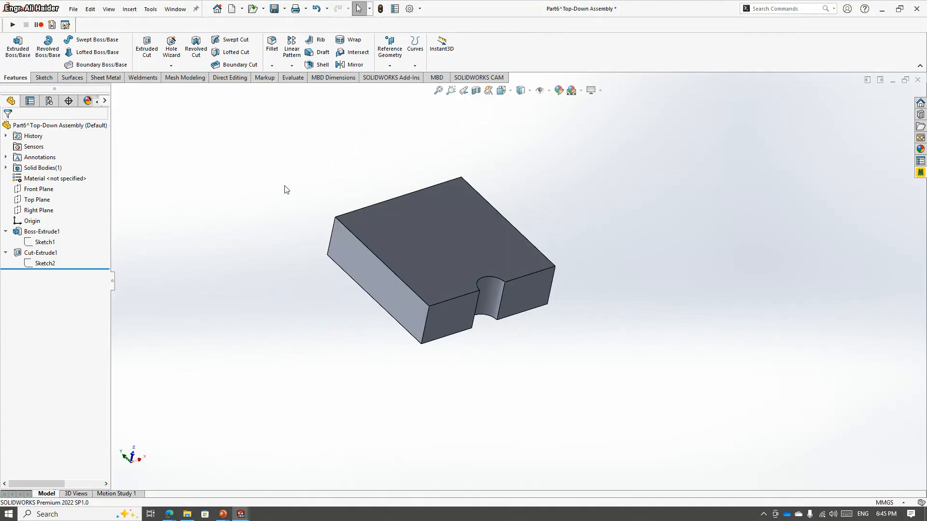
left_click(26, 221)
middle_click_drag(157, 285, 169, 355)
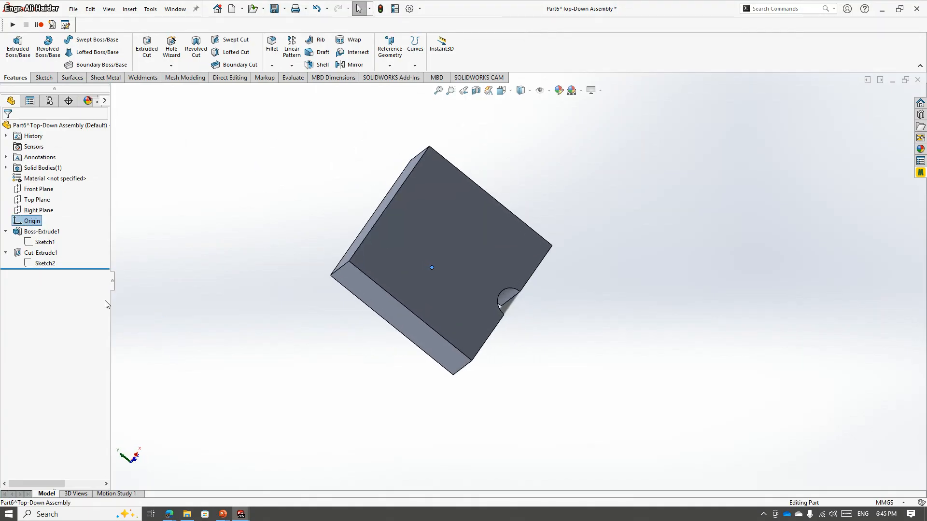
left_click(29, 234)
left_click(35, 208)
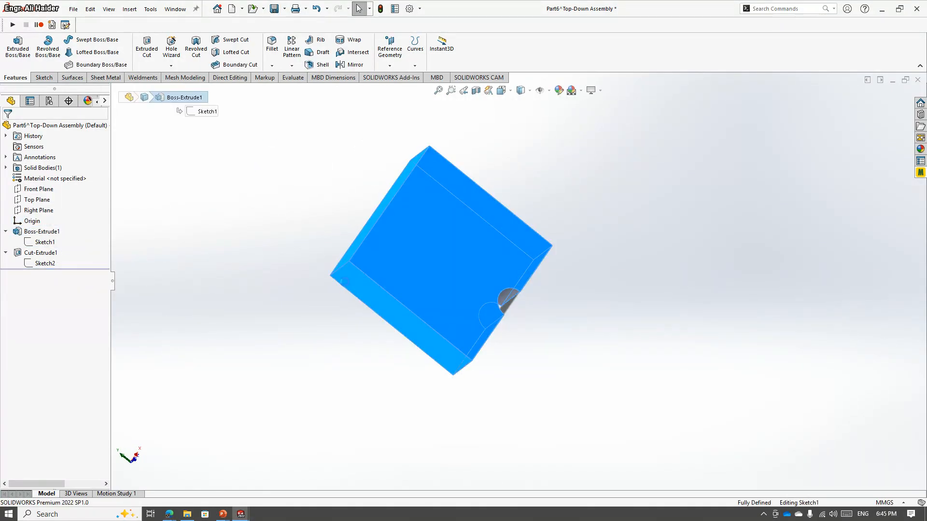
mouse_move(417, 402)
middle_mouse_down()
mouse_move(389, 327)
mouse_move(395, 335)
middle_mouse_up()
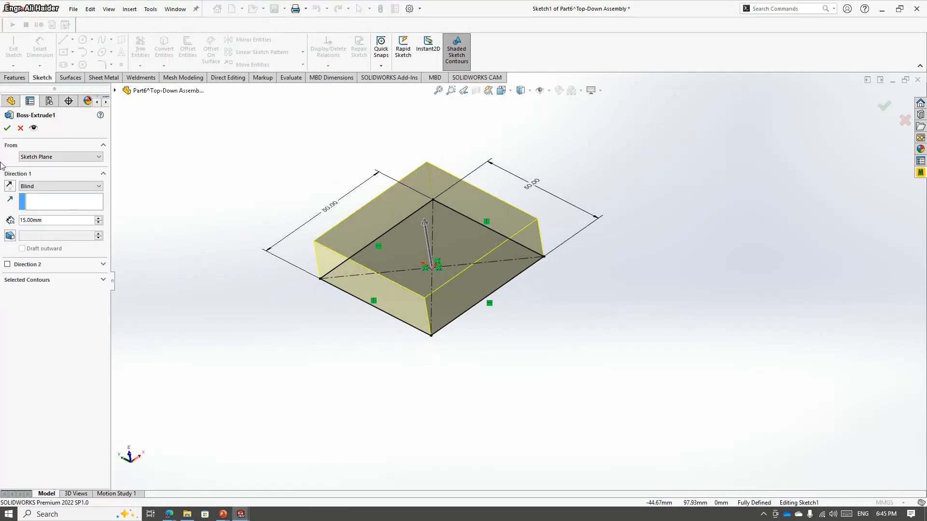
left_click(7, 128)
- Edit Sketch2 of Cut-Extrude1 and set the hole centre's distance from the plate's upper edge to 25 mm
left_click(40, 252)
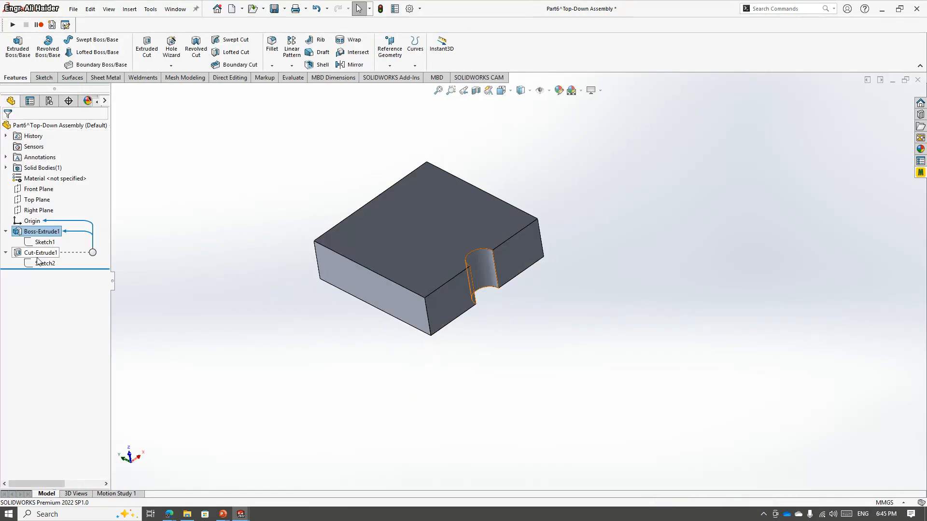
left_click(39, 264)
left_click(43, 232)
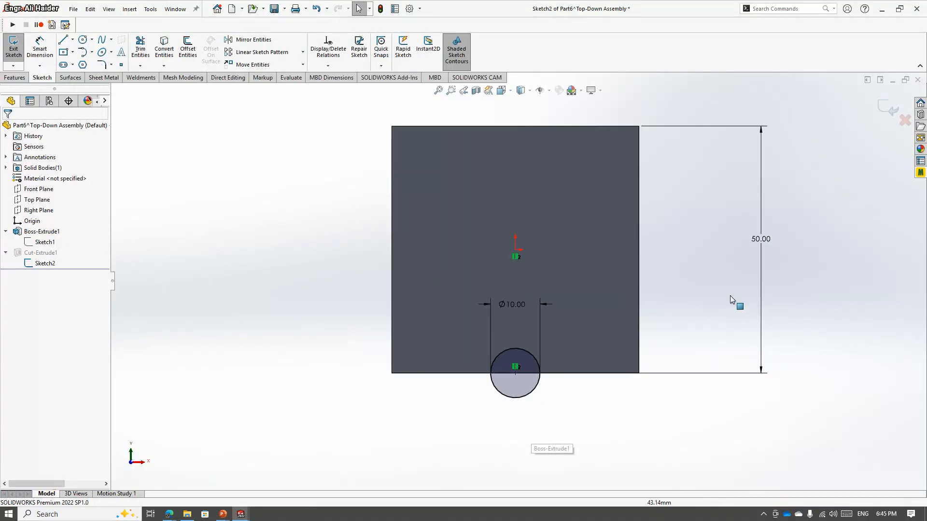
left_click(753, 241)
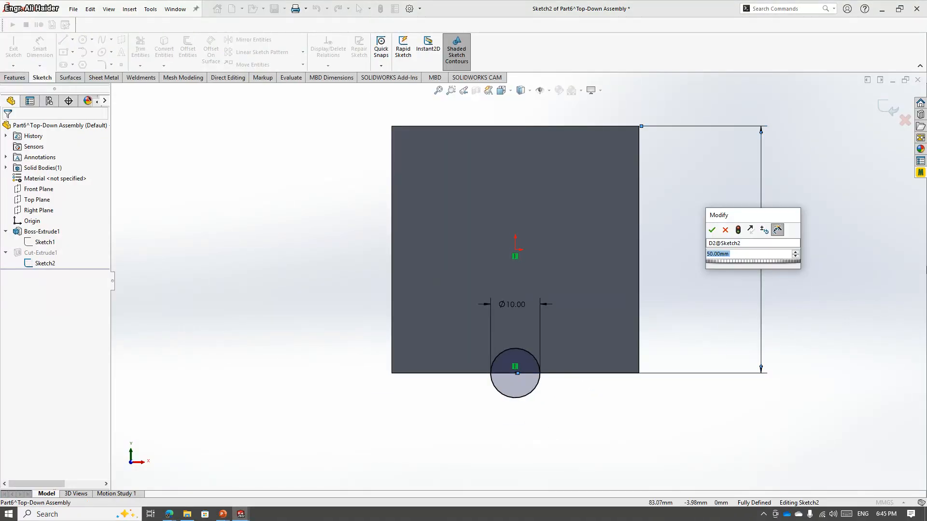
type("25")
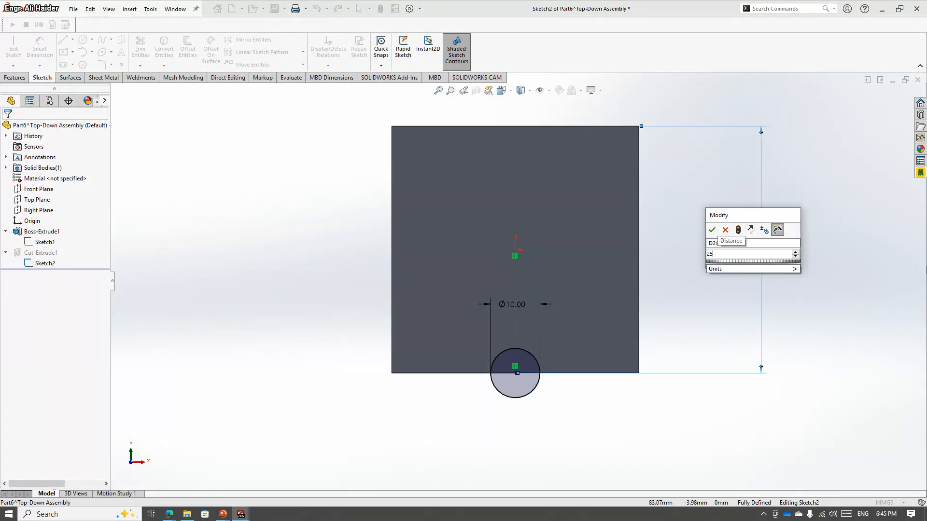
key("Return")
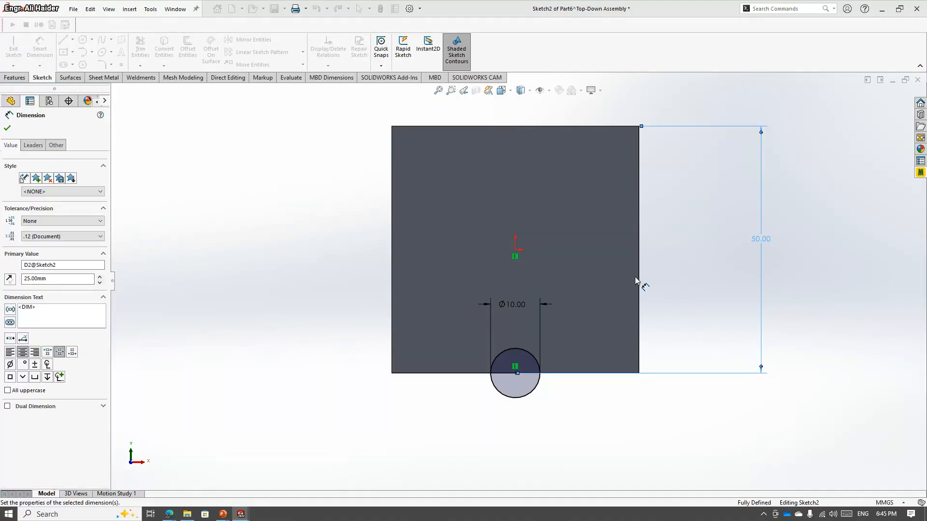
left_click(864, 142)
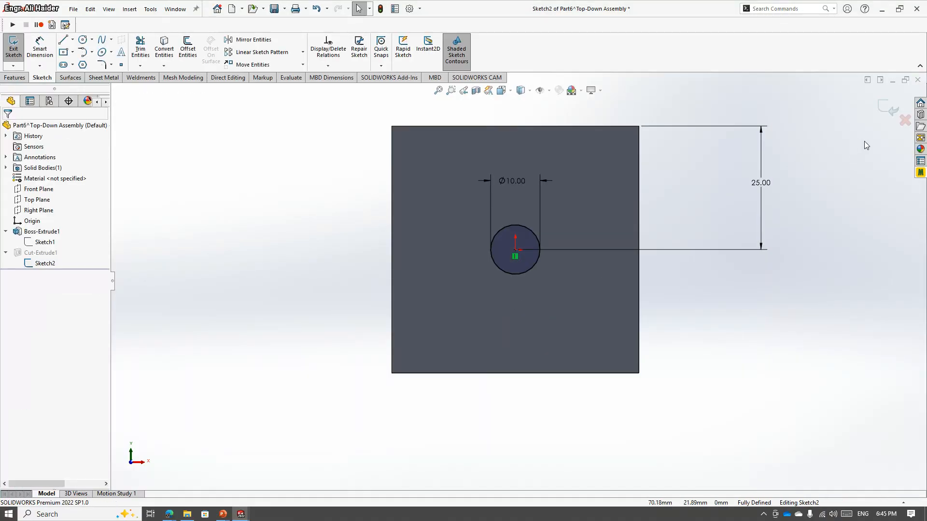
- Delete the hole's 25 mm position dimension and make the circle's centre coincident with the origin
left_click(764, 185)
key("Delete")
left_click(516, 251)
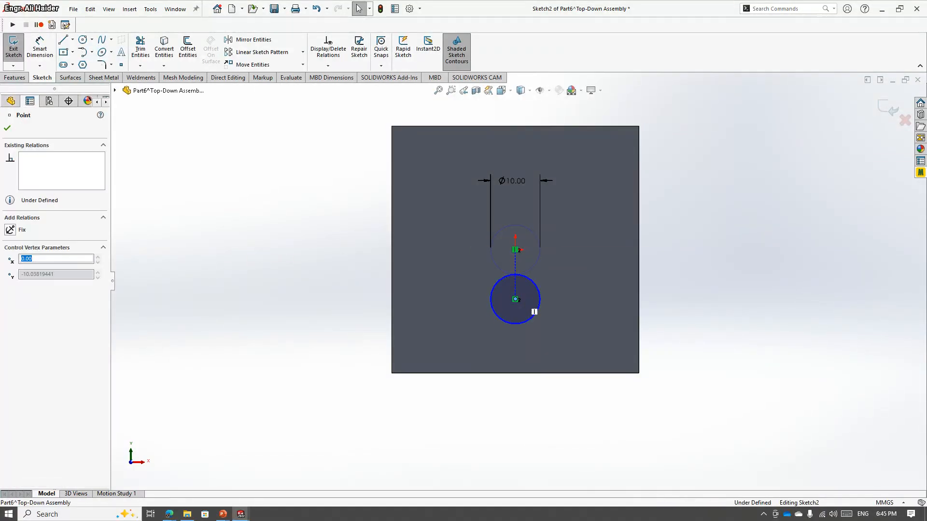
left_click(514, 251, "ctrl")
left_click(570, 208)
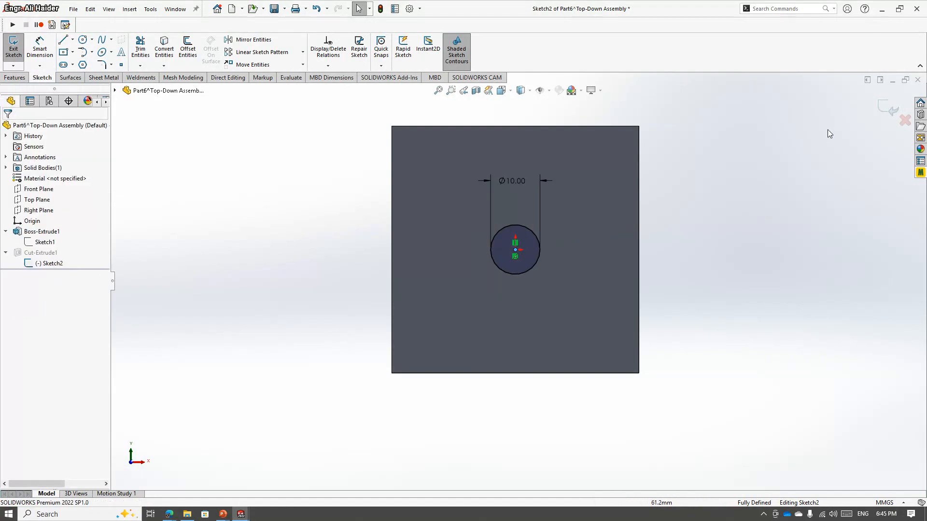
- Finish the hole sketch, return to the Top-Down Assembly and rebuild it with the changed Part6
left_click(877, 102)
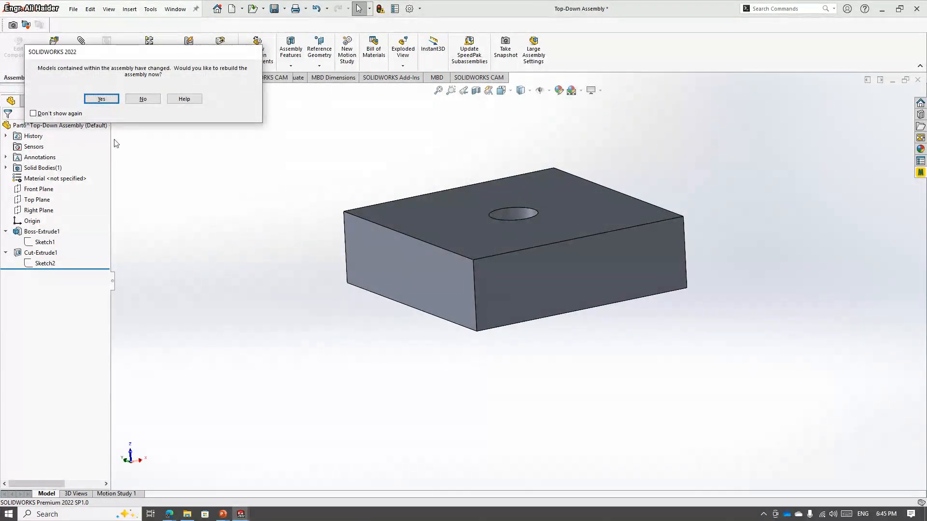
key("Return")
middle_click_drag(489, 277, 439, 166)
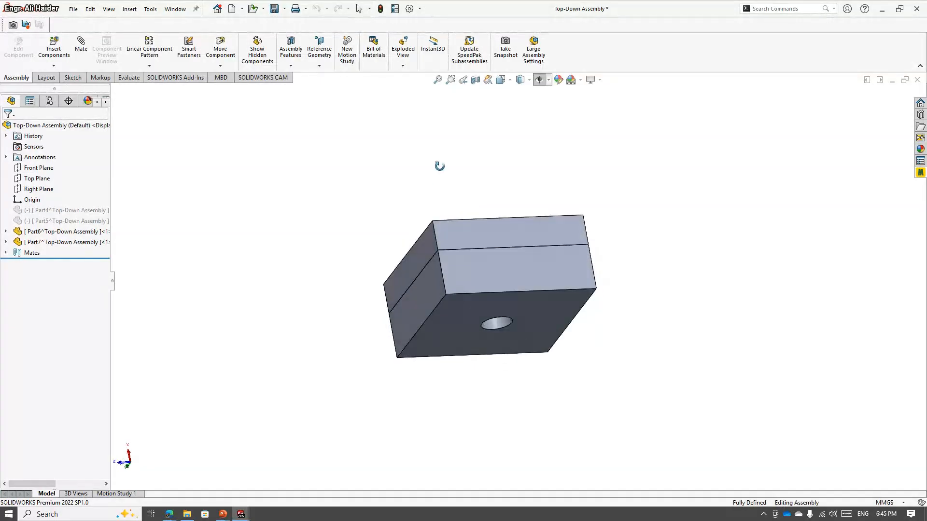
- Examine the rebuilt Top-Down Assembly in isometric view and the references of the upper plate, Part7
key("ctrl+7")
scroll(514, 265, "down", 4)
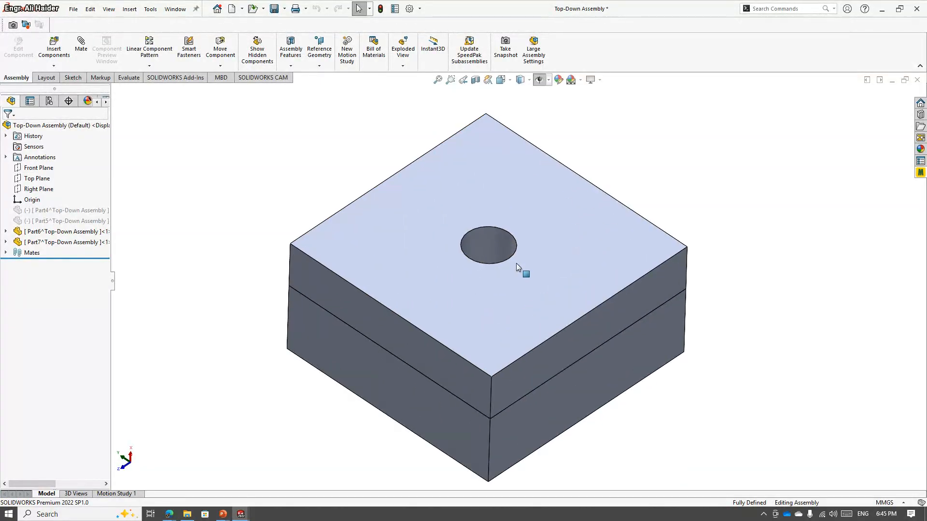
scroll(517, 266, "up", 4)
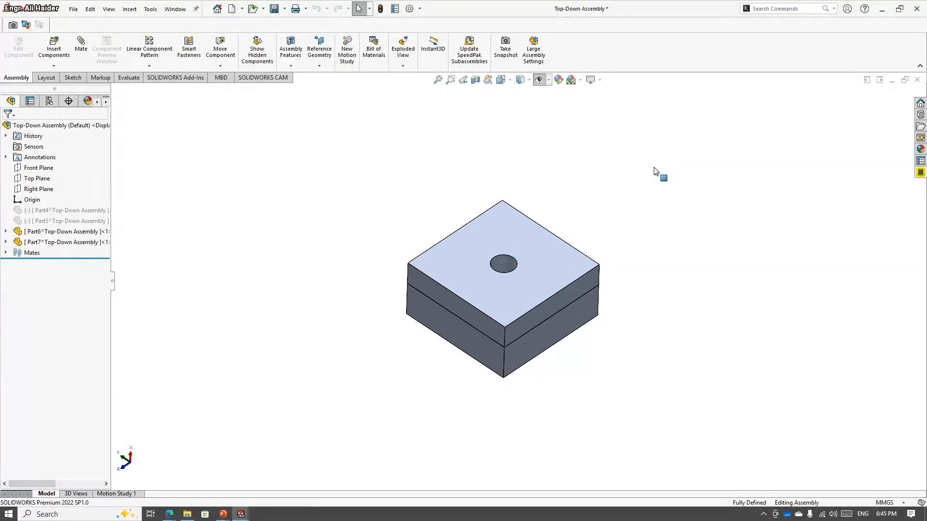
mouse_move(61, 245)
left_click(62, 244)
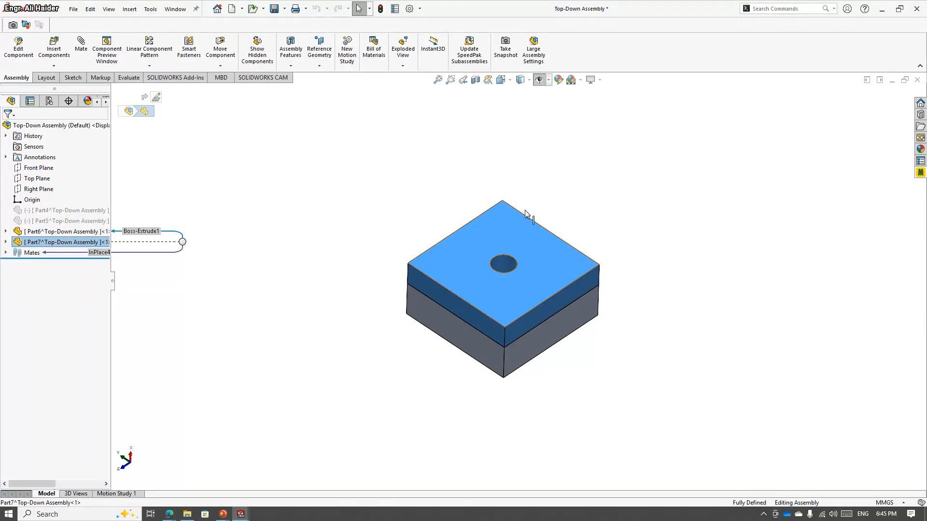
left_click(632, 316)
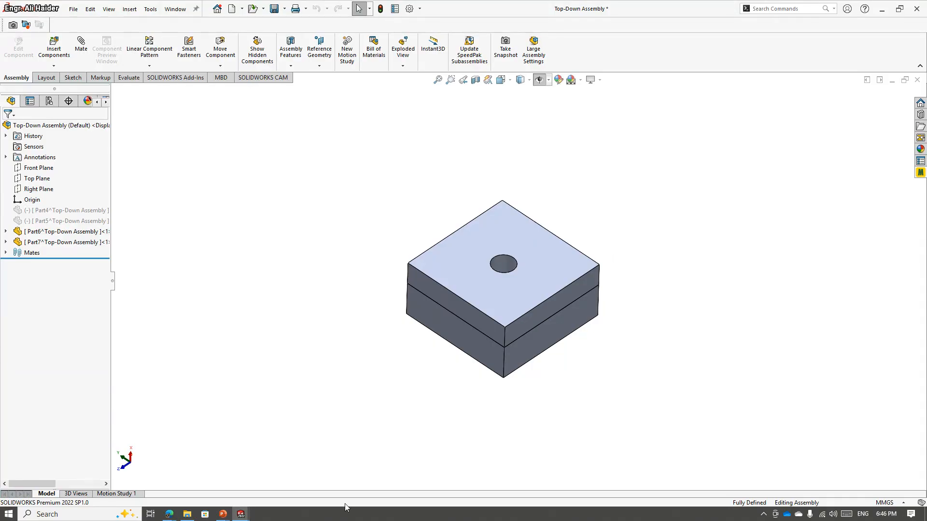
- Switch to the bottom-up assembly Assem4 and open its upper plate, Part9, in its own window
left_click(240, 515)
left_click(574, 478)
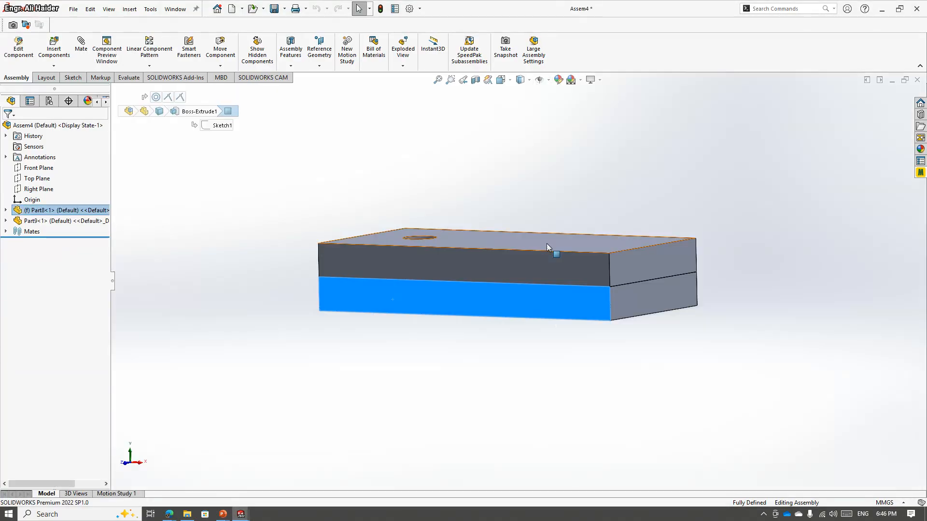
middle_click_drag(547, 243, 369, 327)
left_click(390, 228)
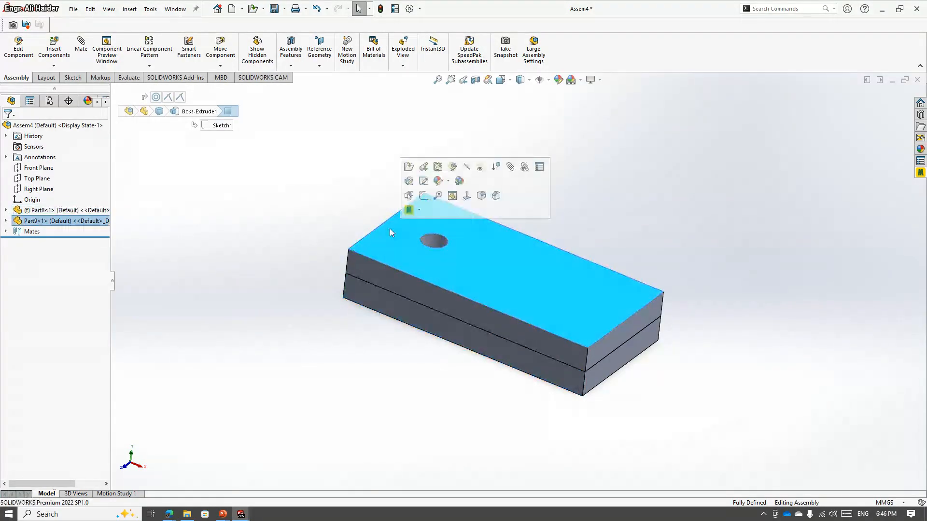
left_click(438, 167)
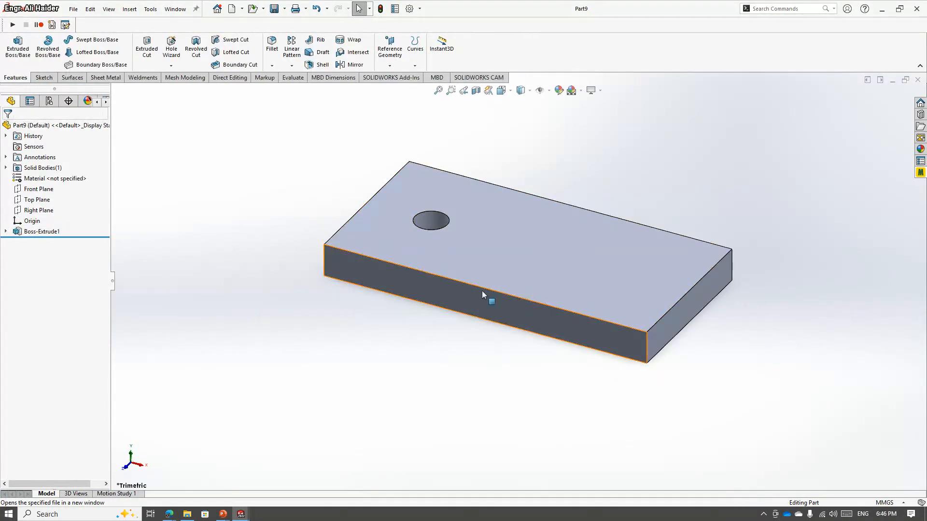
- Edit Sketch1 of Part9's Boss-Extrude1, set the plate's length to 50 mm and finish the sketch
left_click(449, 249)
left_click(5, 231)
left_click(29, 241)
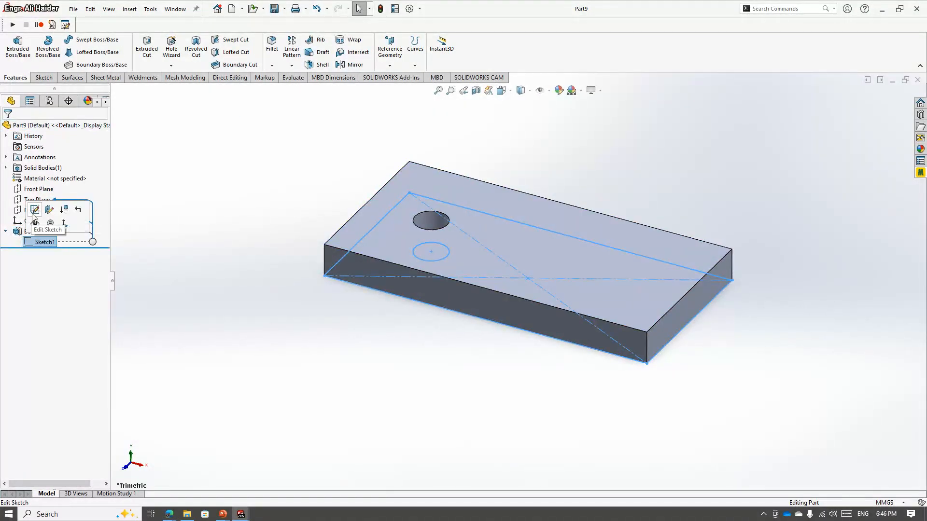
left_click(73, 211)
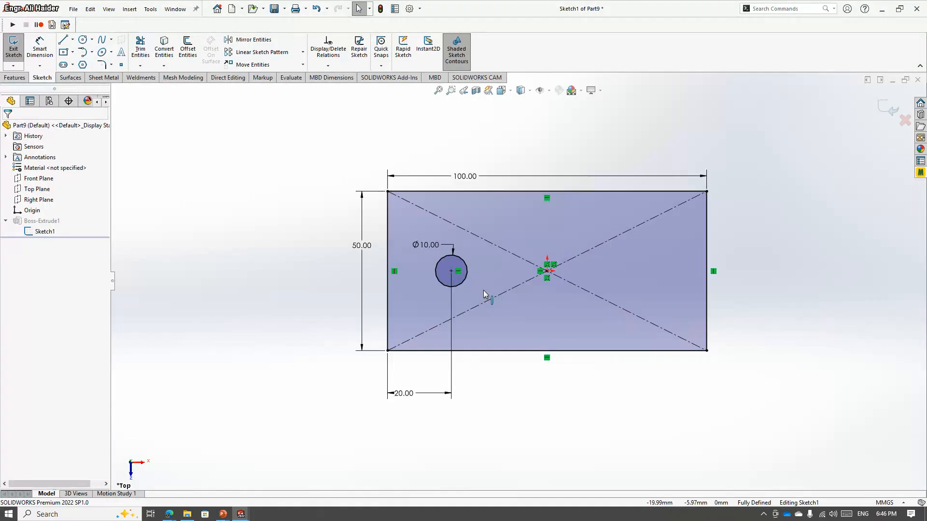
double_click(465, 176)
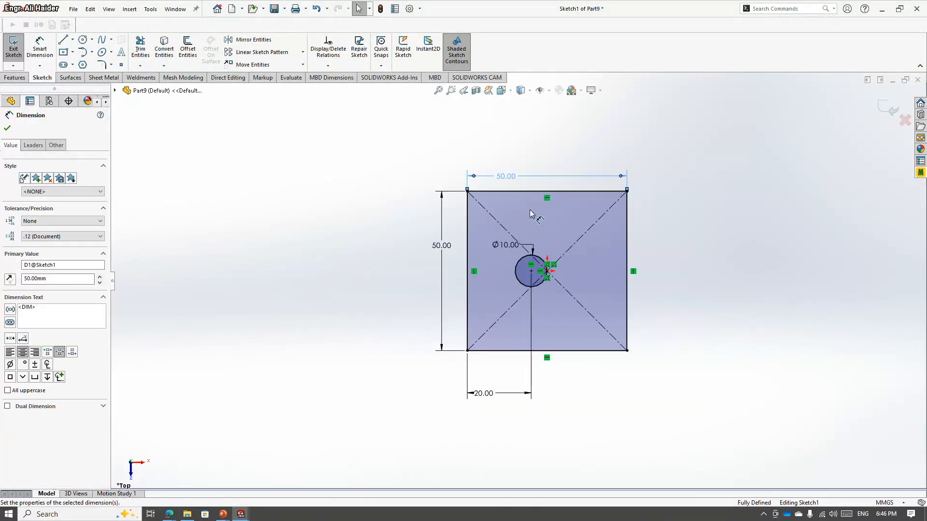
left_click(778, 246)
left_click(888, 109)
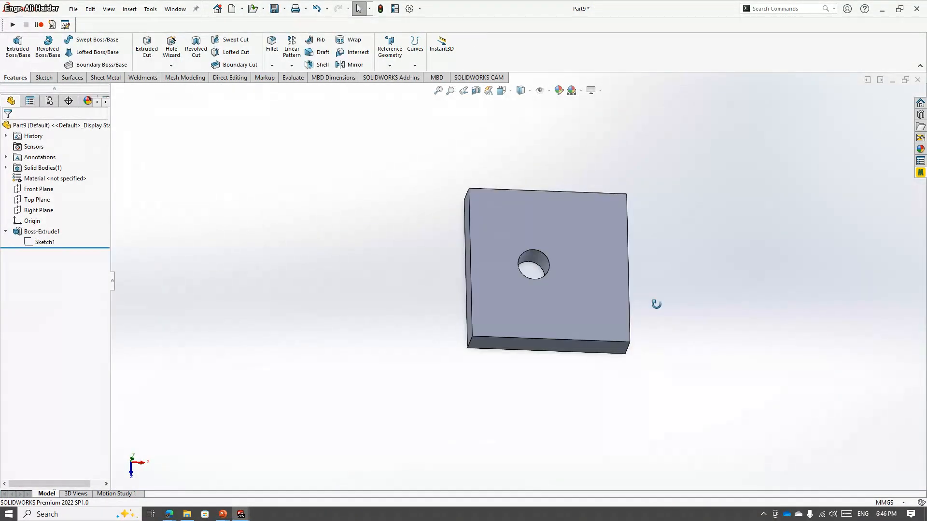
- Return to Assem4 and rebuild it with the shortened Part9
key("ctrl+Tab")
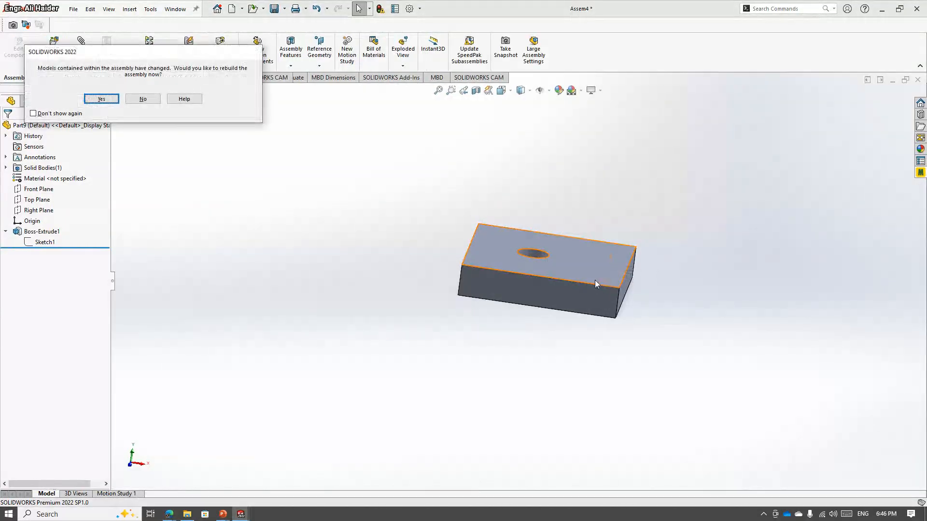
key("Return")
scroll(411, 250, "down", 1)
middle_click_drag(448, 267, 562, 311)
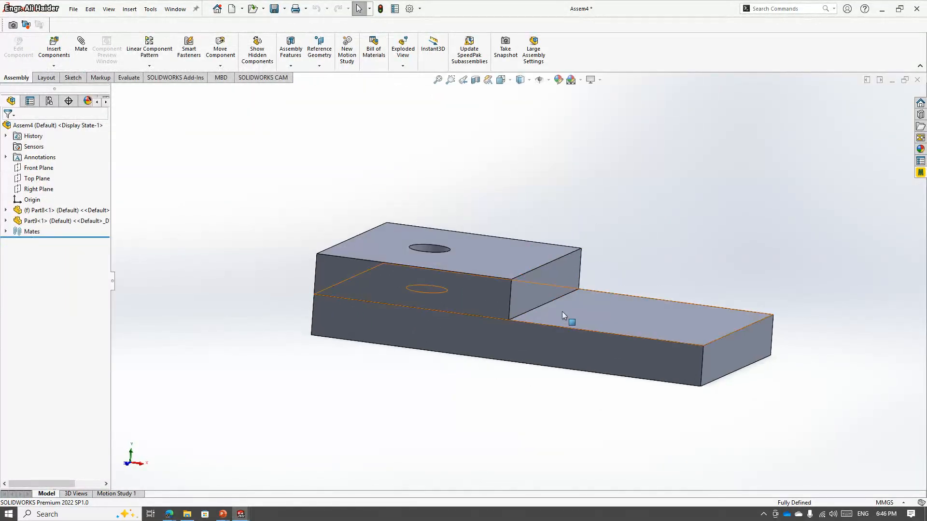
- Compare the end faces of the upper plate Part9 and the lower plate Part8 in Assem4
left_click(592, 335)
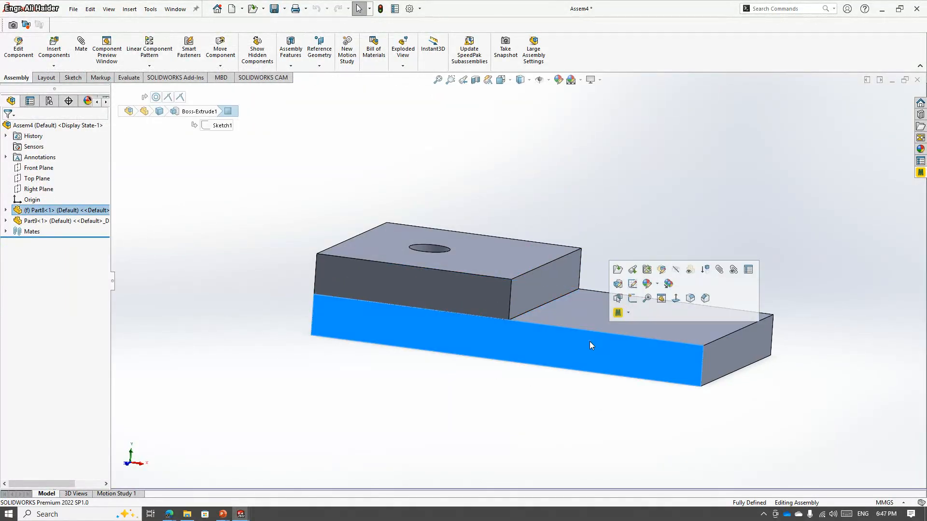
left_click(590, 207)
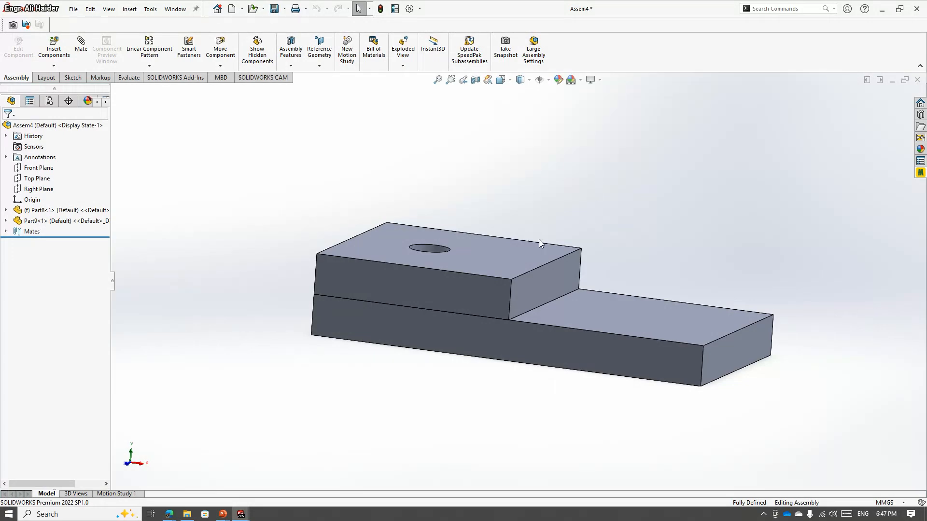
middle_click_drag(539, 239, 537, 271)
scroll(538, 272, "down", 2)
left_click(455, 234)
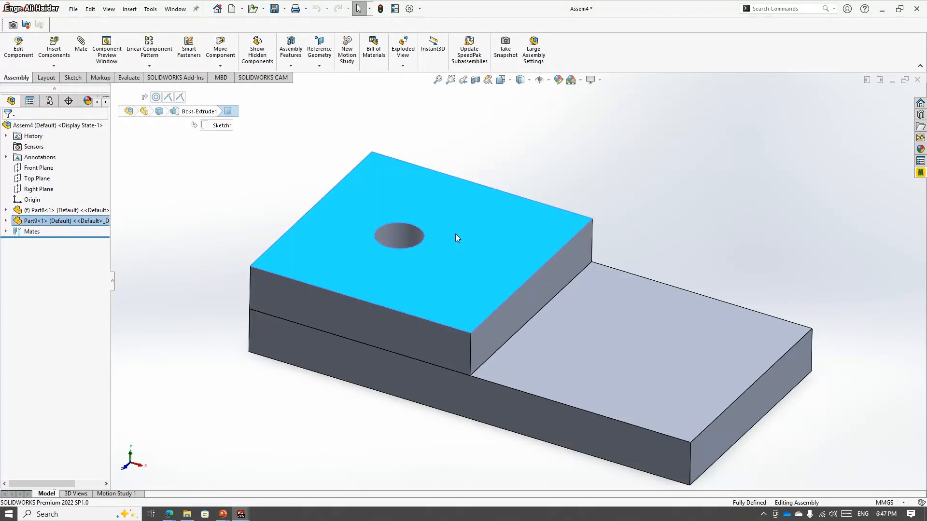
left_click(540, 295)
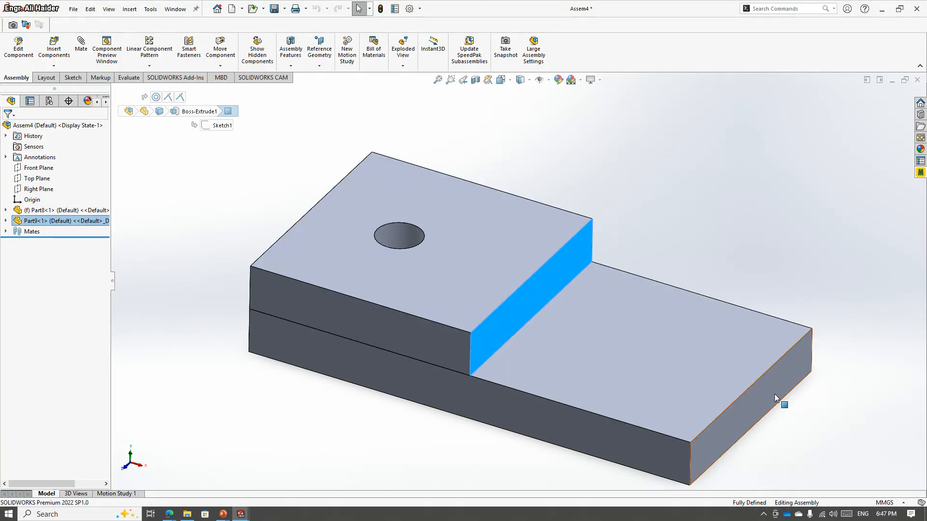
left_click(774, 391, "ctrl")
left_click(599, 242)
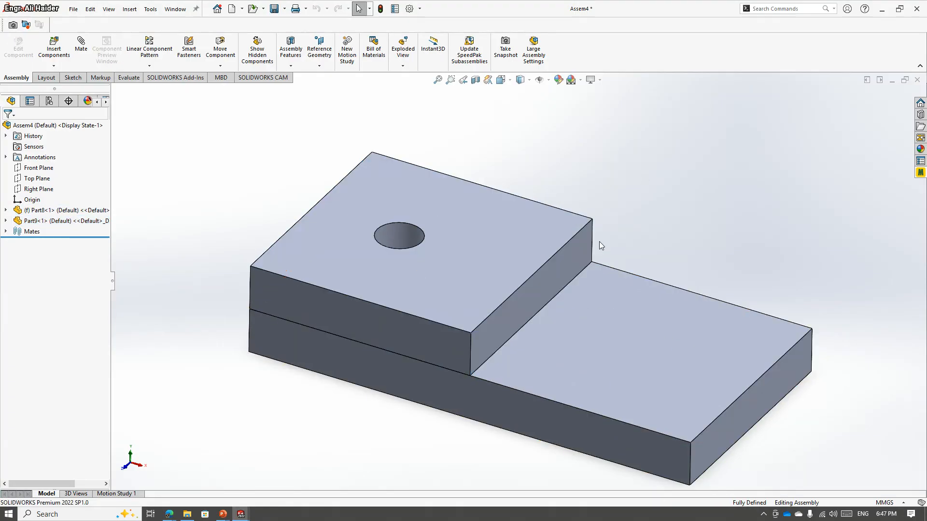
- Check Part9 in its own window, return to Assem4 and inspect the lower plate's end face and the hole
left_click(433, 199)
left_click(446, 177)
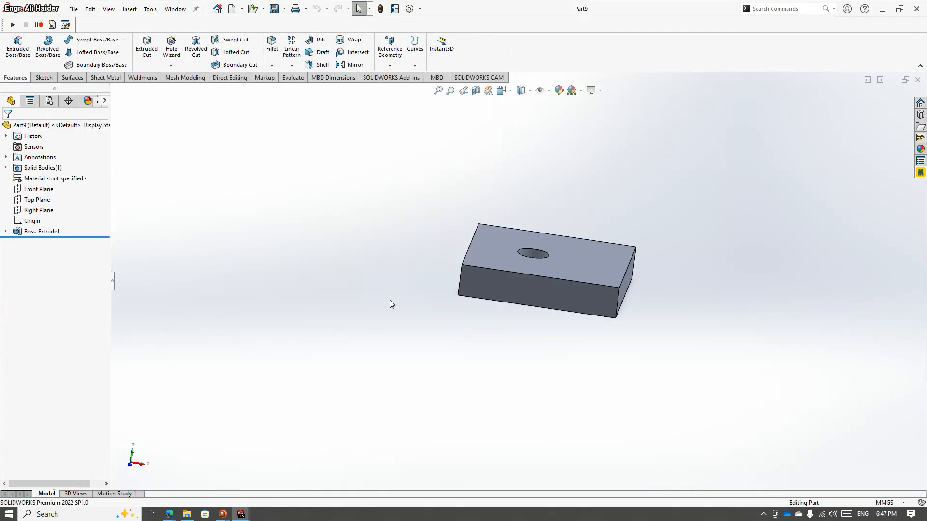
key("ctrl+Tab")
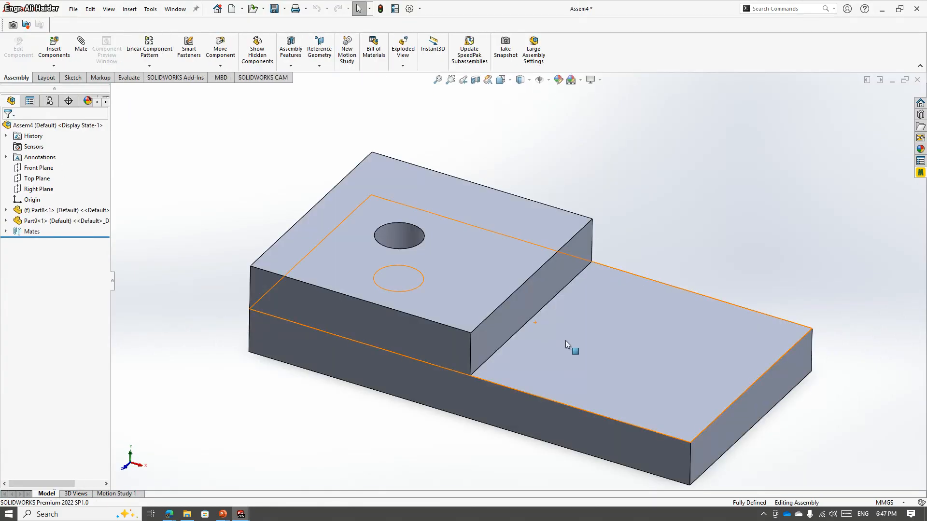
left_click(726, 436)
middle_click_drag(726, 435, 497, 447)
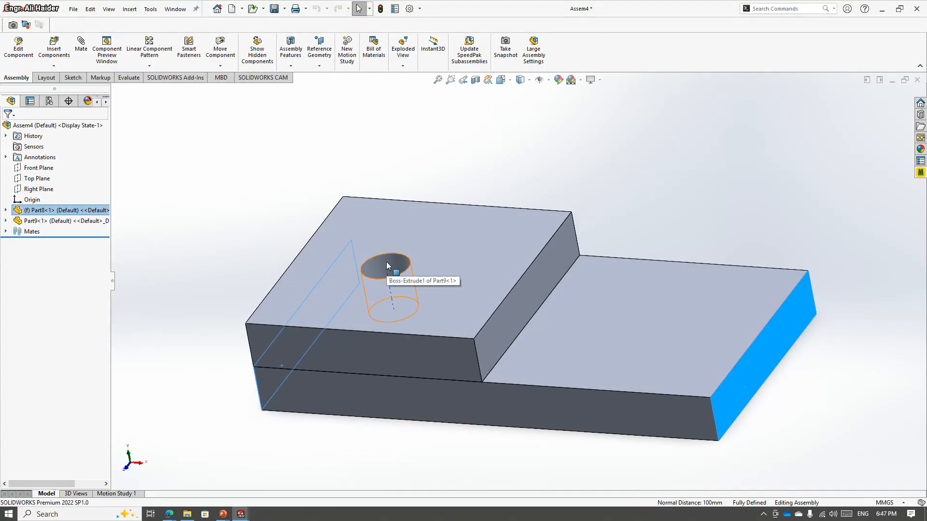
- Reopen Sketch1 of Part9 for editing and set the plate's length to 100 mm
key("ctrl+Tab")
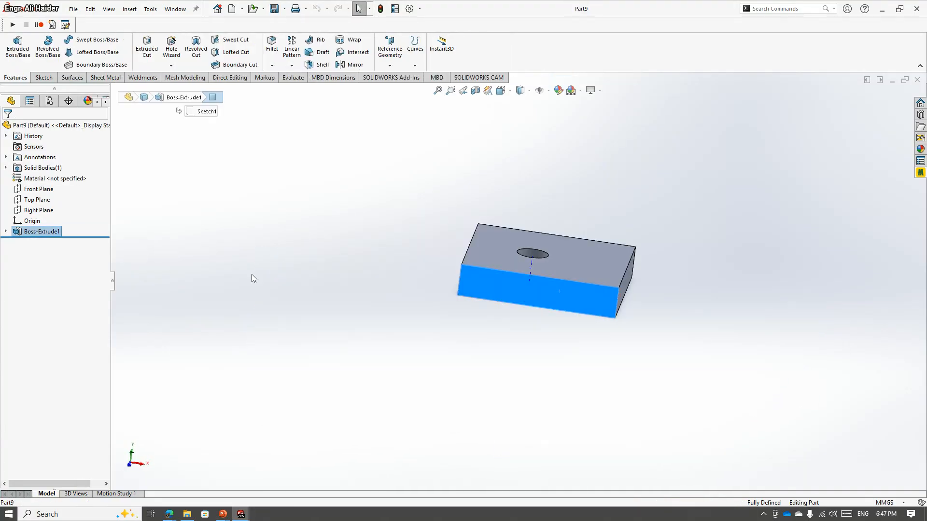
left_click(6, 232)
left_click(43, 242)
left_click(49, 214)
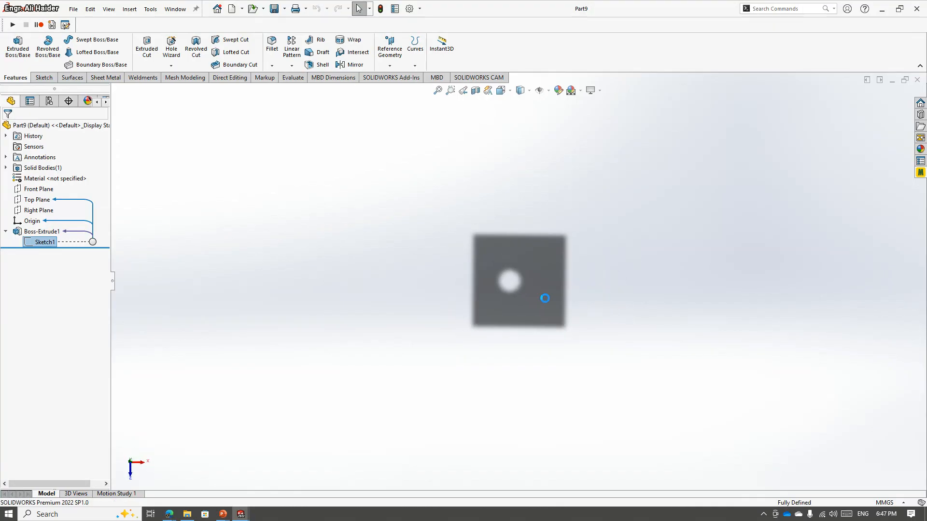
double_click(505, 222)
type("100")
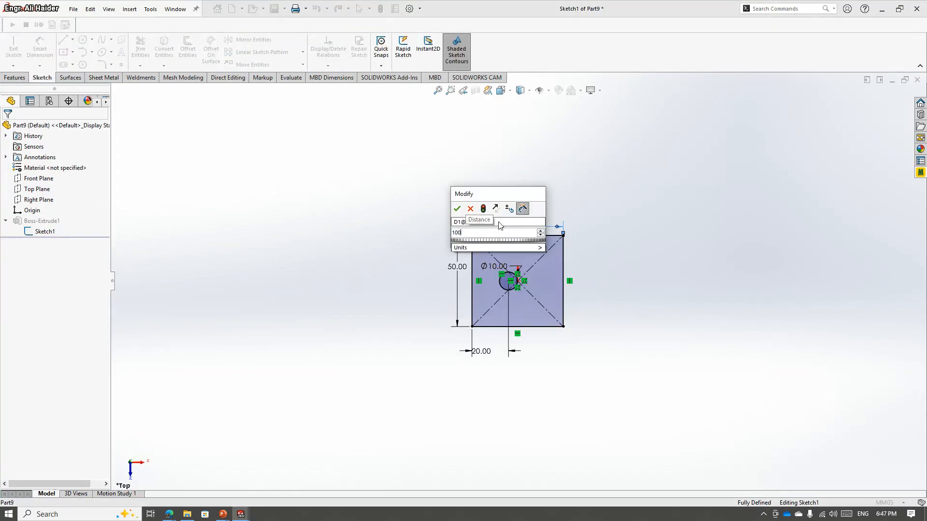
key("Return")
- Rebuild and save Part9, and update Assem4 with the changed plate
key("ctrl+s")
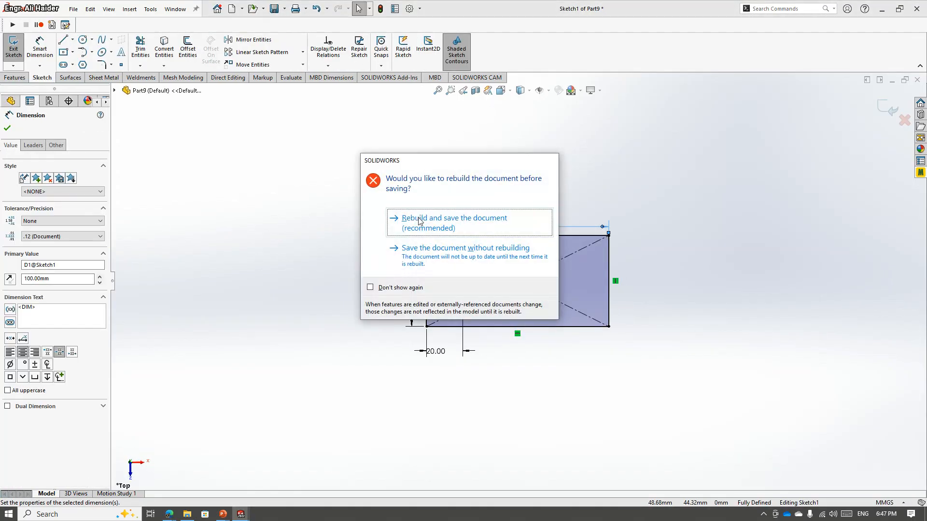
left_click(419, 219)
key("ctrl+Tab")
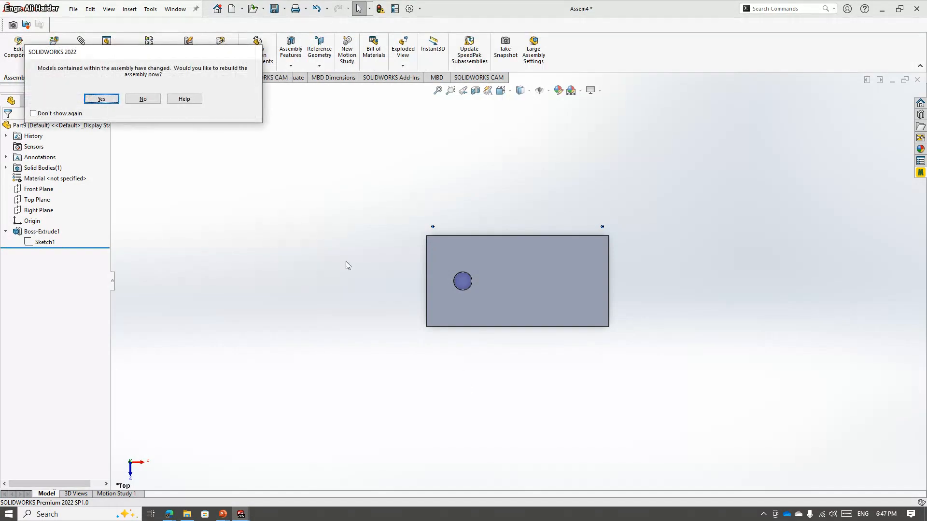
left_click(111, 102)
middle_click_drag(289, 291, 265, 258)
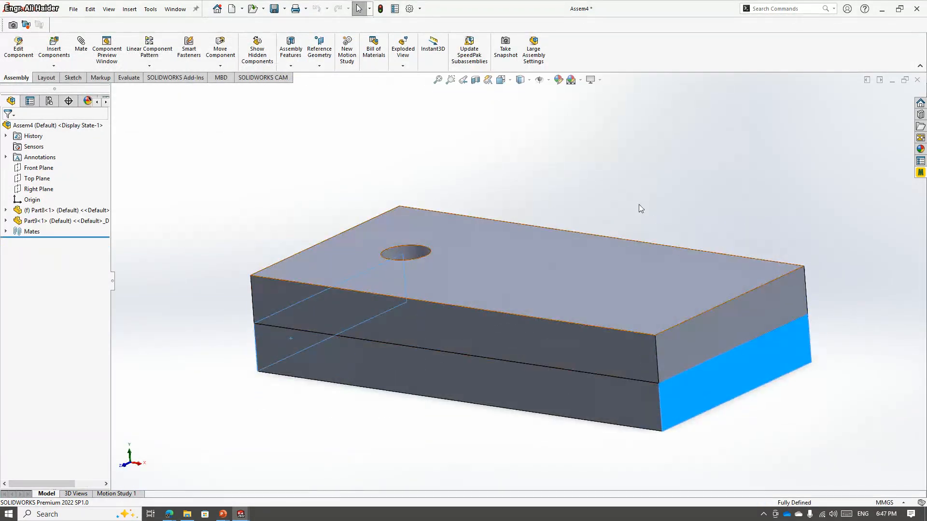
left_click(639, 204)
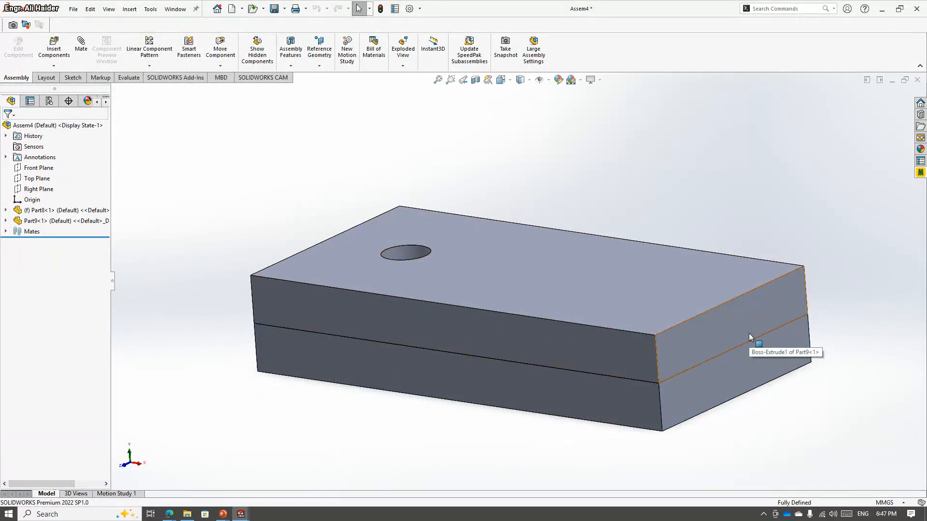
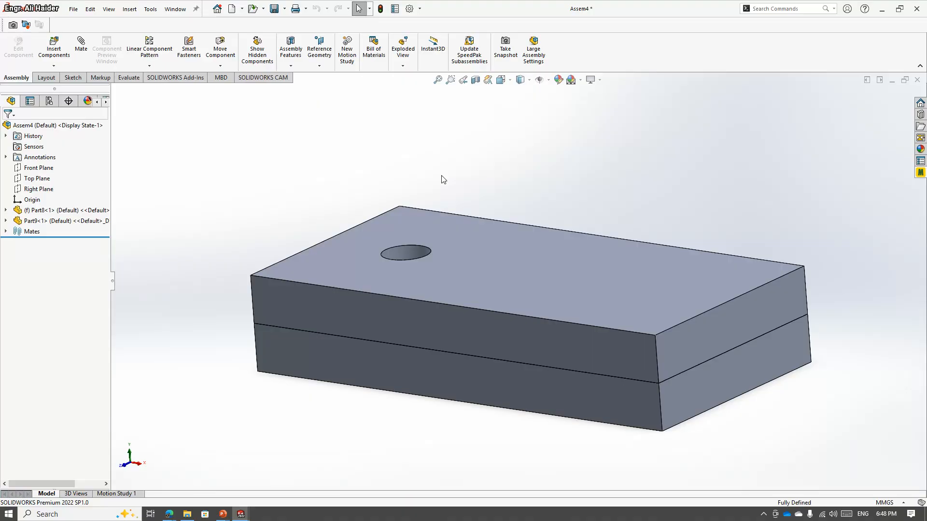
left_click(265, 360)
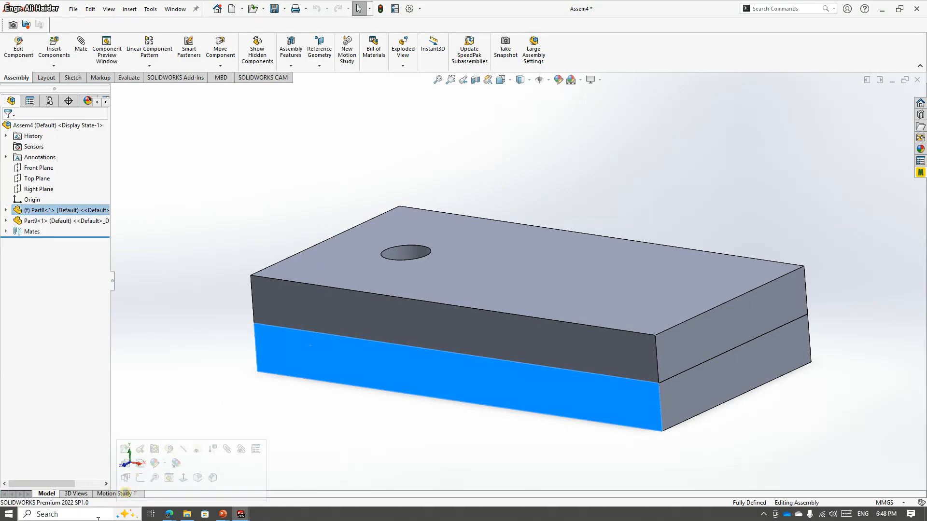
left_click(323, 278)
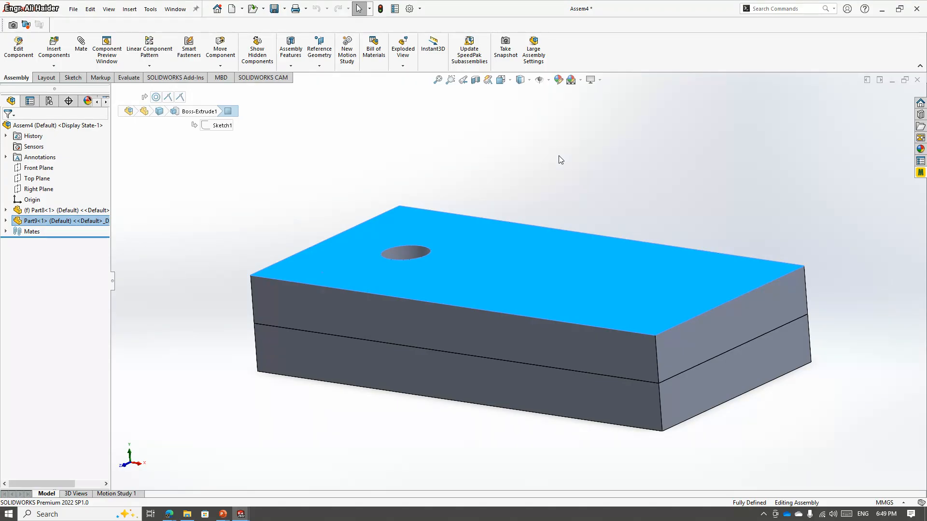
left_click(583, 229)
- Insert a new part into Assem4 and position it on the top face of the upper plate
middle_click_drag(631, 293, 534, 265)
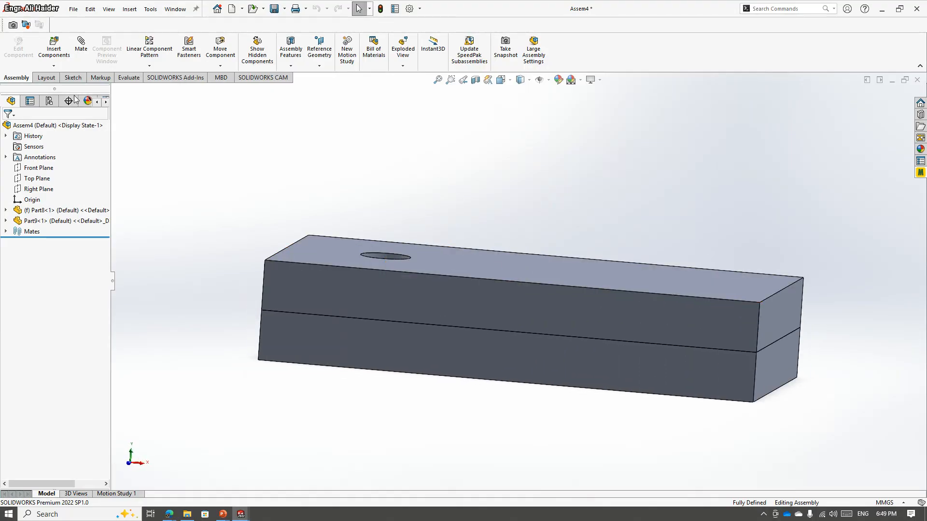
left_click(53, 65)
left_click(63, 89)
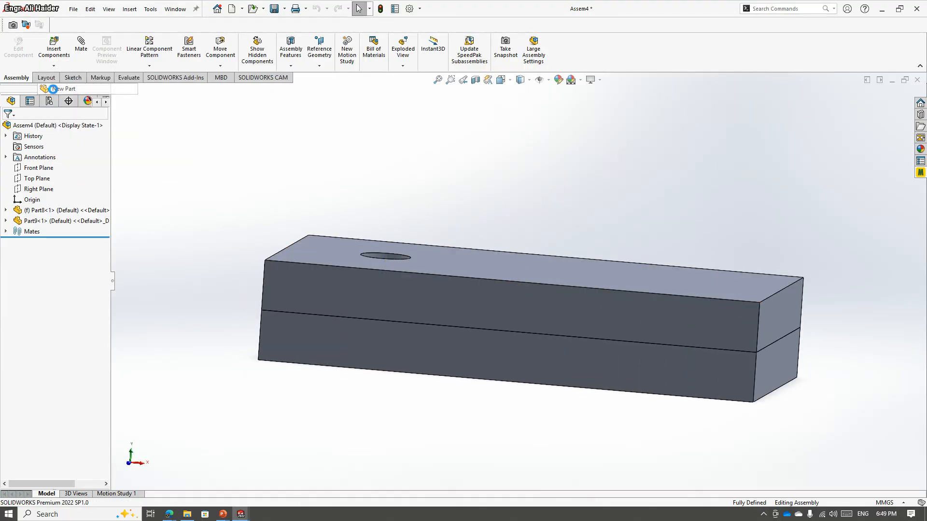
middle_click_drag(432, 173, 338, 218)
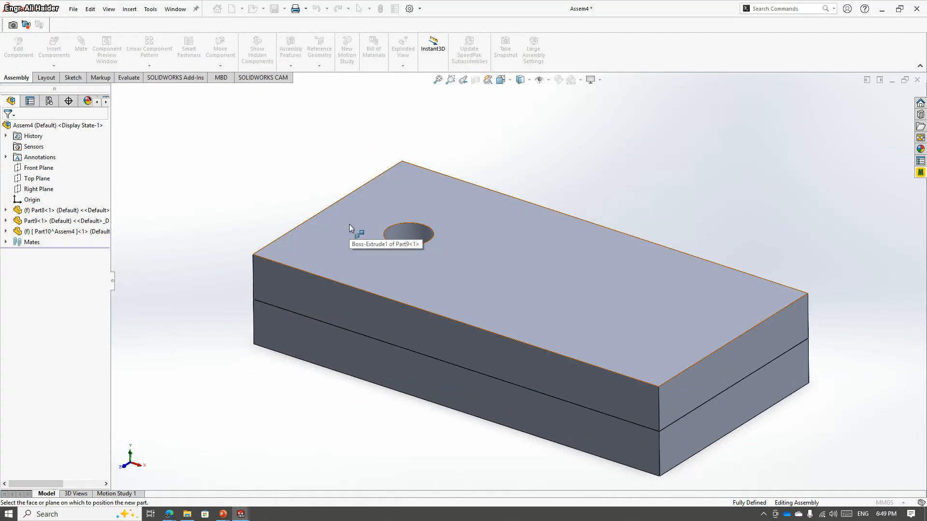
left_click(319, 233)
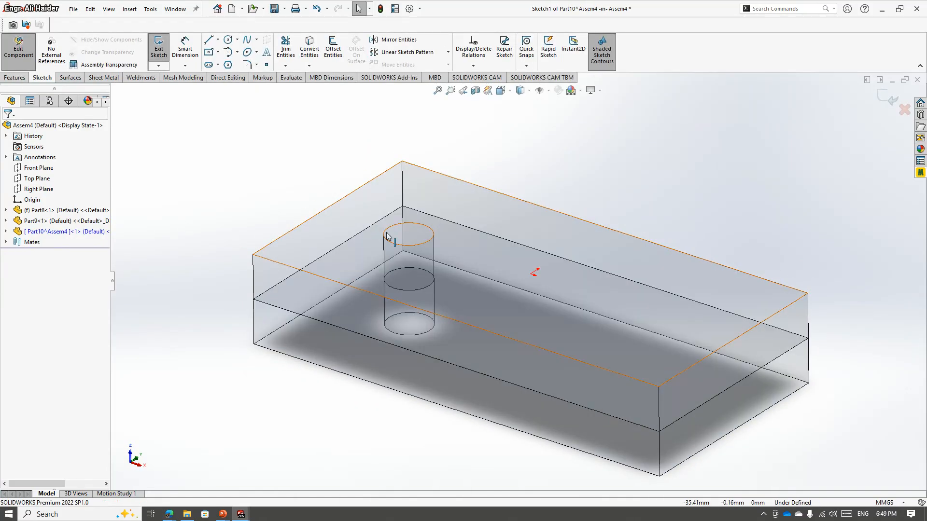
- Convert the circular hole edge on the upper plate's top face into the new part's sketch
left_click(335, 226)
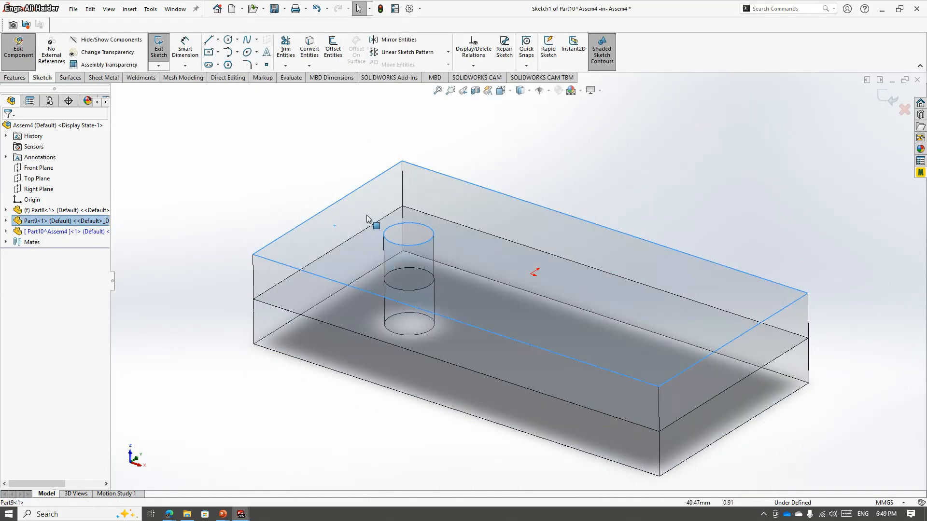
left_click(393, 212)
left_click(419, 229)
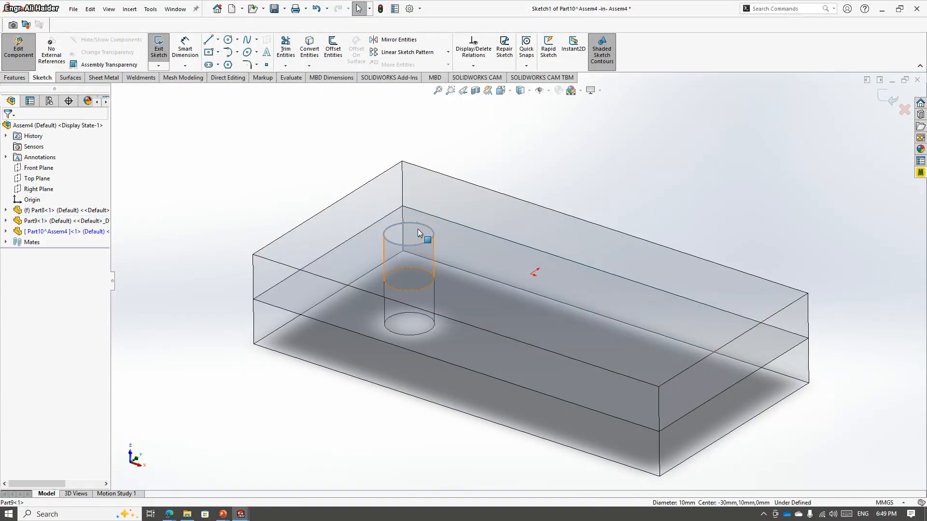
left_click(310, 48)
- Extrude the converted circle 20 mm downward through both plates to form a pin
left_click(14, 78)
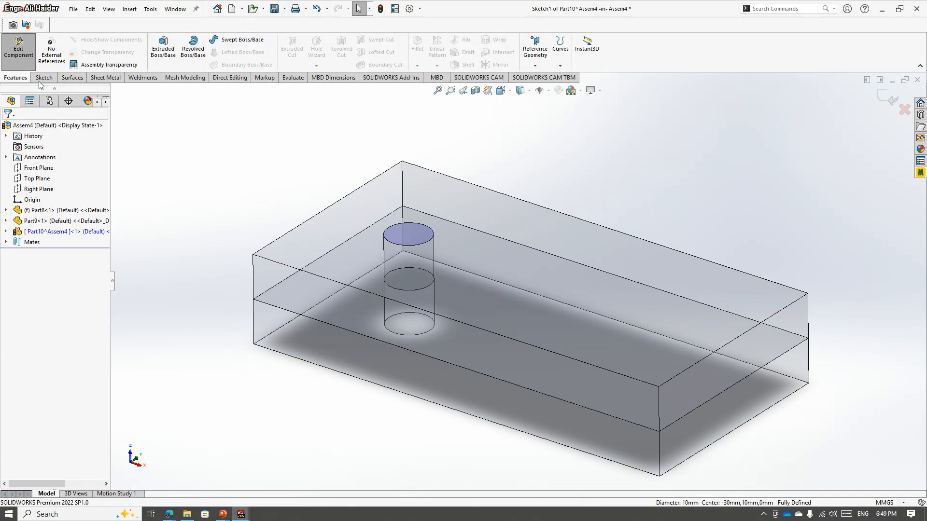
left_click(164, 48)
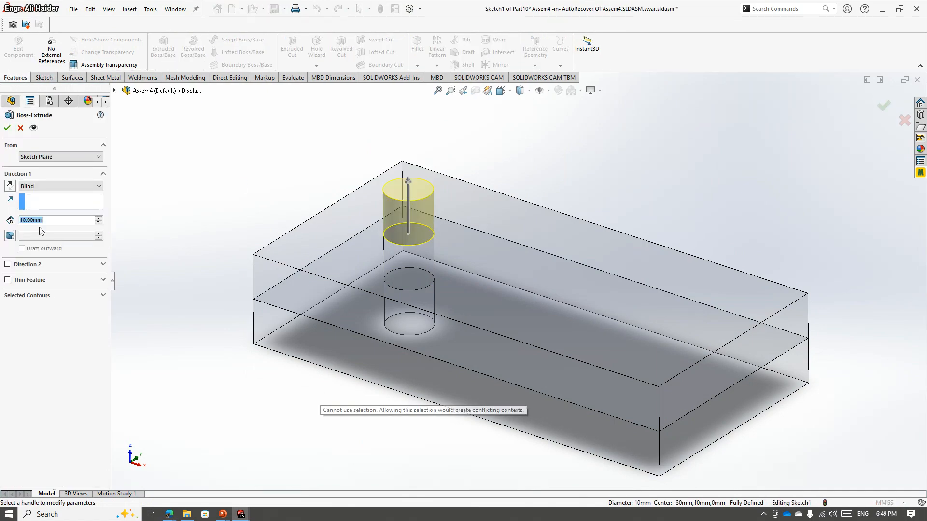
left_click(9, 186)
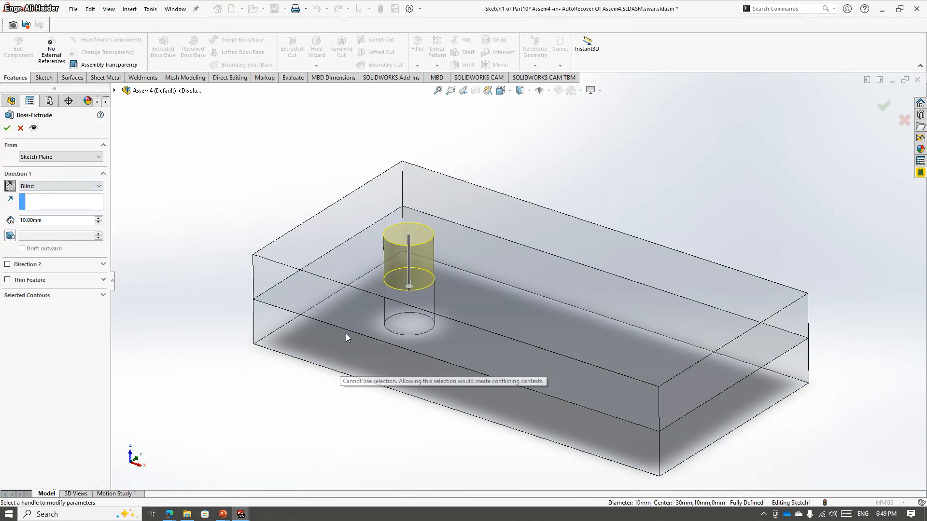
middle_click_drag(345, 335, 358, 289)
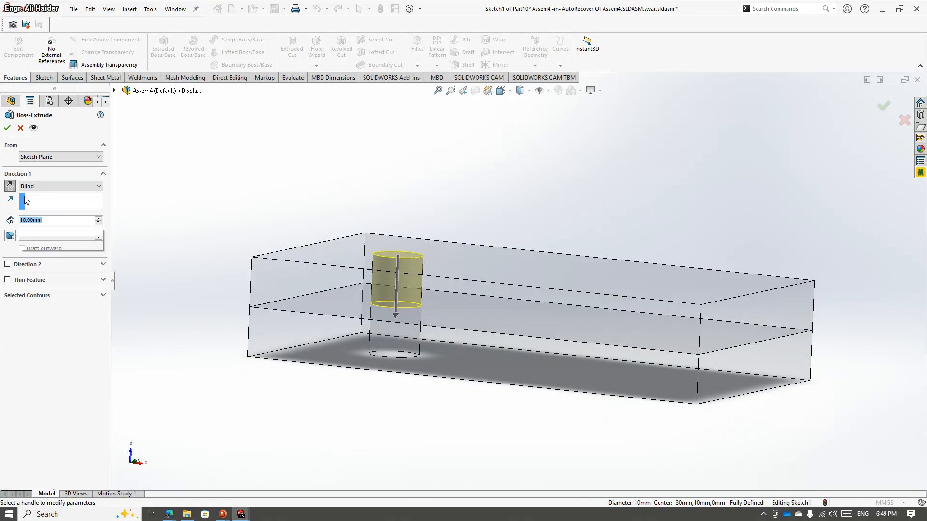
type("20")
key("Return")
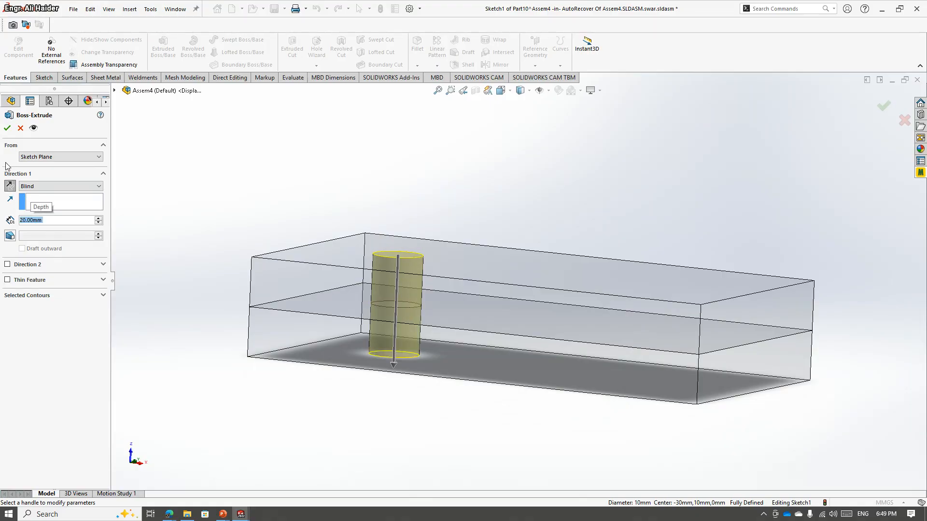
left_click(7, 128)
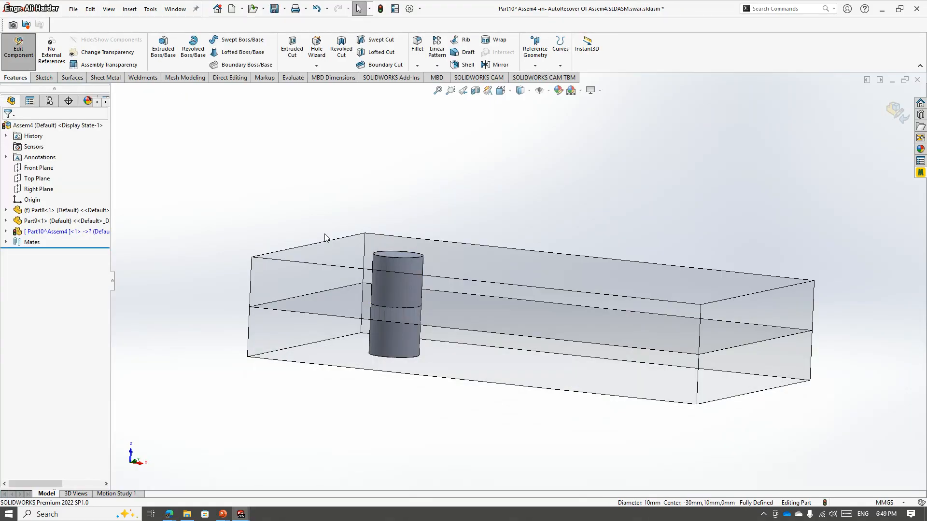
- Finish editing the pin part in context and check its top face in the plate's hole
left_click(894, 111)
middle_click_drag(464, 188, 450, 259)
scroll(428, 229, "down", 3)
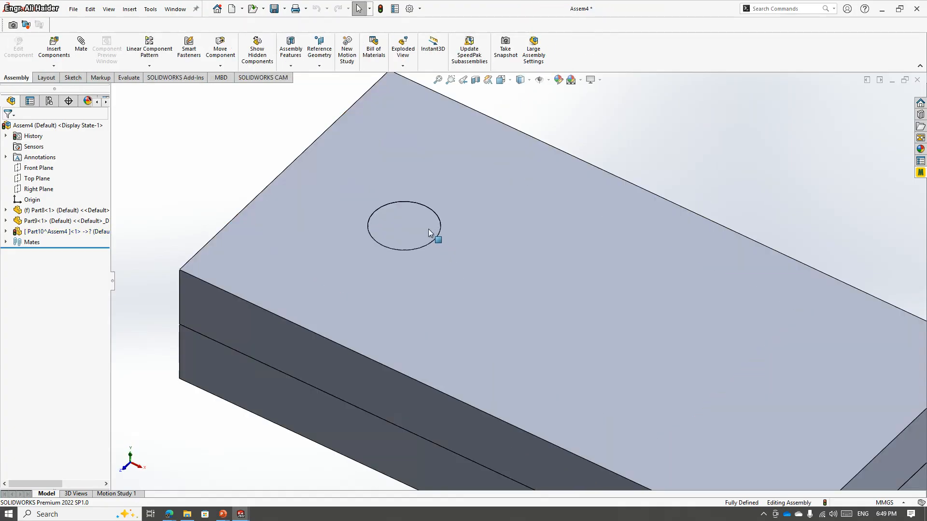
left_click(415, 234)
scroll(416, 246, "up", 3)
key("Escape")
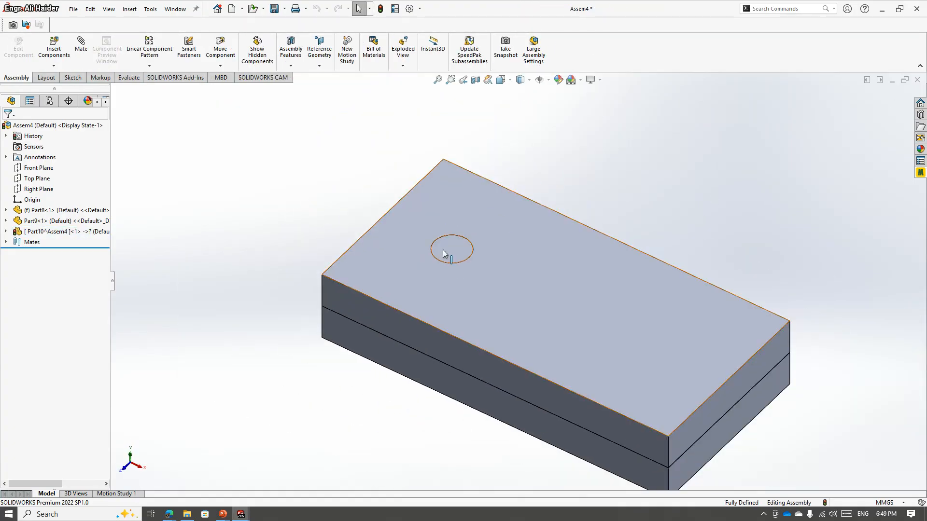
scroll(442, 250, "down", 4)
mouse_move(501, 261)
middle_mouse_down()
mouse_move(515, 226)
mouse_move(509, 245)
middle_mouse_up()
left_click(509, 245)
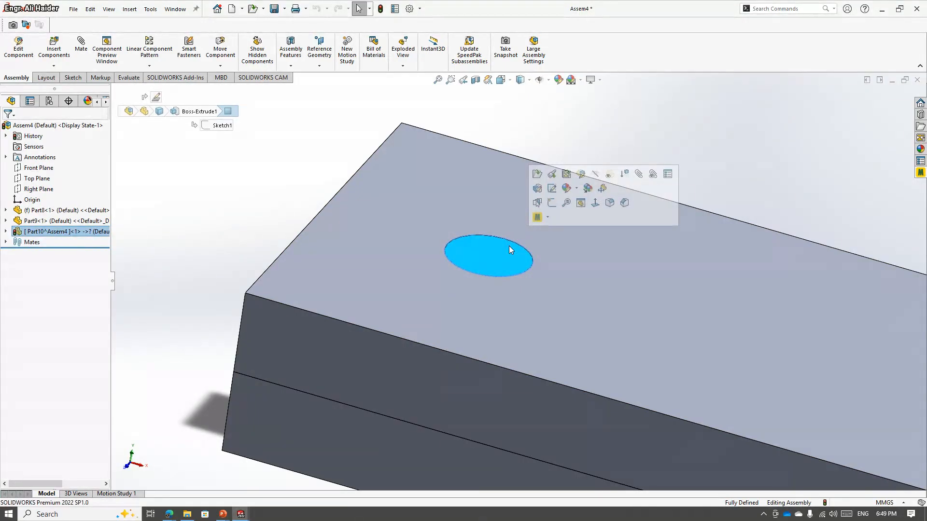
left_click(551, 202)
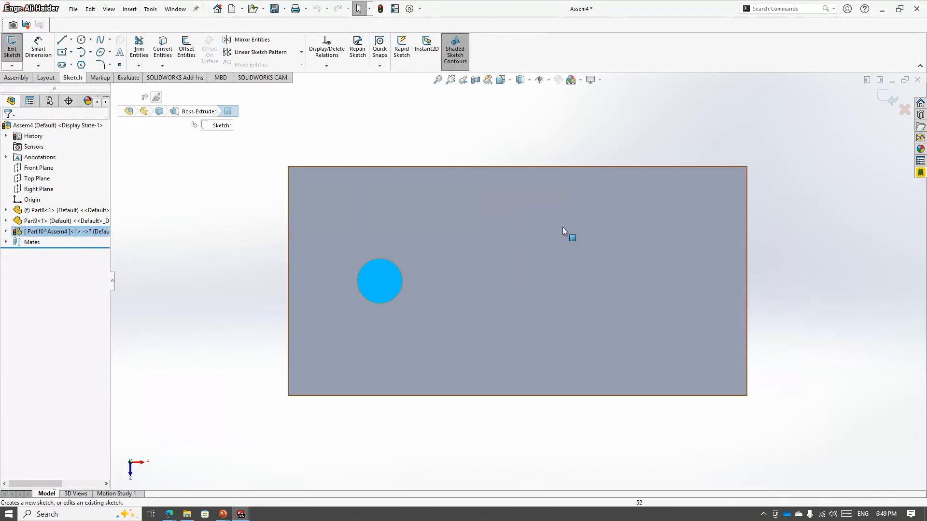
left_click(887, 108)
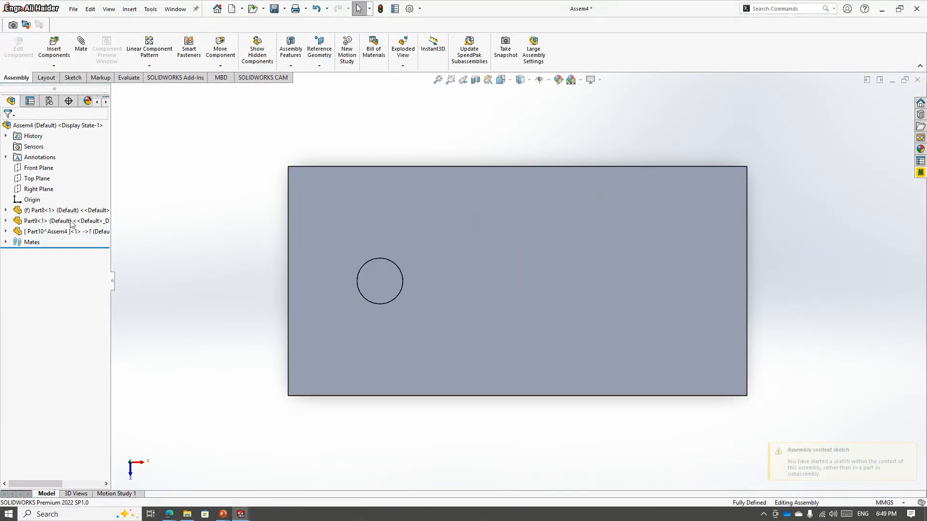
- Edit the pin part in context, start a sketch on its top face and offset its circular edge outward
left_click(5, 232)
right_click(38, 233)
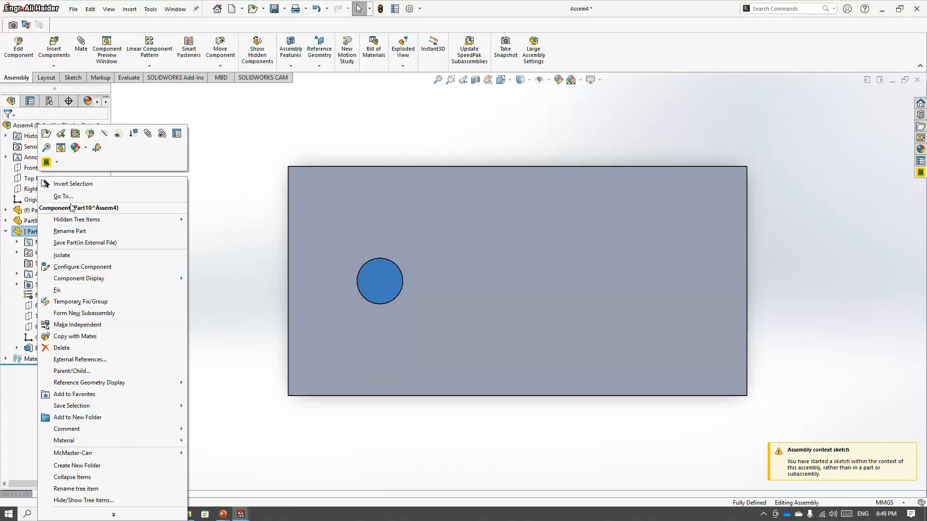
left_click(89, 134)
left_click(363, 284)
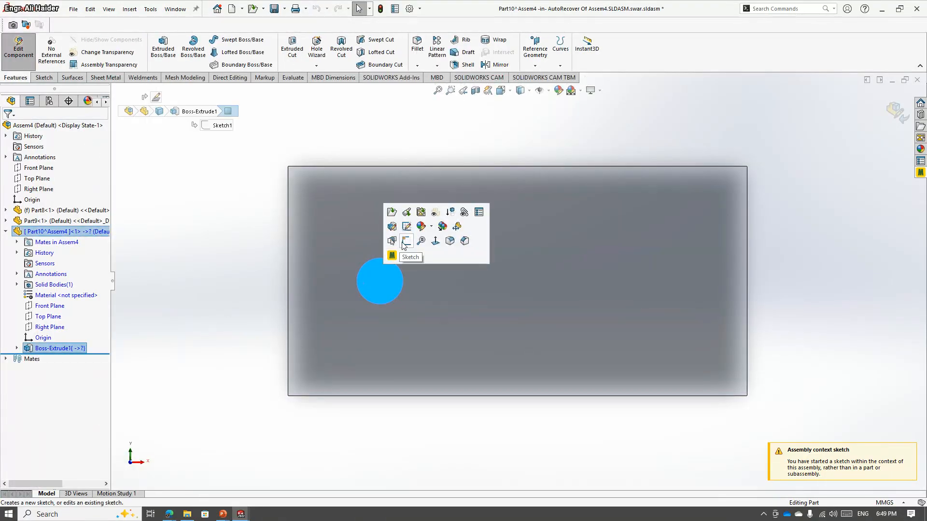
left_click(405, 241)
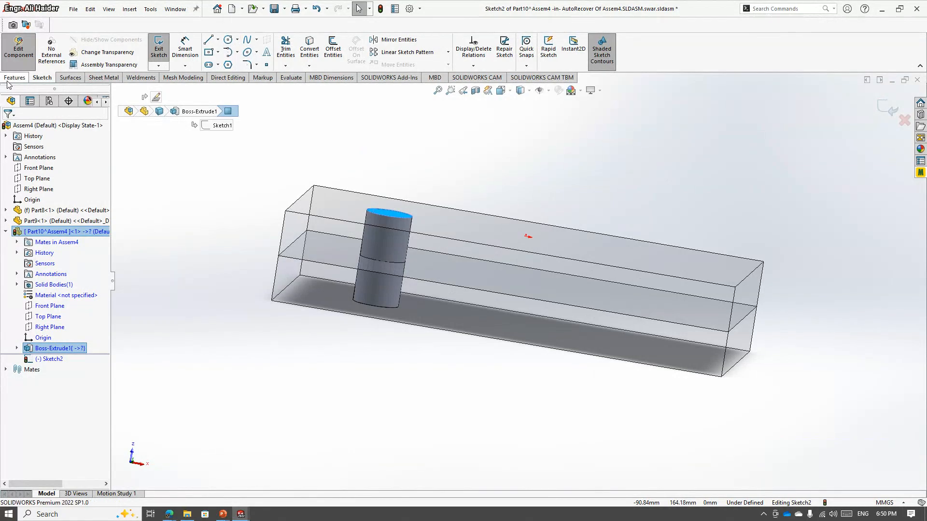
left_click(337, 55)
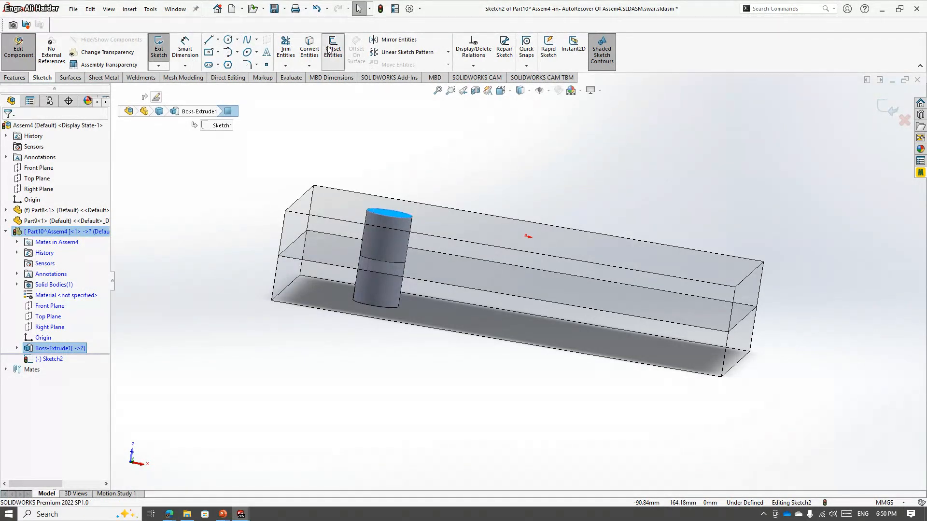
left_click(7, 128)
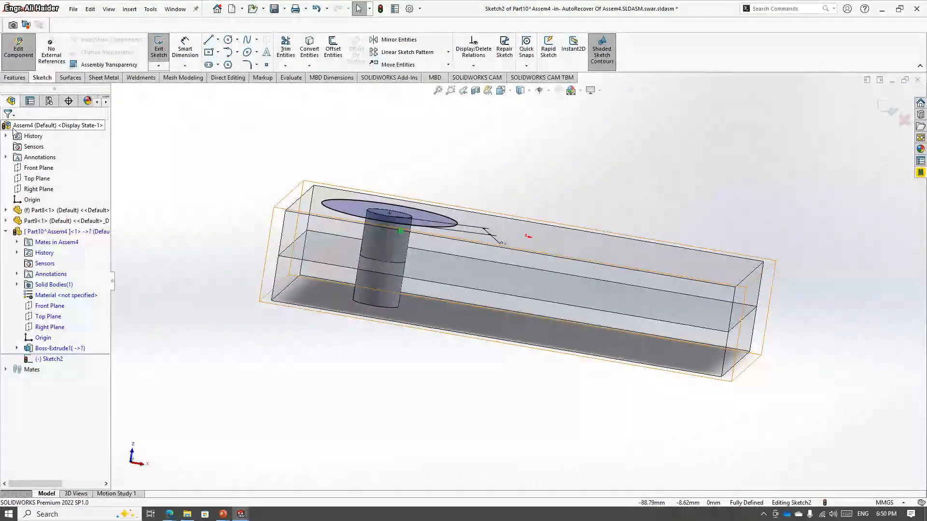
- Extrude the offset circle 5 mm upward as the pin's head and return to editing the assembly
left_click(16, 77)
left_click(163, 49)
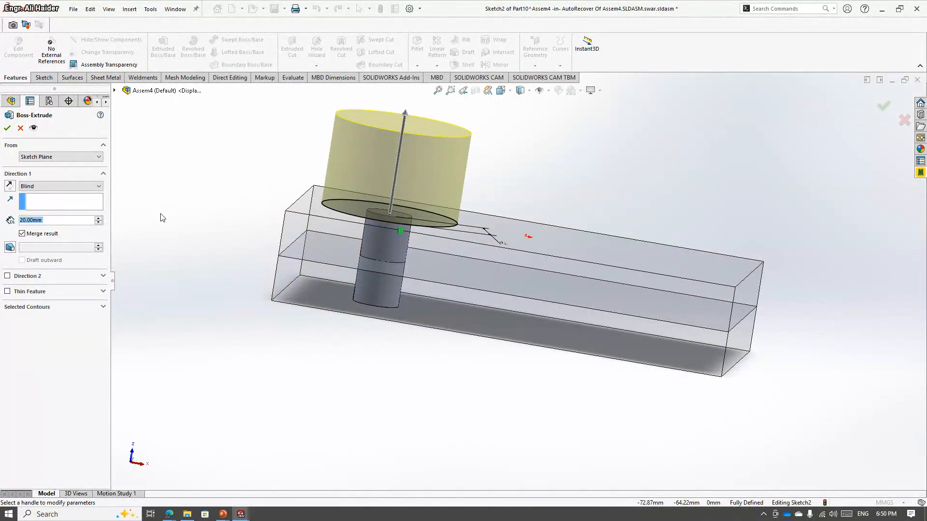
type("5")
key("Return")
key("Return")
scroll(449, 205, "up", 2)
middle_click_drag(449, 206, 563, 268)
left_click(896, 112)
scroll(435, 247, "down", 2)
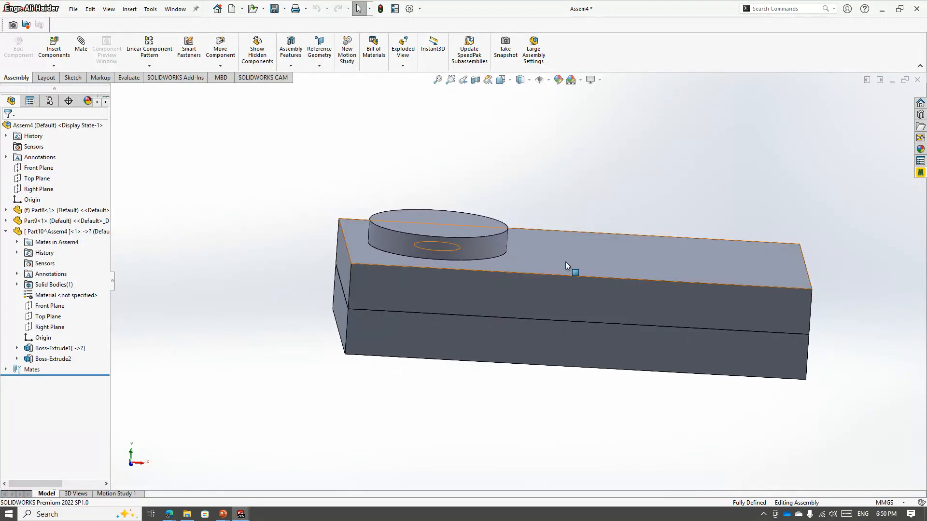
- Examine the plates' outer faces and the pin's head from different angles
left_click(565, 262)
left_click(573, 350)
left_click(575, 301)
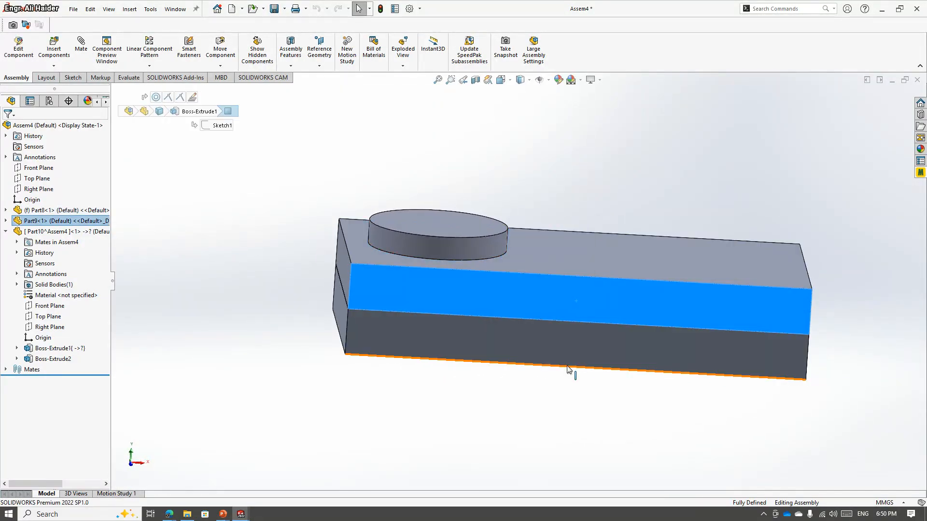
left_click(439, 231)
left_click(412, 205)
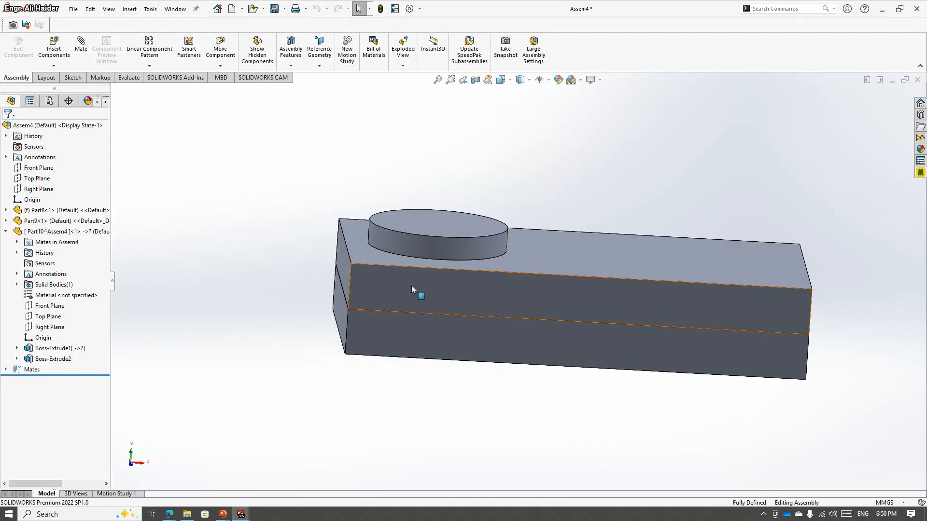
middle_click_drag(411, 285, 397, 334)
left_click(398, 334)
left_click(465, 187)
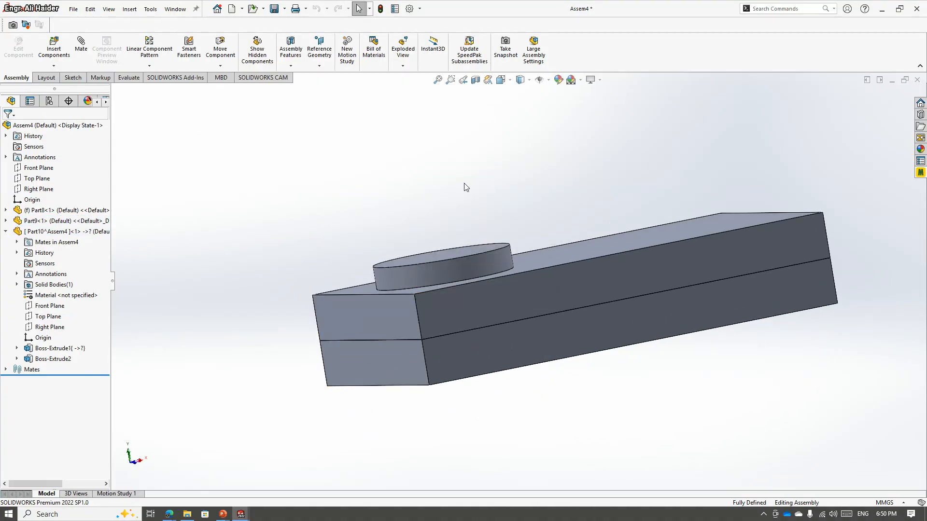
- Create a section view parallel to the upper plate's end face through the pin, and view it from the left
left_click(375, 312)
left_click(475, 80)
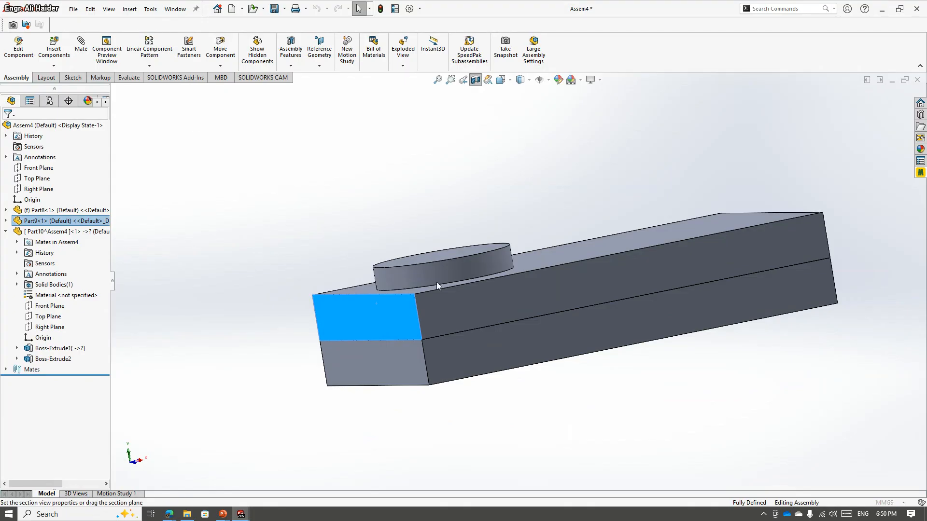
left_click_drag(325, 336, 405, 327)
left_click(8, 129)
middle_click_drag(299, 244, 456, 261)
key("space")
left_click(428, 351)
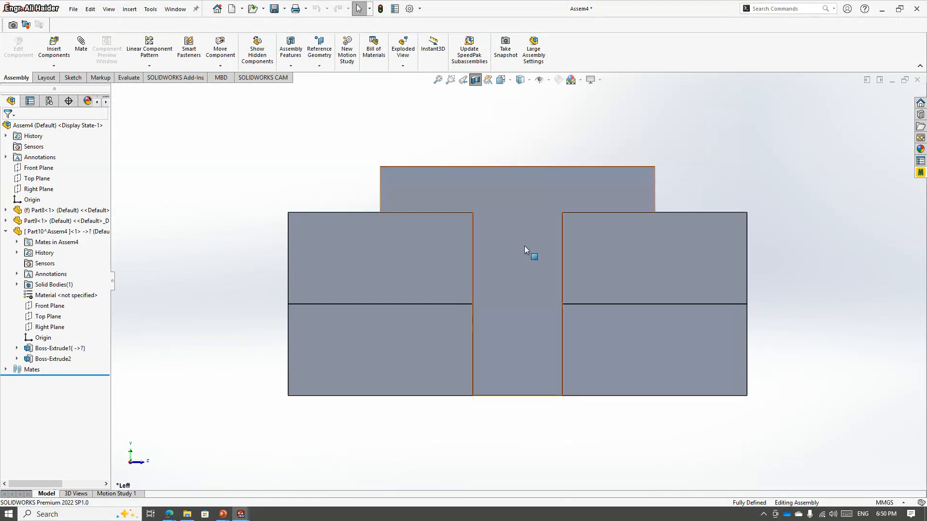
- Examine the contact between the pin's shank and the hole walls of both plates in the section
scroll(525, 245, "down", 3)
scroll(437, 207, "down", 1)
scroll(435, 212, "down", 3)
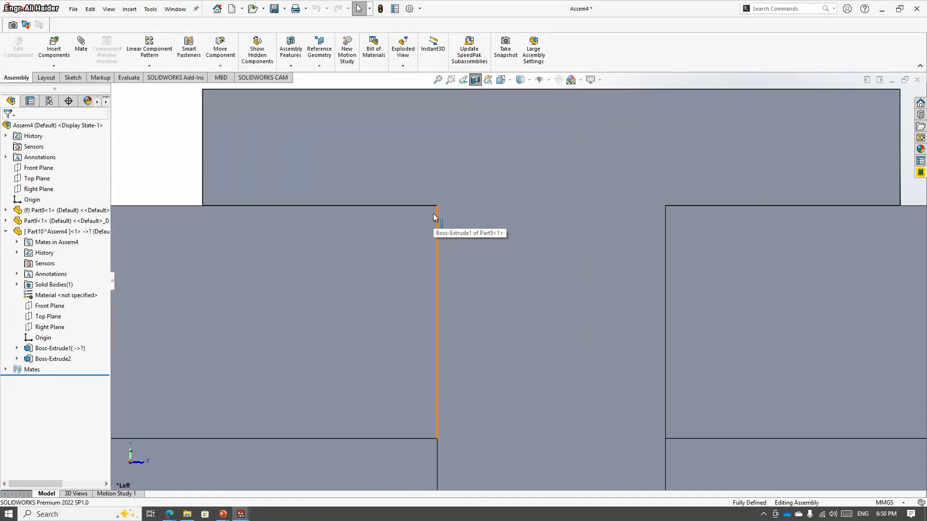
scroll(475, 309, "up", 3)
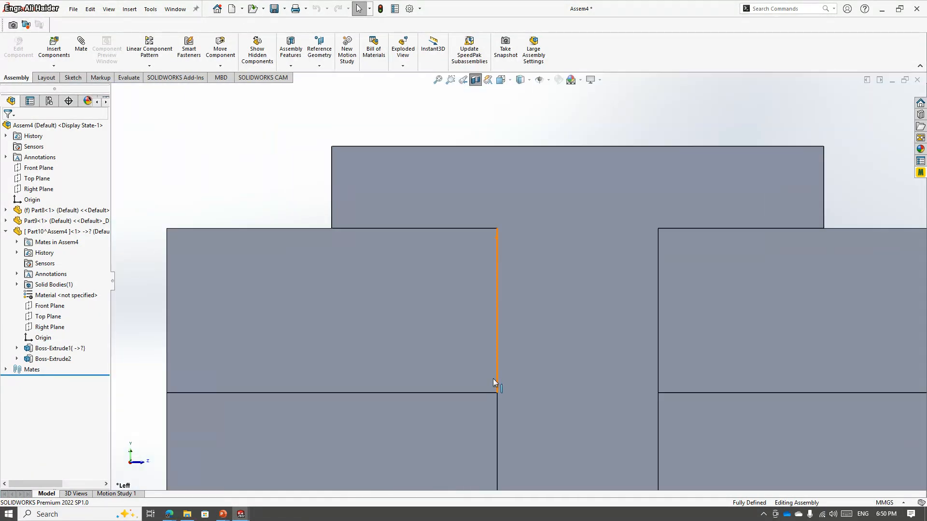
scroll(505, 379, "down", 1)
scroll(505, 370, "up", 4)
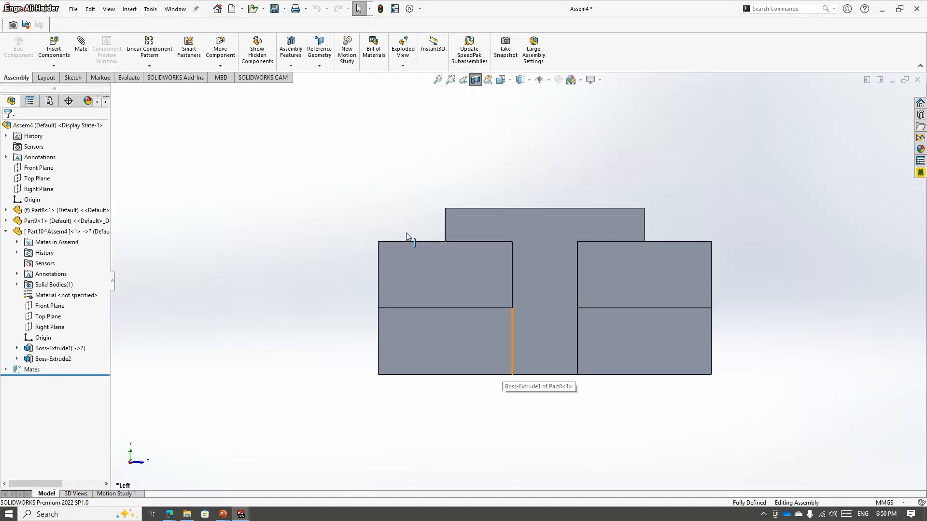
key("ctrl+7")
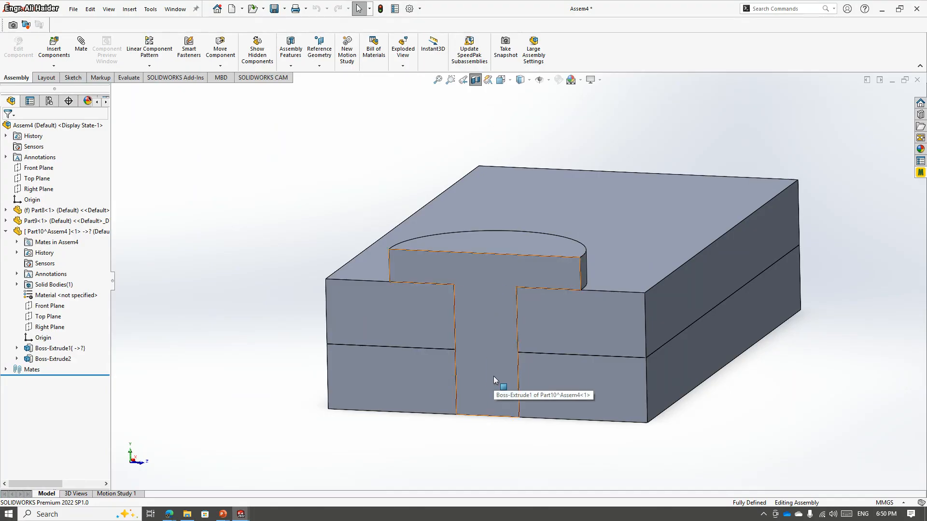
middle_click_drag(534, 308, 642, 264)
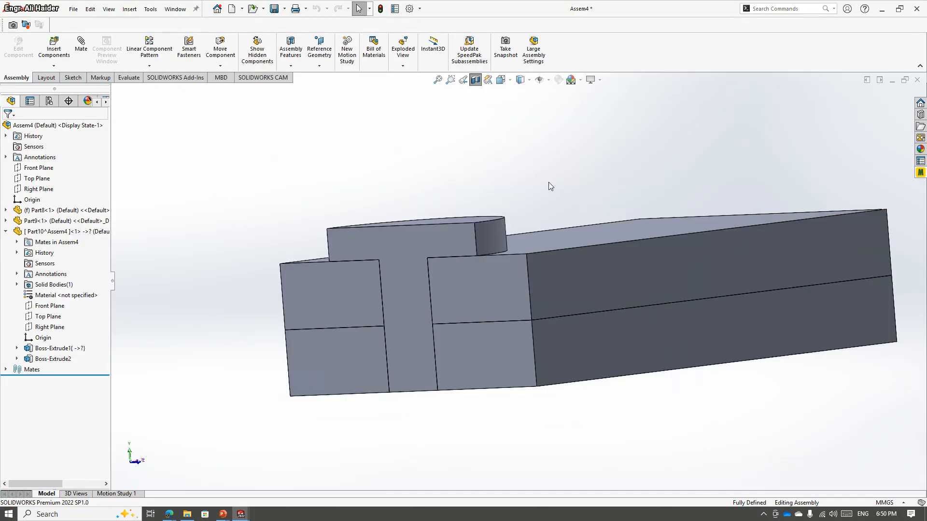
middle_click_drag(507, 372, 487, 300)
- Open the lower plate, Part8, in its own window and reopen its Sketch1 for editing
left_click(487, 299)
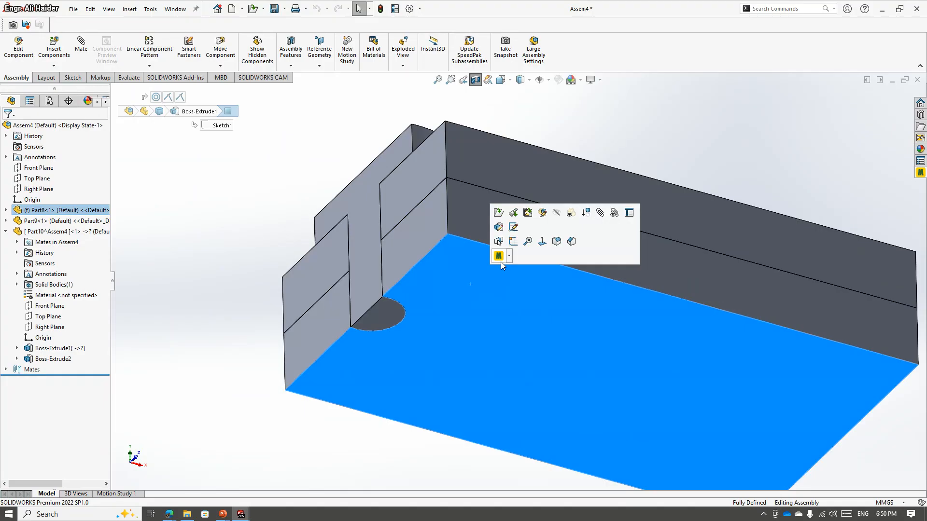
left_click(499, 212)
left_click(449, 237)
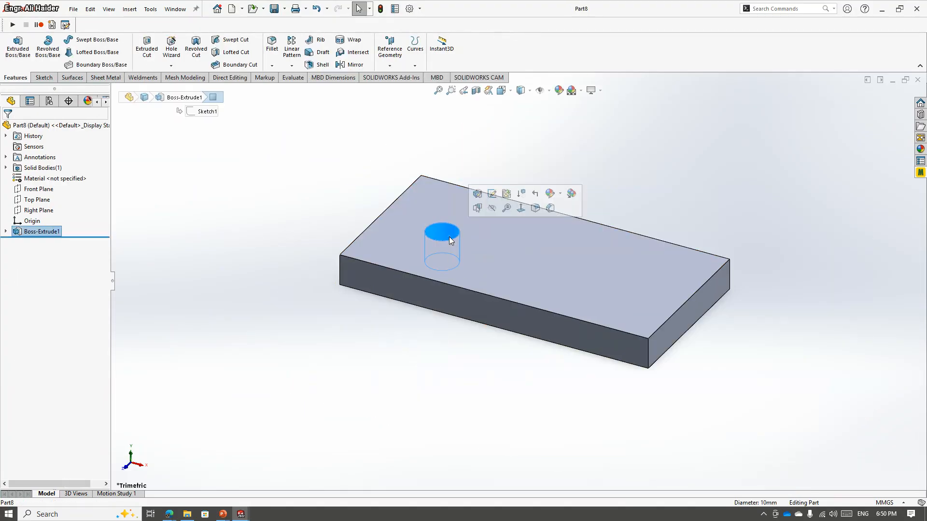
left_click(6, 231)
left_click(33, 242)
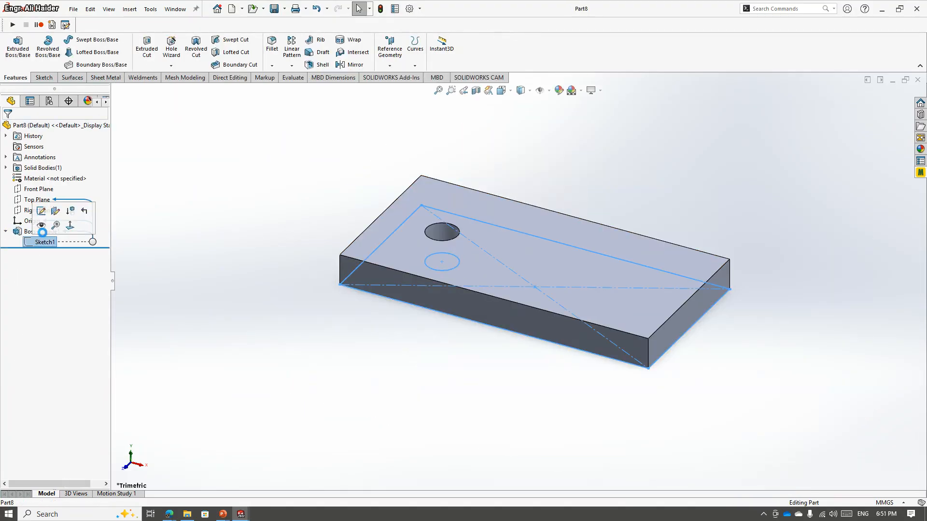
left_click(37, 209)
- Set the hole's diameter to 10.5 mm and exit the sketch to rebuild the plate
double_click(460, 265)
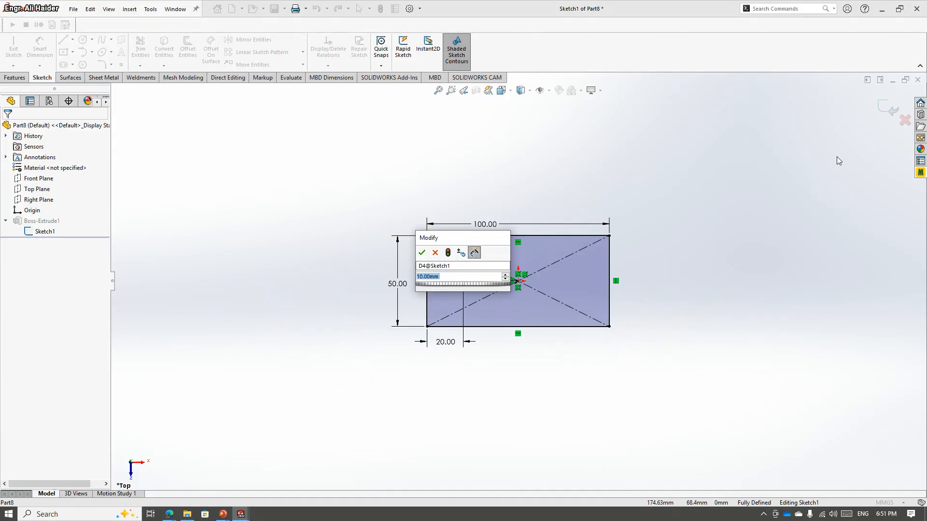
type(".5")
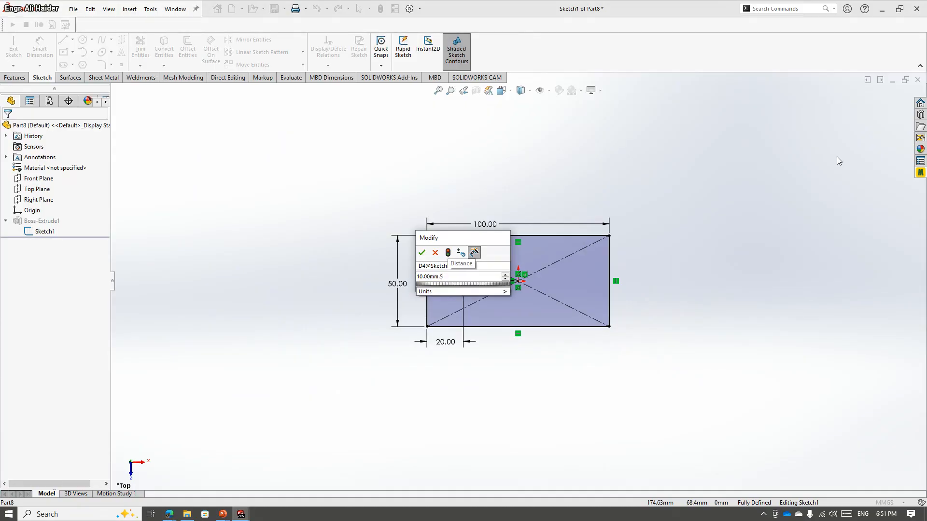
key("BackSpace")
key("BackSpace")
type("+.5")
key("Return")
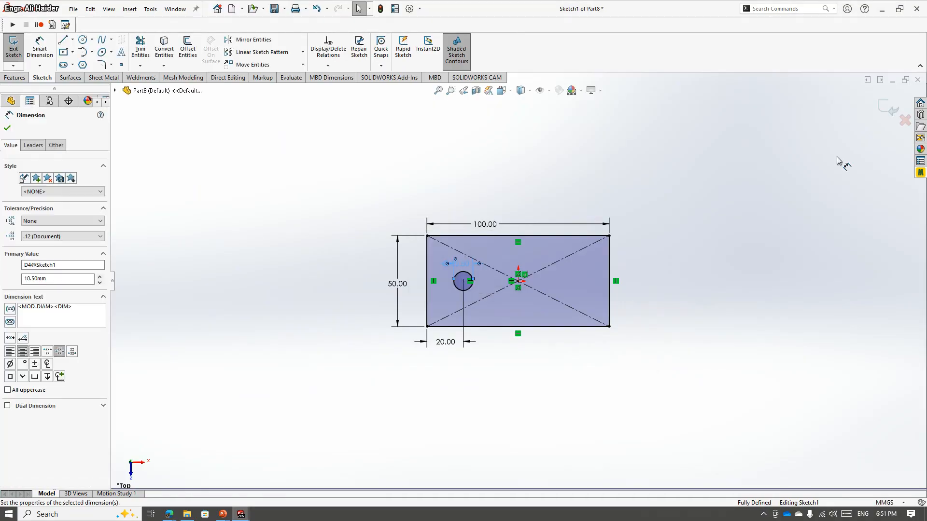
left_click(887, 107)
mouse_move(704, 245)
middle_mouse_down()
mouse_move(669, 146)
mouse_move(635, 170)
middle_mouse_up()
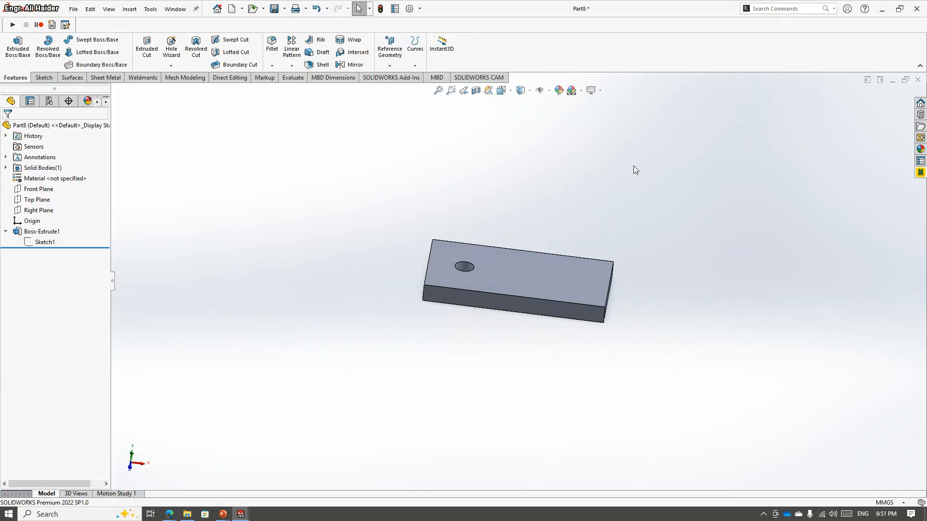
- Return to Assem4 and view the section from the left to check the clearance around the pin
key("ctrl+Tab")
left_click(101, 100)
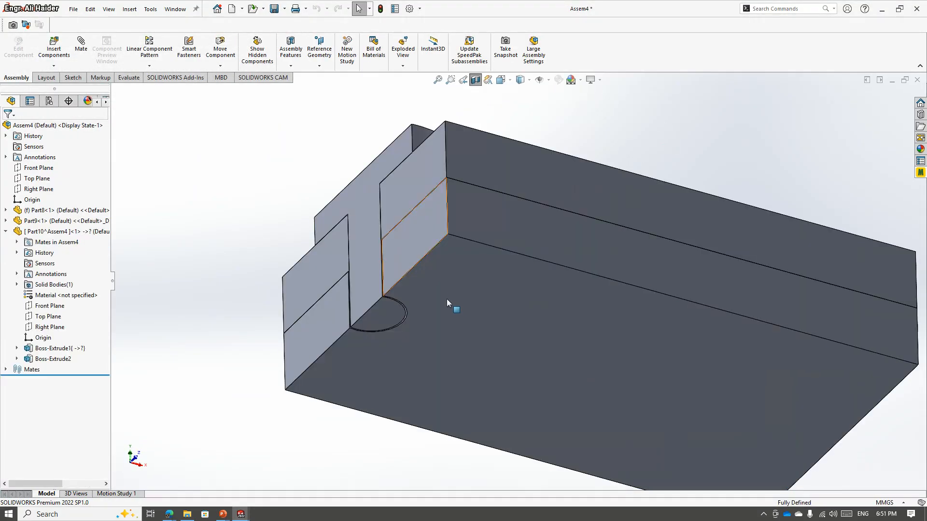
scroll(443, 292, "up", 3)
middle_click_drag(443, 293, 514, 310)
key("space")
left_click(425, 328)
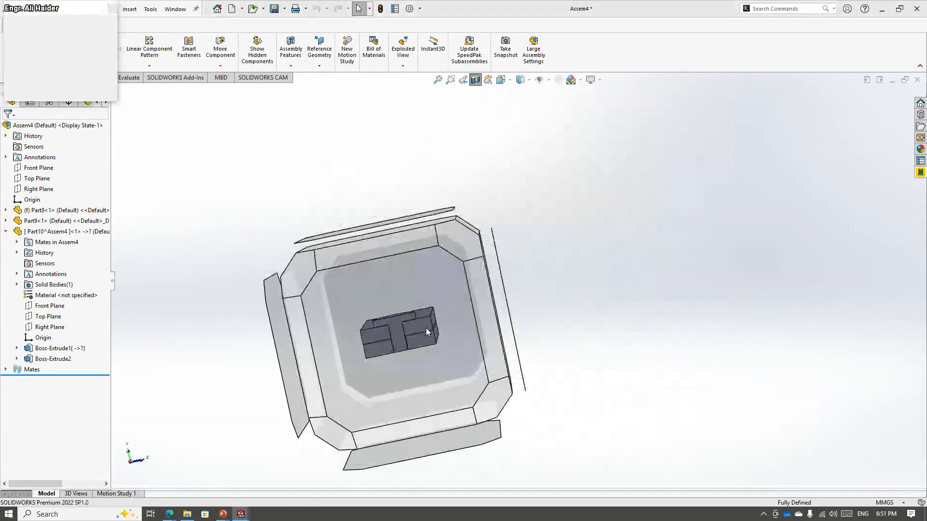
- Open the upper plate, Part9, from the sectioned assembly in its own window
scroll(517, 291, "down", 3)
middle_click_drag(438, 363, 430, 335)
scroll(426, 335, "up", 2)
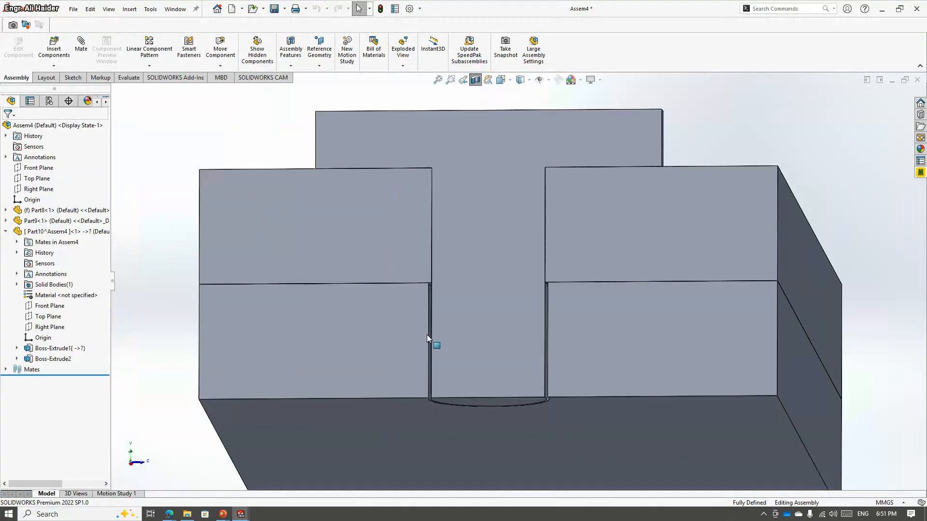
scroll(427, 335, "up", 2)
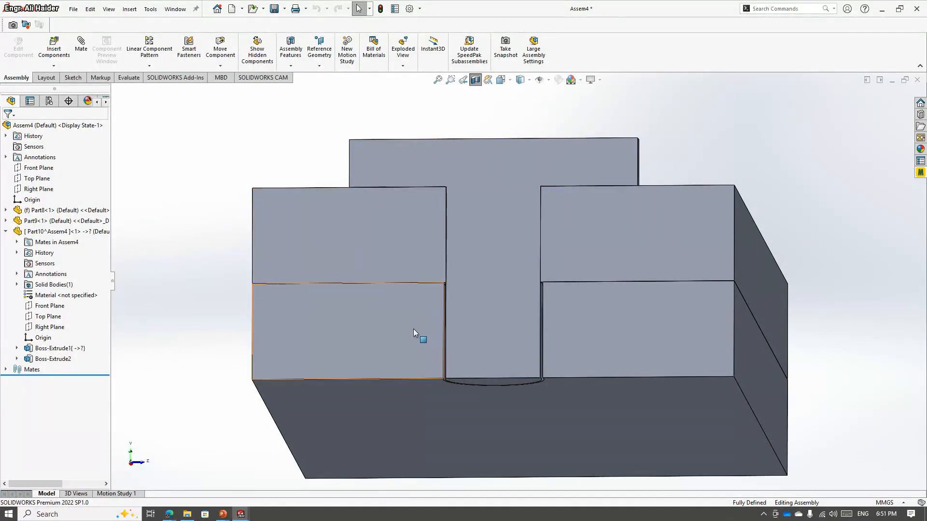
left_click(416, 410)
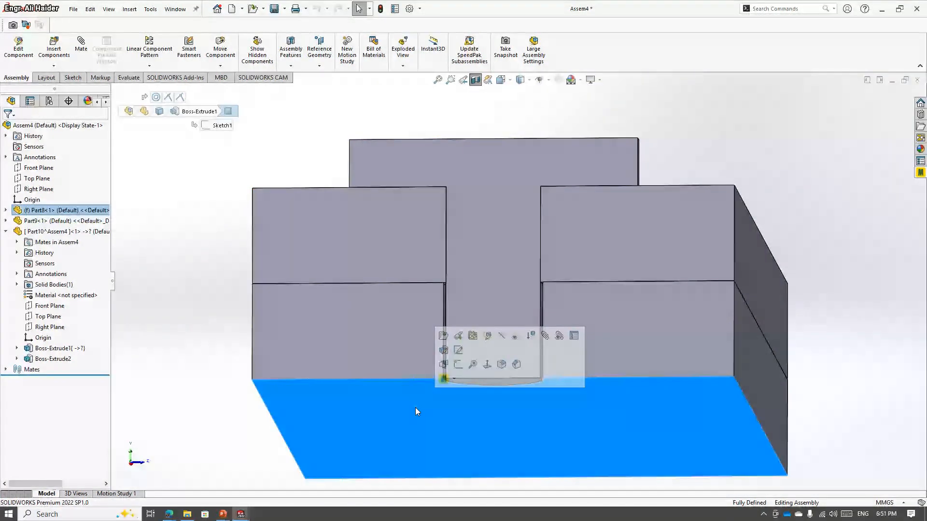
left_click(410, 221)
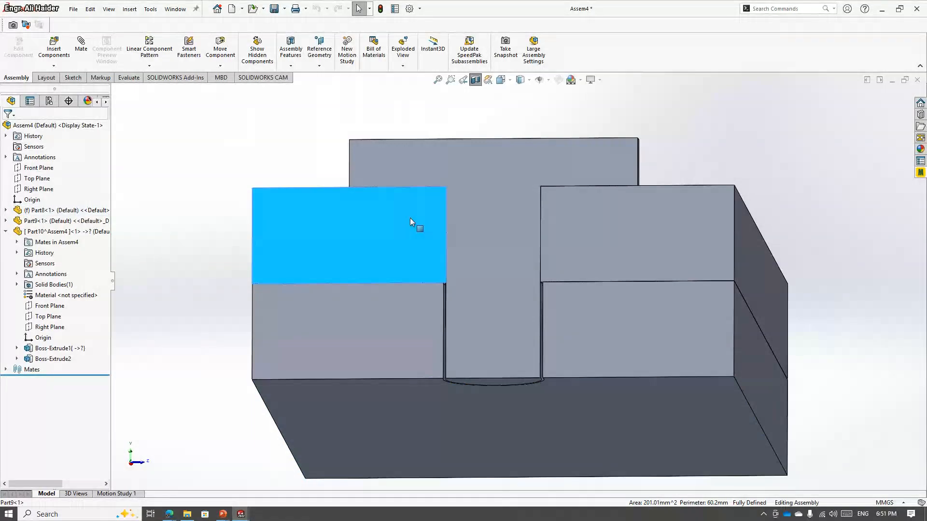
middle_click_drag(439, 161, 422, 230)
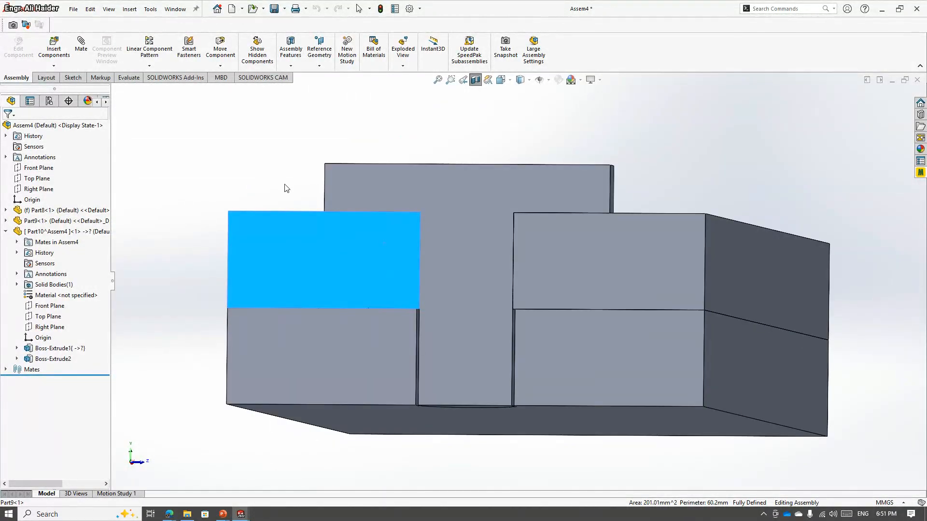
middle_click_drag(286, 189, 294, 237)
left_click(292, 237)
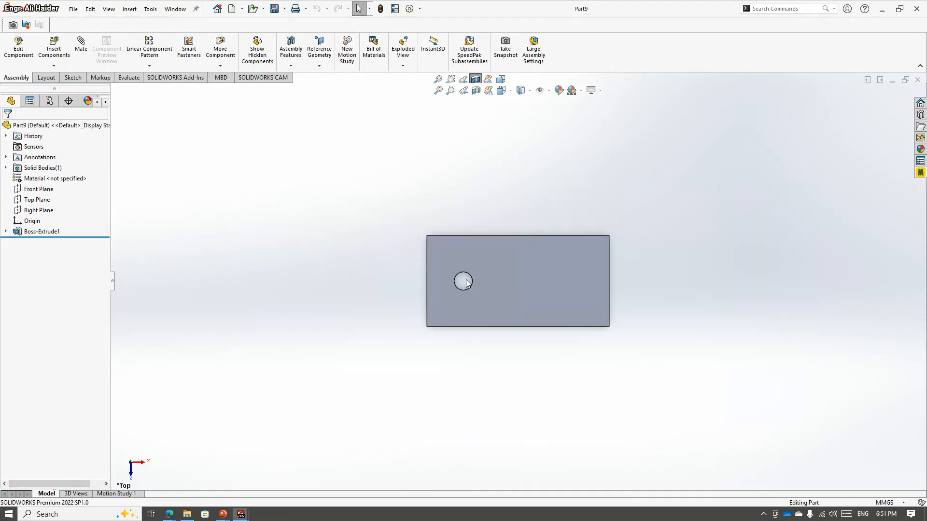
- Edit the sketch of Part9's plate to set the hole diameter to 10.5 mm, and exit the sketch
middle_click_drag(456, 309, 476, 285)
left_click(476, 286)
left_click(520, 243)
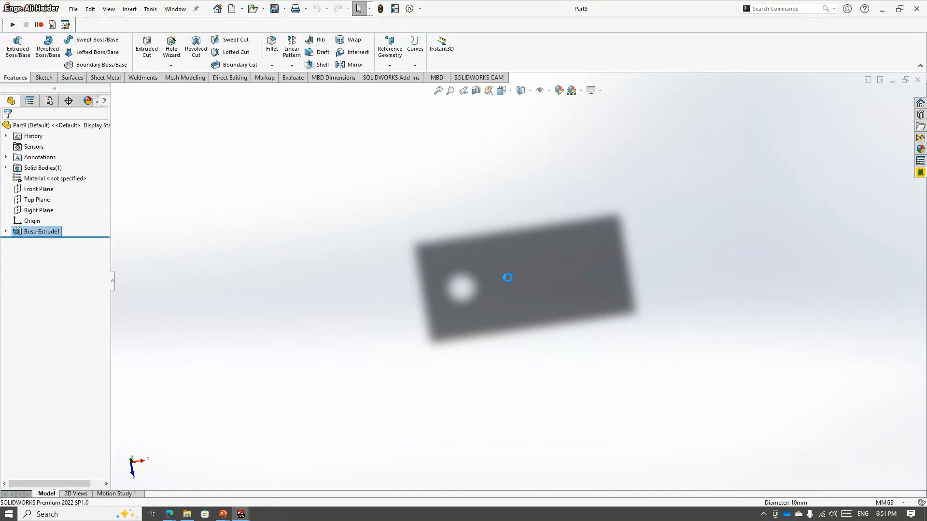
double_click(456, 267)
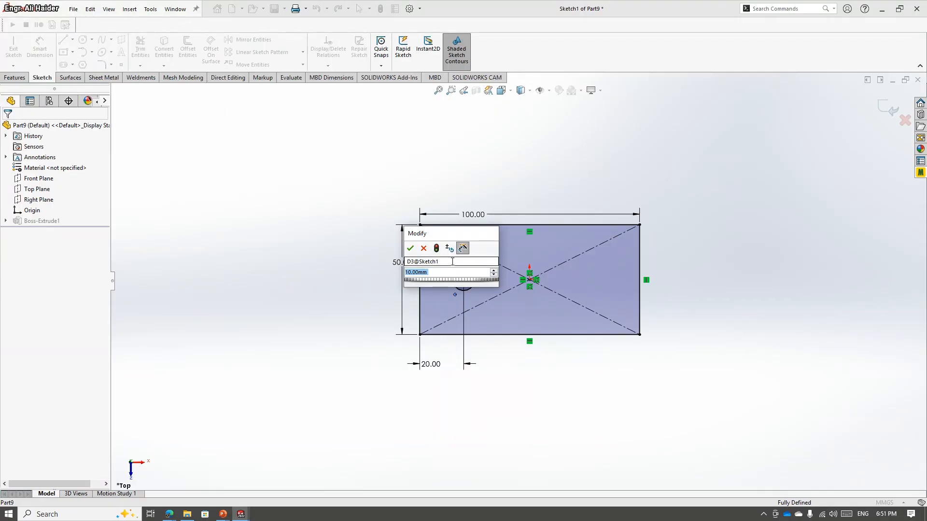
type("10.5")
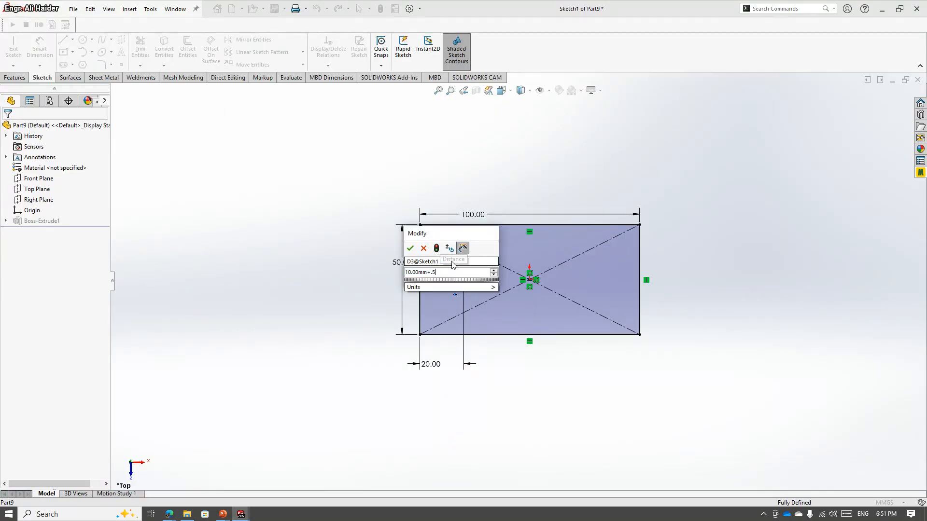
key("Return")
left_click(887, 112)
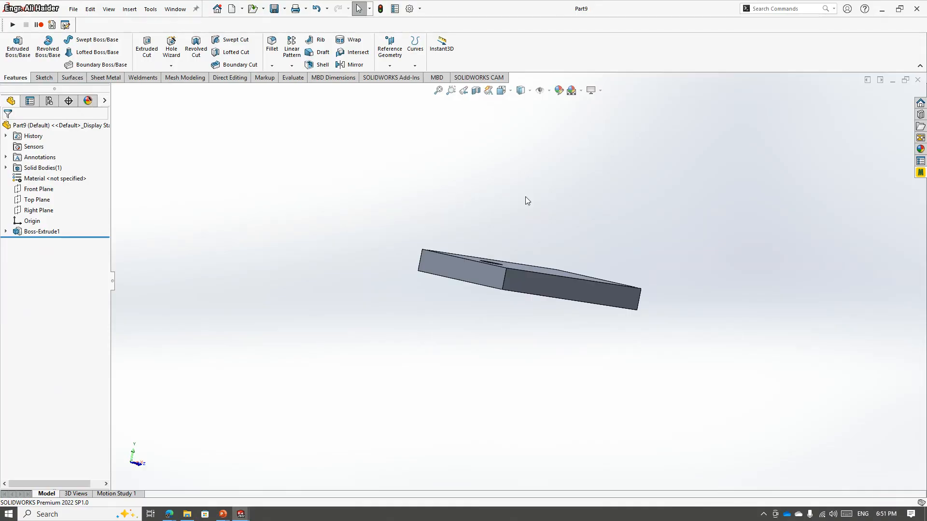
- Return to Assem4, rebuild it, and inspect the gap between the pin and both plate holes
key("ctrl+Tab")
left_click(102, 99)
scroll(456, 263, "down", 5)
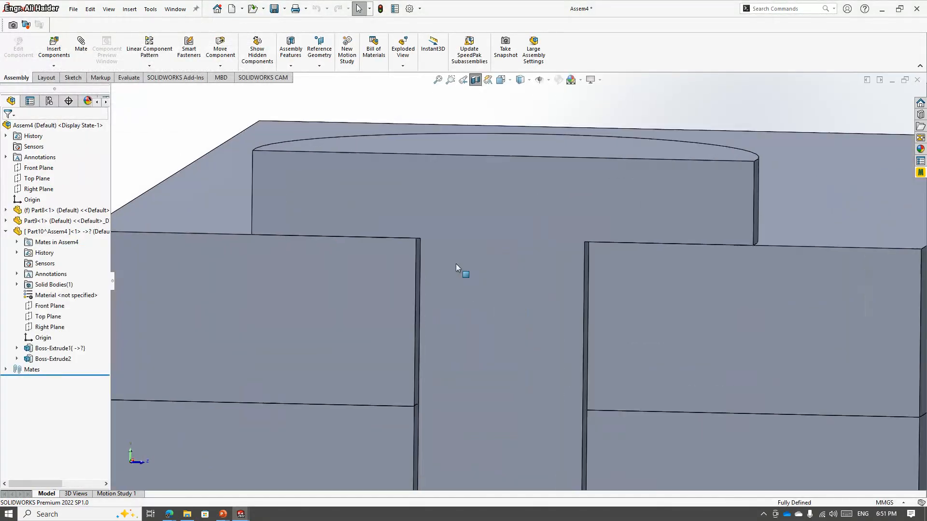
middle_click_drag(456, 263, 476, 207)
scroll(452, 221, "up", 3)
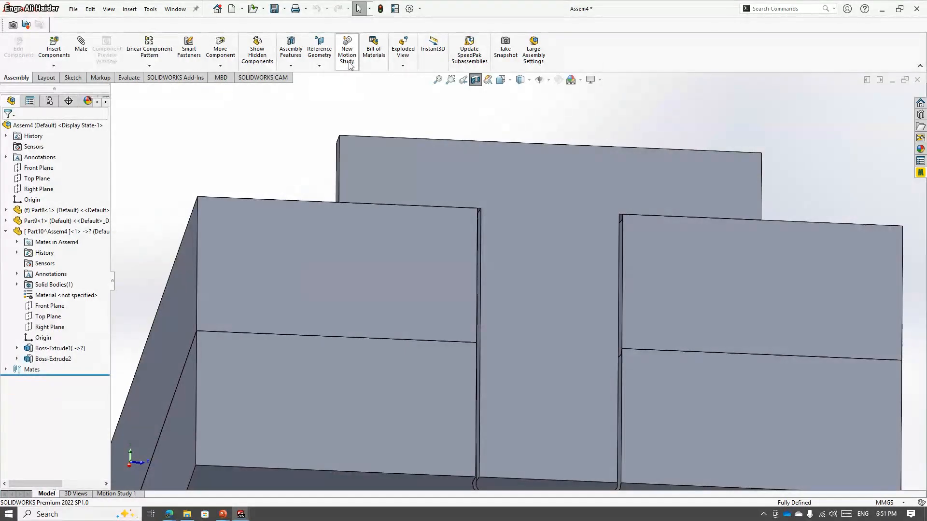
left_click(381, 8)
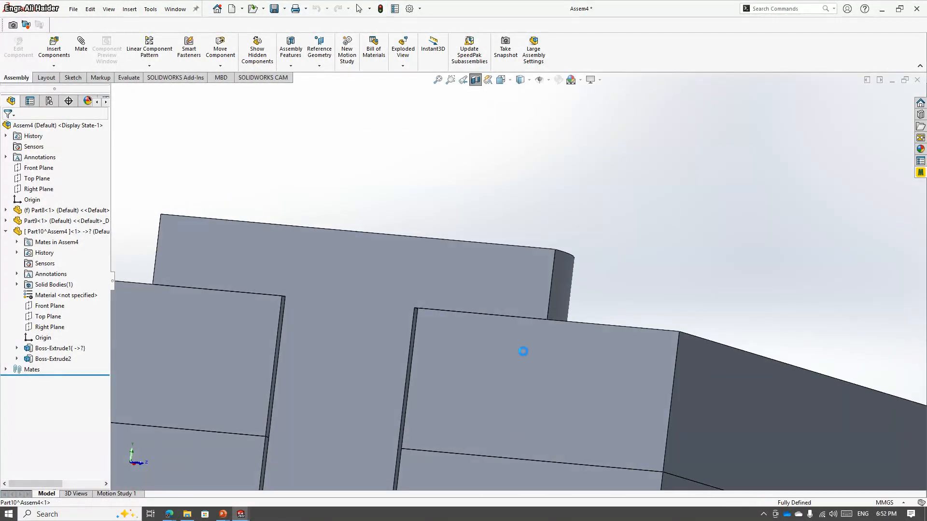
scroll(537, 324, "up", 4)
mouse_move(523, 352)
middle_mouse_down()
mouse_move(537, 324)
mouse_move(515, 337)
middle_mouse_up()
scroll(517, 246, "up", 1)
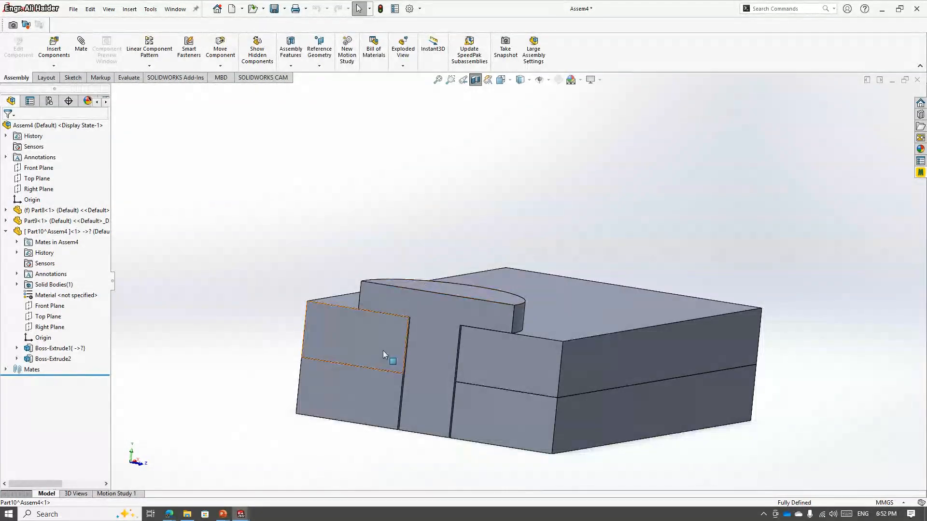
- Open Sketch1 of the pin's Boss-Extrude1 for editing, saving the assembly with its virtual component stored internally
left_click(61, 359)
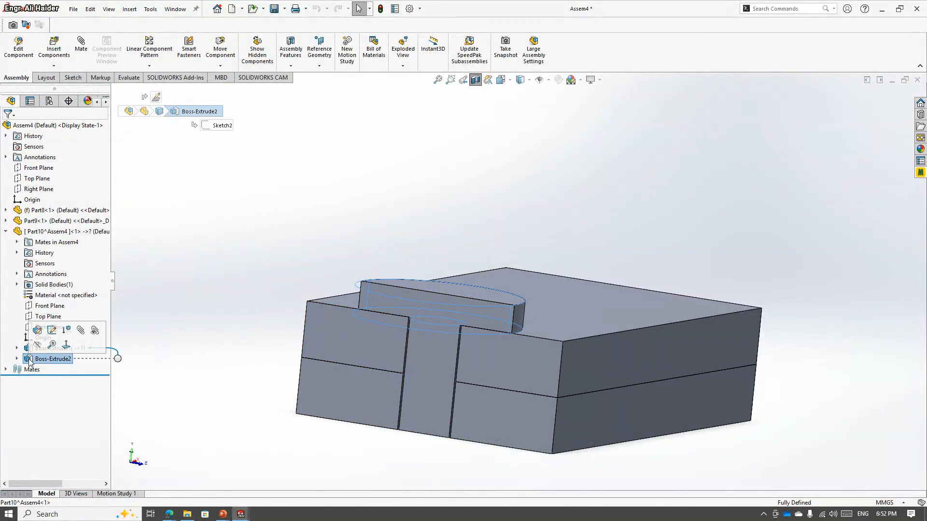
left_click(16, 348)
left_click(51, 359)
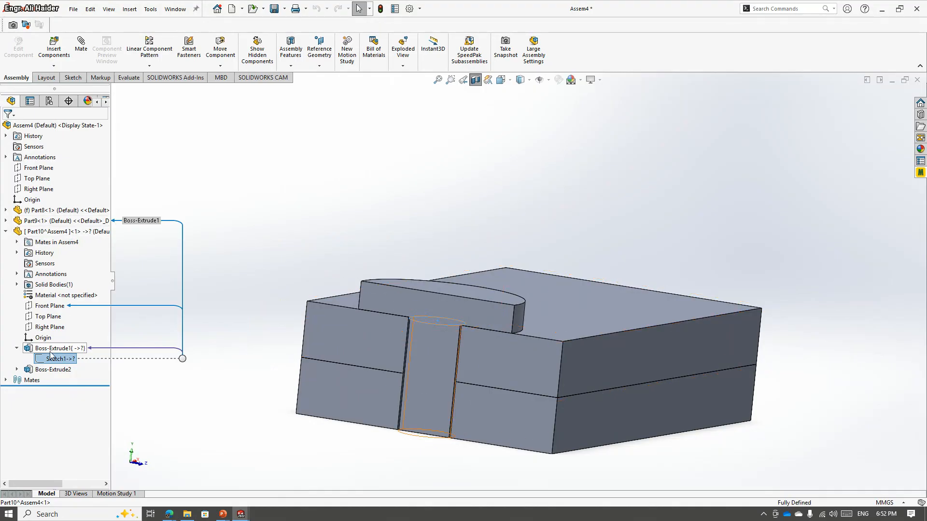
left_click(57, 329)
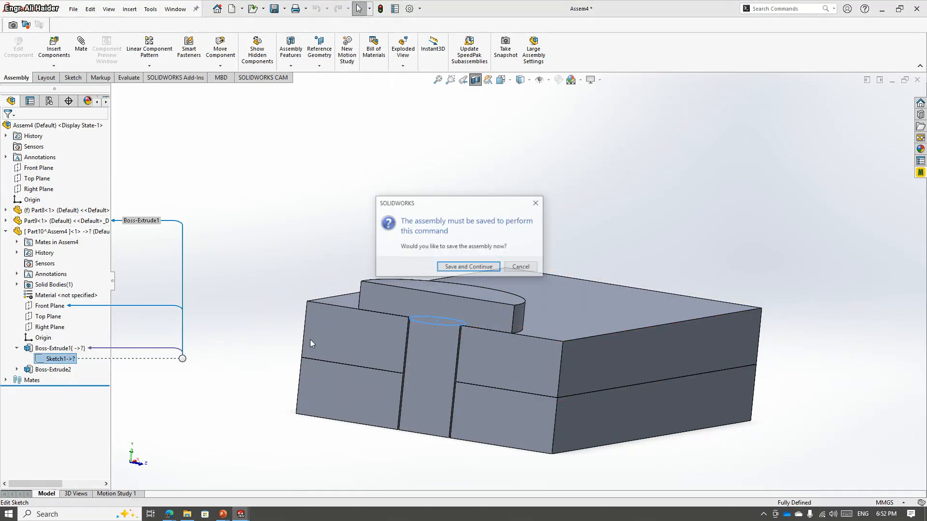
left_click(468, 267)
key("Return")
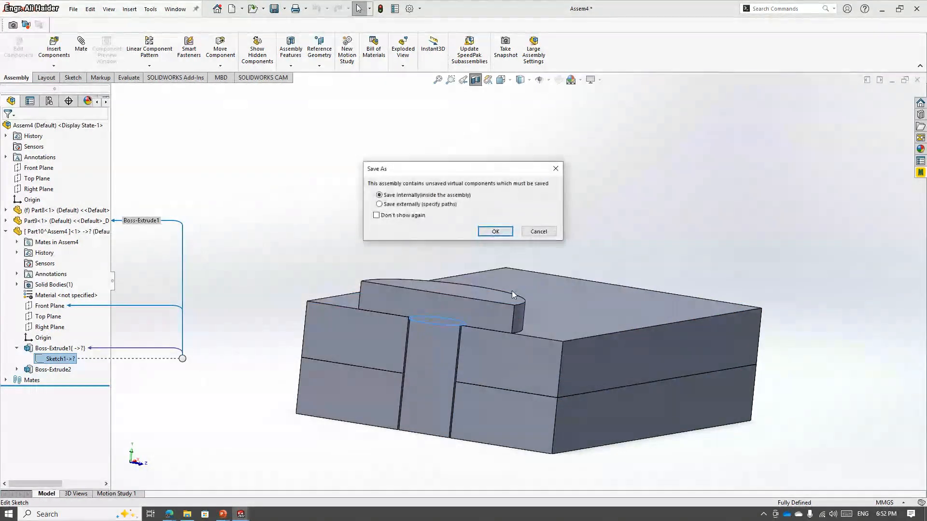
key("Return")
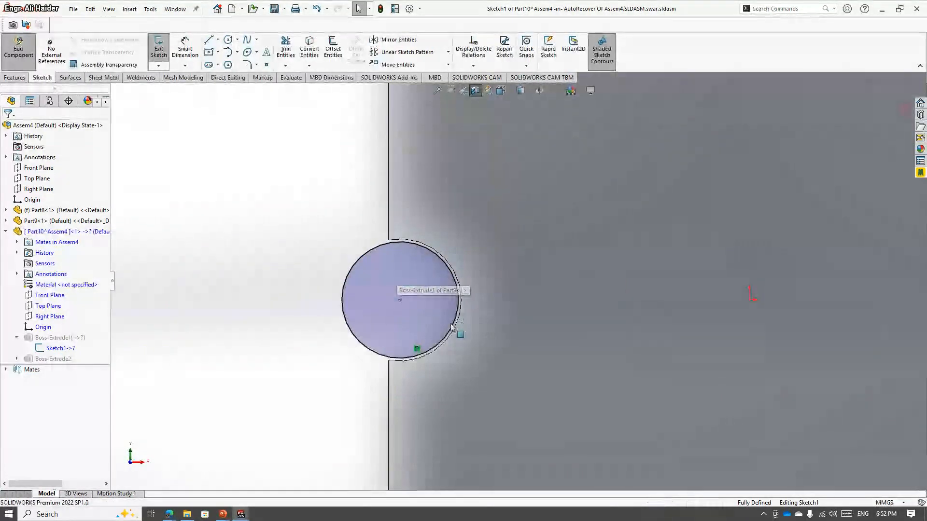
- Check the relation attached to the pin's circle, and leave both the sketch and component editing
left_click(417, 350)
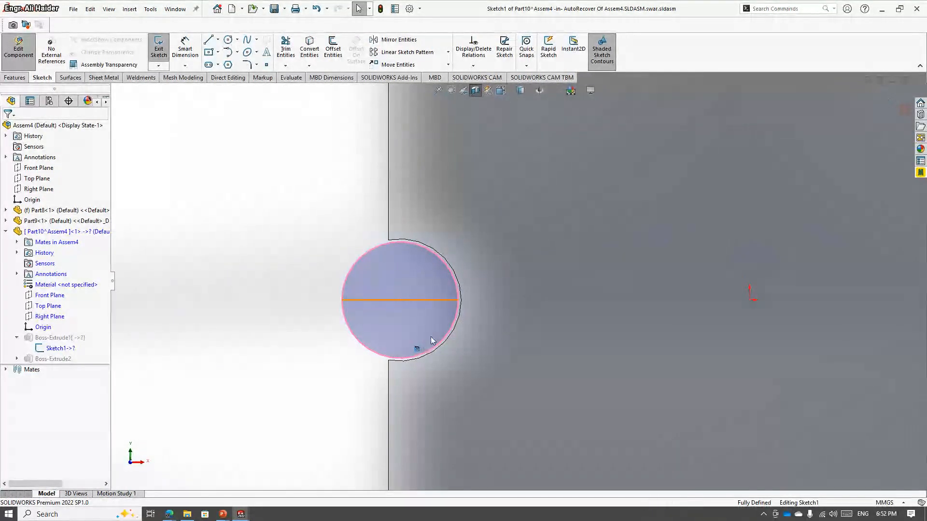
left_click(893, 103)
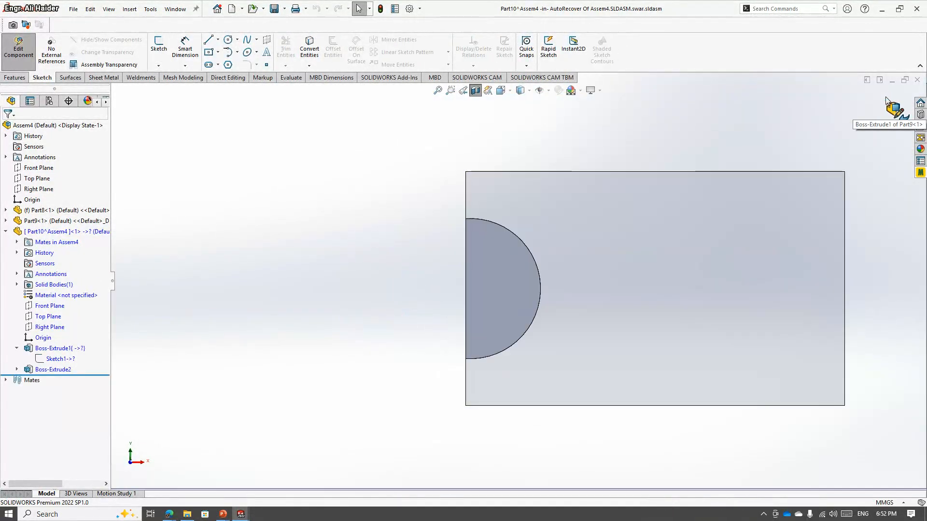
left_click(897, 111)
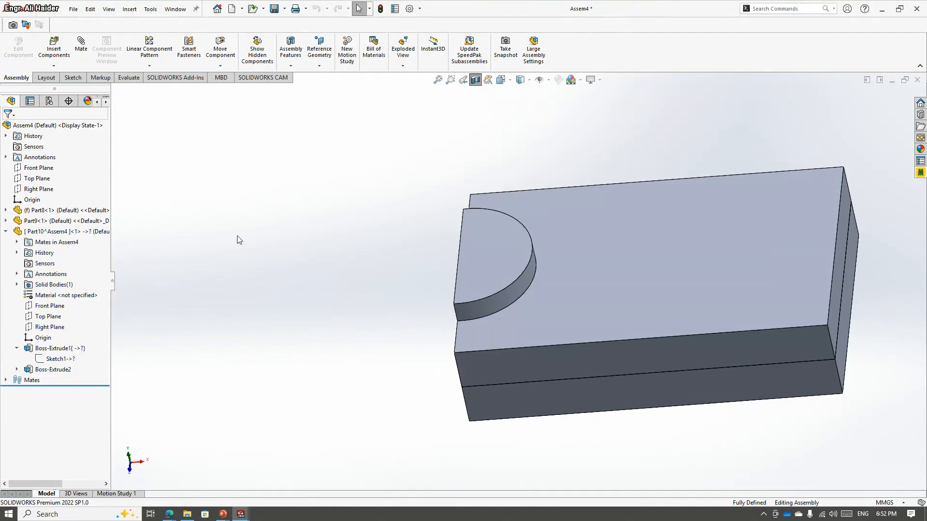
- Delete the lower plate, Part8, from the assembly
left_click(35, 212)
key("Delete")
key("Return")
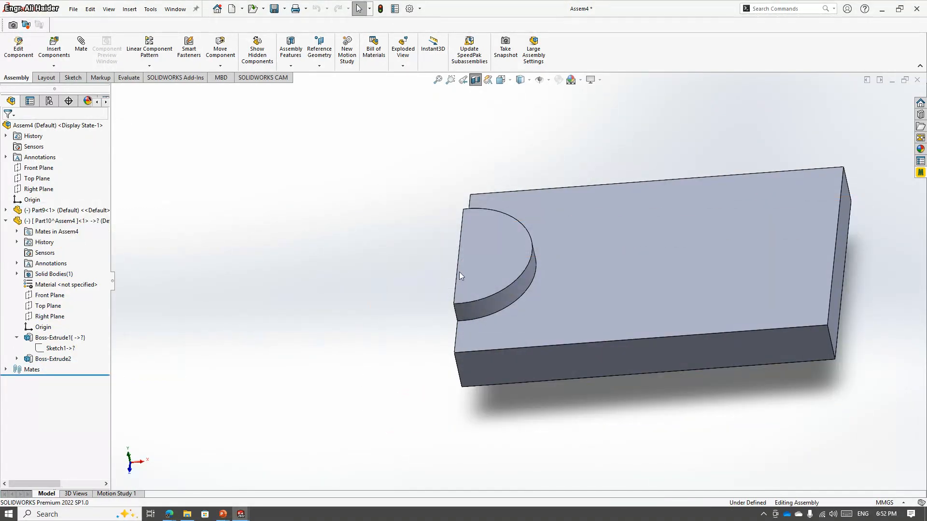
middle_click_drag(272, 343, 304, 299)
middle_click_drag(490, 276, 554, 275)
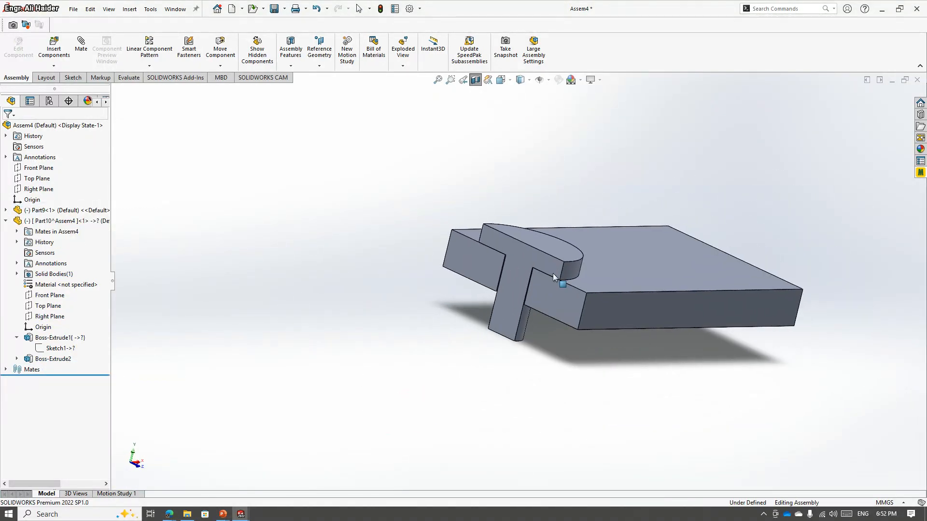
- Reopen the pin's Sketch1 and delete the external relation on its circle
left_click(62, 349)
left_click(61, 348)
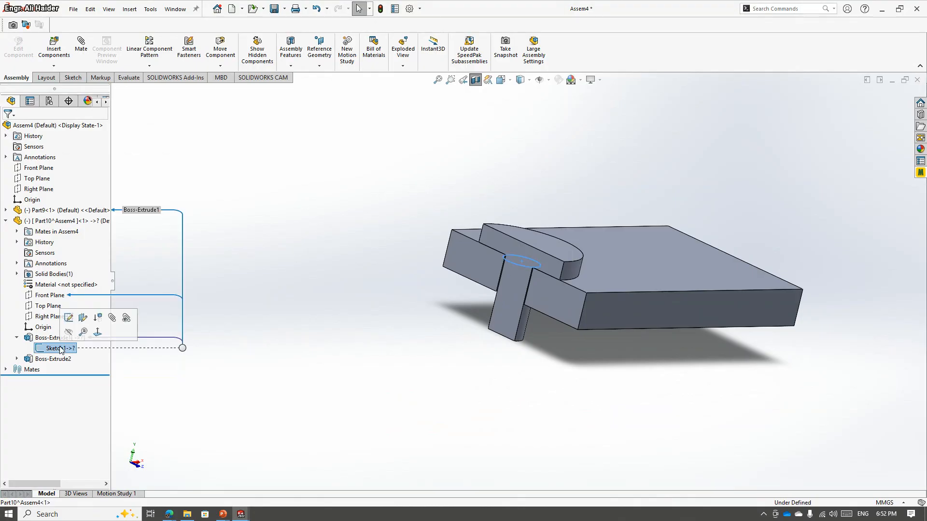
left_click(69, 318)
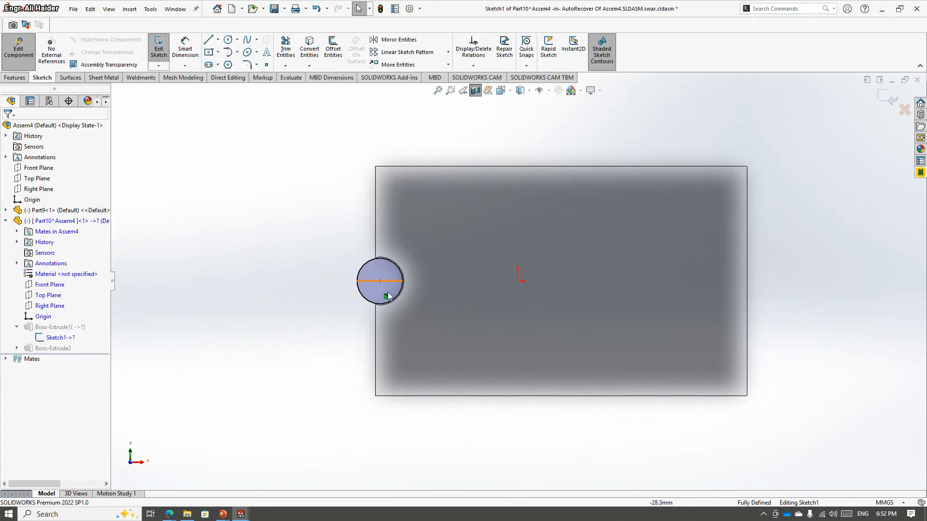
left_click(397, 297)
left_click(388, 297)
key("Delete")
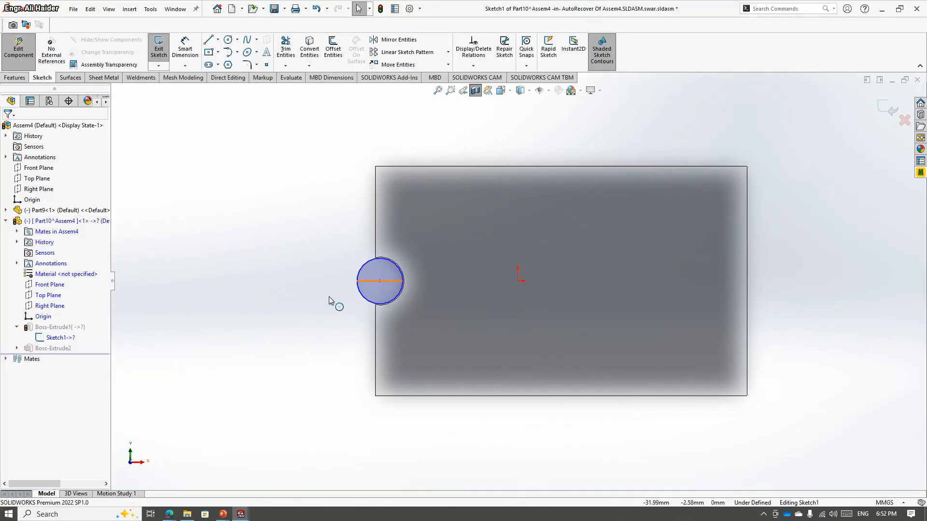
- Convert the Part9 hole edge into a circle in the pin's sketch and delete the original circle
middle_click_drag(265, 279, 250, 295)
scroll(391, 266, "down", 4)
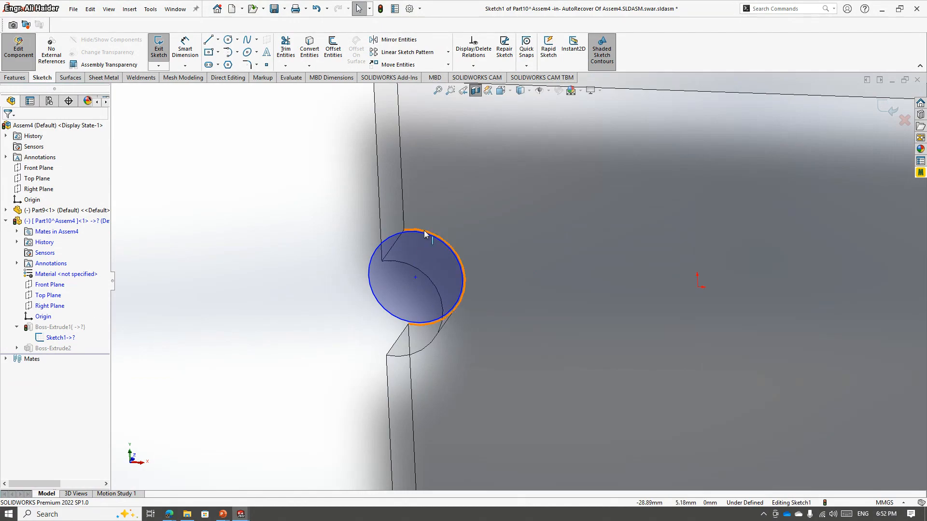
left_click(421, 237, "ctrl")
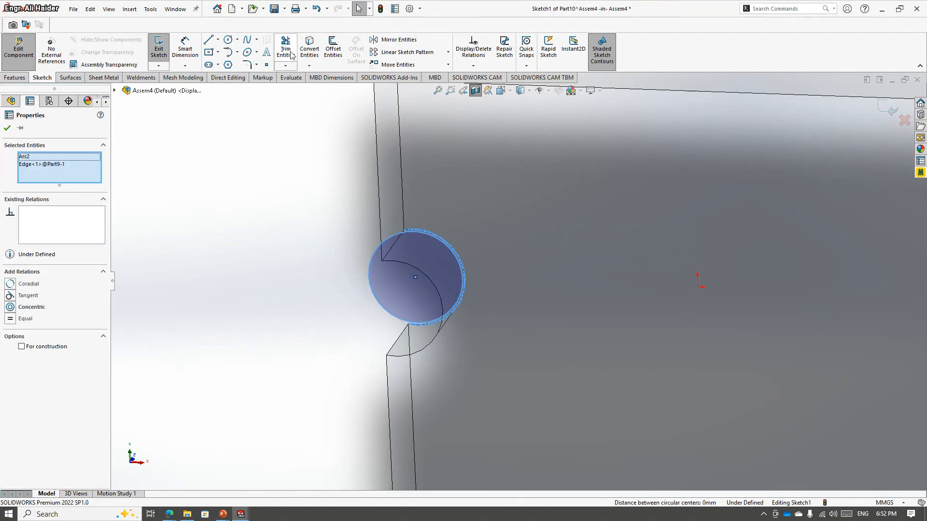
left_click(317, 47)
left_click(523, 259)
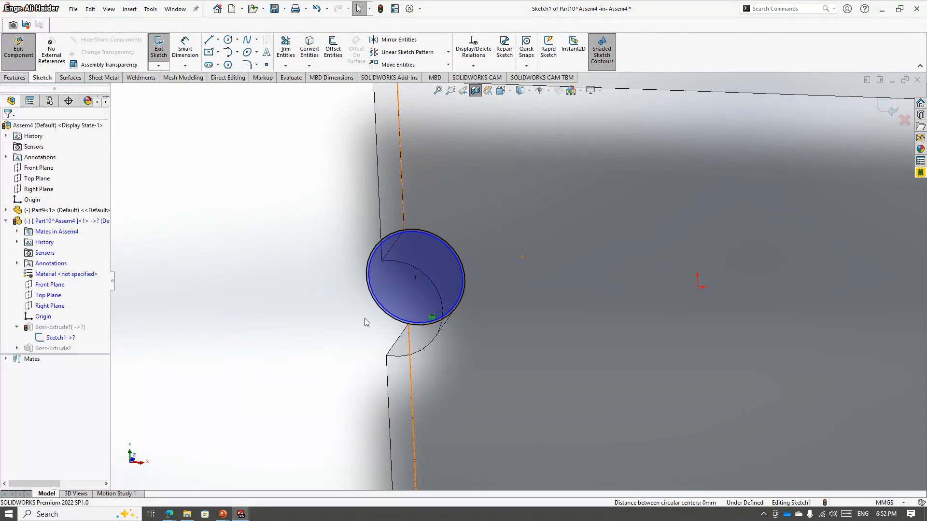
left_click(437, 253)
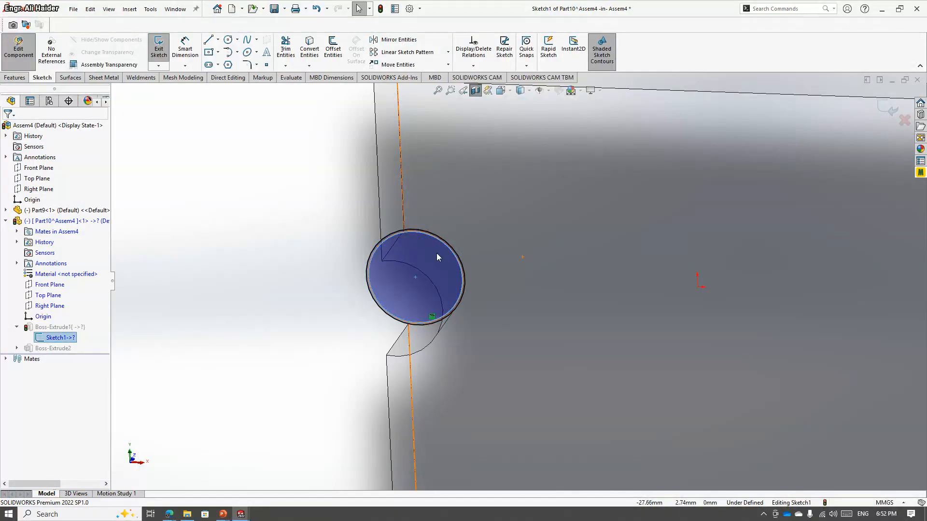
key("Delete")
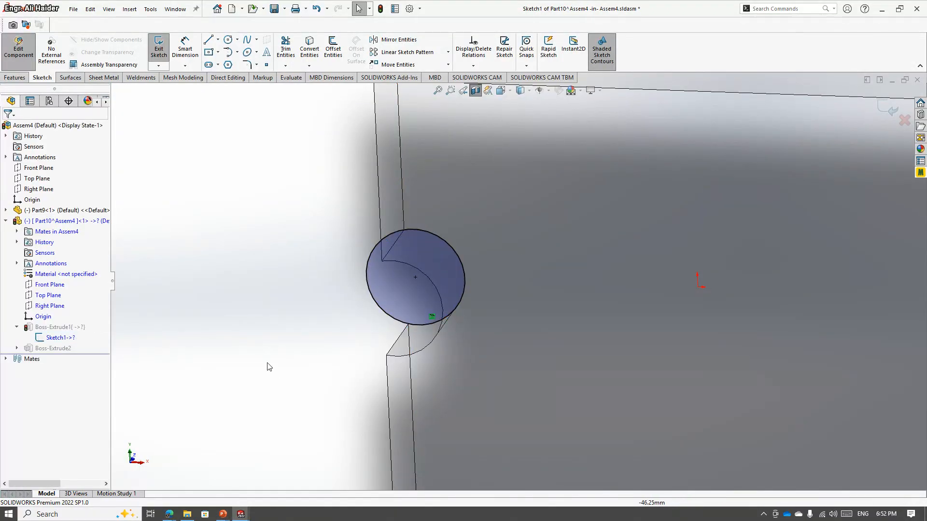
- Finish editing the pin's sketch and component, and show the sectioned assembly in the Left view
scroll(518, 281, "down", 3)
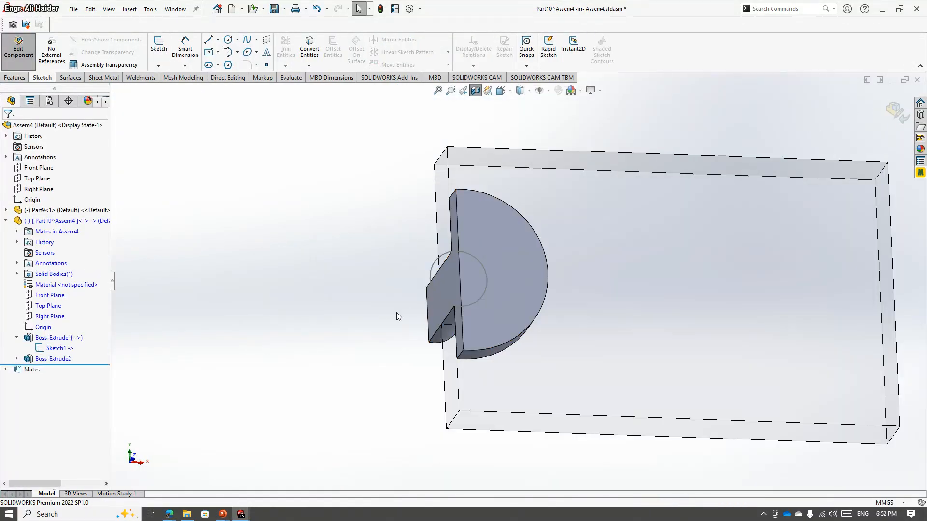
mouse_move(385, 285)
middle_mouse_down()
mouse_move(412, 197)
mouse_move(636, 389)
mouse_move(716, 379)
middle_mouse_up()
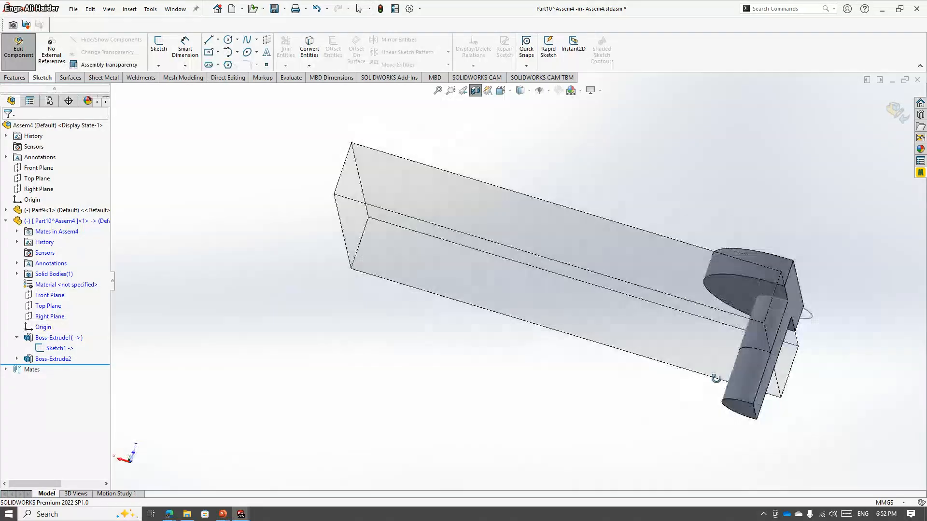
left_click(894, 117)
middle_click_drag(841, 150, 709, 228)
key("space")
left_click(437, 322)
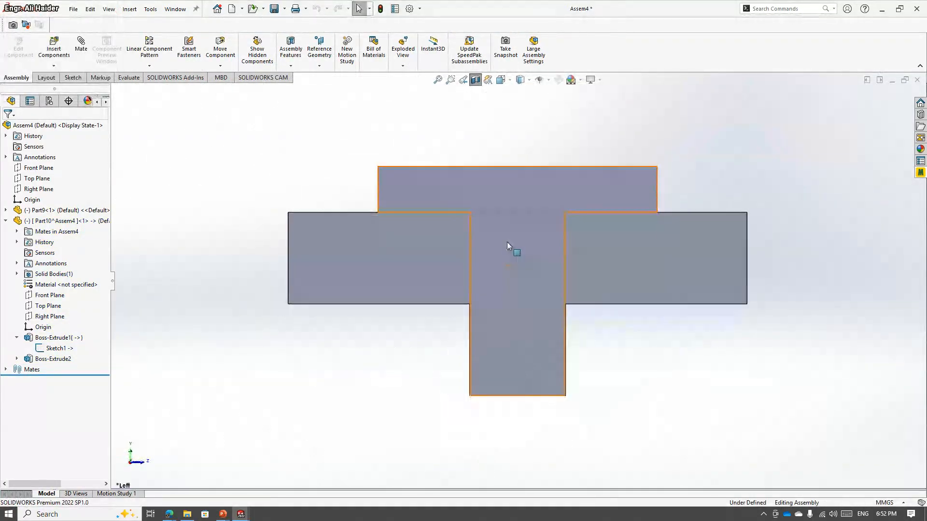
- Inspect the fit between the pin and the Part9 hole from several angles in the section view
scroll(486, 239, "up", 2)
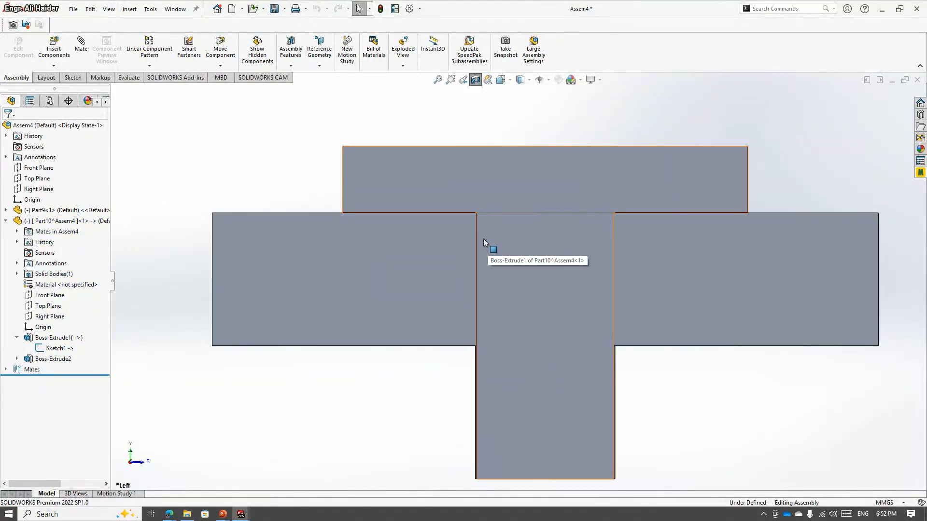
left_click(422, 193)
middle_click_drag(254, 219, 229, 278)
left_click(228, 280)
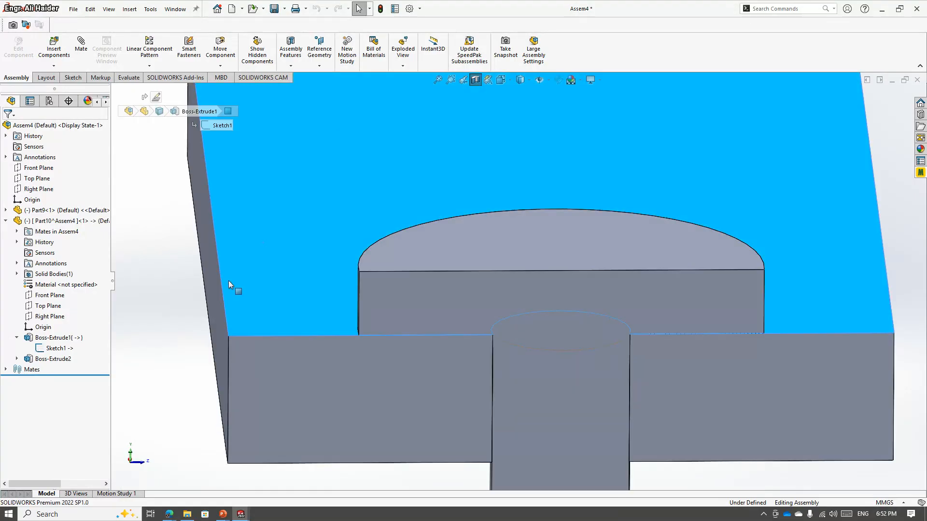
scroll(402, 383, "up", 3)
left_click(233, 308)
middle_click_drag(234, 313, 553, 346)
left_click(446, 351)
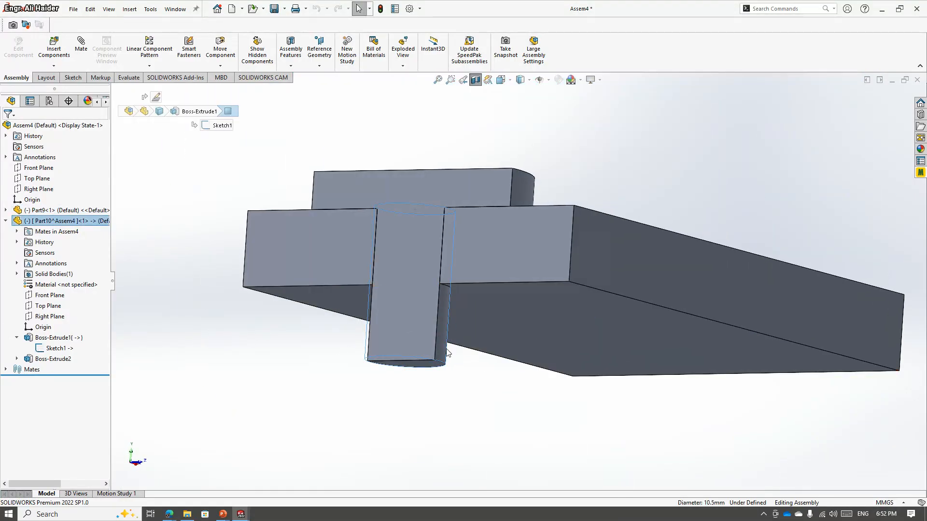
- Expand Part9's Boss-Extrude1 and open its Sketch1 for editing within the assembly
left_click(6, 211)
left_click(7, 211)
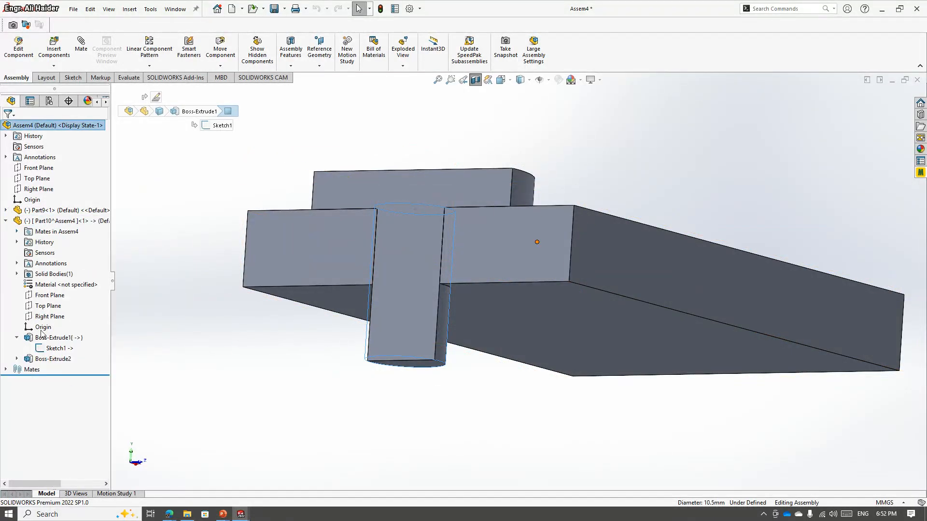
left_click(6, 210)
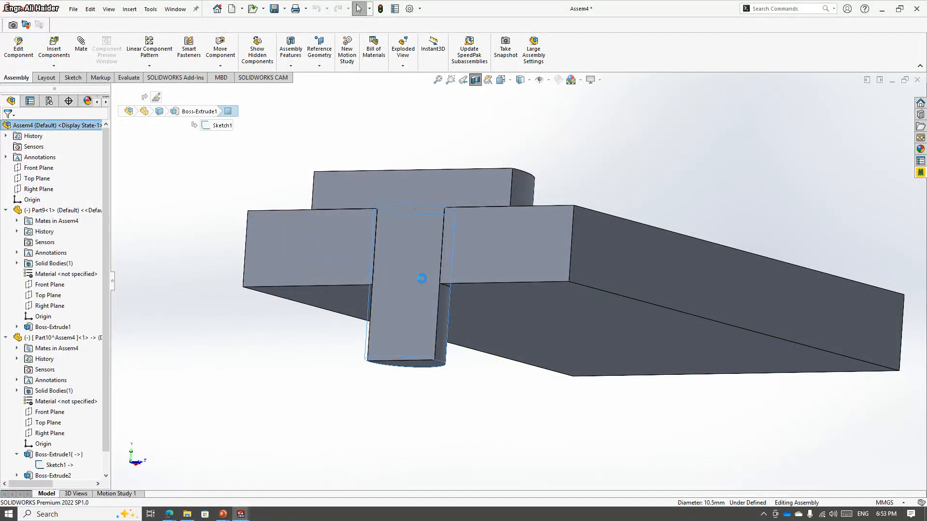
left_click(533, 321)
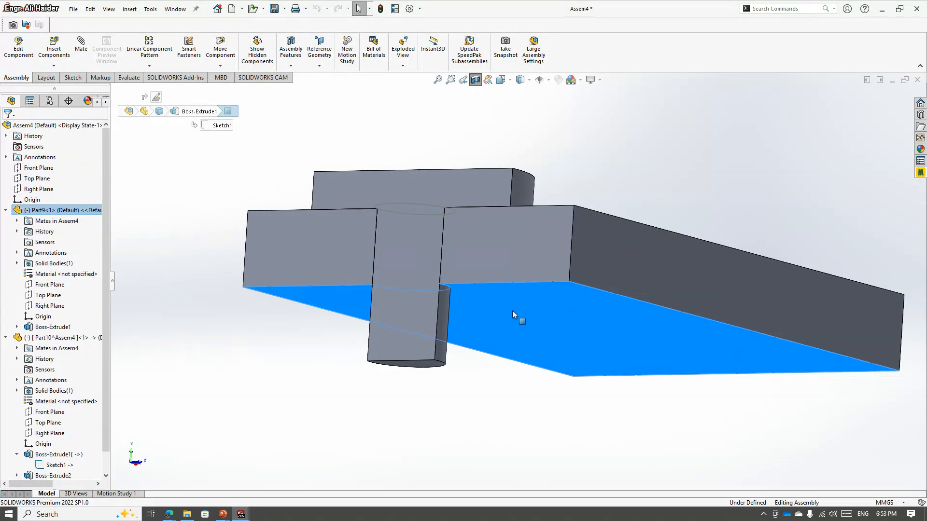
left_click(444, 303)
scroll(443, 300, "up", 3)
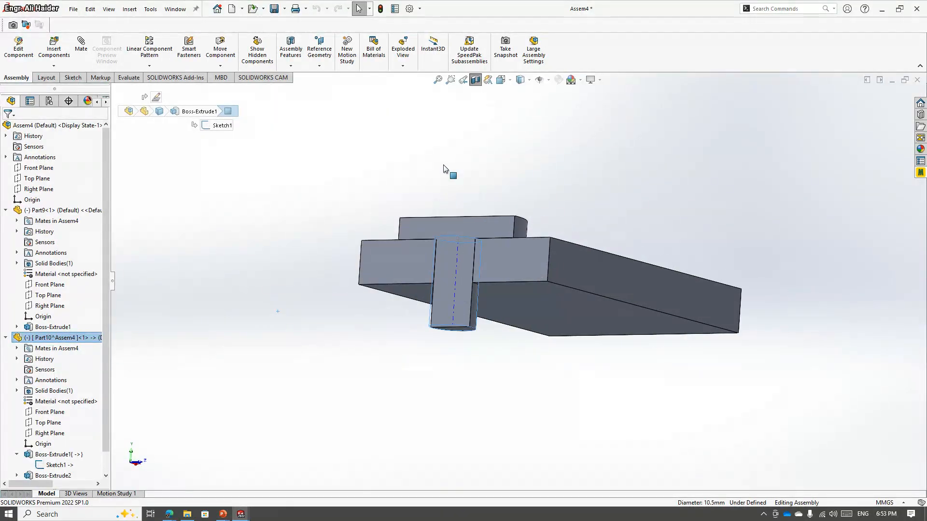
left_click(447, 152)
scroll(67, 356, "down", 1)
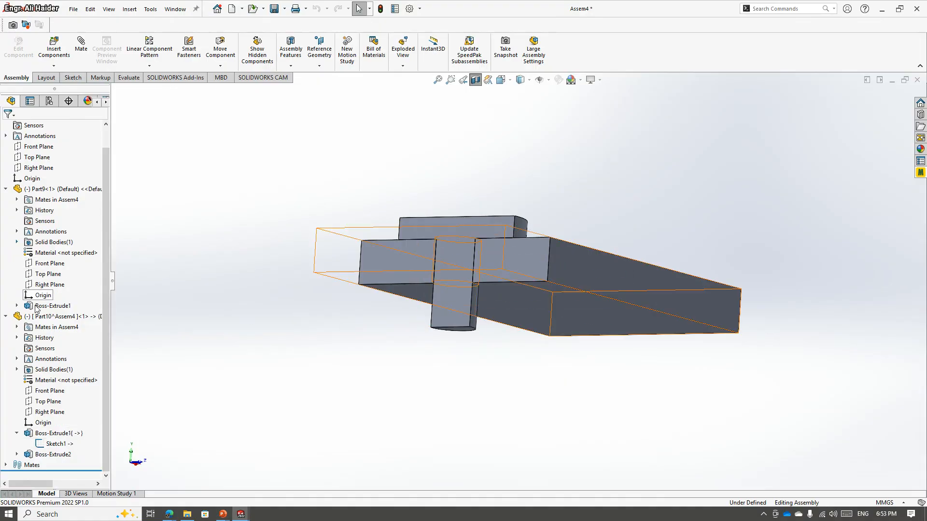
left_click(17, 306)
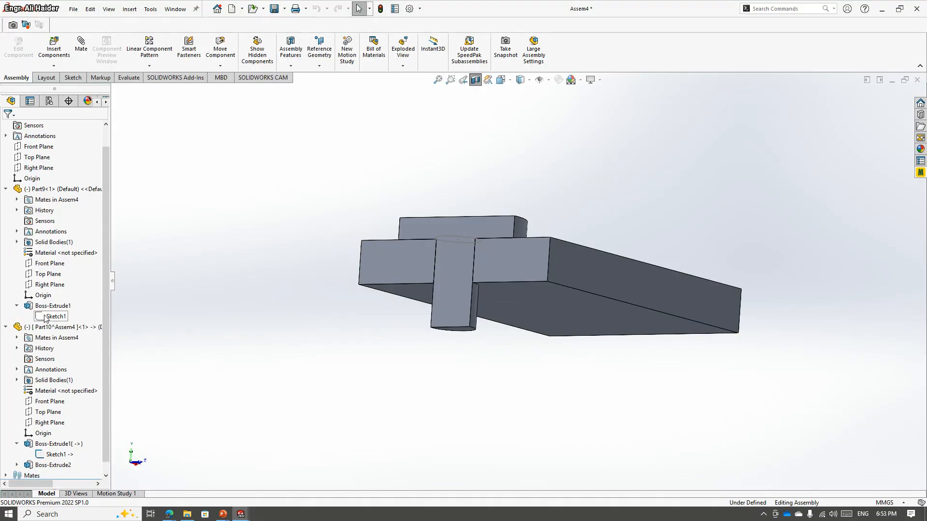
left_click(55, 316)
left_click(53, 288)
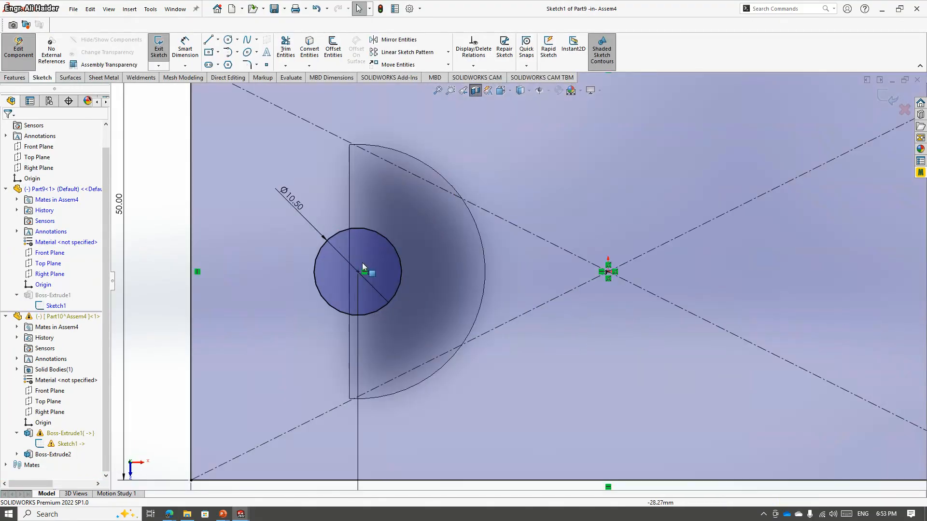
- Set the Part9 hole's diameter to 11 mm and finish editing the sketch and component
double_click(291, 202)
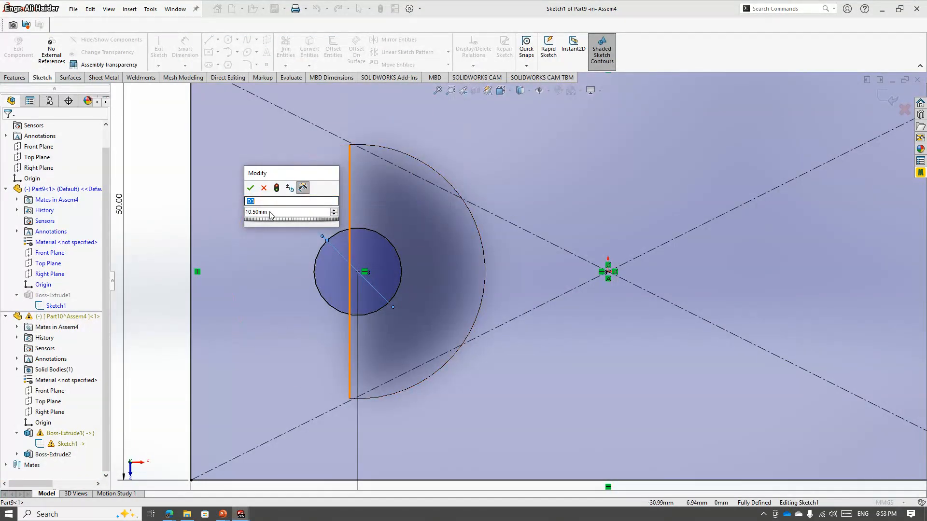
type("11")
key("Return")
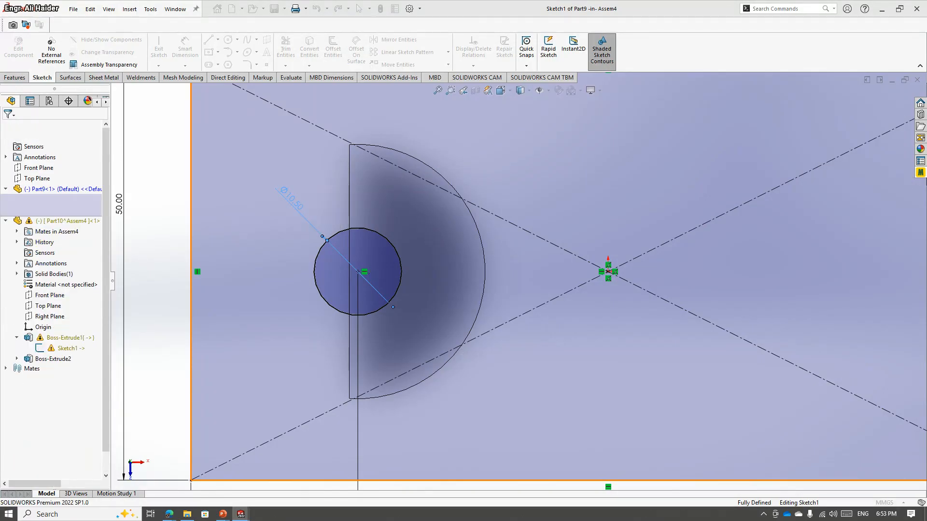
left_click(886, 107)
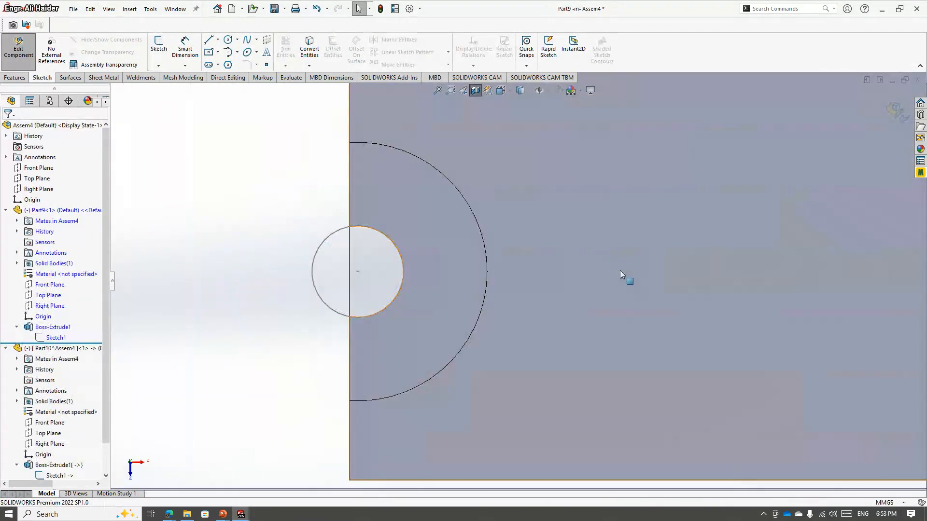
scroll(781, 258, "up", 1)
middle_click_drag(782, 261, 640, 200)
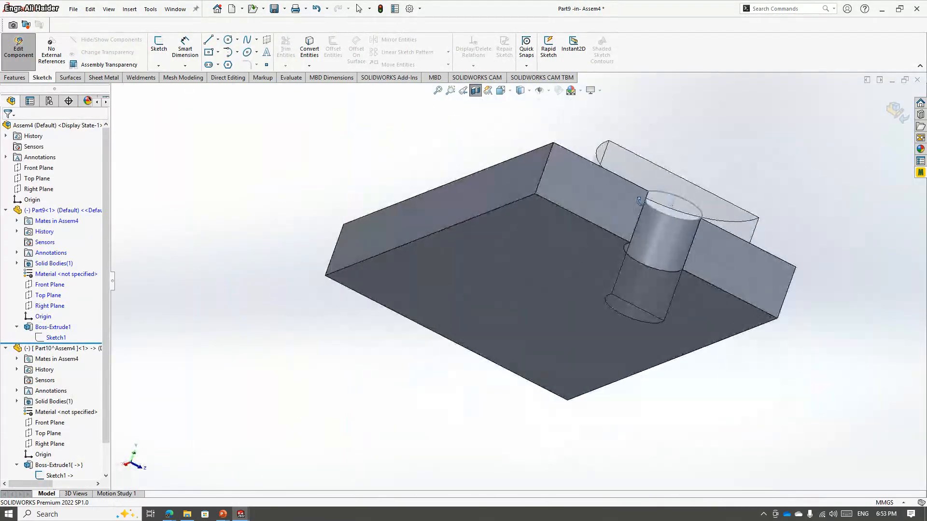
left_click(905, 121)
- Show the sectioned assembly in the isometric view and check the diameter of the pin's shank
middle_click_drag(714, 203, 691, 253)
key("space")
left_click(455, 363)
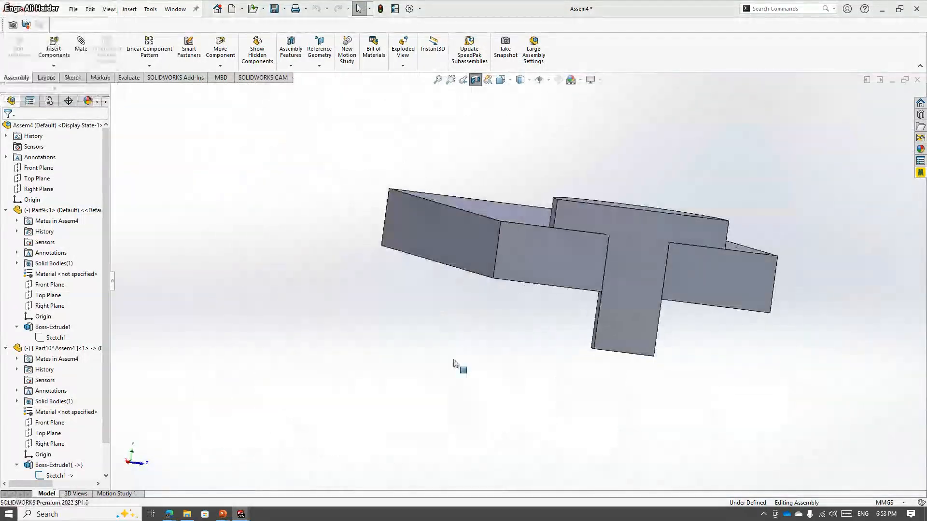
scroll(548, 296, "down", 2)
left_click(373, 414)
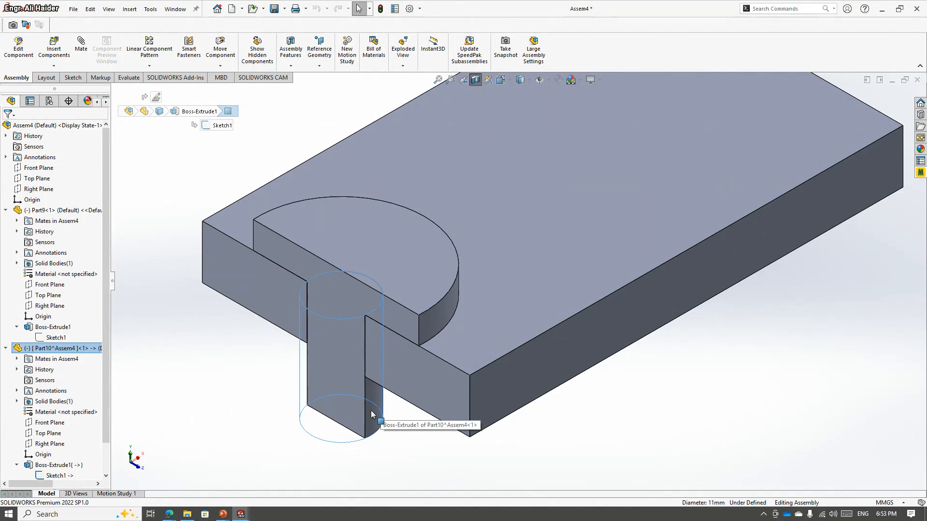
- Reopen the pin's Sketch1 and remove the external relation that ties its circle to the Part9 hole
left_click(373, 396)
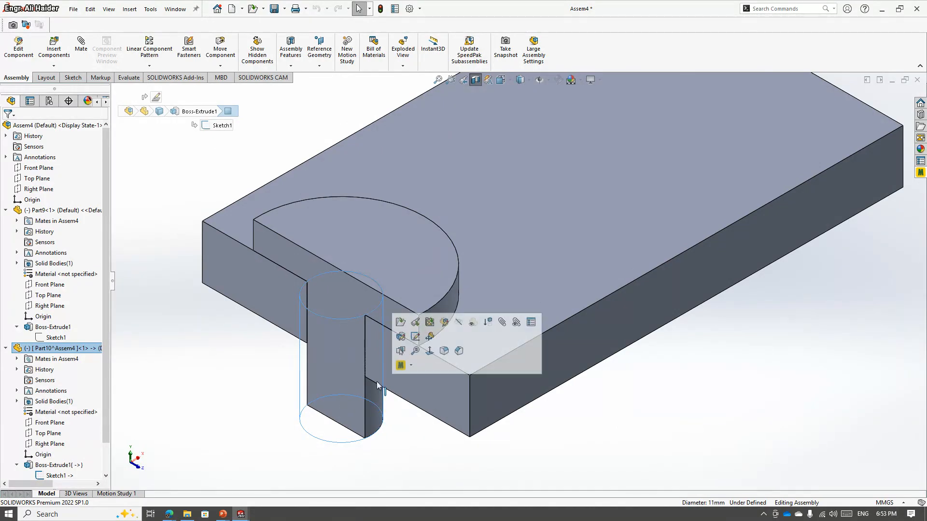
left_click(406, 344)
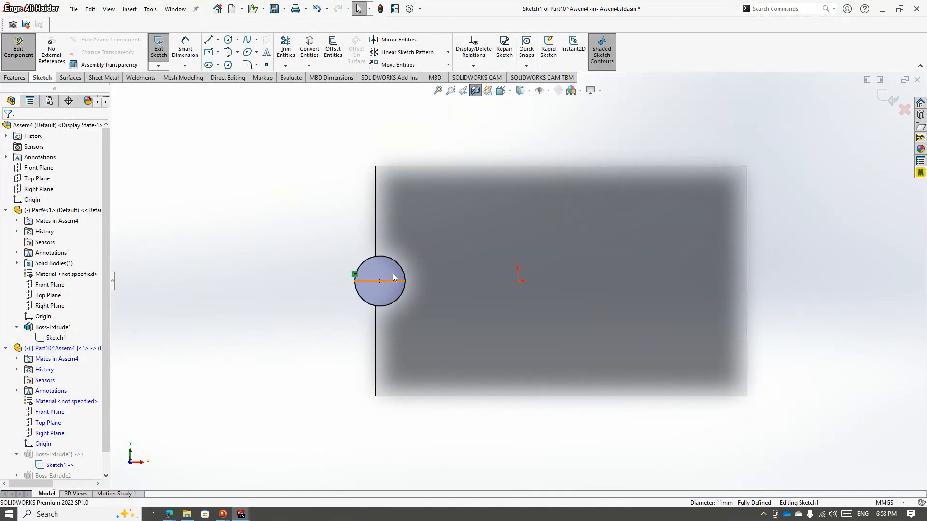
scroll(378, 285, "down", 2)
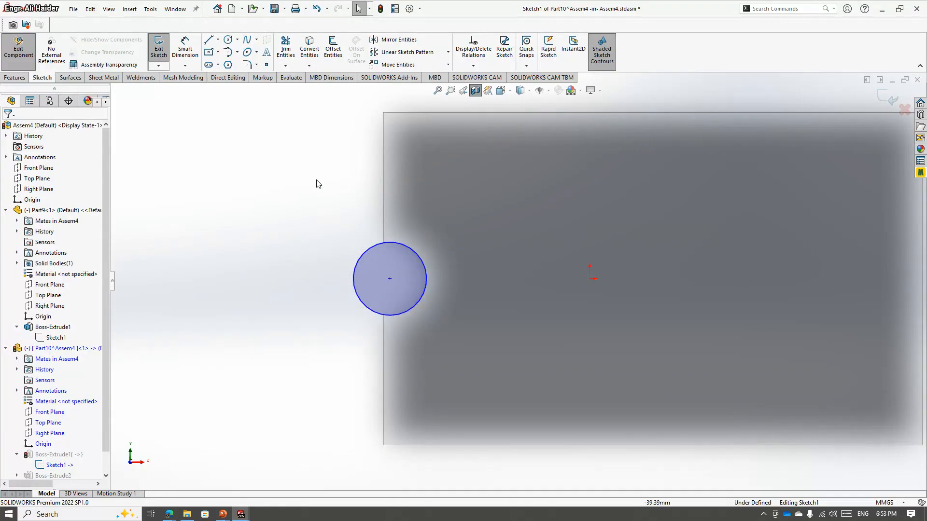
- Dimension the pin circle's diameter at 10.5 mm
left_click(185, 49)
left_click(414, 263)
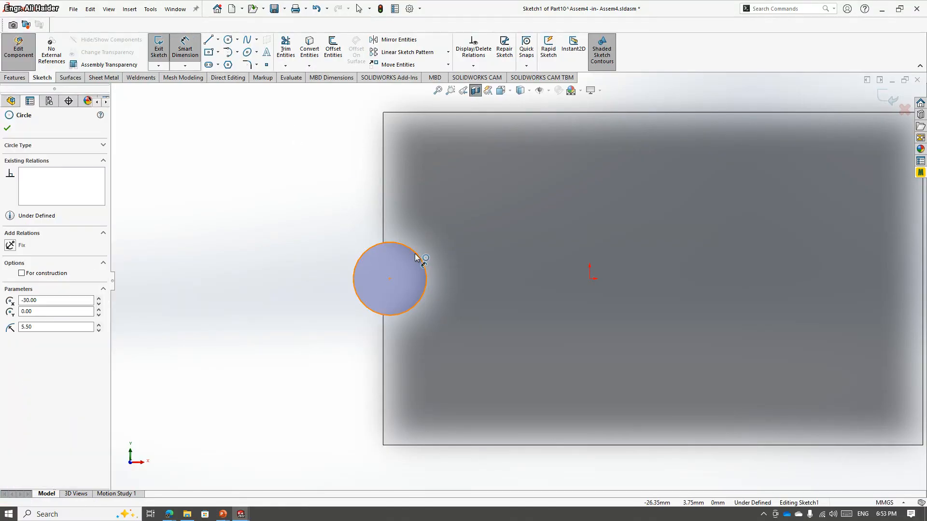
left_click(429, 227)
type("10.5")
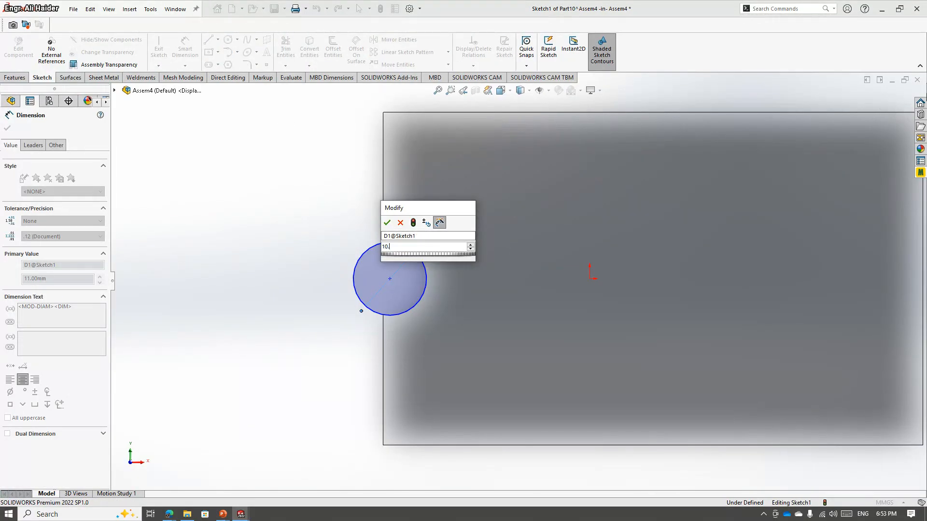
key("Return")
key("Escape")
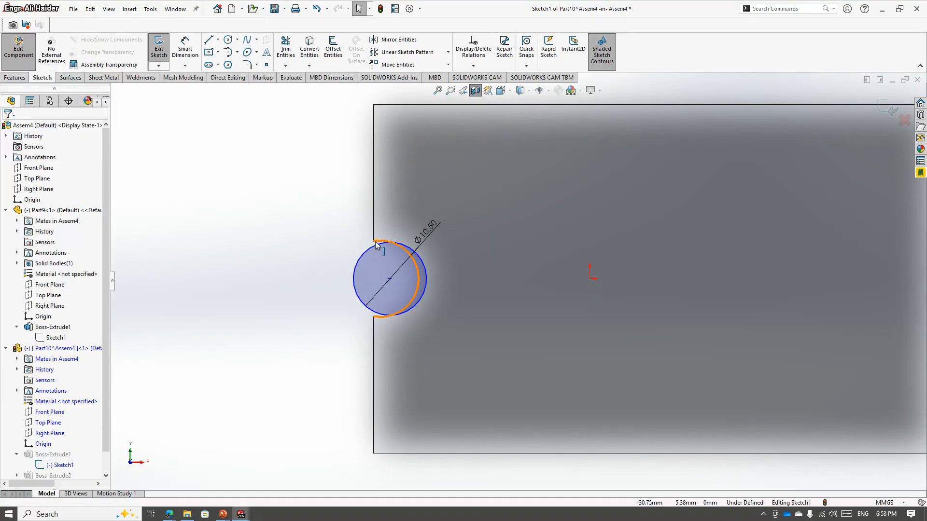
- Make the pin's circle concentric with the Part9 hole edge and finish editing the sketch and component
left_click(426, 269, "ctrl")
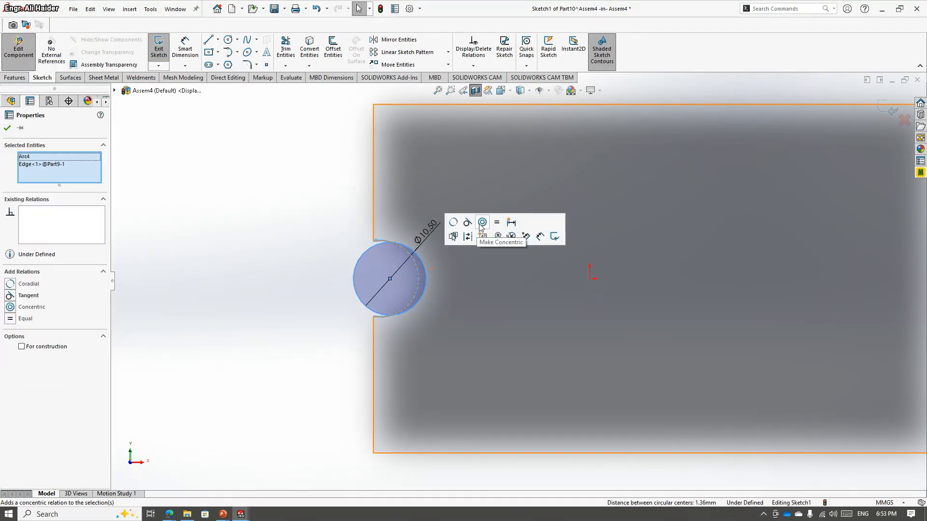
left_click(480, 228)
left_click(318, 299)
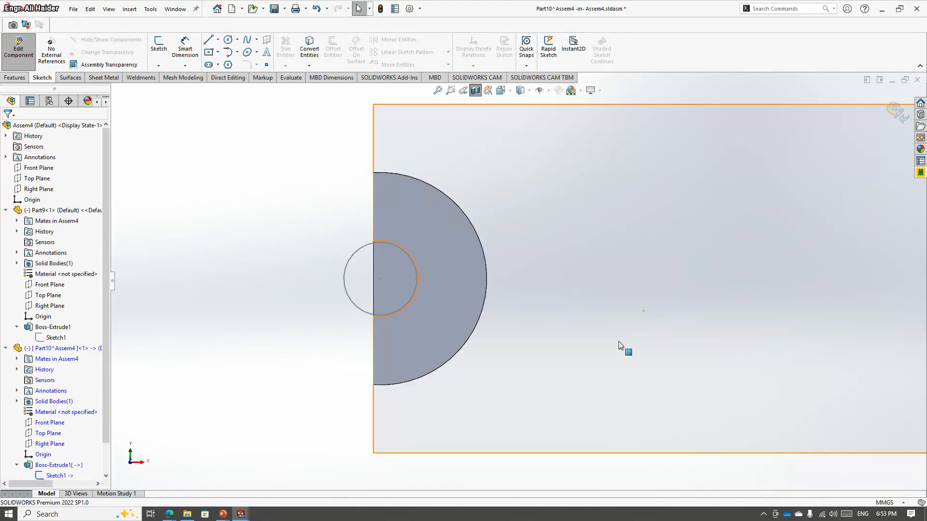
scroll(620, 344, "up", 4)
mouse_move(417, 405)
middle_mouse_down()
mouse_move(441, 341)
mouse_move(593, 169)
middle_mouse_up()
left_click(896, 112)
- Examine the gap between the pin's shank and the Part9 hole up close, including in the Left view
scroll(580, 259, "down", 8)
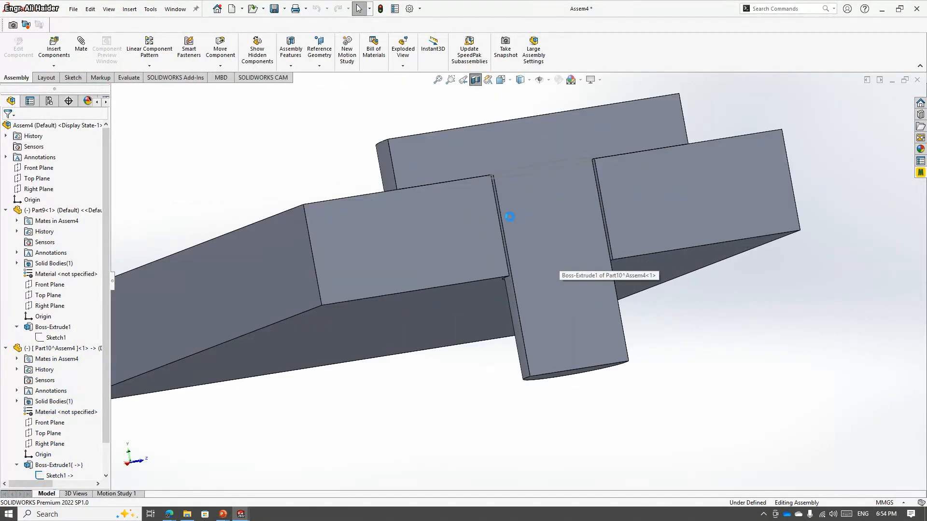
scroll(314, 238, "down", 3)
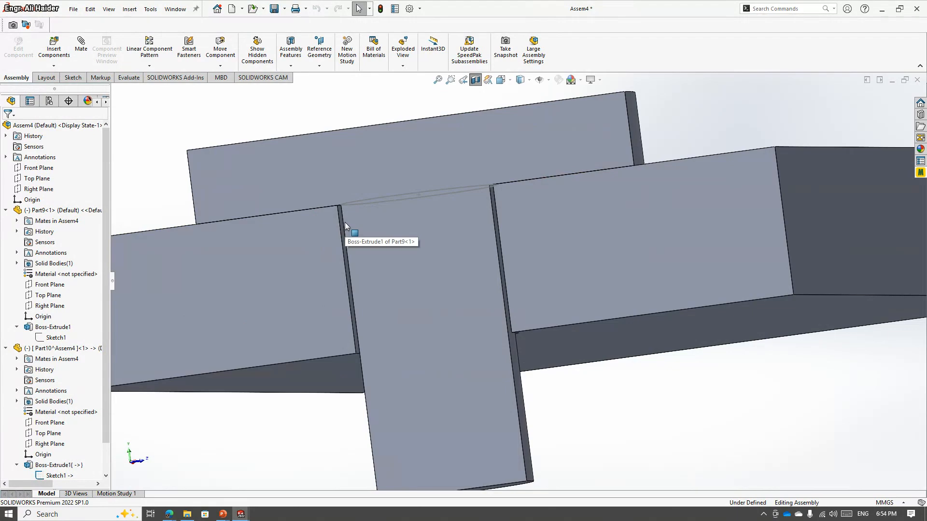
scroll(345, 222, "up", 5)
middle_click_drag(386, 242, 410, 239)
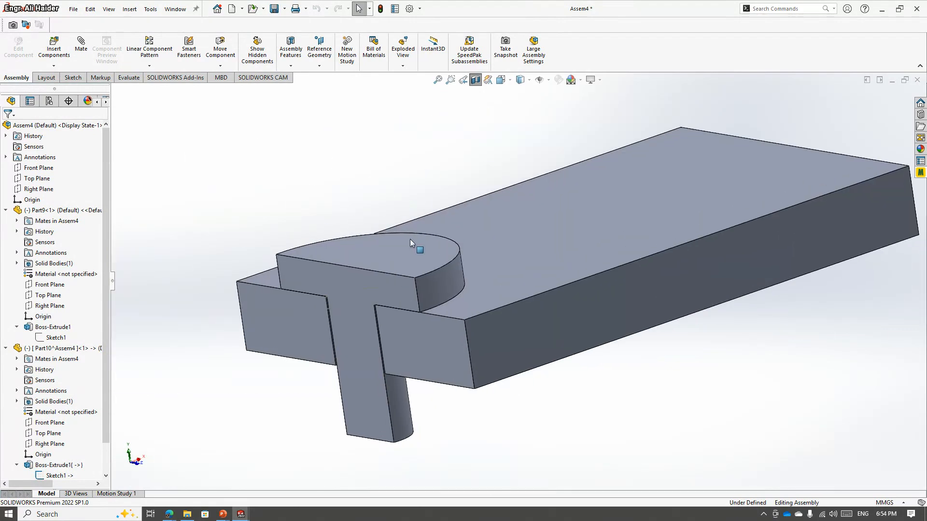
left_click(479, 299)
left_click(418, 151)
middle_click_drag(386, 332, 433, 313)
key("space")
left_click(385, 334)
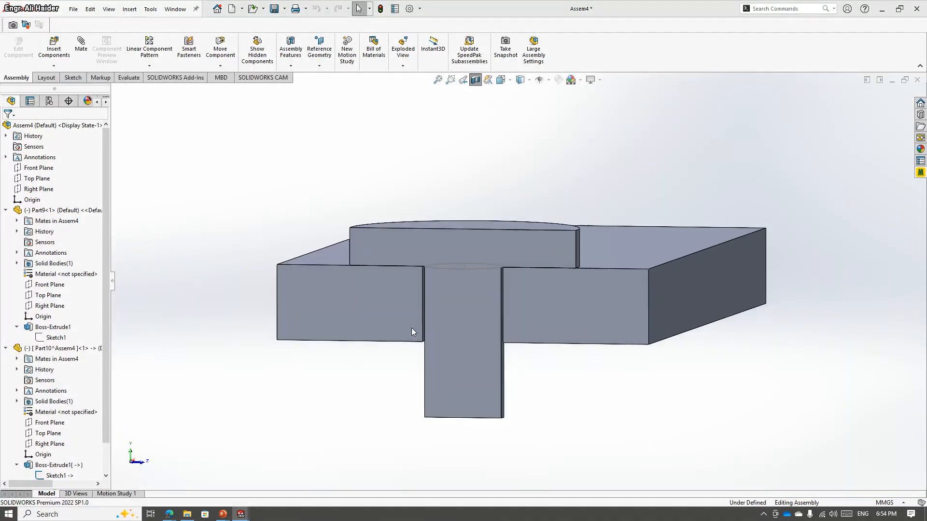
scroll(508, 223, "down", 4)
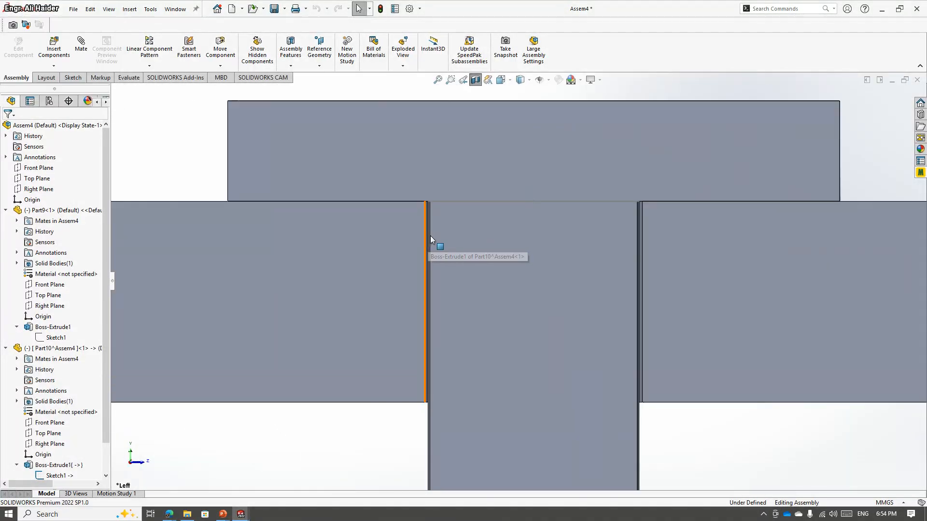
- Inspect the whole sectioned assembly from other angles and examine the pin's cut face
scroll(606, 399, "up", 5)
middle_click_drag(606, 399, 415, 238)
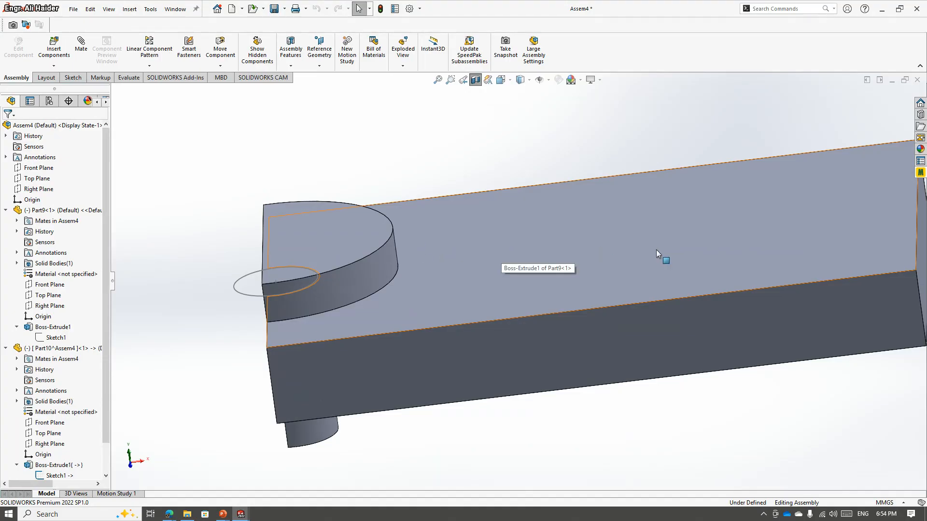
scroll(532, 262, "up", 4)
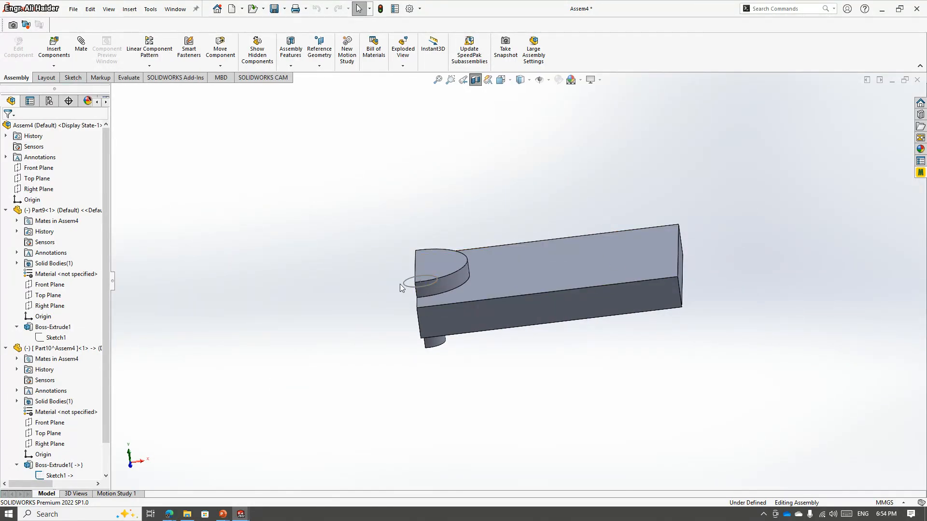
middle_click_drag(400, 284, 484, 292)
scroll(507, 302, "down", 3)
scroll(508, 302, "down", 2)
left_click(438, 261)
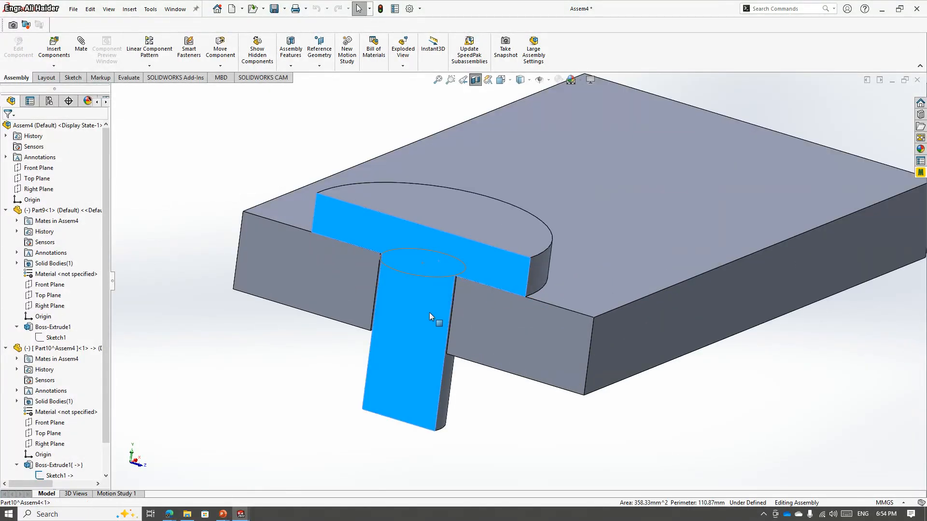
left_click(485, 411)
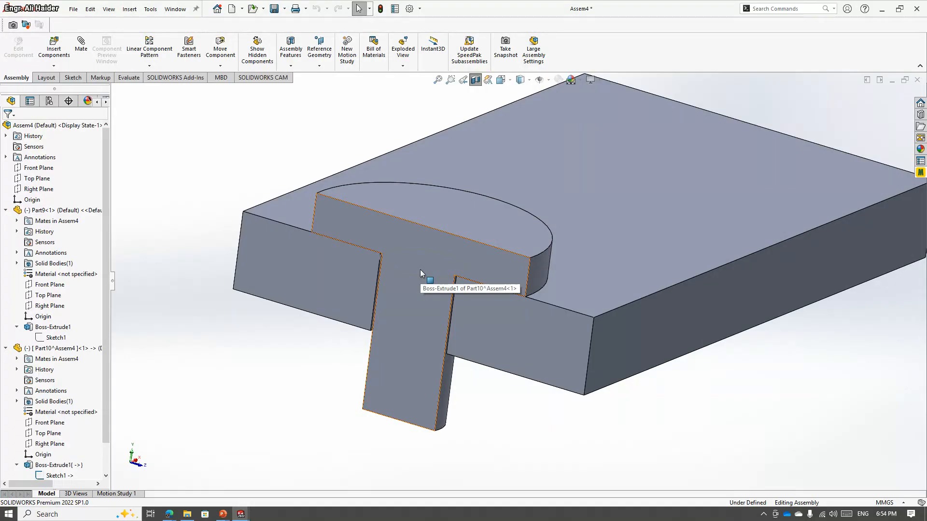
- Create a new part document
key("ctrl+n")
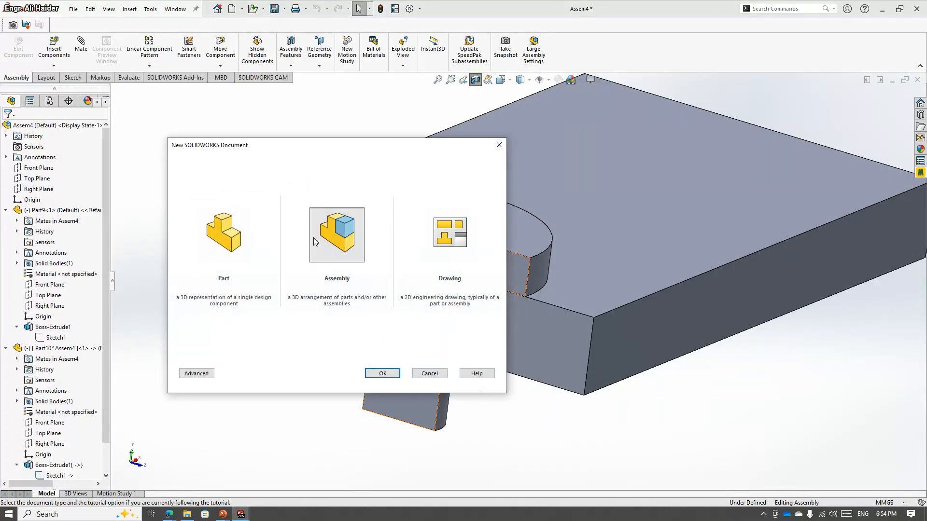
left_click(223, 234)
left_click(381, 374)
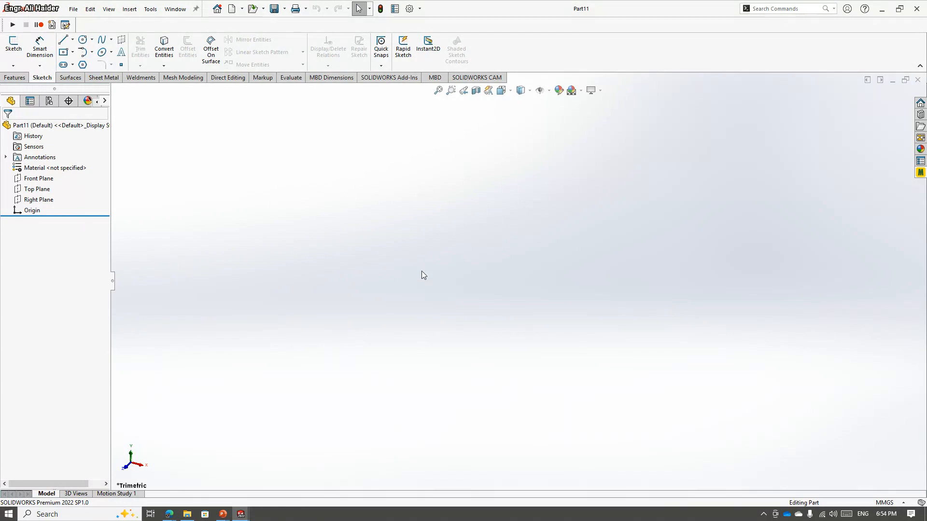
- Sketch a center rectangle about 271 mm wide on the Top Plane, centred on the origin
left_click(42, 189)
left_click(47, 177)
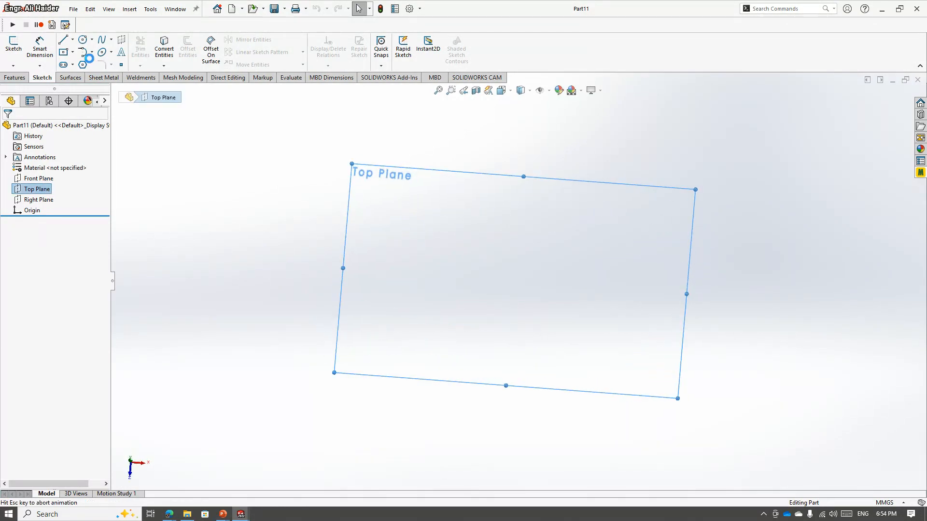
left_click(63, 51)
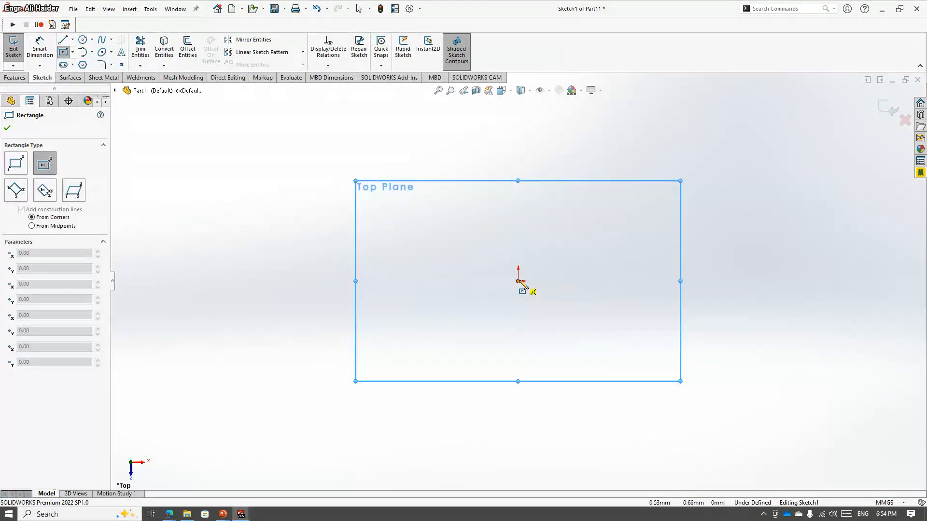
left_click_drag(519, 281, 766, 379)
key("Escape")
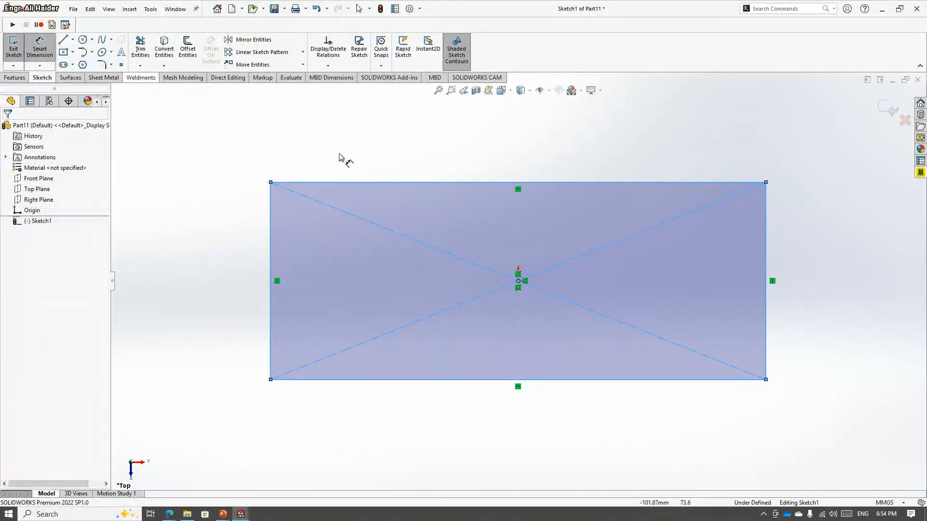
- Dimension the rectangle to 100 mm wide and 50 mm high
left_click(357, 183)
left_click(373, 160)
type("10")
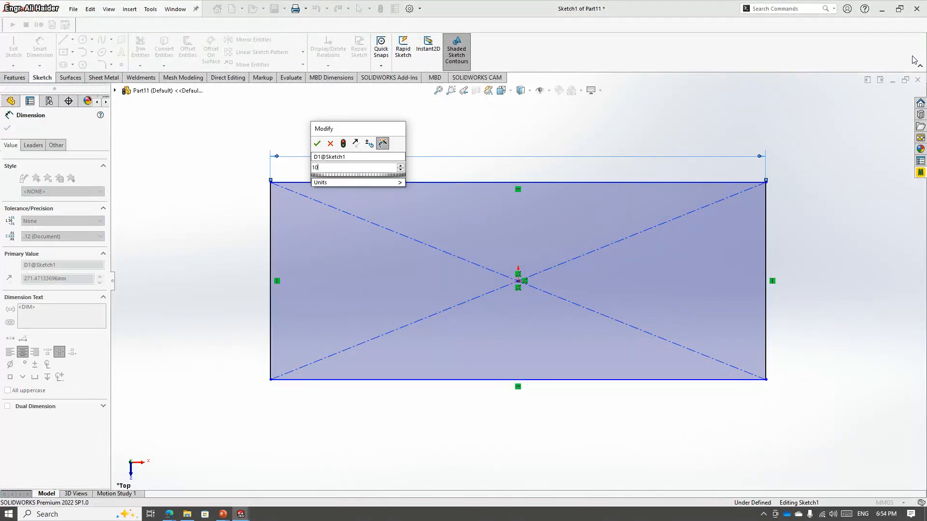
type("0")
key("Return")
left_click(271, 249)
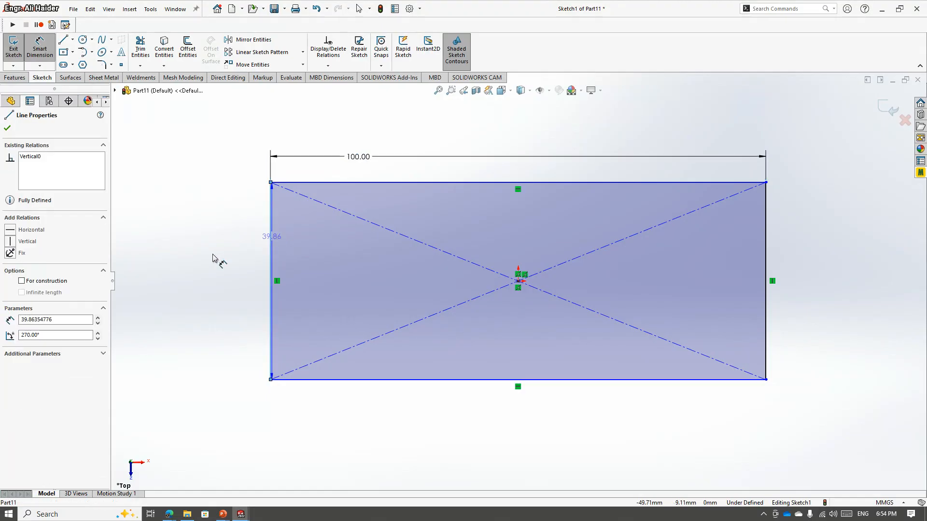
left_click(213, 256)
type("50")
key("Return")
key("Escape")
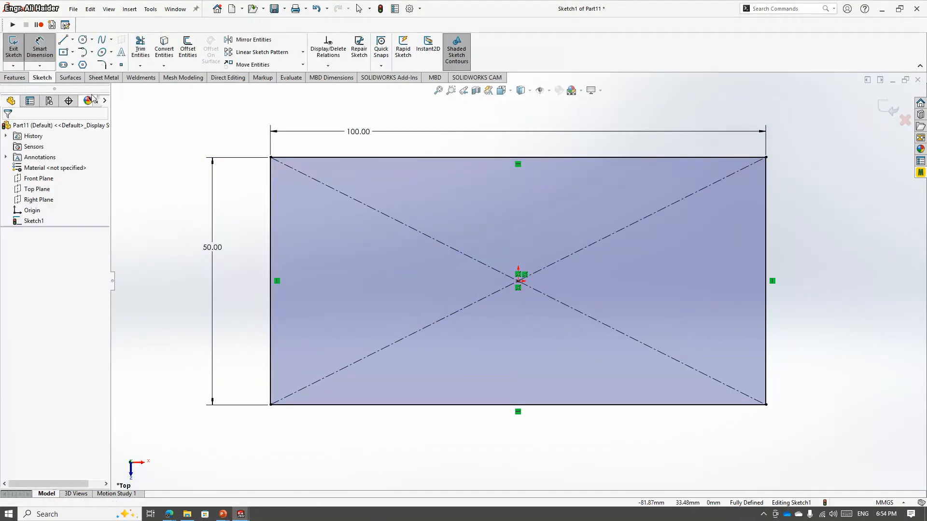
- Sketch a circle inside the rectangle near its left edge and set its diameter to 10 mm
left_click(83, 39)
left_click_drag(342, 269, 342, 312)
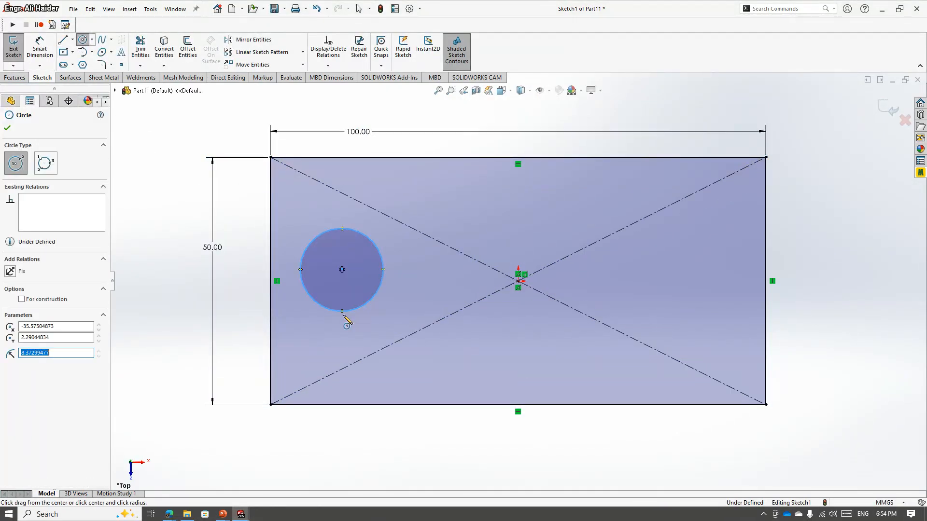
key("Escape")
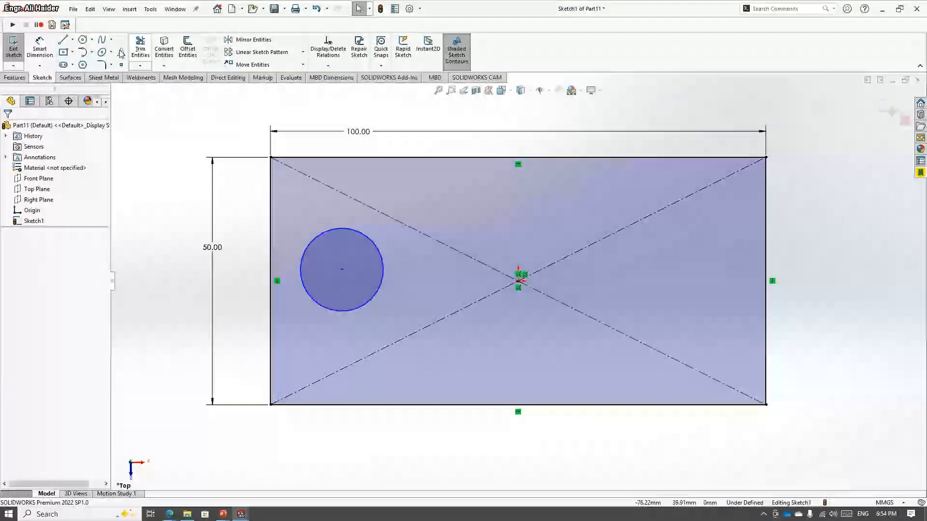
left_click(40, 46)
left_click(383, 264)
left_click(393, 305)
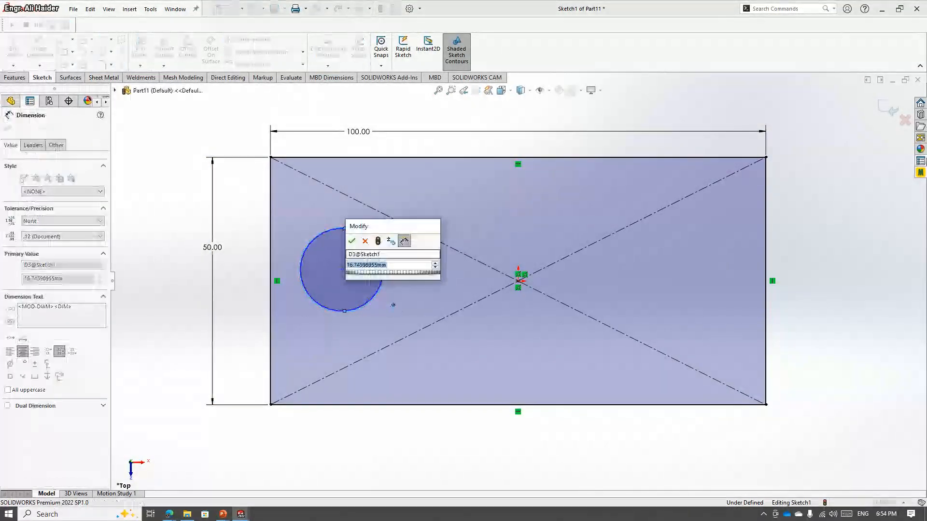
type("10")
key("Return")
key("Escape")
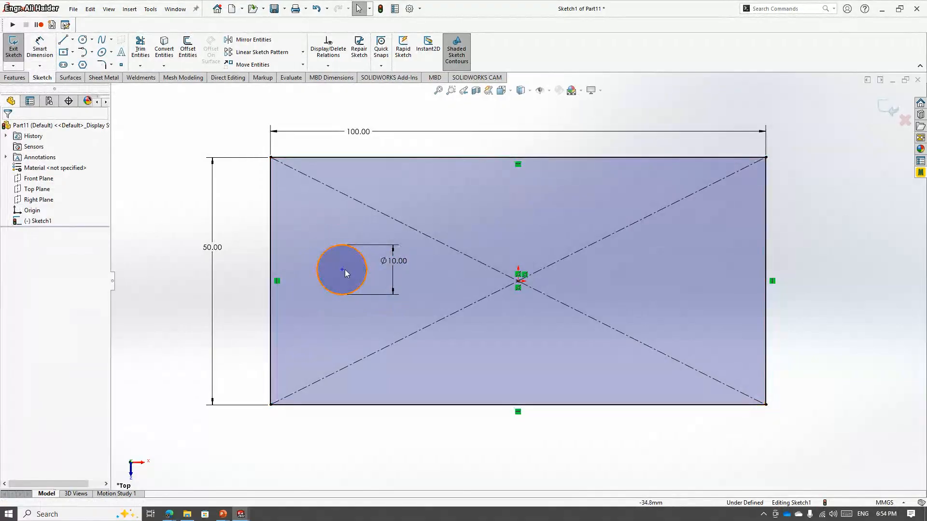
- Add a Horizontal relation between the circle's center and the origin
left_click(342, 270)
left_click(518, 281, "ctrl")
left_click(547, 240)
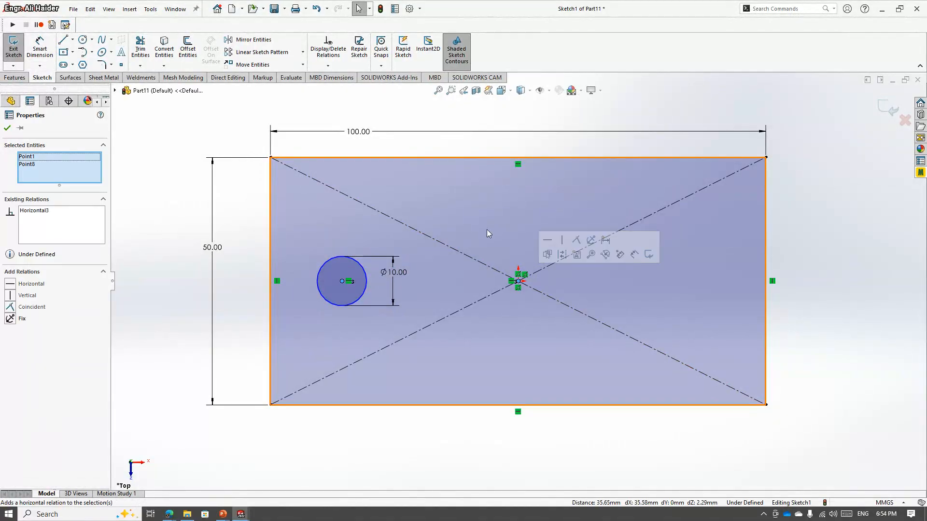
- Set the distance from the rectangle's left edge to the circle's center to 20 mm
left_click(40, 46)
left_click(339, 290)
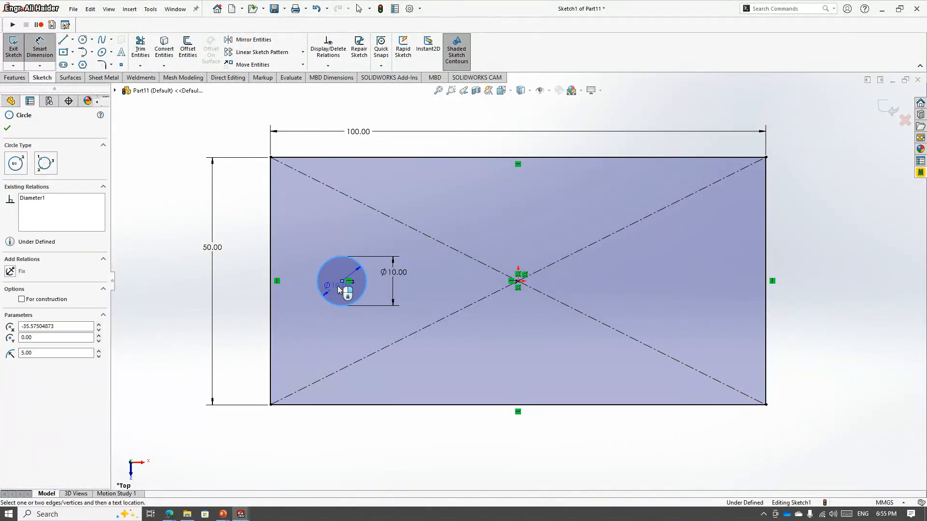
left_click(271, 277)
left_click(298, 253)
type("2")
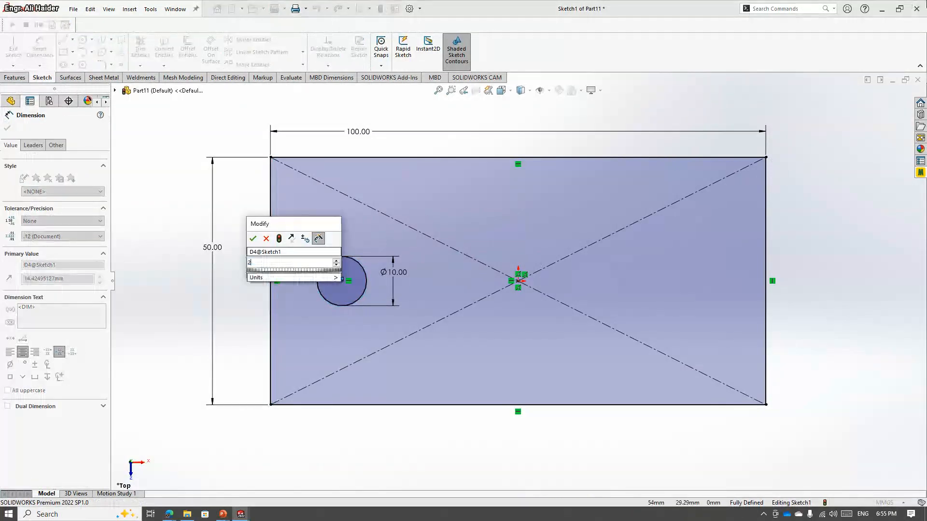
type("0")
key("Return")
key("Escape")
- Extrude the sketch as a 10 mm thick plate with the circle left as a through hole
left_click(16, 78)
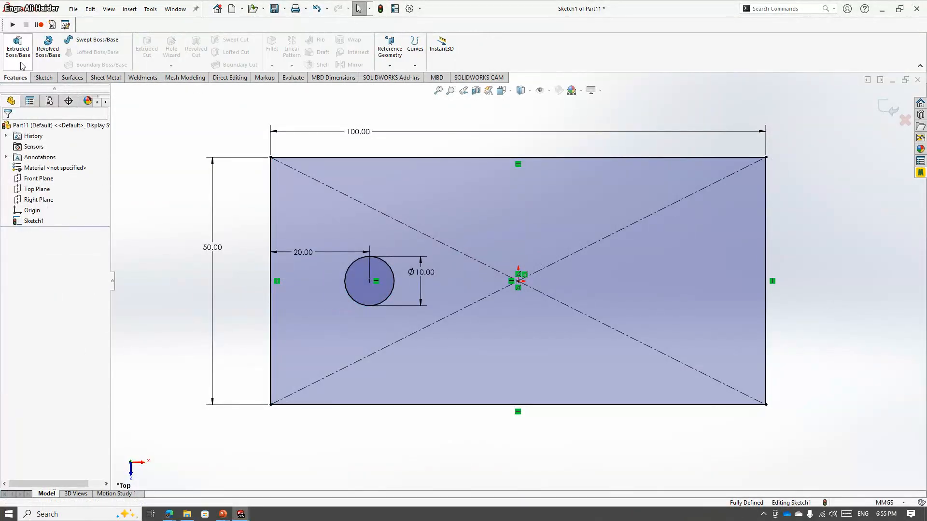
left_click(18, 46)
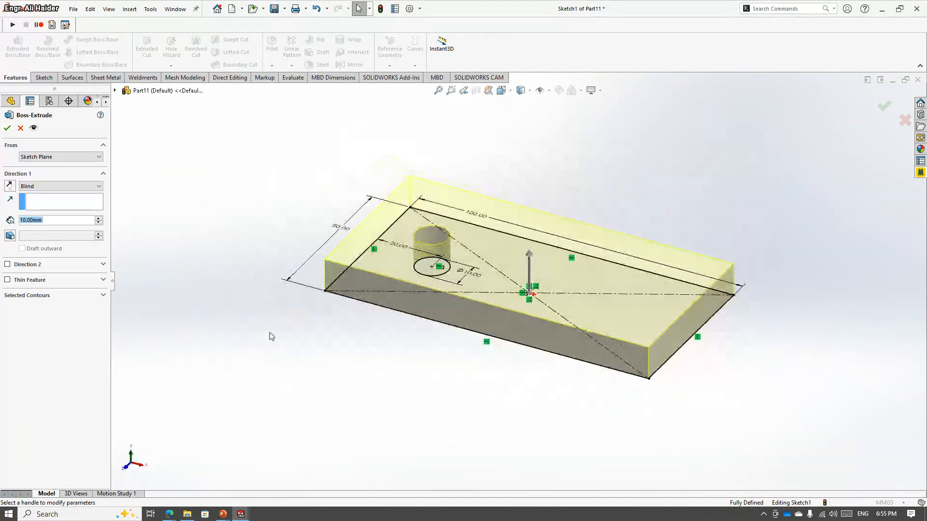
left_click(8, 128)
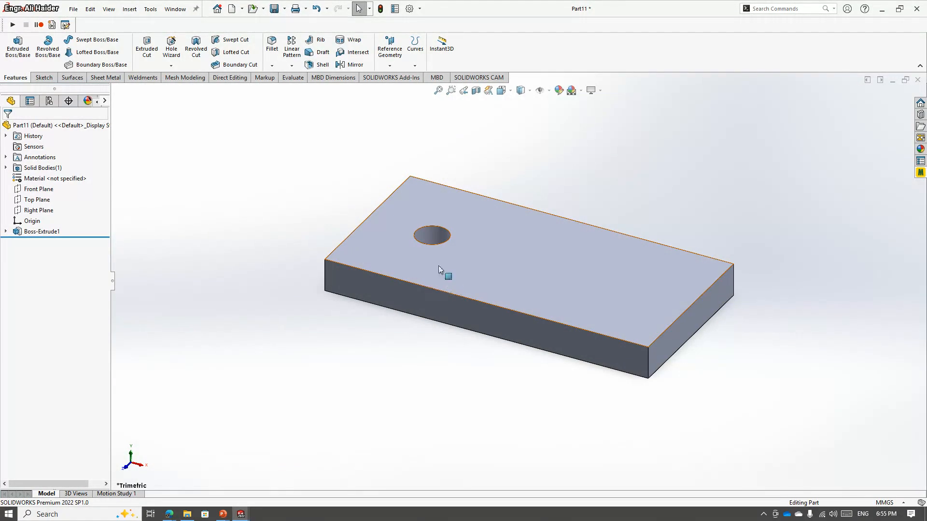
- Start a sketch on the plate's top face and convert the hole's circular edge into it
scroll(439, 266, "down", 3)
left_click(323, 247)
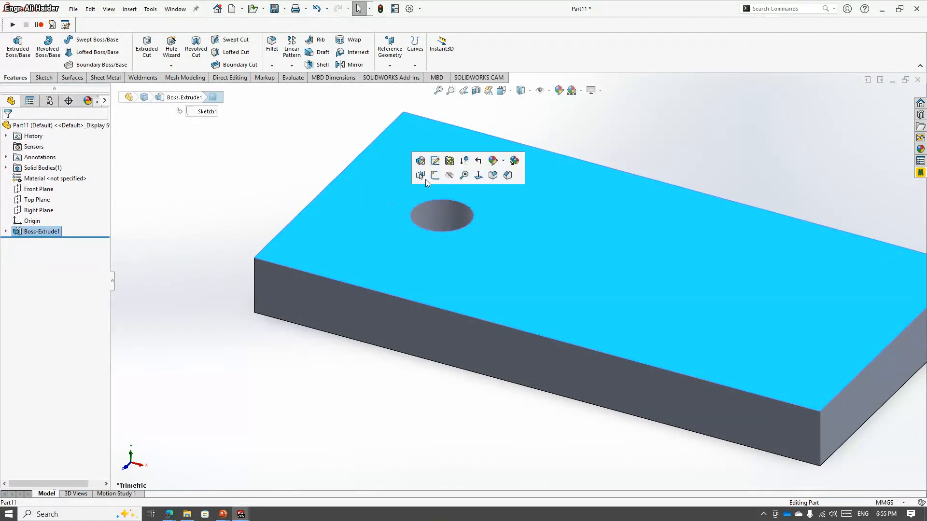
left_click(426, 177)
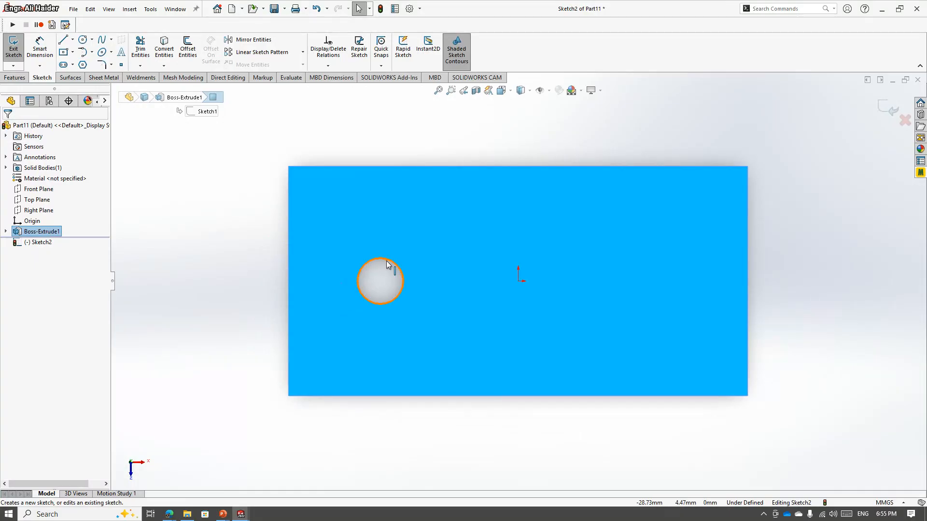
left_click(386, 264)
left_click(164, 48)
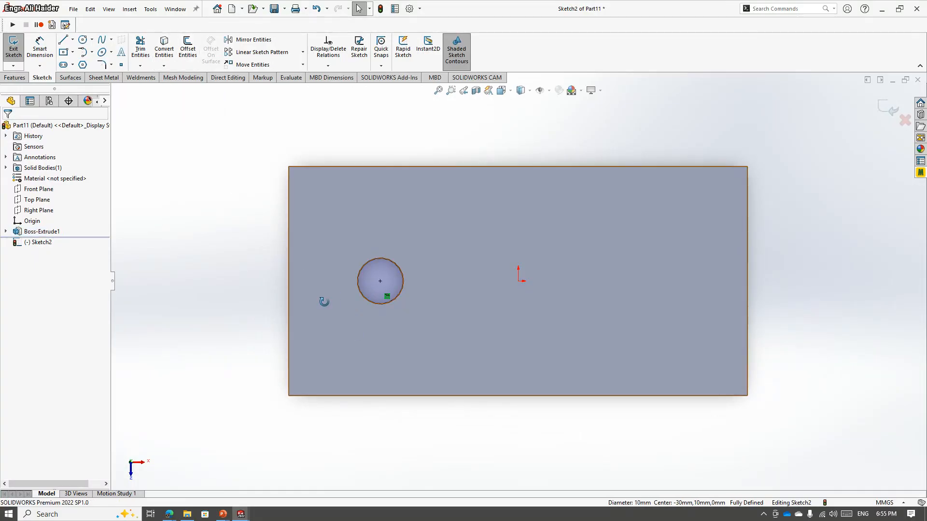
- Offset the converted circle outward by 5 mm to outline the pin's head
middle_click_drag(323, 301, 309, 271)
left_click(16, 78)
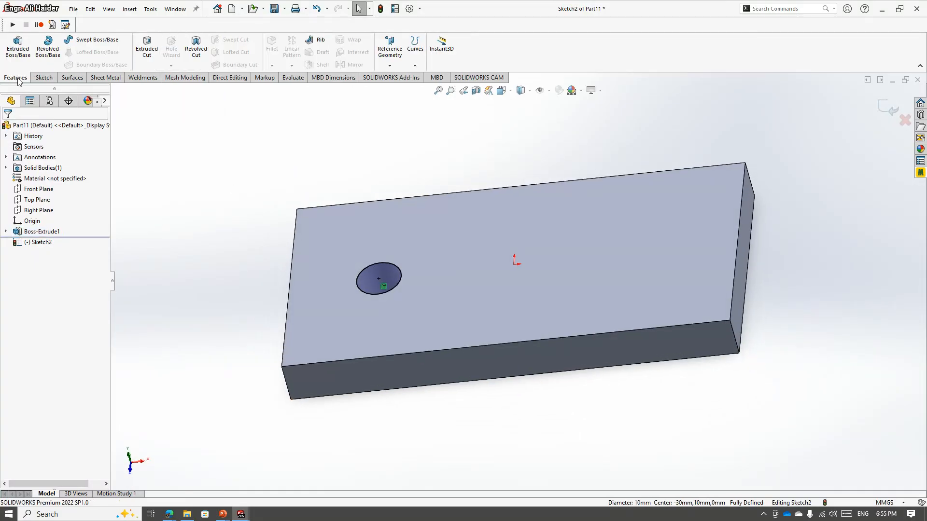
left_click(394, 266)
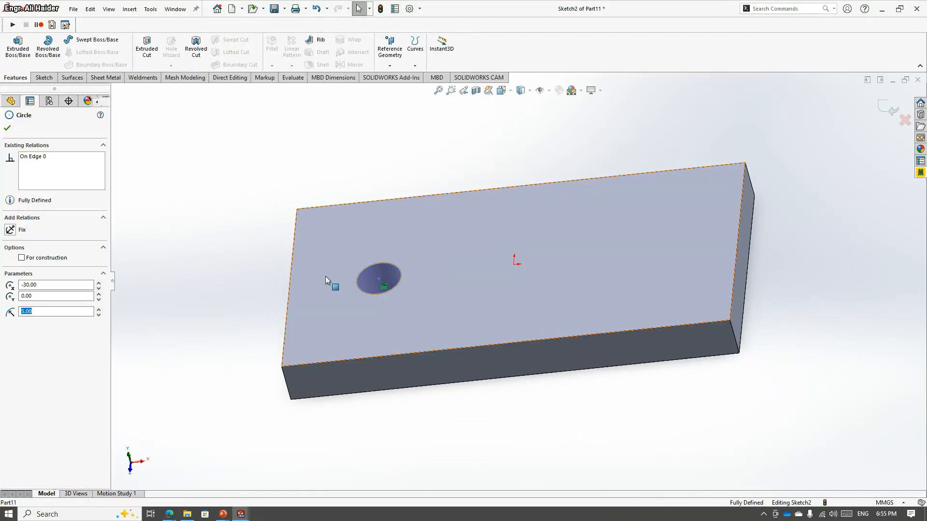
left_click(44, 78)
left_click(188, 48)
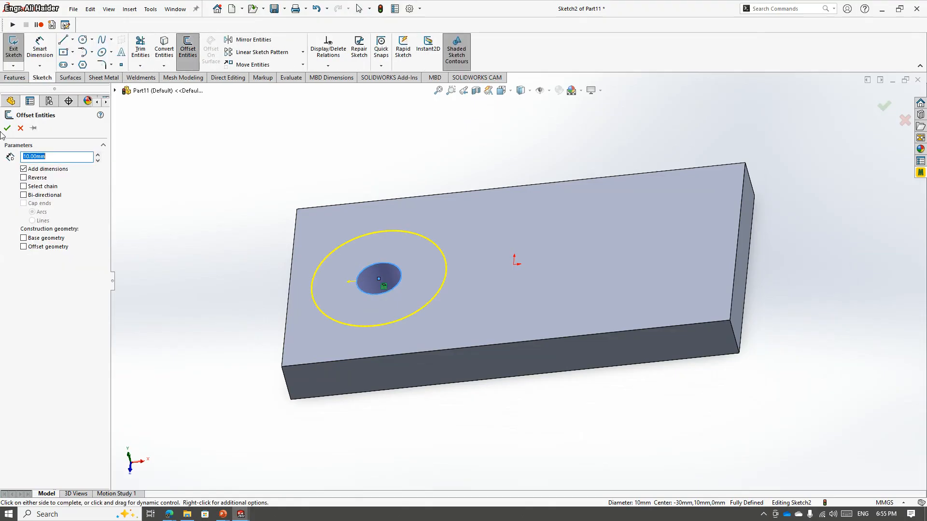
key("Return")
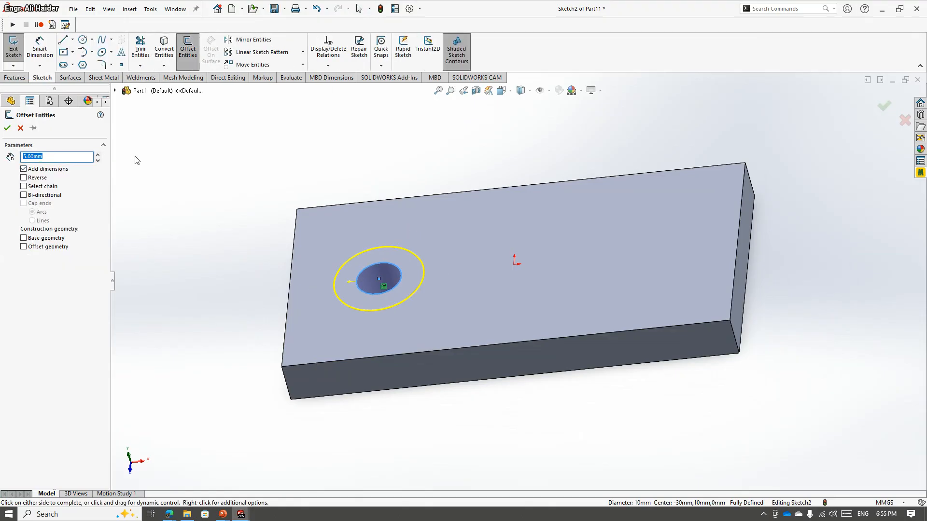
left_click(7, 128)
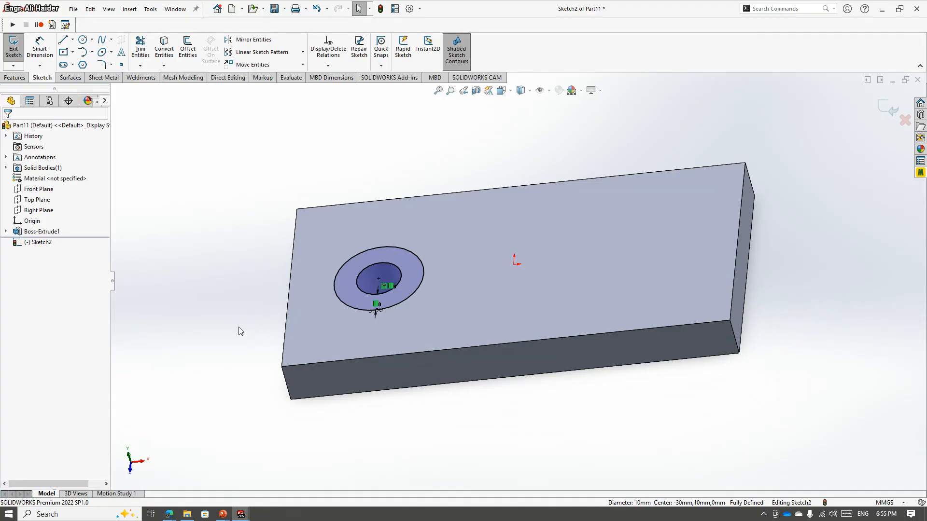
- Extrude only the inner circle region 20 mm down through the hole as a separate body, with Merge result off
left_click(23, 77)
left_click(17, 46)
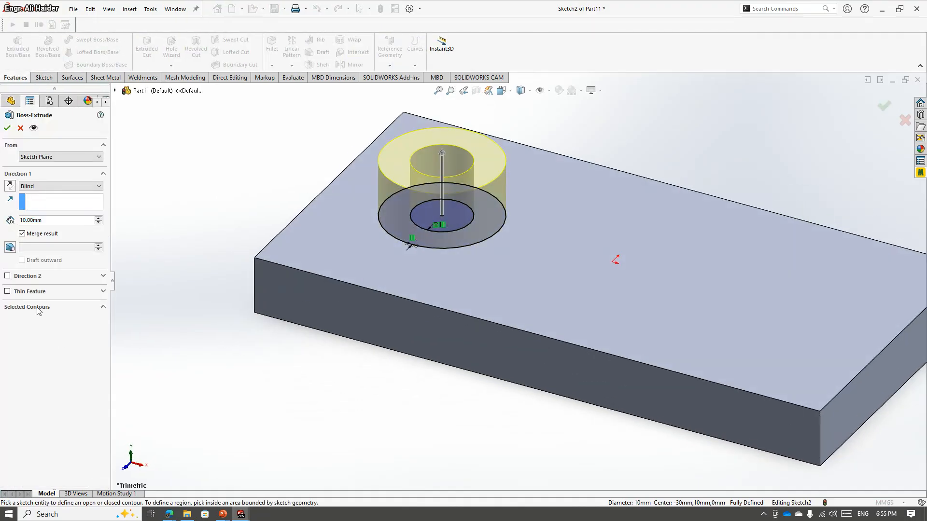
left_click(422, 218)
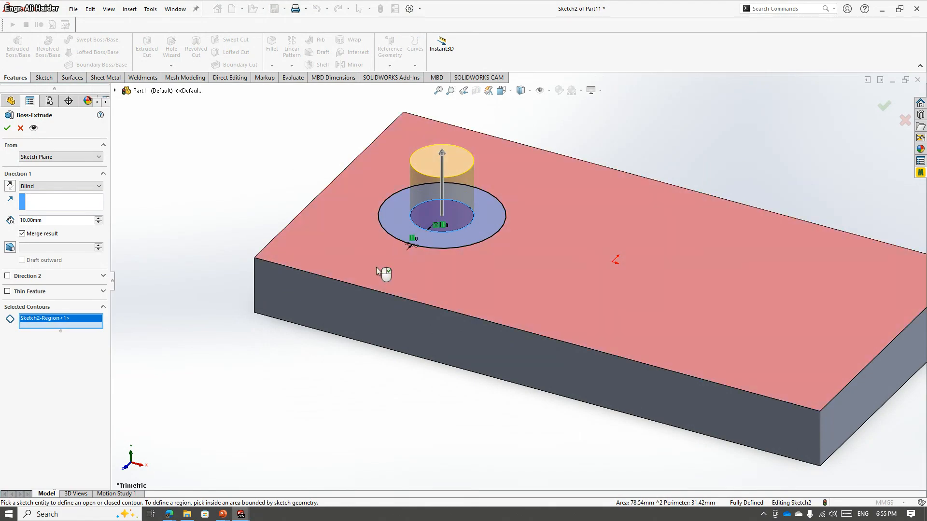
left_click(10, 186)
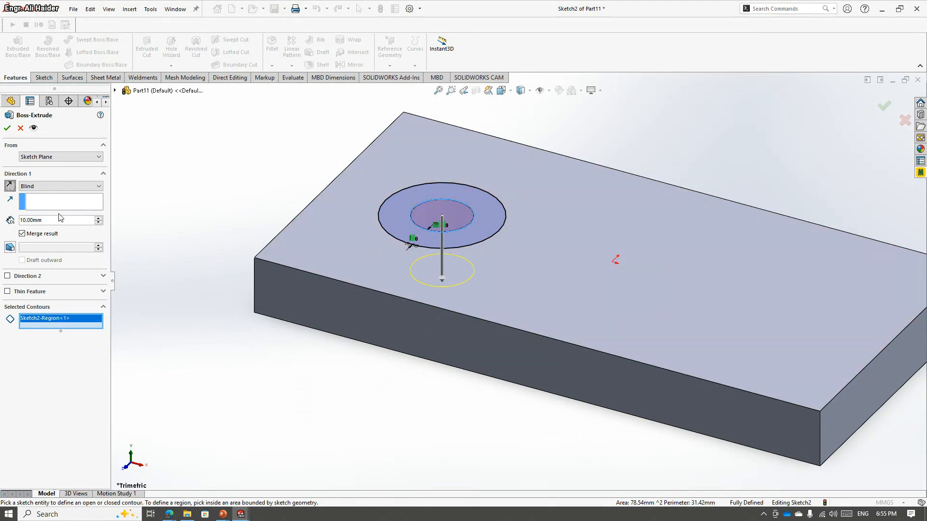
type("20")
key("Return")
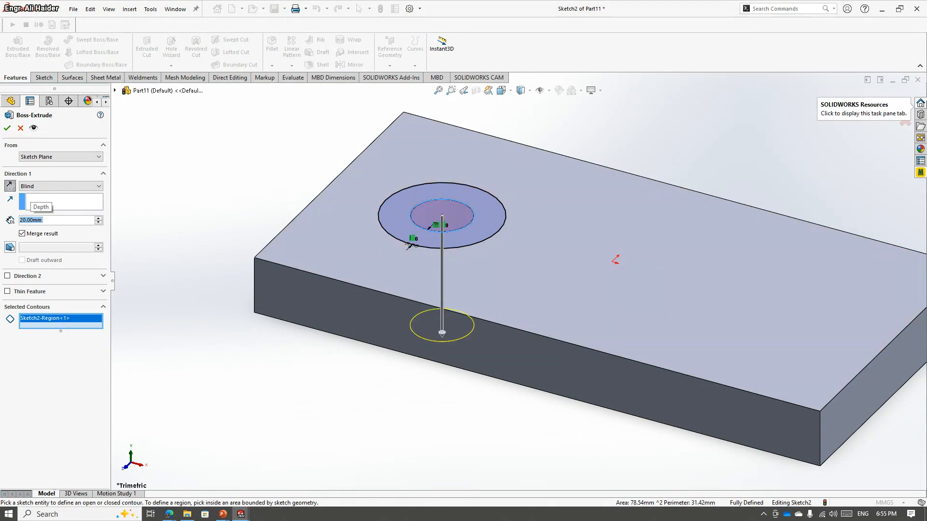
left_click(22, 234)
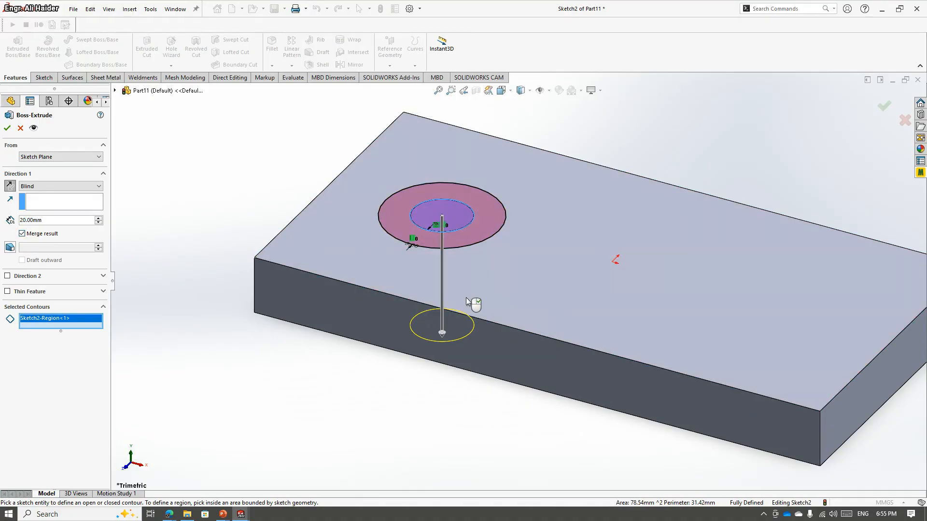
left_click(22, 233)
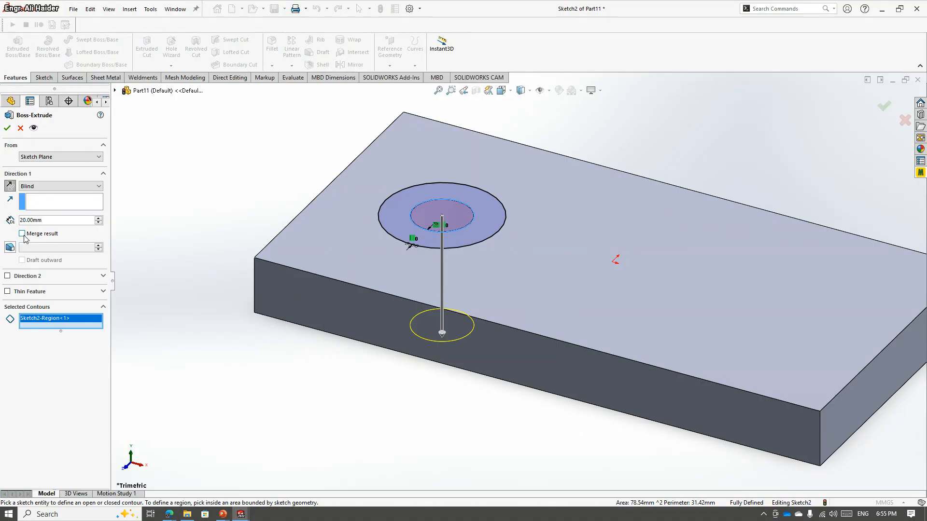
left_click(6, 129)
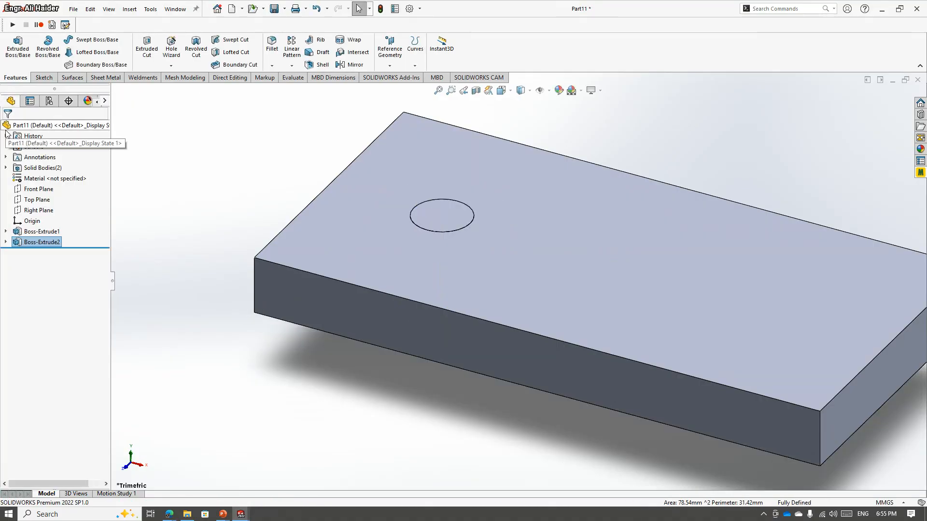
- Extrude the outer circle of the pin's sketch 5 mm upward from the plate's top face as the head
left_click(6, 243)
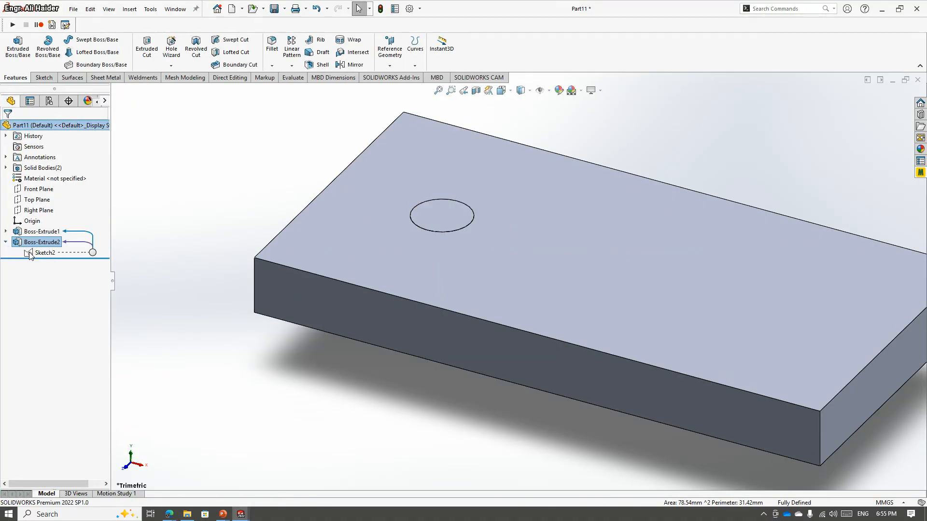
left_click(36, 253)
left_click(38, 241)
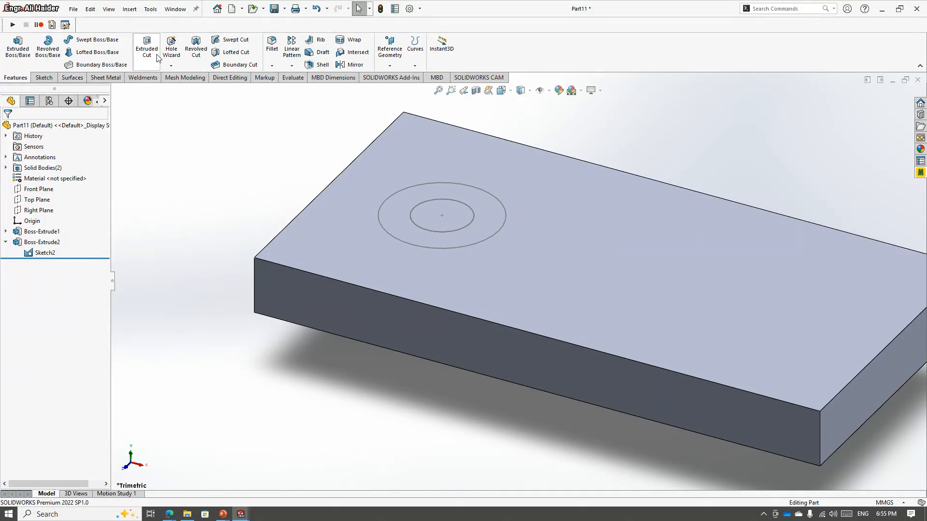
left_click(398, 192)
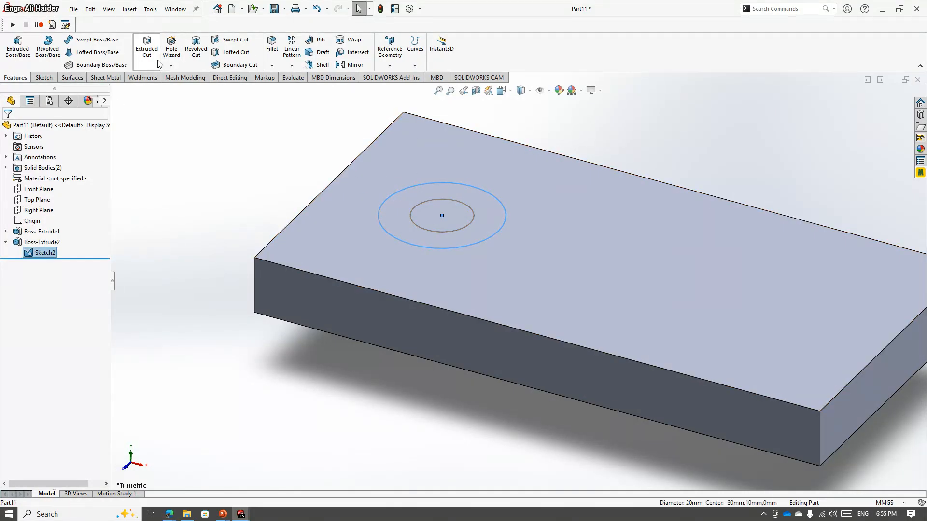
left_click(18, 46)
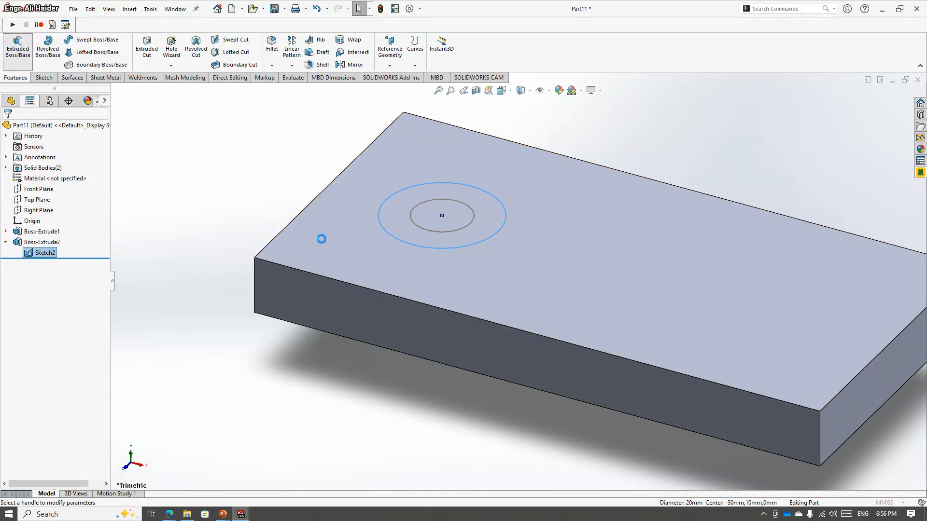
type("5")
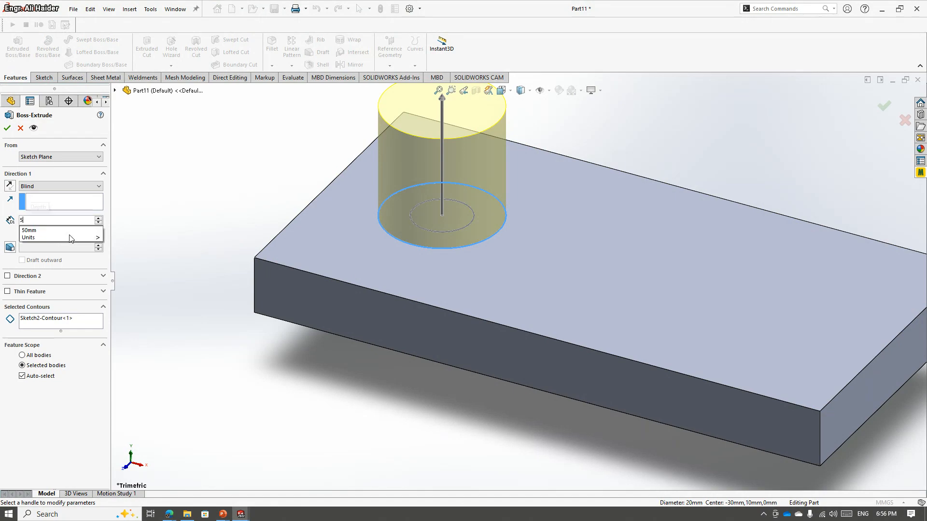
key("Return")
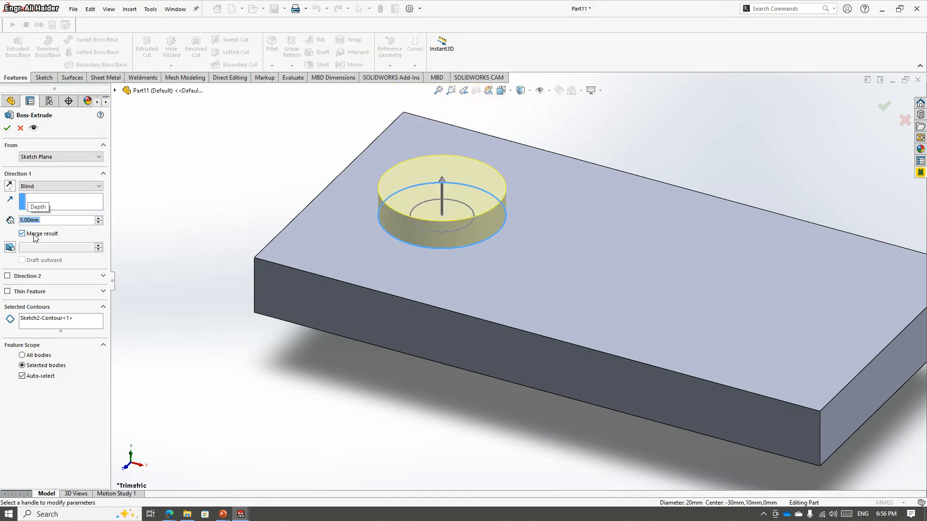
- Turn off automatic body selection, merge the head only with the pin body and finish the extrusion
left_click(32, 370)
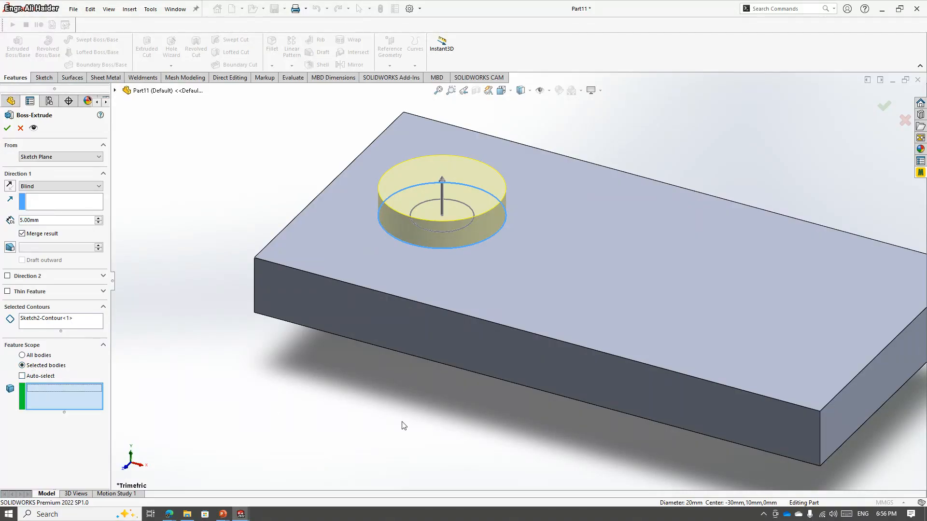
middle_click_drag(430, 406, 444, 278)
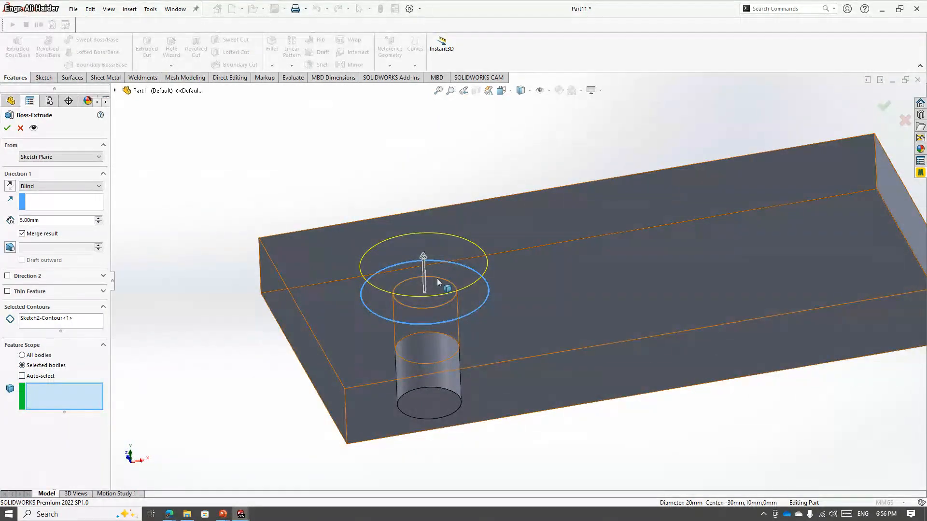
left_click(444, 392)
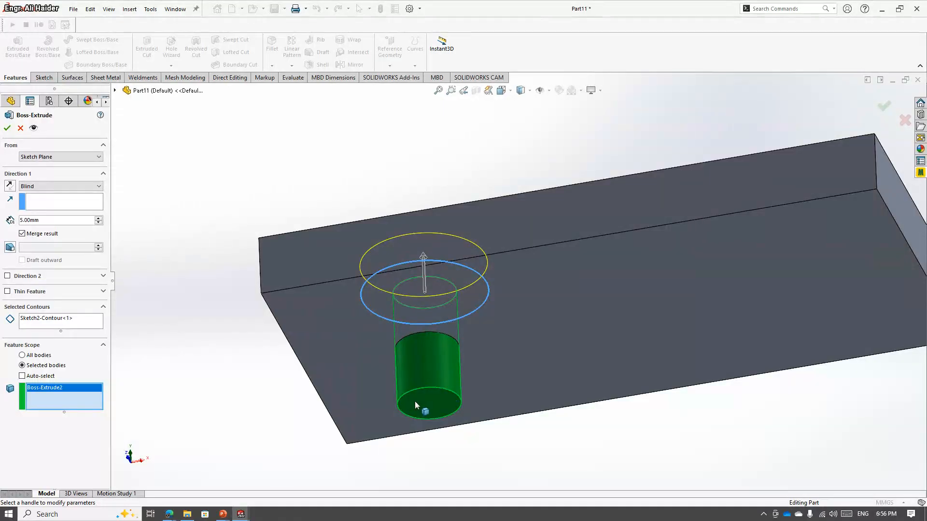
left_click(7, 129)
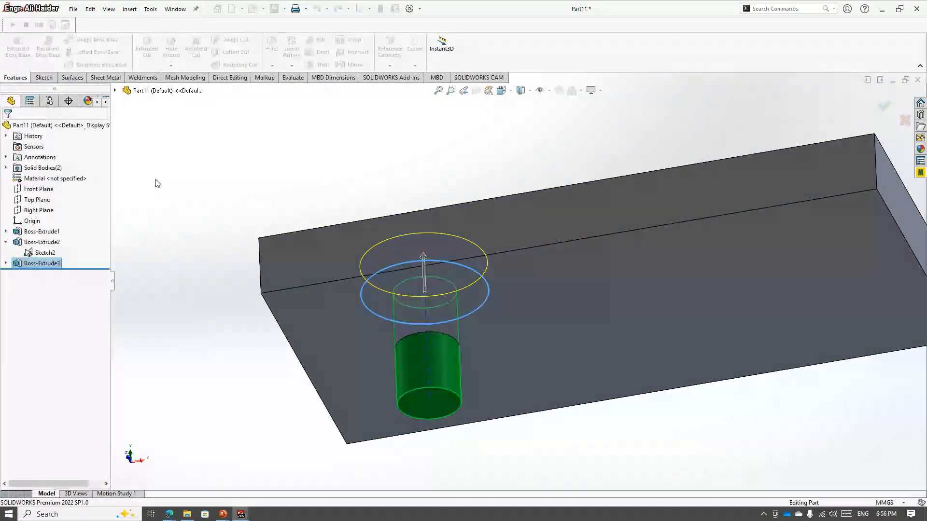
- Examine which solid bodies the part contains by highlighting the plate and the headed pin in turn
middle_click_drag(391, 159, 403, 278)
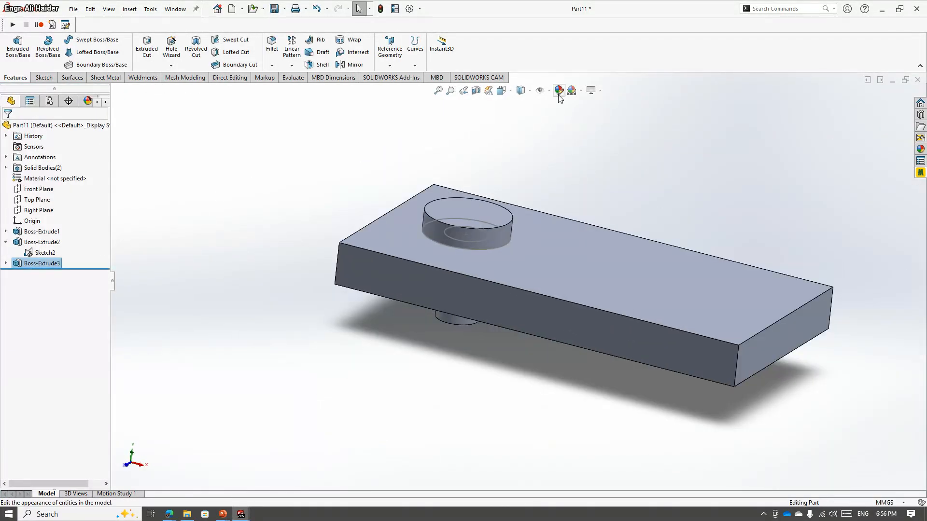
left_click(6, 167)
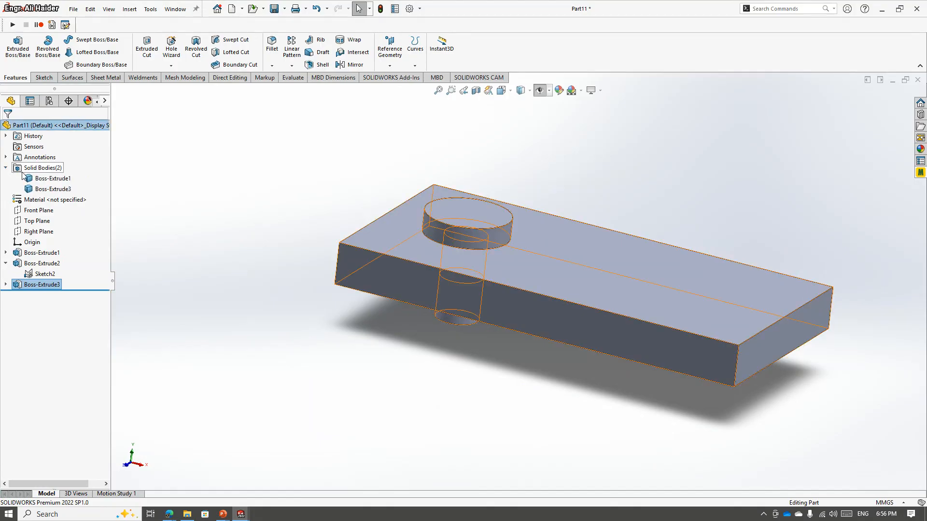
left_click(45, 179)
left_click(48, 189)
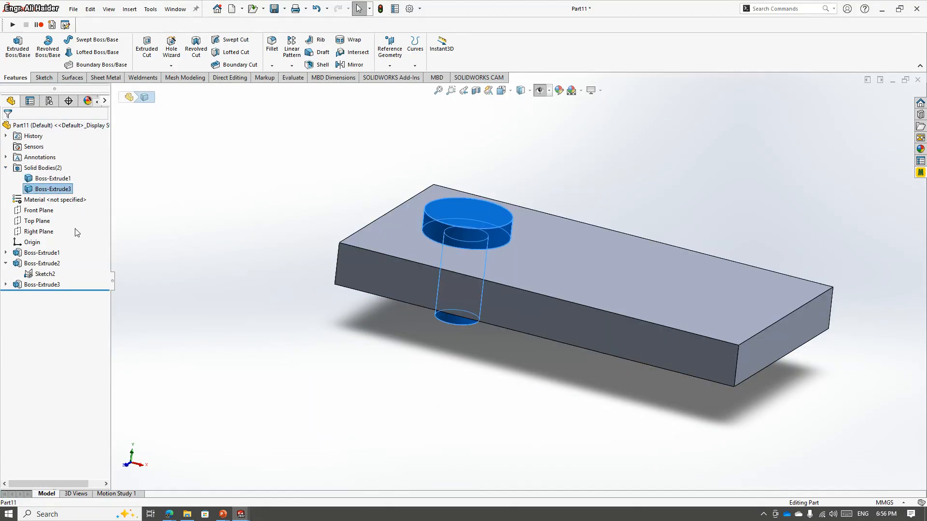
left_click(335, 299)
middle_click_drag(335, 300, 544, 302)
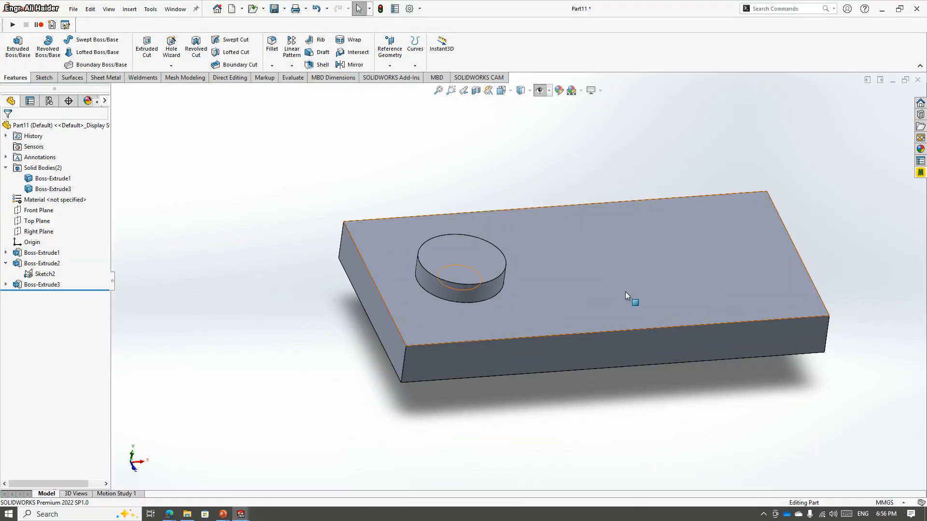
- Create a section view parallel to the plate's short end face, with the cutting plane moved inward through the pin
scroll(458, 317, "down", 2)
middle_click_drag(459, 319, 523, 283)
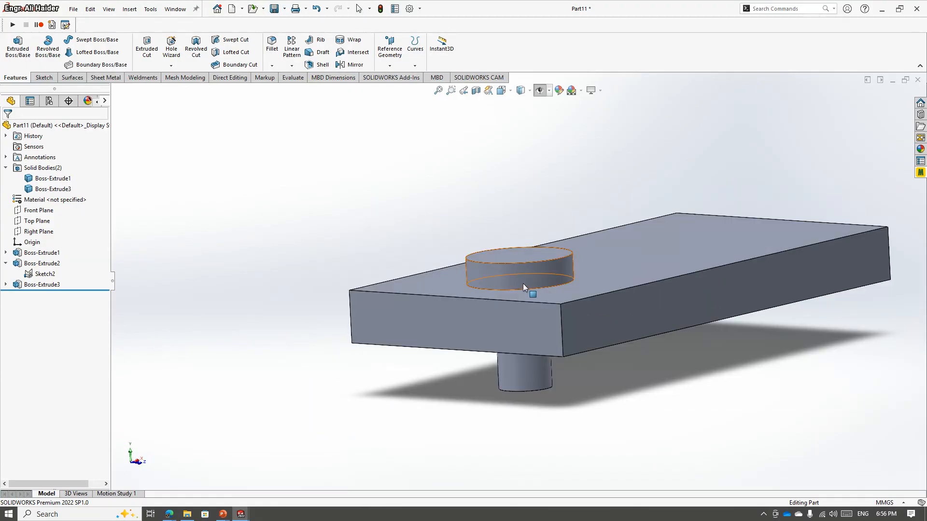
left_click(478, 327)
left_click(480, 94)
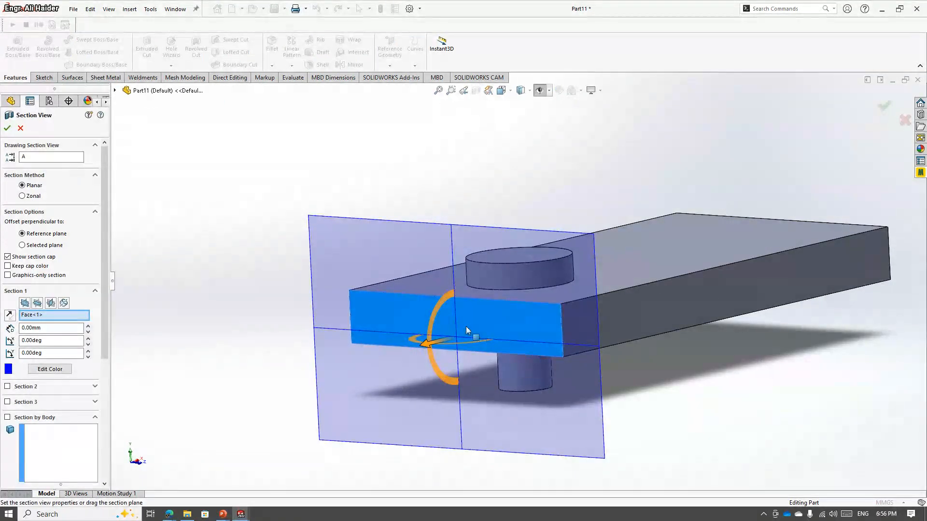
left_click_drag(429, 345, 498, 330)
left_click(6, 128)
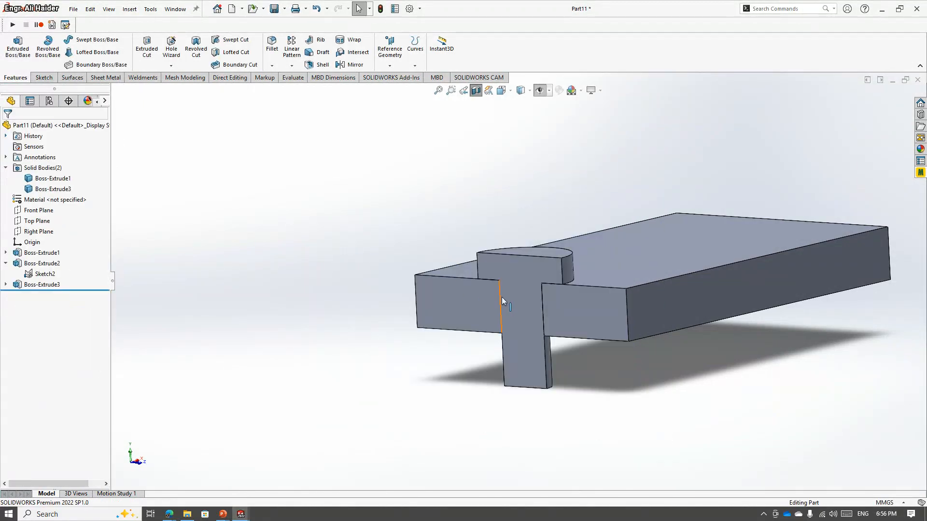
- Examine the fit between the pin and the hole in the section, using the Left view
key("space")
left_click(436, 334)
scroll(510, 304, "down", 5)
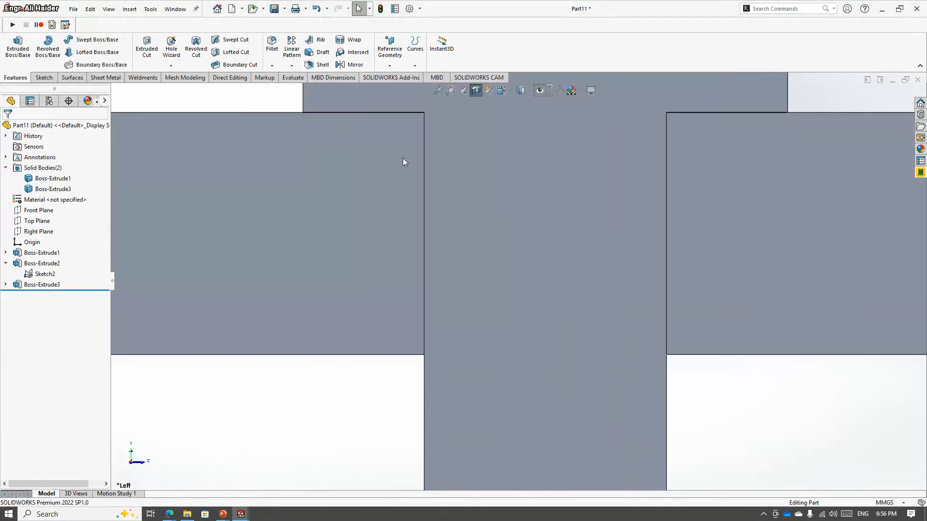
scroll(437, 166, "up", 3)
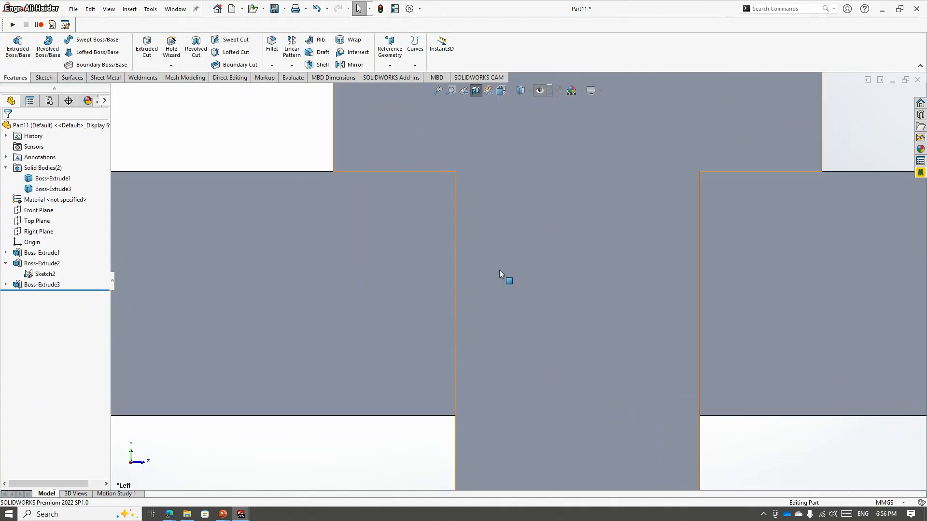
scroll(518, 289, "up", 4)
middle_click_drag(533, 323, 472, 361)
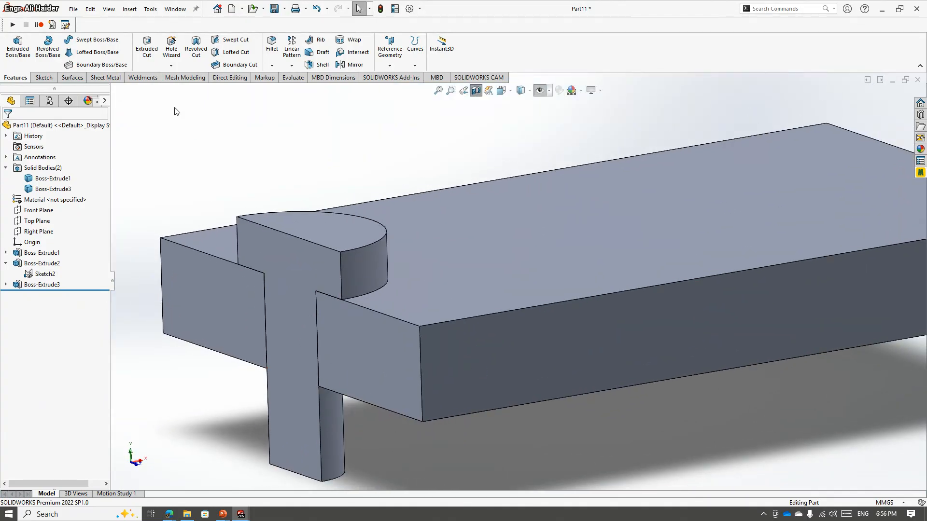
- Offset the pin's cylindrical shank face inward by 0.5 mm with Move Face, using the flipped direction
left_click(216, 79)
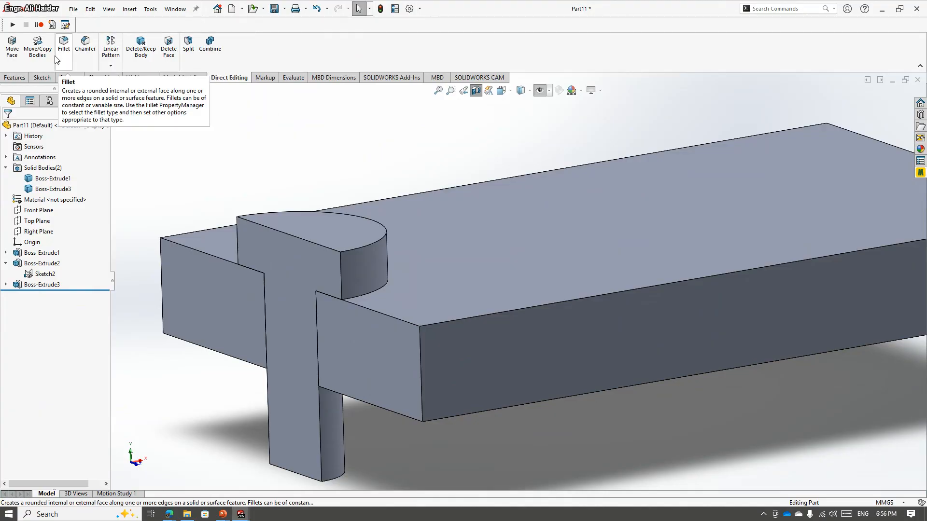
left_click(11, 43)
left_click(336, 452)
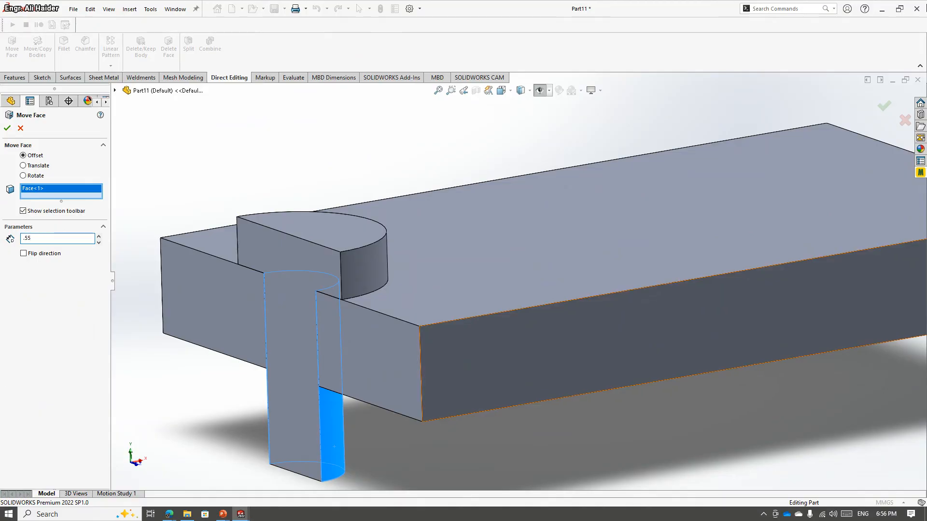
key("Return")
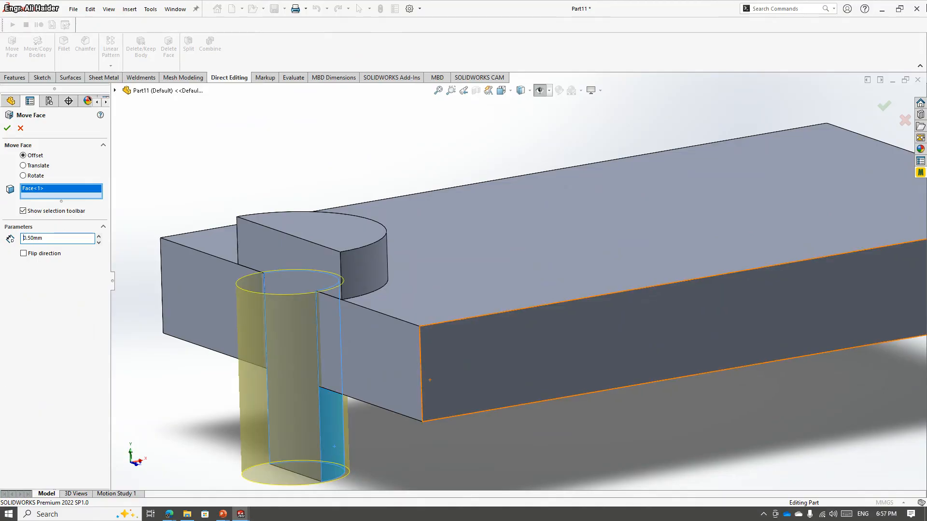
scroll(381, 406, "down", 5)
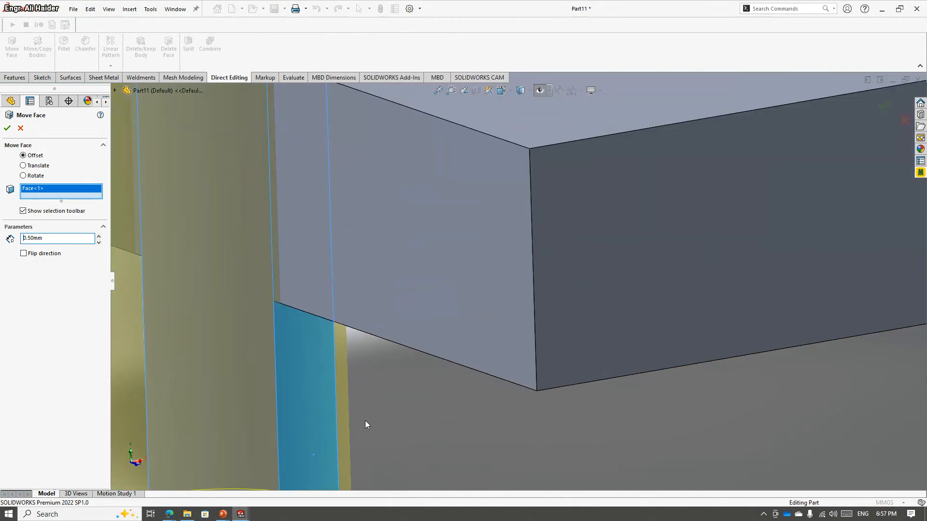
middle_click_drag(389, 370, 413, 316)
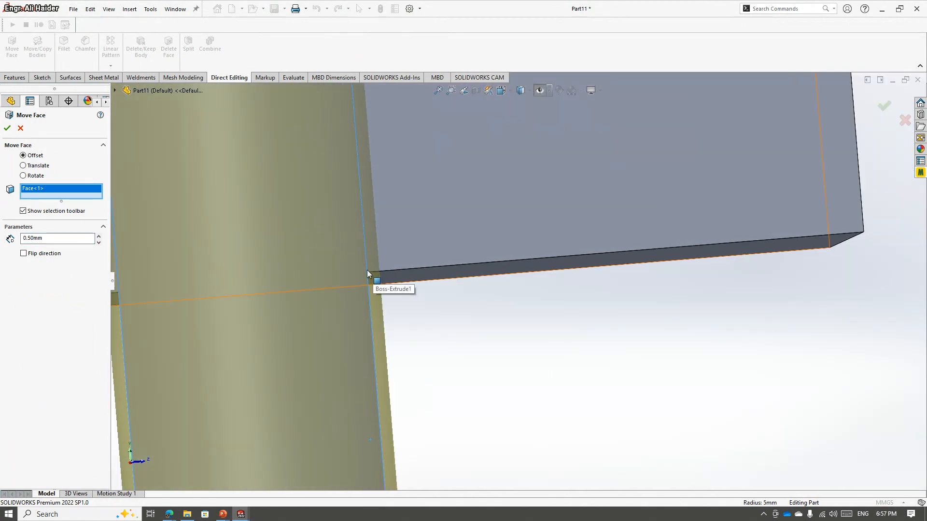
left_click(23, 253)
left_click(7, 128)
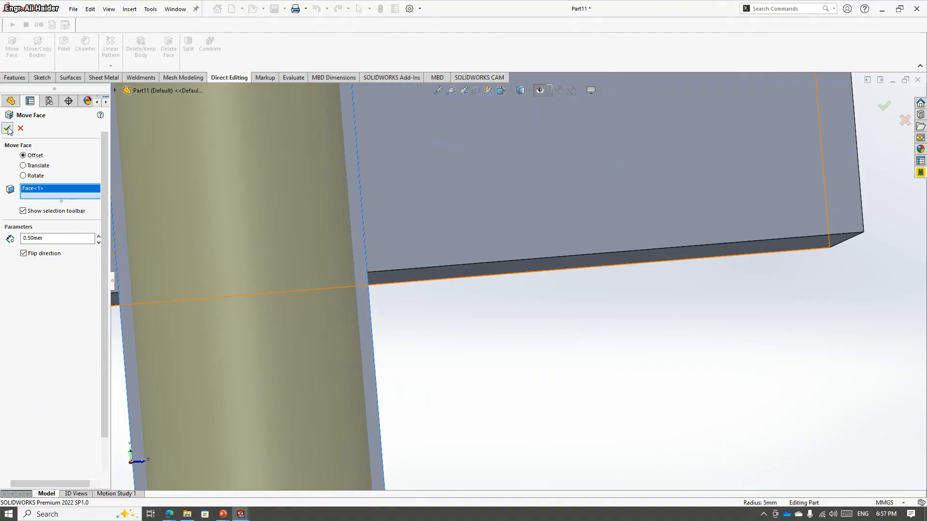
- Inspect the clearance between the pin's shank and the hole in the sectioned Left view
scroll(394, 271, "up", 5)
left_click(847, 128)
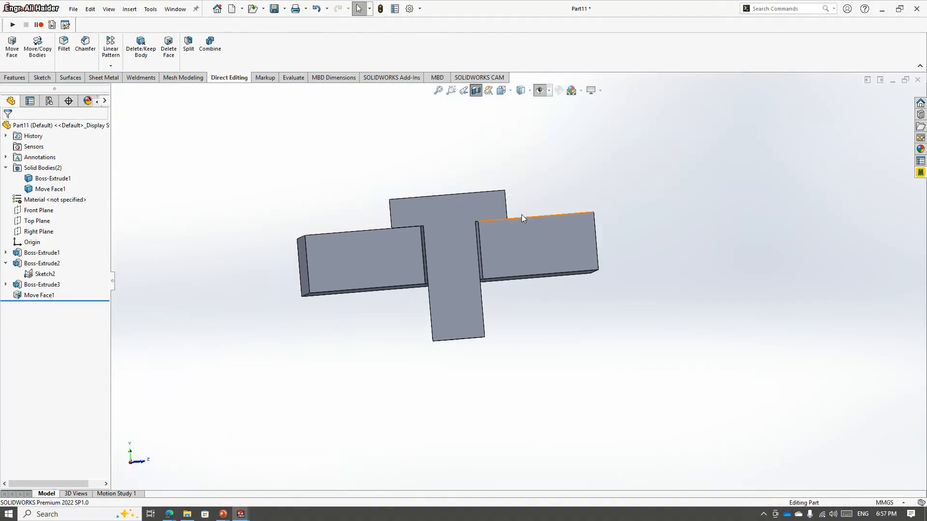
middle_click_drag(522, 214, 541, 212)
key("space")
left_click(392, 296)
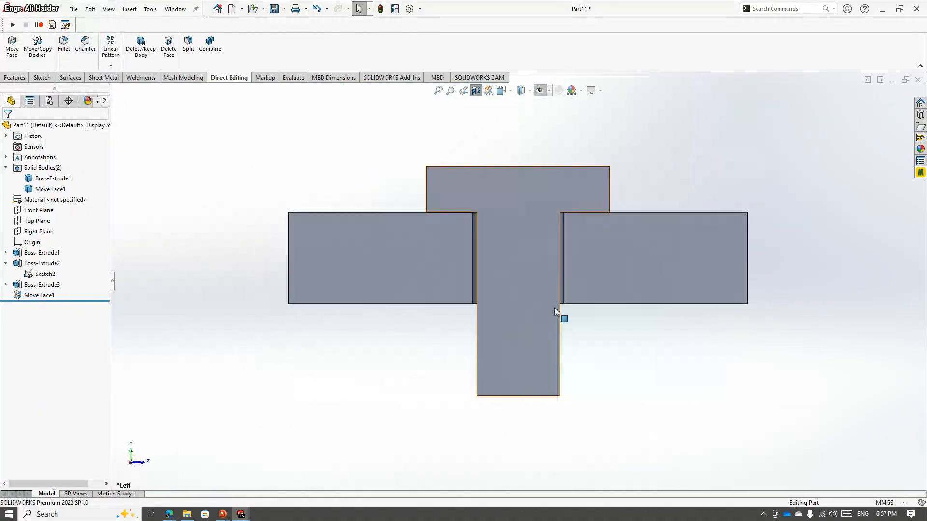
middle_click_drag(561, 219, 439, 300)
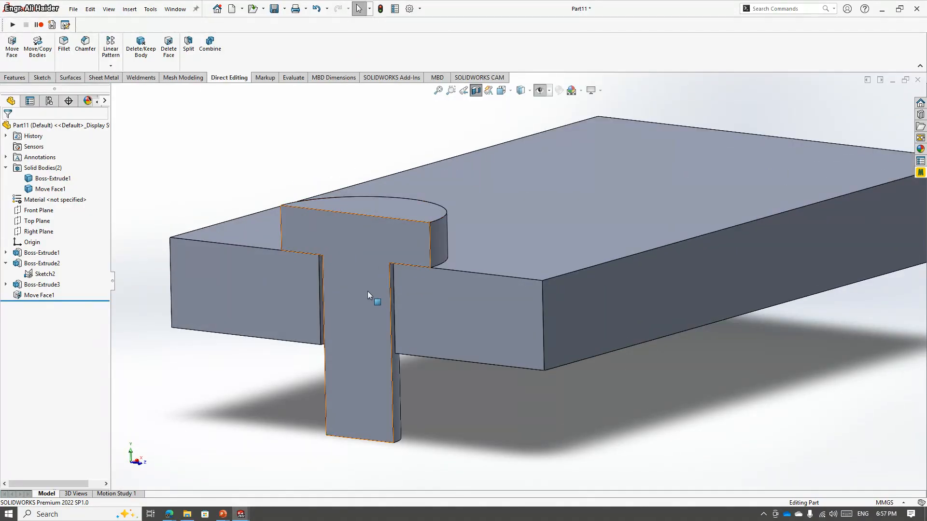
- Review the plate body, the pin body and the Move Face feature by highlighting them
left_click(51, 179)
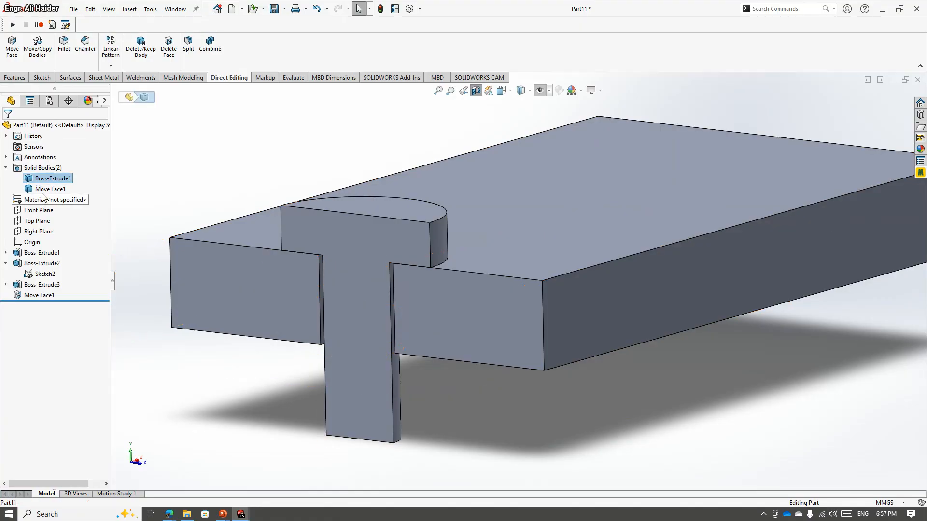
left_click(46, 189, "ctrl")
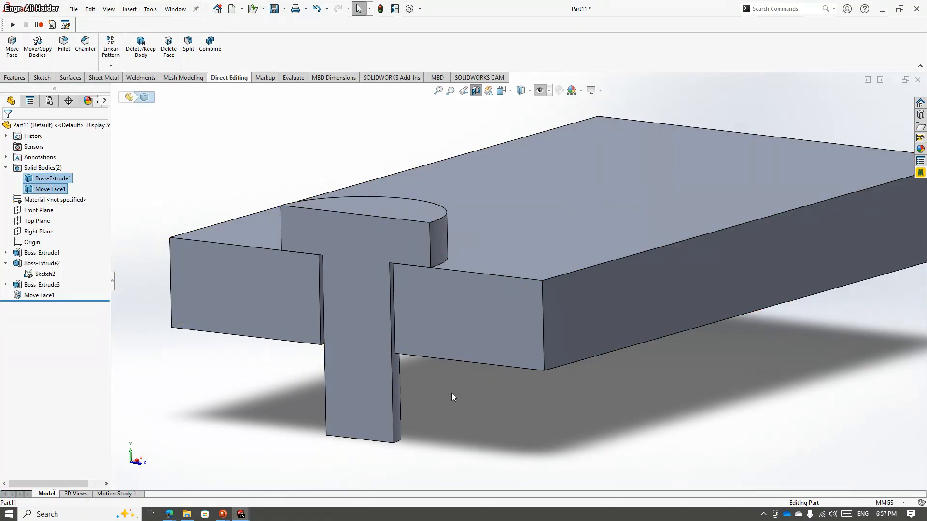
left_click(34, 296)
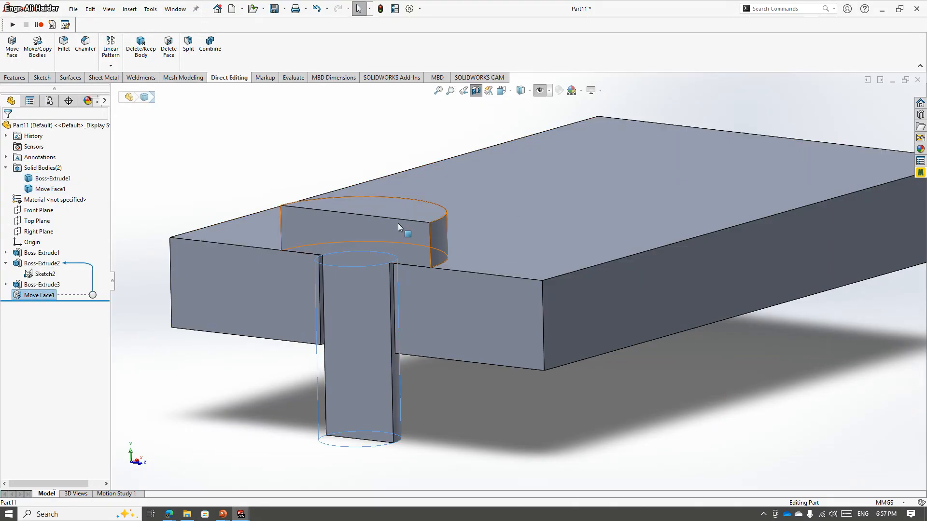
left_click(277, 166)
- Roll the model back to before the Move Face feature and open the plate's base sketch for editing
left_click_drag(45, 300, 43, 289)
left_click(6, 252)
left_click(45, 263)
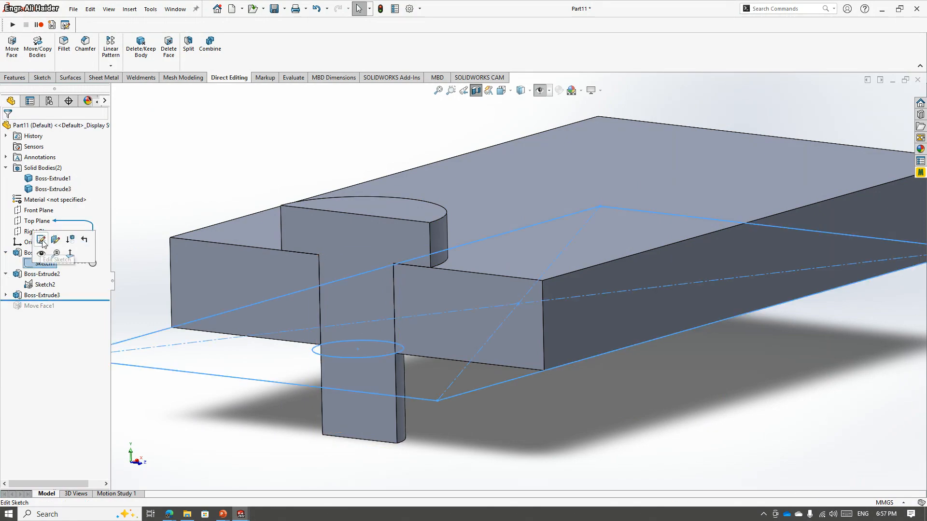
left_click(48, 241)
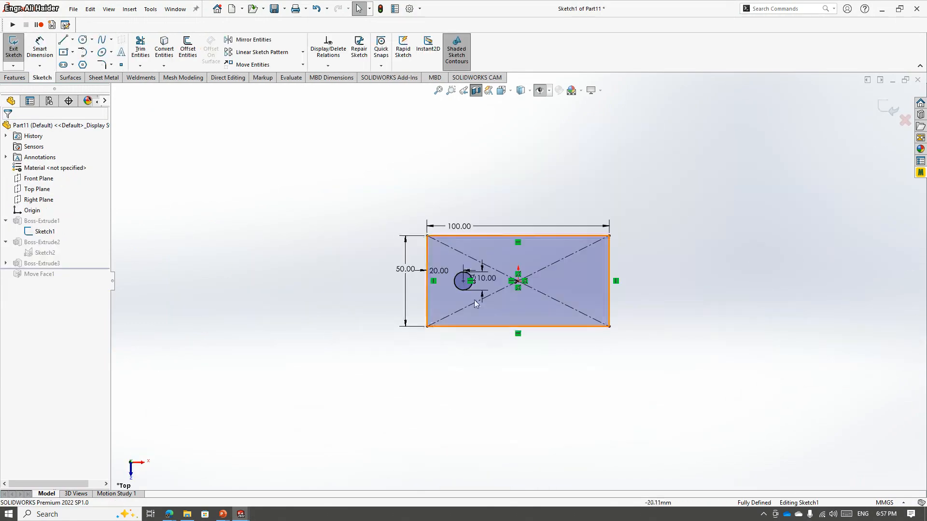
- Draw a second circle about 10 mm in diameter in the plate sketch, near the end opposite the existing hole, and finish the sketch
scroll(448, 292, "down", 3)
key("c")
left_click(717, 274)
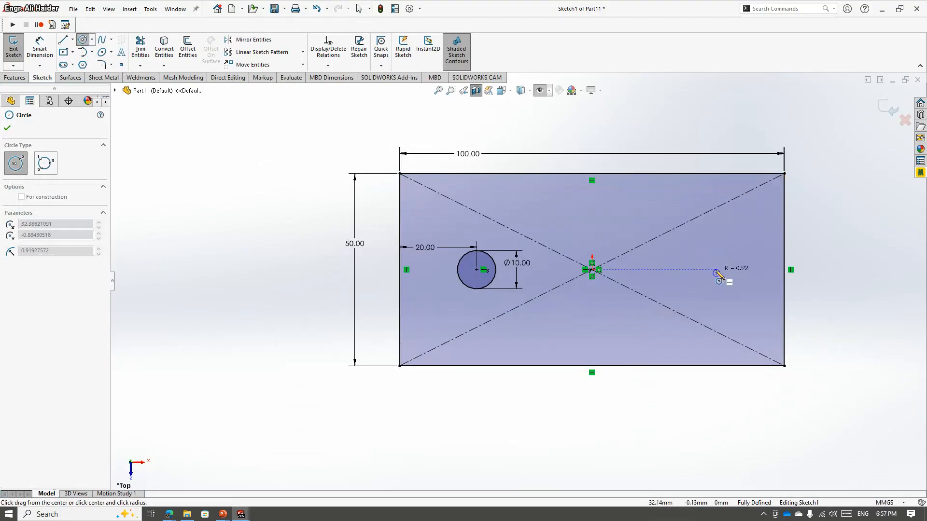
left_click(722, 292)
key("Escape")
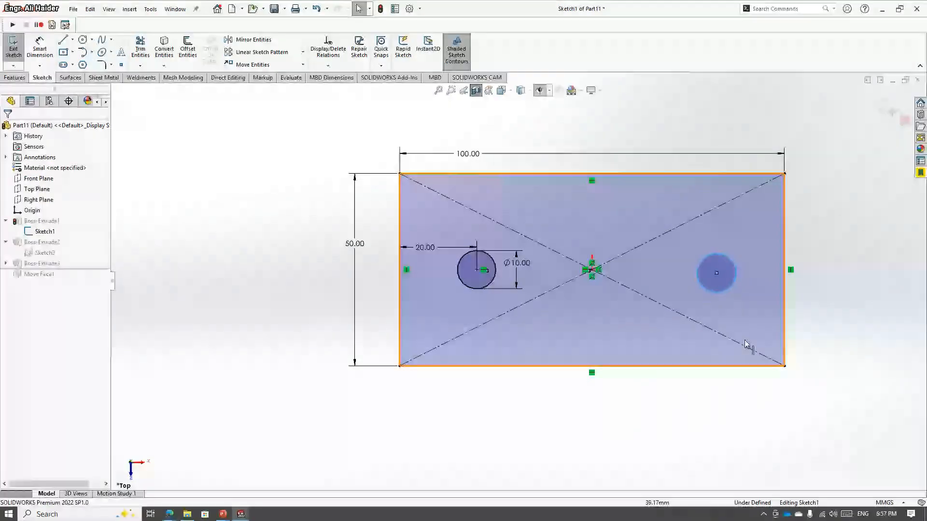
left_click(890, 109)
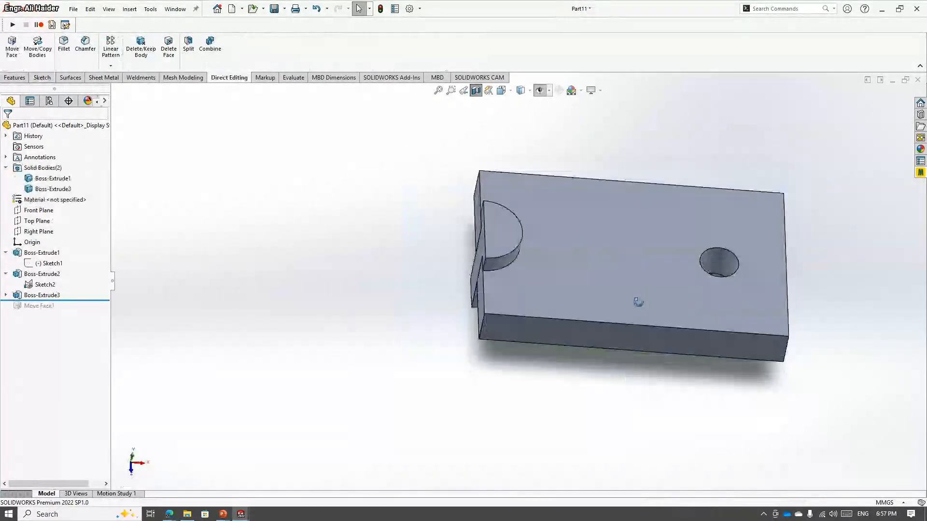
- In the pin sketch, convert the second hole's edge into a circle and offset it outward by 5 mm for another head
left_click(29, 285)
left_click(78, 259)
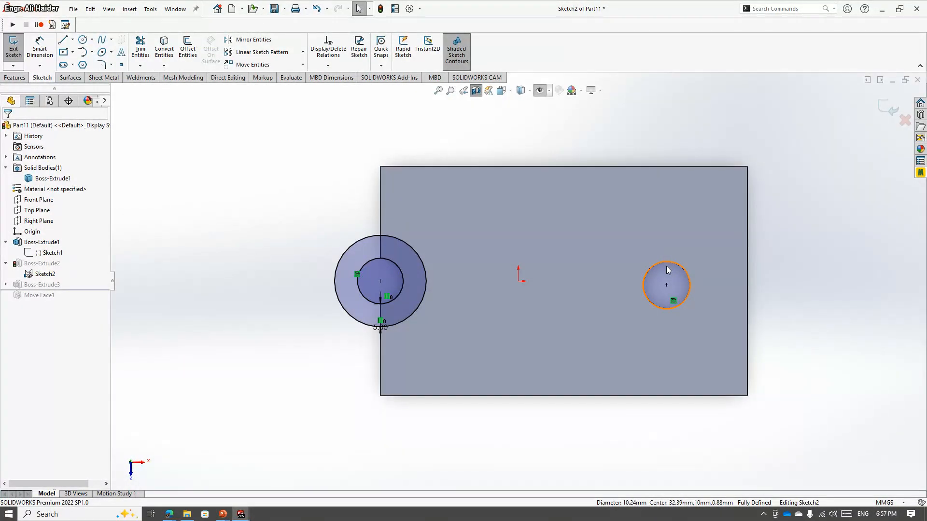
left_click(666, 264)
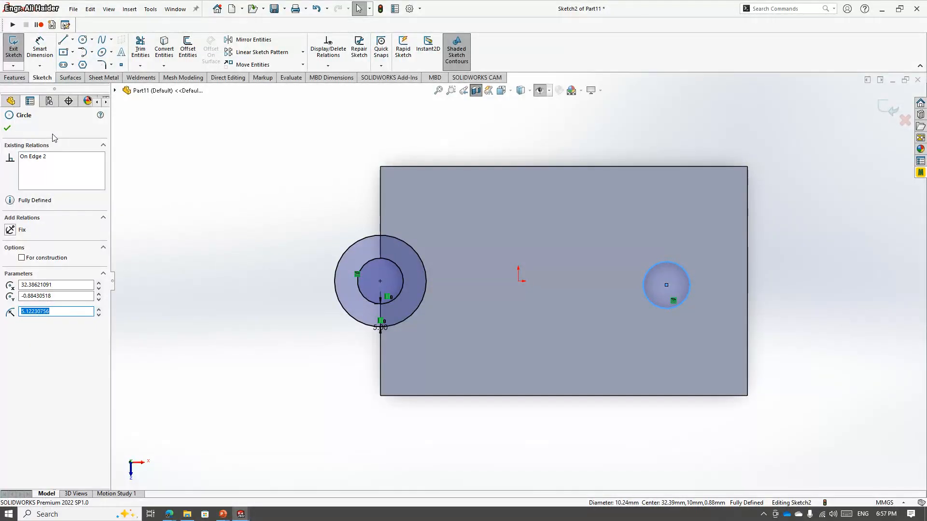
left_click(187, 48)
key("Return")
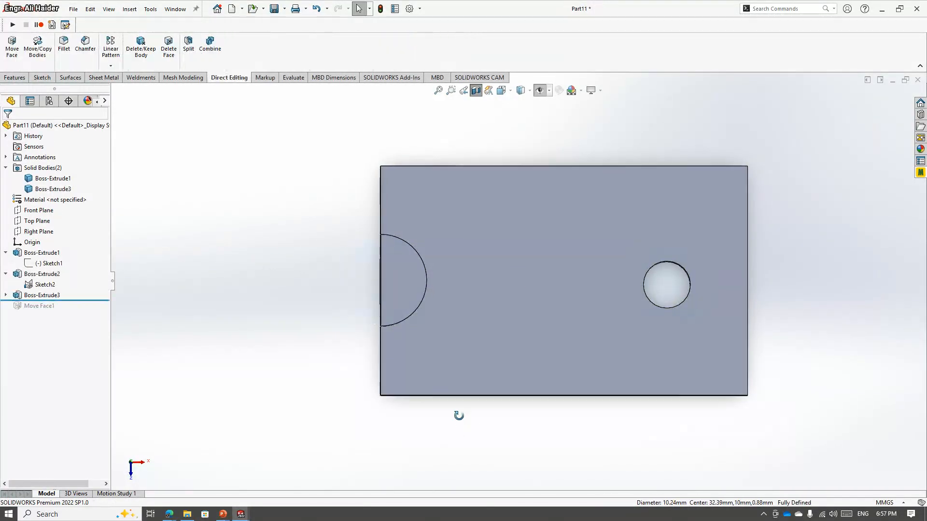
- Add the circular region at the second hole to the contours of the 20 mm shank extrusion, Boss-Extrude2
middle_click_drag(459, 415, 411, 222)
middle_click_drag(725, 319, 702, 303)
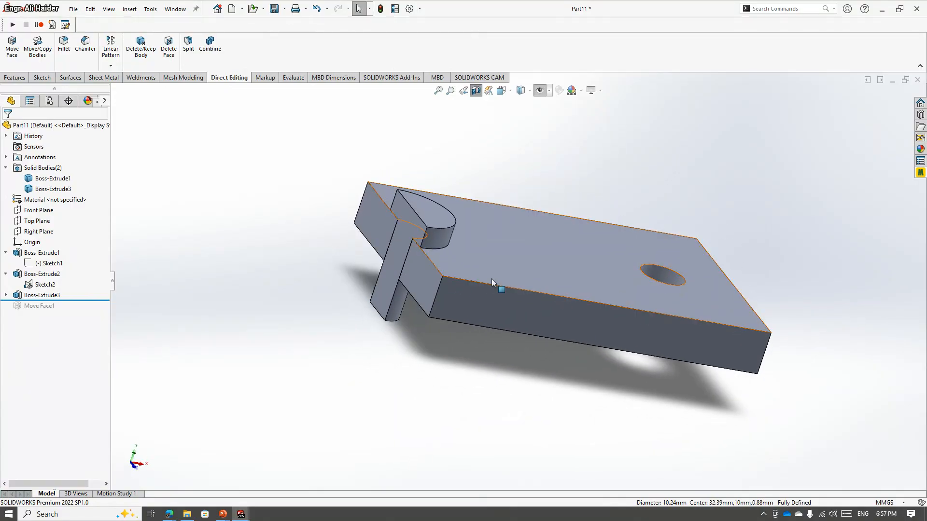
left_click(427, 213)
left_click(190, 231)
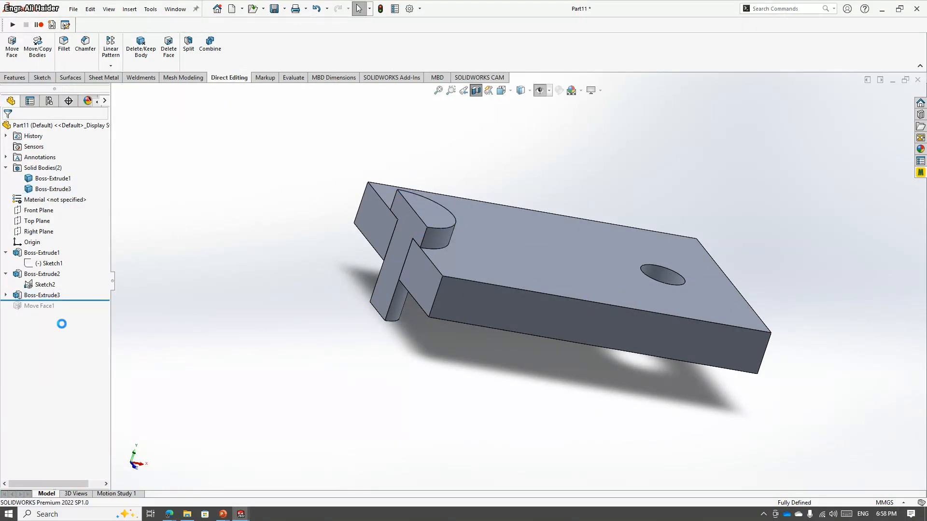
left_click(22, 275)
left_click(26, 244)
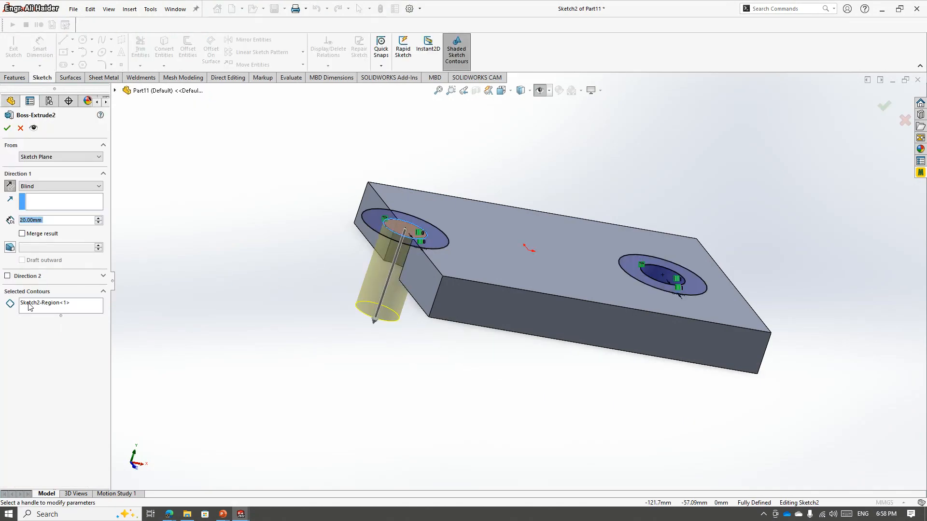
left_click(30, 313)
left_click(652, 273)
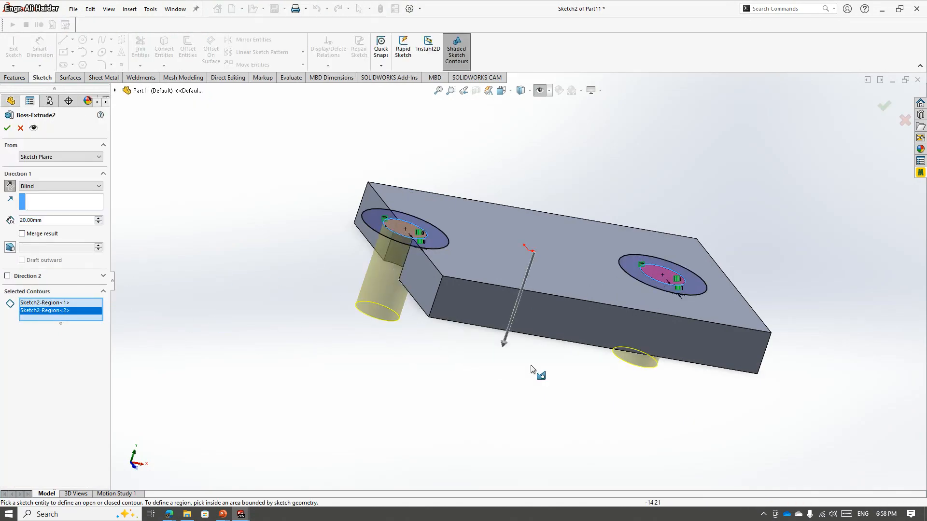
left_click(6, 128)
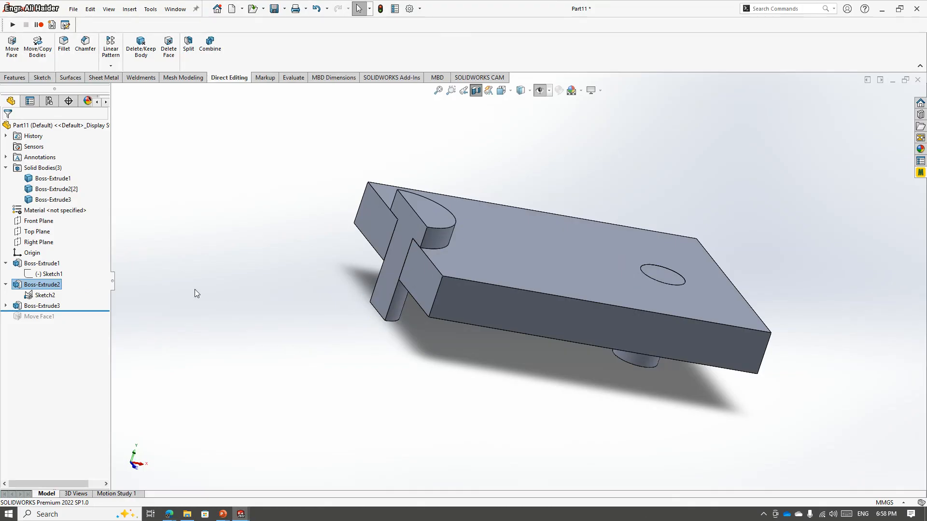
- Add the large circle around the second hole to the contours of the 5 mm head extrusion, Boss-Extrude3
left_click(19, 304)
left_click(29, 272)
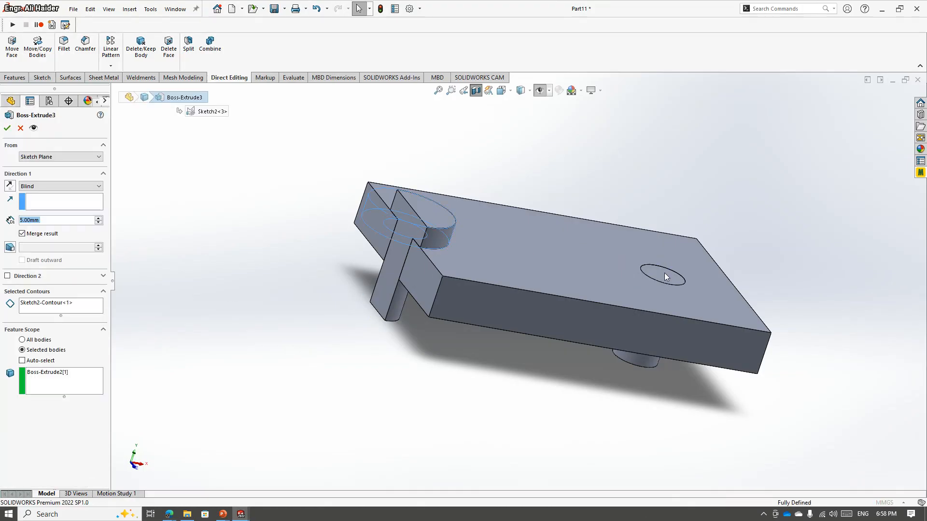
left_click(633, 273)
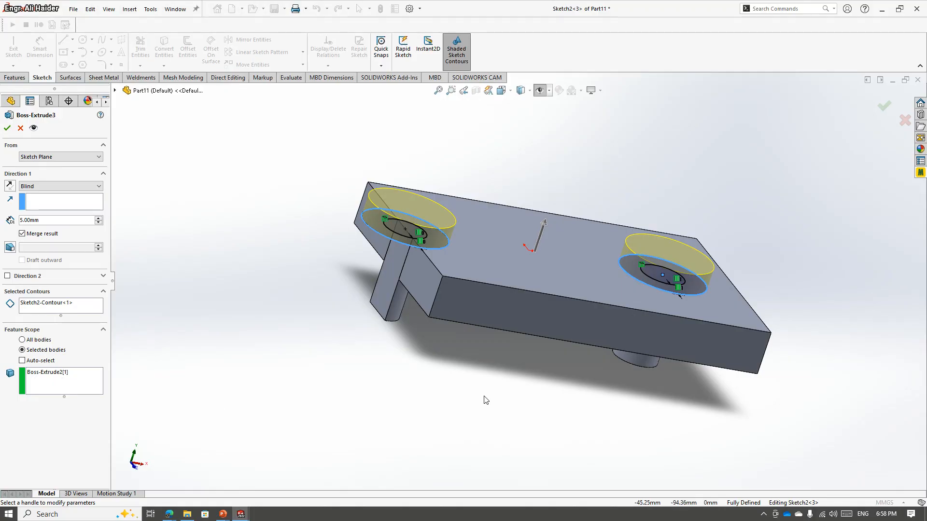
middle_click_drag(485, 400, 482, 366)
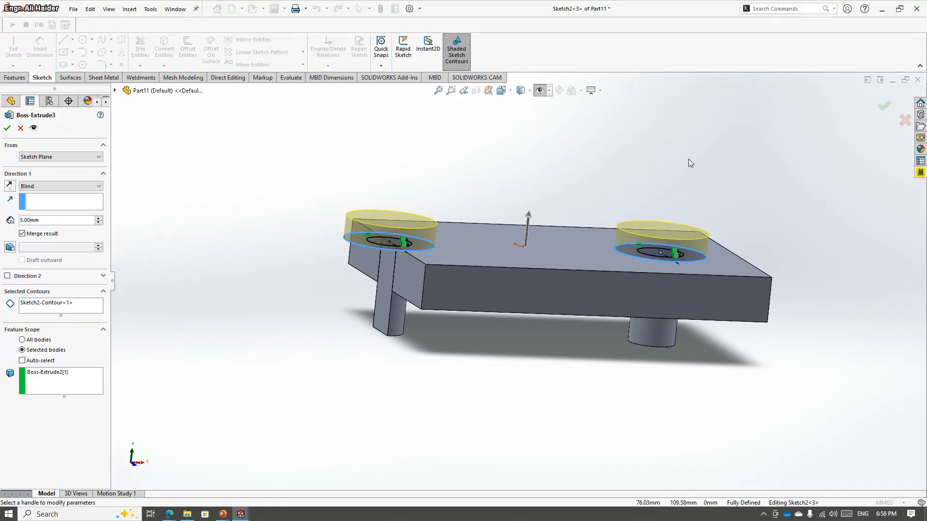
left_click(7, 128)
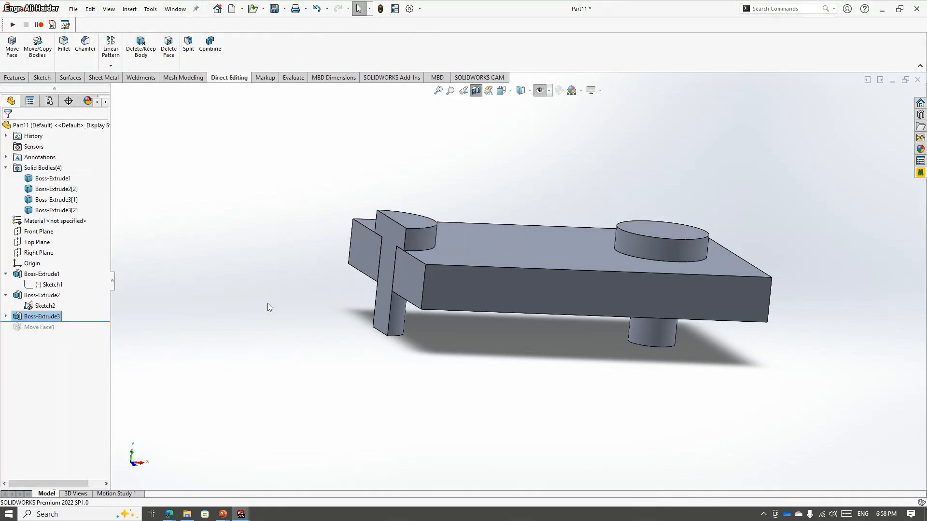
- Examine which parts of the plate and the two pins form separate solid bodies by highlighting each body
left_click(49, 211)
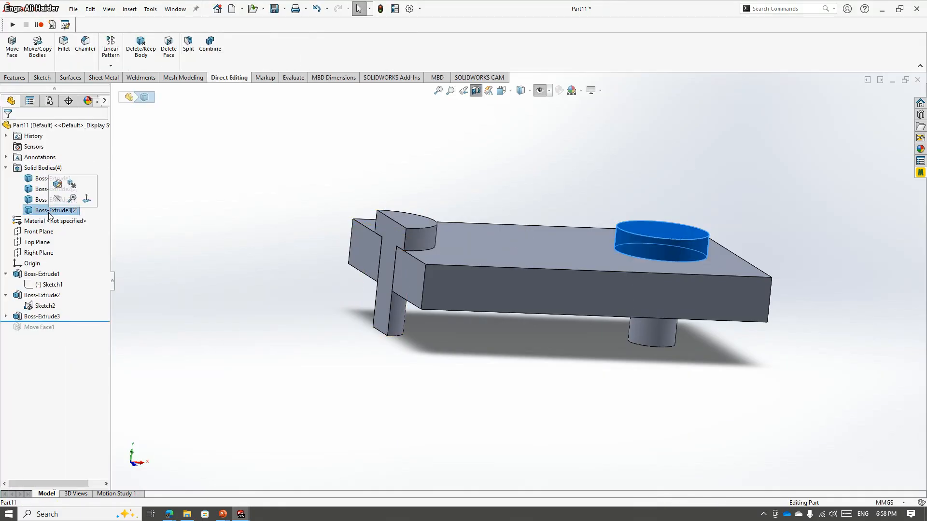
left_click(38, 204, "ctrl")
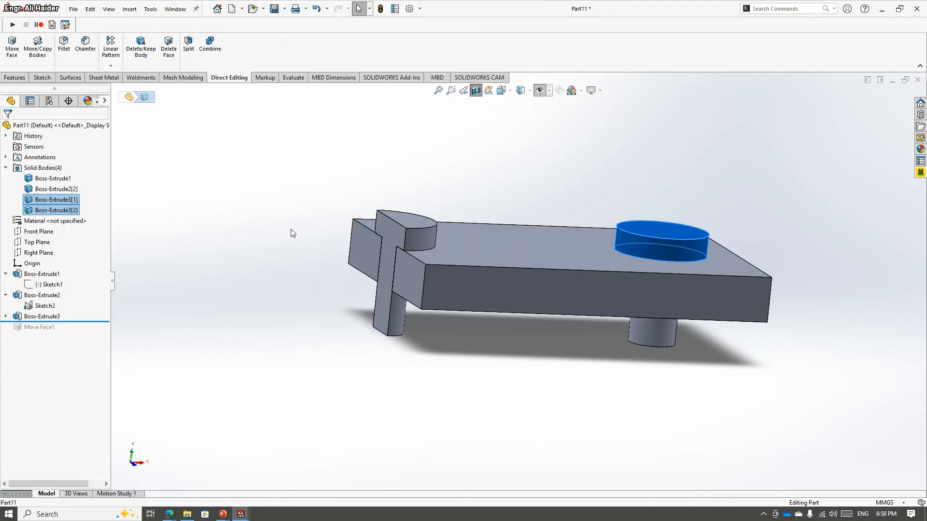
key("Escape")
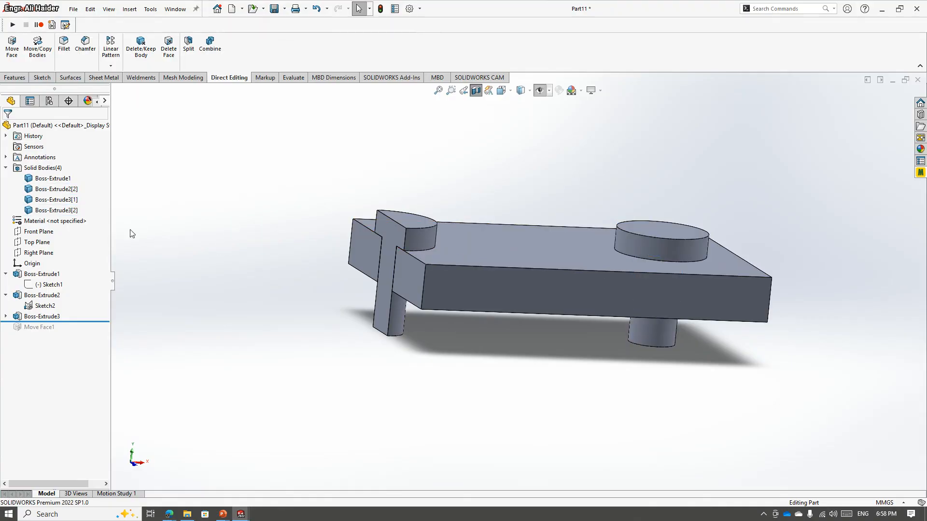
left_click(53, 190)
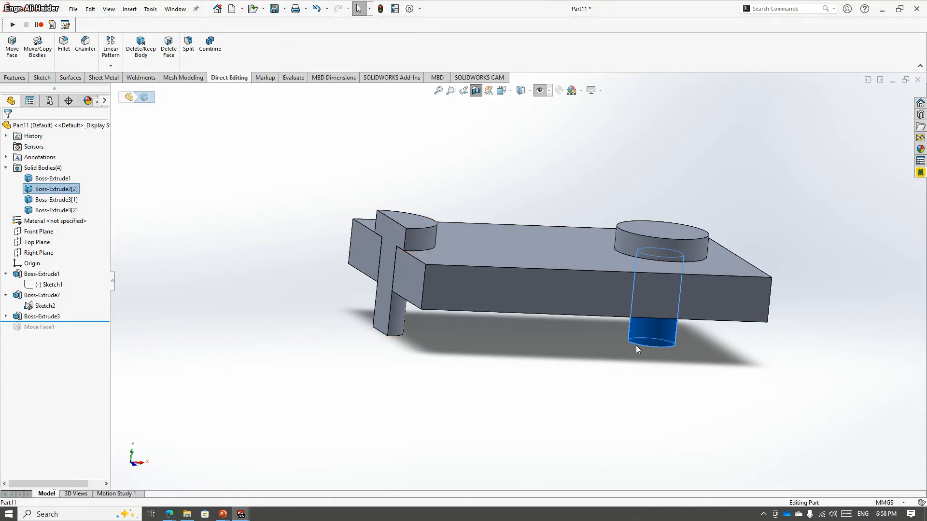
left_click(70, 201)
left_click(51, 180)
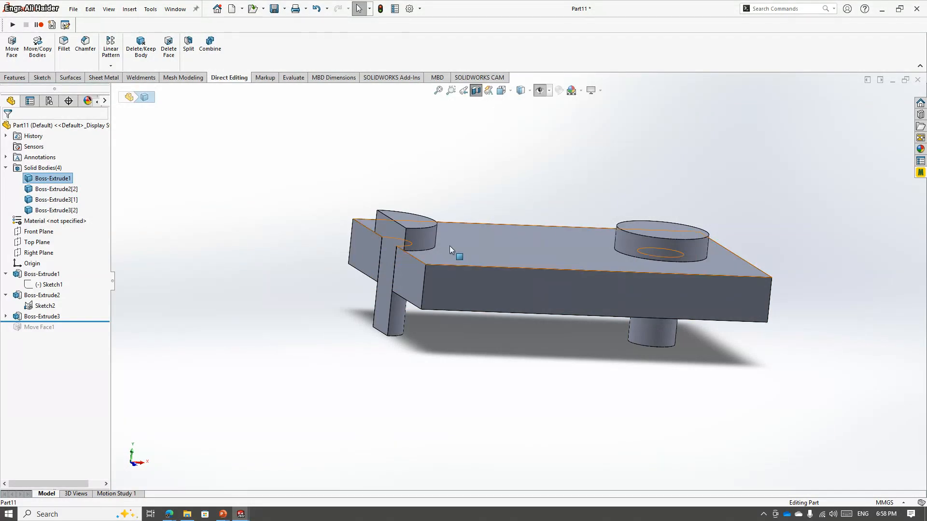
left_click(426, 238)
left_click(56, 202)
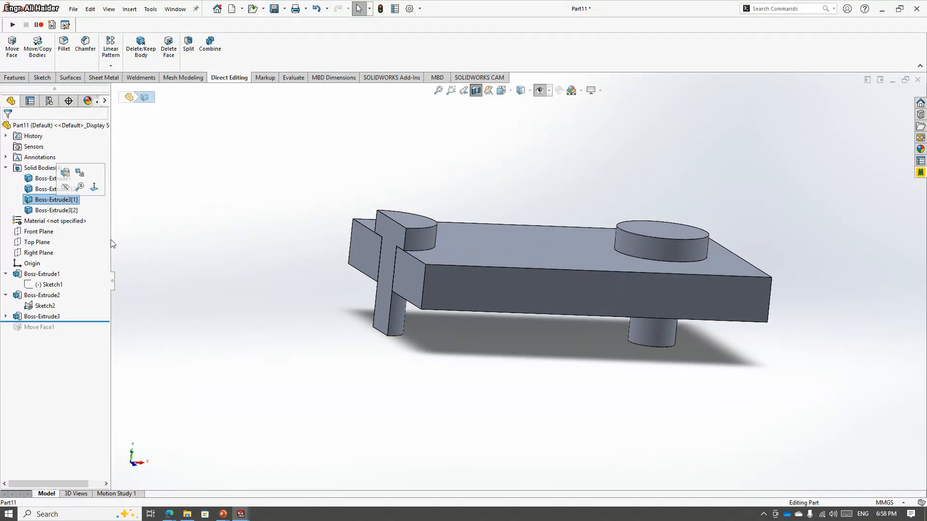
middle_click_drag(193, 285, 384, 312)
left_click(383, 312)
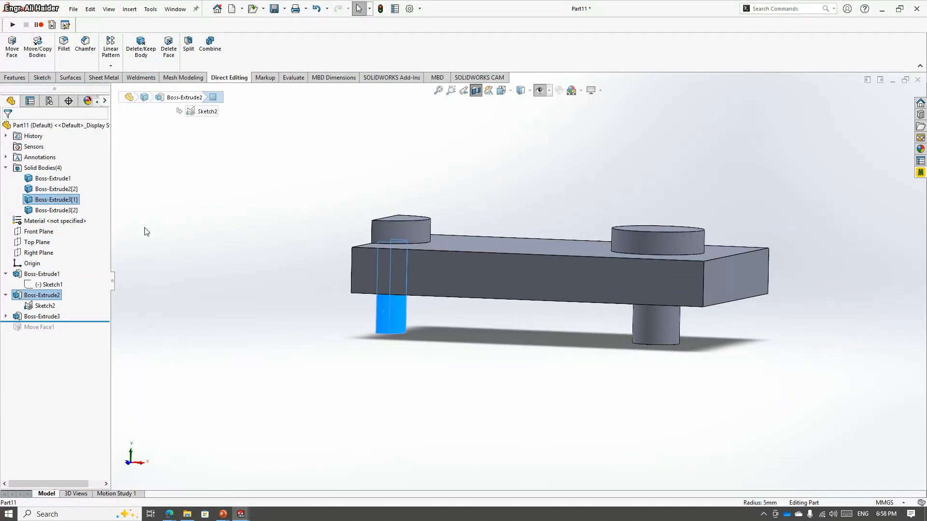
left_click(53, 201)
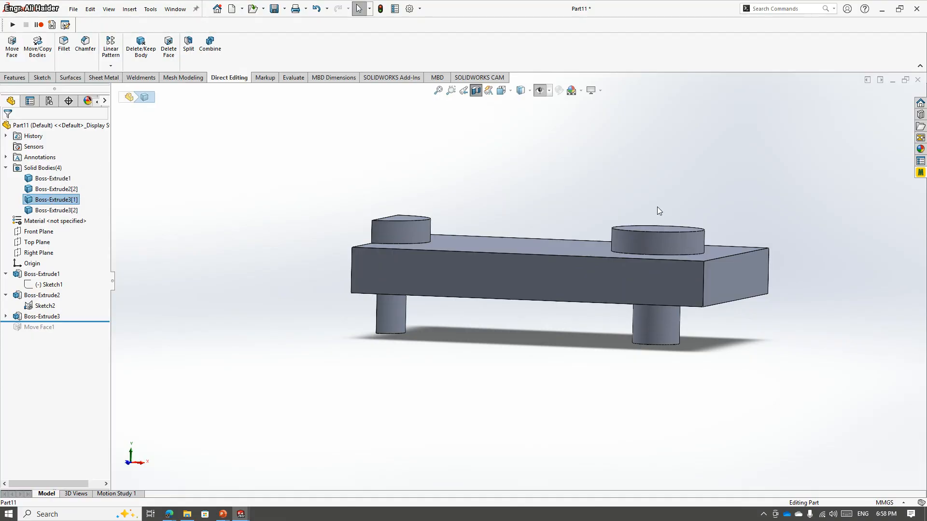
- Turn off the section view and highlight the first pin and the second pin's head and shank bodies
left_click(475, 90)
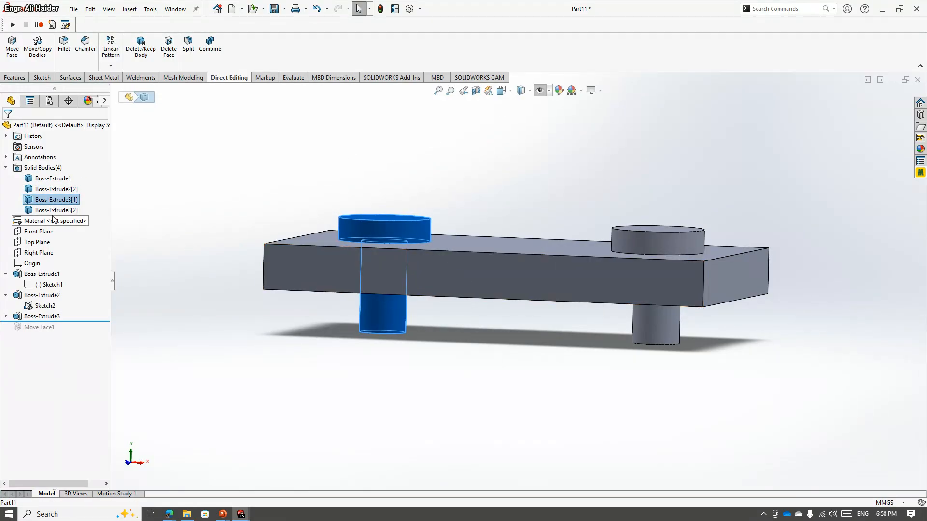
left_click(53, 211)
left_click(46, 191)
left_click(255, 206)
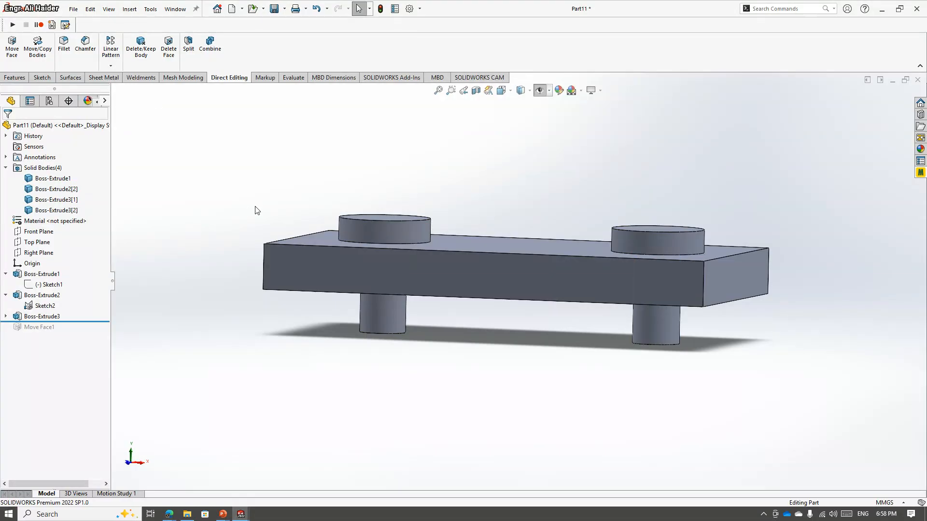
- Combine the second pin's head and shank into one body using the Add operation
type("scombine")
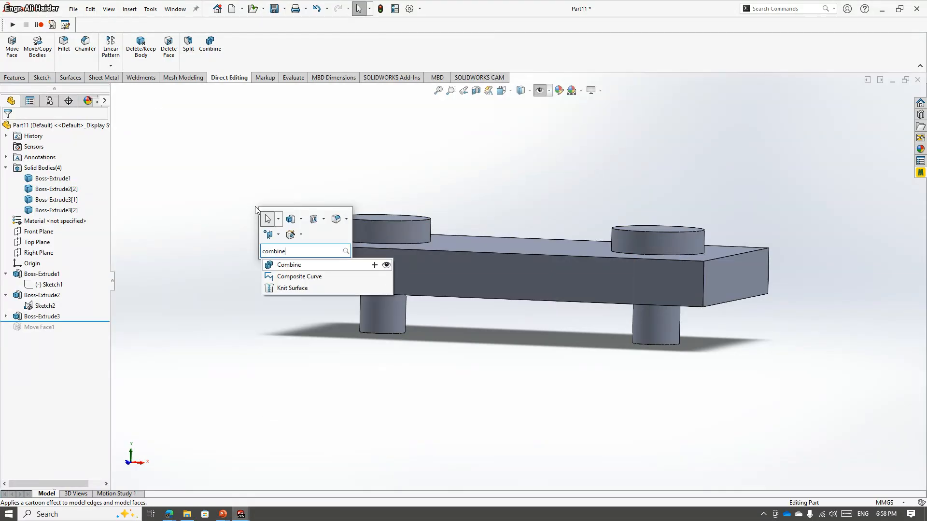
left_click(279, 266)
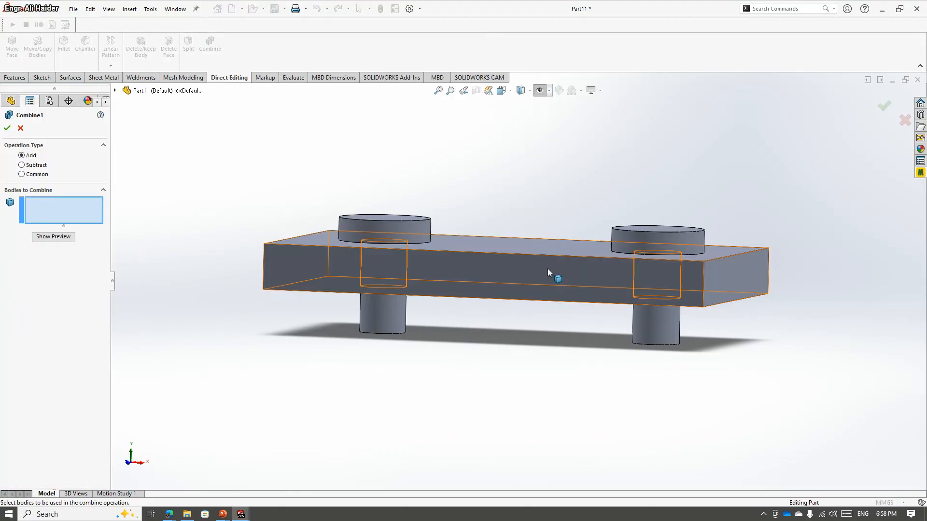
left_click(632, 233)
left_click(655, 321)
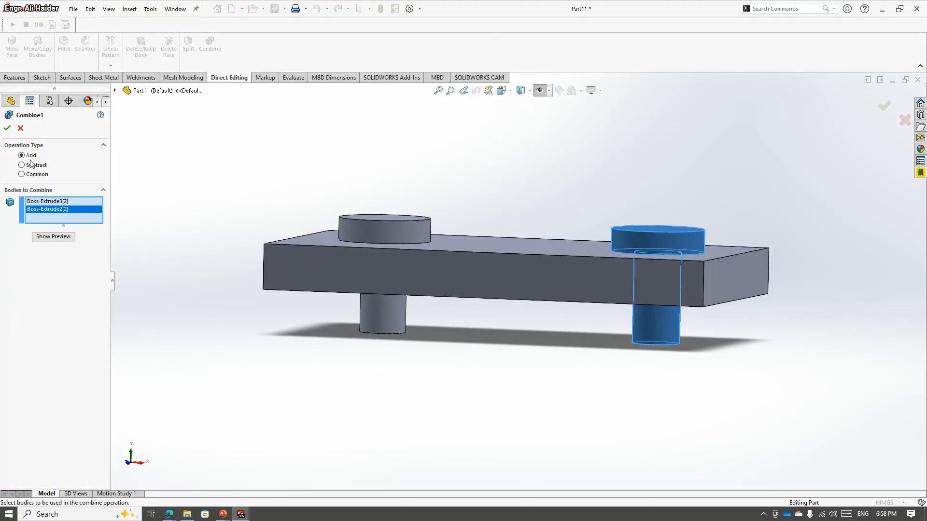
left_click(7, 128)
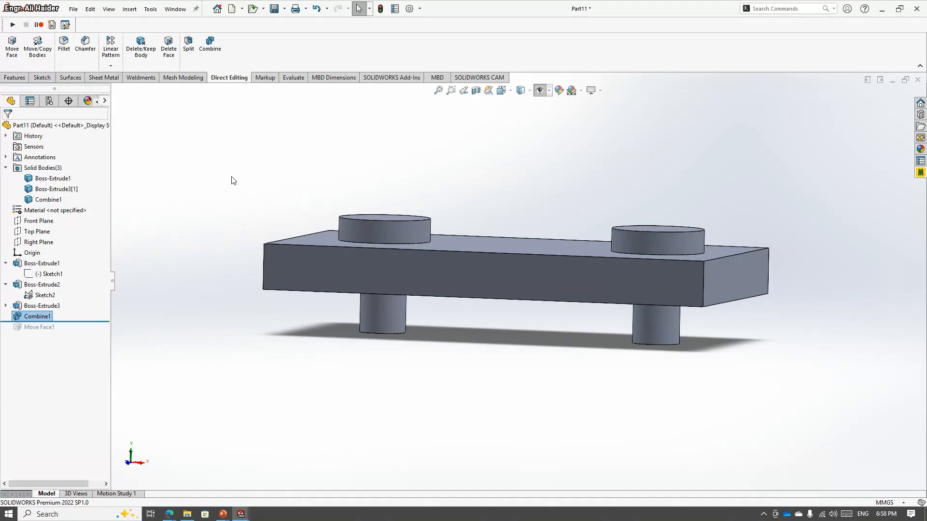
- Check the first pin and the combined second pin by highlighting their heads and the Combine1 body
left_click(364, 230)
left_click(652, 244)
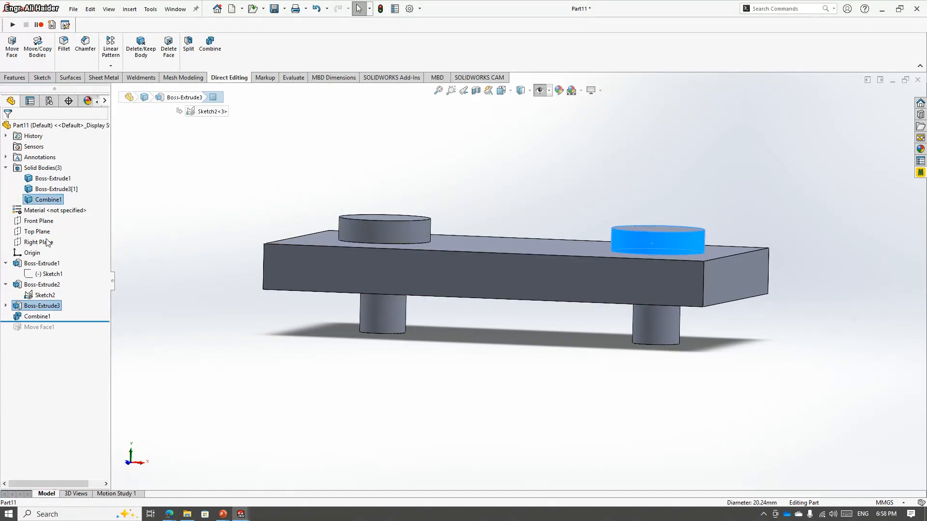
left_click(48, 200)
left_click(306, 245)
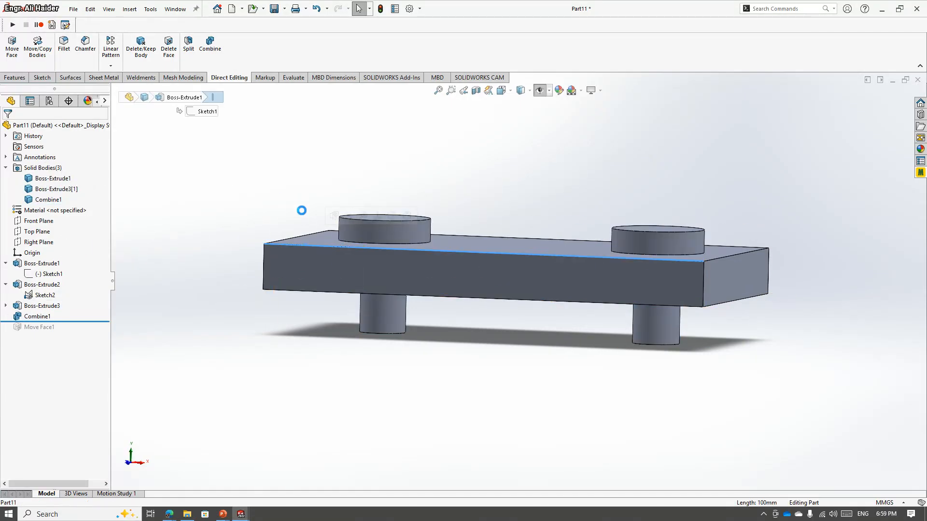
left_click(319, 252)
left_click(256, 162)
middle_click_drag(258, 166, 321, 207)
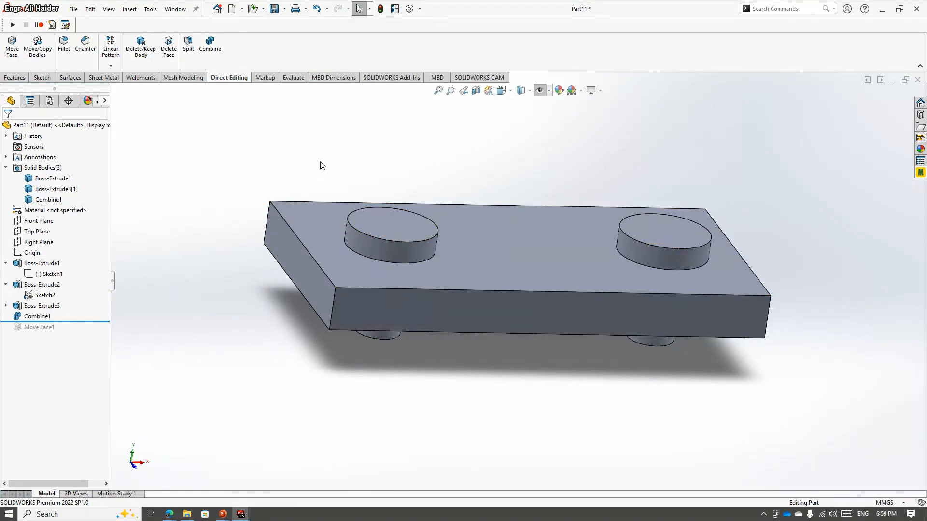
- Roll the model forward to include Move Face1 and create a section view offset -26 mm from the plate's long side face
left_click_drag(97, 321, 97, 332)
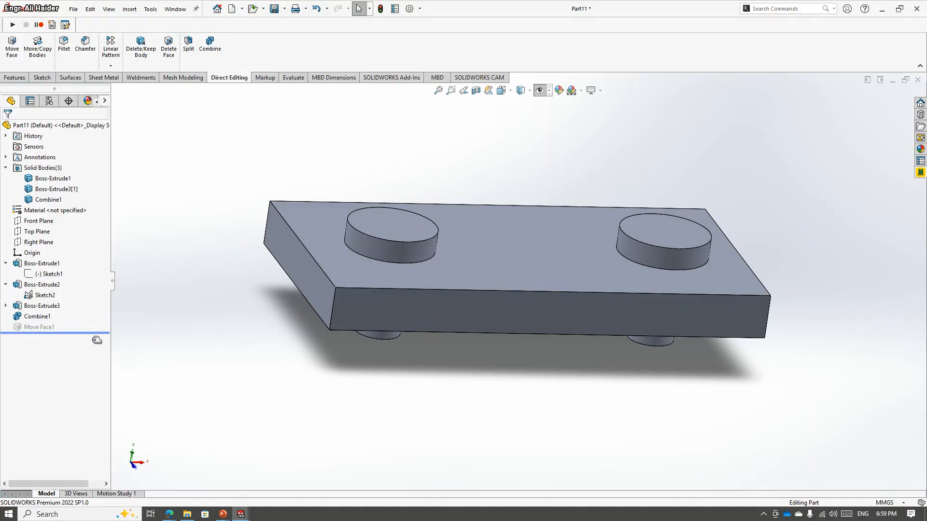
middle_click_drag(473, 396, 495, 282)
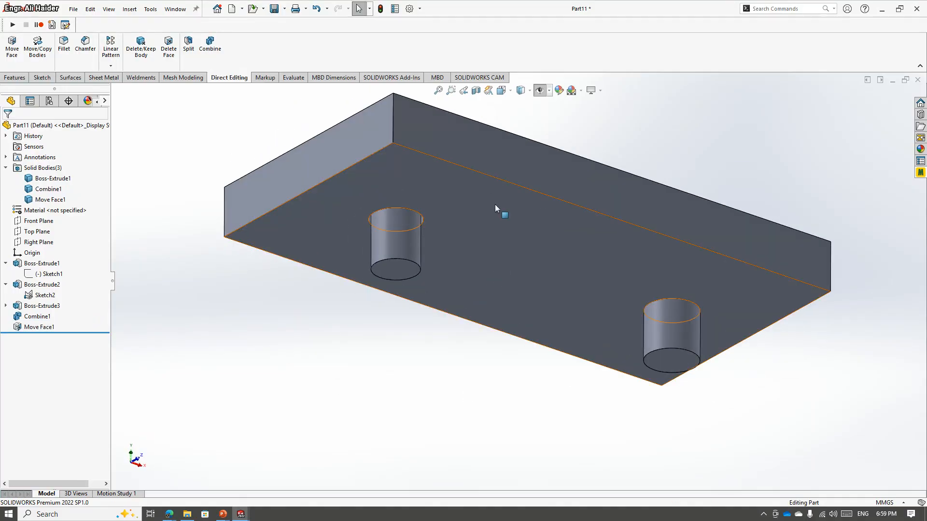
left_click(505, 158)
left_click(476, 90)
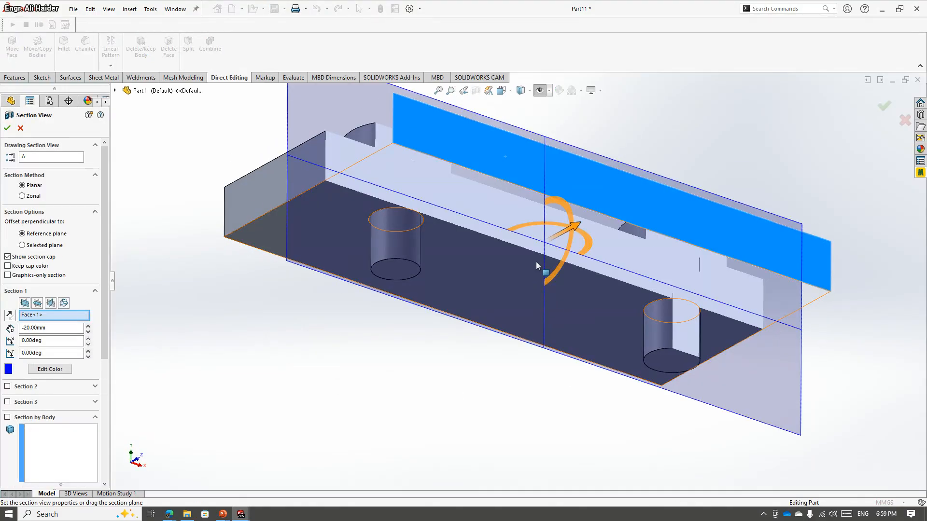
left_click_drag(573, 231, 552, 243)
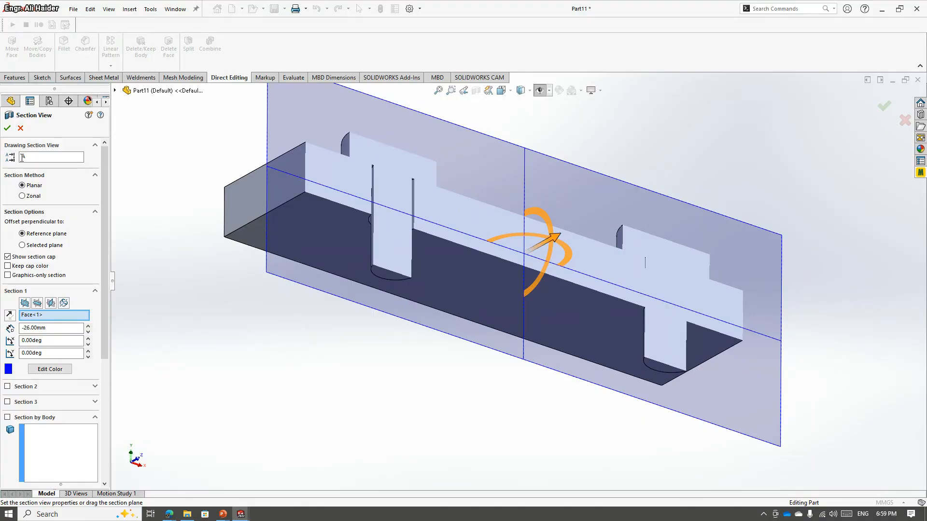
left_click(8, 129)
- Compare the shank clearances of both pins in the sectioned front view, with the model rolled forward and then back before Move Face1
middle_click_drag(580, 263, 563, 283)
key("space")
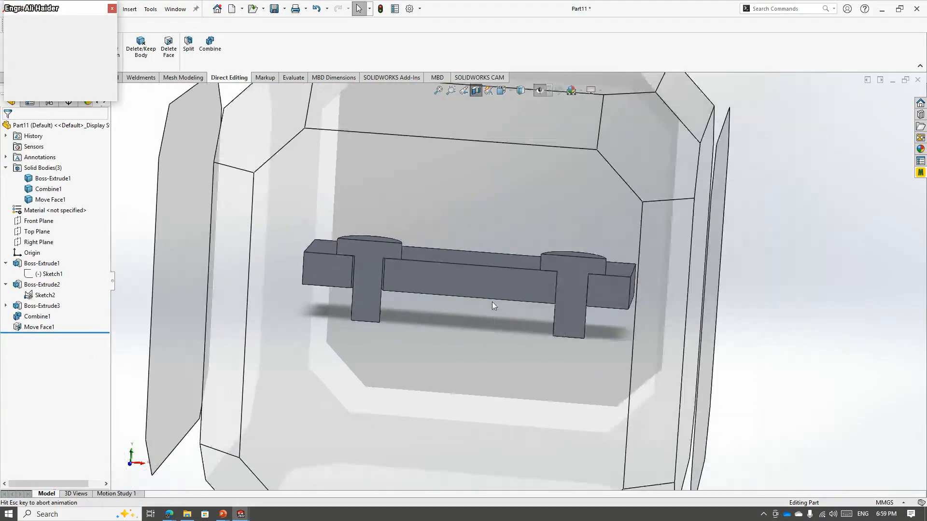
left_click(491, 303)
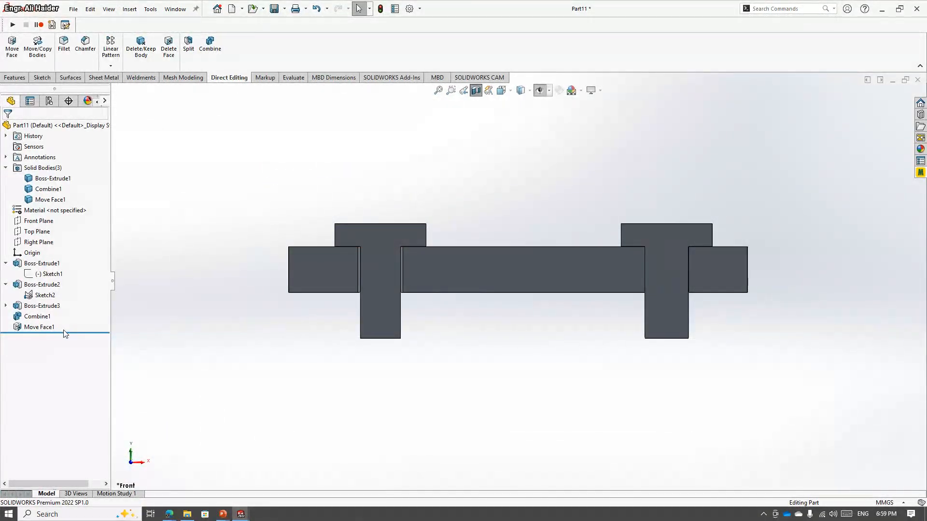
left_click_drag(66, 333, 65, 322)
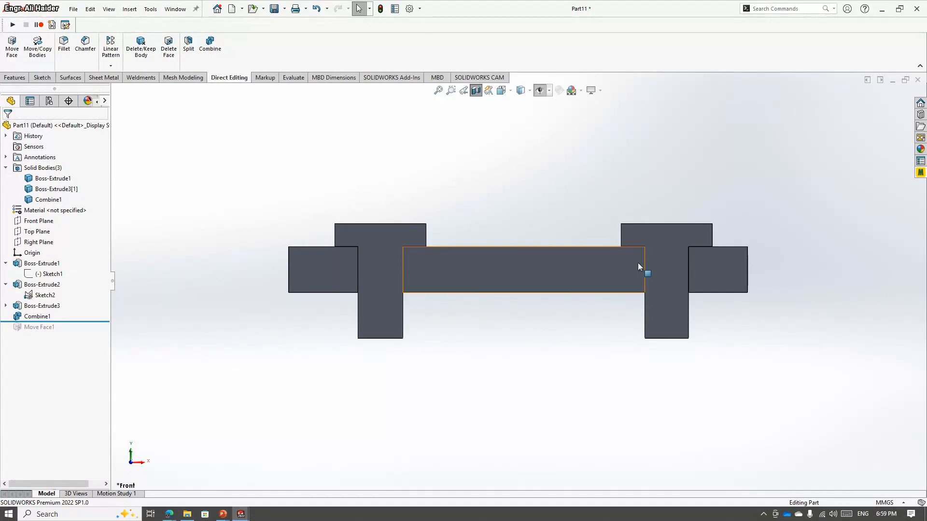
middle_click_drag(271, 377, 331, 338)
- Roll forward past Move Face1 and add the second pin's shank face to its 0.50 mm offset
left_click_drag(67, 322, 66, 334)
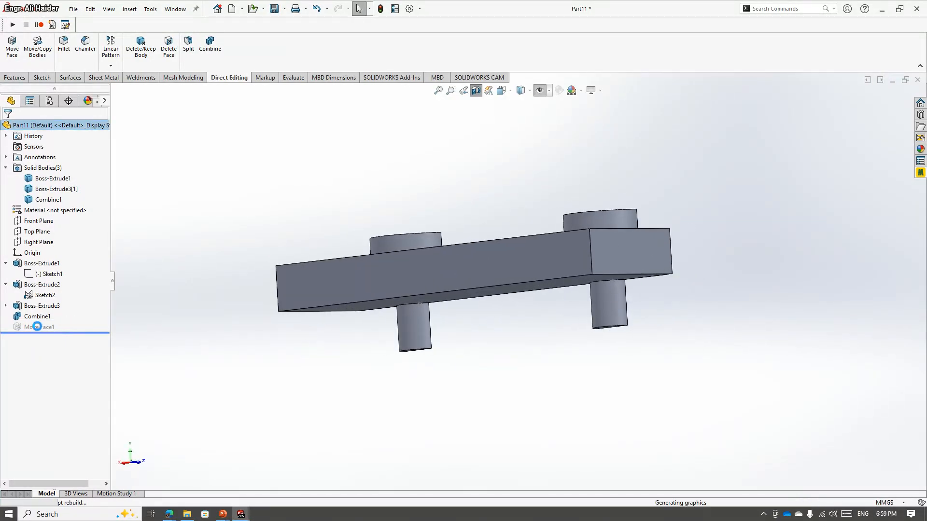
left_click(48, 327)
left_click(57, 297)
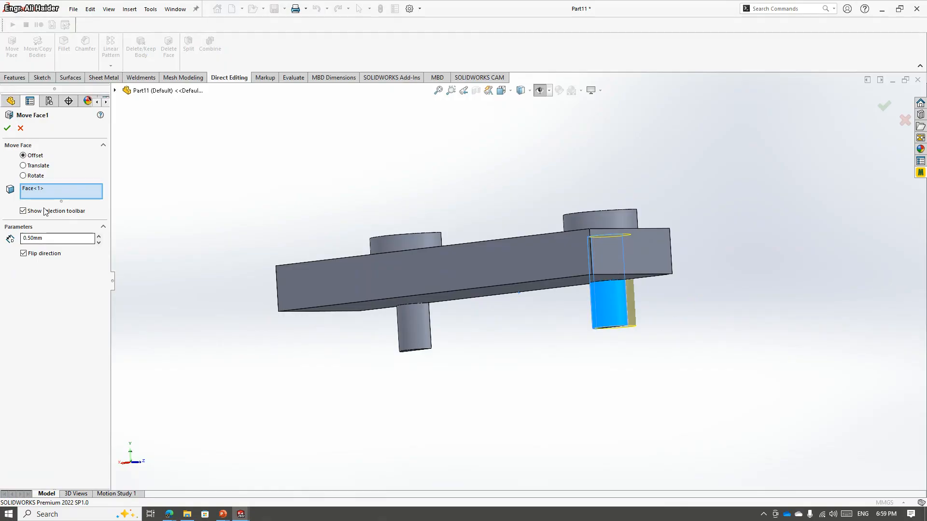
left_click(413, 339)
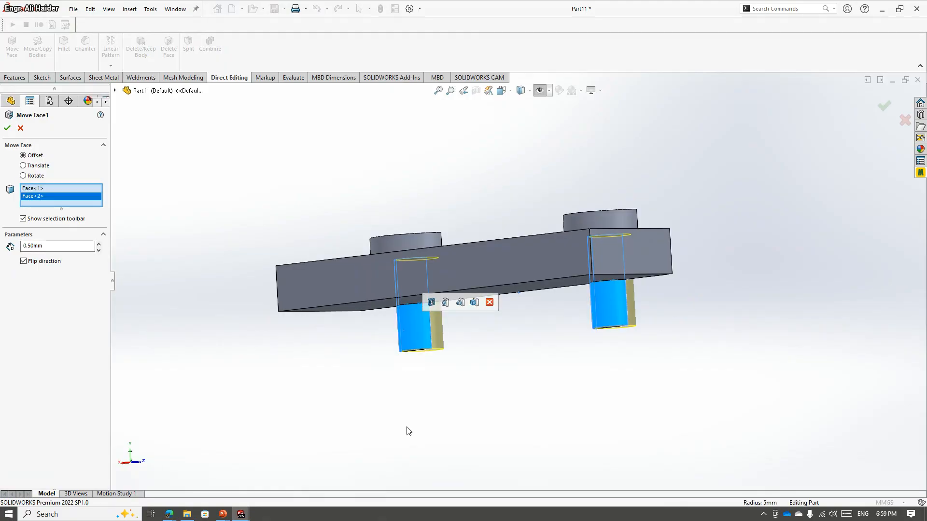
middle_click_drag(543, 410, 662, 332)
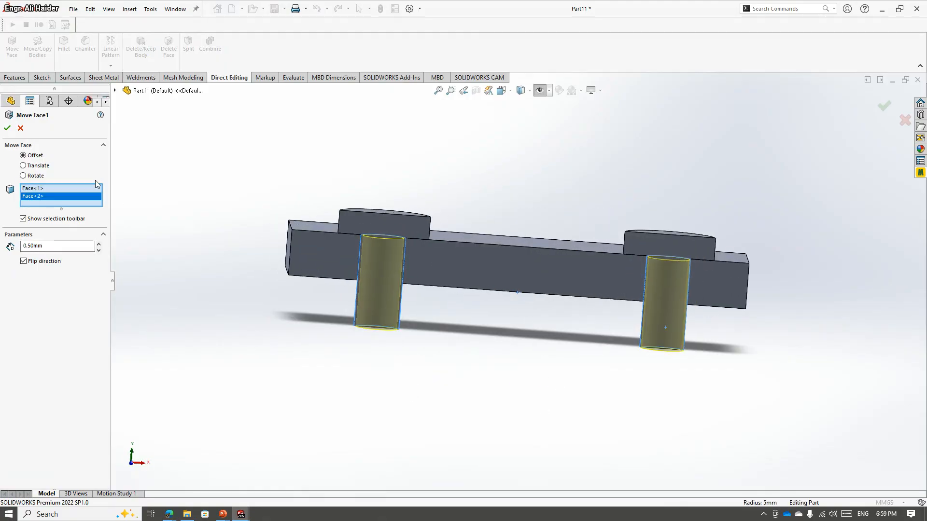
left_click(7, 128)
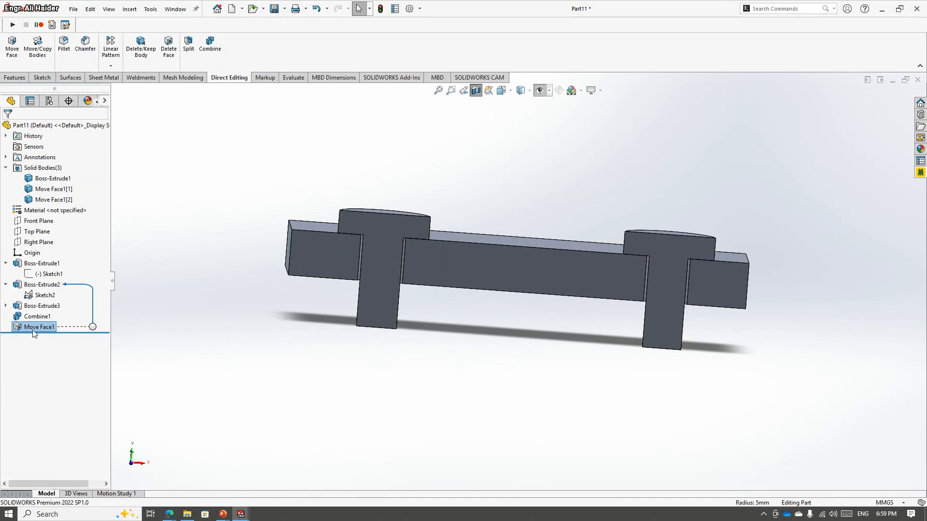
- Inspect the clearance around both pin shanks in the section and turn off the section view
scroll(649, 268, "down", 2)
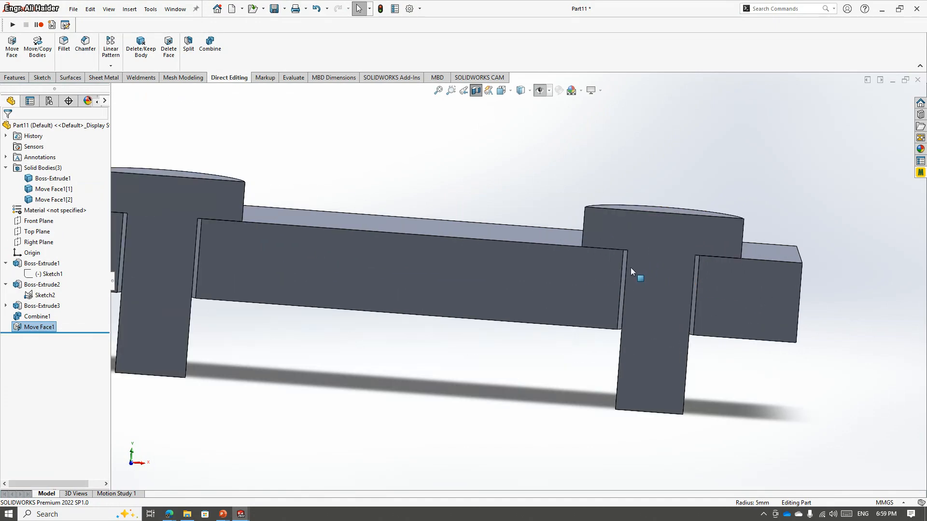
scroll(631, 268, "up", 3)
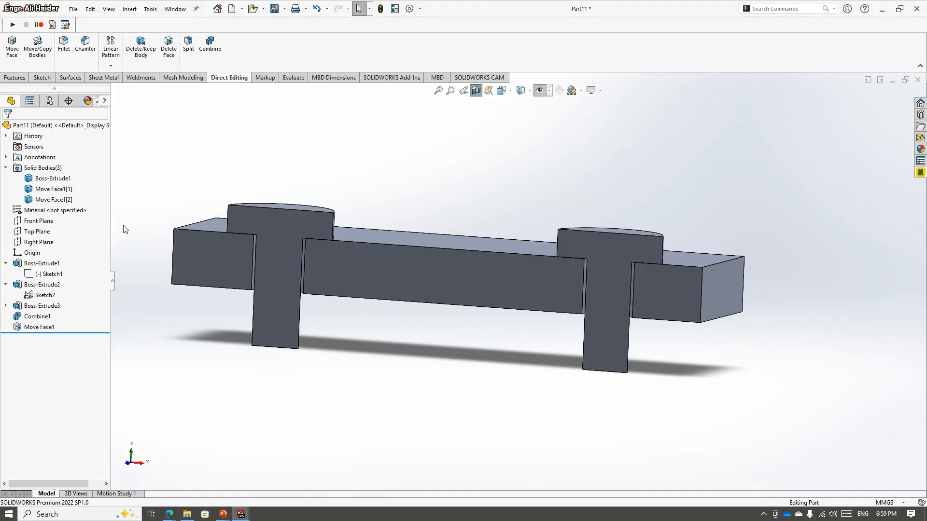
middle_click_drag(413, 207, 358, 149)
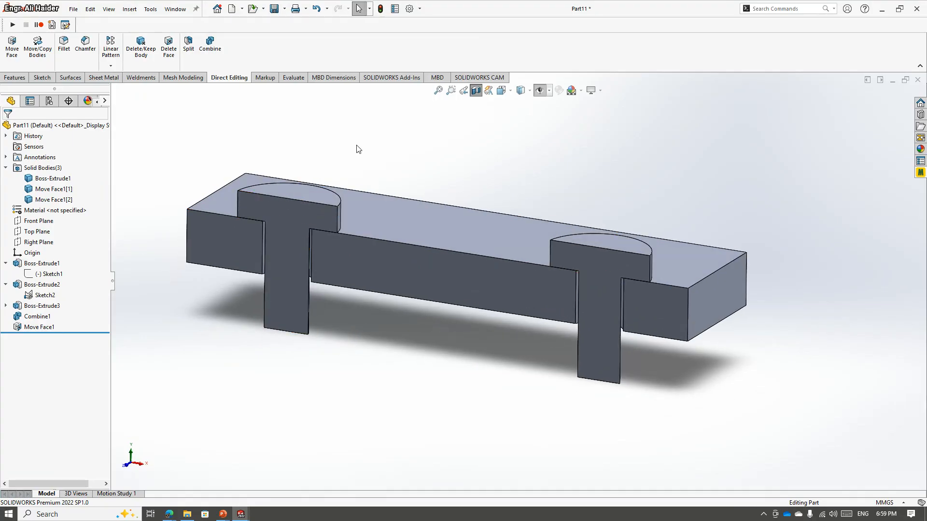
middle_click_drag(483, 102, 369, 177)
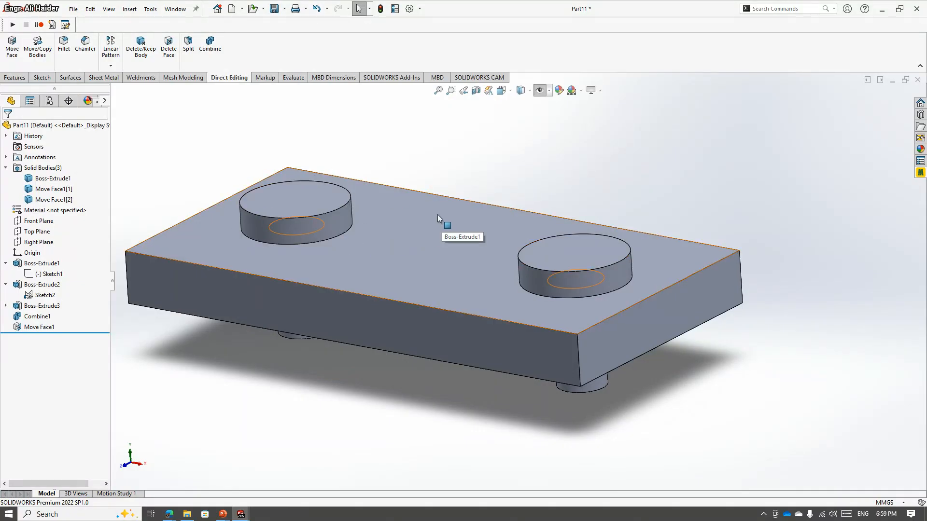
- Insert the first pin's body into a new part saved as A in the Bottom Up Assembly folder, using the base part's units
left_click(33, 168)
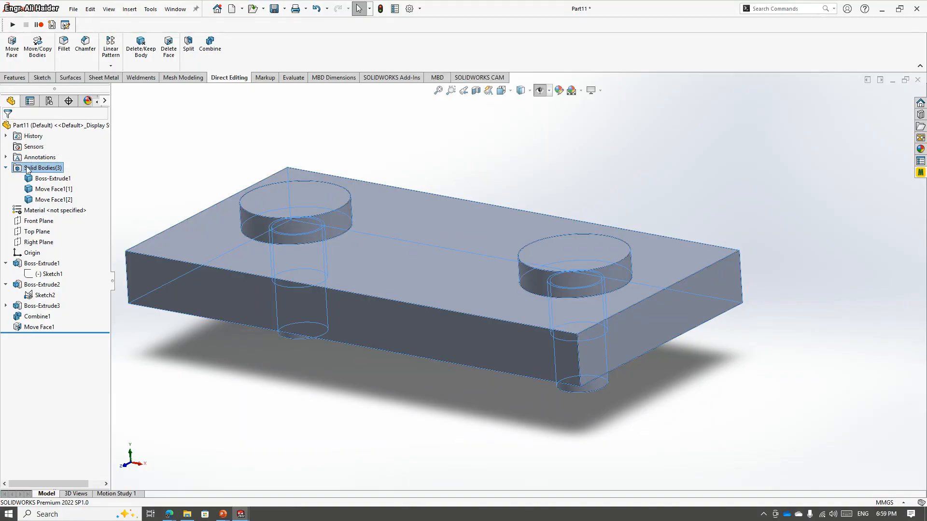
right_click(26, 167)
left_click(35, 185)
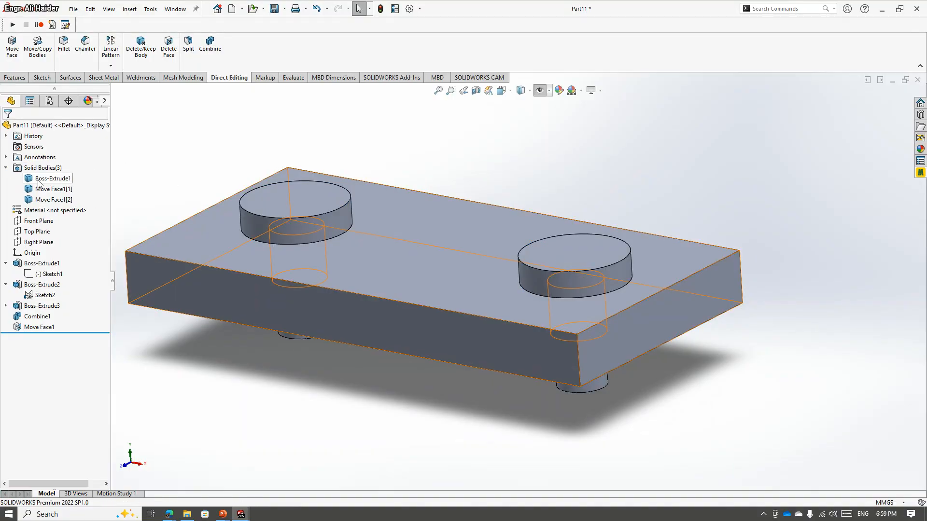
right_click(39, 183)
right_click(39, 189)
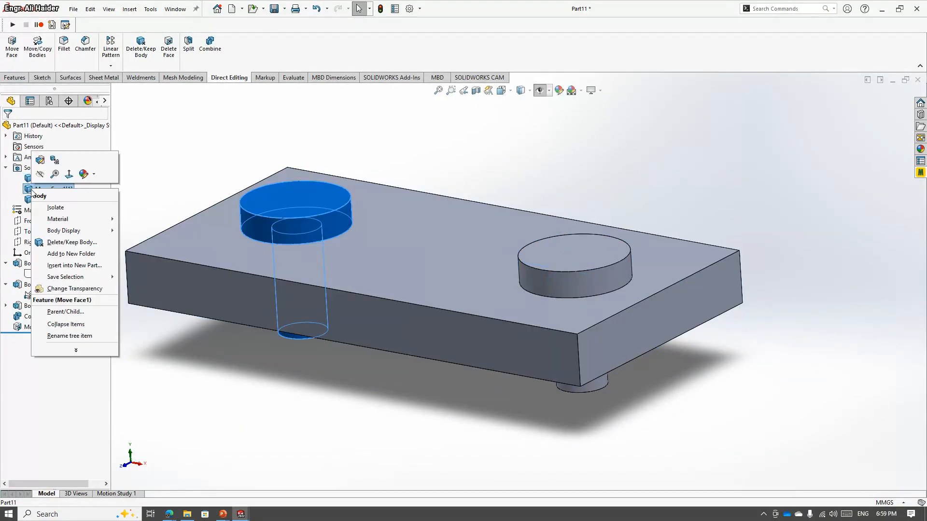
left_click(57, 267)
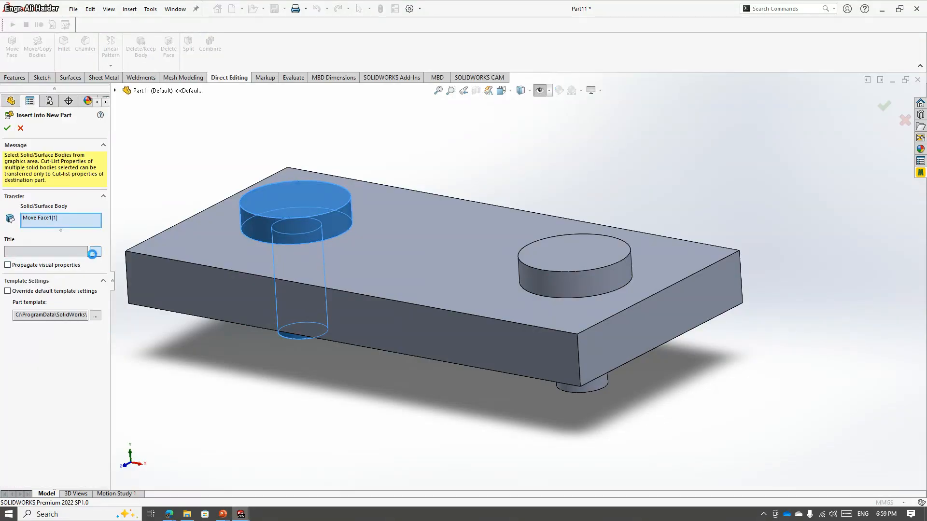
left_click(93, 252)
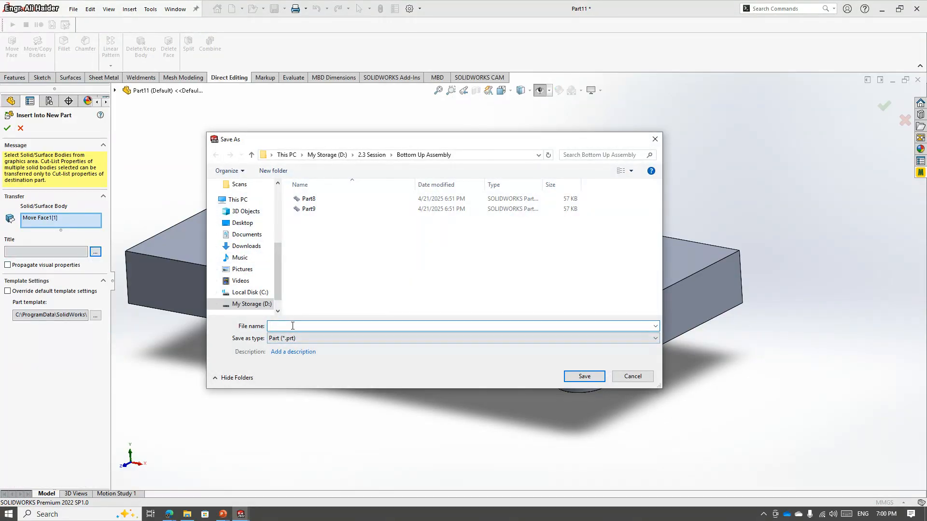
type("A")
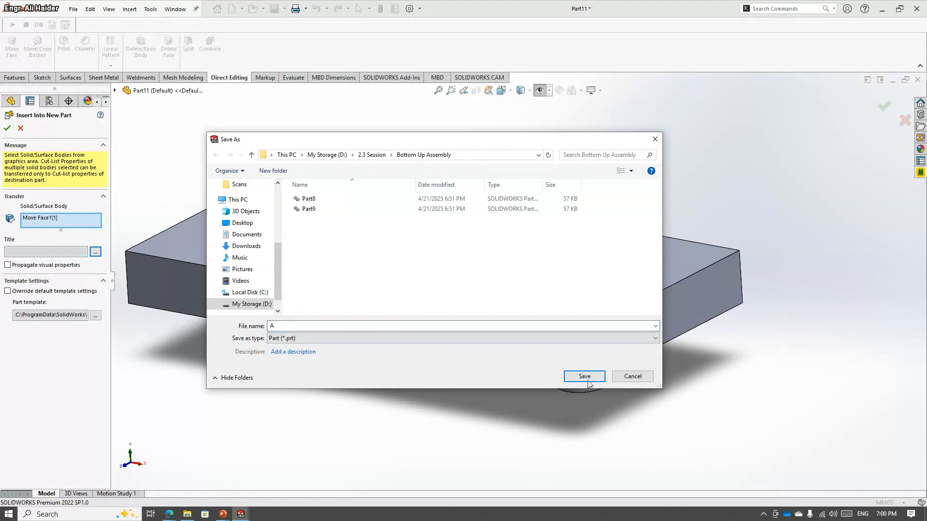
left_click(586, 379)
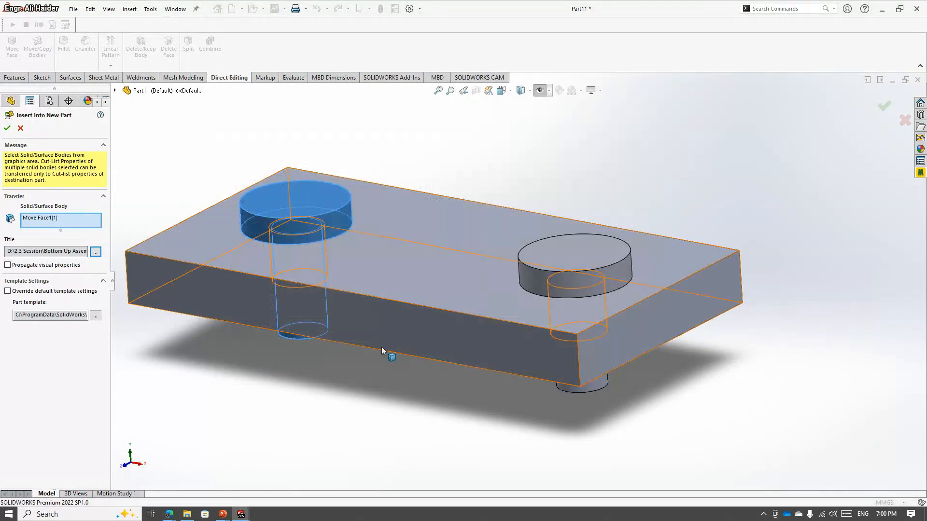
left_click(7, 128)
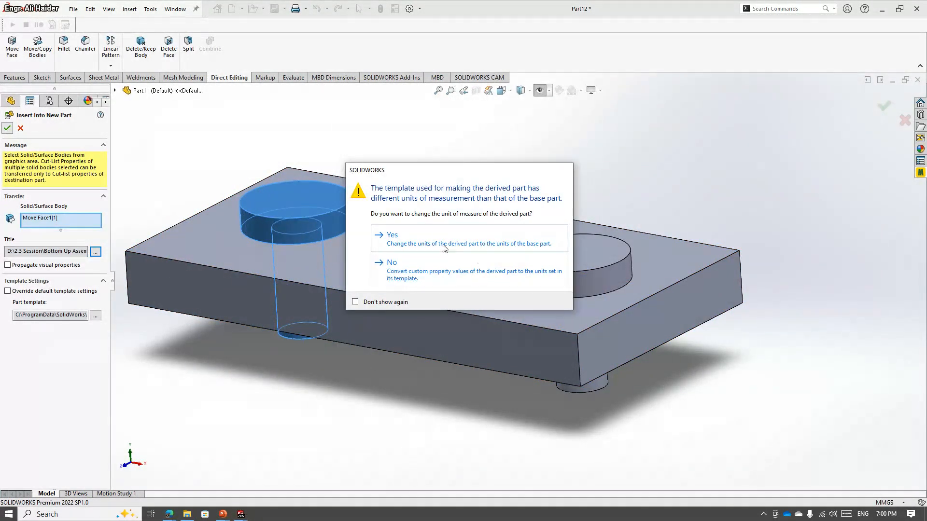
left_click(463, 247)
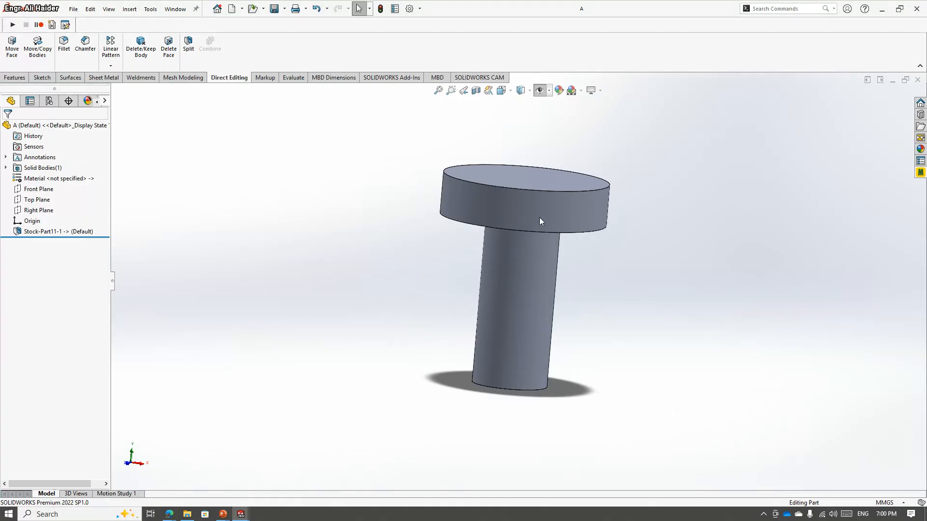
- Save the modified documents with virtual components kept internally and one part named 1, skip saving Part11, and close part A
left_click(918, 79)
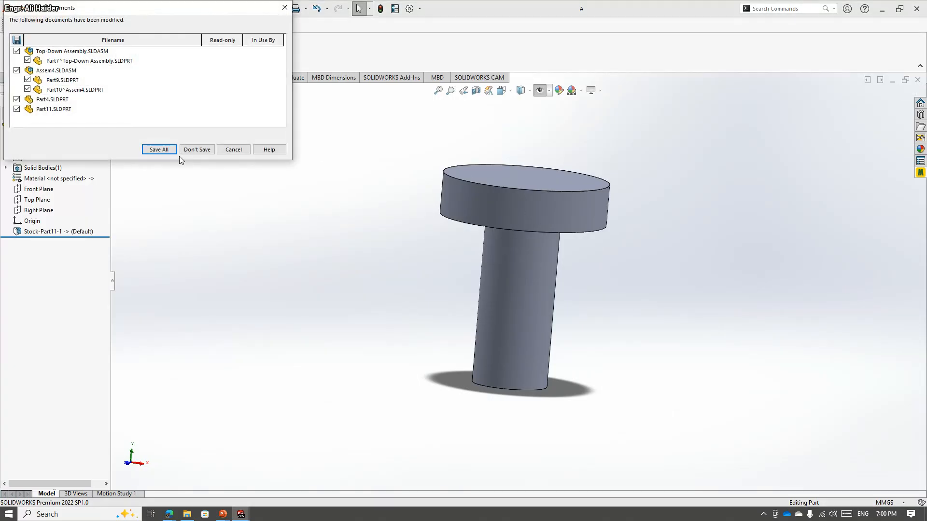
left_click(175, 153)
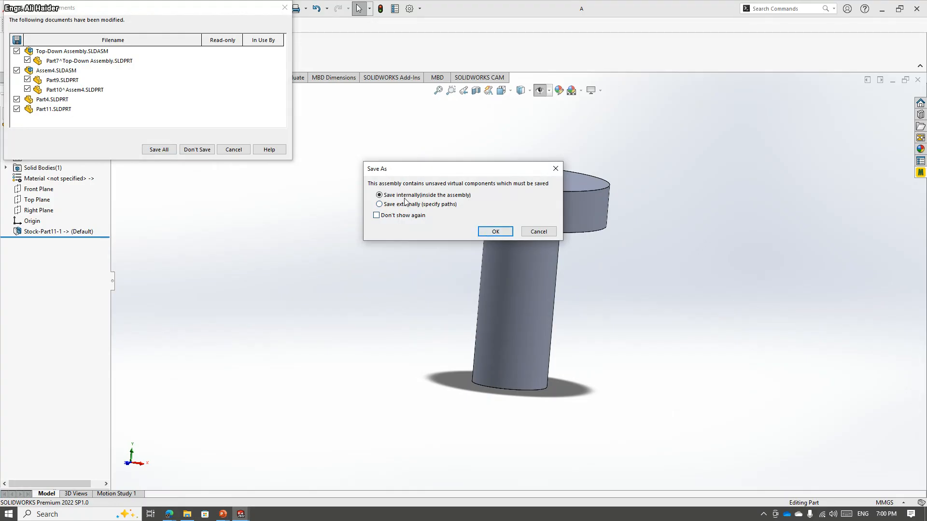
left_click(493, 232)
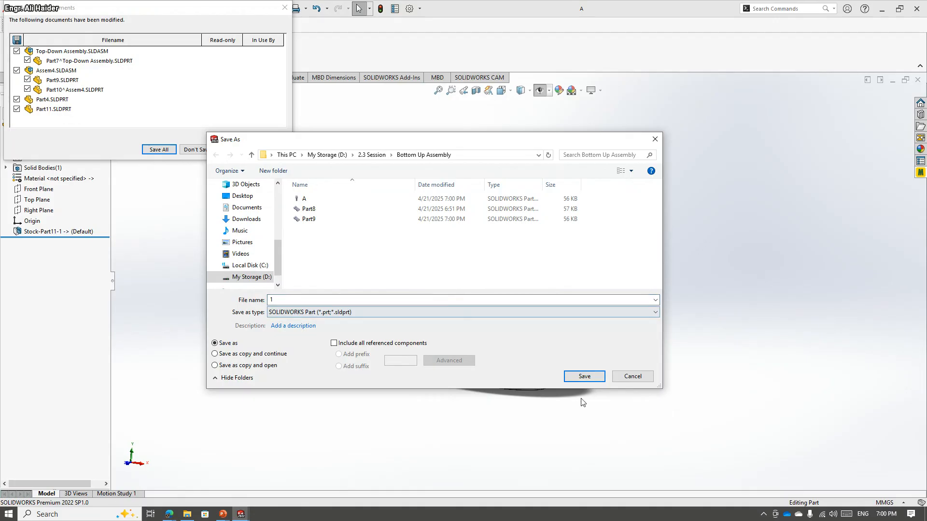
left_click(584, 377)
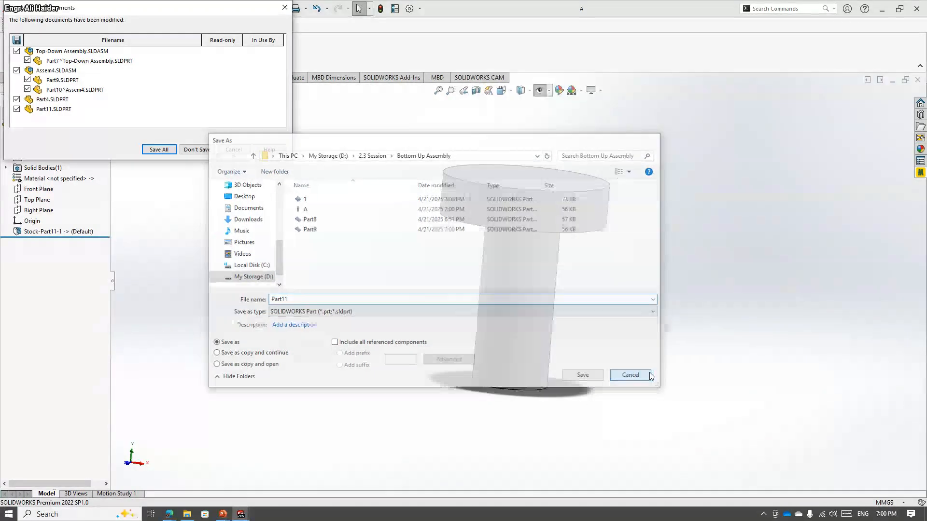
left_click(650, 373)
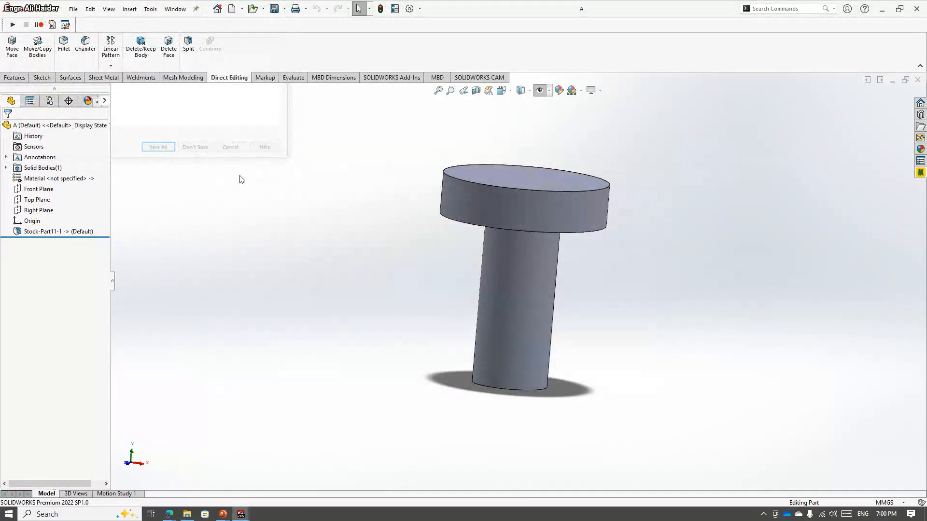
left_click(917, 81)
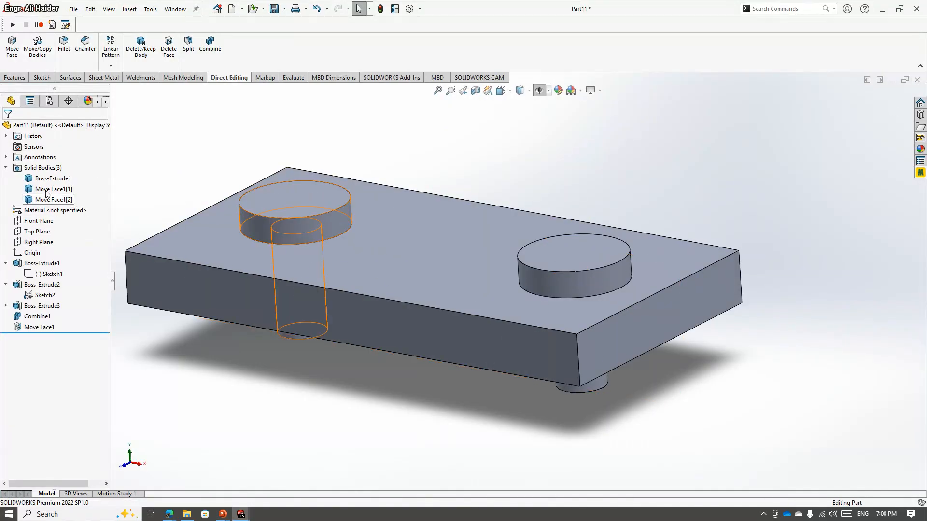
- Highlight the first pin's body and head face, and view the available body commands for the plate
left_click(48, 189)
left_click(280, 230)
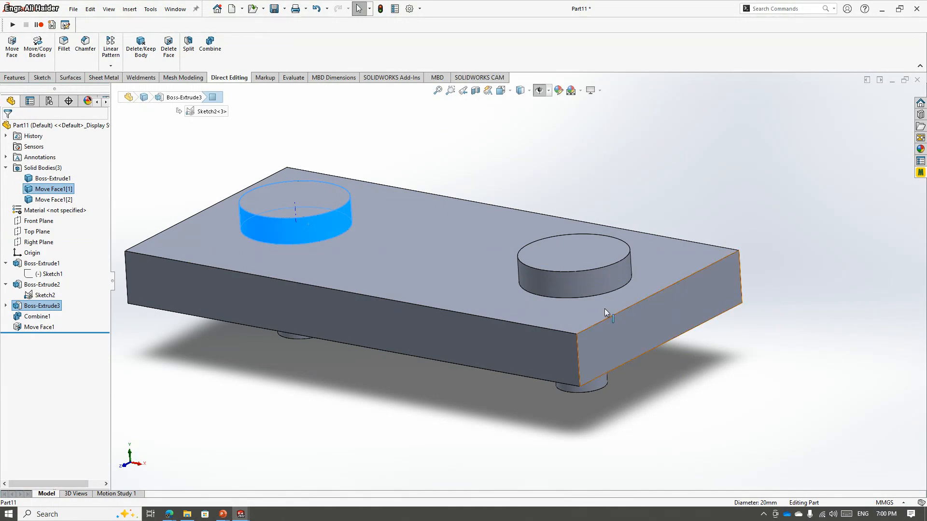
right_click(58, 178)
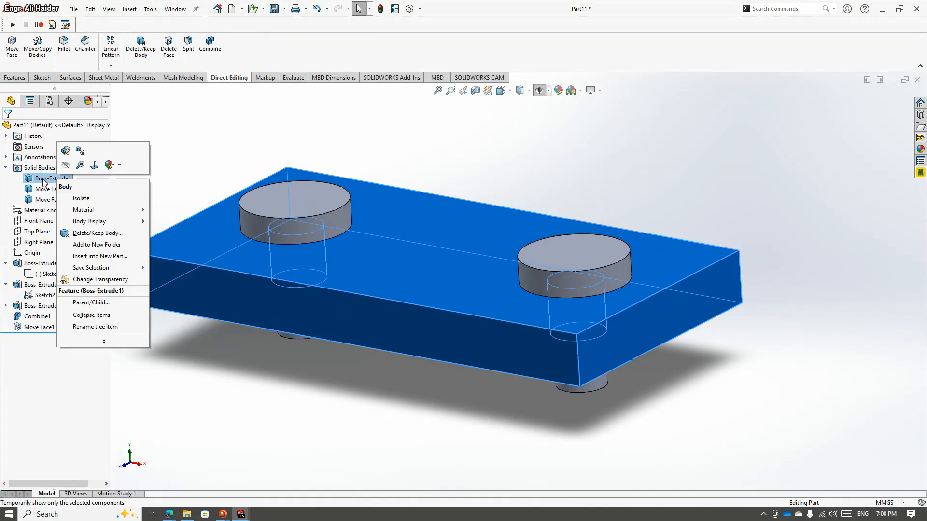
left_click(280, 362)
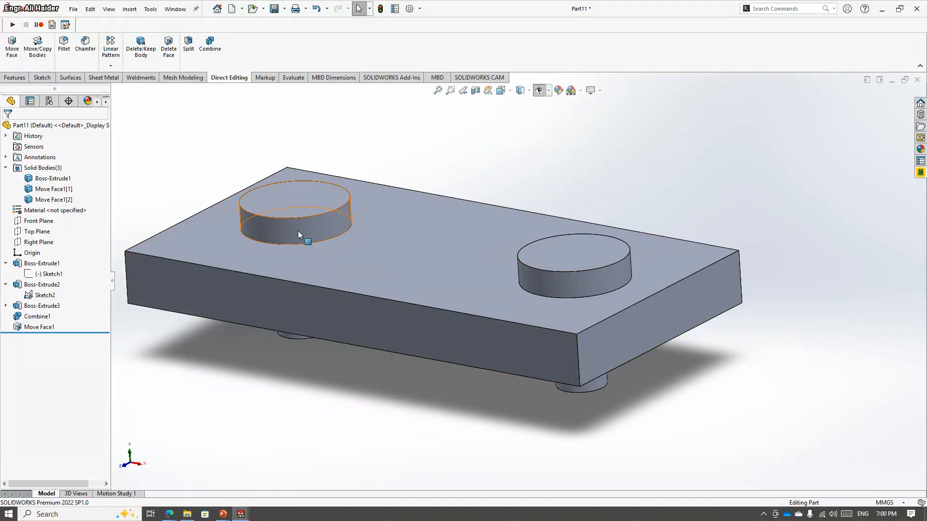
- Open part A from the Bottom Up Assembly folder in File Explorer
left_click(186, 514)
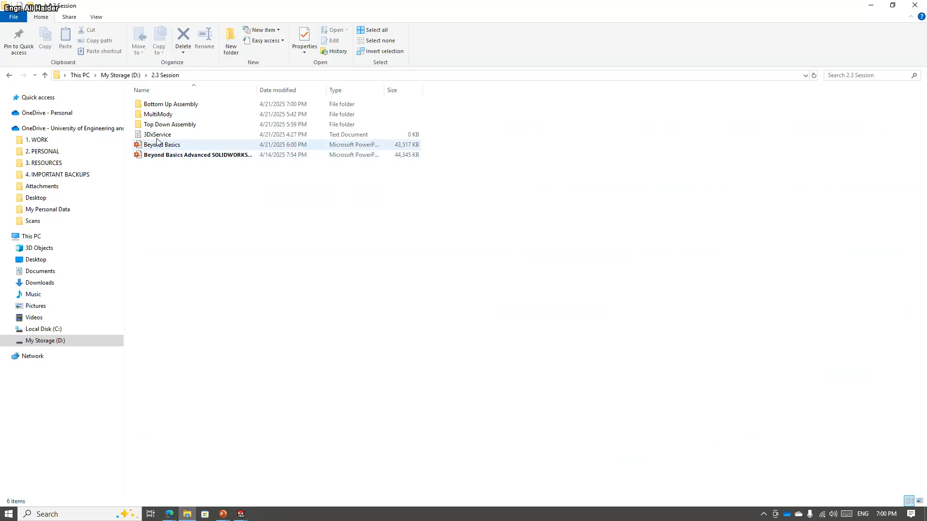
double_click(162, 124)
key("alt+Left")
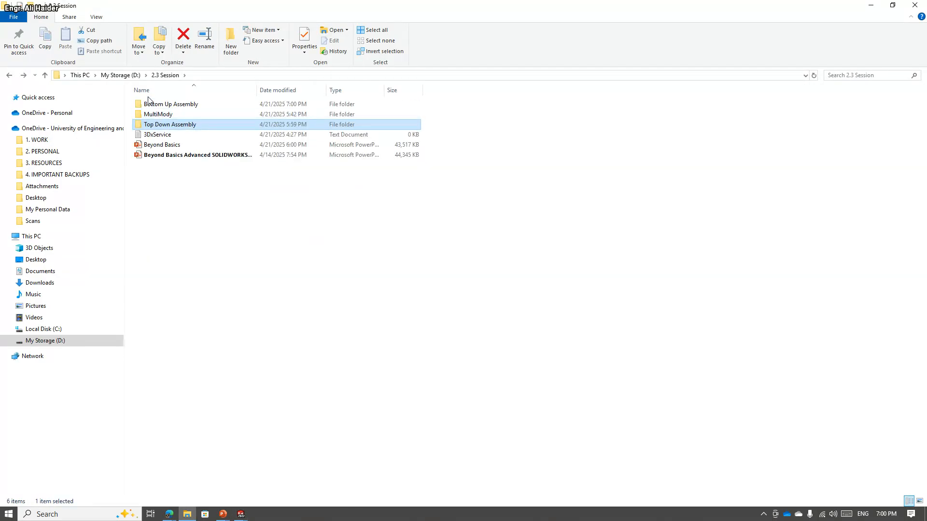
double_click(147, 104)
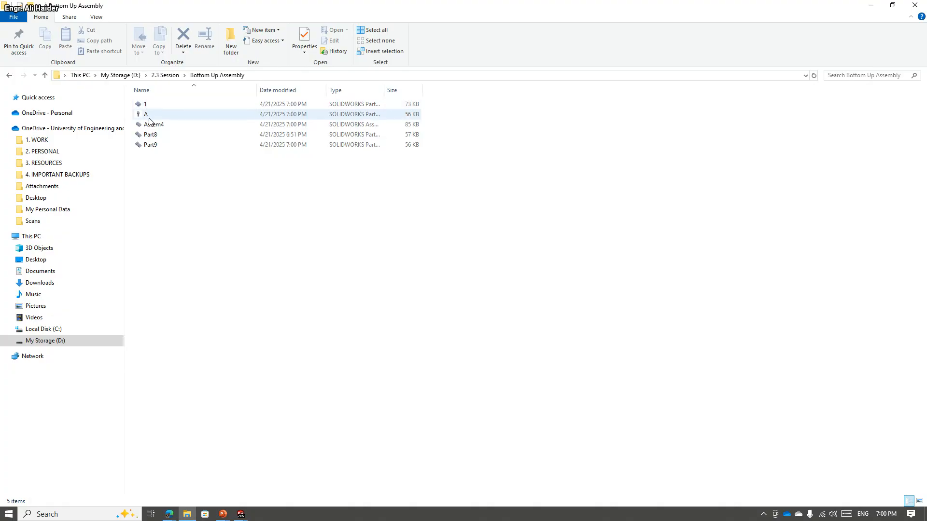
double_click(146, 114)
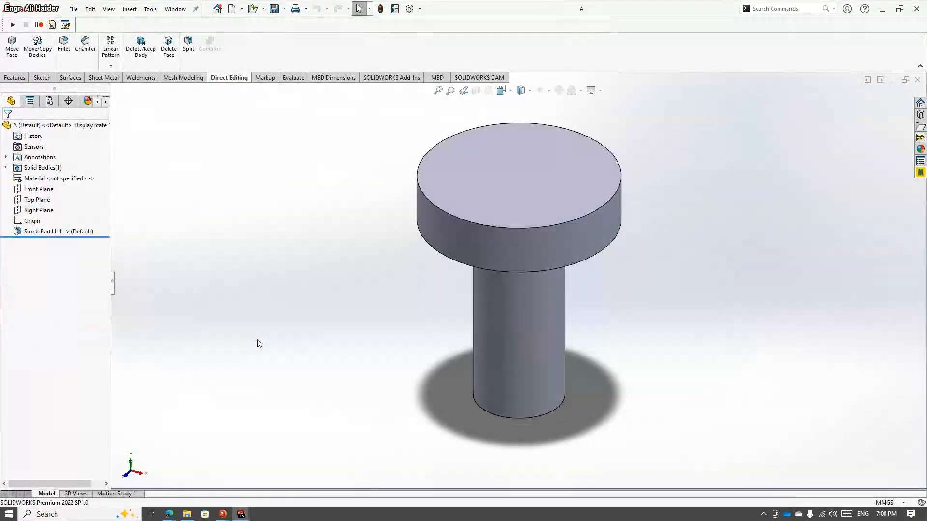
- Check the shank and head diameters of part A, and return to the base part Part11
left_click(515, 313)
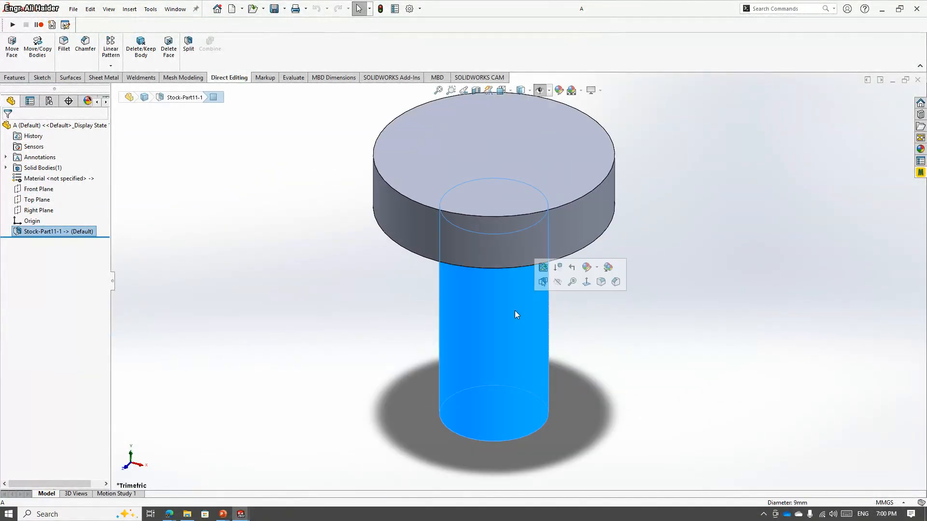
left_click(526, 232)
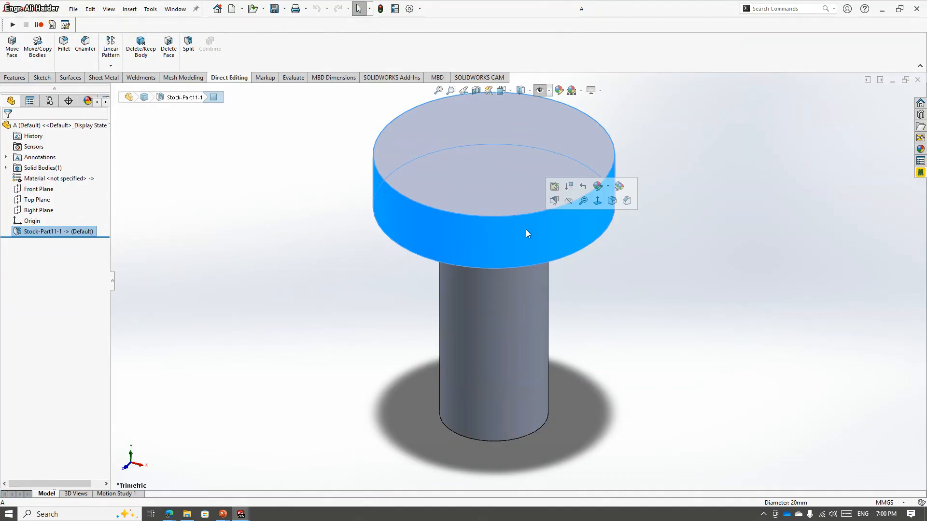
left_click(311, 286)
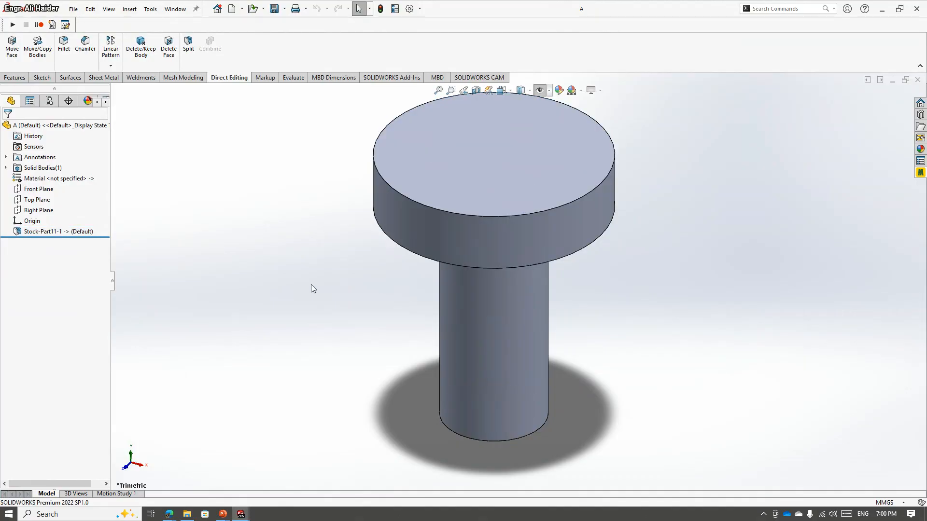
left_click(488, 256)
left_click(500, 319)
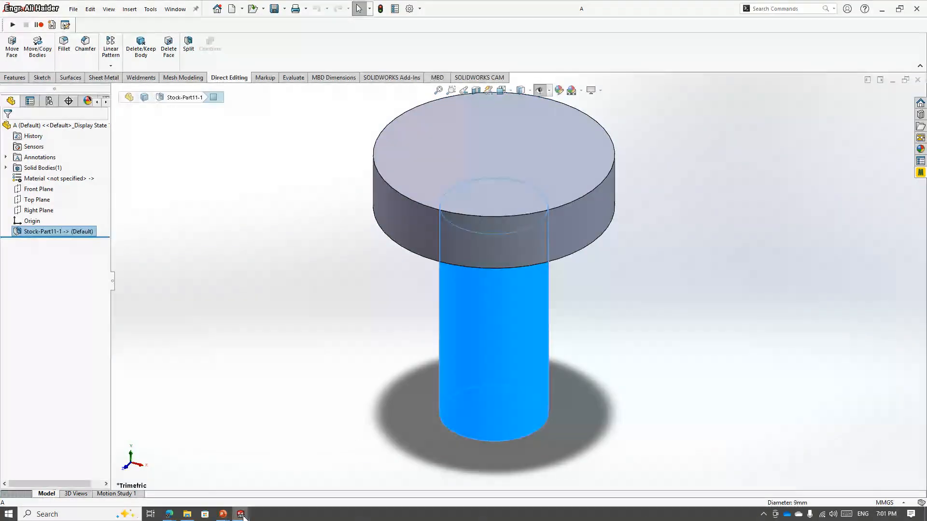
left_click(300, 328)
key("ctrl+Tab")
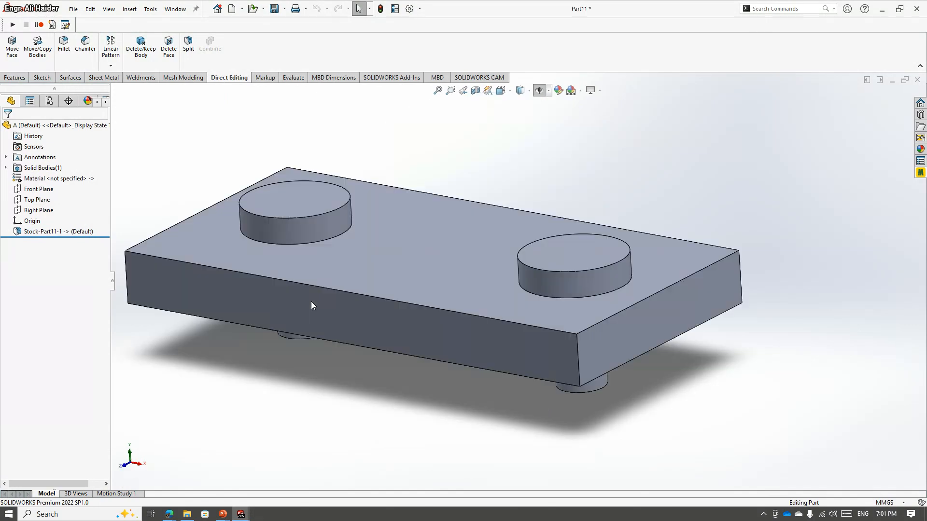
- Edit the sketch under Boss-Extrude3, set the first pin's head offset from the shank circle to 6 mm, and exit the sketch
left_click(282, 242)
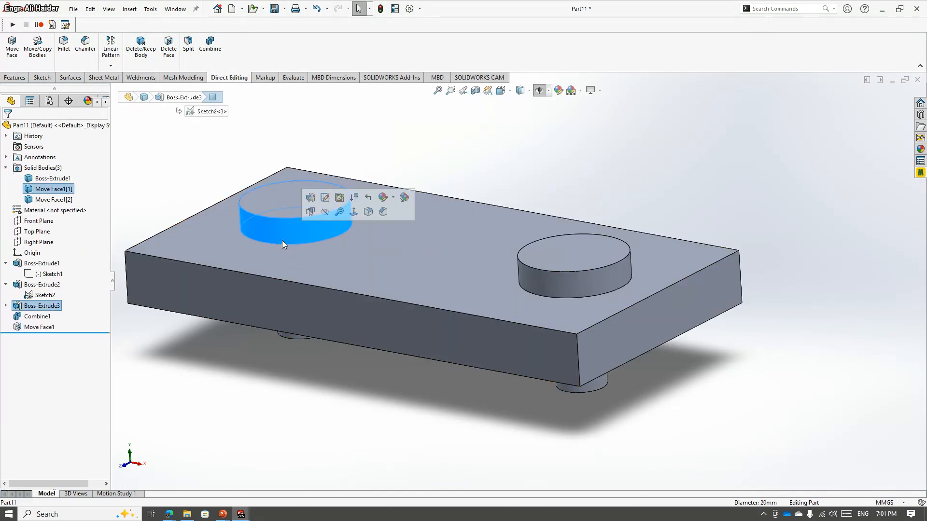
left_click(5, 306)
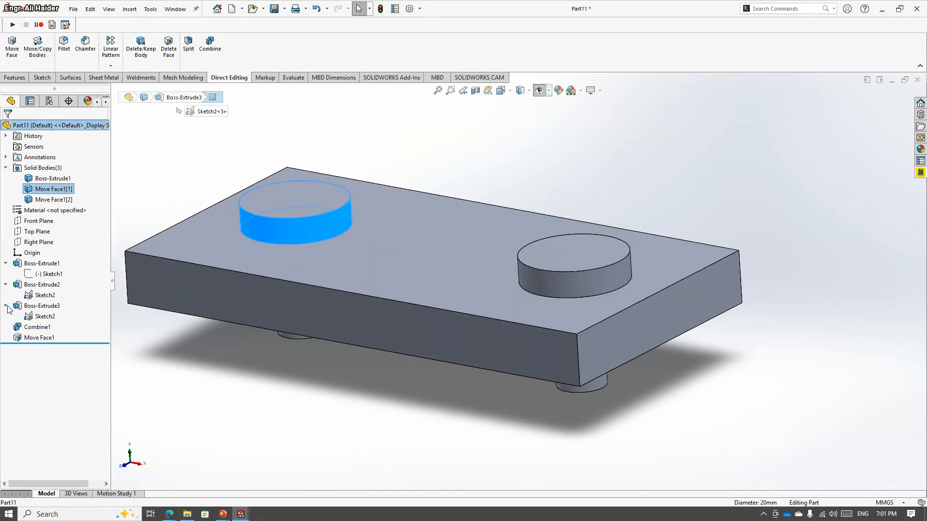
left_click(43, 316)
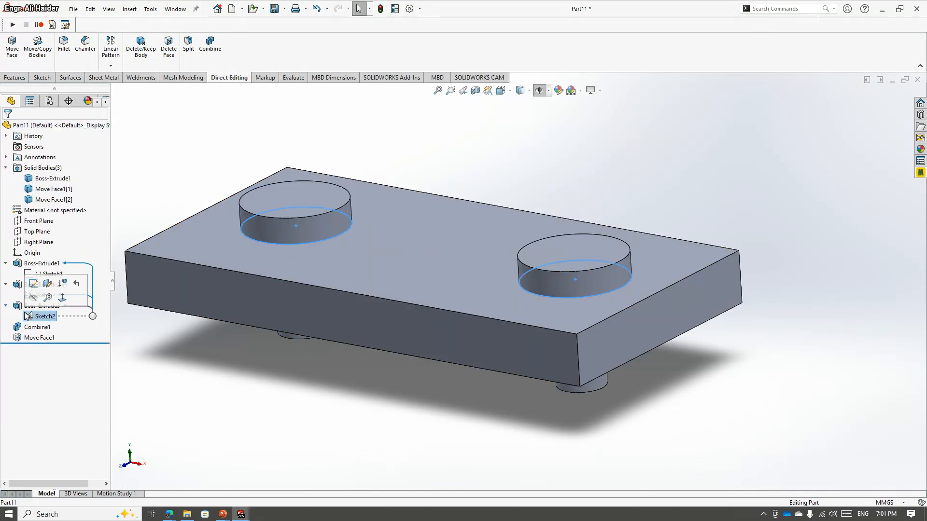
left_click(33, 284)
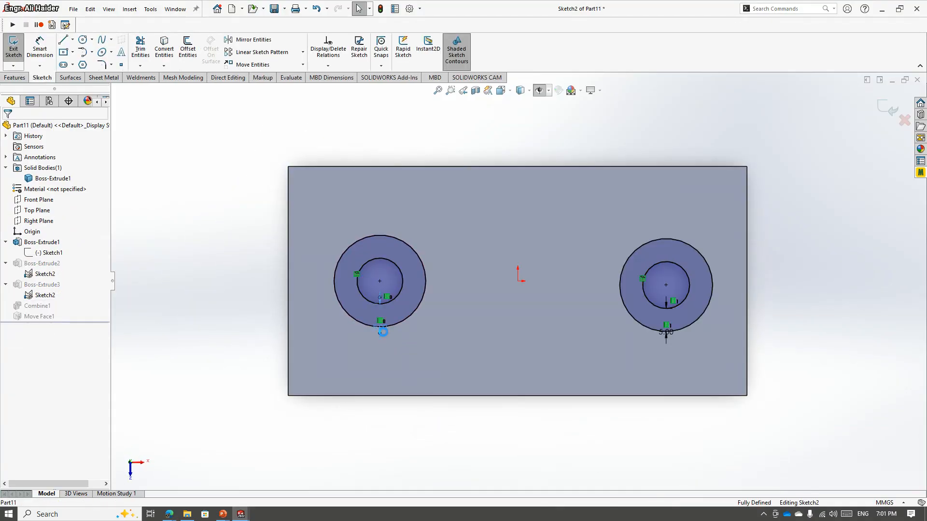
double_click(382, 329)
type("6")
key("Return")
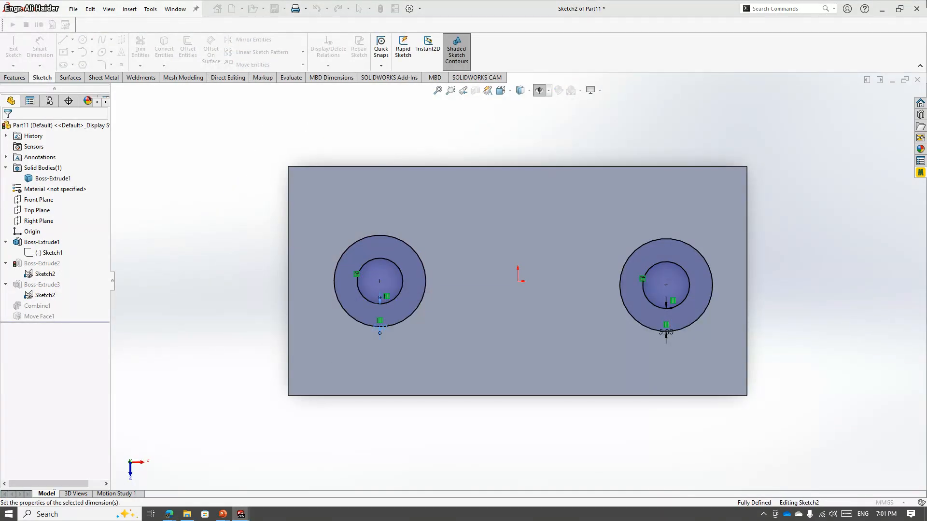
left_click(887, 109)
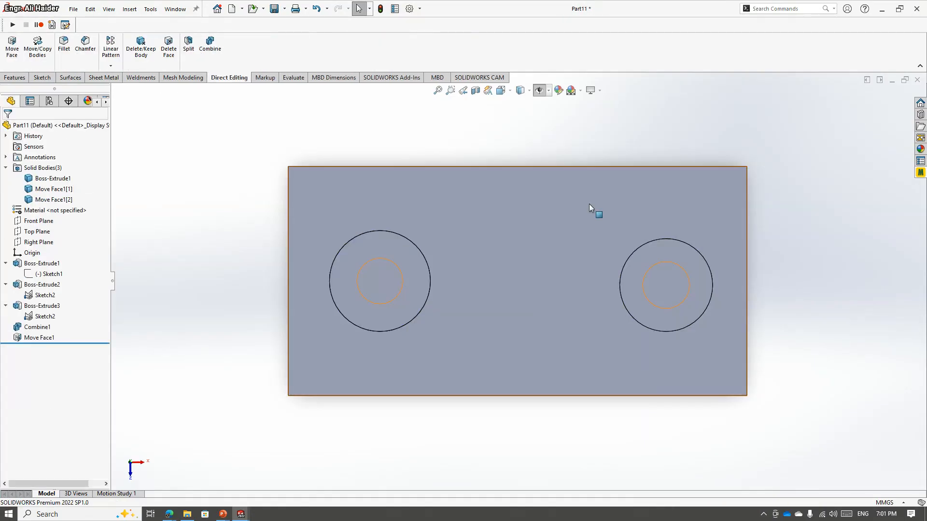
- Check the first pin head's diameter and save the part as MultiBody in the Bottom Up Assembly folder
left_click(414, 289)
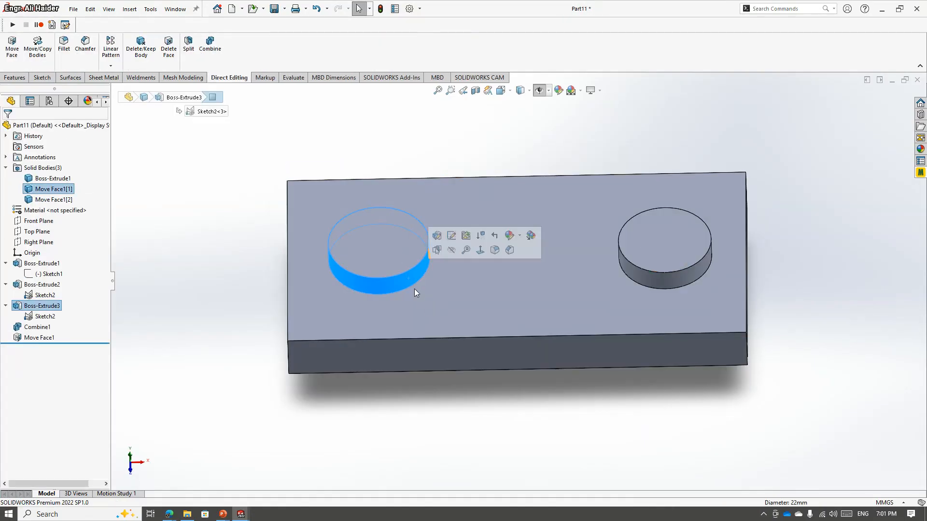
left_click(262, 353)
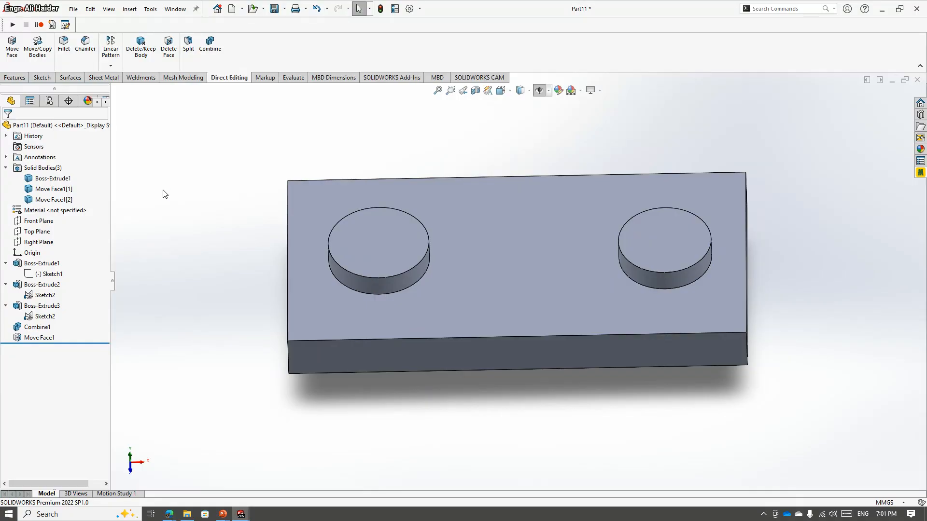
key("ctrl+s")
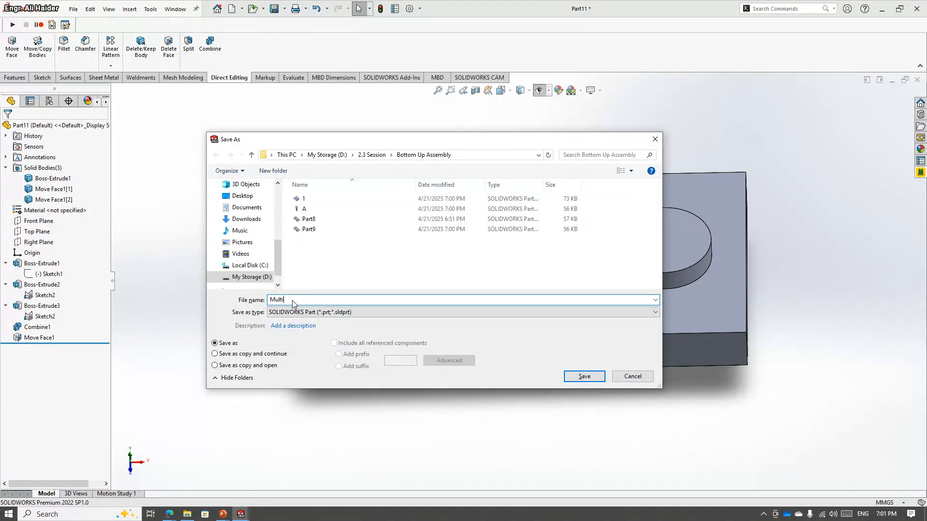
left_click(582, 376)
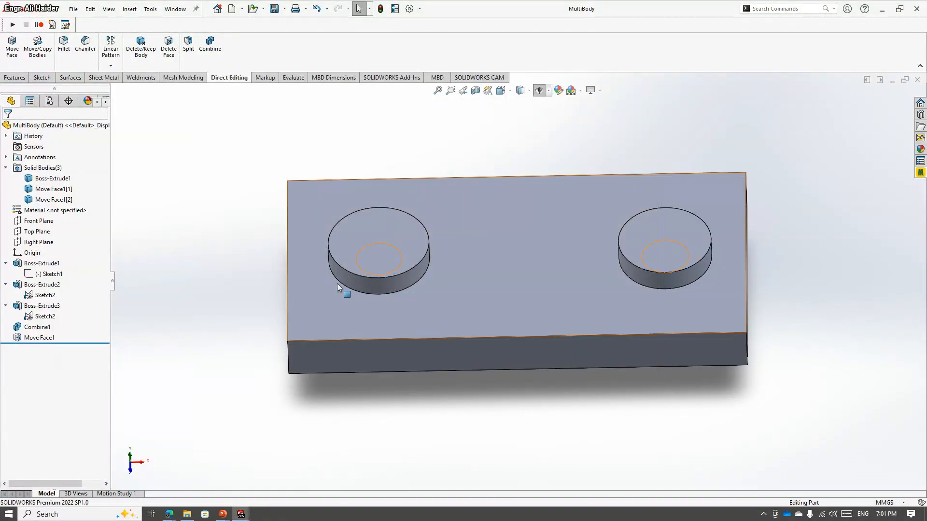
- Switch to part A, check its head diameter and feature references, and close it without saving
mouse_move(241, 514)
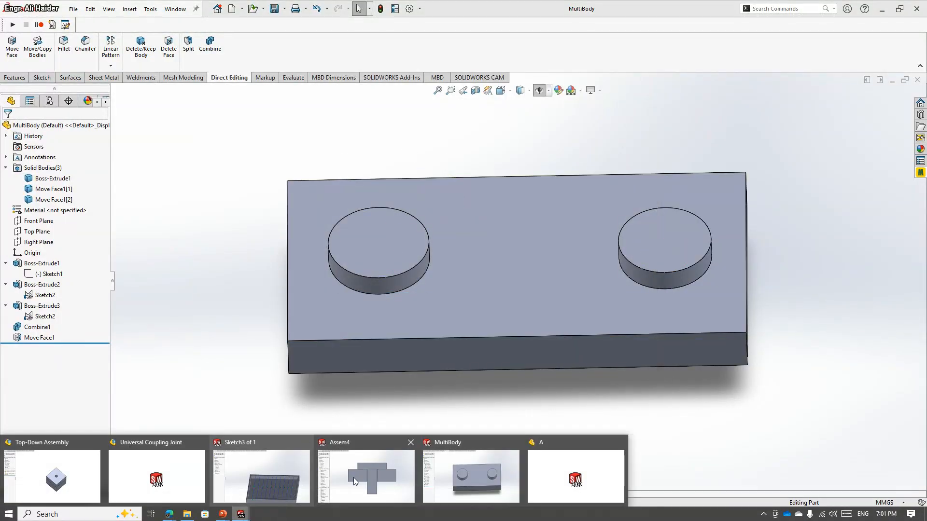
left_click(563, 473)
left_click(421, 227)
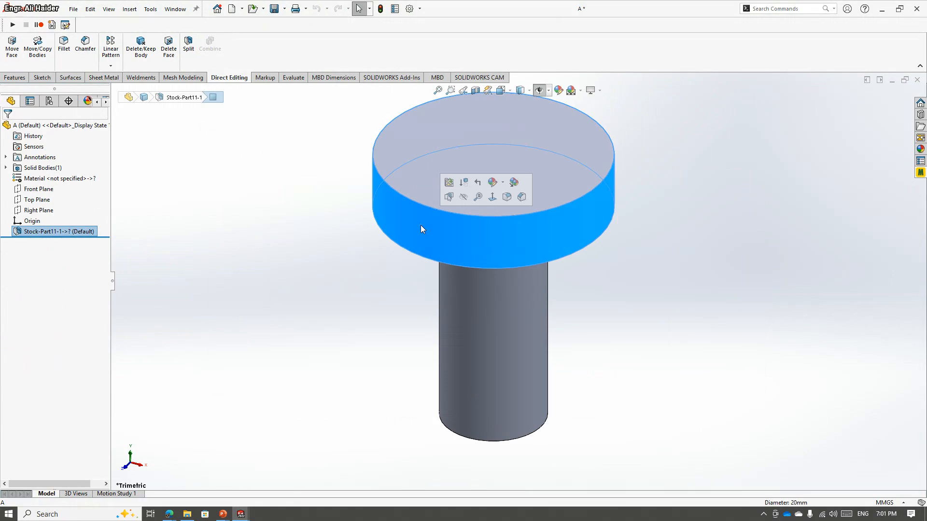
left_click(265, 292)
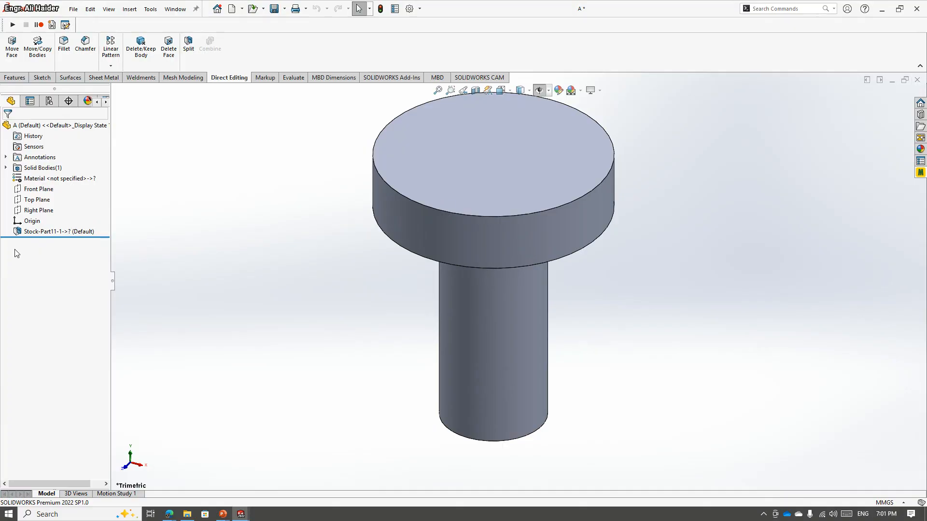
left_click(917, 80)
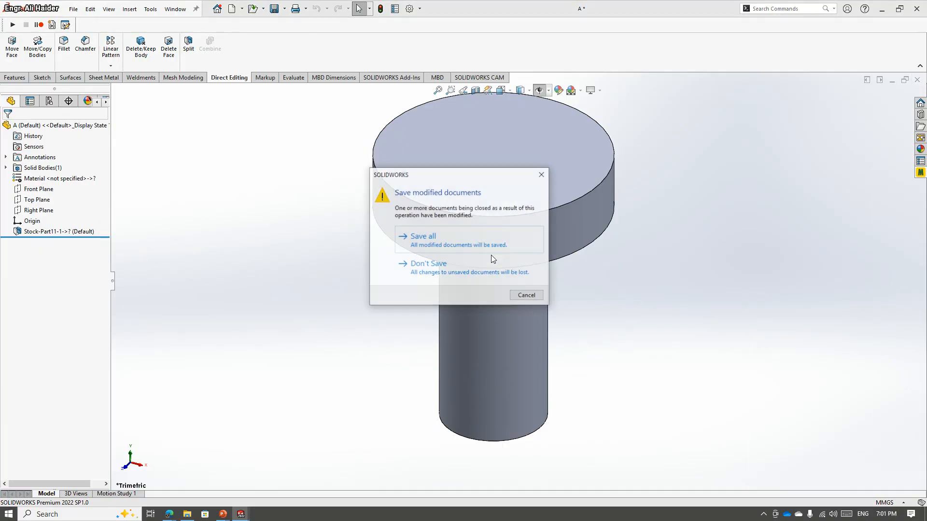
left_click(425, 276)
- Insert the first pin's body into a new part saved as AA, using the base part's units, and check its head diameter
right_click(53, 189)
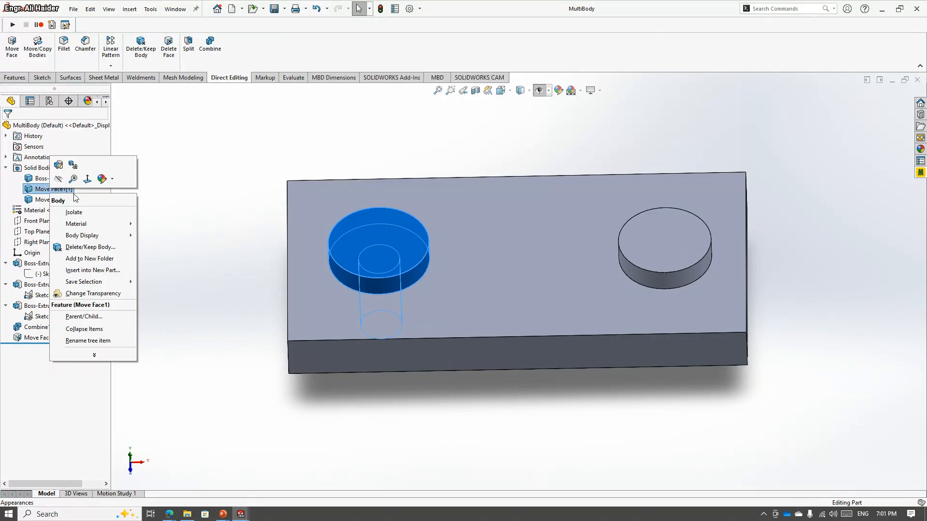
left_click(194, 157)
right_click(46, 189)
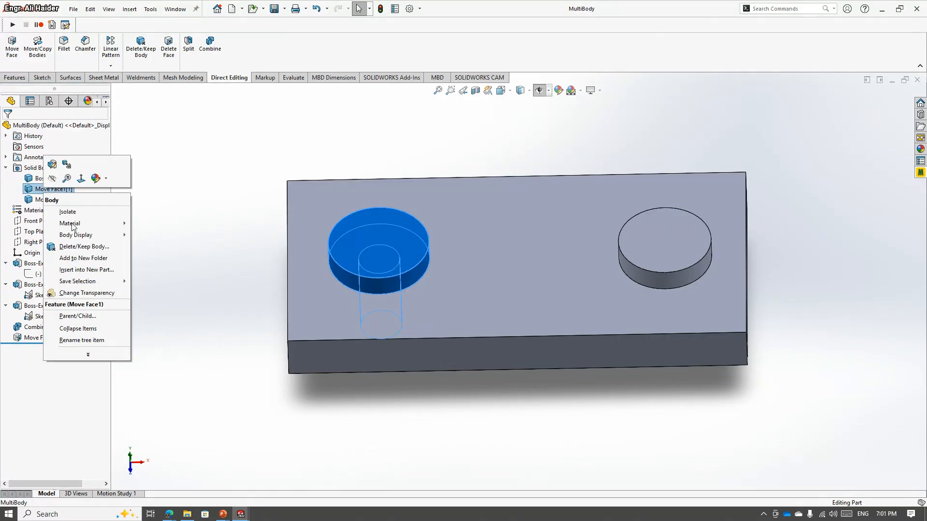
left_click(86, 269)
left_click(96, 252)
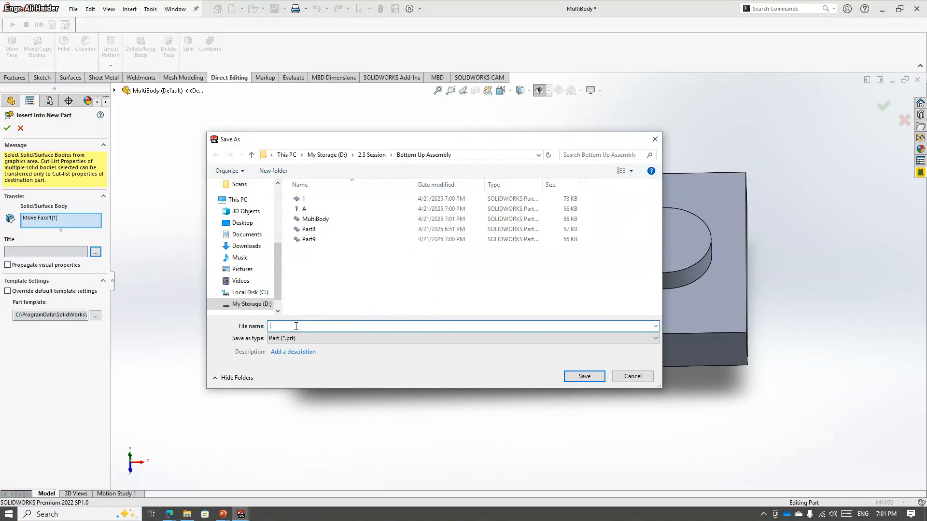
left_click(581, 378)
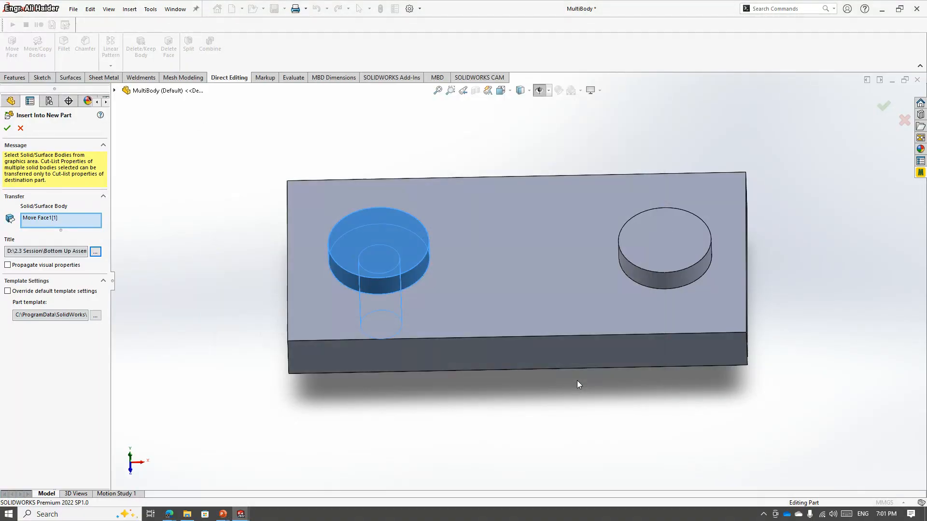
left_click(7, 129)
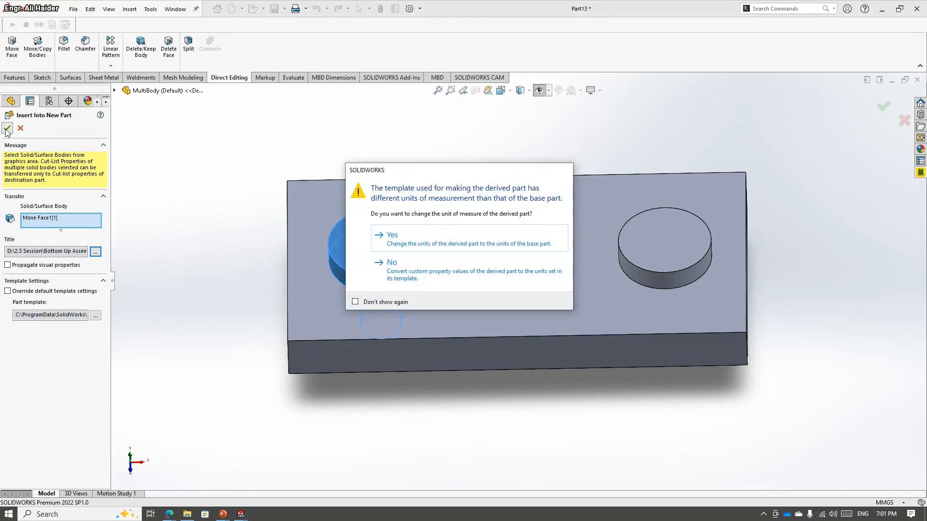
left_click(400, 246)
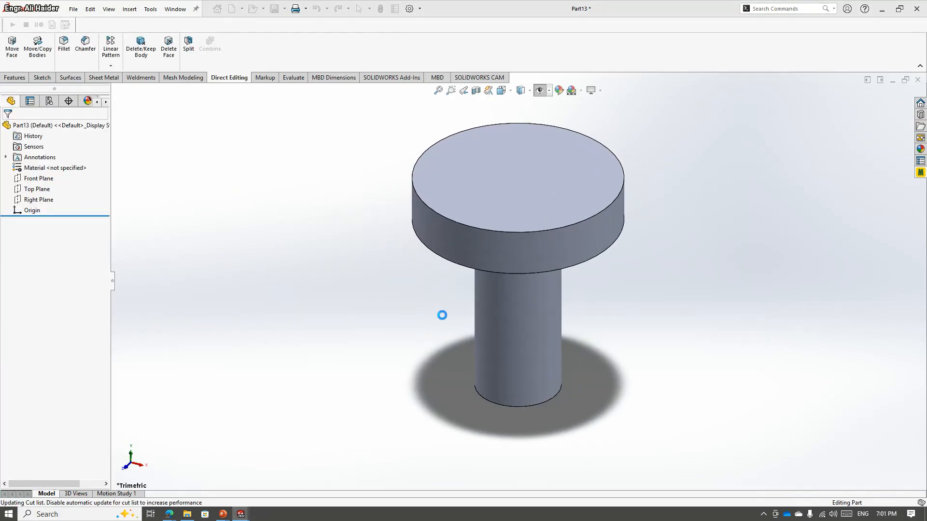
left_click(450, 238)
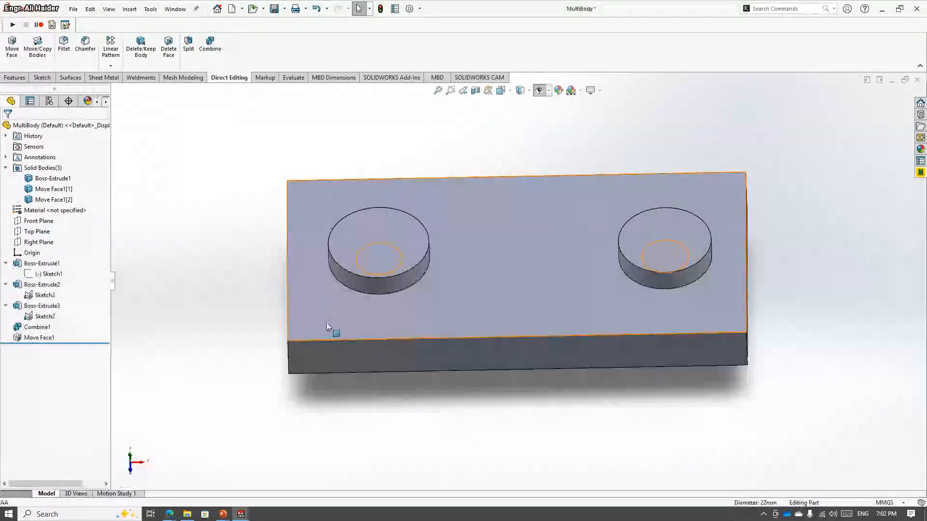
- Set the first pin's head offset in Sketch2 of MultiBody to 5 mm and exit the sketch
left_click(29, 318)
left_click(57, 291)
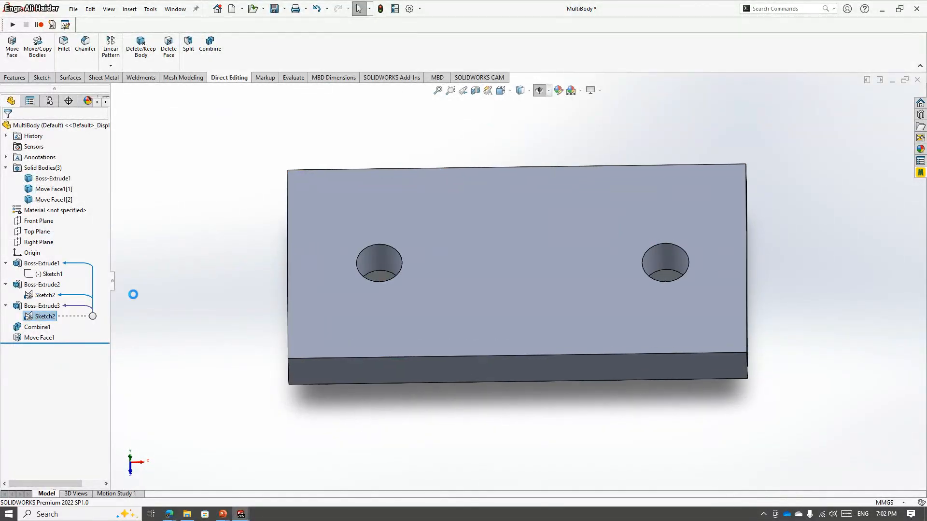
double_click(396, 332)
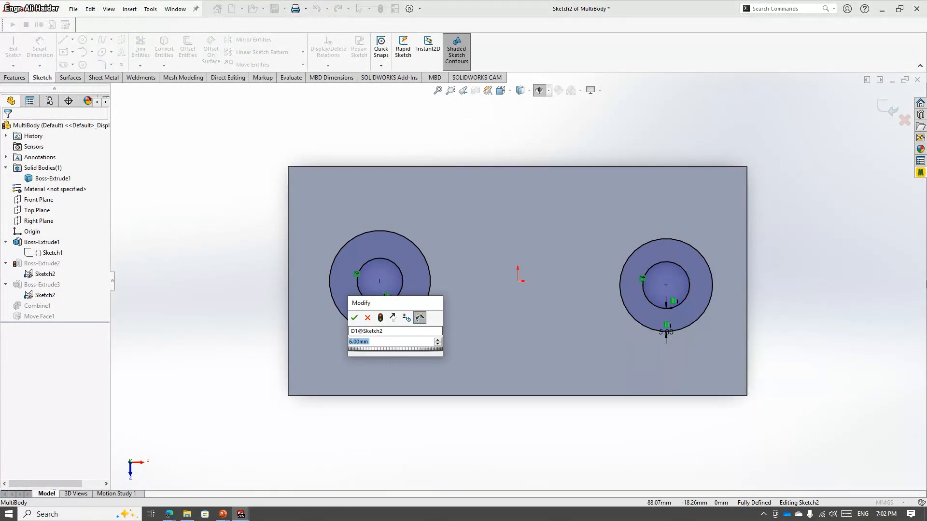
key("Return")
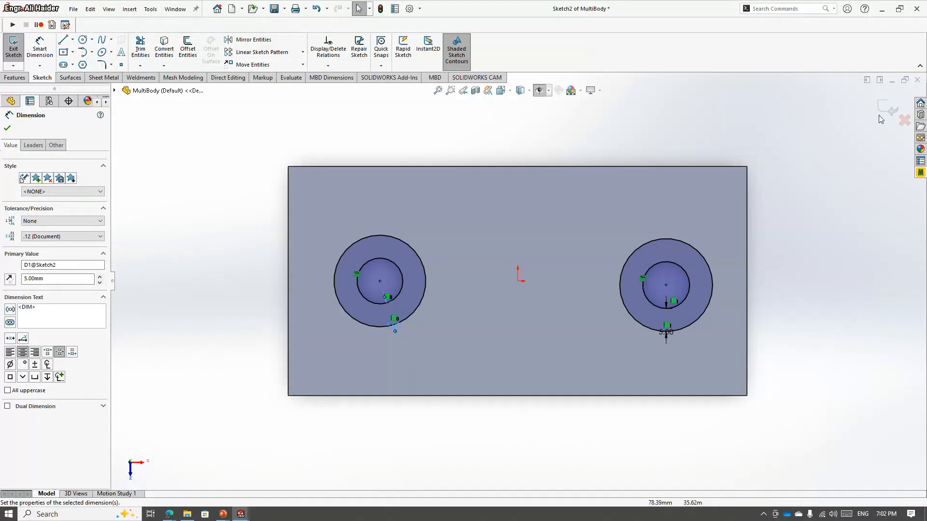
left_click(886, 112)
- Check the first pin head's diameter in MultiBody and switch to part AA for comparison
middle_click_drag(536, 193, 502, 124)
left_click(416, 260)
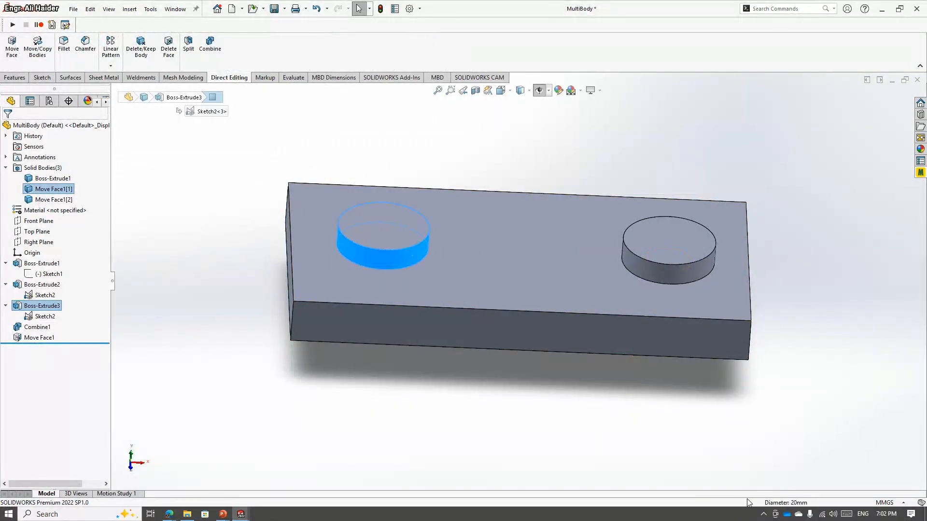
left_click(459, 418)
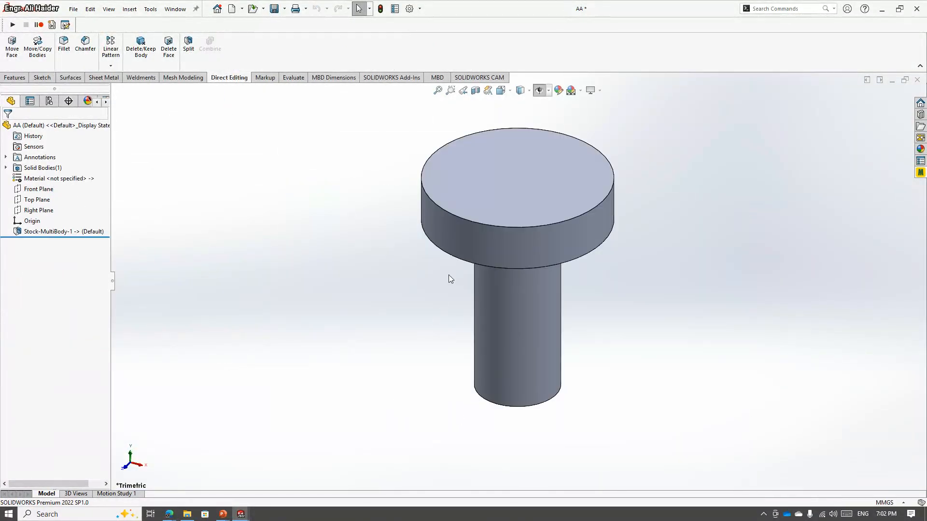
- Check the pin head's diameter in part AA and return to the MultiBody part
left_click(456, 236)
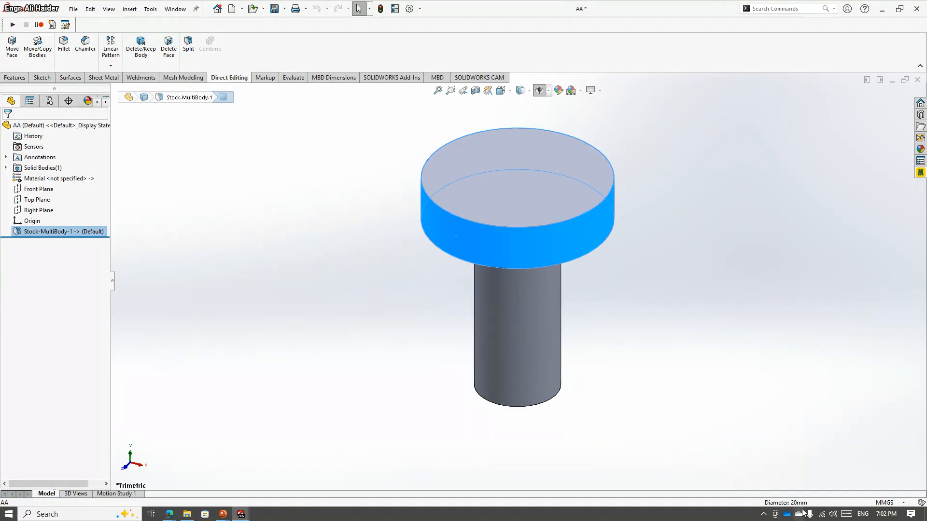
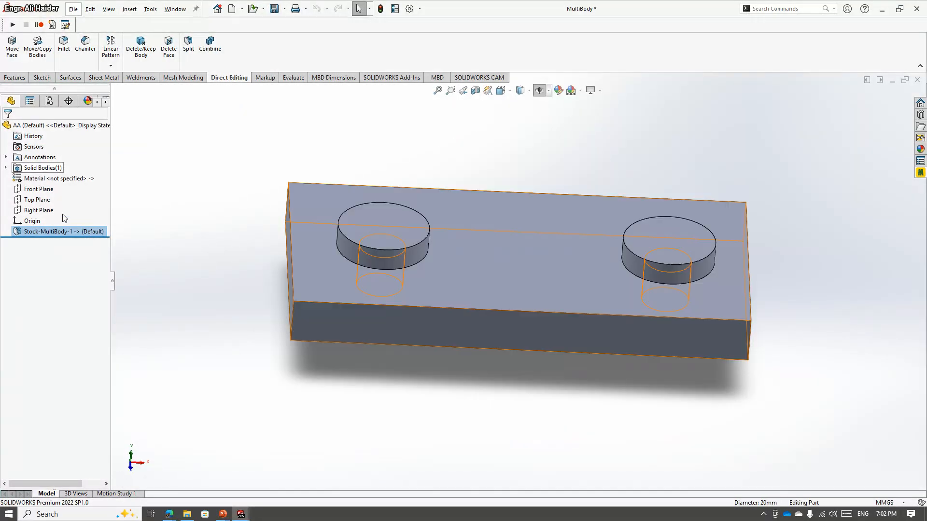
right_click(48, 183)
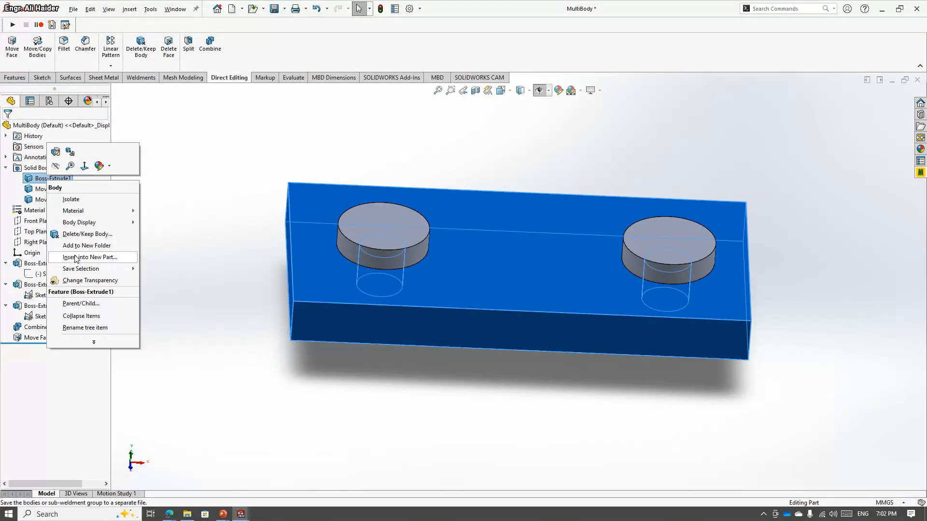
left_click(182, 160)
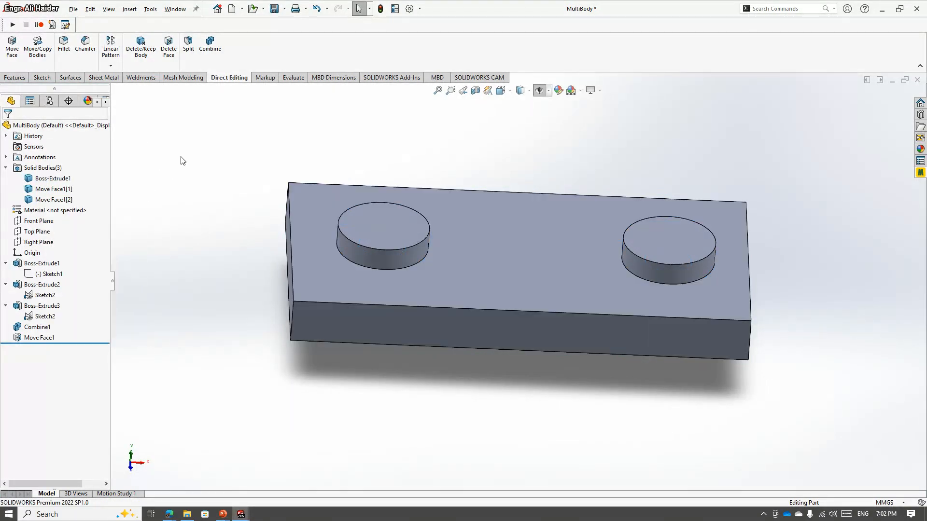
left_click(46, 169)
right_click(52, 170)
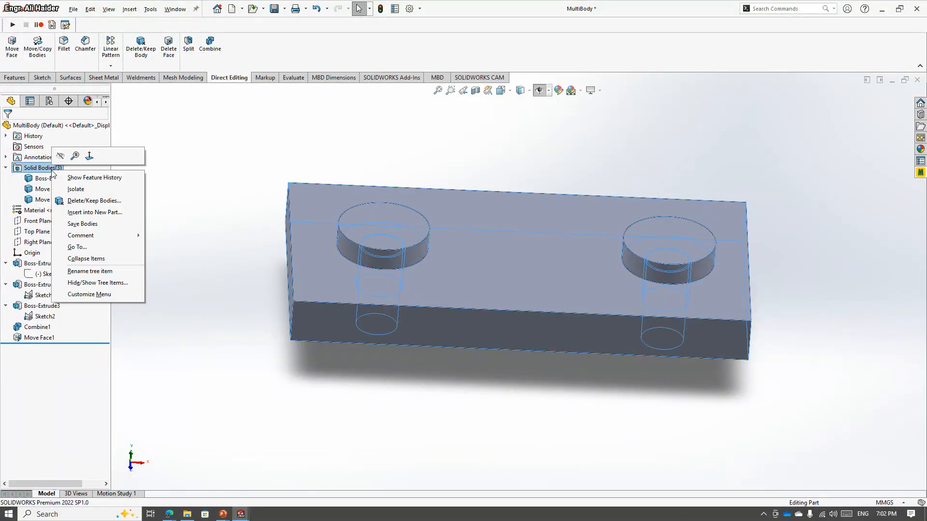
left_click(84, 213)
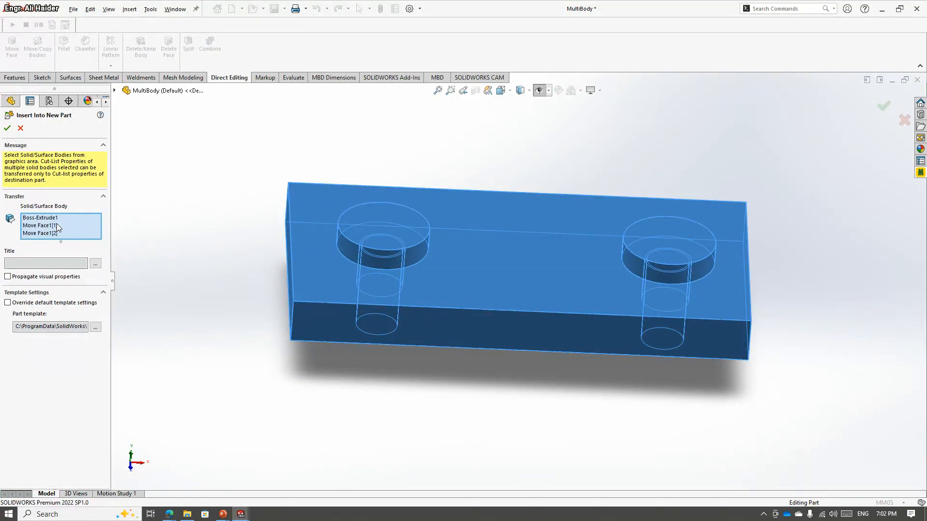
left_click(20, 128)
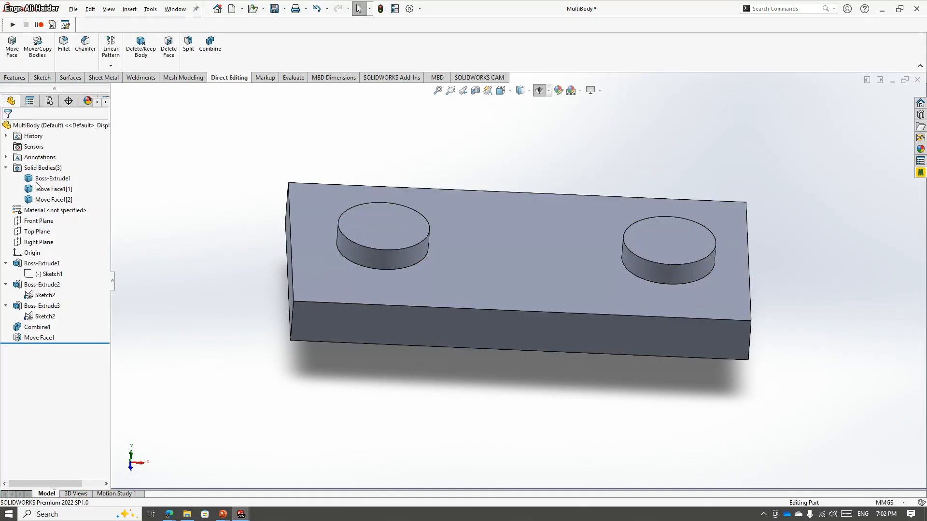
left_click(47, 207, "shift")
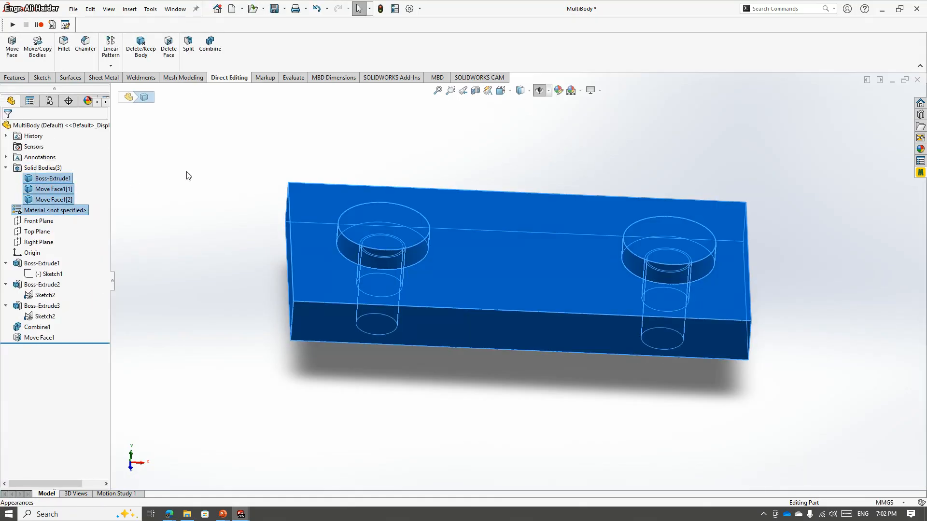
left_click(186, 172)
left_click(50, 181)
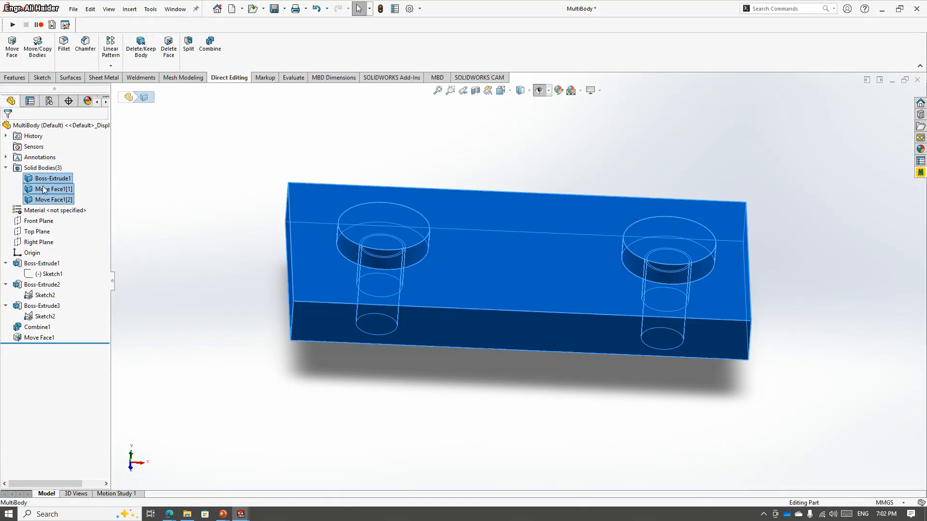
right_click(45, 188)
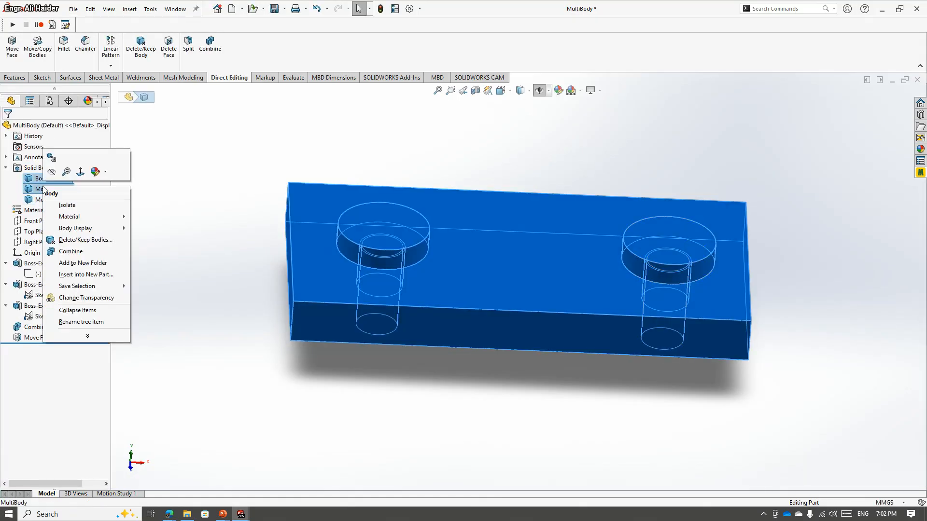
left_click(87, 275)
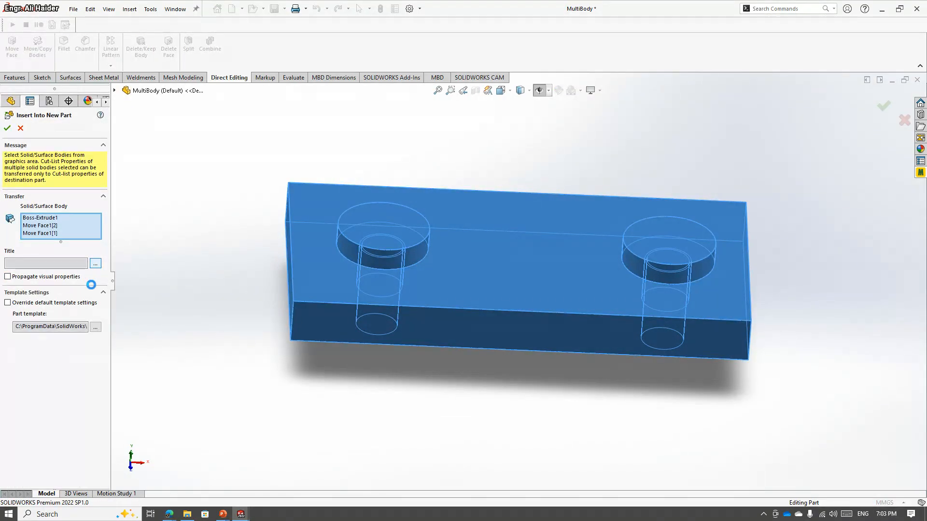
left_click(20, 129)
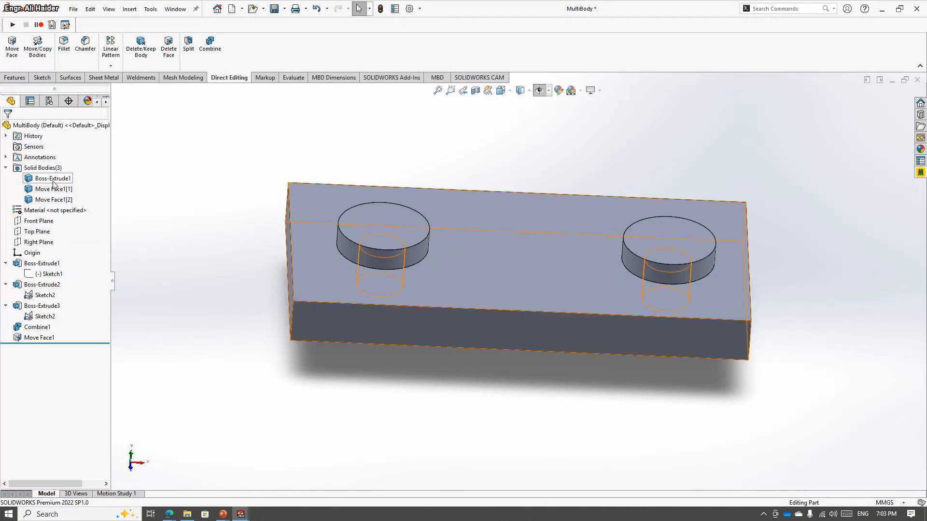
right_click(48, 197)
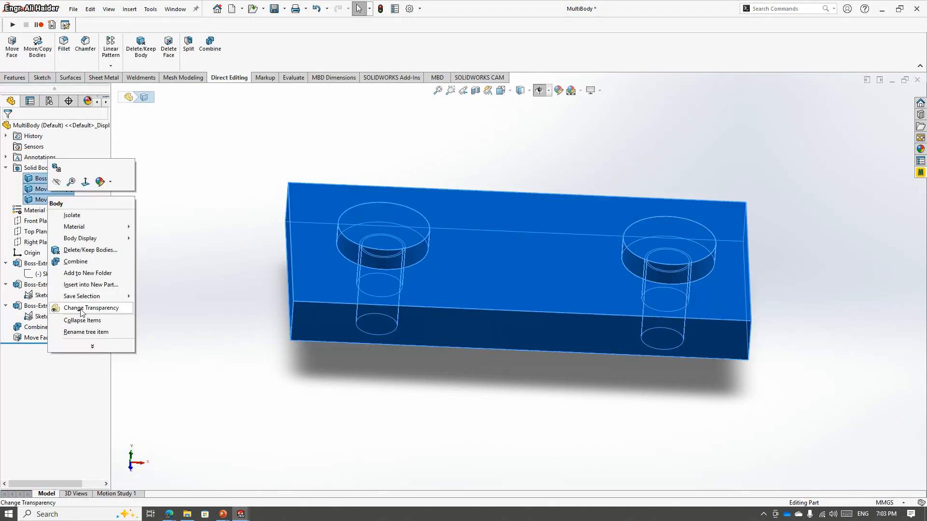
mouse_move(99, 347)
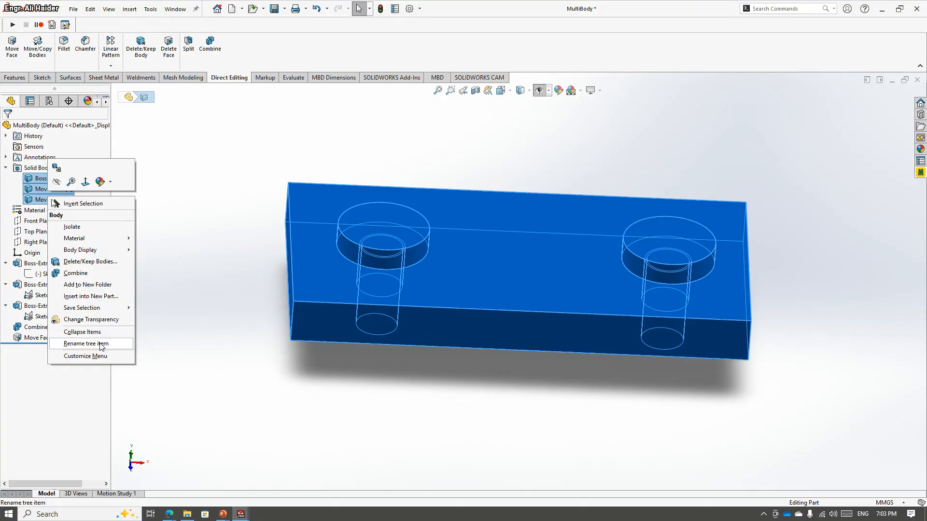
left_click(92, 297)
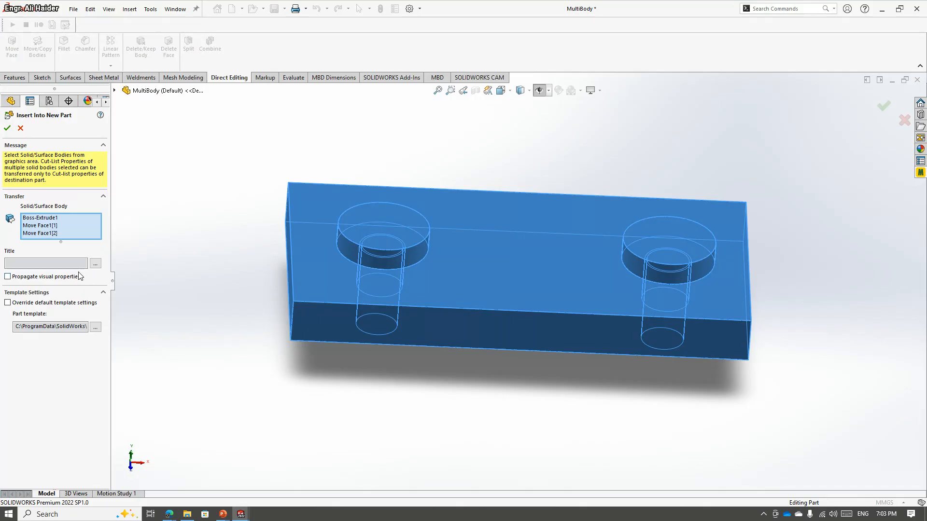
left_click(20, 128)
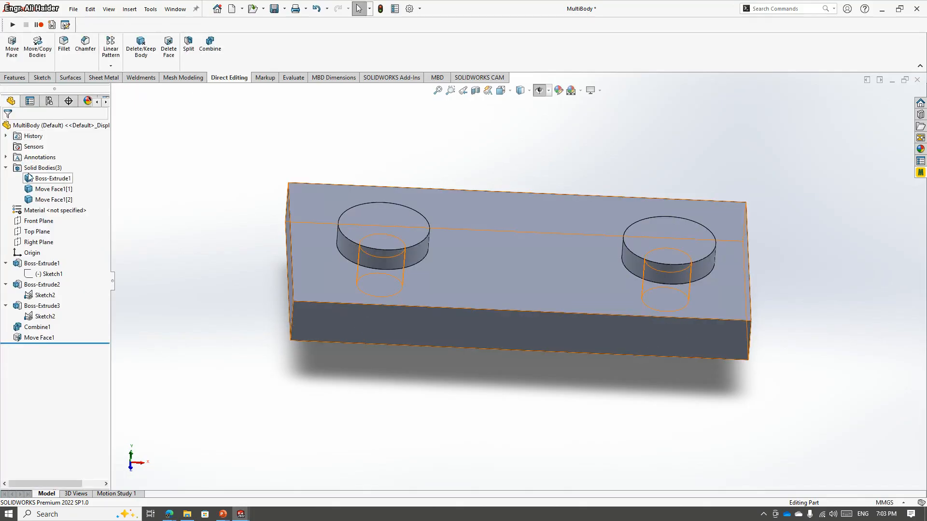
right_click(25, 167)
right_click(26, 168)
right_click(26, 168)
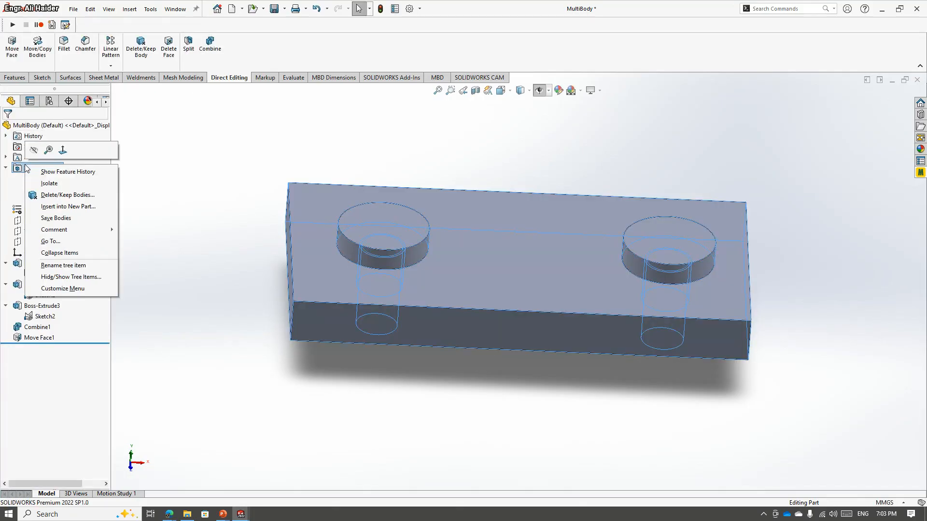
left_click(56, 218)
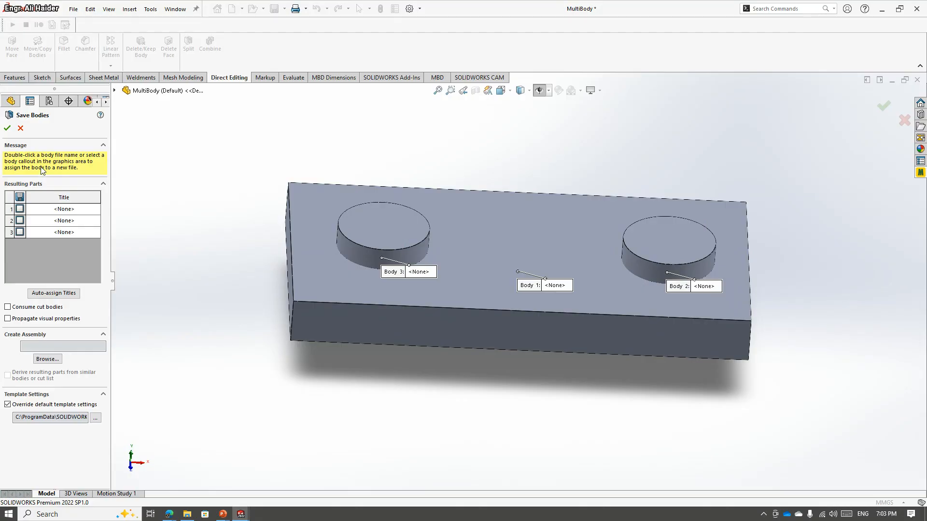
key("Escape")
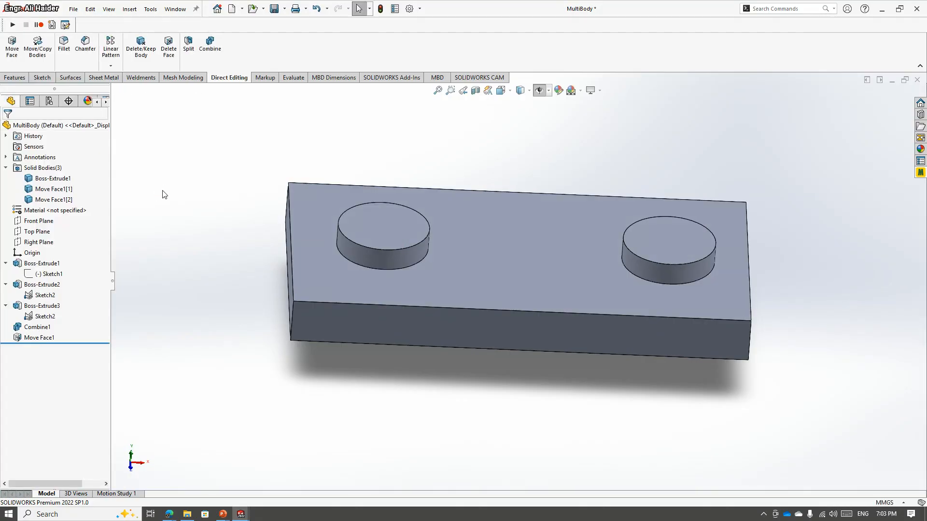
left_click(42, 168)
right_click(41, 168)
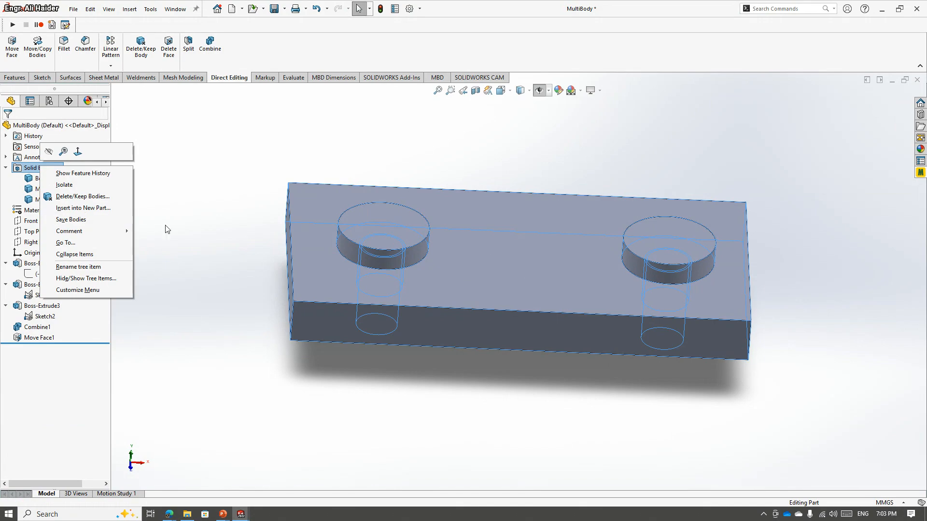
left_click(75, 220)
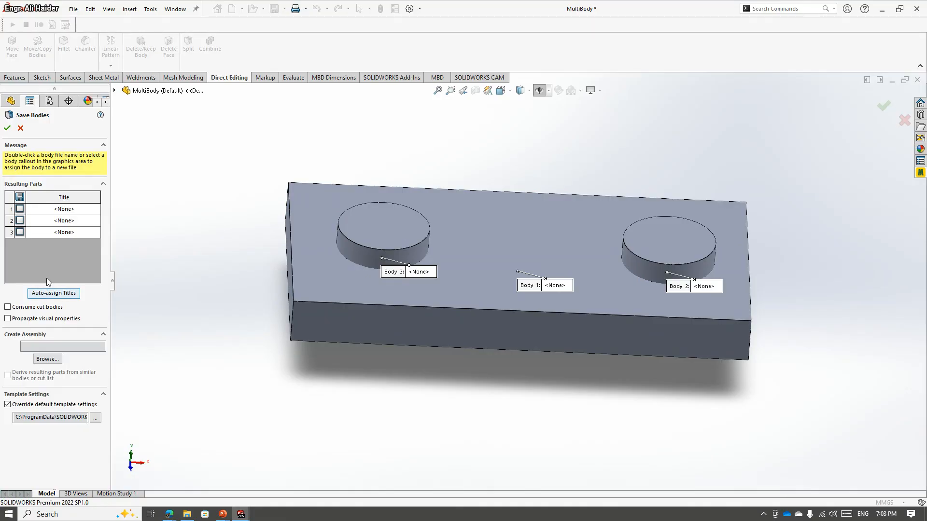
left_click(20, 128)
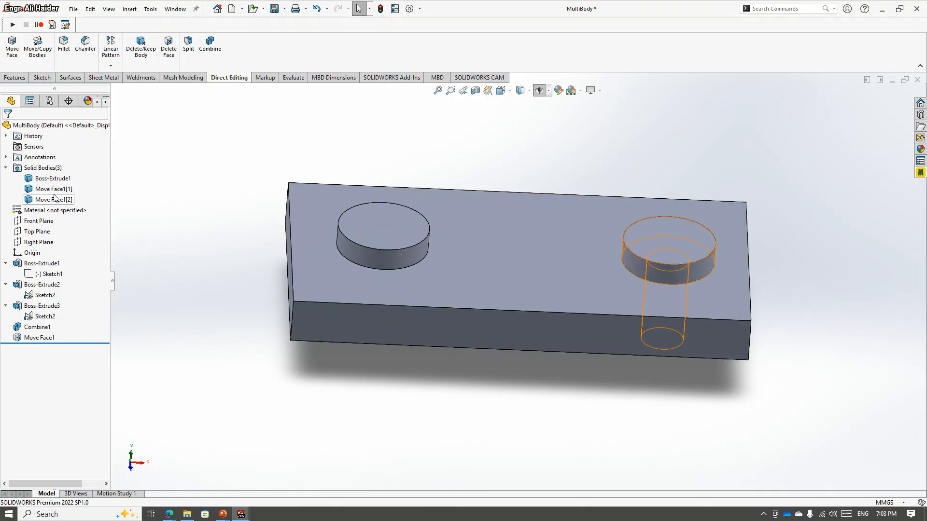
- Start Save Bodies for all three solid bodies and assign the plate body to a new file named A1
right_click(42, 168)
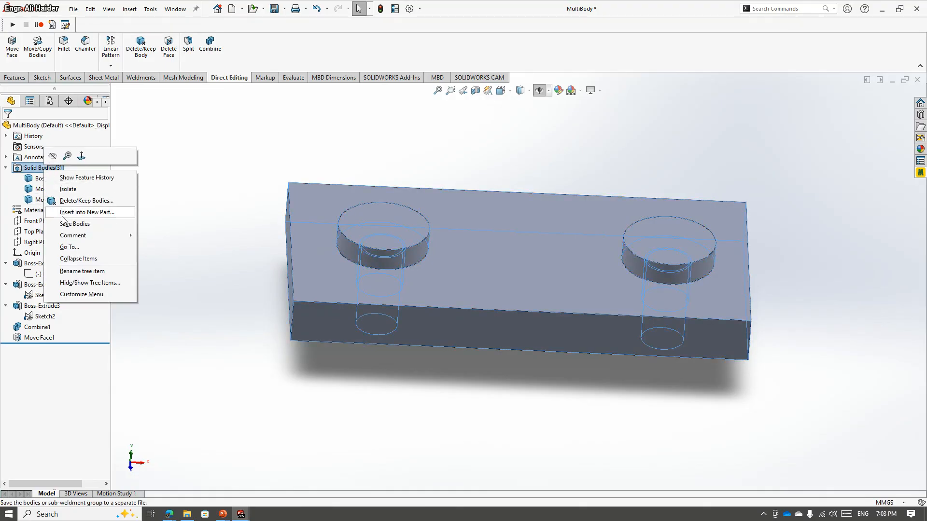
left_click(67, 223)
double_click(63, 209)
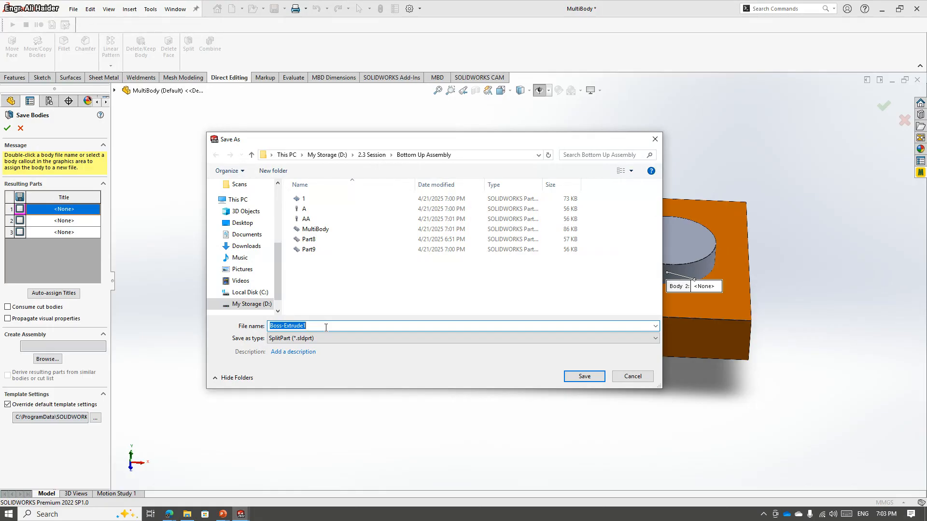
type("A1")
key("Return")
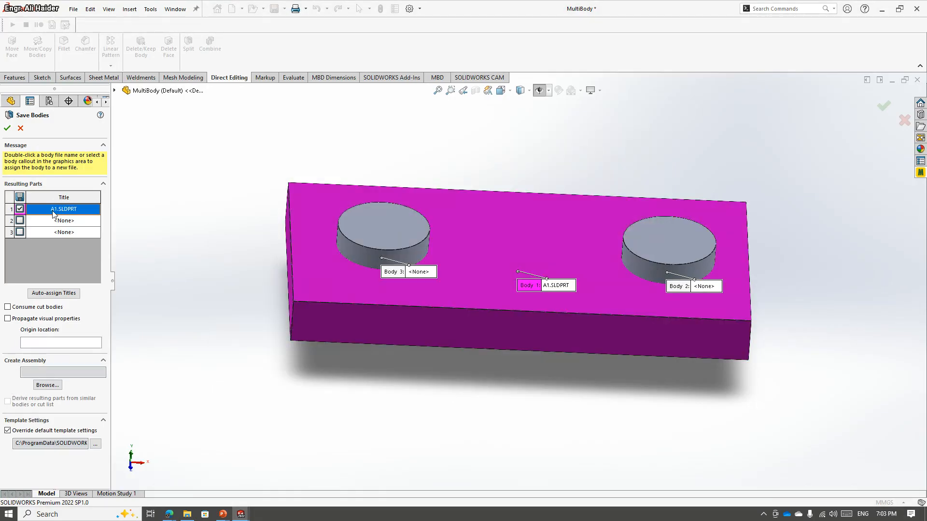
- Assign the two pin bodies, Body 2 and Body 3, to new files named A2 and A3
double_click(65, 222)
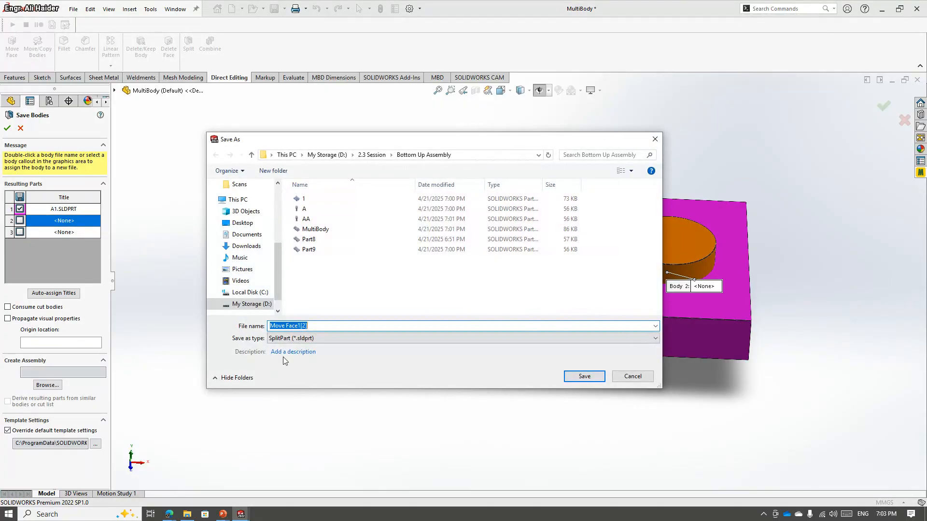
type("A2")
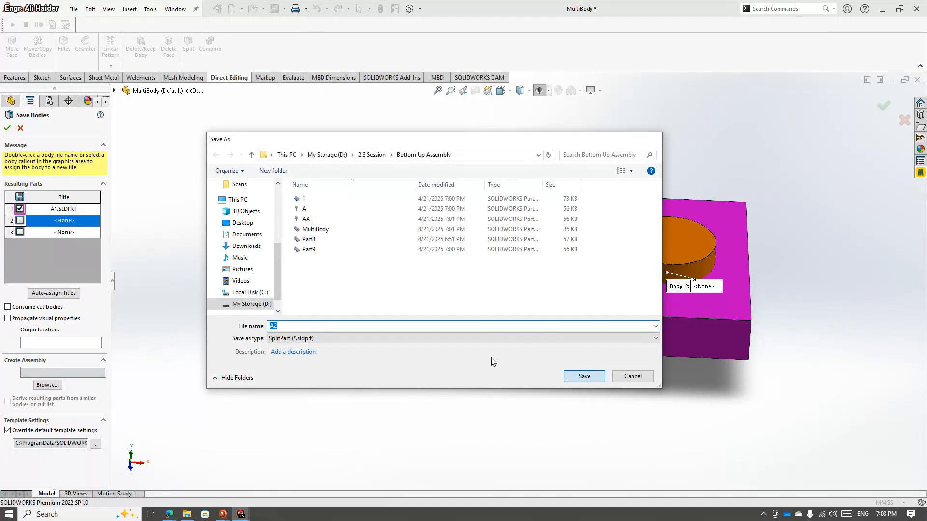
key("Return")
double_click(62, 232)
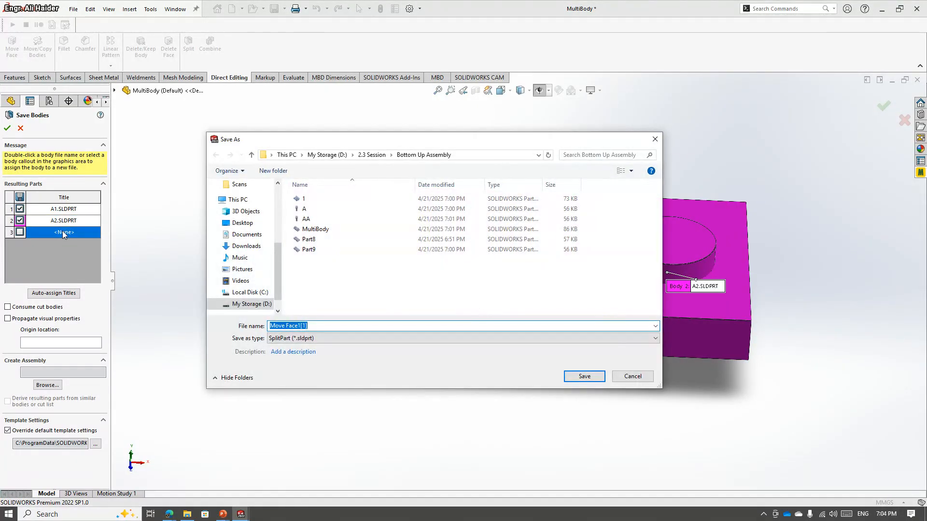
type("A3")
left_click(592, 380)
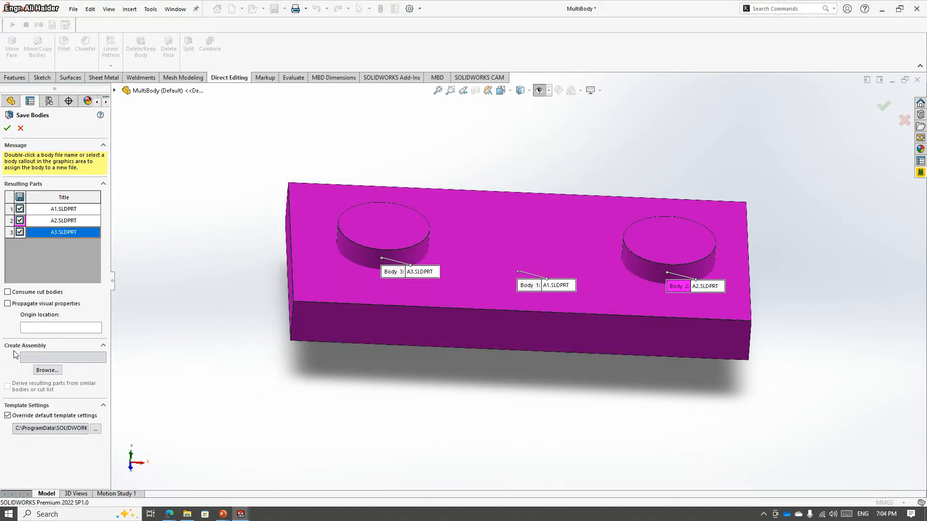
- Set the assembly created from the saved bodies to the file name MultiBody Assembly
left_click(56, 374)
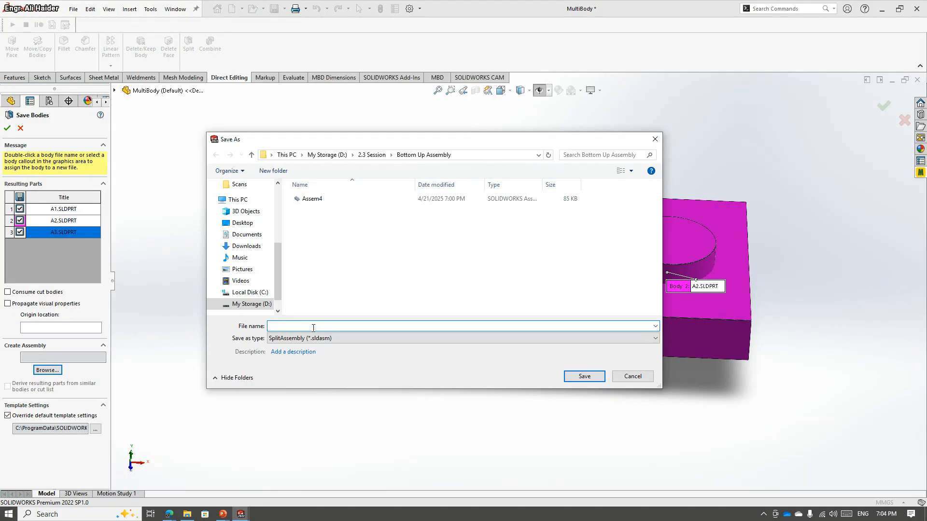
type("MultiBody Assembly")
left_click(591, 378)
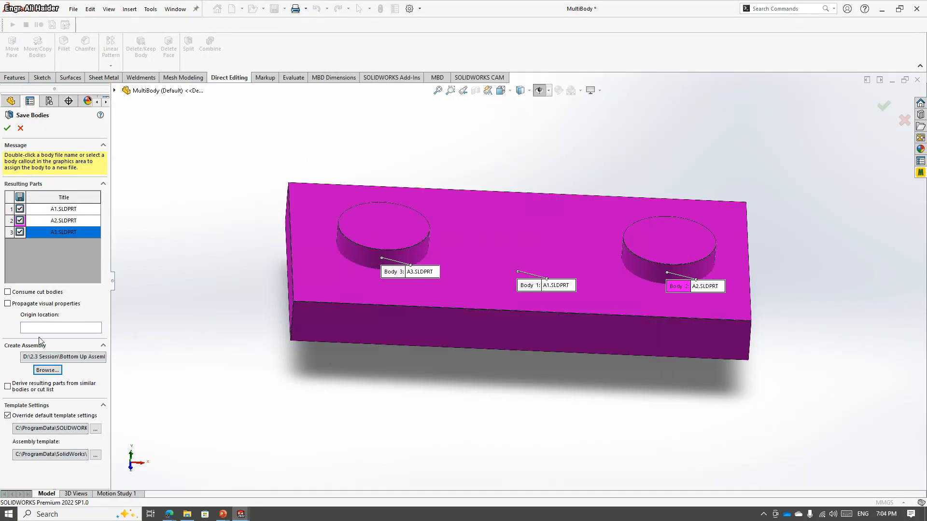
- Toggle deriving resulting parts from similar bodies on and back off, and auto-assign file titles to all three bodies
left_click(8, 387)
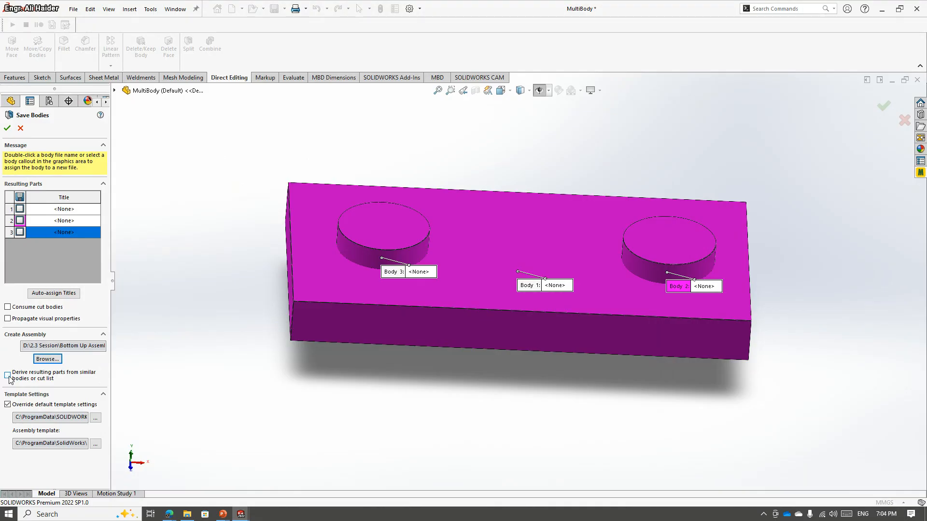
left_click(8, 376)
left_click(42, 295)
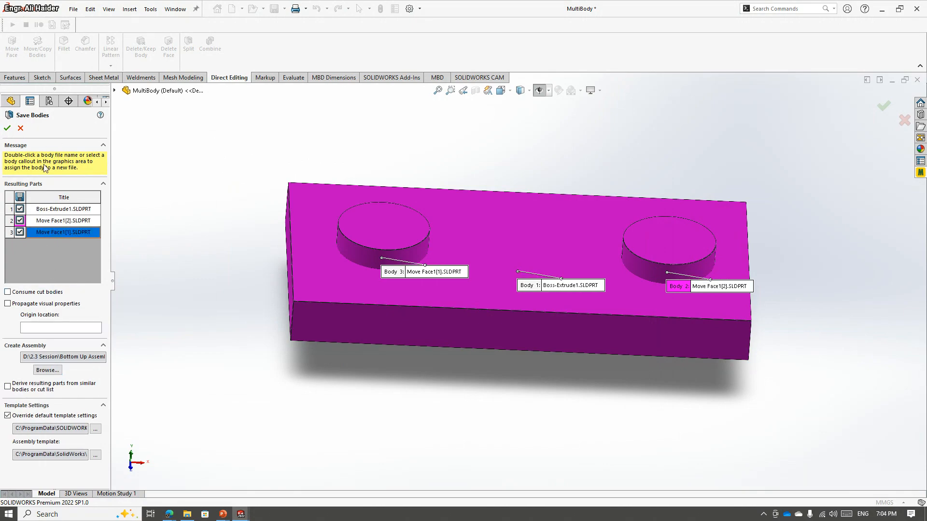
- Change the plate body's auto-assigned output file name to A1
double_click(61, 209)
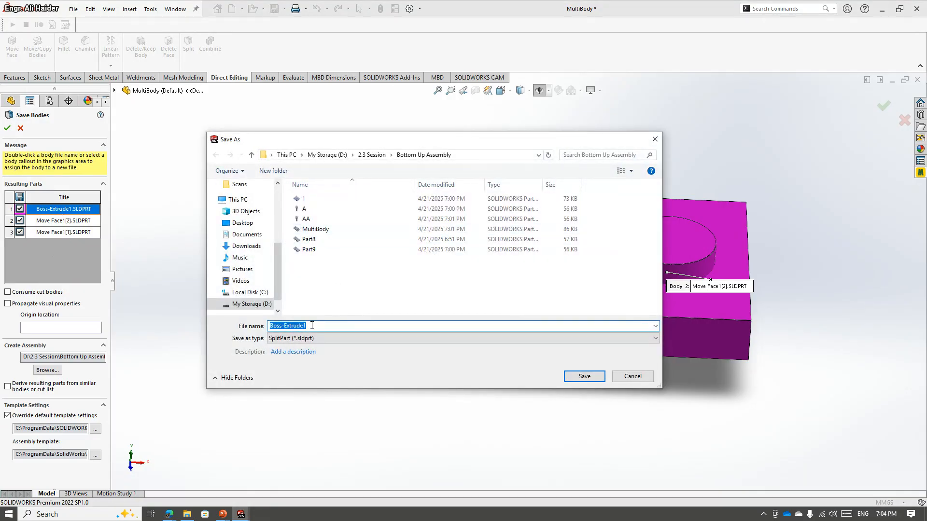
type("A1")
left_click(584, 376)
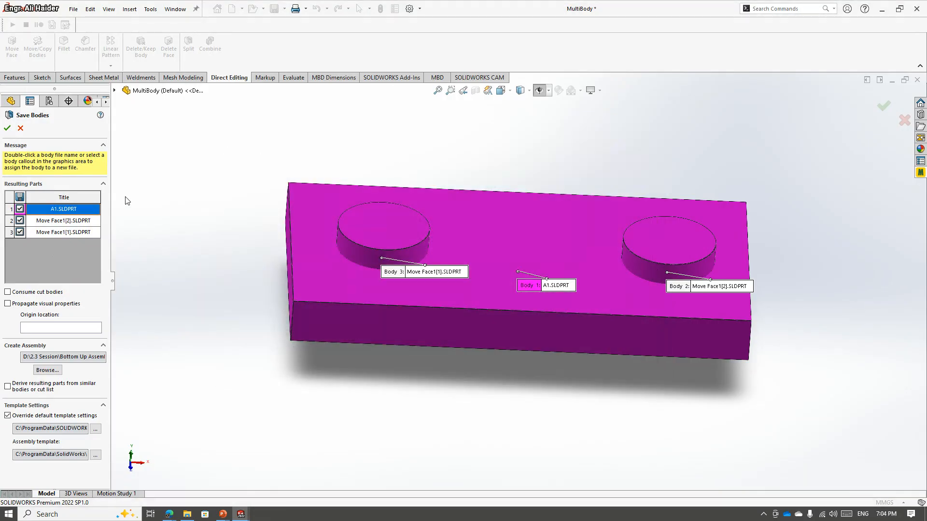
- Change the output file names of the two pin bodies, Body 2 and Body 3, to A2 and A3
double_click(63, 220)
type("A")
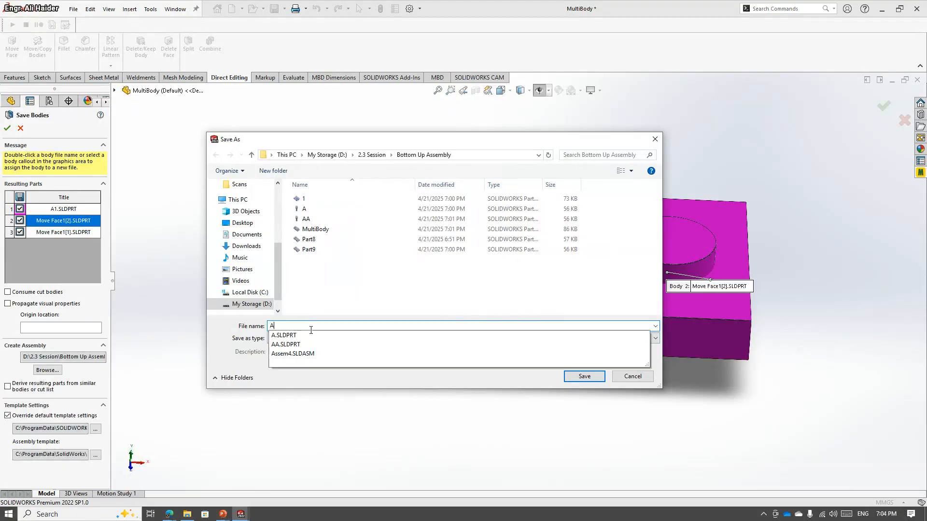
type("2")
left_click(585, 379)
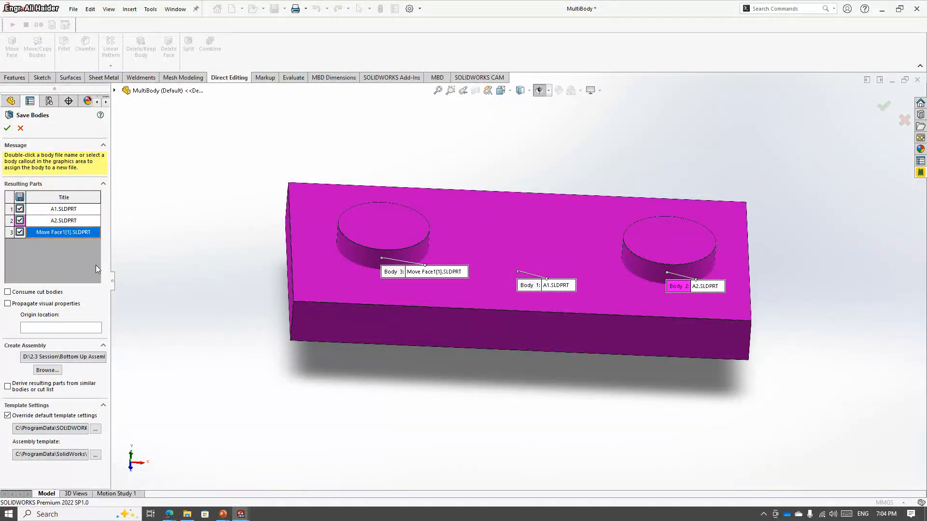
double_click(63, 232)
type("A3")
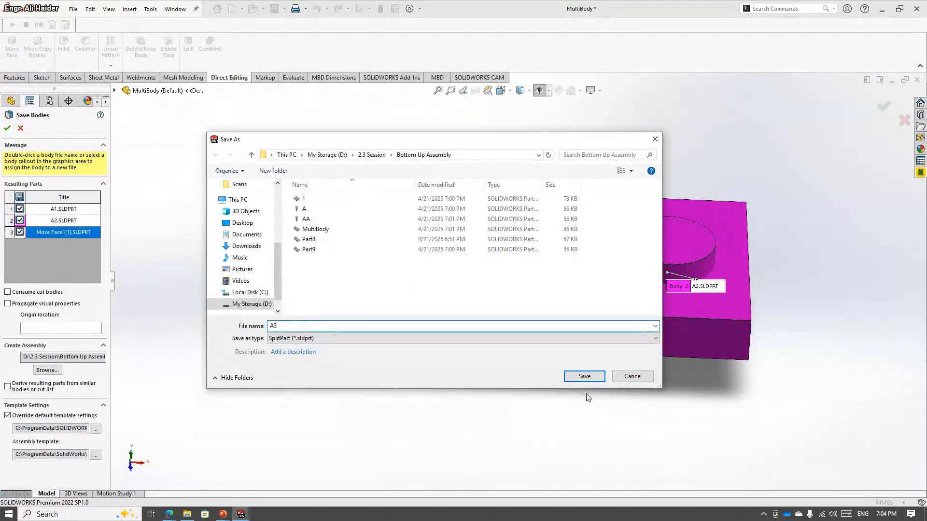
left_click(585, 377)
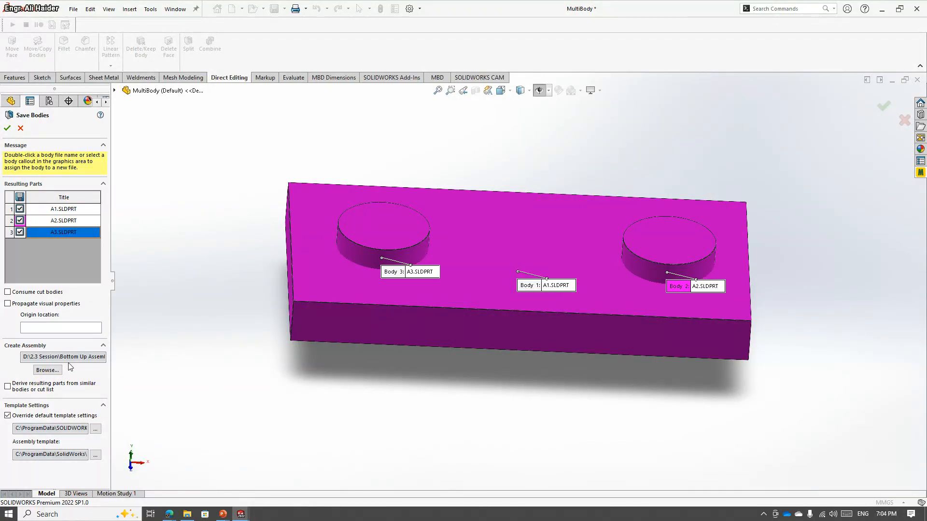
- Save the bodies as parts using the base part's units, and rebuild and save the resulting assembly
left_click(7, 128)
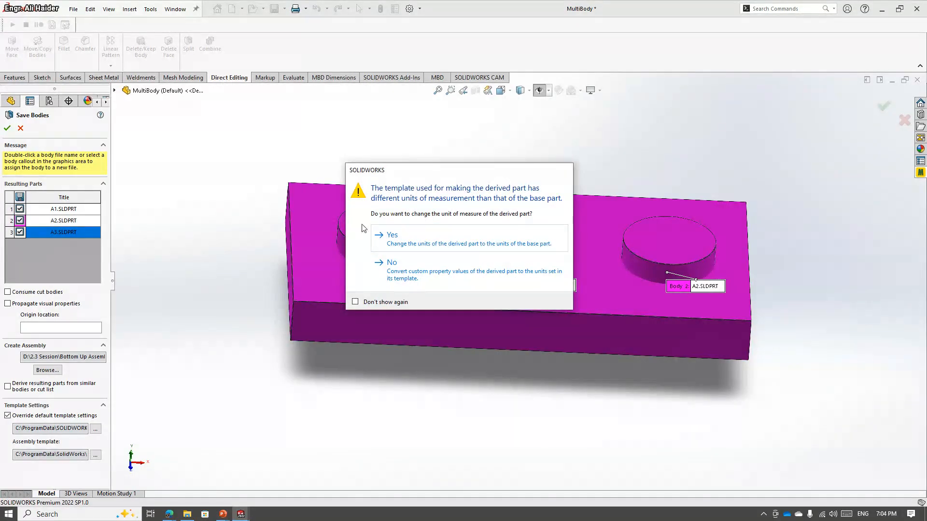
left_click(412, 243)
left_click(413, 245)
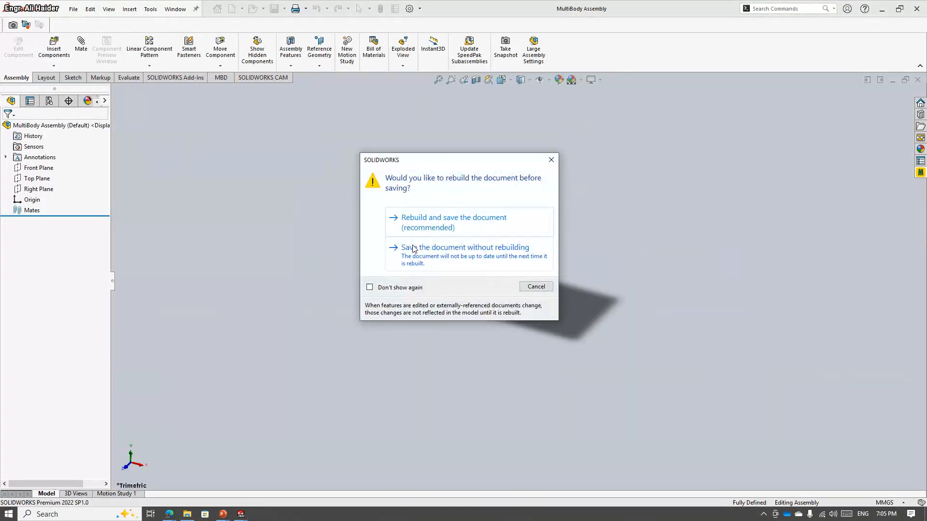
left_click(415, 227)
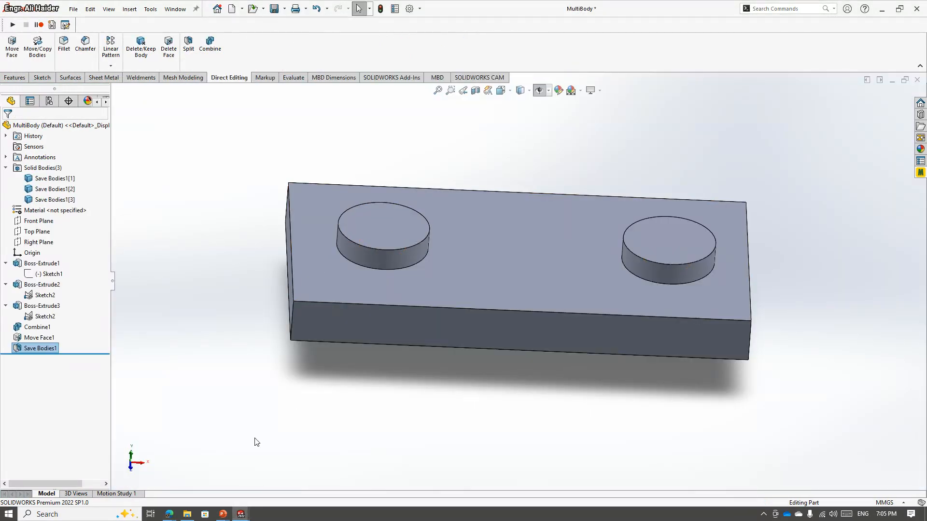
- Switch to MultiBody Assembly and examine its components A1, A2 and A3 from above and below
mouse_move(240, 515)
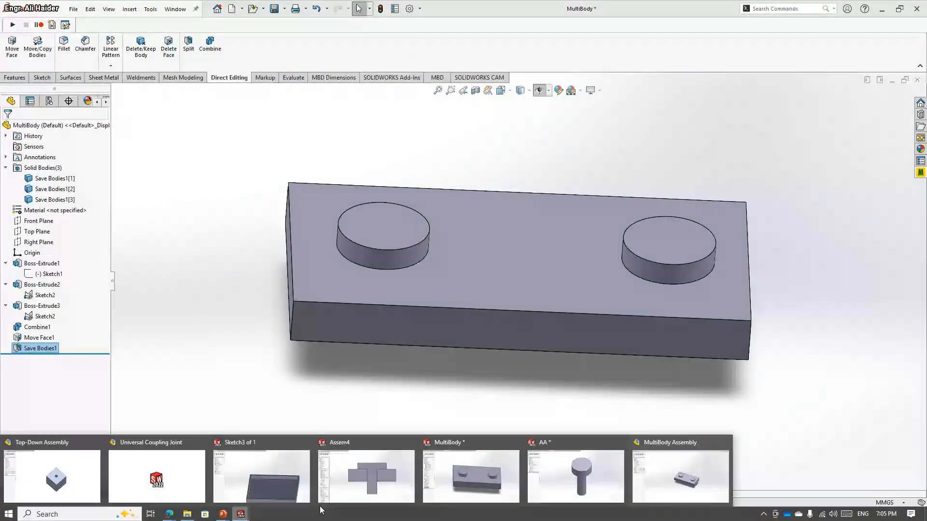
left_click(696, 472)
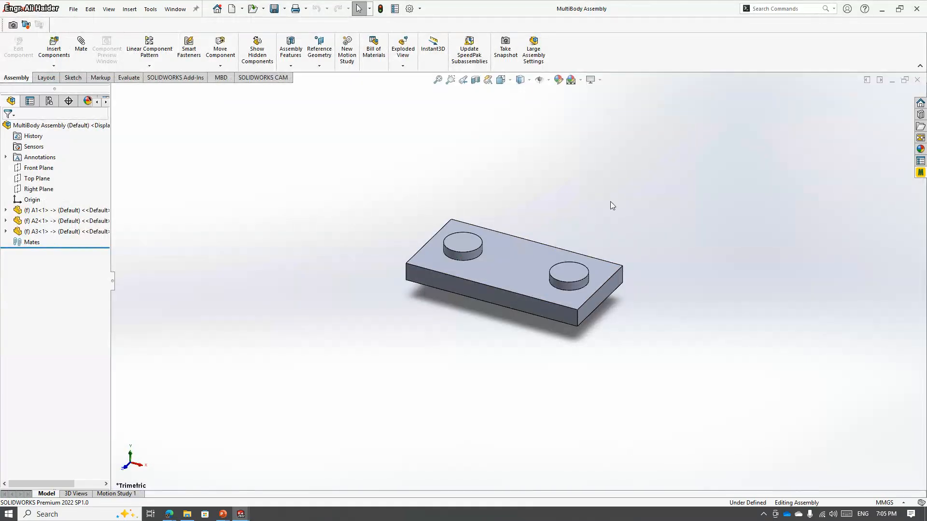
key("f")
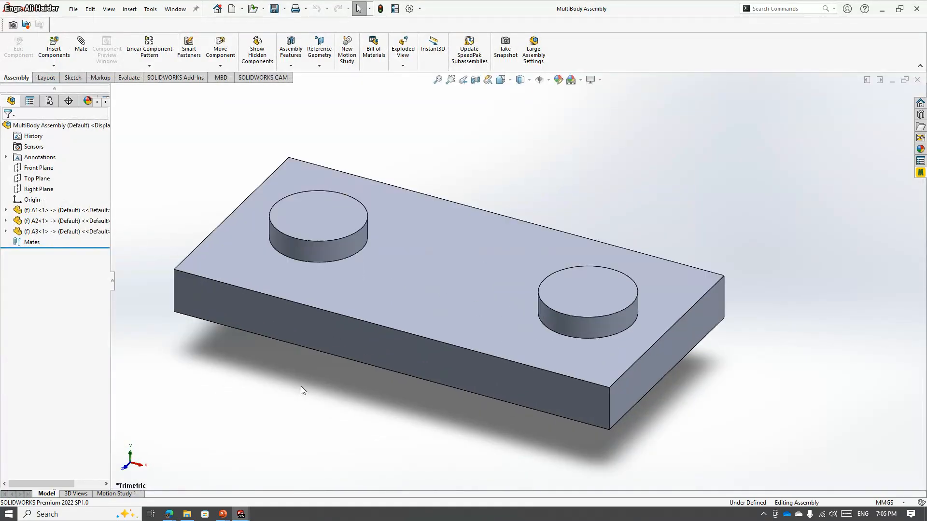
left_click(44, 210)
left_click(44, 221)
left_click(46, 231)
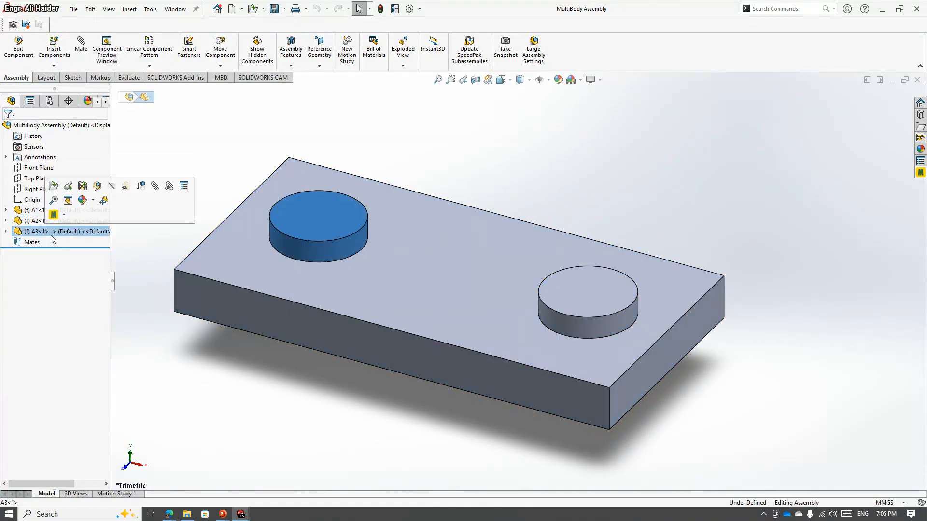
key("Escape")
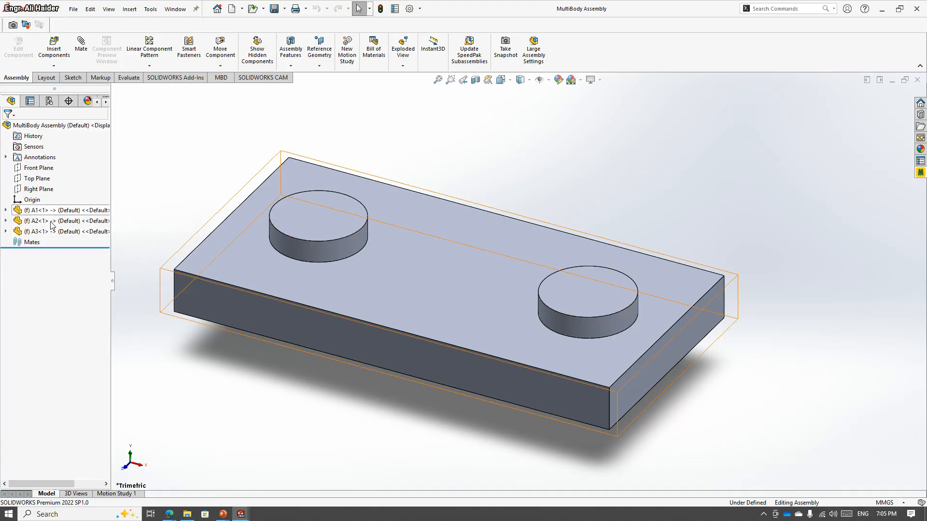
middle_click_drag(259, 422, 271, 280)
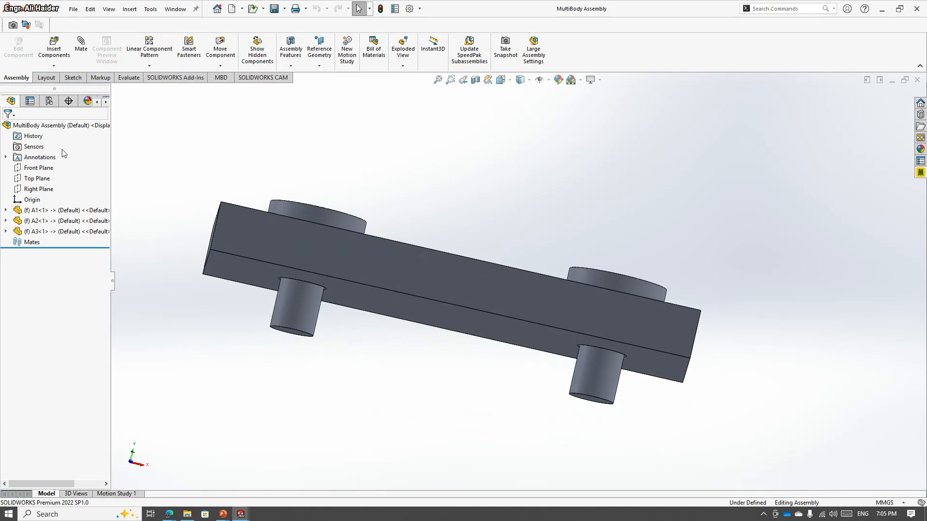
- Create an exploded view of the assembly with both pins raised about 22.8 mm along Y out of the plate
left_click(49, 101)
right_click(44, 143)
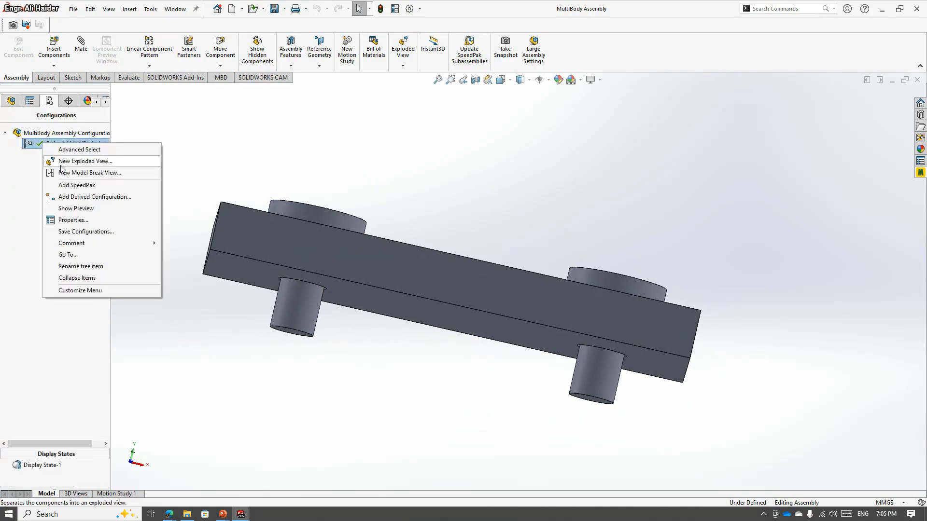
left_click(76, 162)
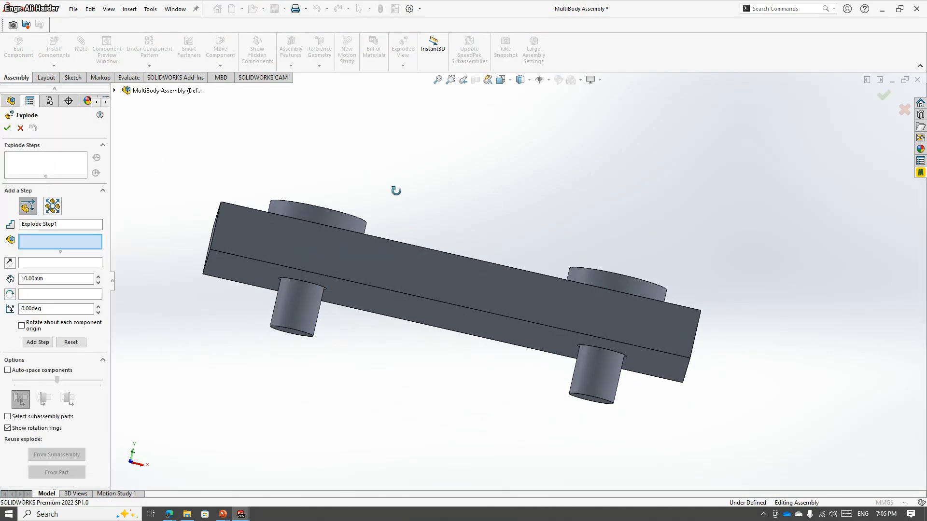
middle_click_drag(393, 190, 284, 217)
left_click(285, 216)
left_click(598, 290)
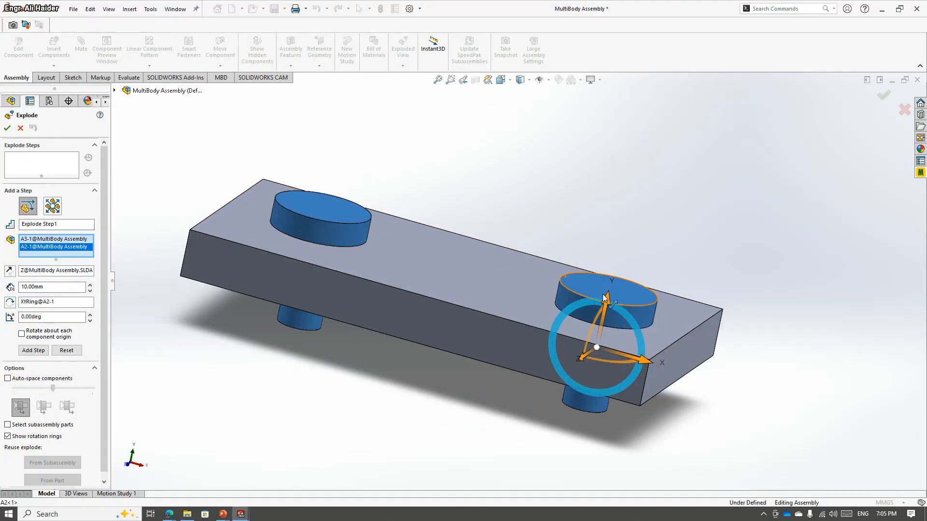
left_click_drag(603, 300, 602, 212)
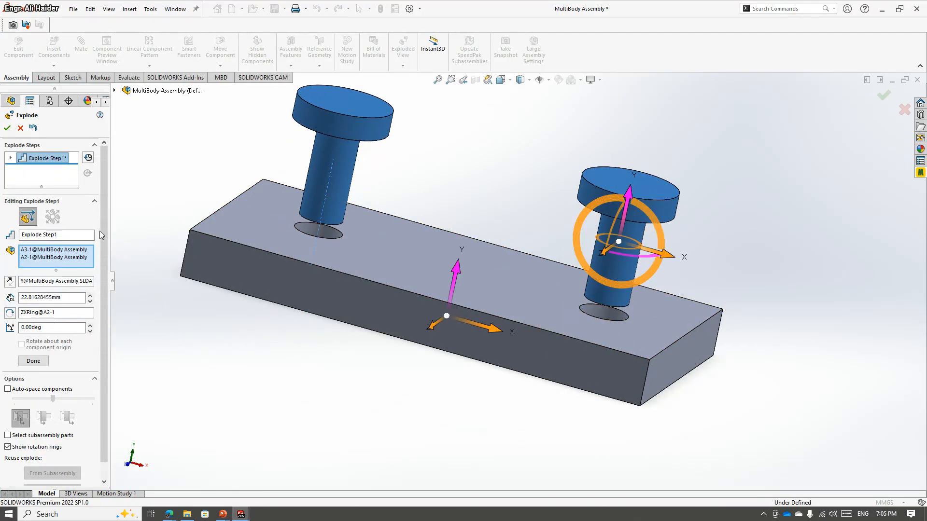
left_click(7, 128)
left_click(11, 100)
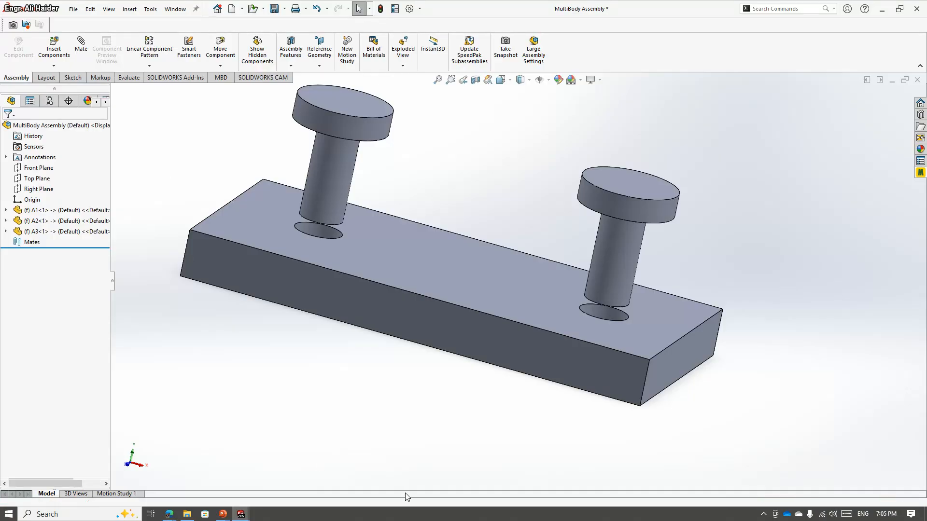
- Return to the MultiBody part and group the features from Boss-Extrude1 through Combine1 in a new folder
key("ctrl+Tab")
middle_click_drag(342, 300, 368, 278)
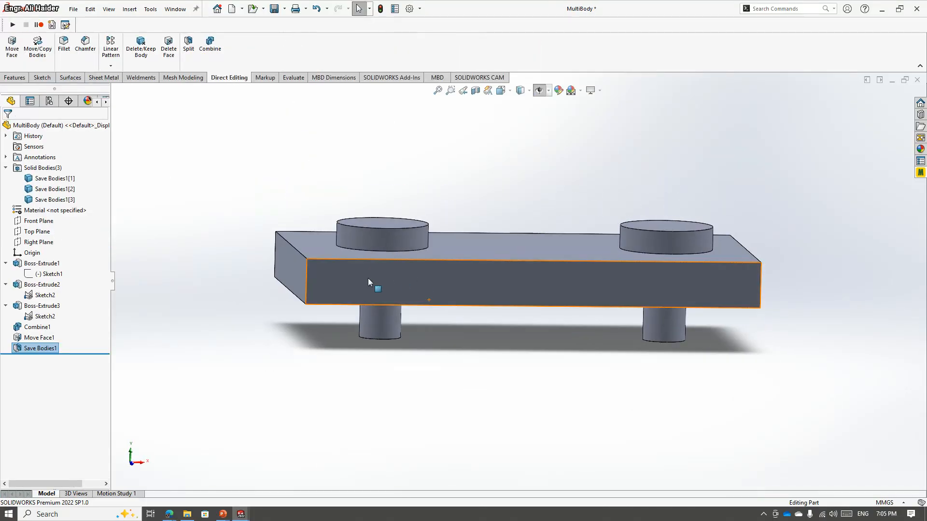
left_click(42, 263)
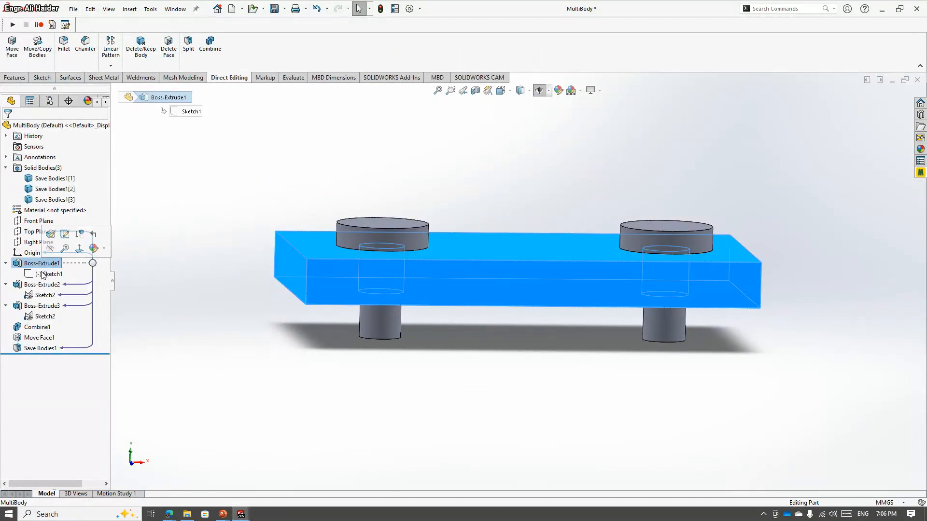
left_click(34, 329, "shift")
right_click(34, 329)
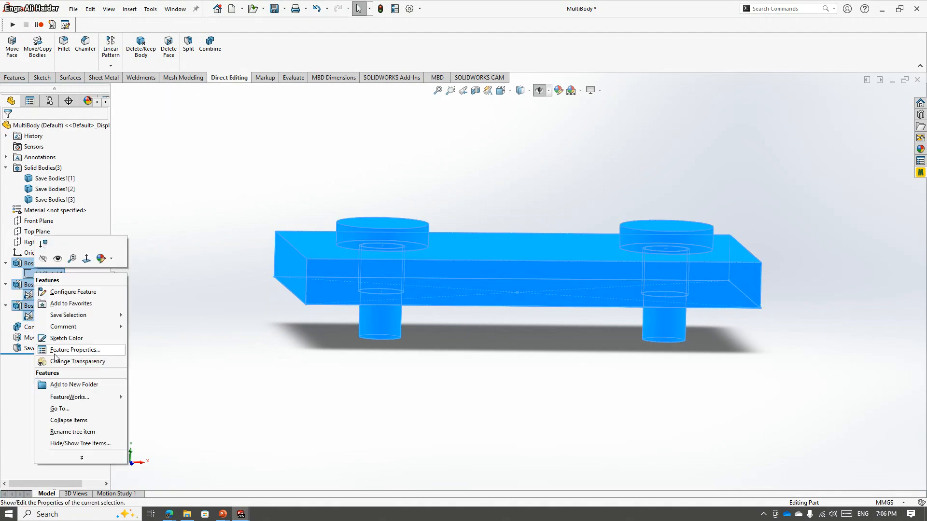
left_click(67, 385)
left_click(522, 259)
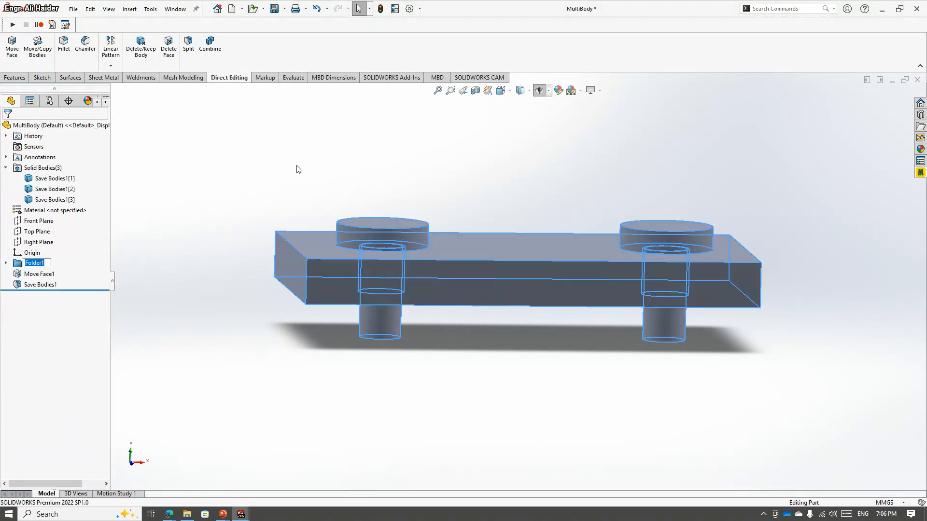
- Rename the new feature folder as Project features
left_click(31, 264)
right_click(30, 266)
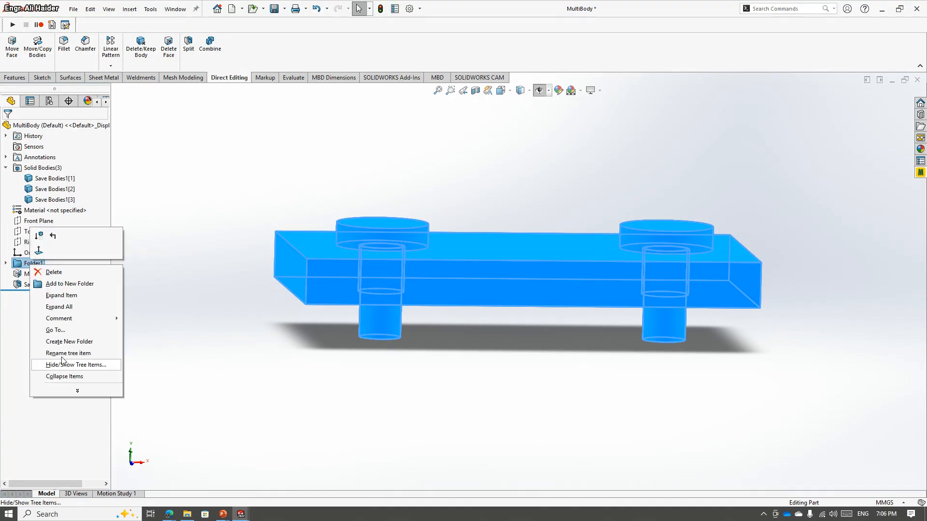
left_click(66, 354)
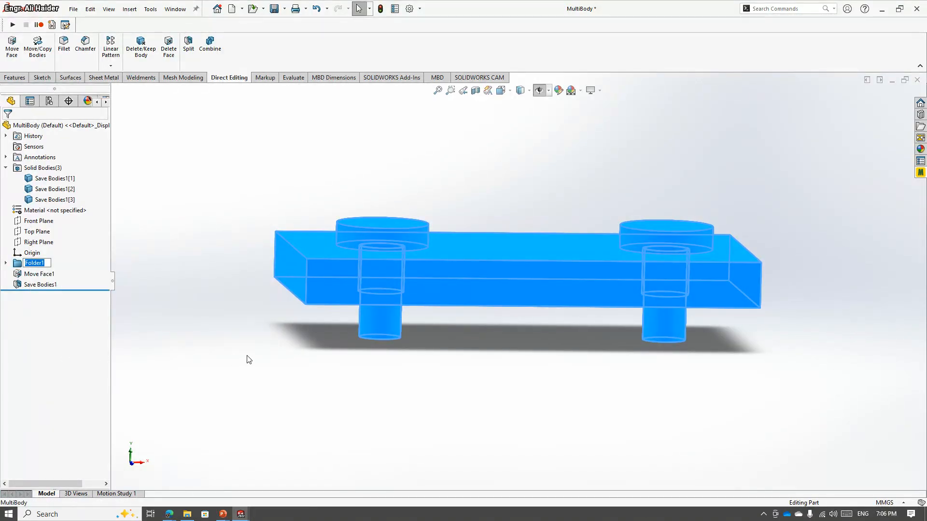
type("Project features")
key("Return")
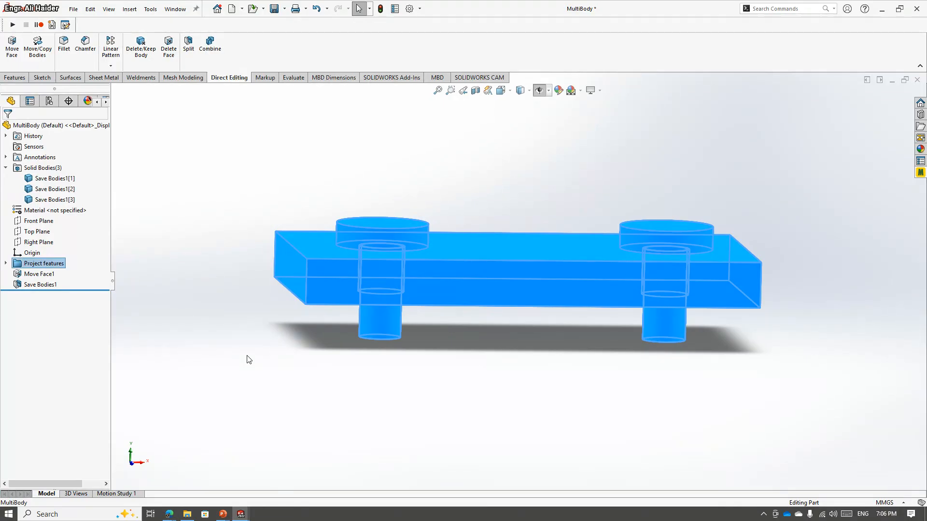
- Place the Move Face1 feature in its own new folder named Clearences
right_click(38, 274)
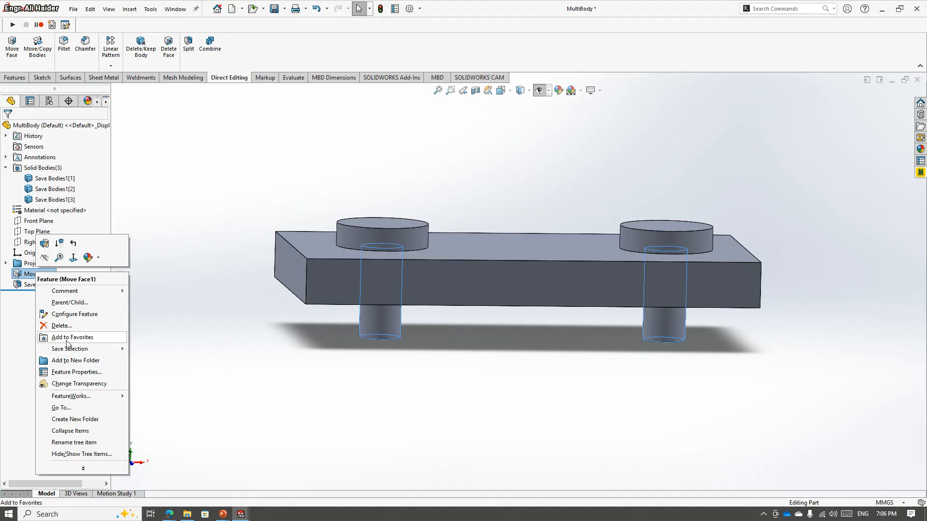
left_click(67, 365)
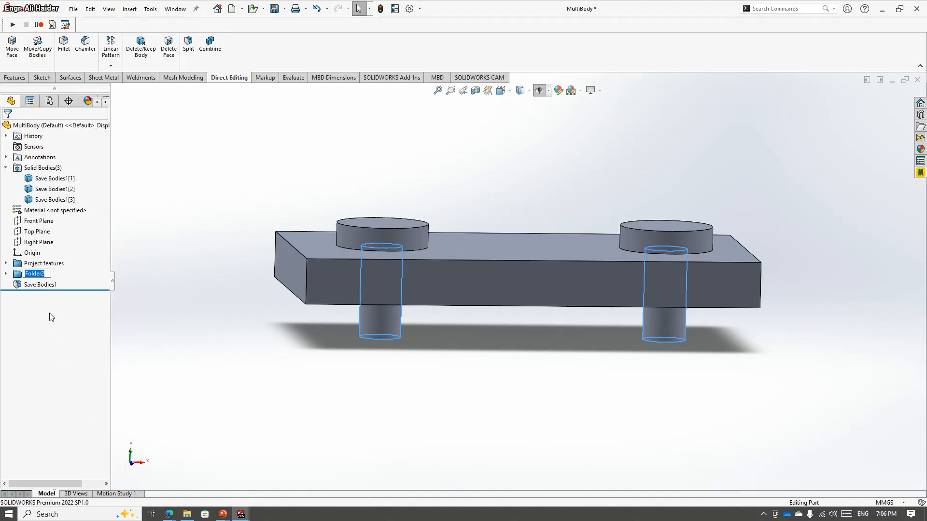
type("Clearw")
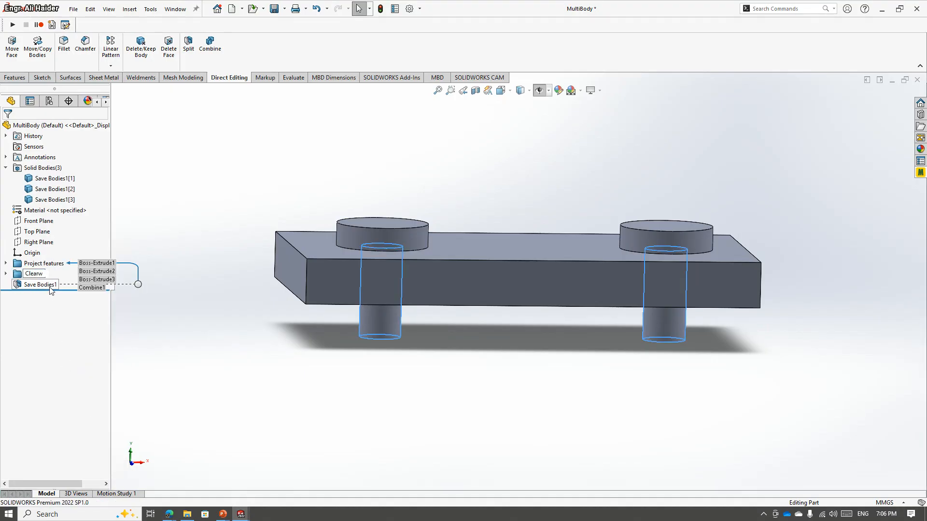
key("BackSpace")
type("ences")
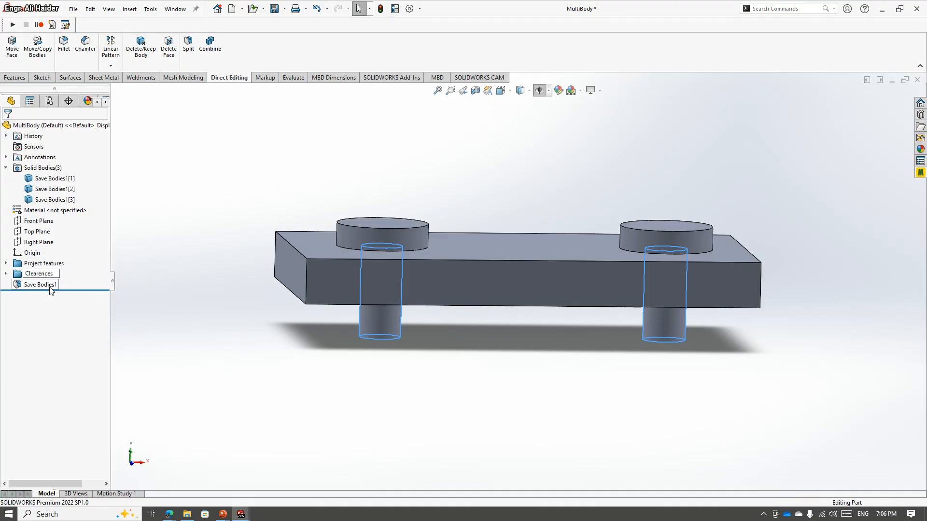
left_click(30, 273)
left_click_drag(30, 270, 51, 280)
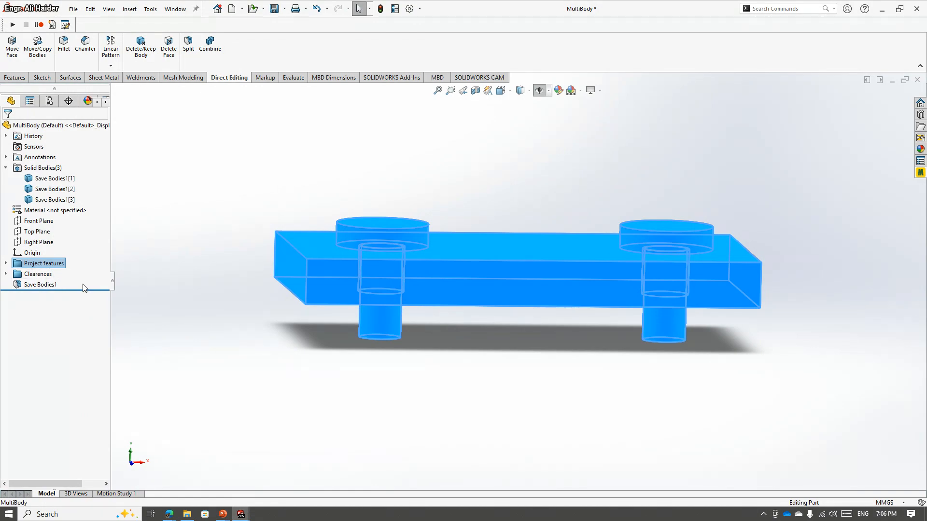
left_click(202, 281)
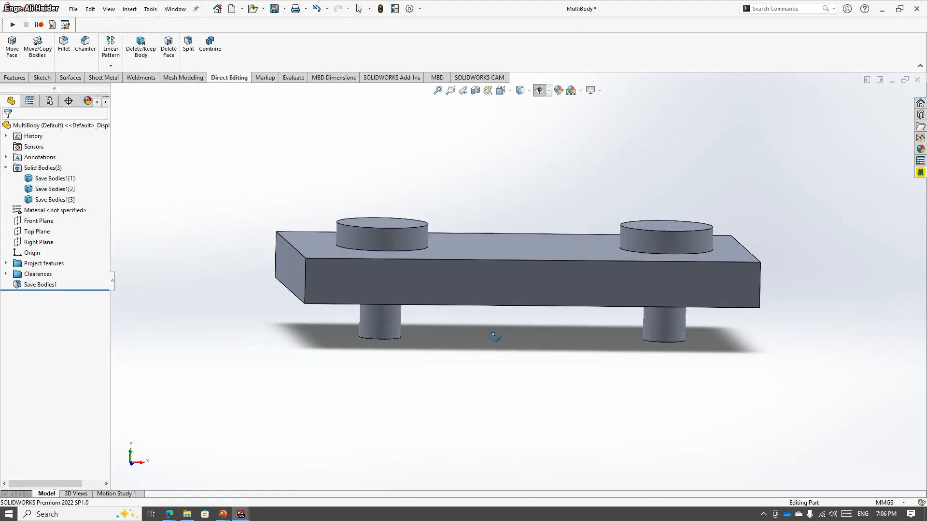
- Roll the model back before the Clearences folder to compare the pin fit from below, and roll forward to the end
middle_click_drag(488, 335, 482, 233)
scroll(389, 322, "down", 3)
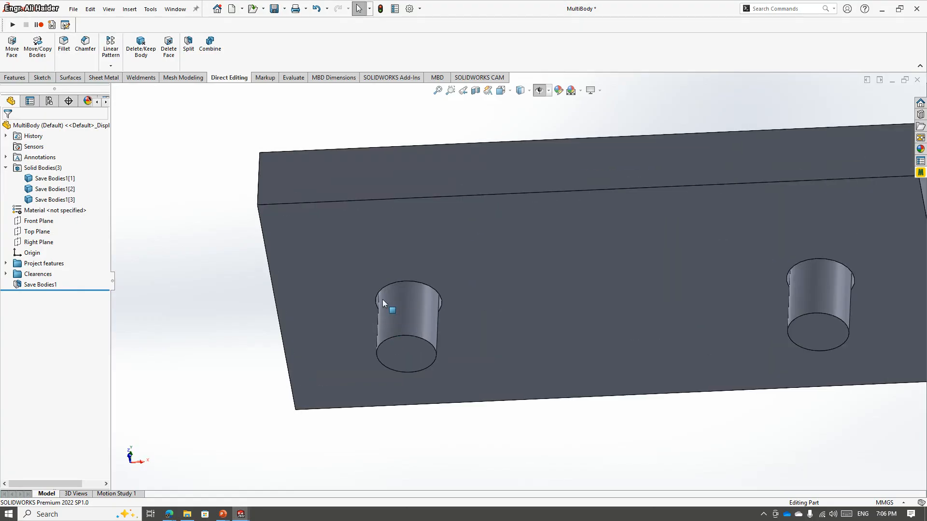
left_click_drag(72, 290, 71, 268)
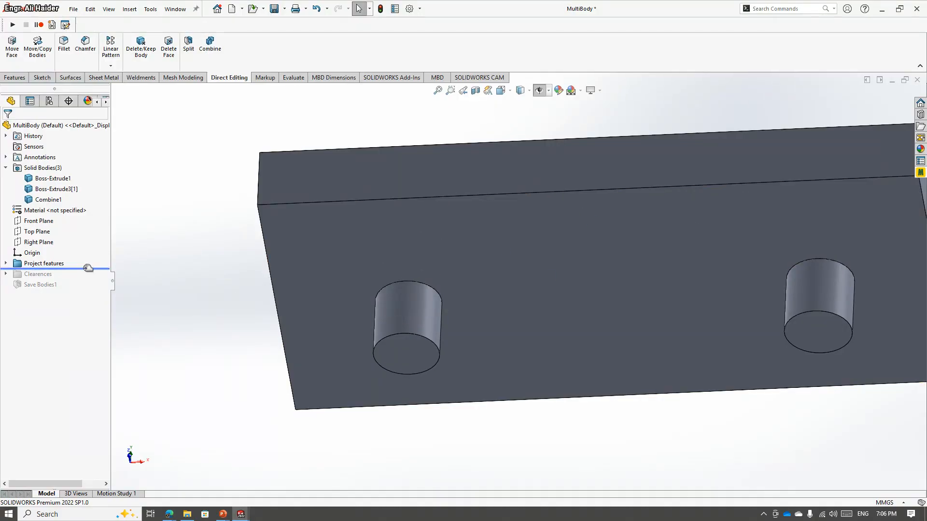
left_click_drag(87, 268, 87, 290)
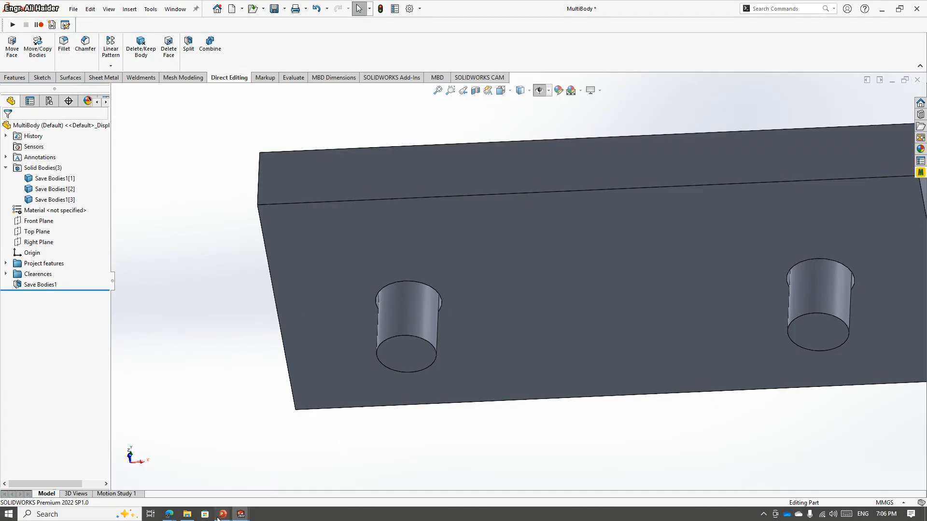
- Switch to the PowerPoint presentation's Real-World Assembly Modeling slide
mouse_move(225, 518)
left_click(255, 497)
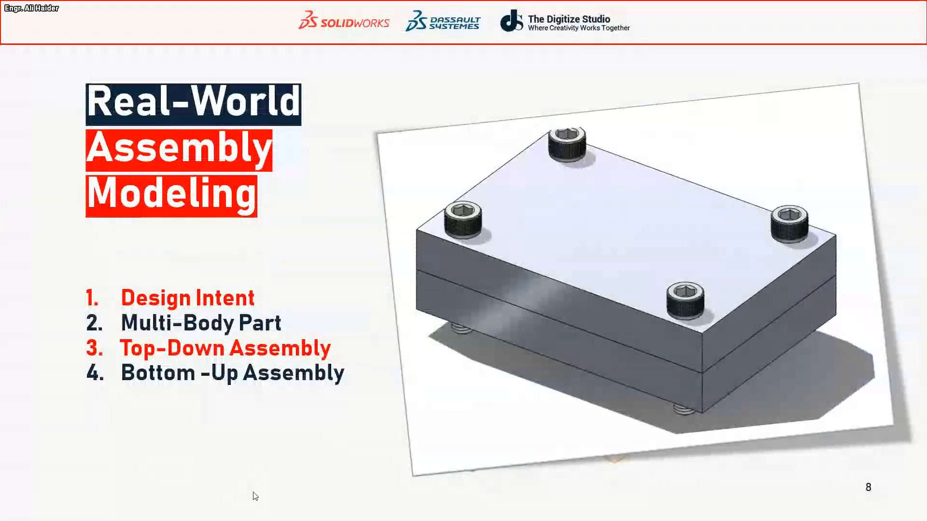
- Switch to the Universal Coupling Joint assembly in SOLIDWORKS without rebuilding it and look at its configurations
left_click(264, 341)
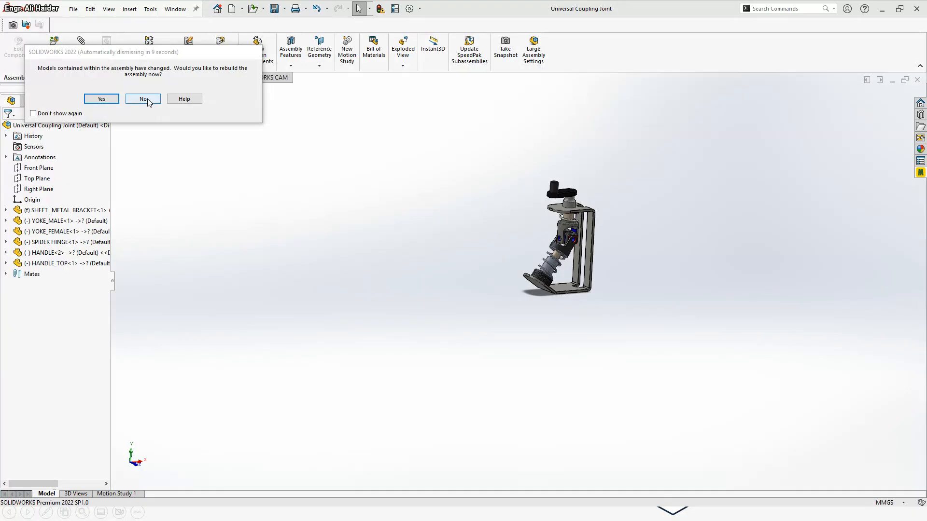
left_click(149, 103)
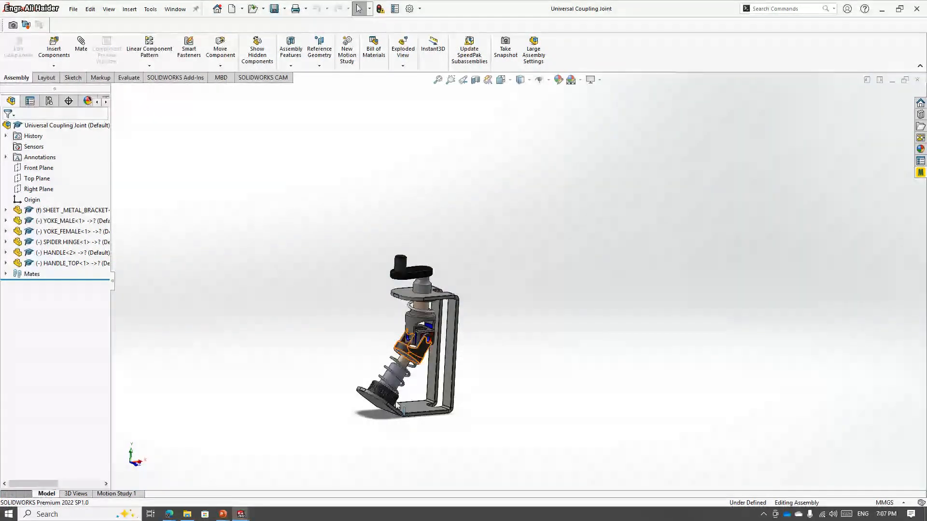
scroll(379, 310, "up", 3)
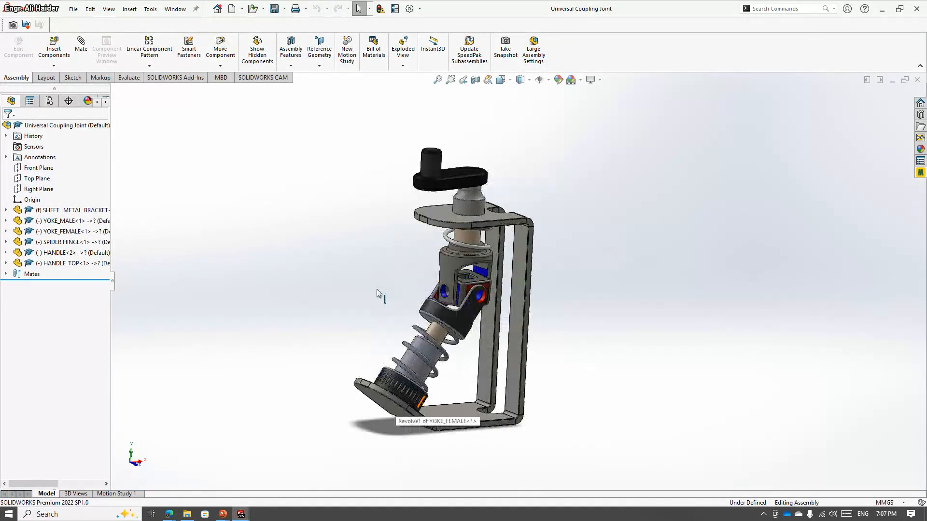
left_click(50, 101)
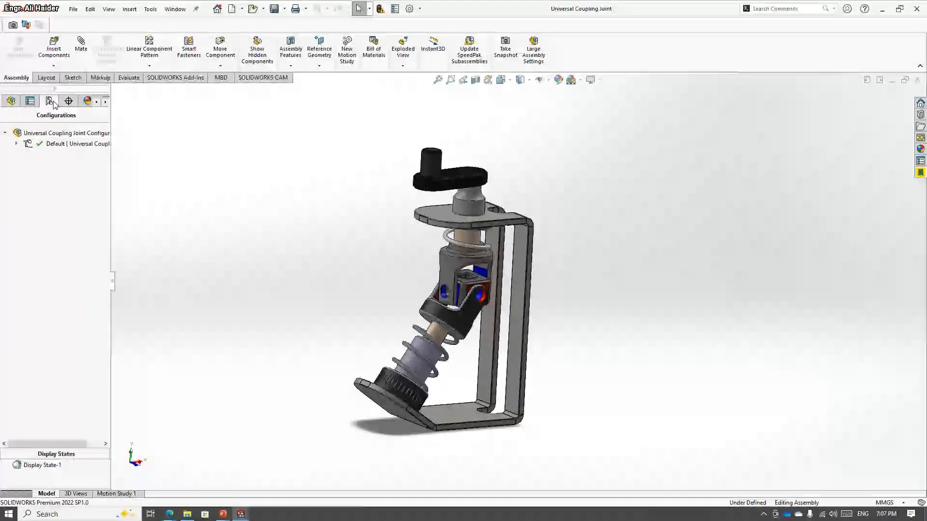
left_click(11, 101)
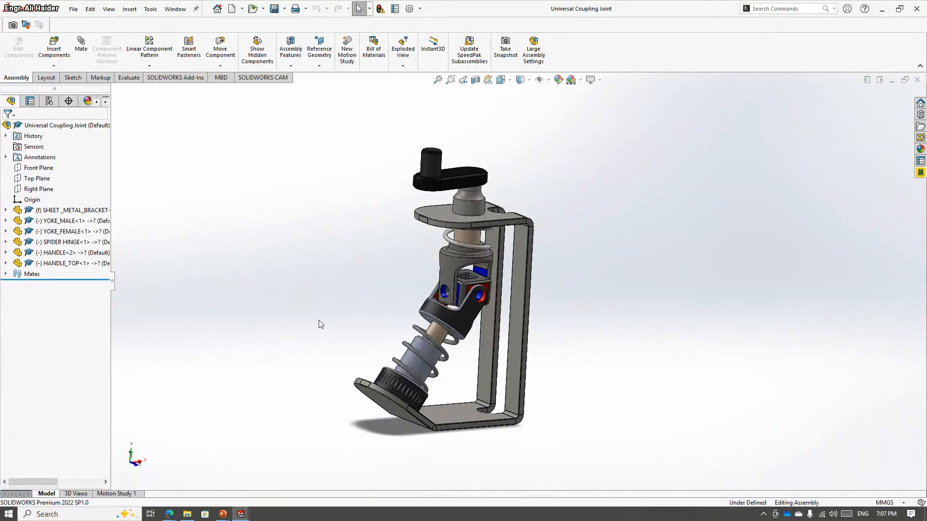
- Examine the springs on the male and female yokes and identify the components of the coupling joint assembly
middle_click_drag(321, 325, 310, 284)
scroll(496, 273, "down", 1)
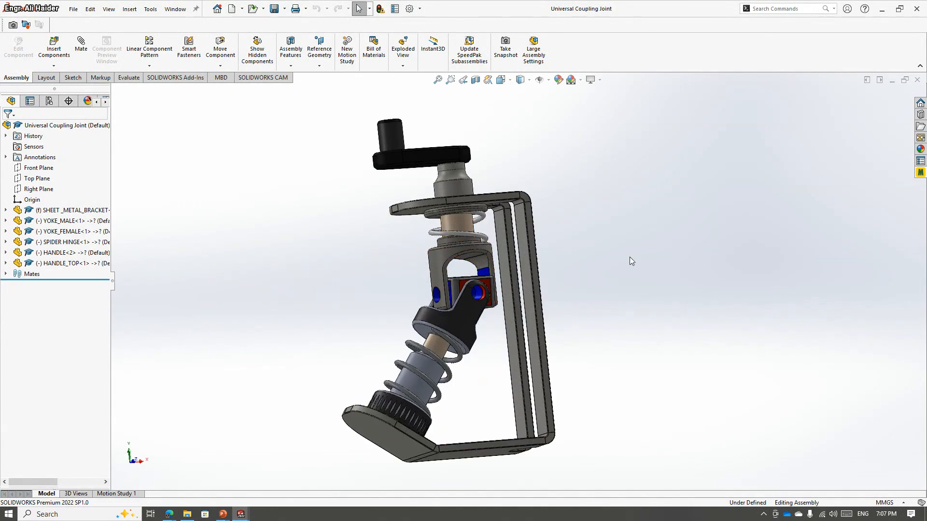
left_click(458, 235)
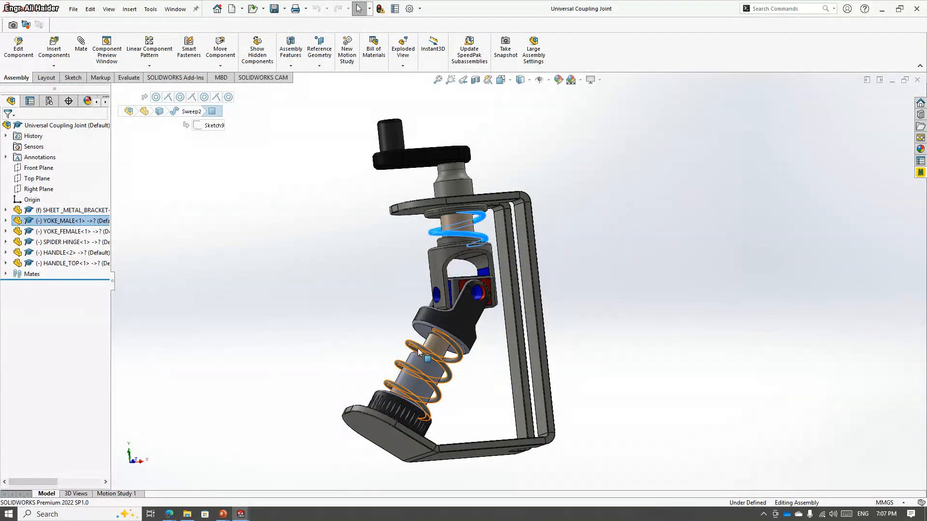
left_click(419, 352)
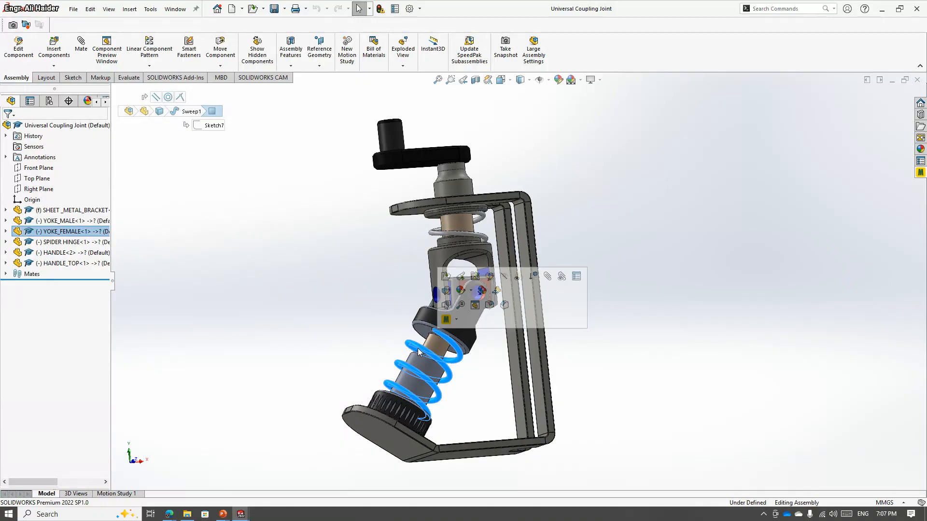
scroll(363, 328, "down", 2)
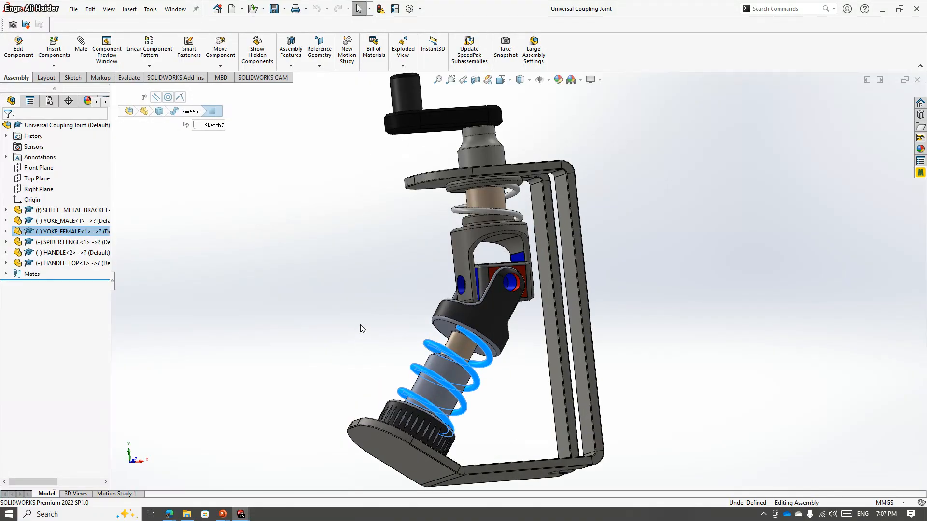
left_click(370, 230)
left_click(459, 231)
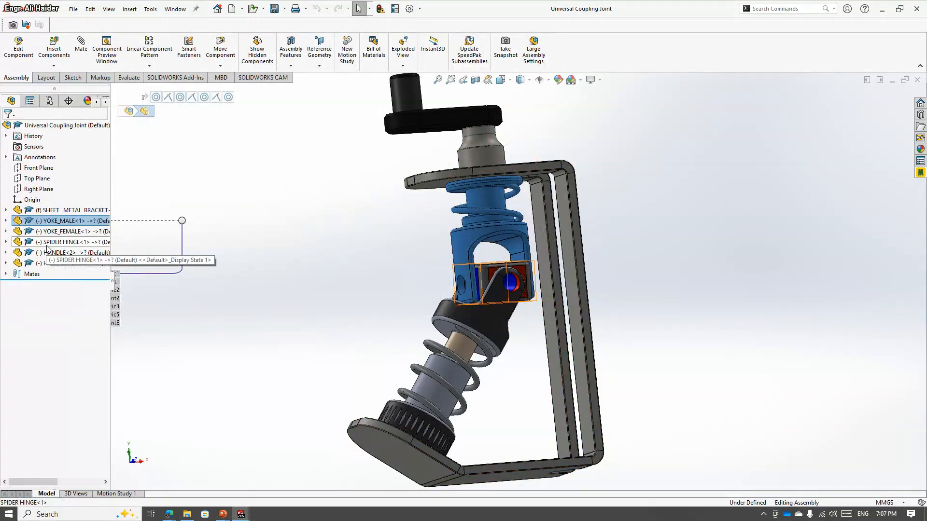
left_click(72, 264)
left_click(359, 248)
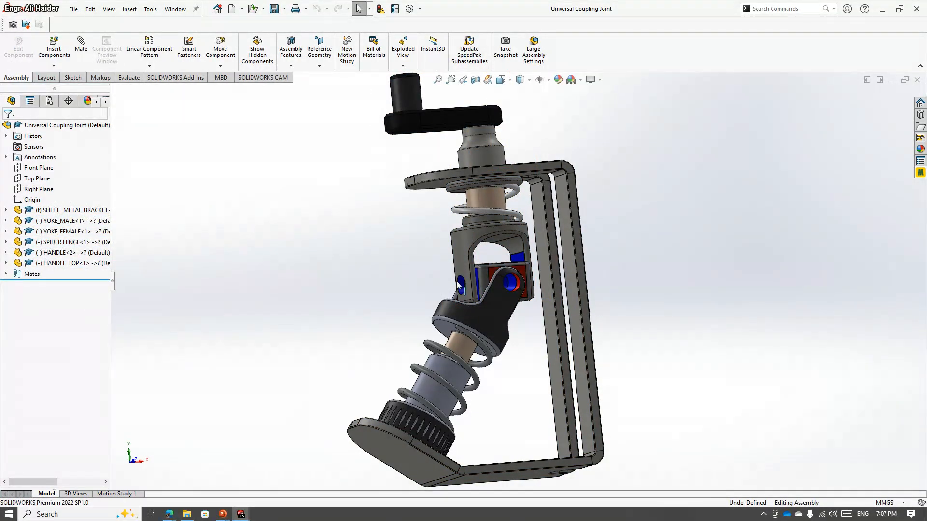
scroll(492, 275, "up", 4)
middle_click_drag(607, 186, 589, 241)
scroll(523, 271, "down", 3)
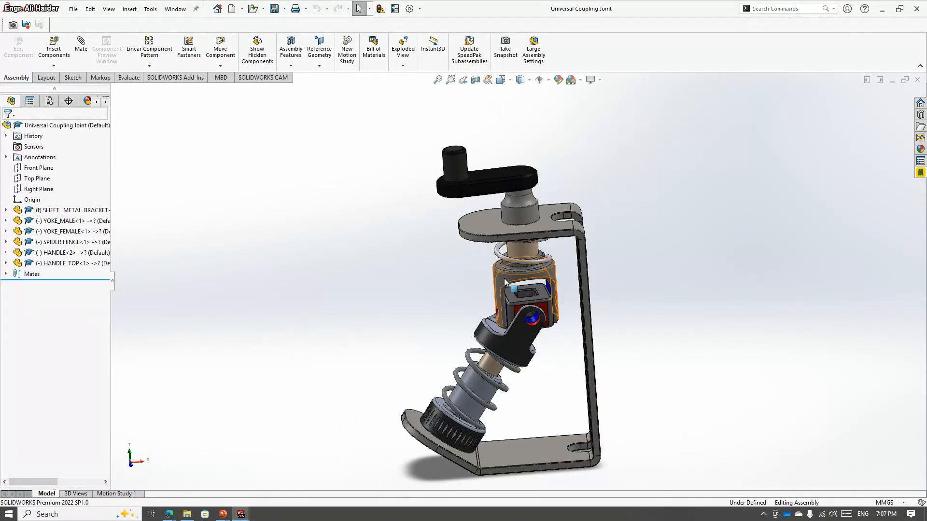
- Open the YOKE_MALE part from the assembly and review its features and configurations
left_click(524, 270)
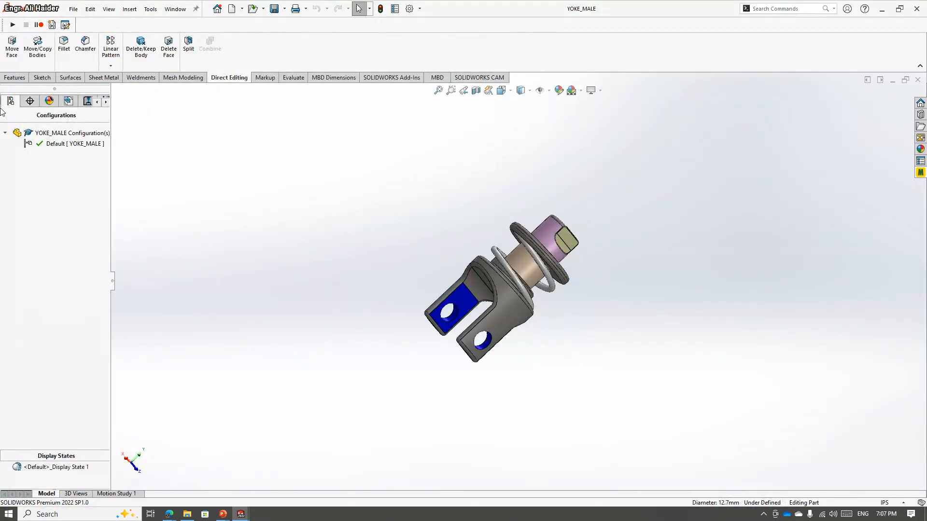
left_click(98, 101)
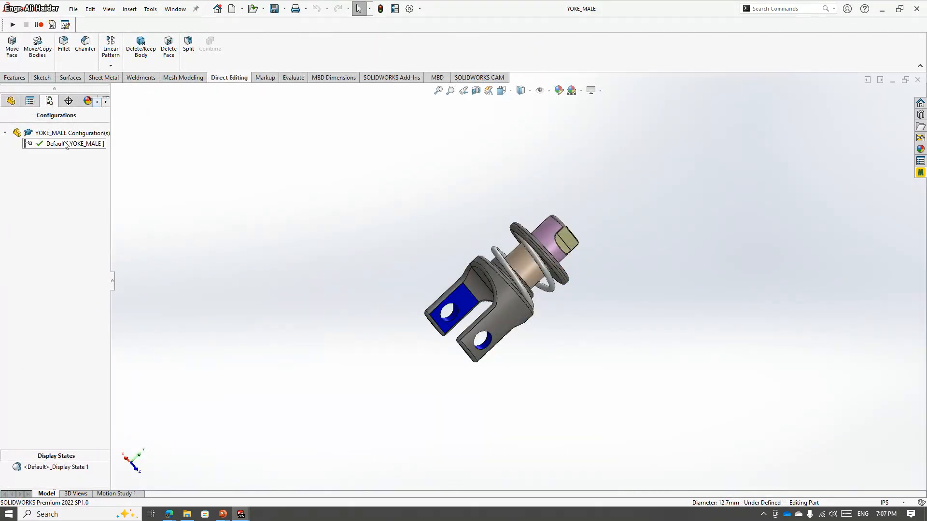
left_click(10, 102)
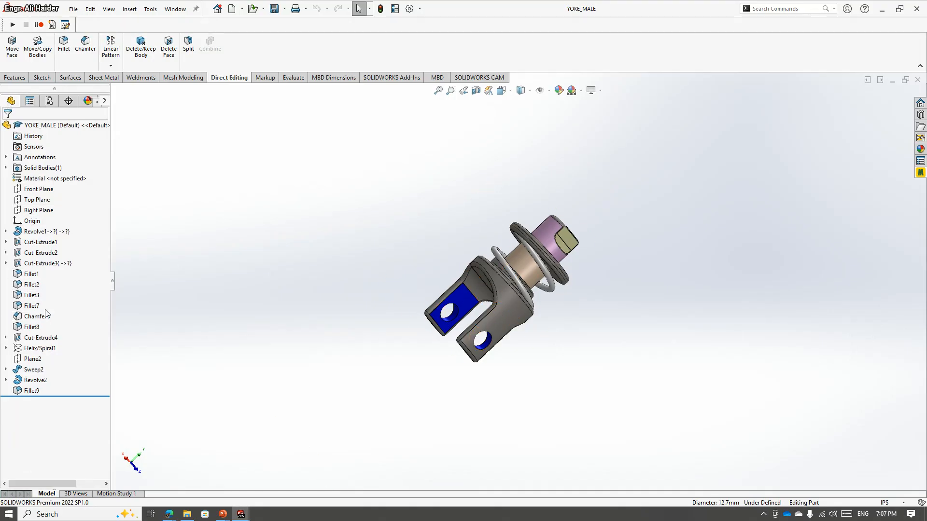
left_click(49, 102)
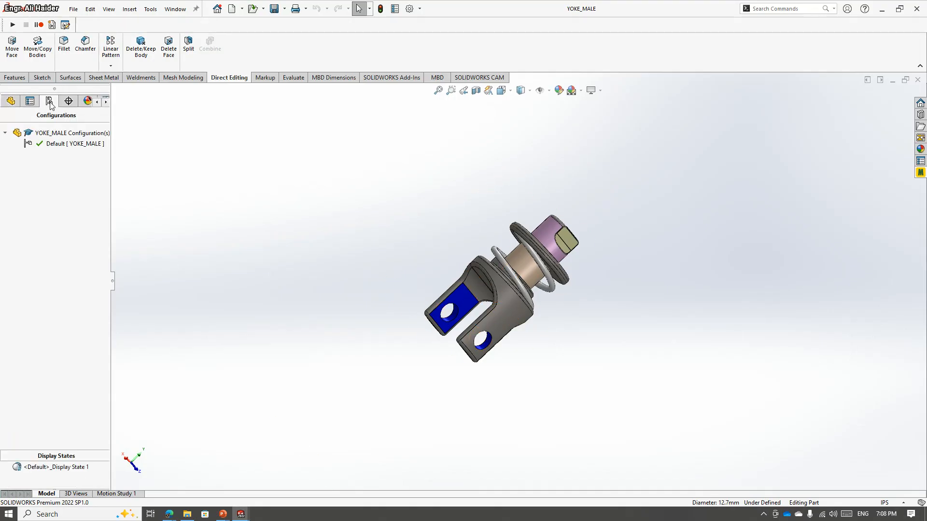
- Add a derived configuration named 1 under the Default configuration of YOKE_MALE
right_click(47, 142)
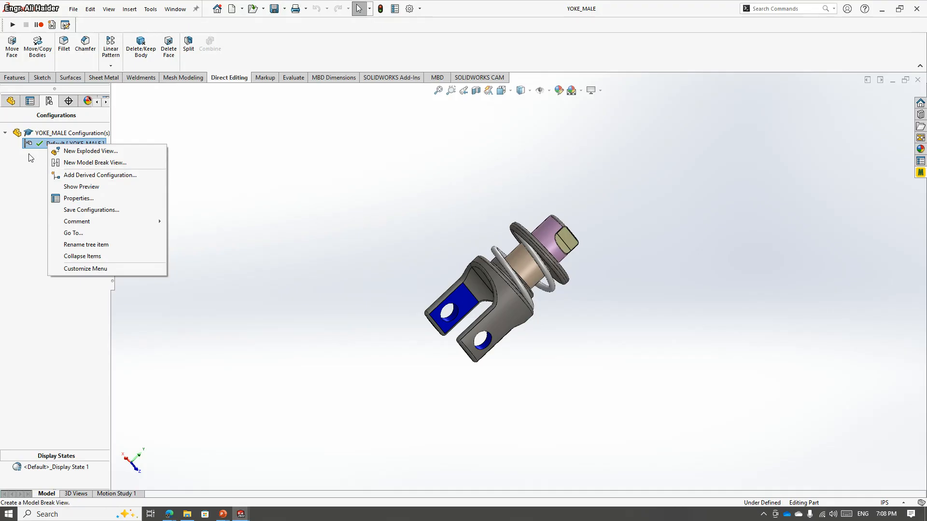
left_click(68, 178)
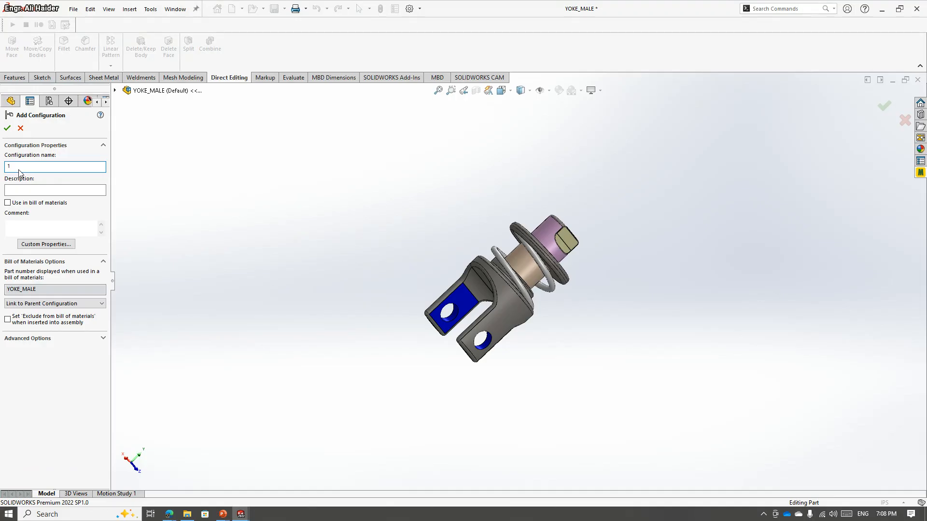
type("1")
key("Return")
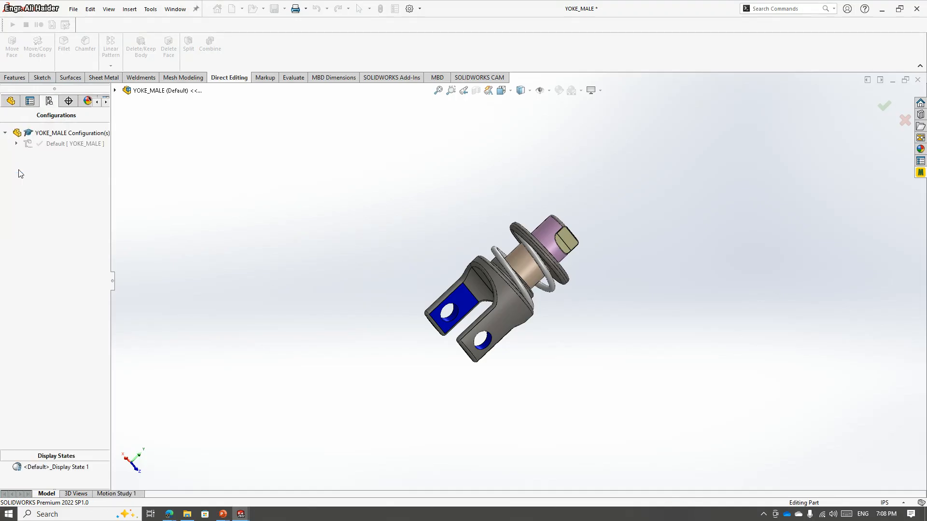
- Add a top-level configuration named A1 to YOKE_MALE and collapse the Default configuration's branch
right_click(45, 134)
left_click(60, 150)
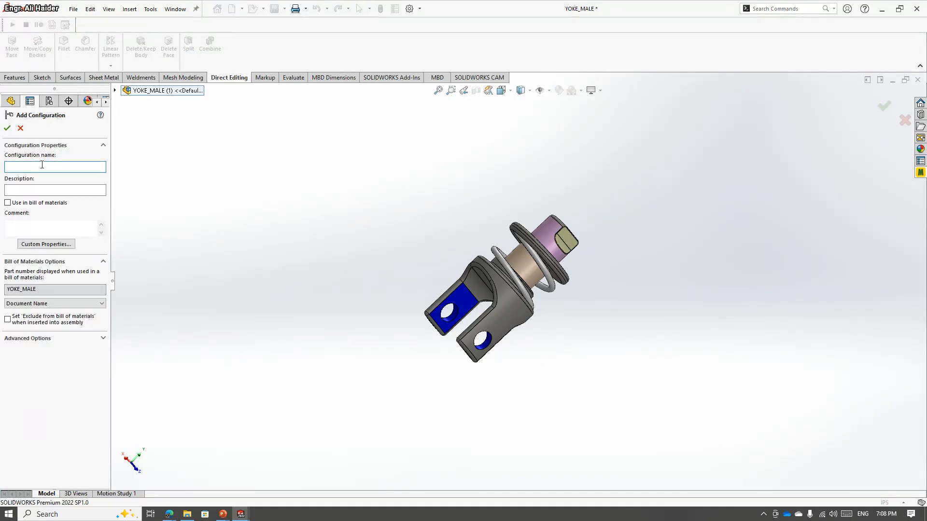
key("Return")
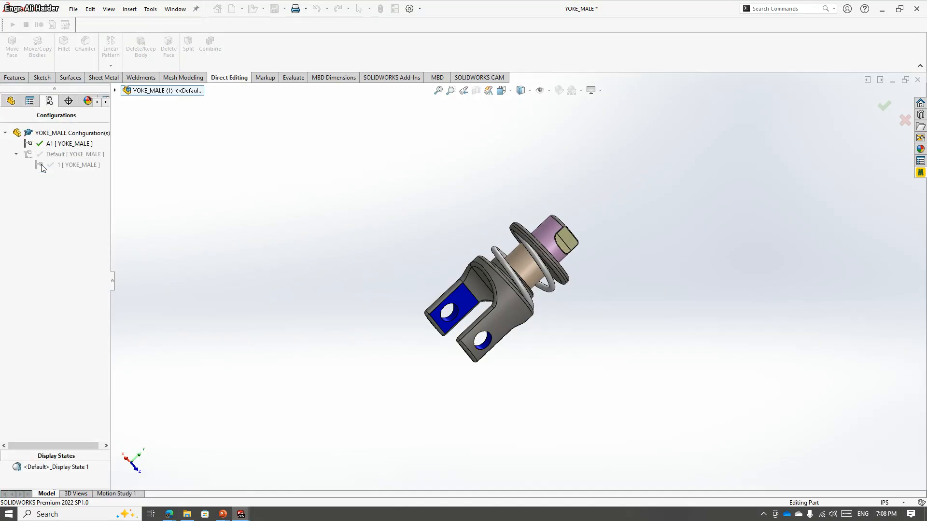
left_click(16, 154)
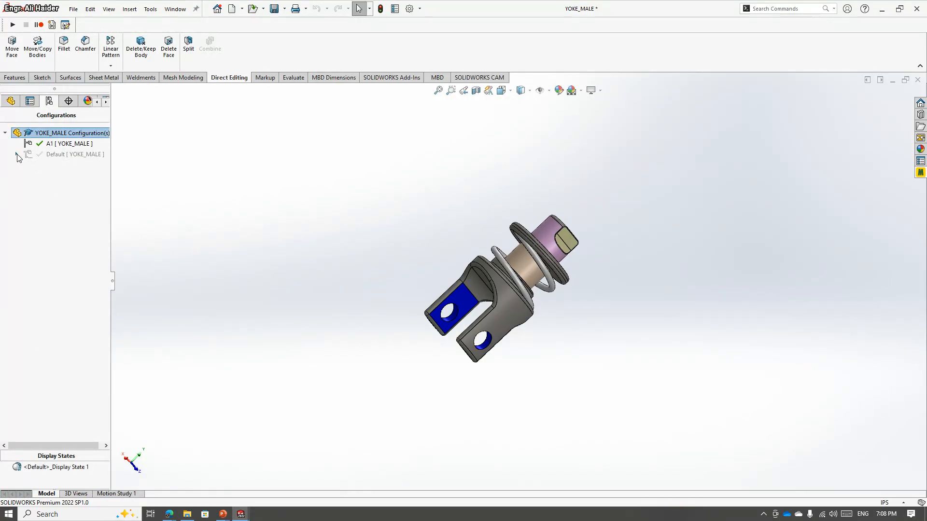
- Suppress the spring features Sweep2 and Revolve2 in YOKE_MALE's A1 configuration
left_click(55, 145)
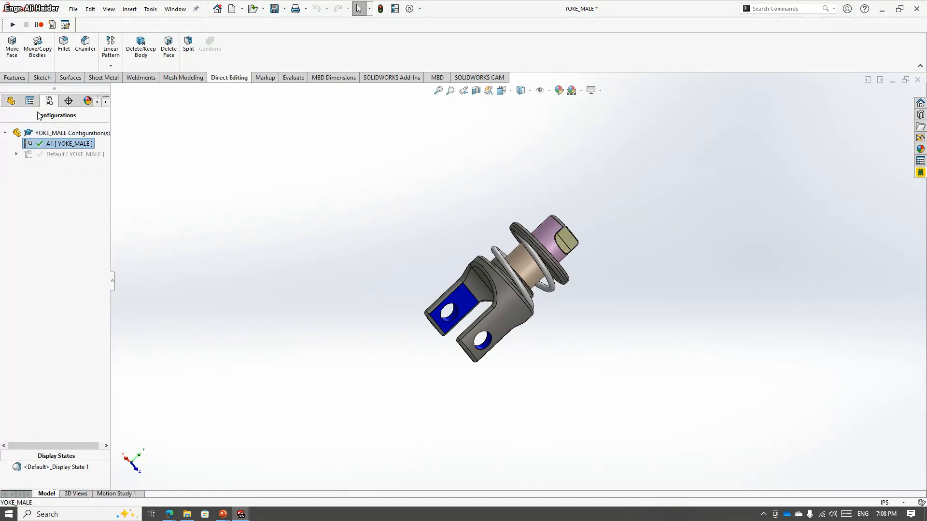
left_click(7, 101)
left_click(29, 370)
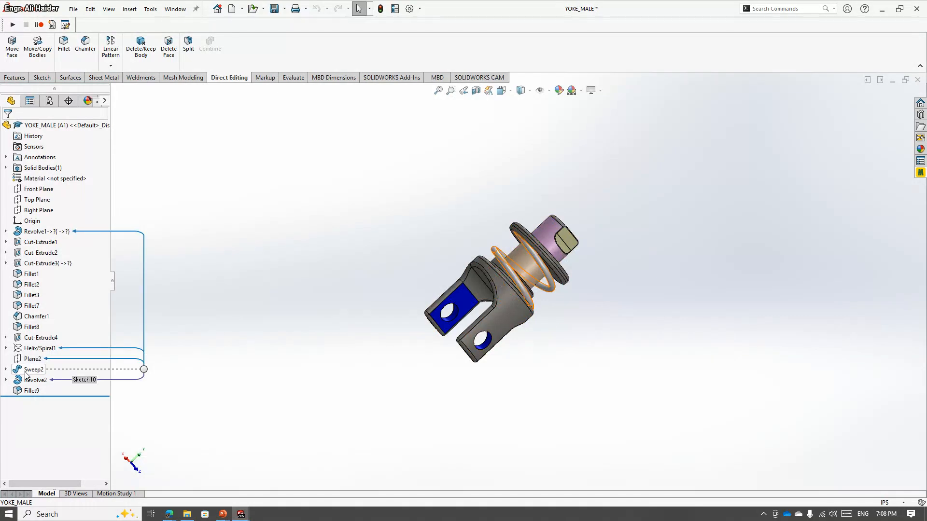
scroll(589, 259, "down", 5)
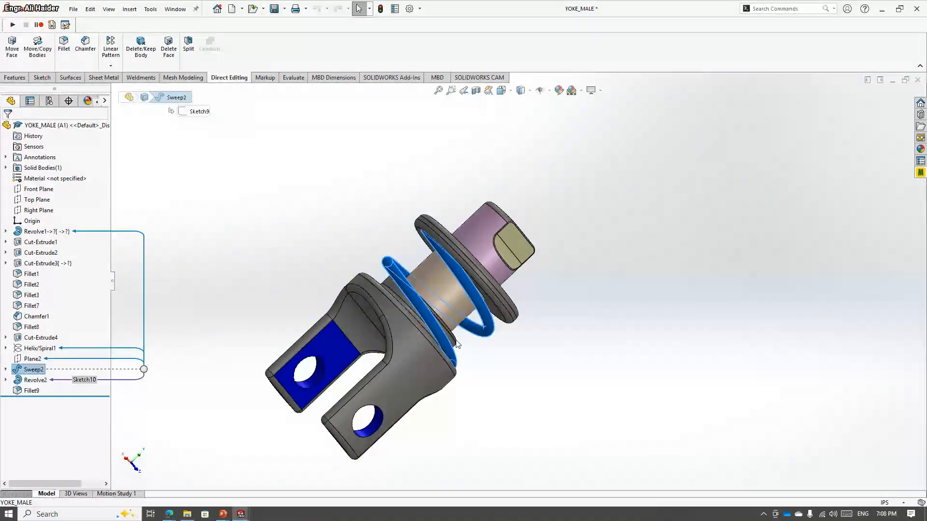
middle_click_drag(385, 220, 337, 182)
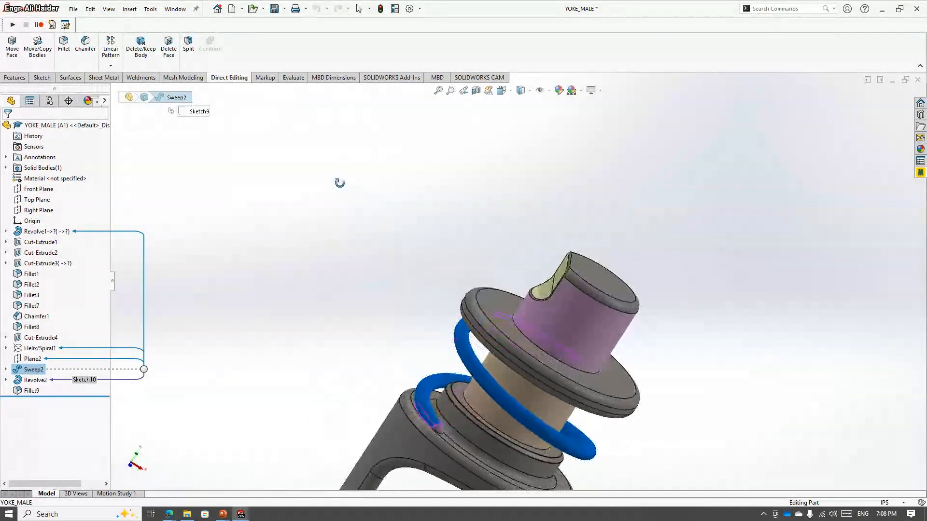
scroll(476, 409, "down", 5)
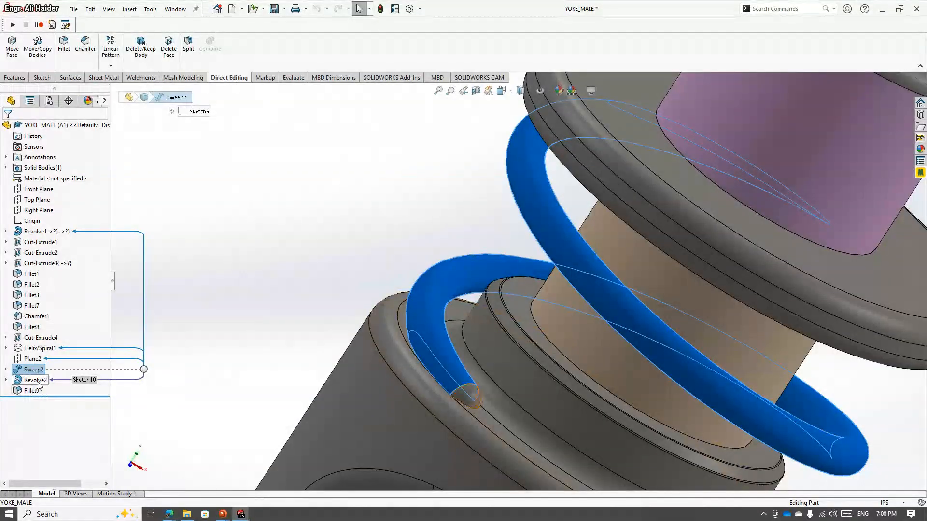
left_click(38, 381, "ctrl")
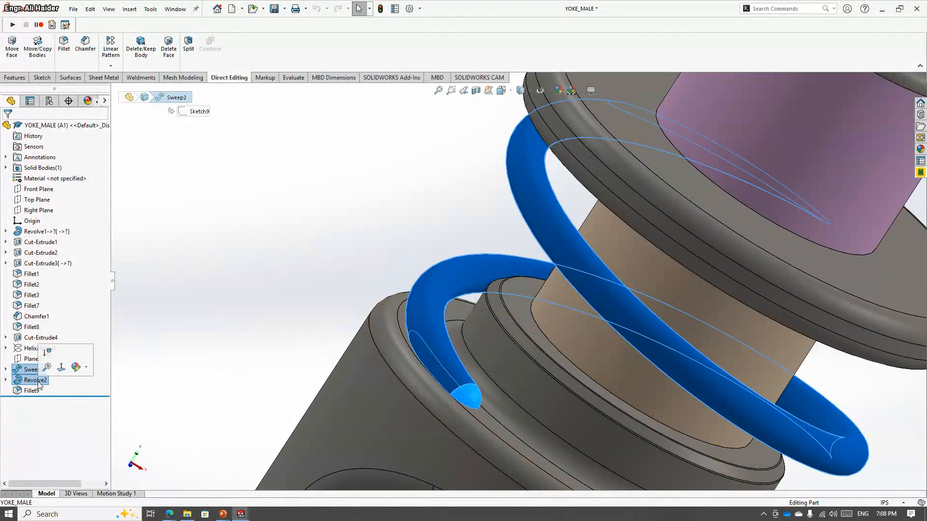
left_click(46, 352)
- Activate the Default configuration of YOKE_MALE
scroll(248, 341, "up", 10)
middle_click_drag(338, 277, 462, 195)
left_click(48, 101)
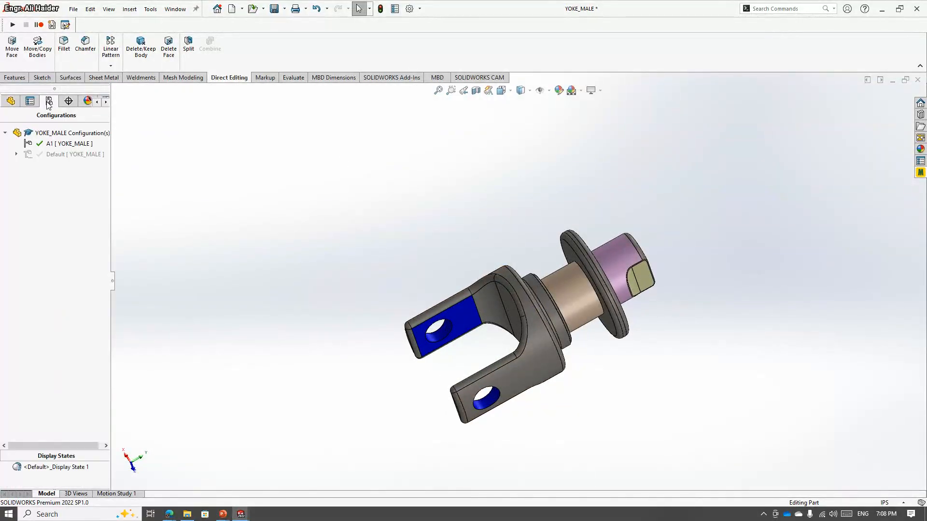
double_click(53, 154)
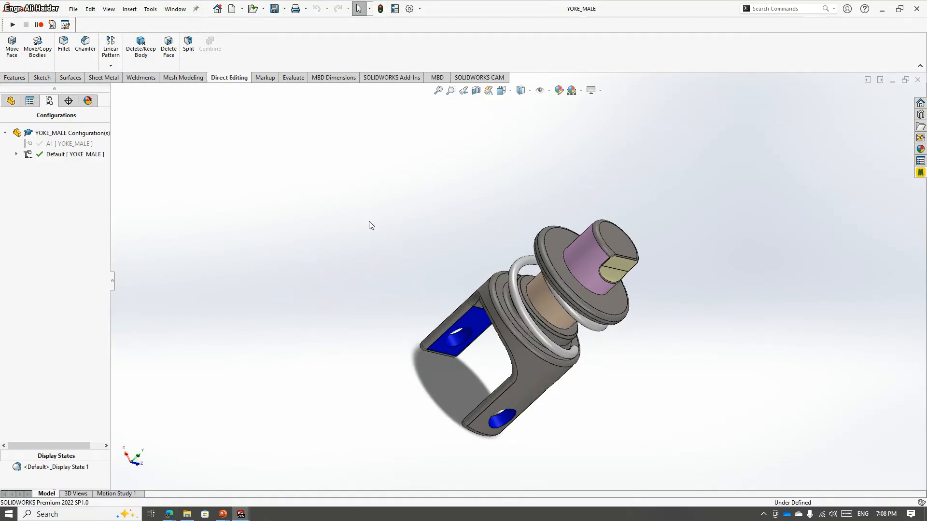
- Return to the Universal Coupling Joint assembly and open the YOKE_FEMALE part from it
scroll(497, 339, "down", 3)
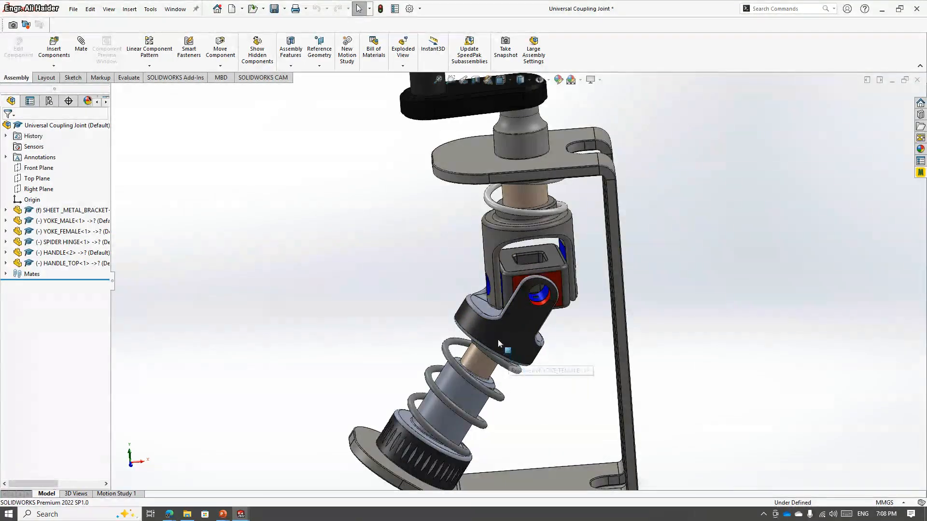
left_click(498, 340)
left_click(526, 268)
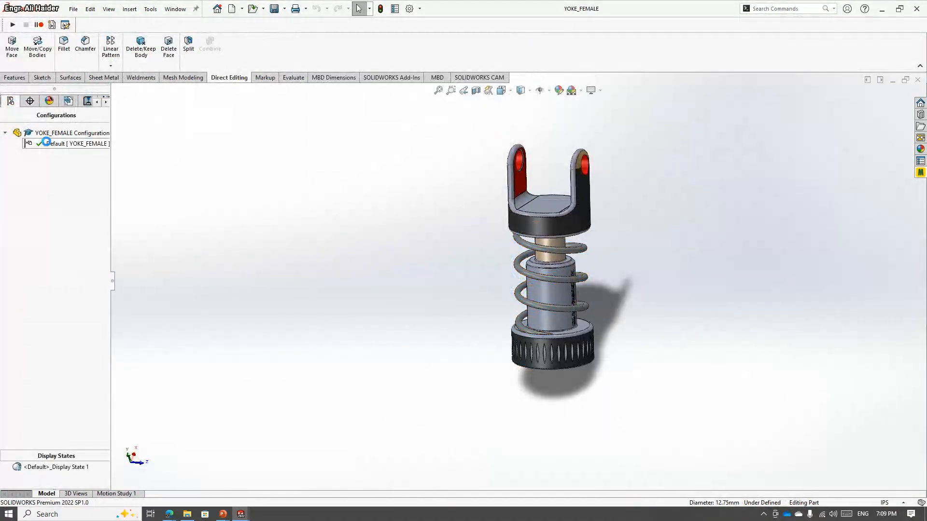
- Add a top-level configuration named A1 to YOKE_FEMALE and show the part's feature list
right_click(46, 141)
key("Escape")
right_click(46, 135)
left_click(63, 152)
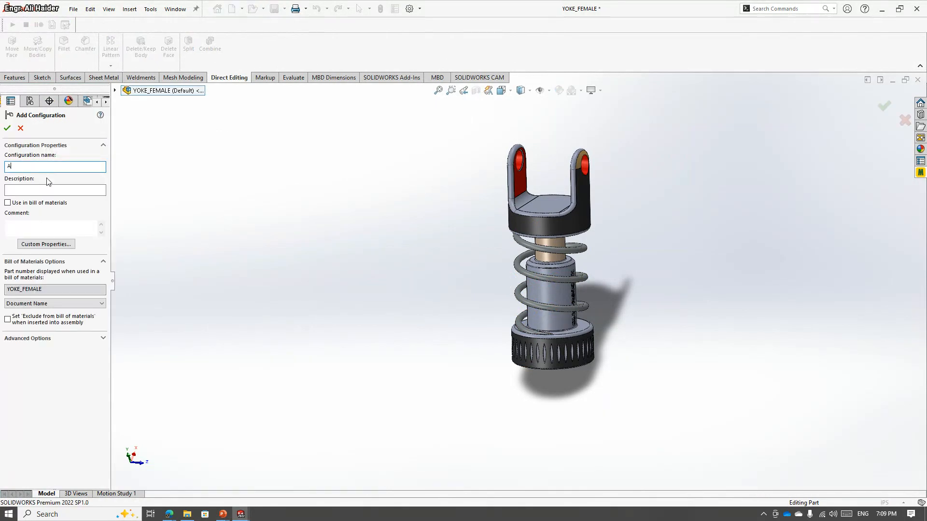
key("Return")
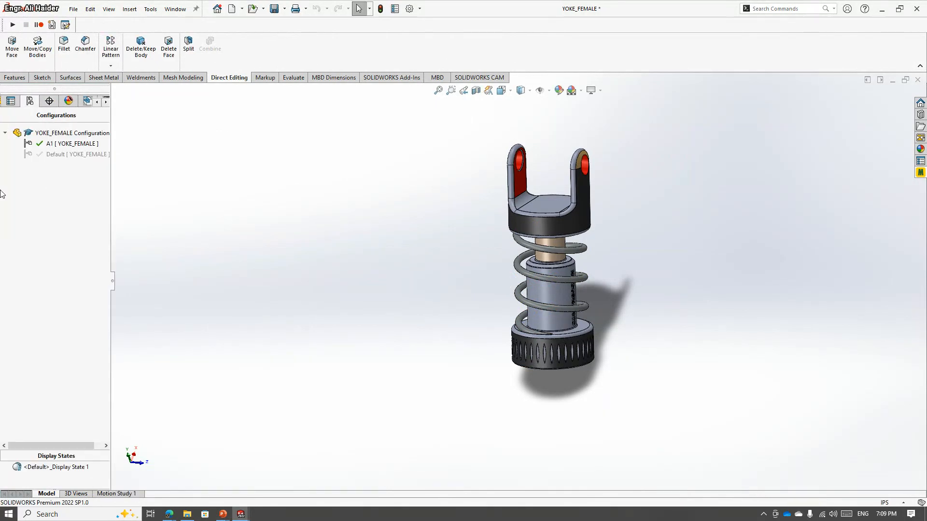
left_click(2, 100)
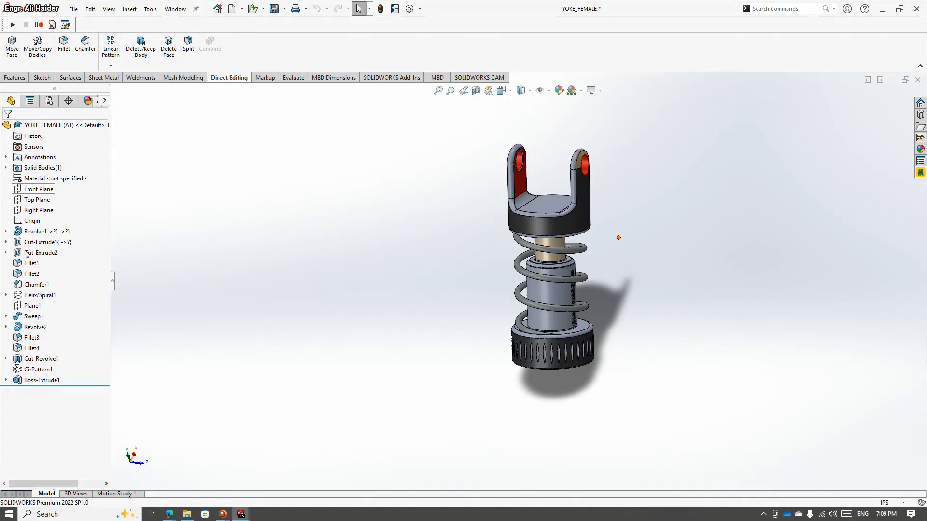
- Suppress the spring features Sweep1 and Revolve2 in YOKE_FEMALE's A1 configuration
scroll(546, 282, "up", 2)
left_click(518, 271)
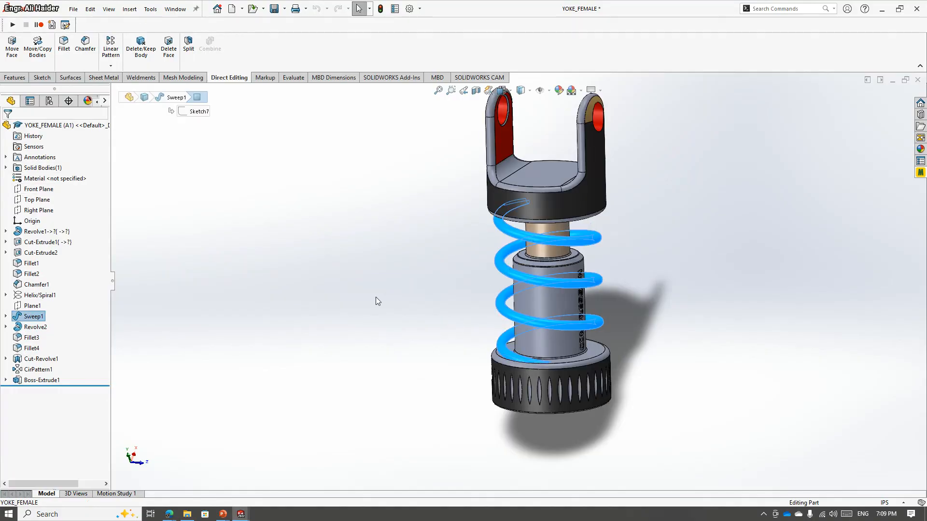
left_click(30, 327)
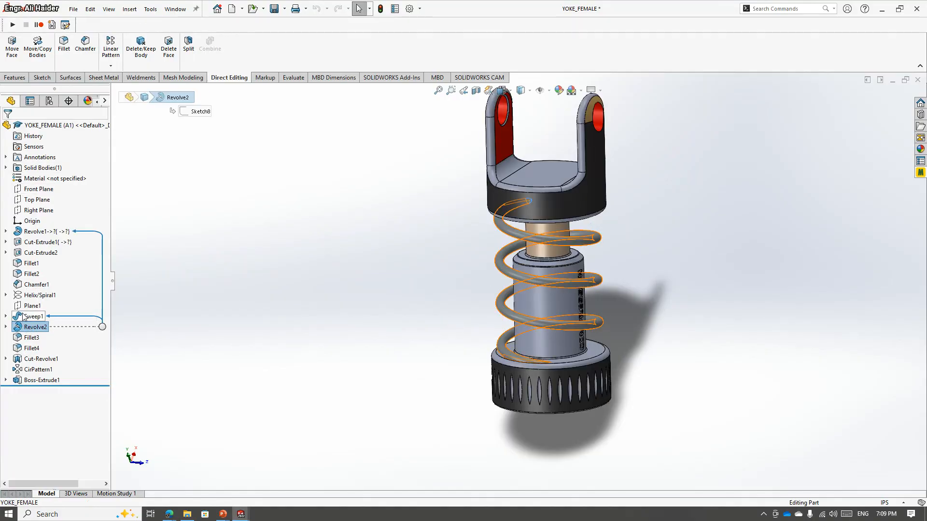
left_click(24, 317, "ctrl")
left_click(45, 298)
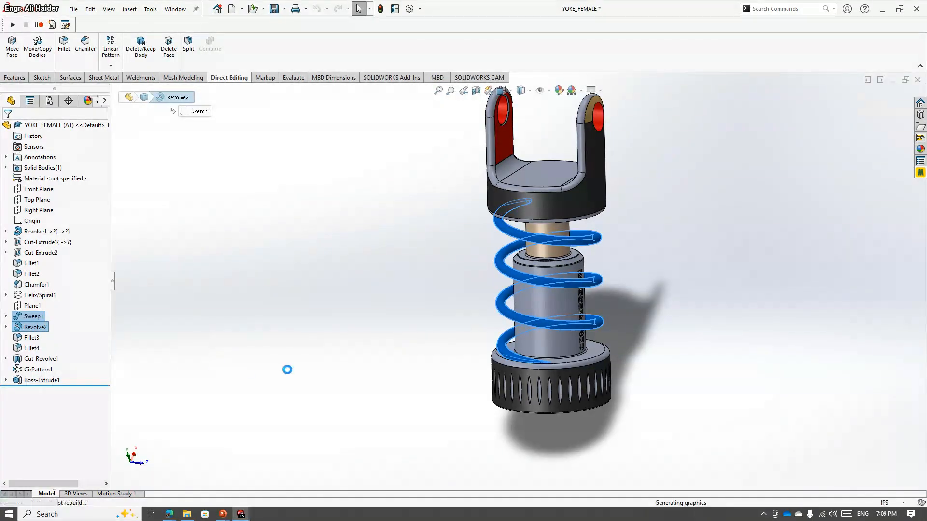
- Suppress Boss-Extrude1, the raised COMPRESSION lettering on the cylindrical body, in the A1 configuration
scroll(515, 374, "down", 3)
middle_click_drag(512, 354, 463, 333)
scroll(575, 188, "down", 4)
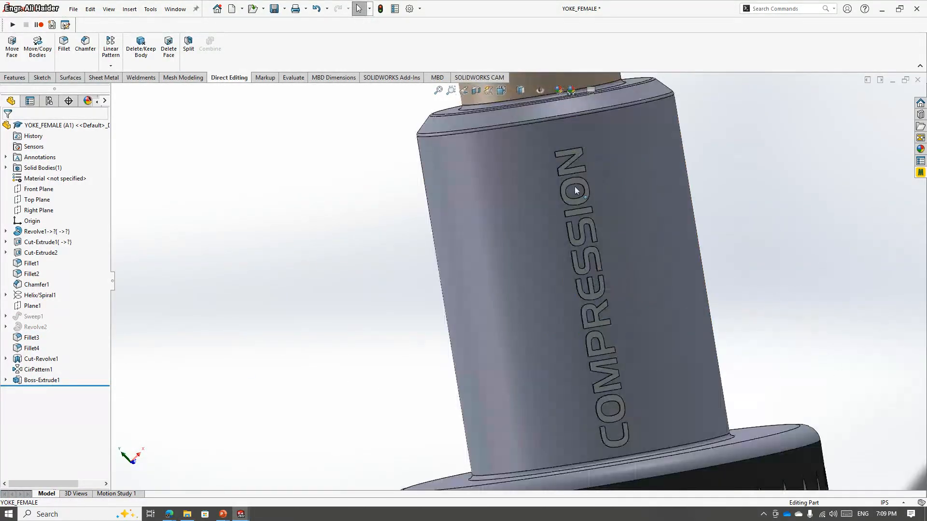
left_click(563, 169)
left_click(29, 379)
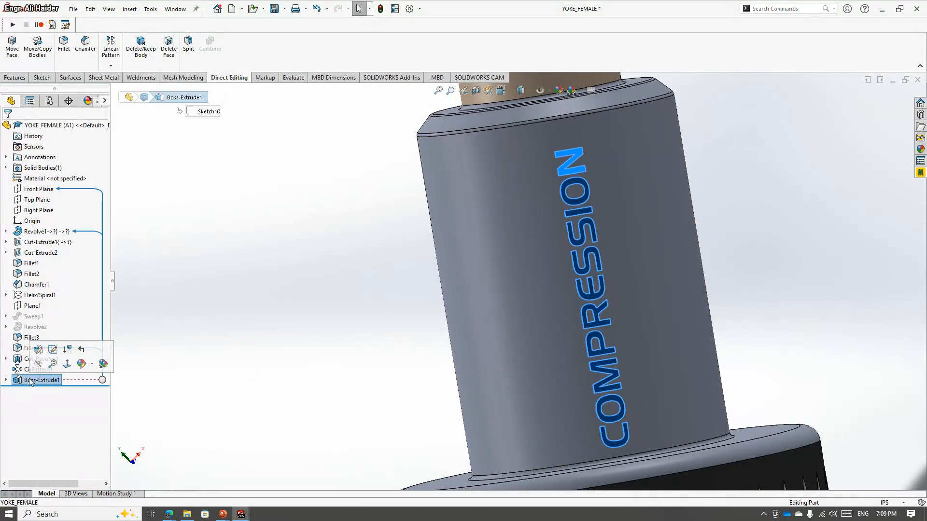
left_click(43, 367)
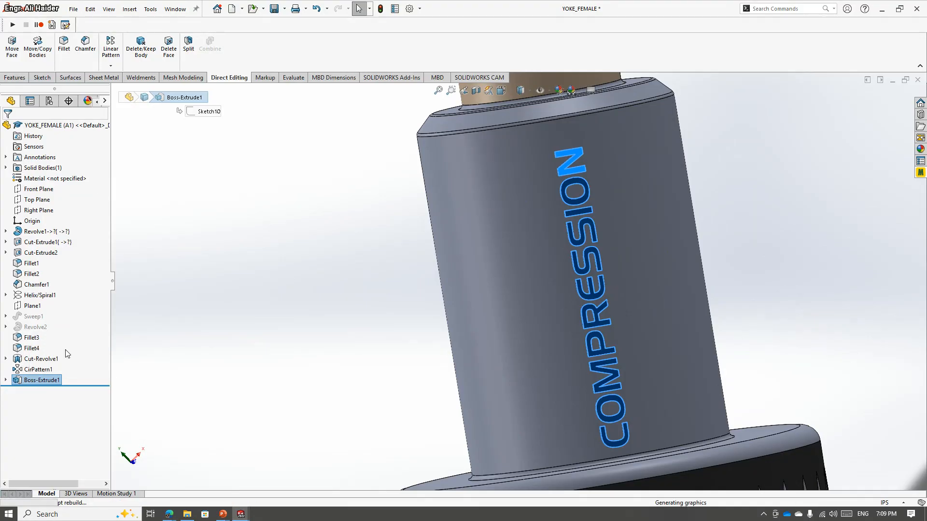
- Suppress CirPattern1, the circular pattern of grip grooves around the base collar
scroll(399, 330, "up", 2)
scroll(523, 442, "down", 3)
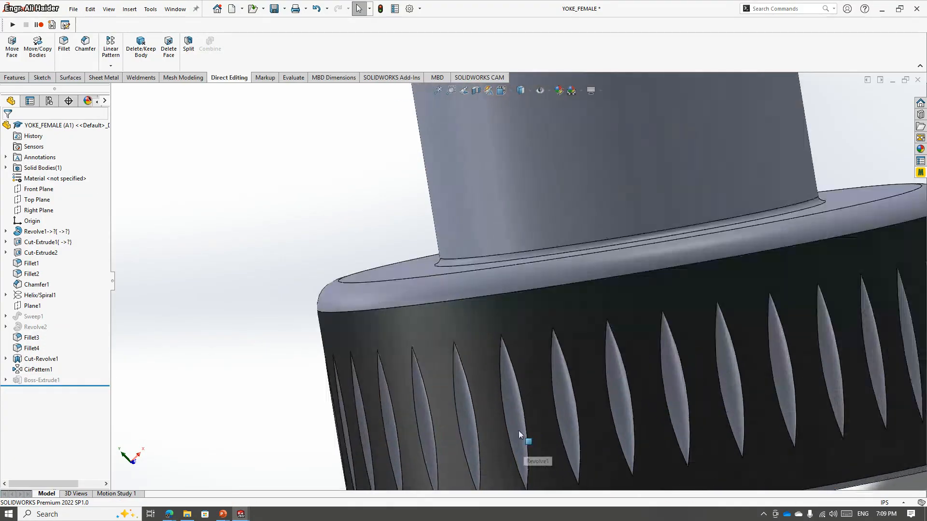
left_click(516, 413)
scroll(517, 412, "up", 3)
left_click(29, 370)
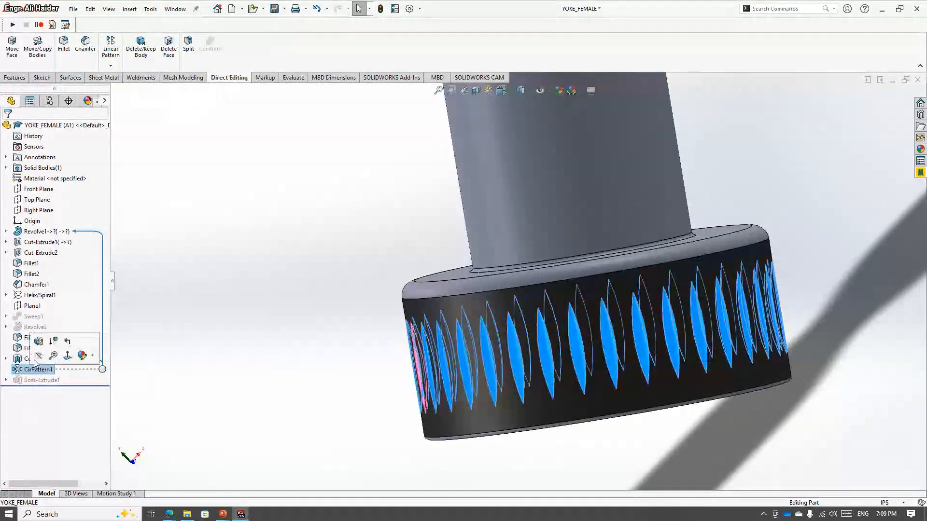
left_click(52, 343)
- Suppress Cut-Revolve1, the single remaining grip groove on the base collar
middle_click_drag(528, 312, 379, 324)
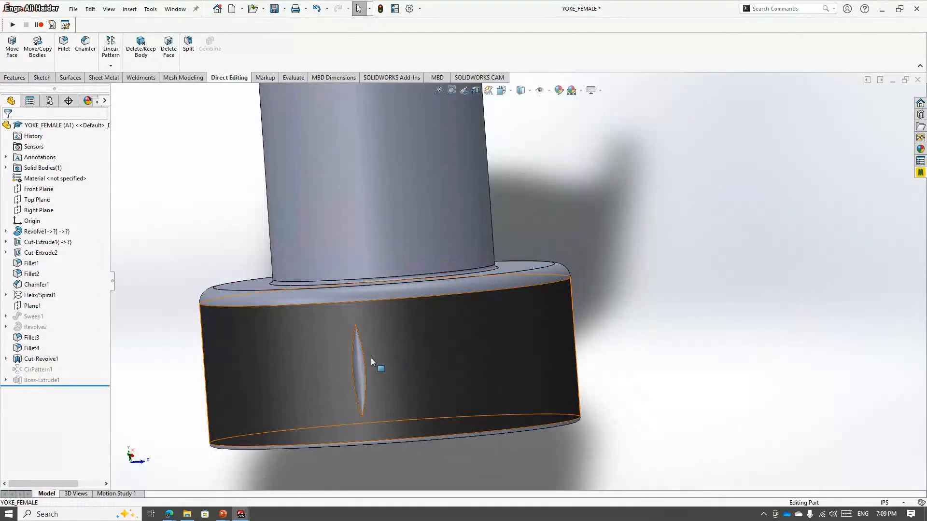
left_click(360, 363)
right_click(64, 360)
right_click(45, 359)
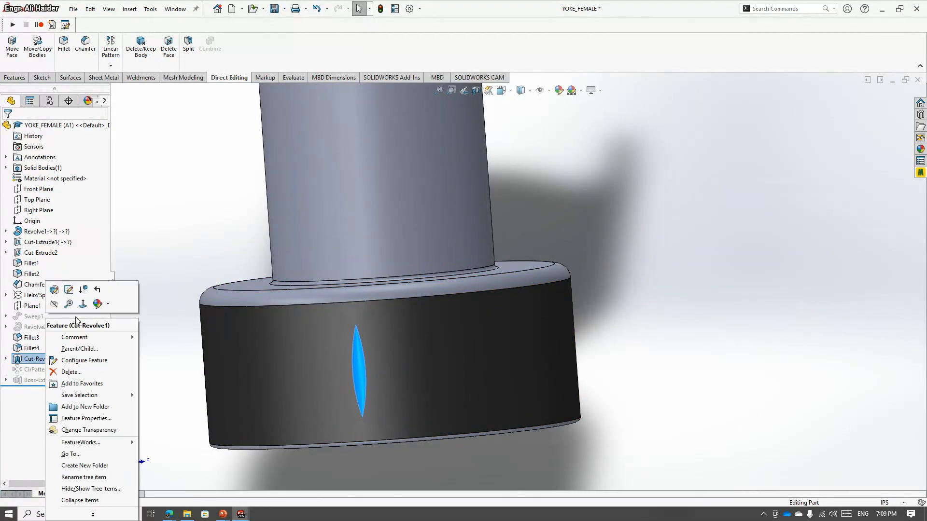
- Suppress the Cut-Revolve1 feature in the female yoke's A1 configuration
left_click(85, 292)
scroll(497, 216, "up", 5)
middle_click_drag(497, 215, 270, 218)
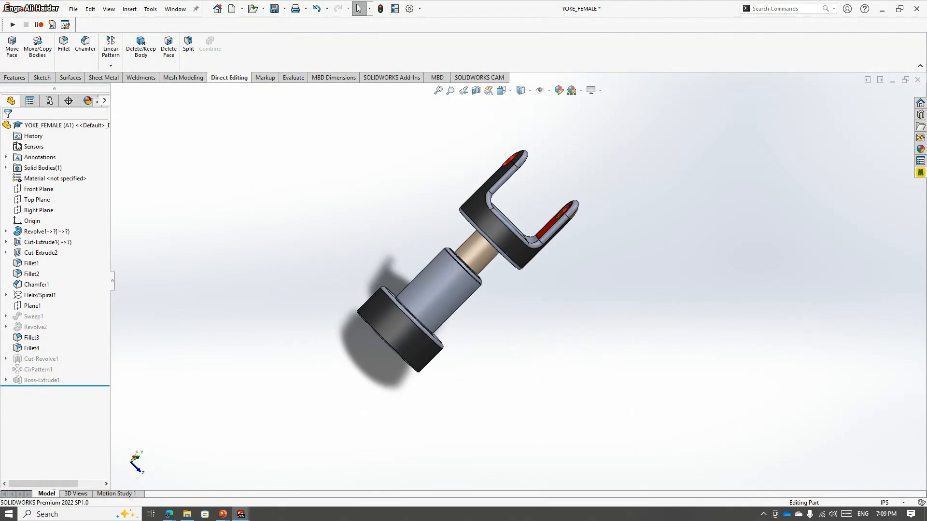
- Save the female yoke with its configurations shown, return to the Universal Coupling Joint assembly and rebuild it
left_click(49, 102)
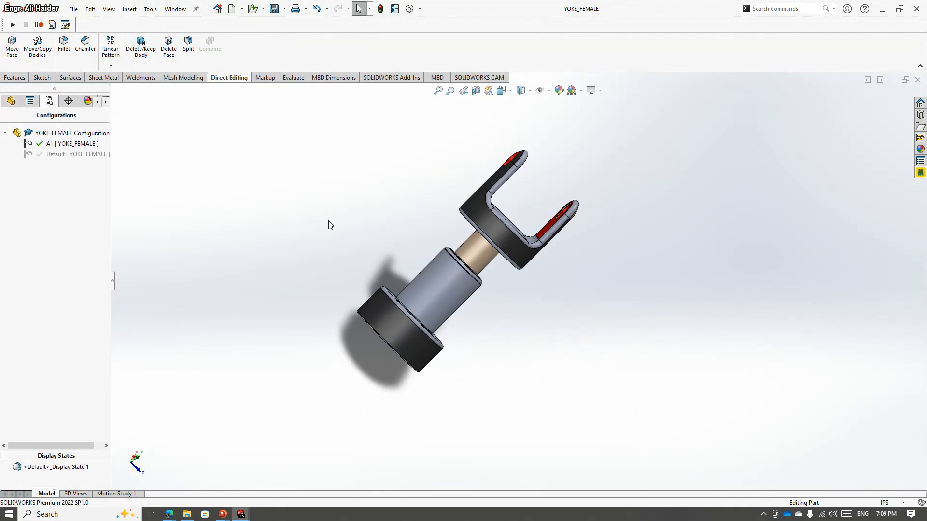
key("ctrl+Tab")
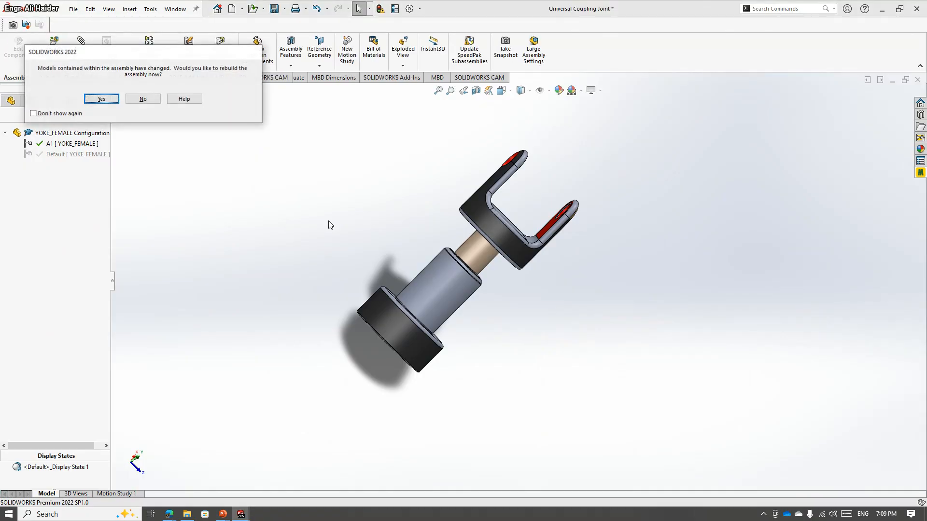
left_click(106, 103)
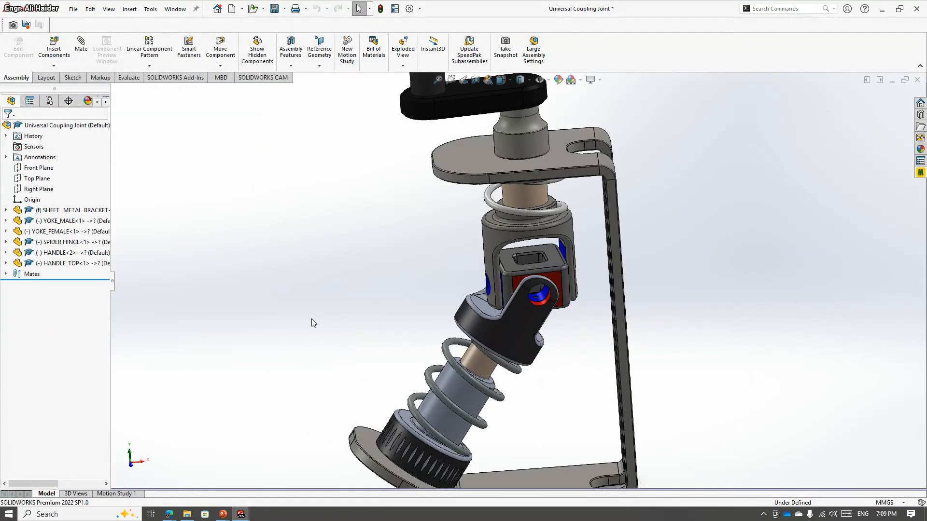
- Open the sheet metal bracket part from the assembly in its own window
scroll(422, 354, "up", 4)
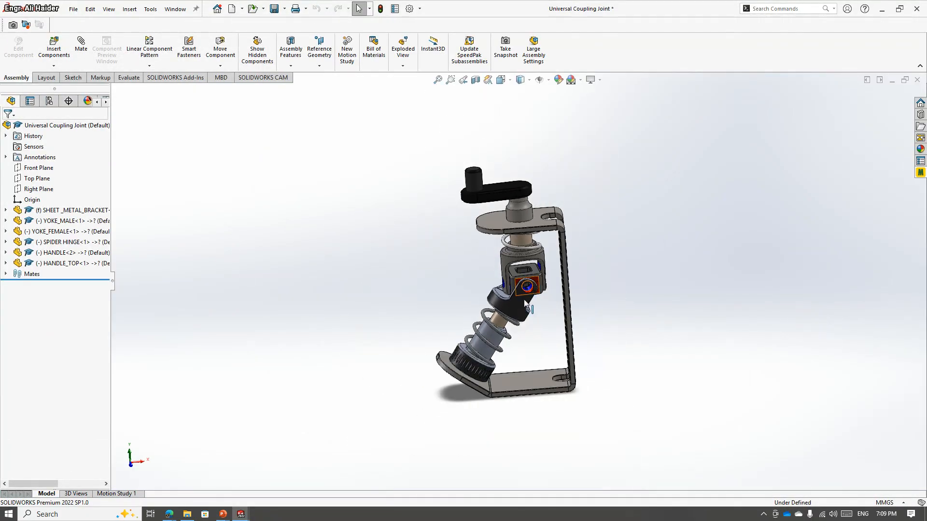
scroll(520, 188, "down", 3)
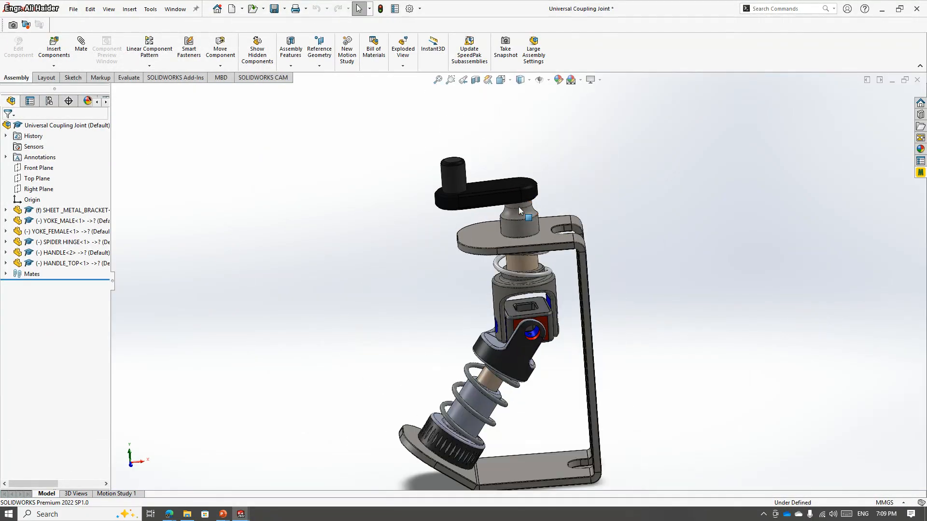
left_click(479, 233)
left_click(510, 161)
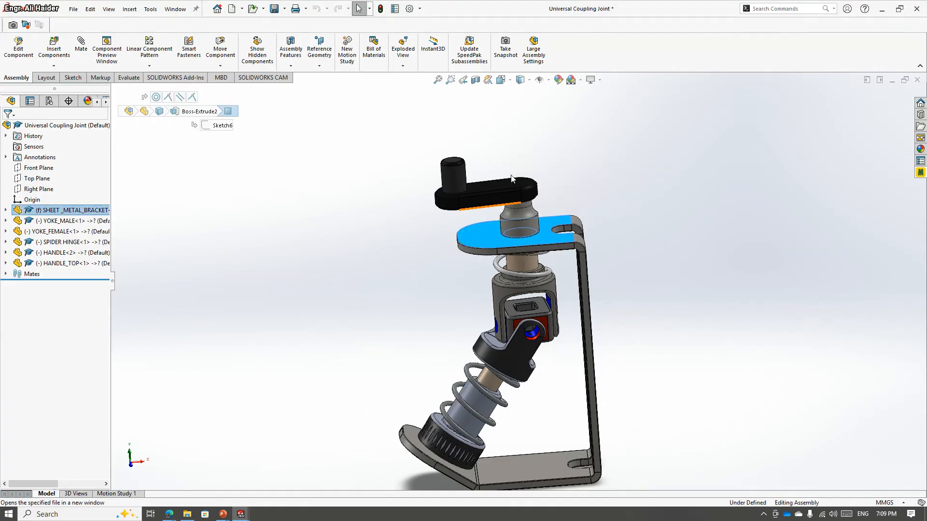
scroll(424, 385, "down", 3)
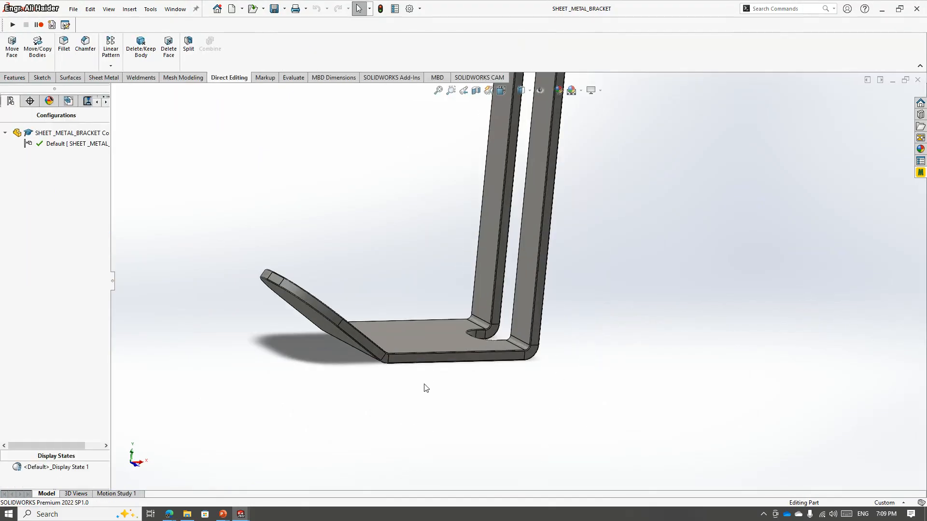
- Add a configuration named A1 to the sheet metal bracket
left_click(424, 330)
middle_click_drag(423, 330, 423, 414)
left_click(423, 414)
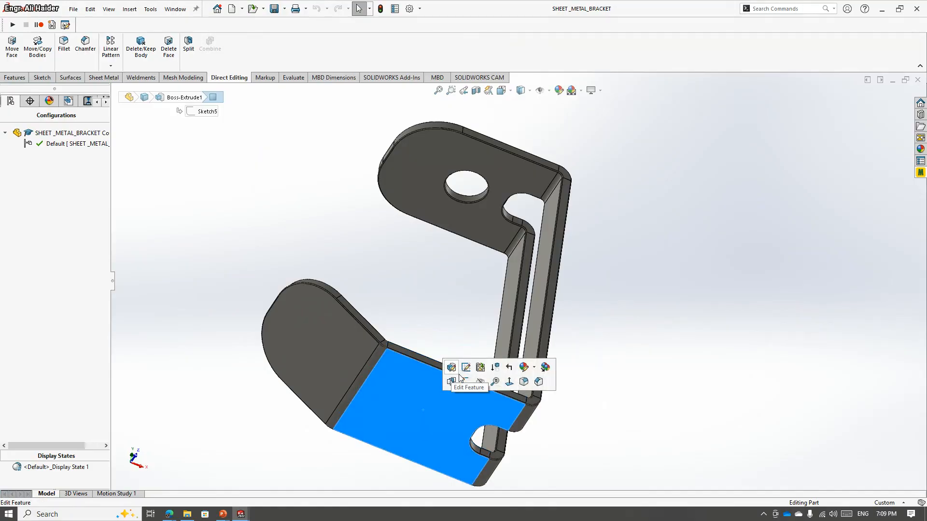
left_click(116, 165)
right_click(68, 133)
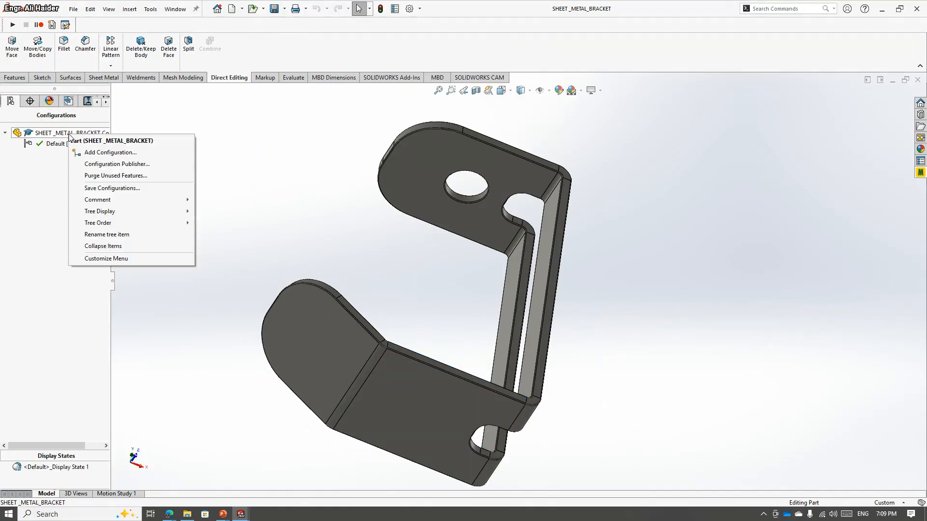
left_click(85, 152)
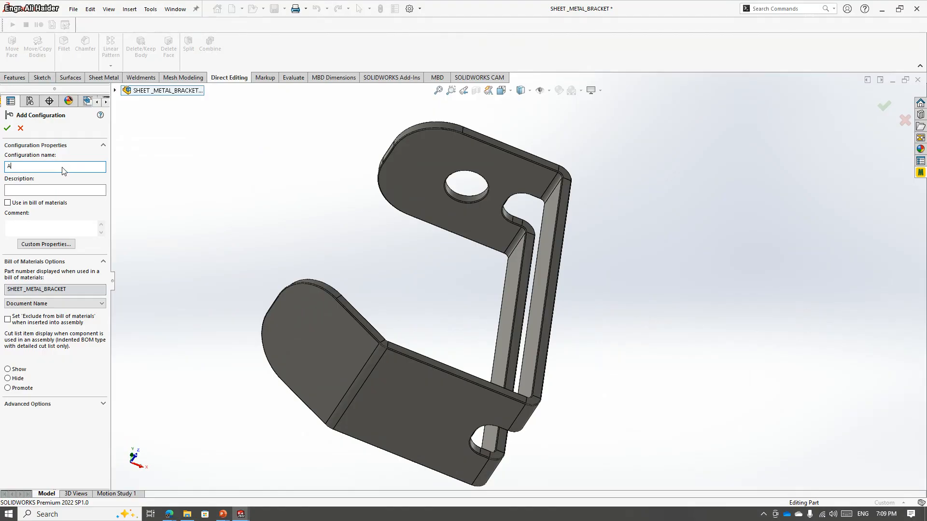
type("A1")
key("Return")
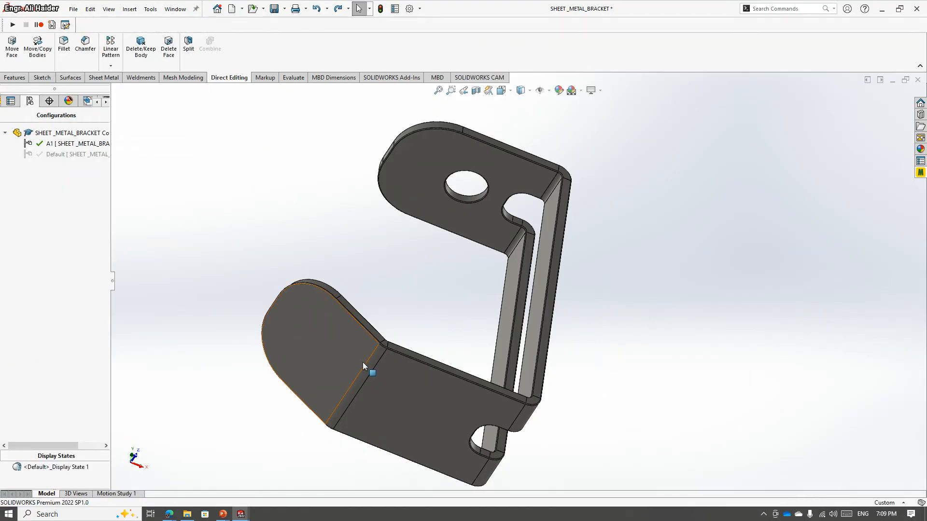
- Sketch a circle of about 0.26 in radius on the bracket's flat base face, centred across its width
left_click(454, 383)
left_click(489, 367)
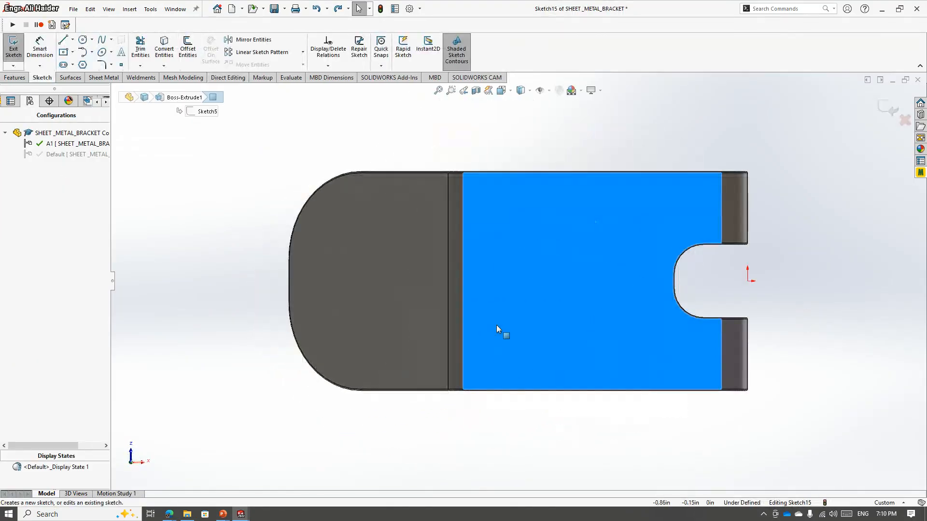
left_click(83, 40)
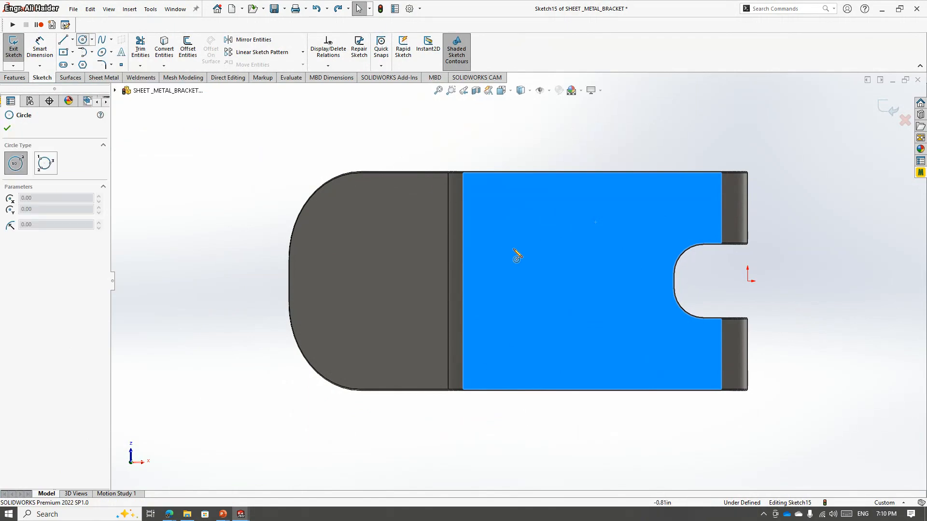
left_click(555, 281)
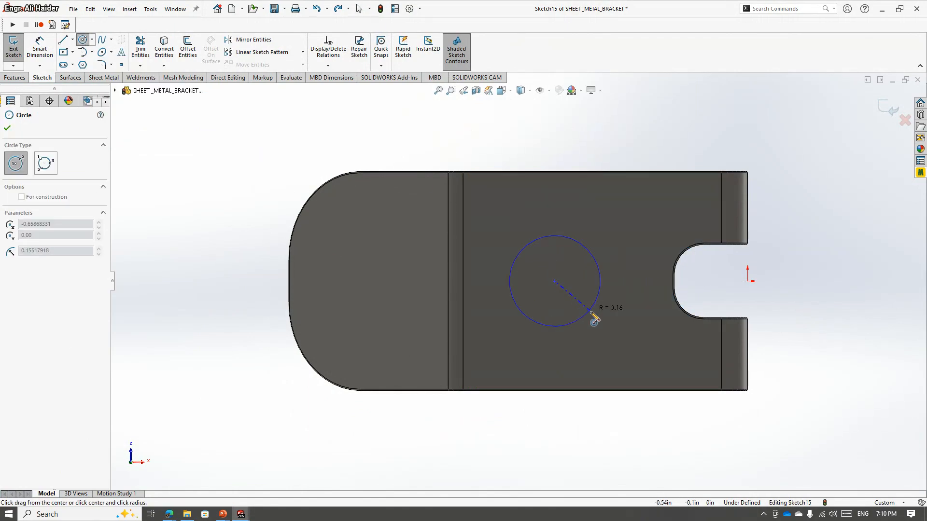
left_click(597, 350)
- Extrude-cut the circle through the base as a blind cut linked to the sheet thickness
left_click(15, 77)
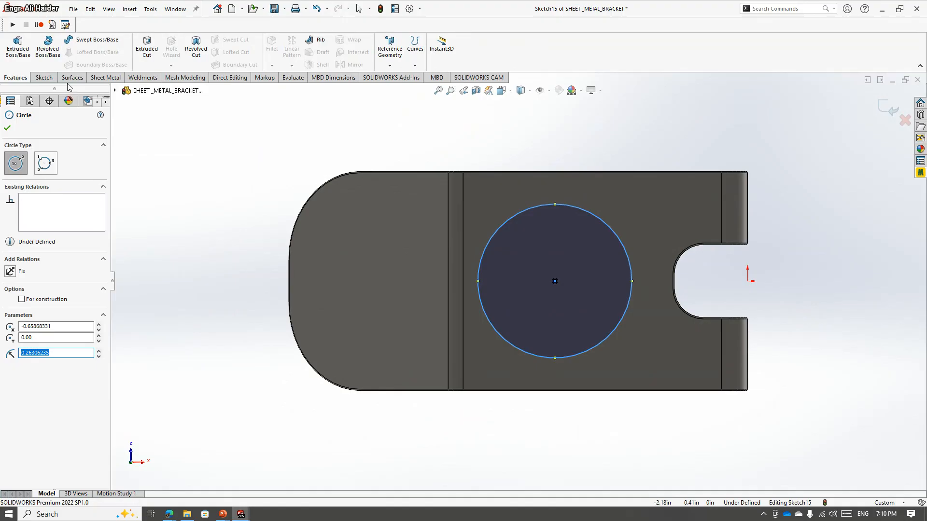
left_click(146, 53)
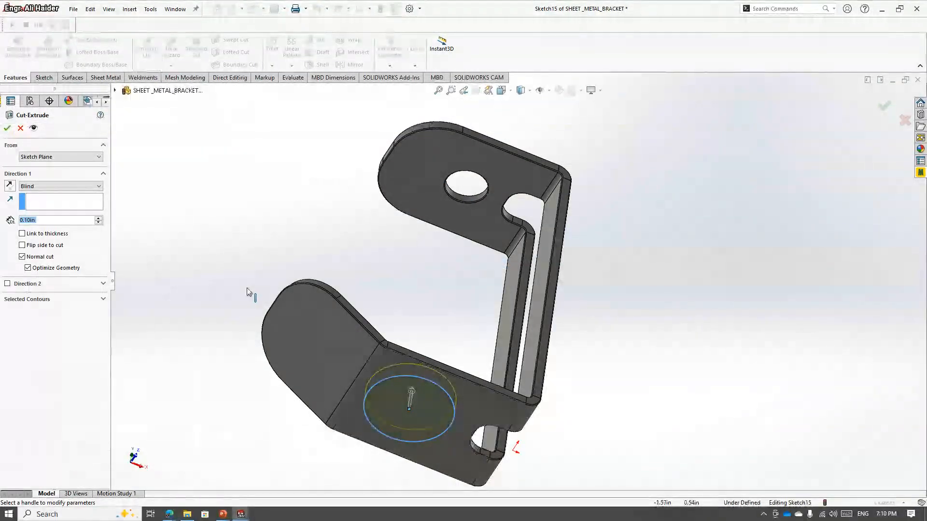
left_click(58, 186)
left_click(34, 195)
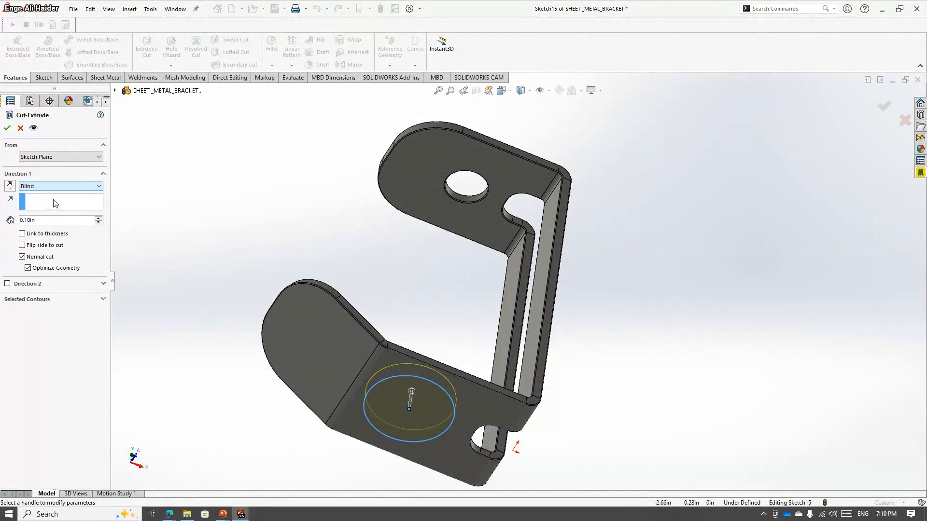
left_click(22, 233)
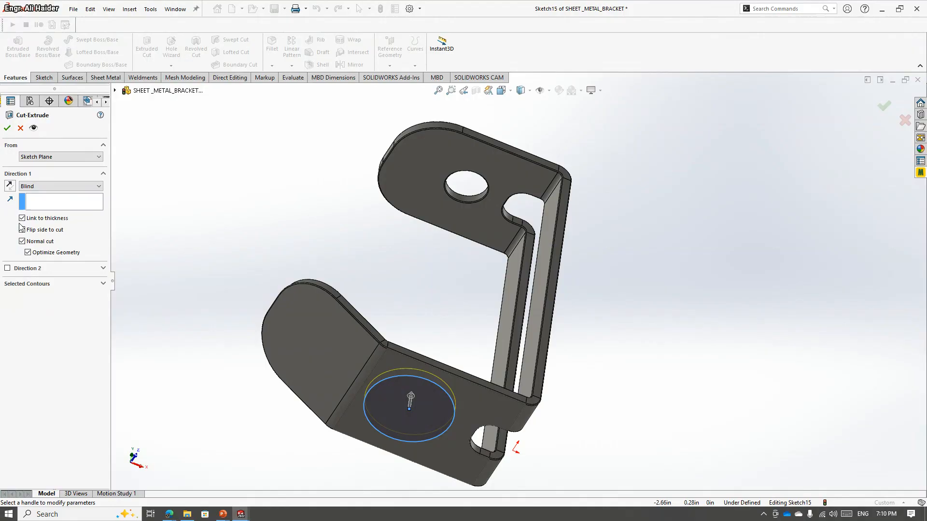
left_click(7, 128)
- Fillet the edges of the new base hole by its inner face with a 0.01 in radius
middle_click_drag(307, 201, 337, 390)
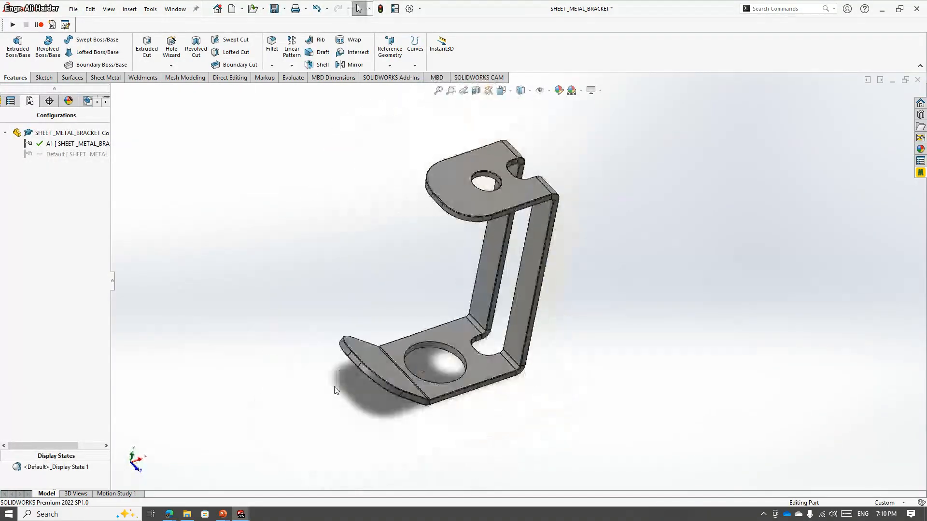
scroll(405, 358, "down", 3)
left_click(371, 337)
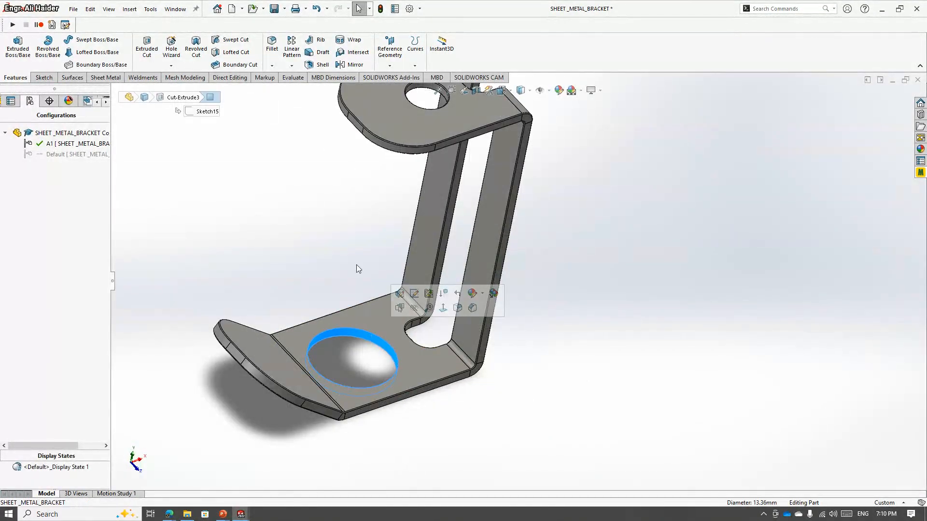
left_click(271, 45)
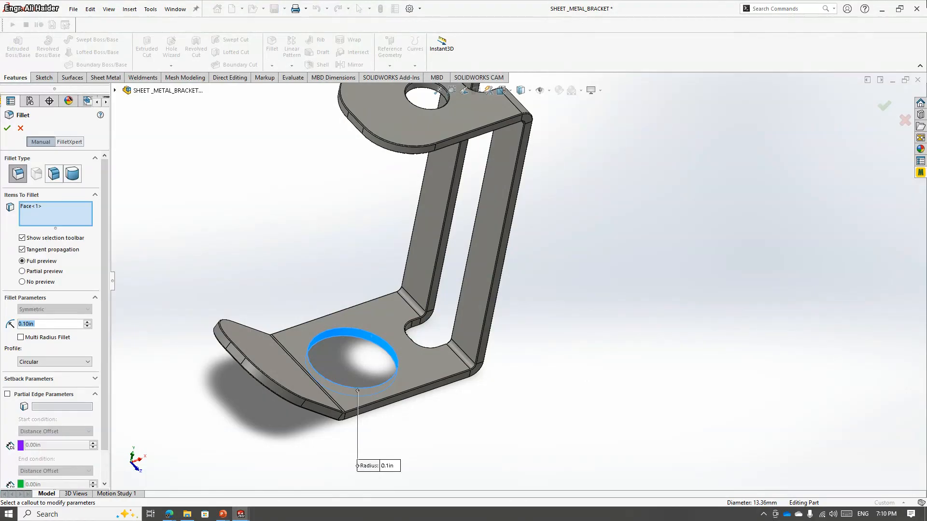
type("0.1")
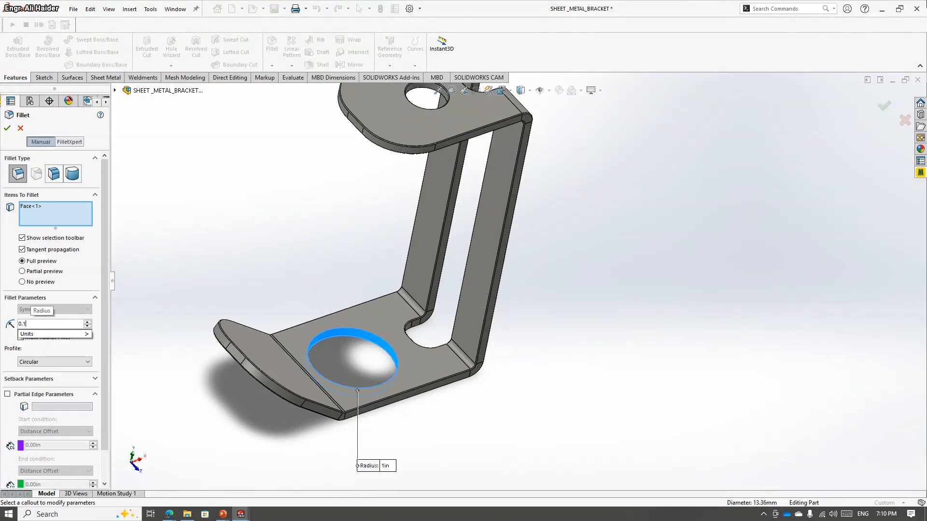
key("Return")
double_click(33, 324)
type("0.01")
key("Return")
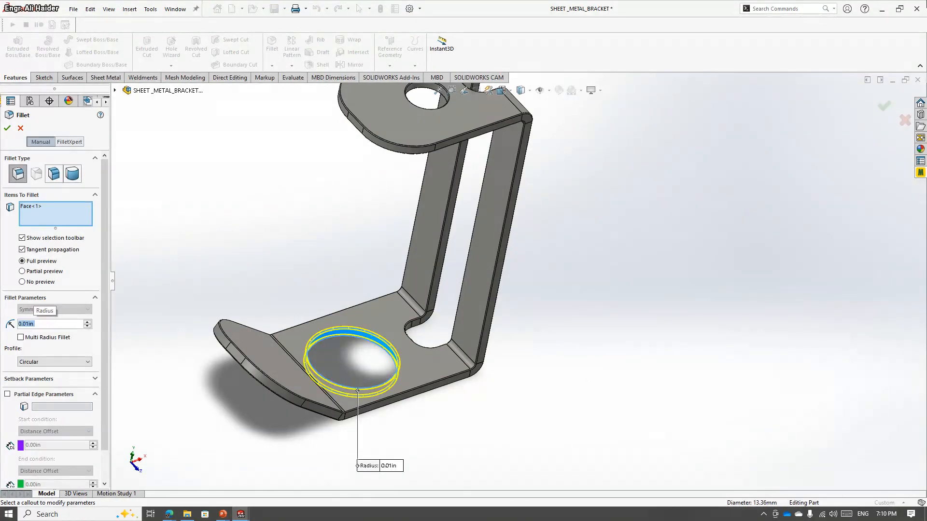
left_click(7, 128)
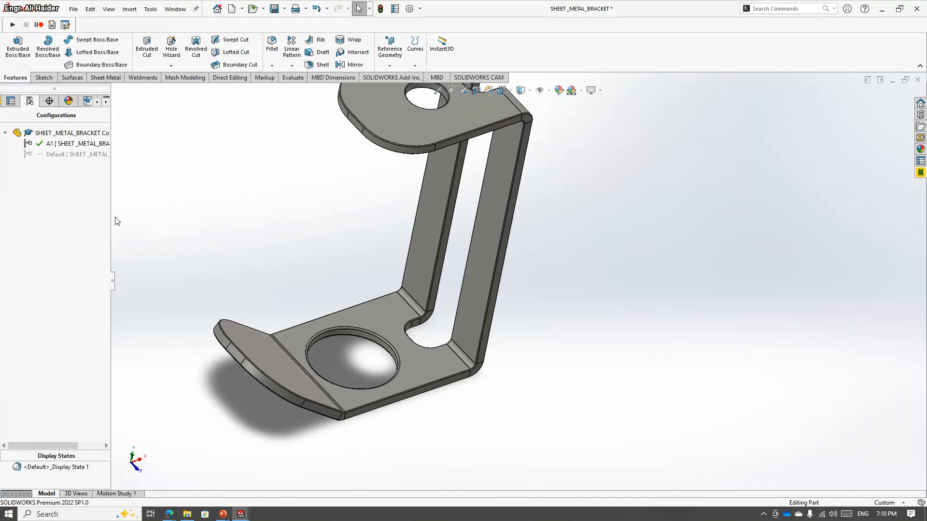
- Save and close the sheet metal bracket, and open the HANDLE_TOP part from the assembly
left_click(49, 144)
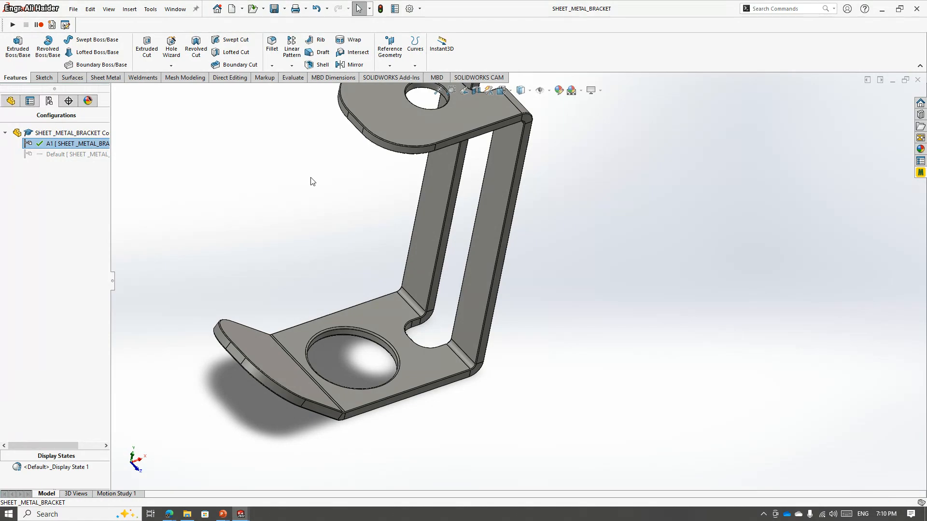
key("ctrl+w")
scroll(607, 426, "up", 2)
scroll(561, 436, "down", 2)
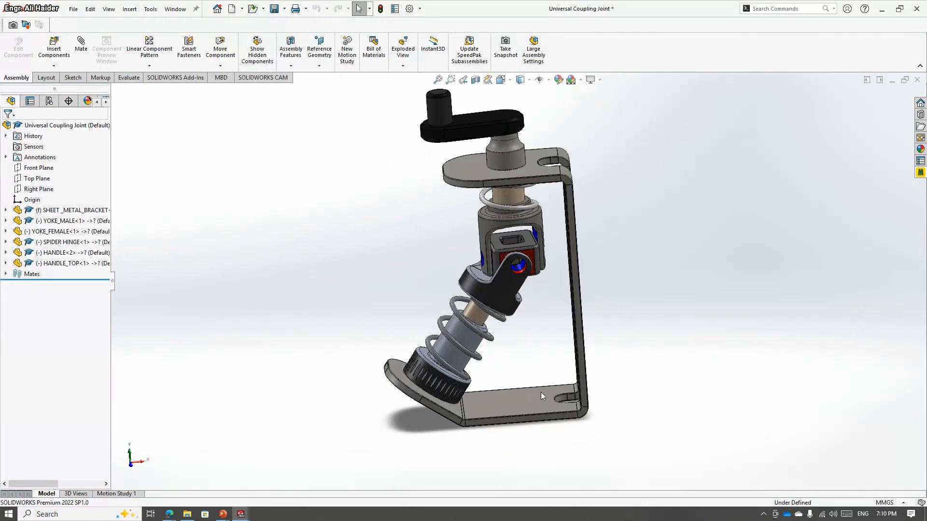
left_click(478, 131)
left_click(495, 76)
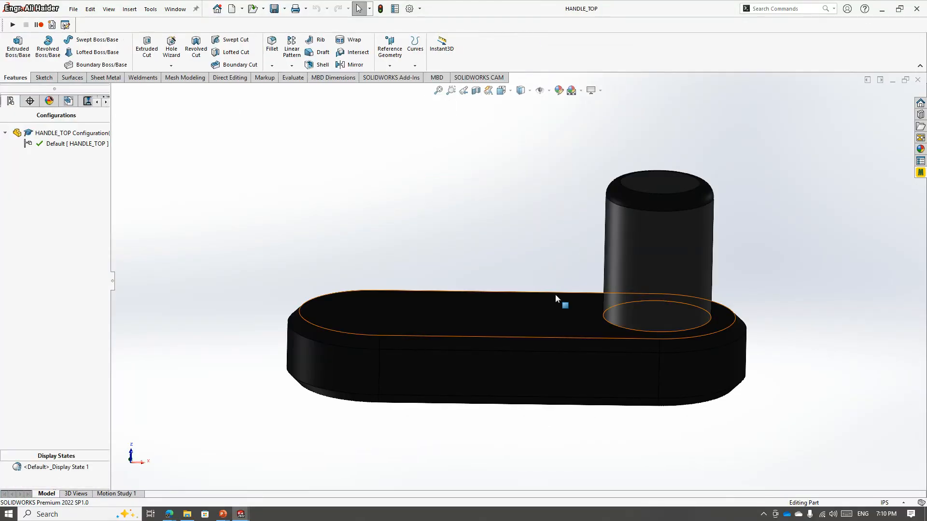
- Add a configuration named A1 to the HANDLE_TOP part
right_click(53, 132)
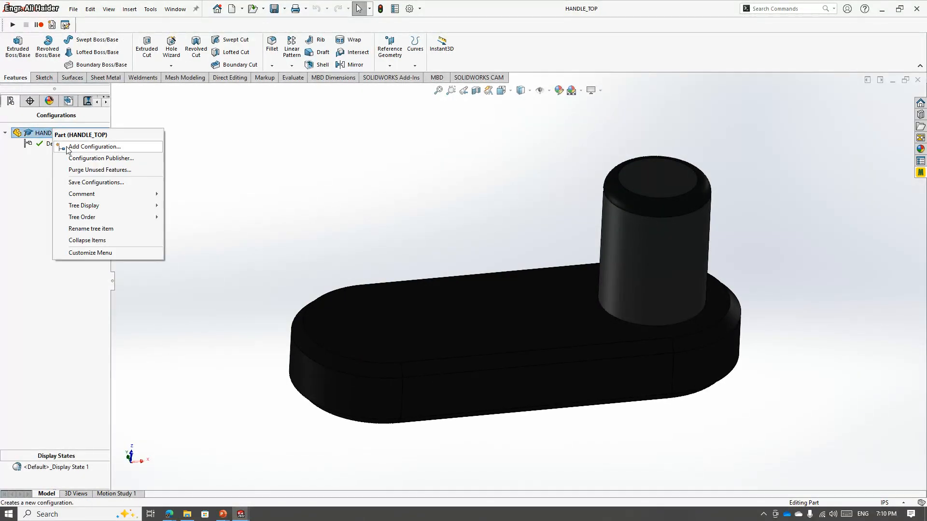
left_click(67, 145)
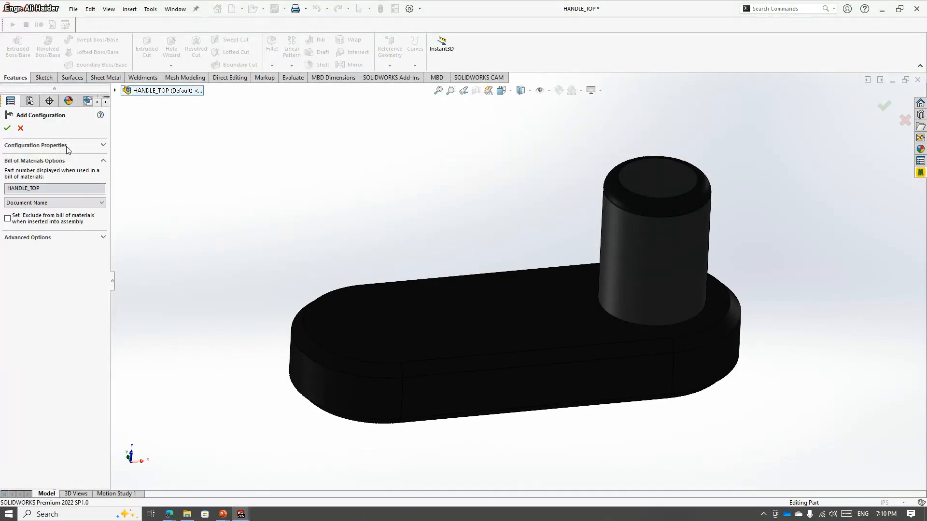
left_click(17, 145)
left_click(26, 167)
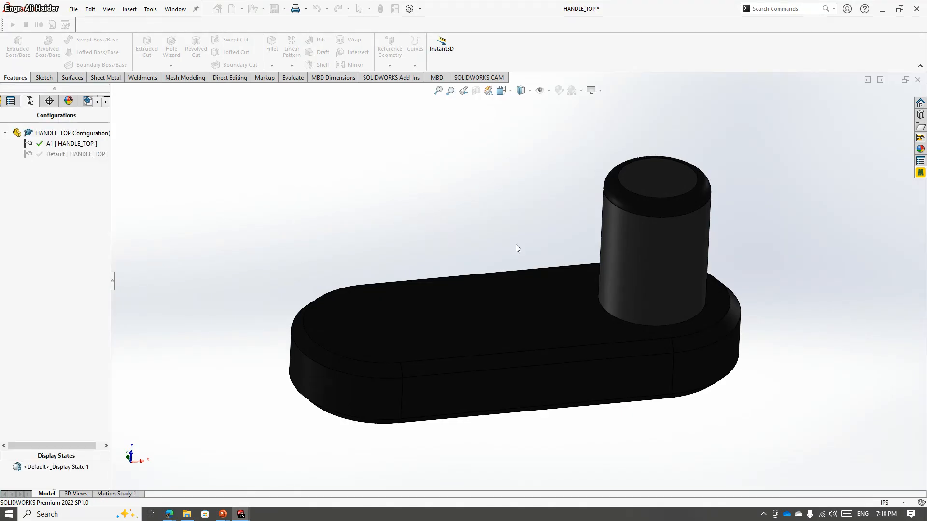
- Set the blind extrusion depth of the upright pin (Boss-Extrude2) to 0.5 in
left_click(5, 102)
left_click(621, 232)
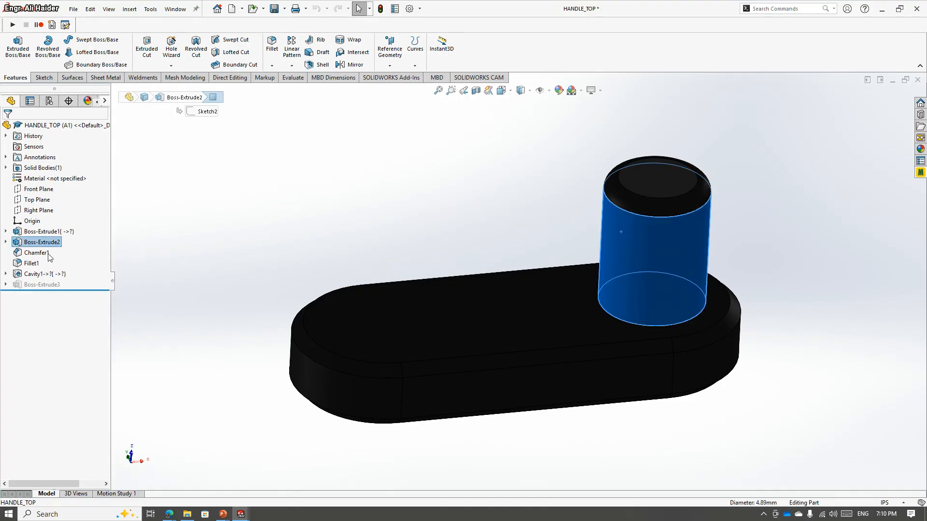
left_click(18, 243)
left_click(23, 220)
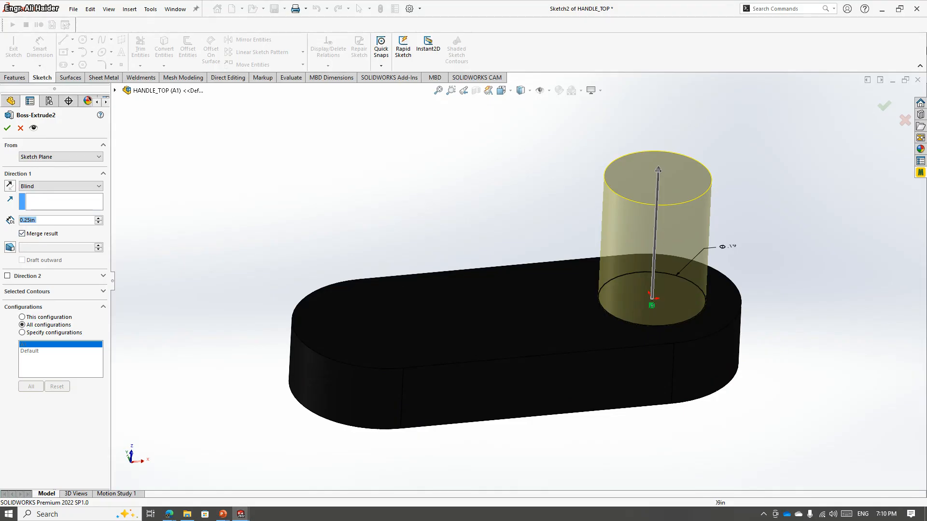
type("0.")
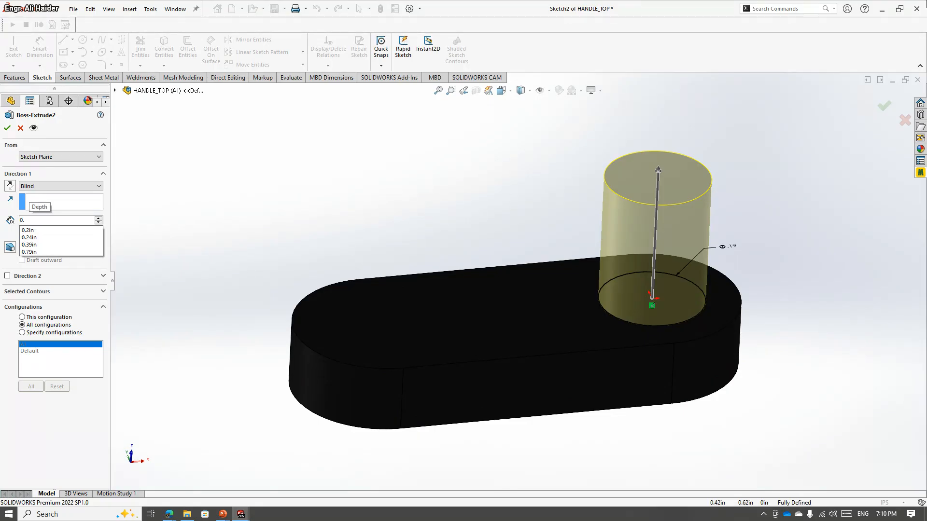
type("35")
key("Return")
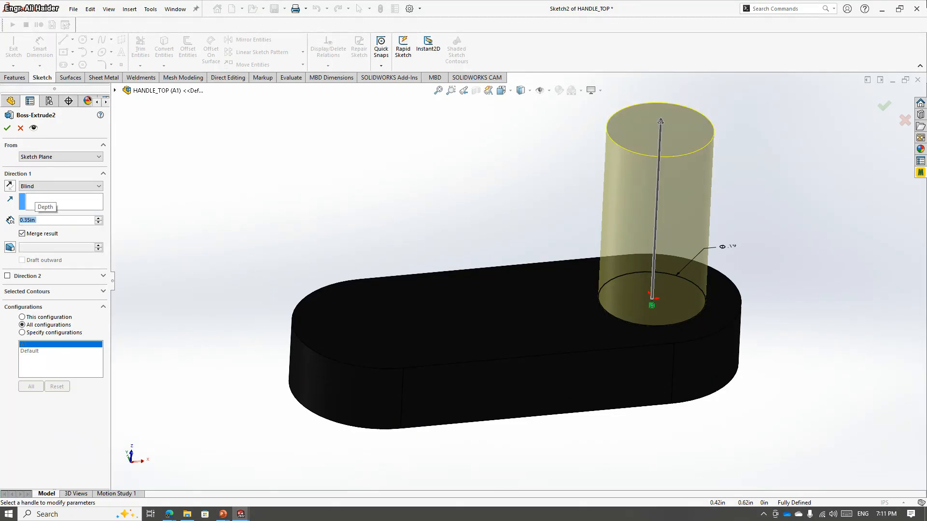
type("0.5")
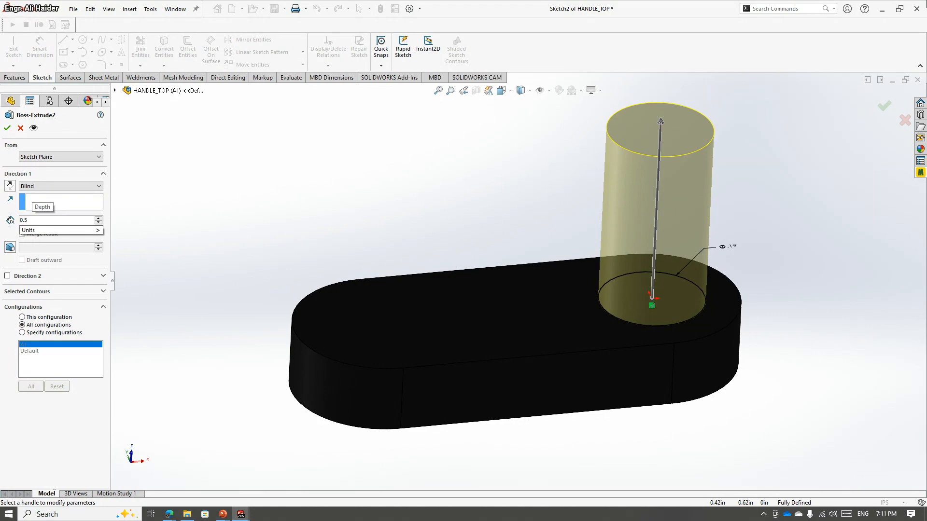
key("Return")
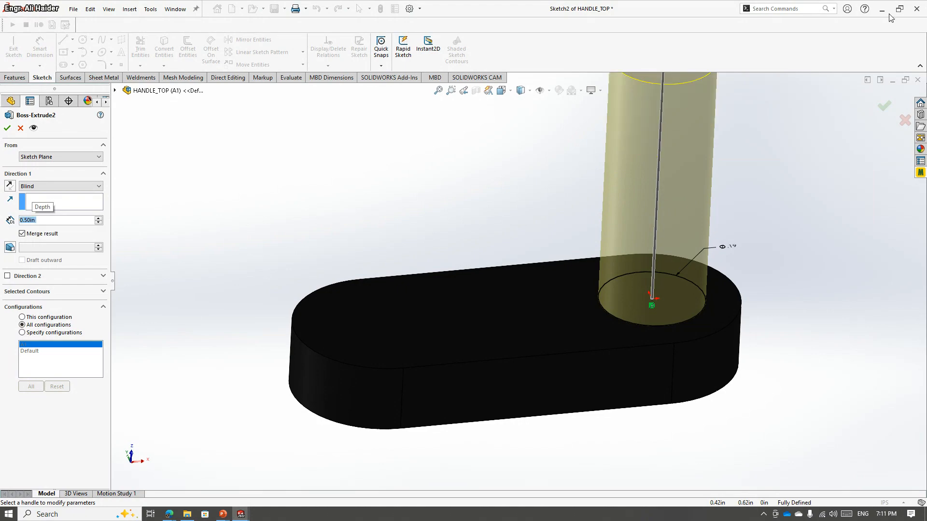
left_click(10, 128)
scroll(760, 230, "up", 3)
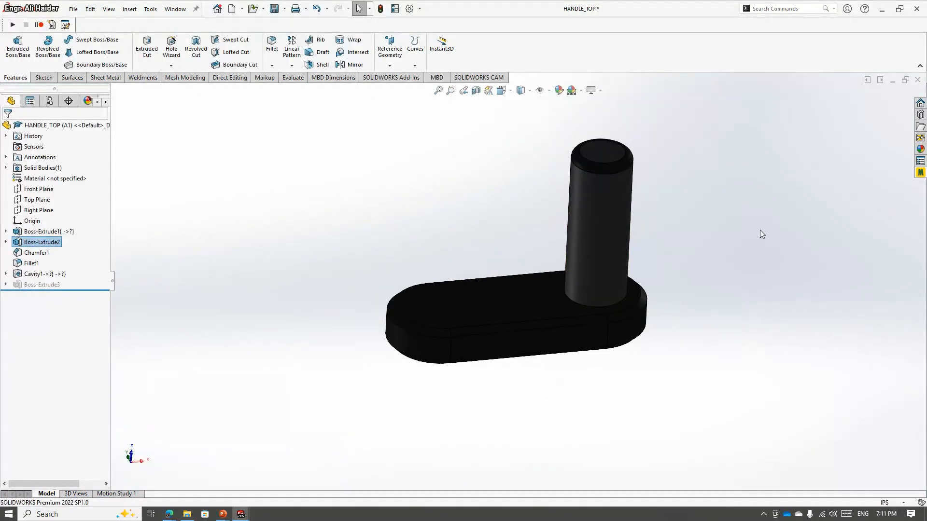
middle_click_drag(760, 230, 445, 269)
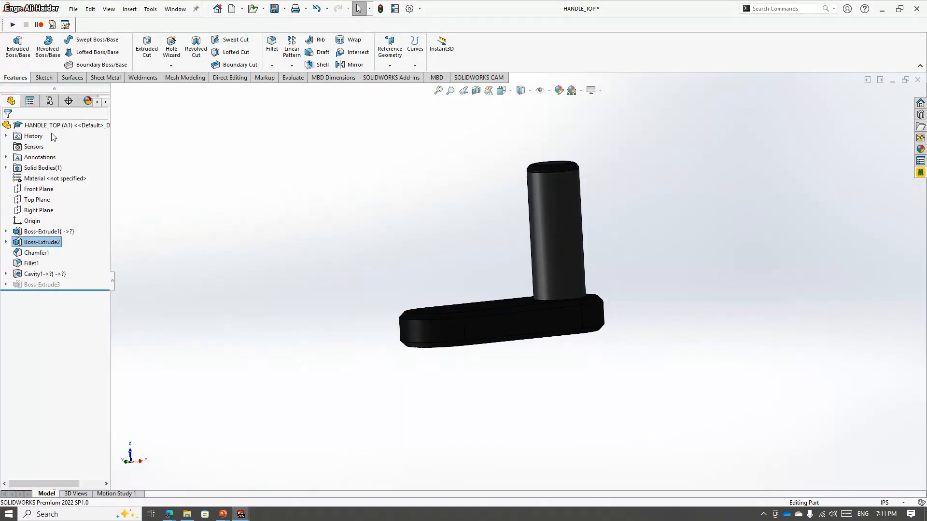
left_click(18, 242)
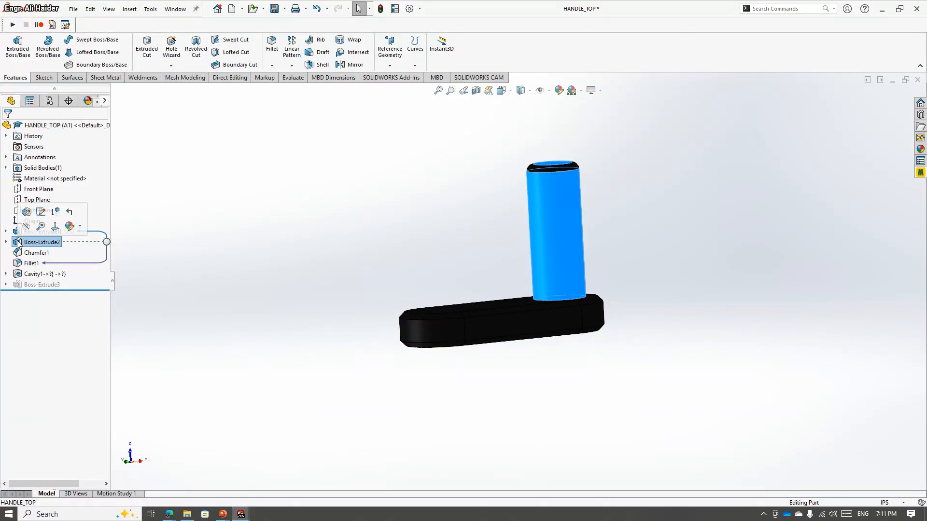
left_click(25, 209)
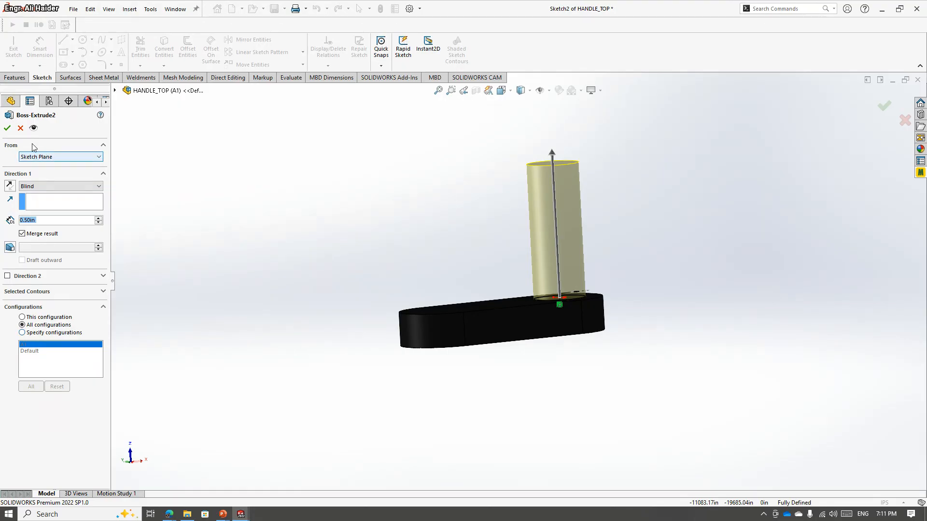
left_click(20, 128)
left_click(49, 100)
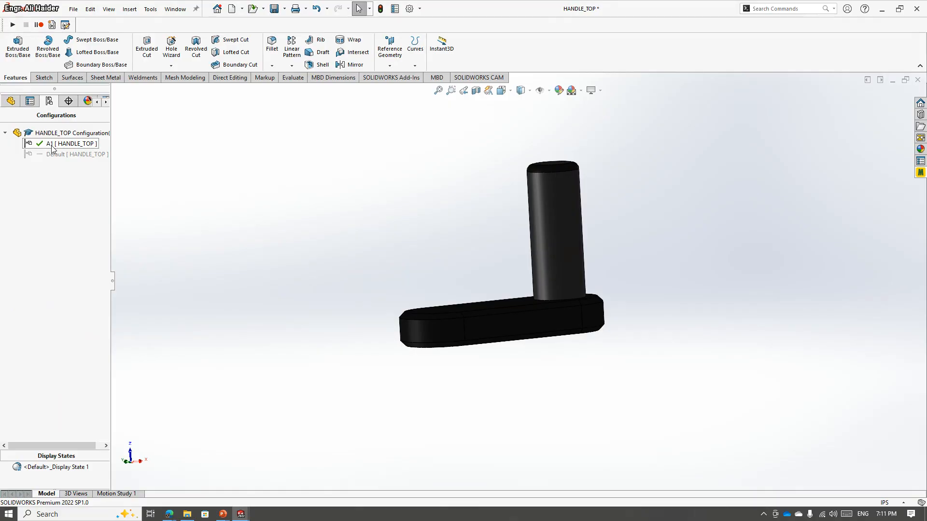
- Edit the pin's extrusion so that it applies to this configuration only
left_click(10, 101)
left_click(19, 243)
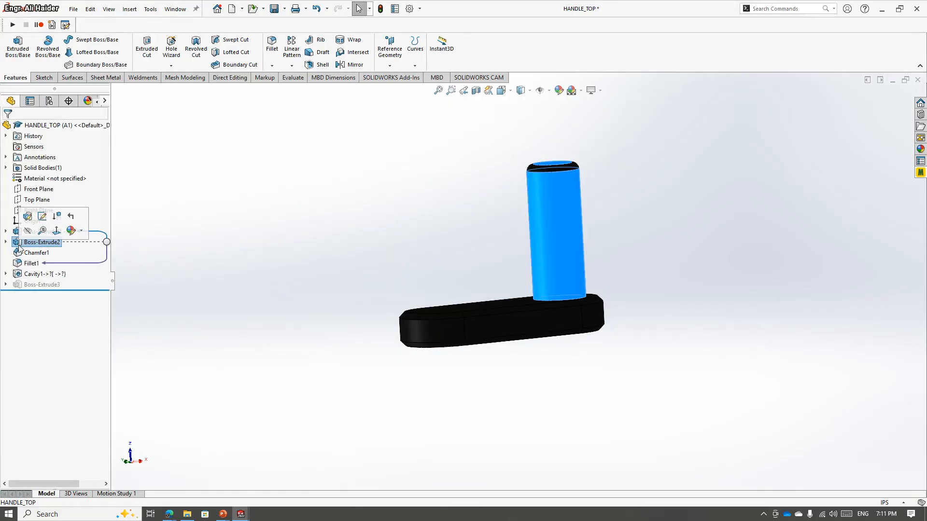
left_click(27, 217)
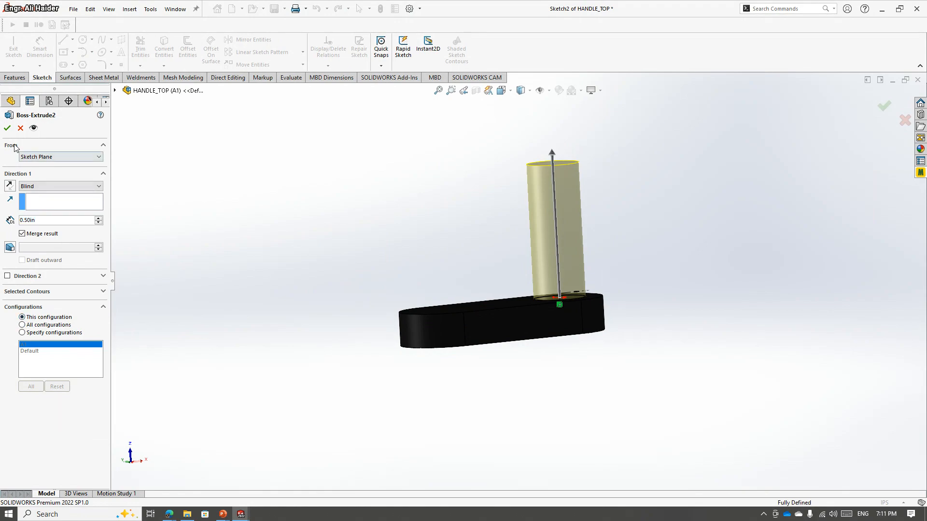
left_click(7, 129)
- Save the HANDLE_TOP part and return to the Universal Coupling Joint assembly
middle_click_drag(631, 231, 739, 277)
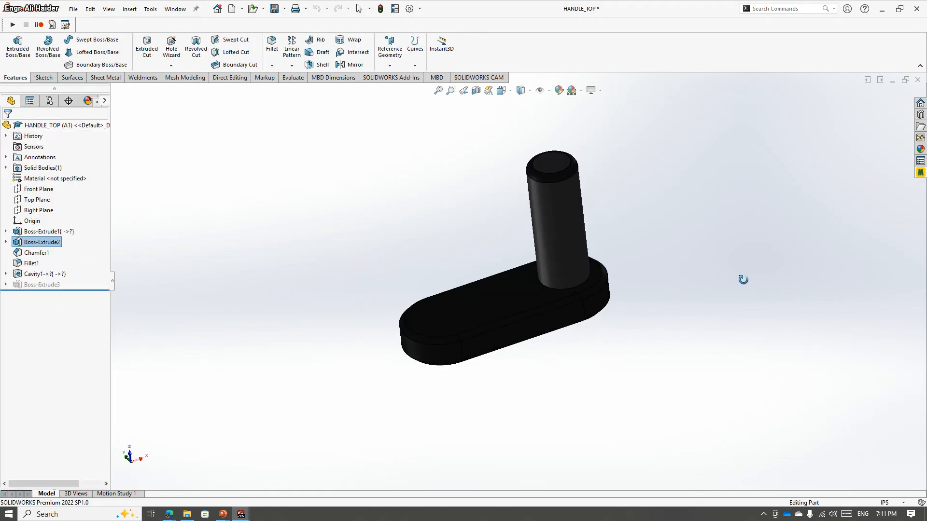
left_click(427, 242)
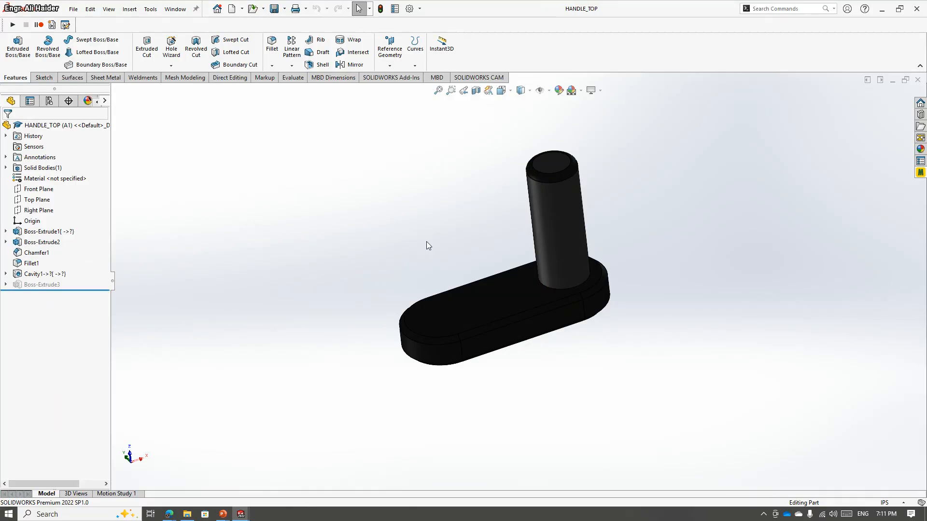
key("ctrl+Tab")
key("Return")
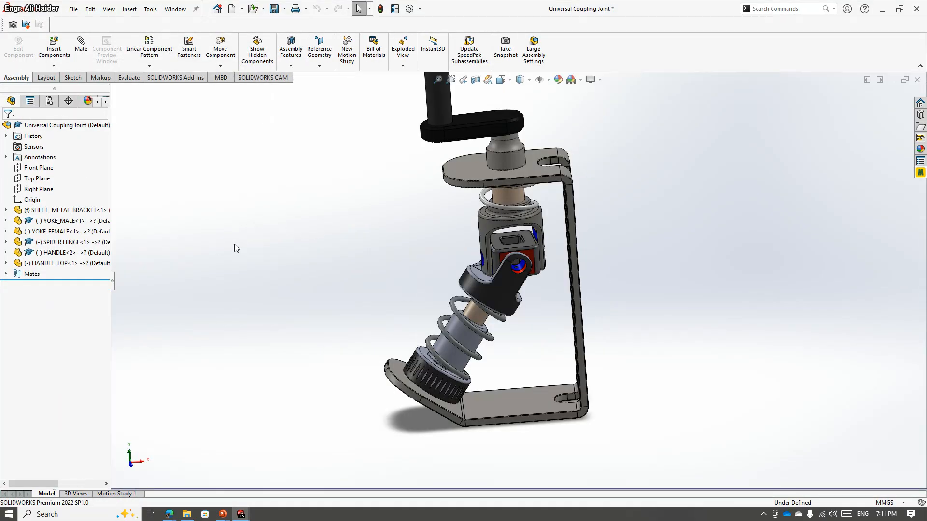
- Add a configuration named A1 to the Universal Coupling Joint assembly
middle_click_drag(475, 241, 626, 174)
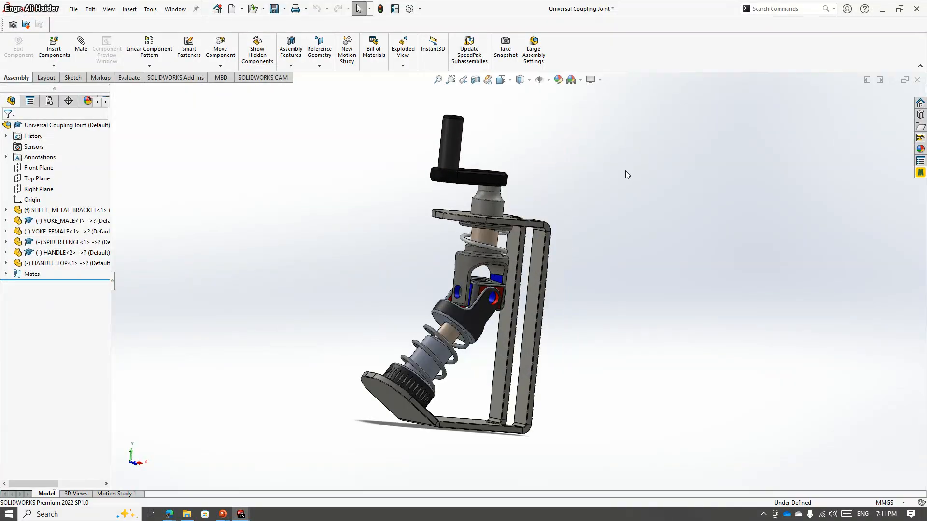
left_click(54, 101)
left_click(55, 133)
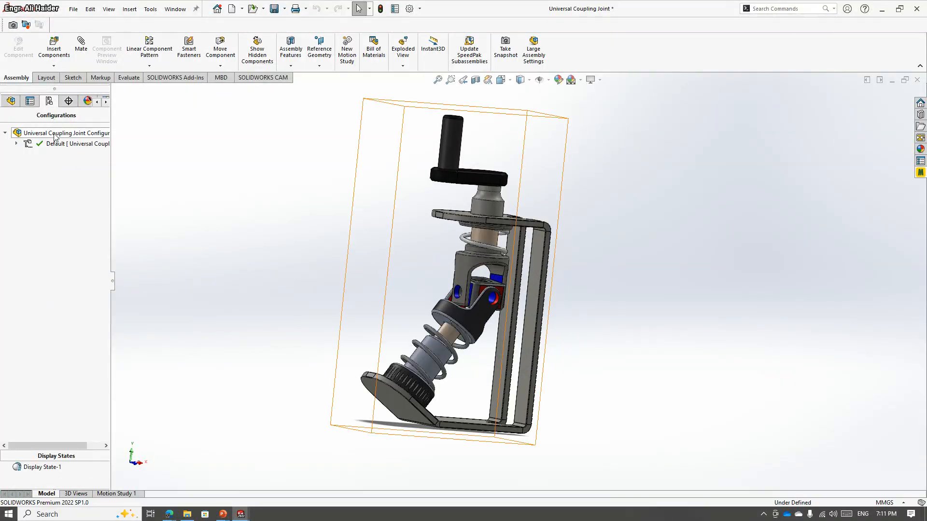
right_click(55, 134)
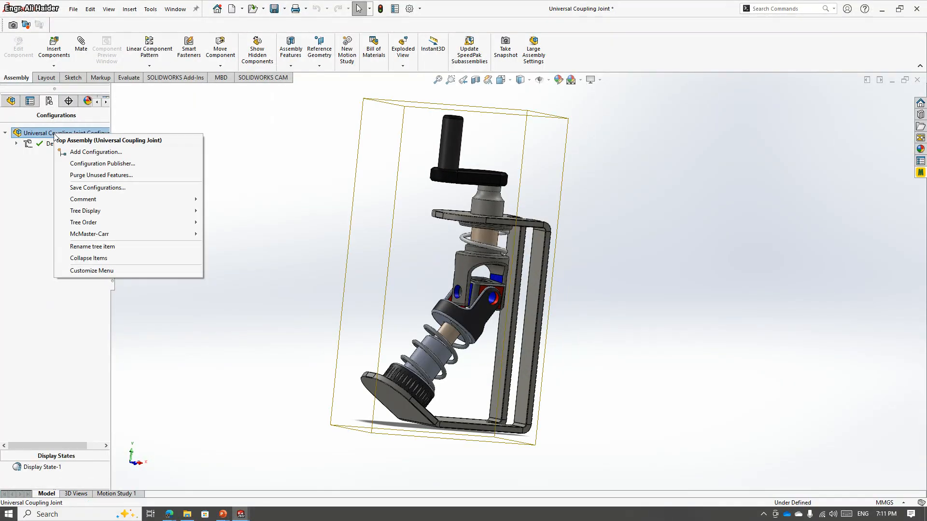
left_click(90, 155)
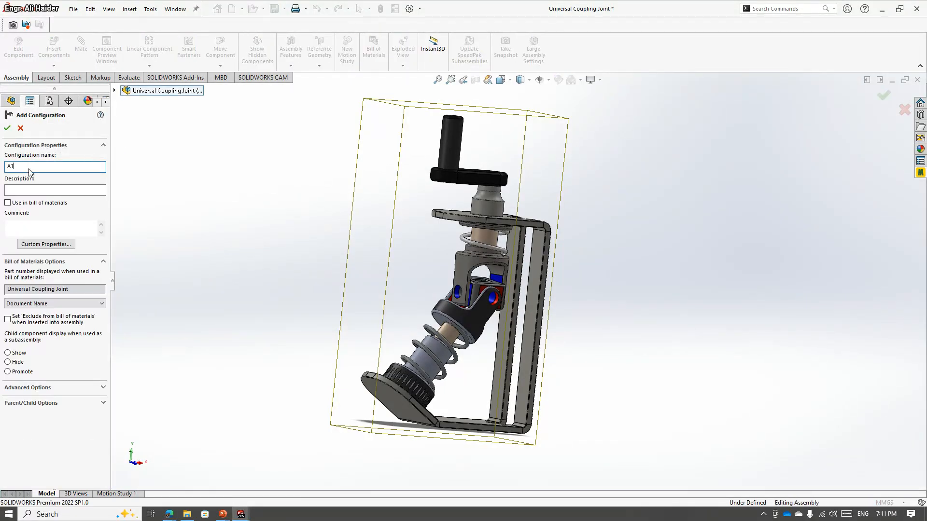
key("Return")
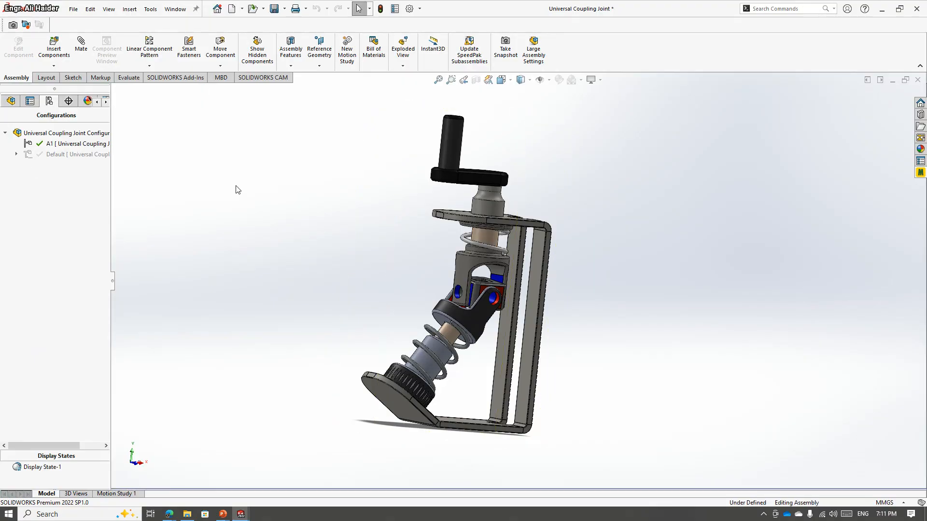
- Switch the HANDLE_TOP component in the assembly to its A1 configuration
mouse_move(309, 232)
middle_mouse_down()
mouse_move(333, 234)
mouse_move(309, 216)
mouse_move(338, 202)
middle_mouse_up()
left_click(424, 150)
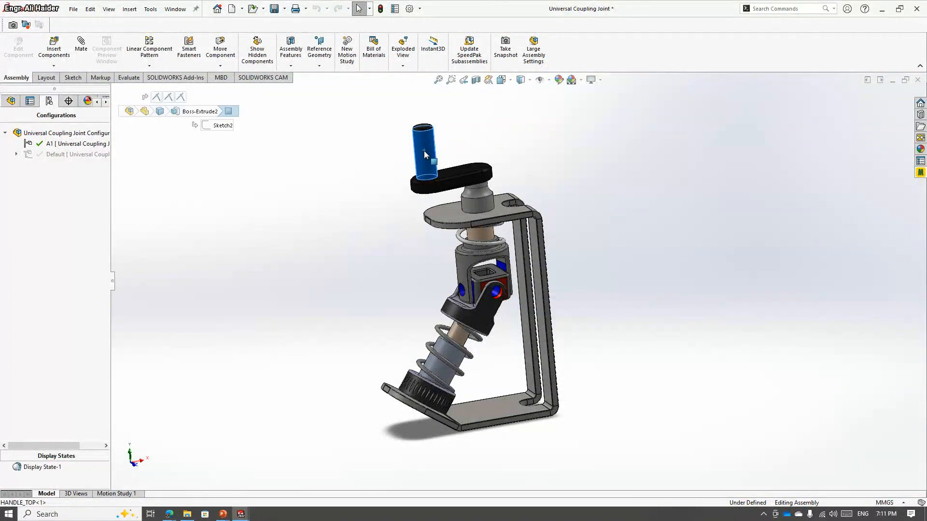
left_click(449, 59)
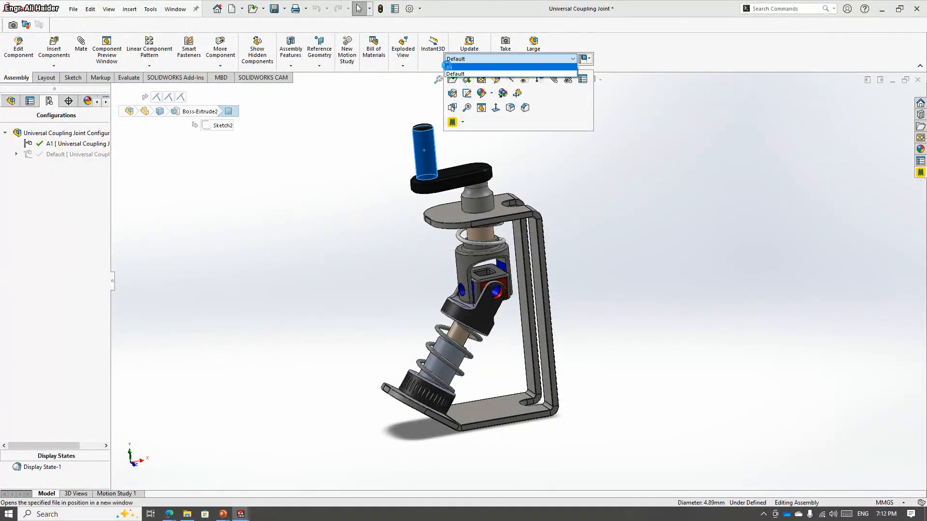
left_click(449, 67)
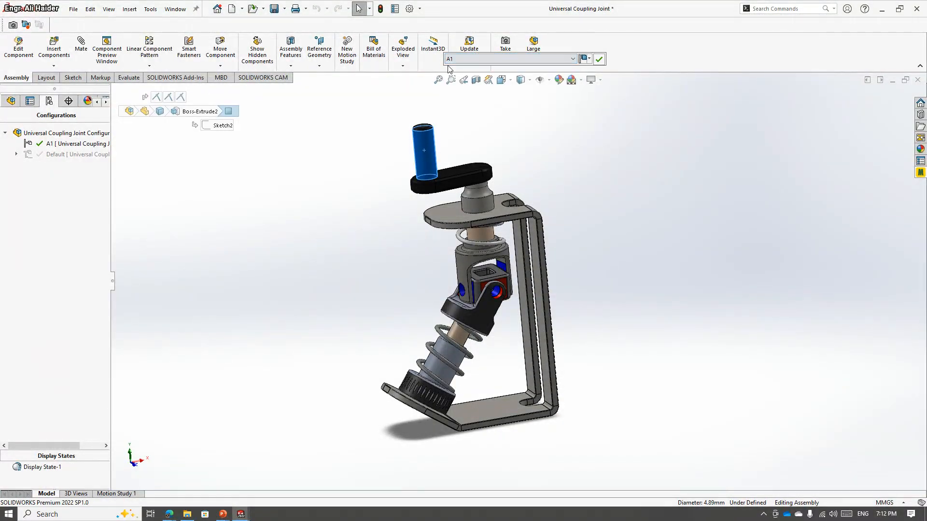
left_click(599, 59)
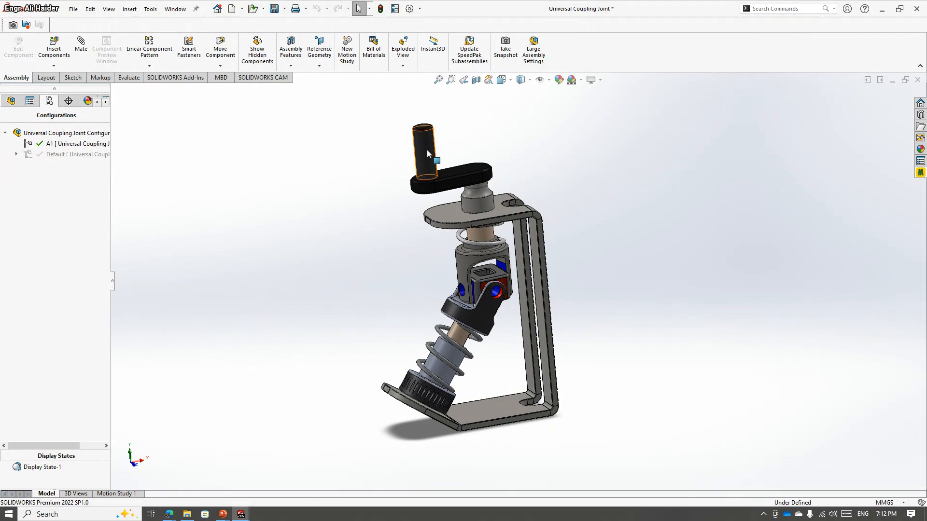
- Open the HANDLE_TOP part from the assembly and apply its pin extrusion to all configurations
left_click(459, 179)
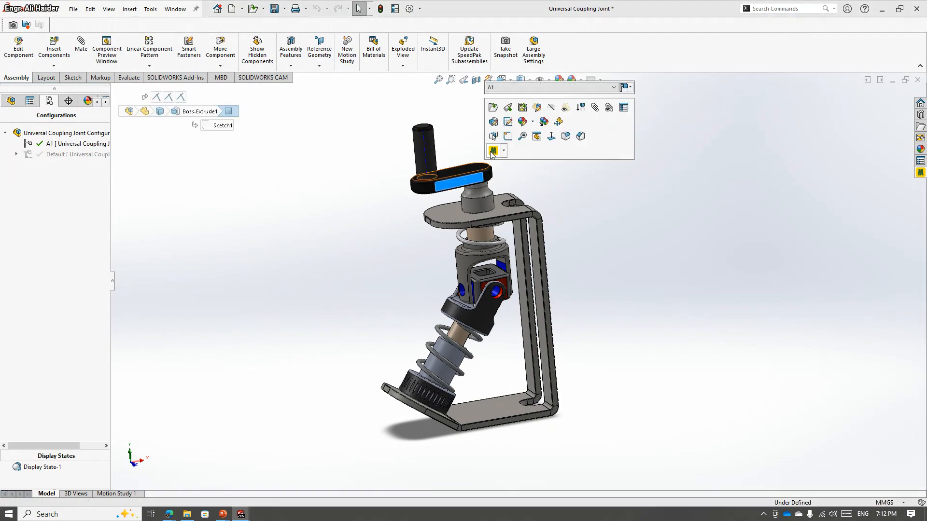
left_click(492, 151)
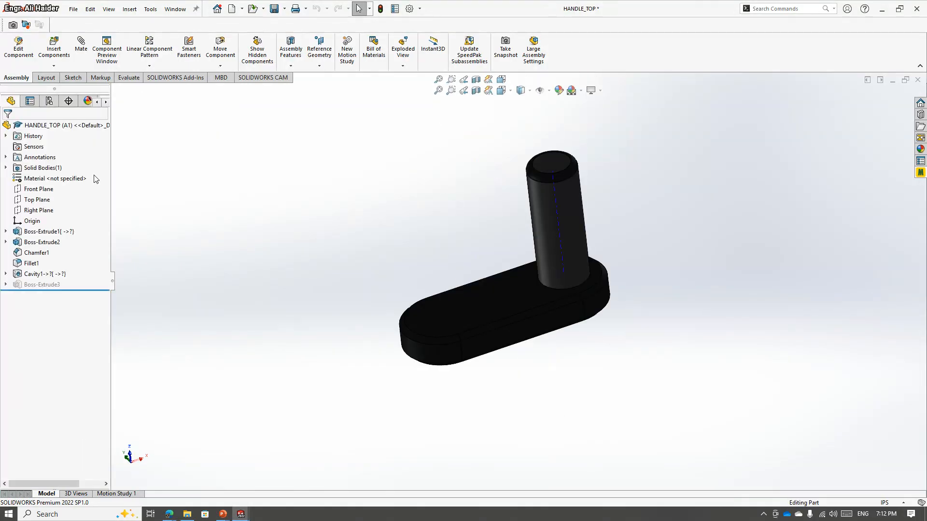
left_click(49, 100)
left_click(21, 102)
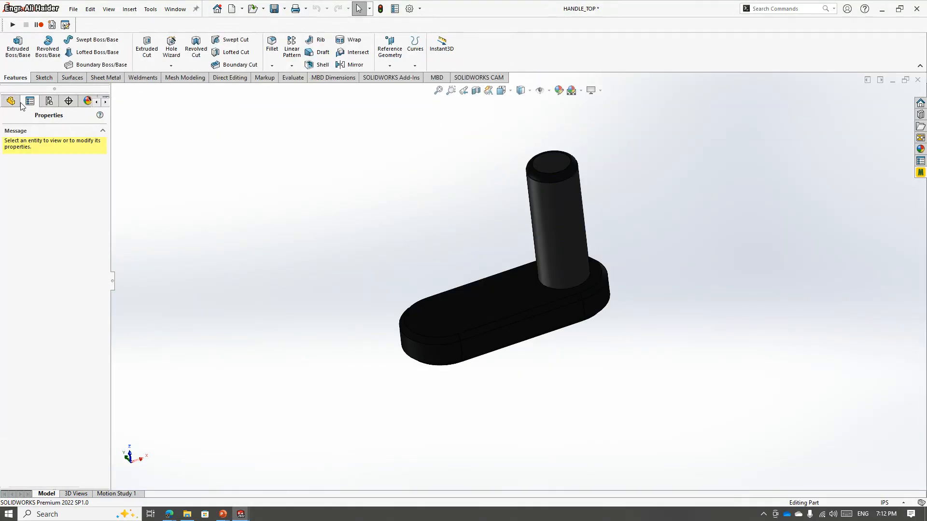
left_click(11, 100)
left_click(42, 242)
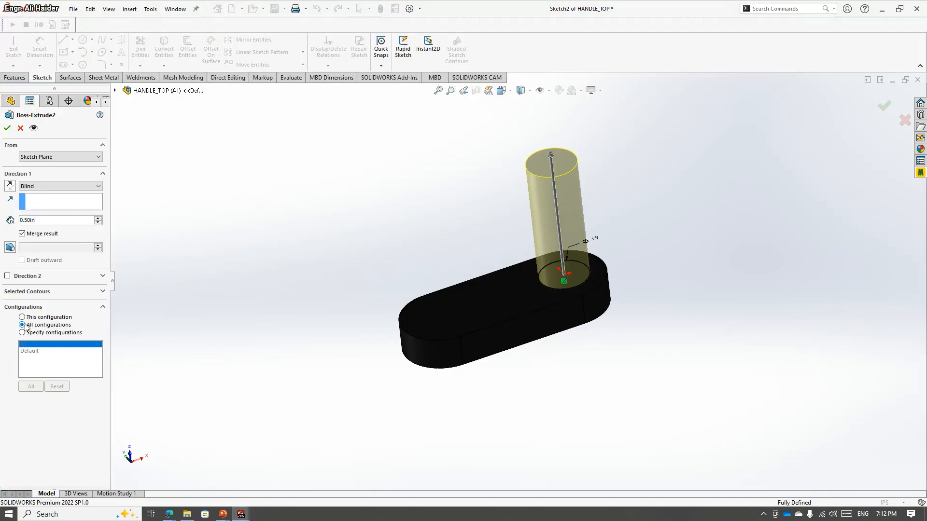
left_click(7, 128)
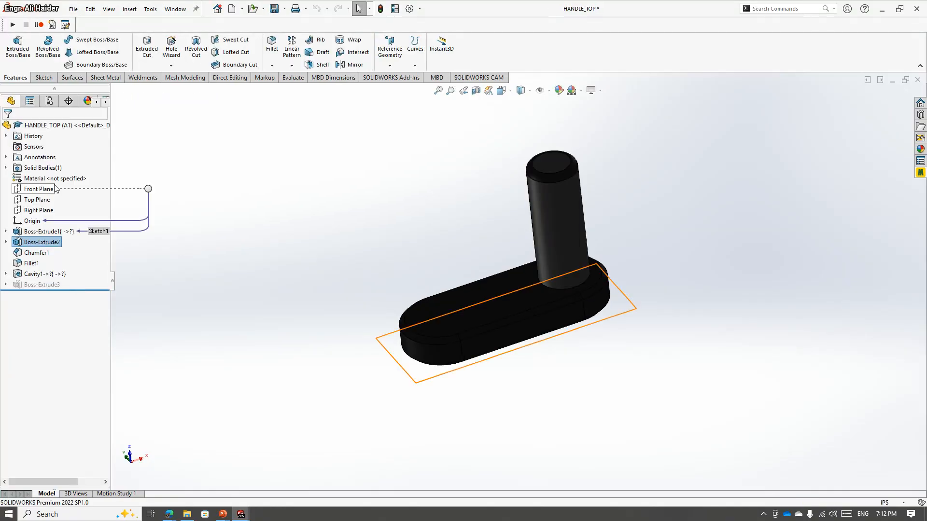
- Activate the Default configuration of HANDLE_TOP and apply its pin extrusion to this configuration only
left_click(50, 101)
double_click(55, 154)
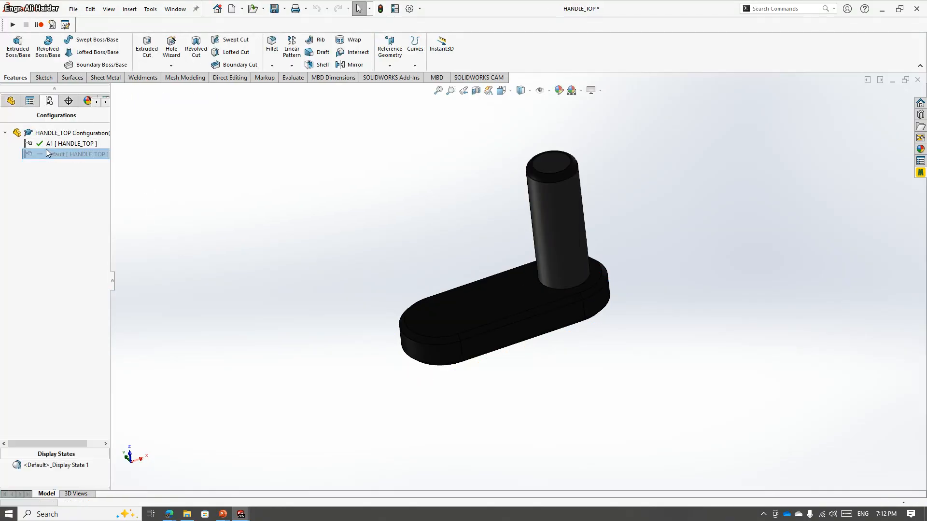
left_click(11, 100)
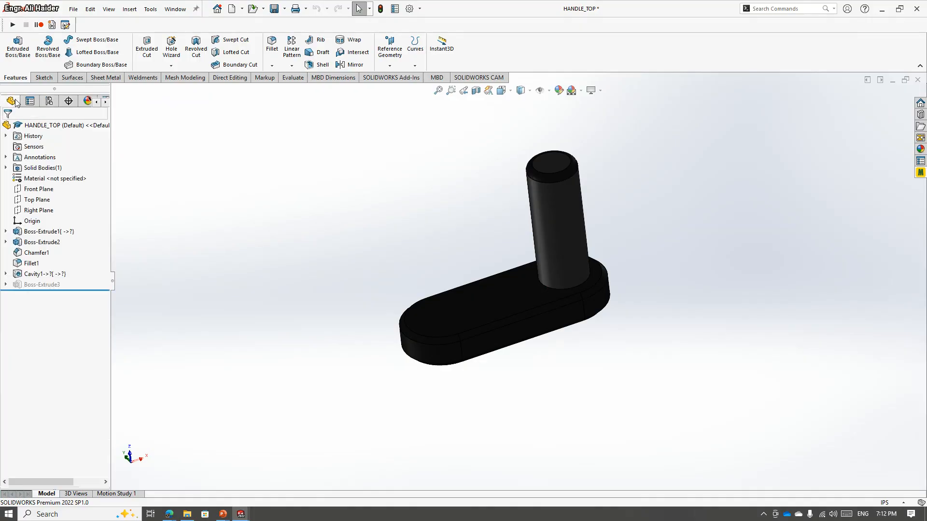
left_click(30, 243)
left_click(33, 215)
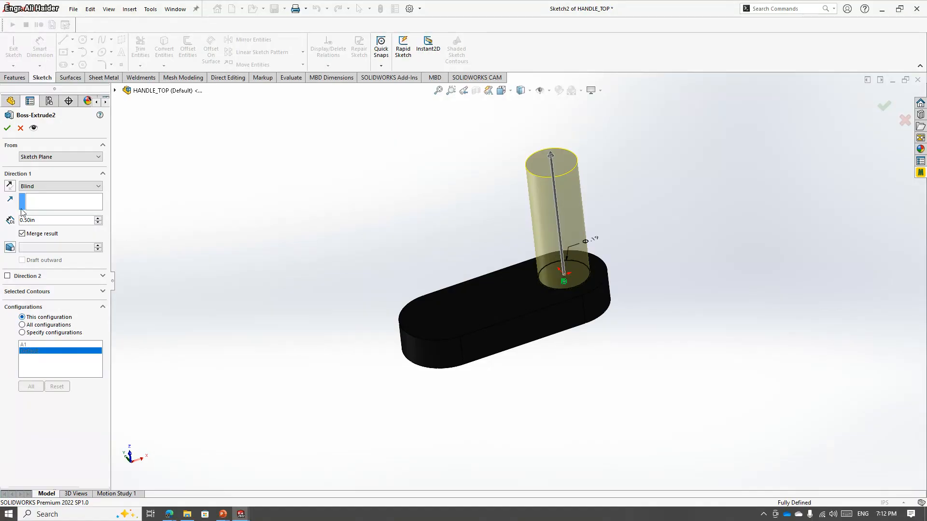
left_click(7, 128)
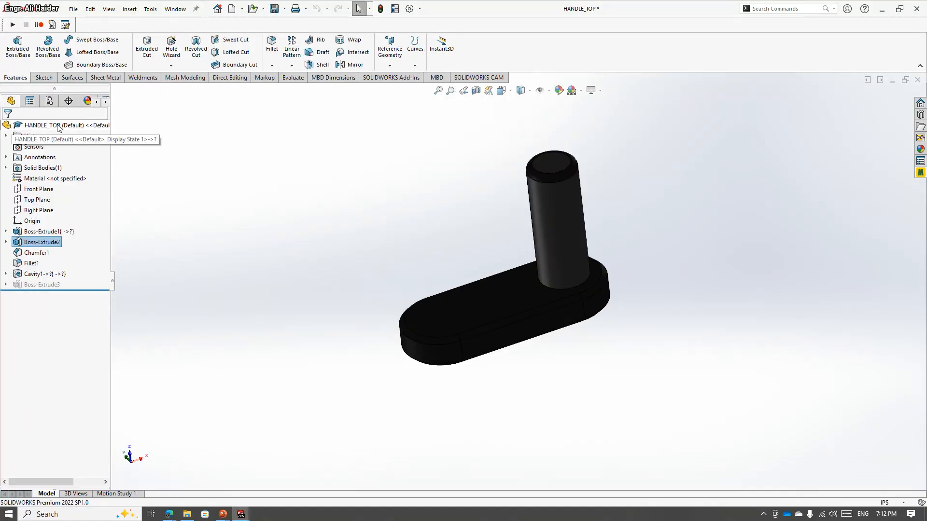
left_click(49, 101)
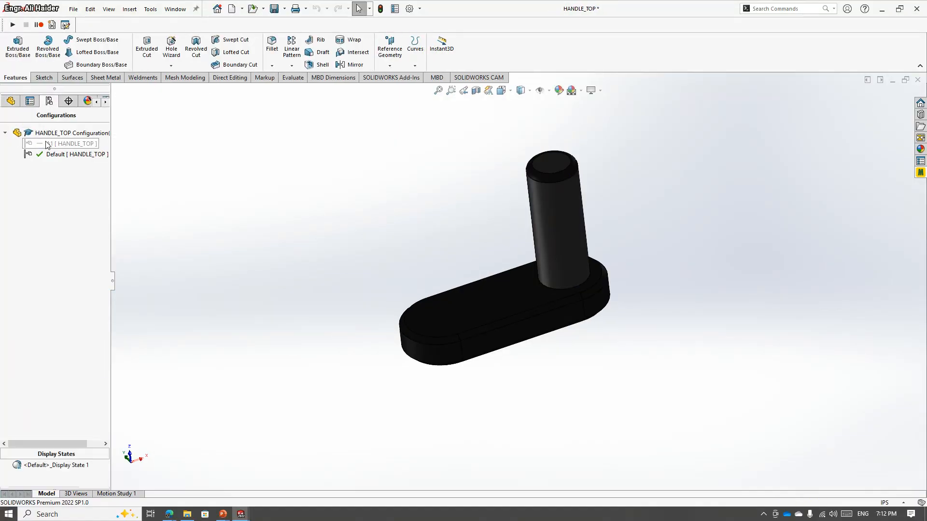
- Set the depth of the HANDLE_TOP pin extrusion, Boss-Extrude2, to 0.25 in for the Default configuration only
left_click(10, 100)
left_click(17, 243)
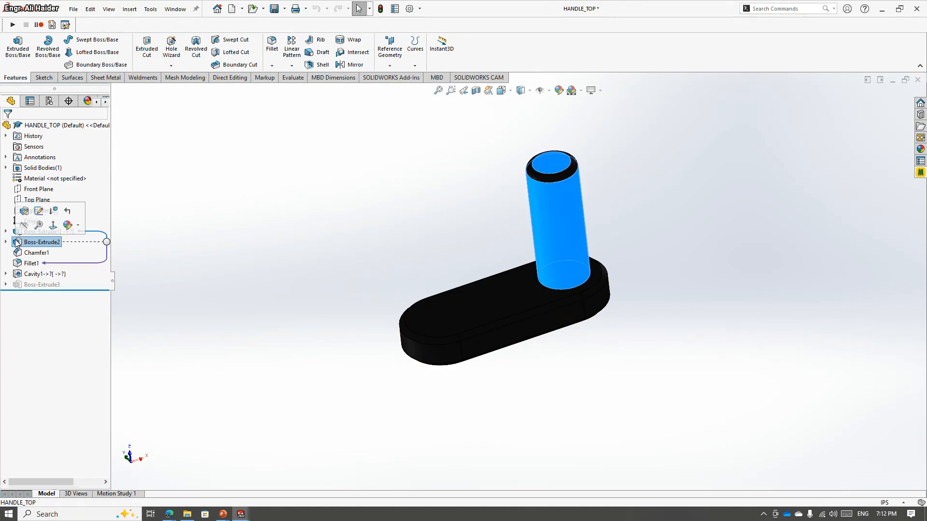
left_click(38, 211)
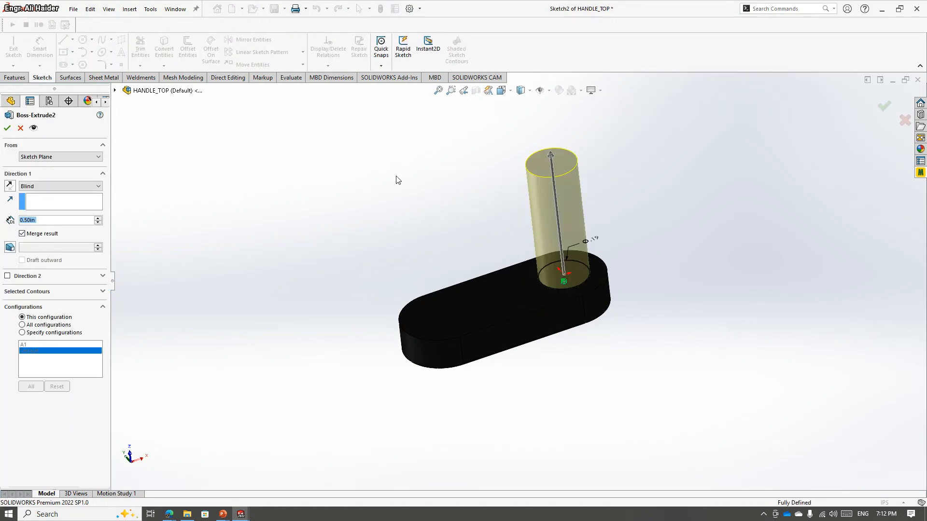
type("0.25")
key("Return")
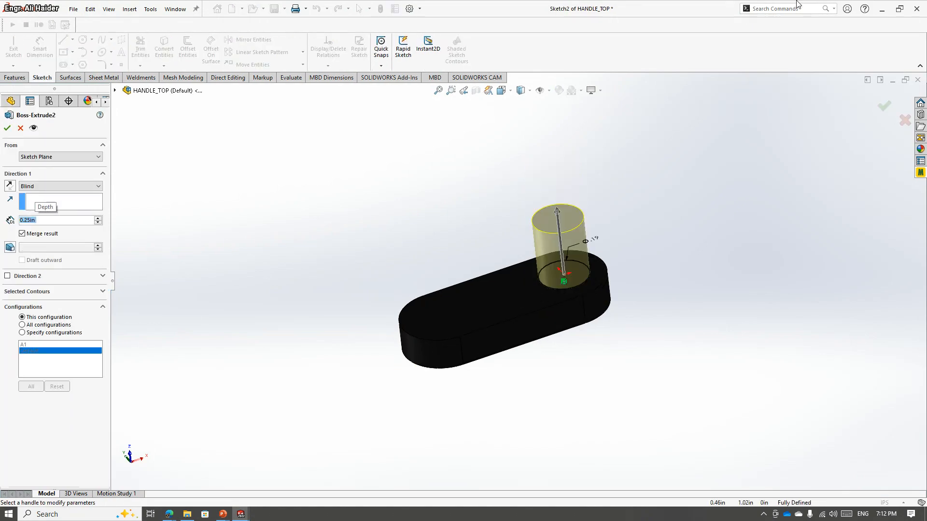
left_click(7, 128)
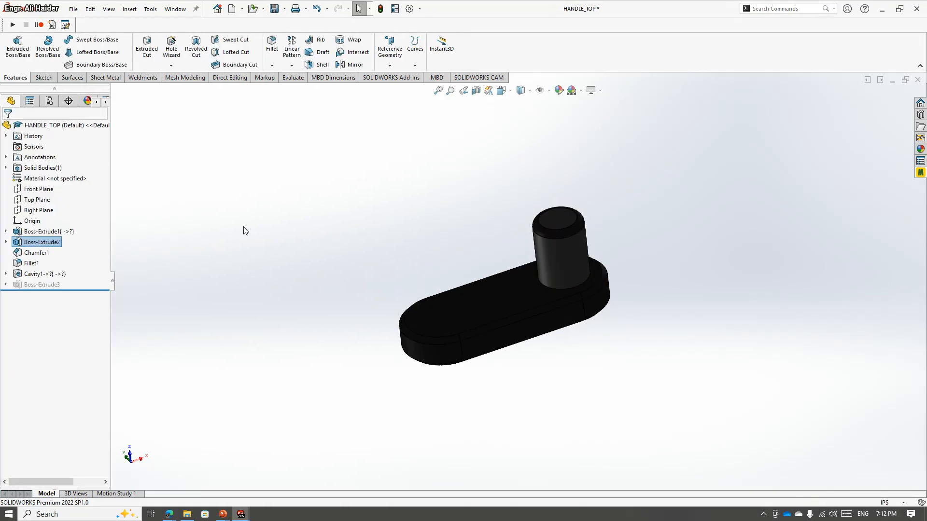
- Activate the A1 configuration of HANDLE_TOP, check its pin extrusion, and save the part before returning to the assembly
left_click(49, 100)
double_click(38, 144)
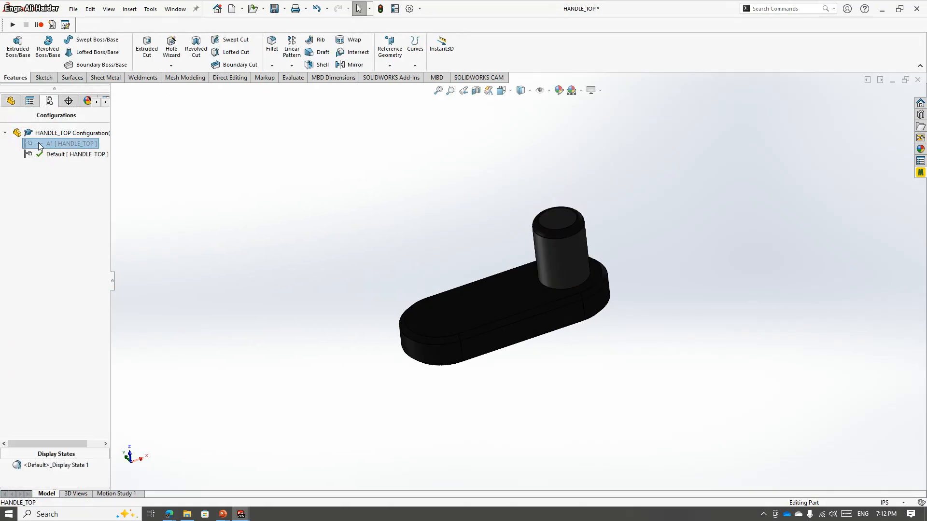
left_click(11, 100)
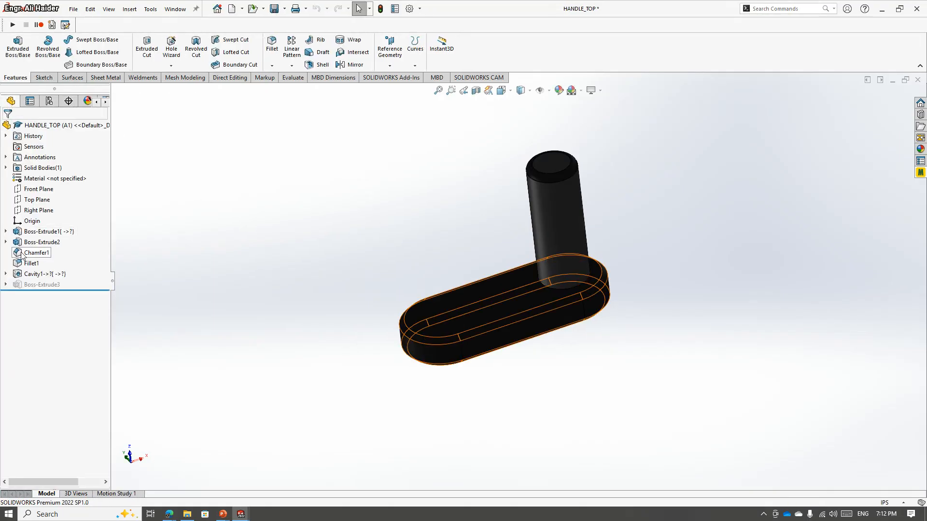
left_click(36, 242)
left_click(27, 215)
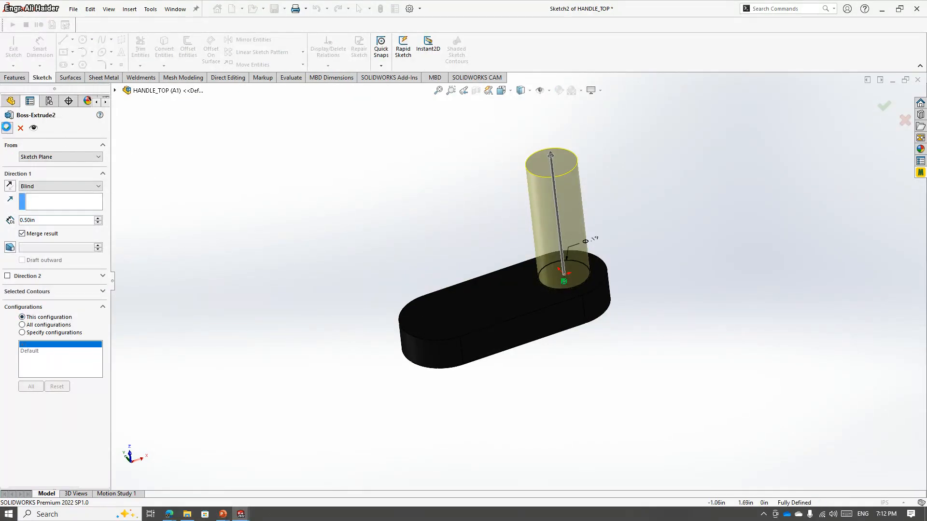
left_click(7, 128)
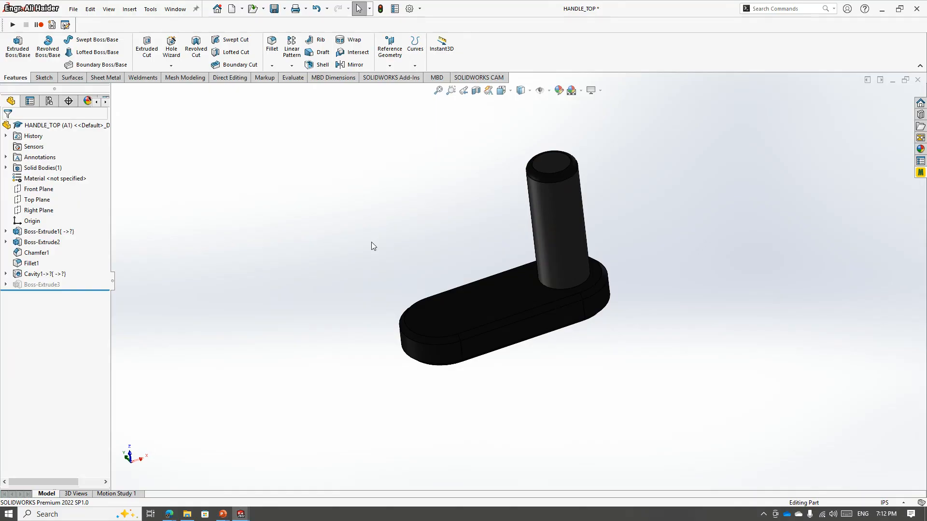
key("ctrl+s")
key("ctrl+Tab")
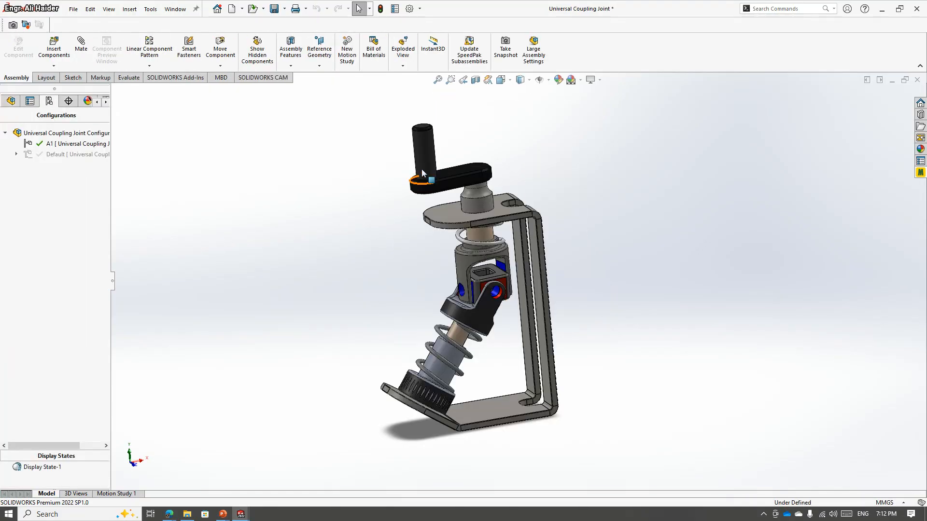
- Switch the HANDLE_TOP component to its Default configuration and back to A1 to compare the pin lengths
left_click(422, 171)
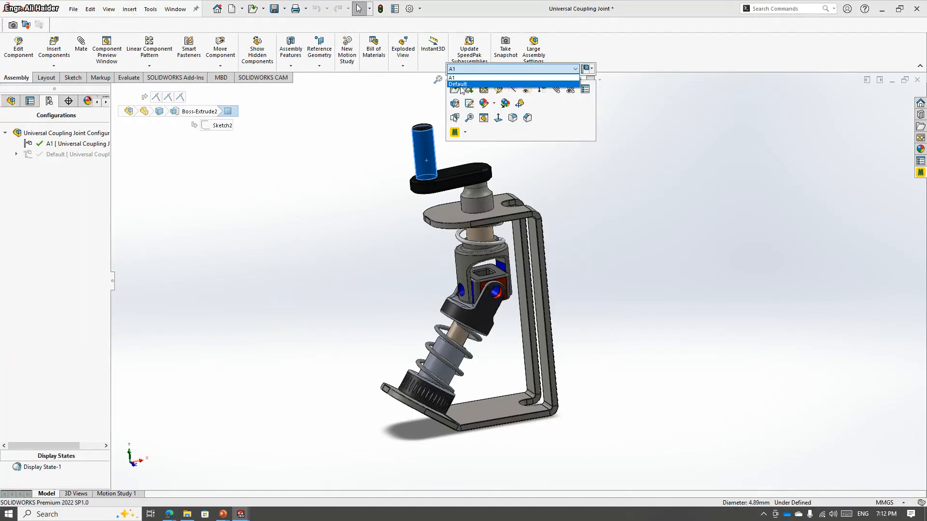
left_click(461, 86)
left_click(605, 71)
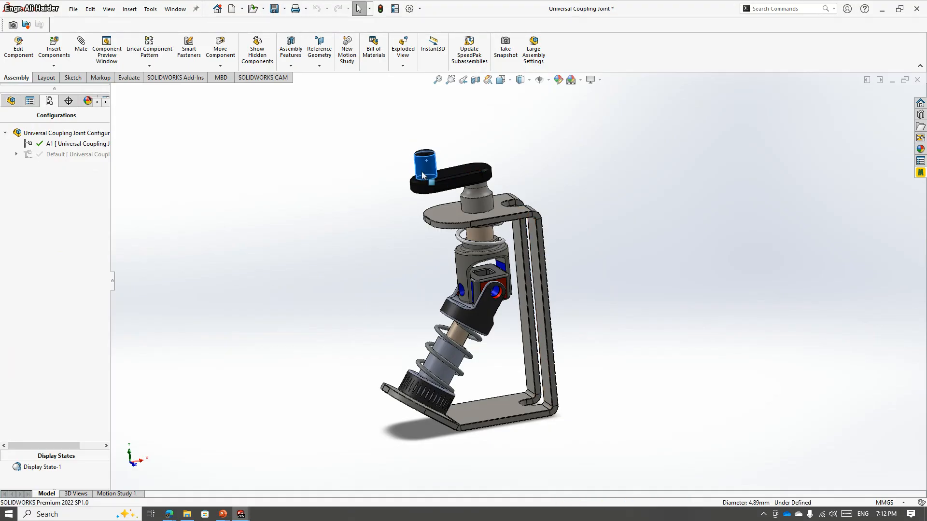
left_click(422, 172)
left_click(468, 80)
left_click(469, 88)
left_click(594, 79)
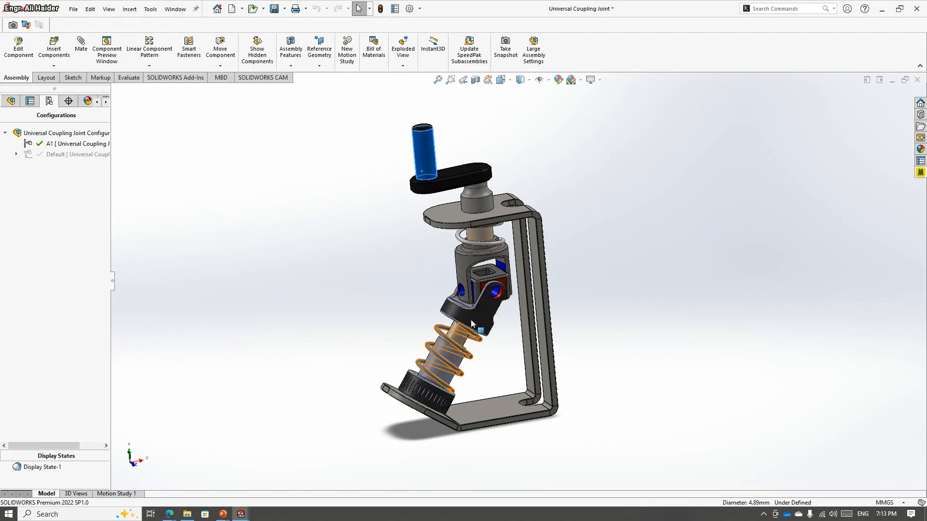
- Switch the bracket component in the assembly to its A1 configuration
left_click(444, 211)
left_click(479, 118)
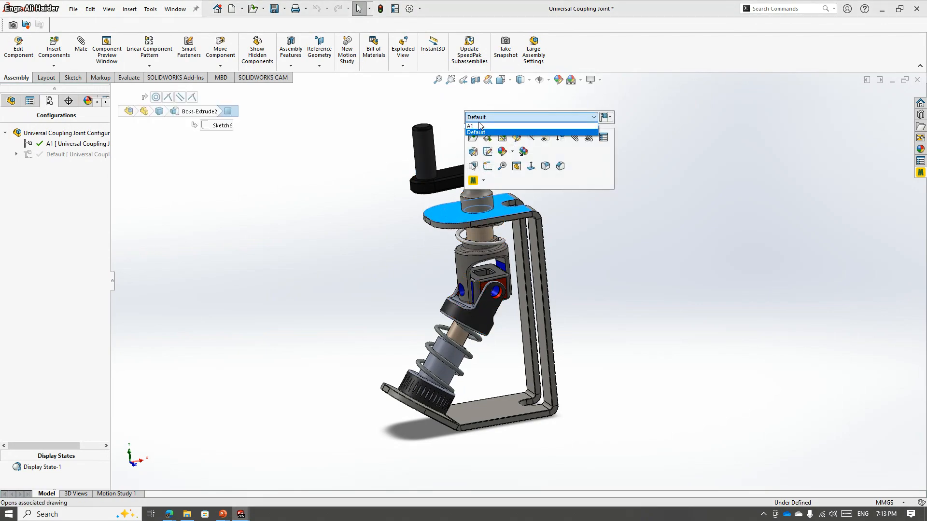
left_click(479, 126)
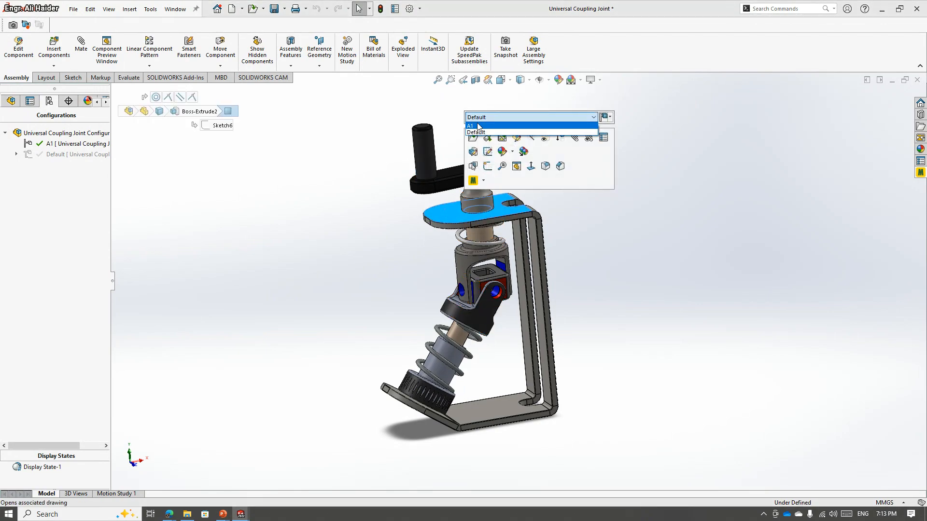
left_click(620, 118)
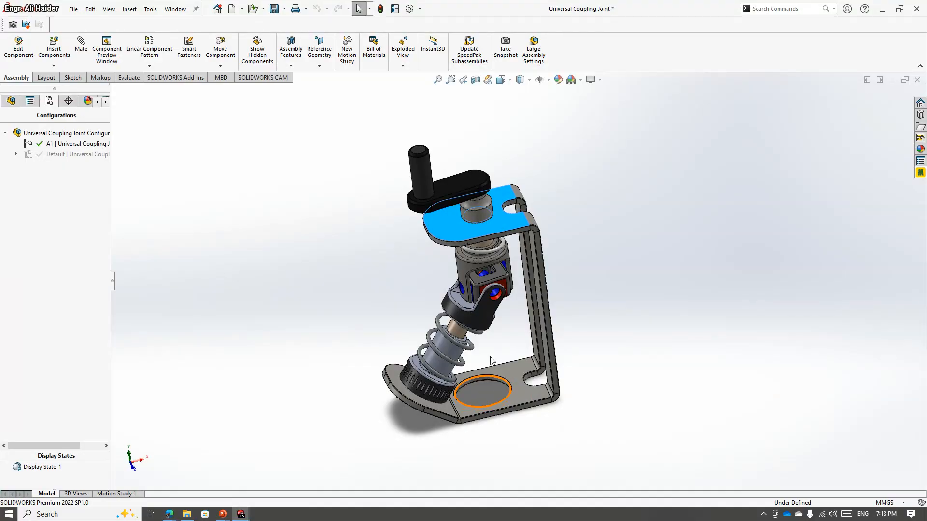
- Switch the lower black yoke component in the assembly to its A1 configuration
left_click(485, 313)
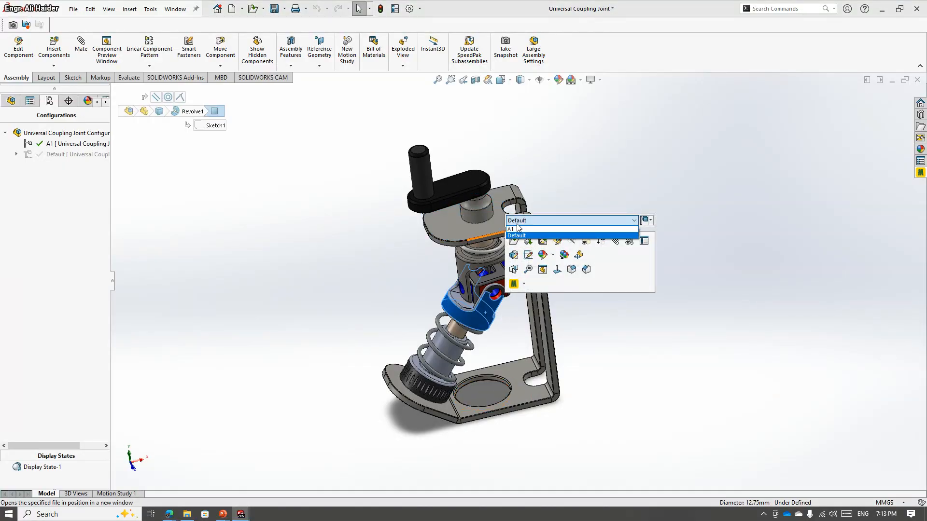
left_click(518, 228)
left_click(659, 225)
- Switch the component carrying the upper spring, just below the bracket's top plate, to its A1 configuration
scroll(555, 231, "down", 5)
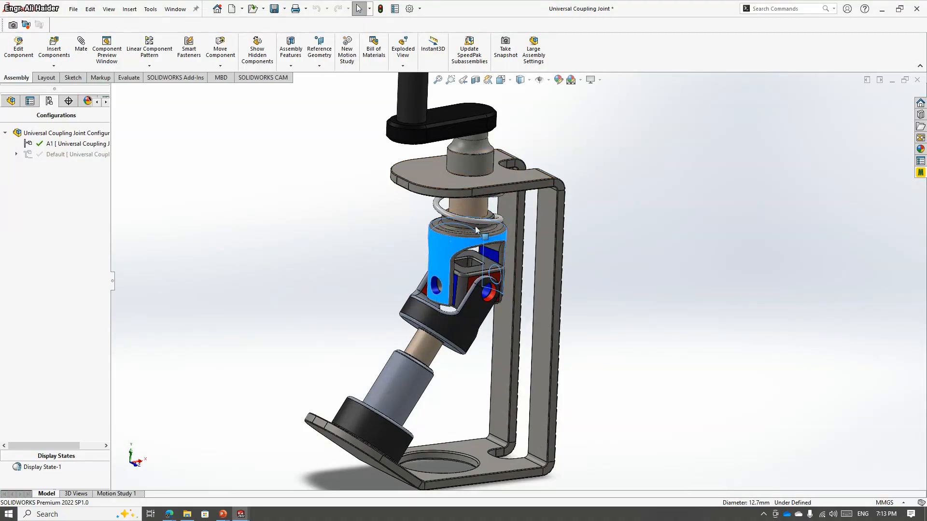
left_click(463, 222)
left_click(489, 131)
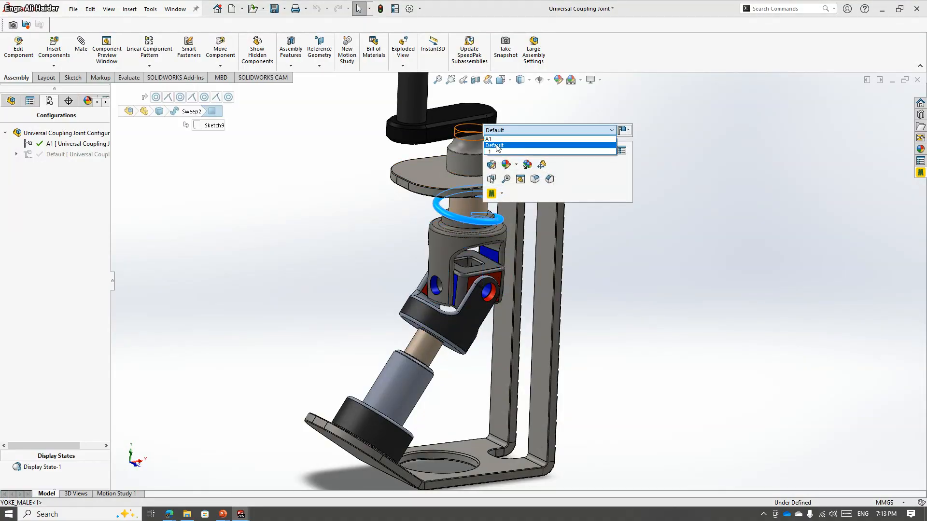
left_click(497, 145)
left_click(638, 132)
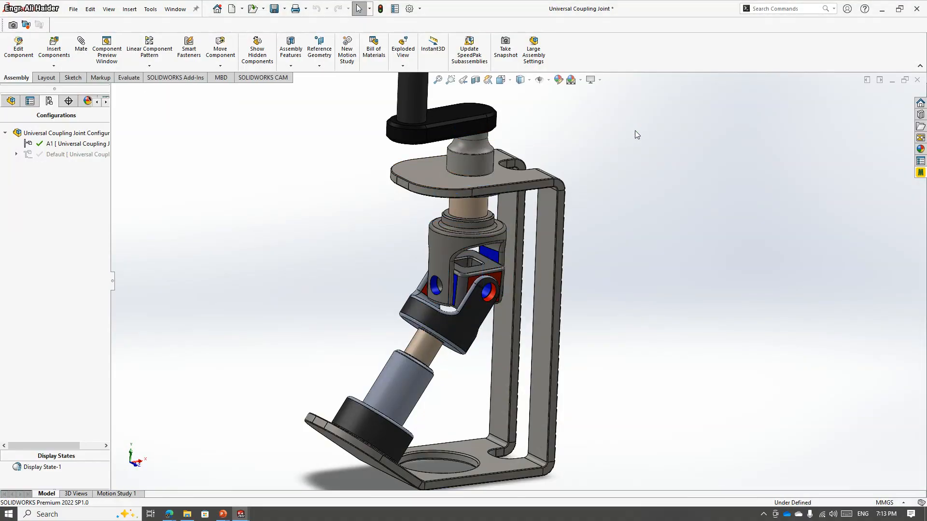
- Activate the Default configuration of the Universal Coupling Joint assembly and compare its components with the A1 version
scroll(454, 274, "up", 6)
scroll(502, 253, "down", 2)
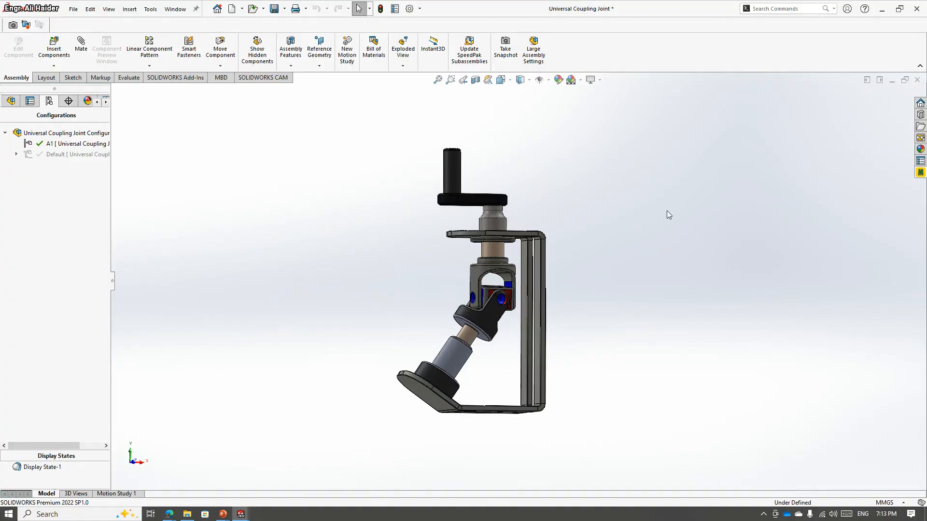
middle_click_drag(668, 212, 650, 243)
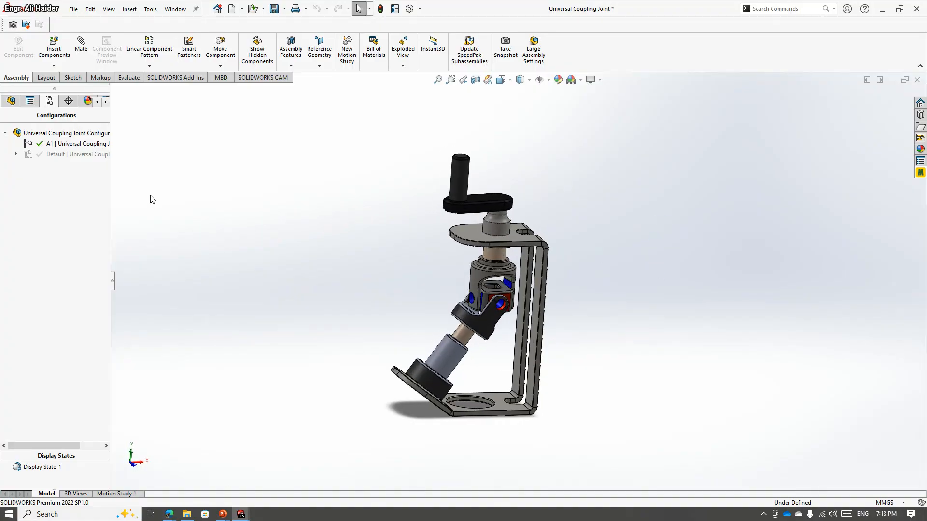
double_click(63, 154)
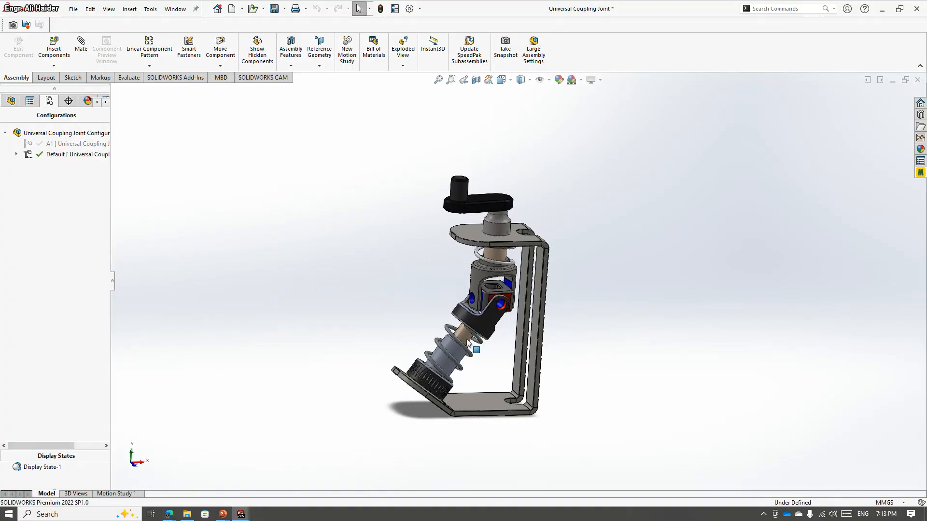
mouse_move(519, 312)
middle_mouse_down()
mouse_move(494, 290)
mouse_move(524, 309)
middle_mouse_up()
scroll(532, 299, "down", 3)
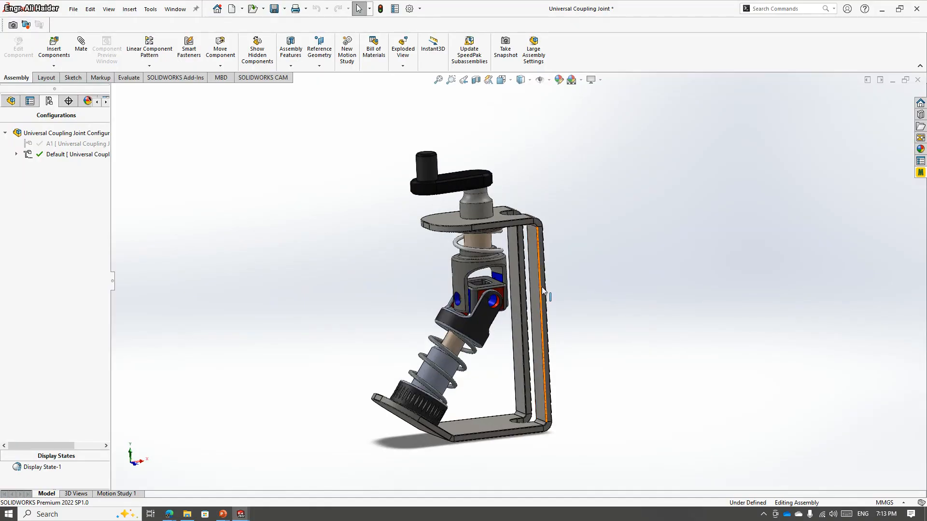
scroll(564, 285, "up", 2)
scroll(604, 332, "down", 2)
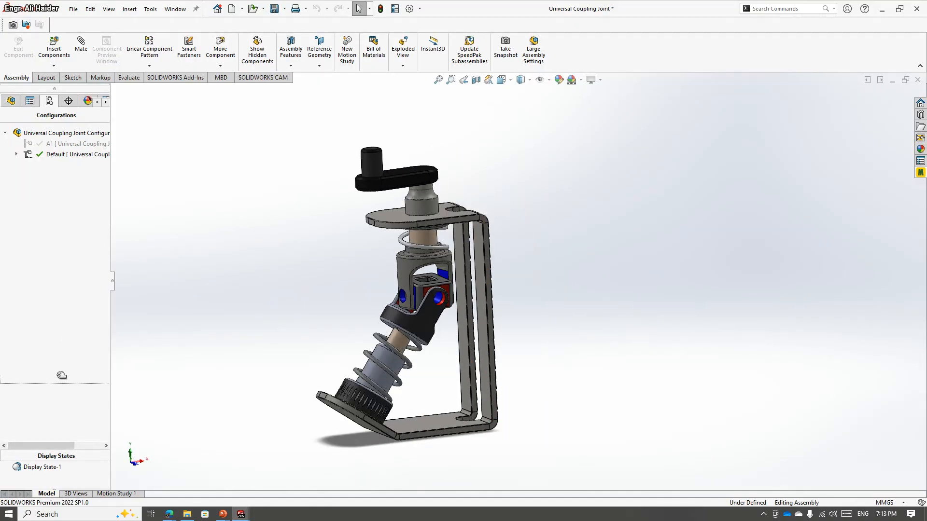
- Enlarge the display states area and hide every component in Display State-1 except the bracket
left_click_drag(65, 449, 58, 300)
left_click(38, 322)
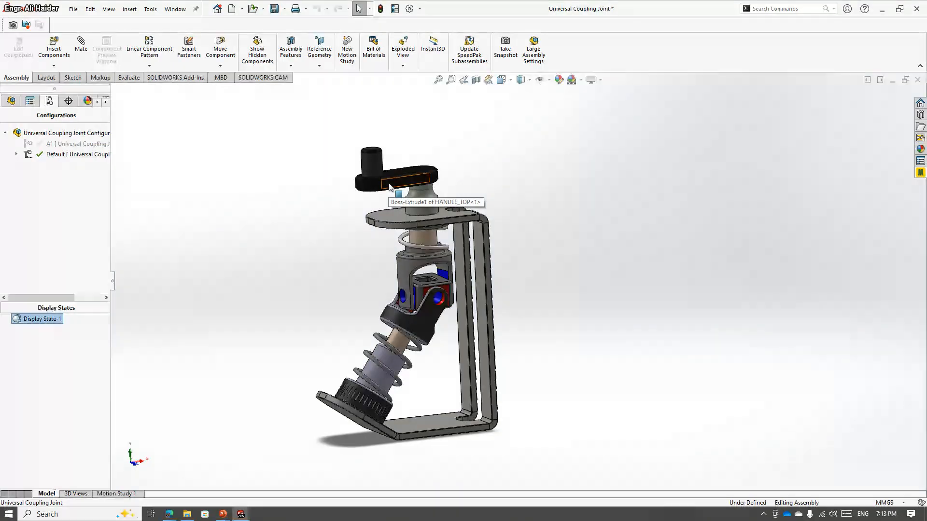
key("Tab")
key("Tab")
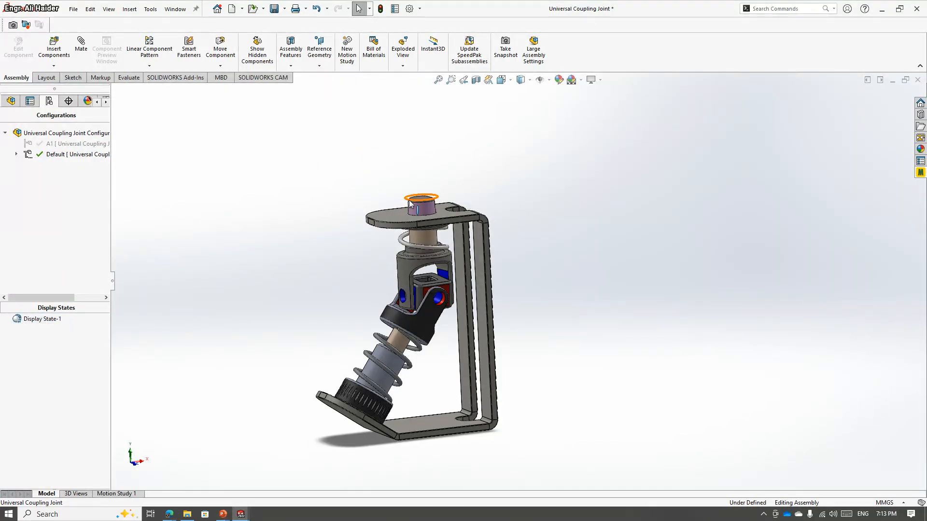
key("Tab")
key("Tab")
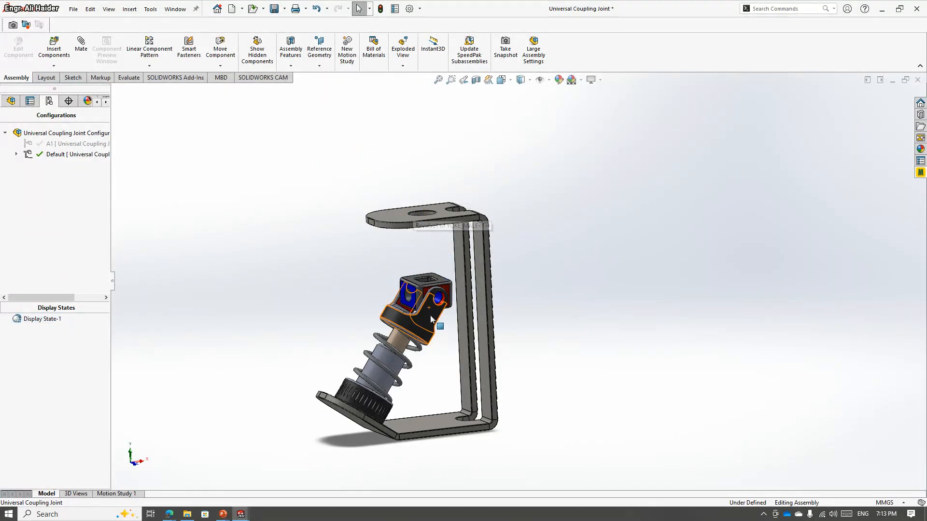
key("Tab")
key("Tab")
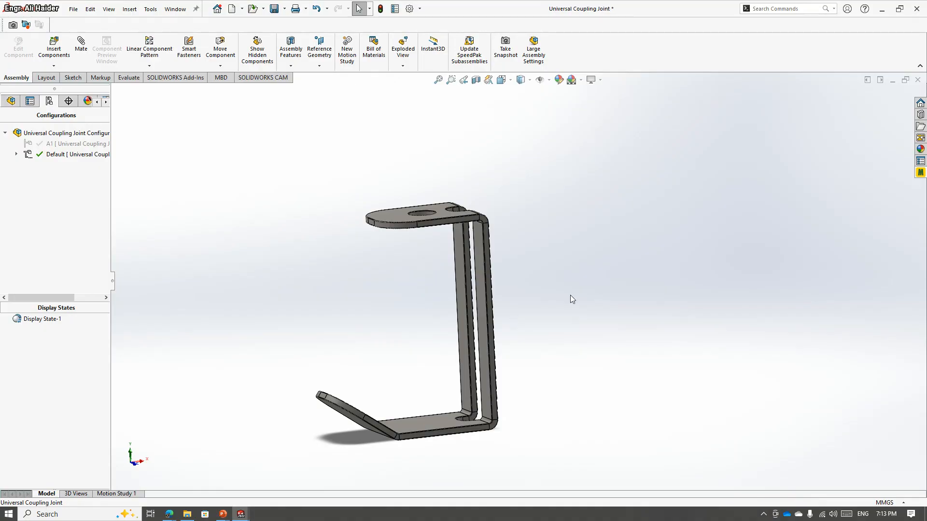
middle_click_drag(344, 291, 359, 320)
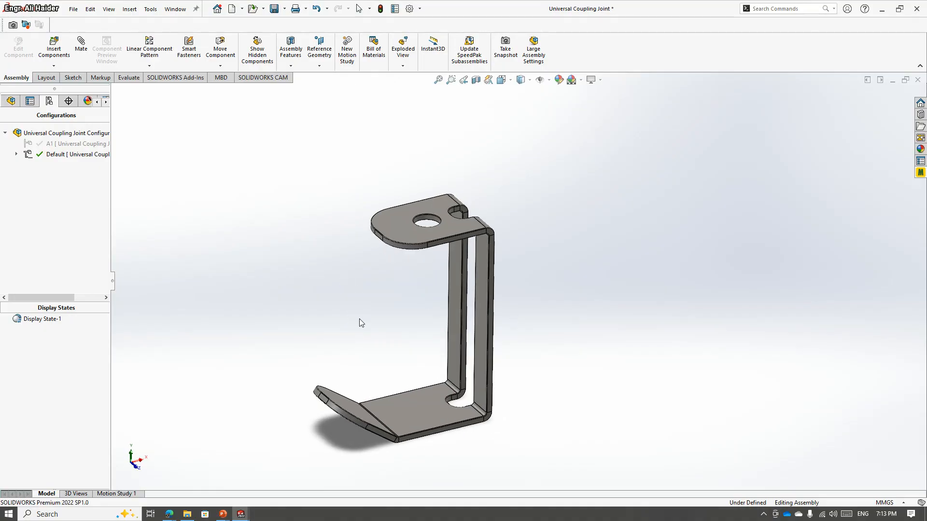
- Add a new display state to the assembly and start renaming it with the text Sh
right_click(37, 325)
left_click(62, 343)
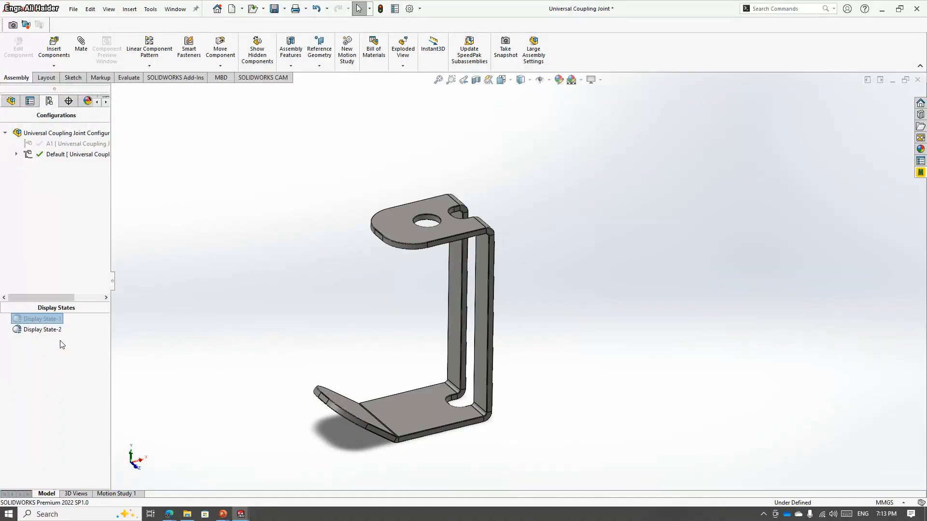
right_click(39, 332)
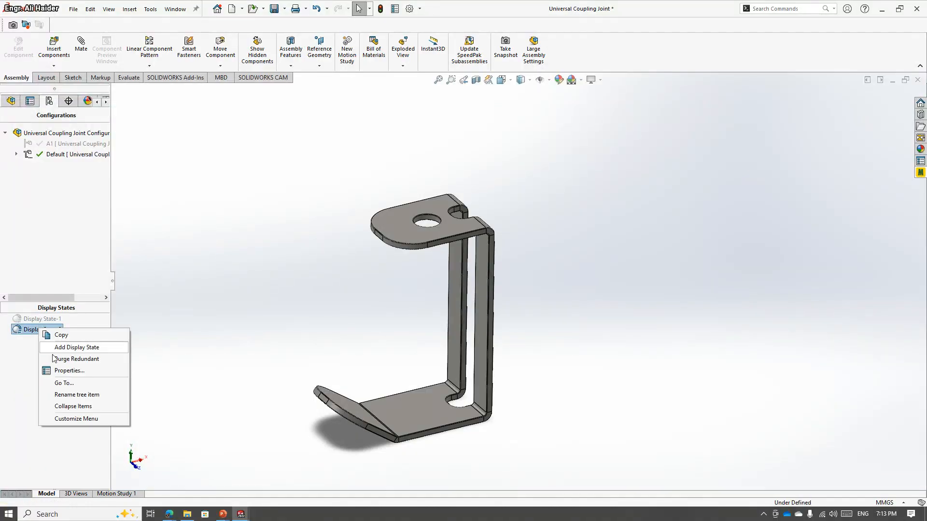
left_click(99, 394)
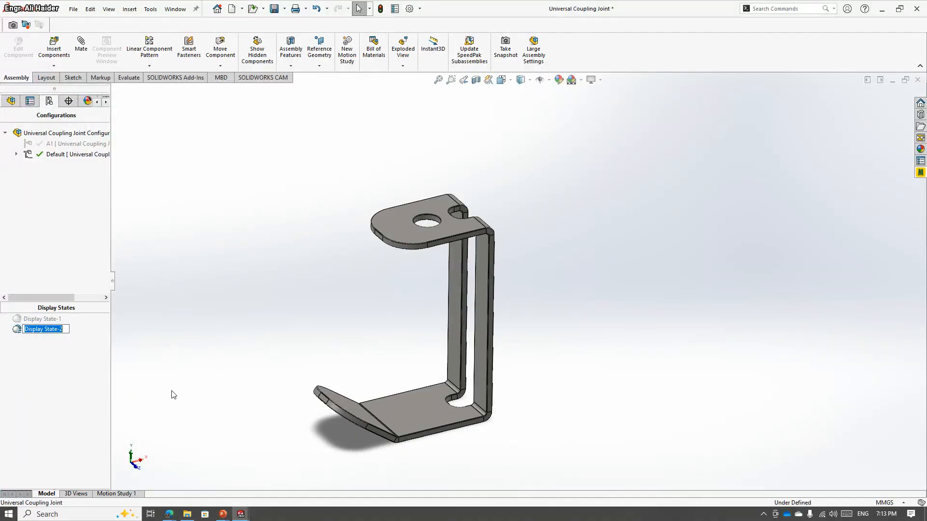
type("Sh")
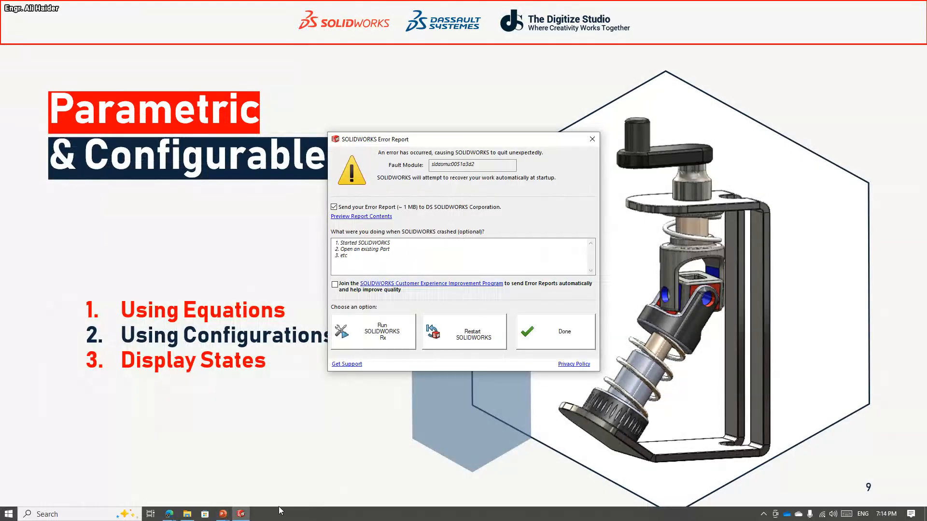
- Opt out of sending the SOLIDWORKS error report and close the crash dialog without restarting the program
left_click(341, 210)
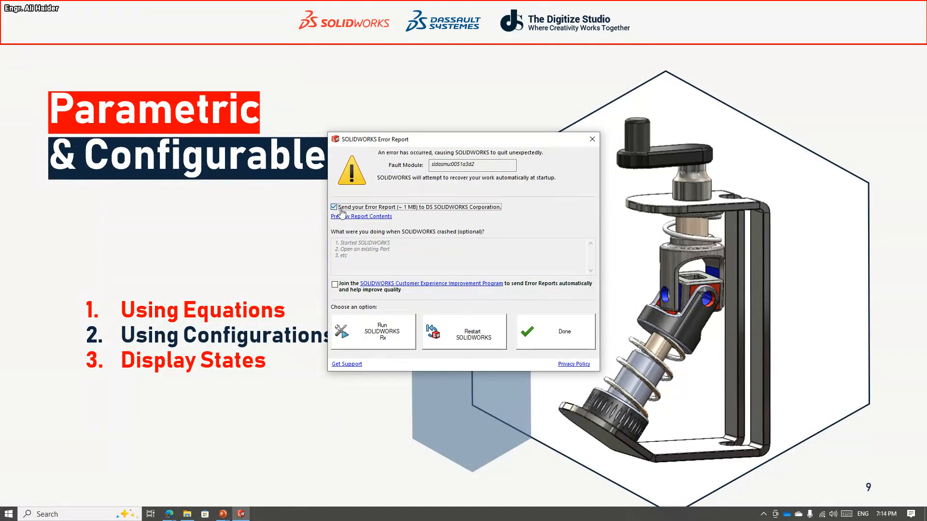
left_click(527, 325)
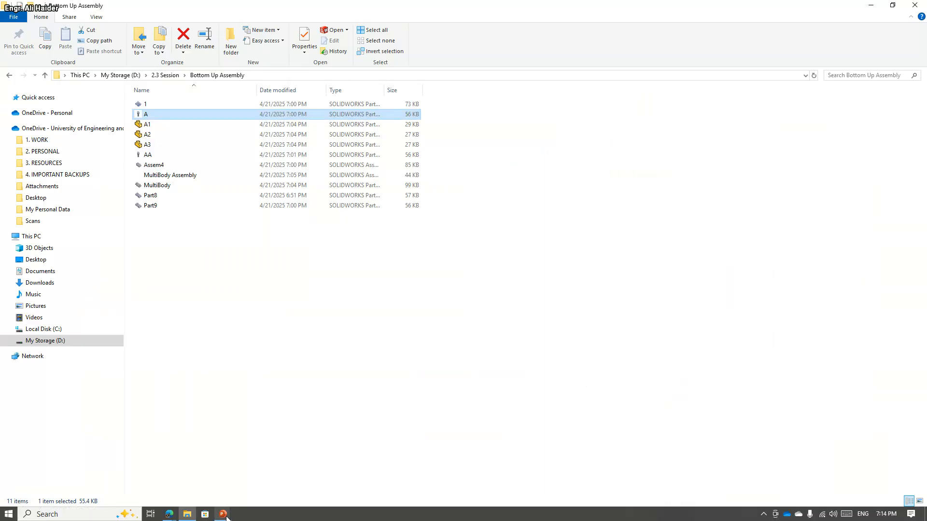
- Switch to the presentation, then open the Universal Coupling Joint assembly in SOLIDWORKS without rebuilding it and maximize its window
left_click(225, 515)
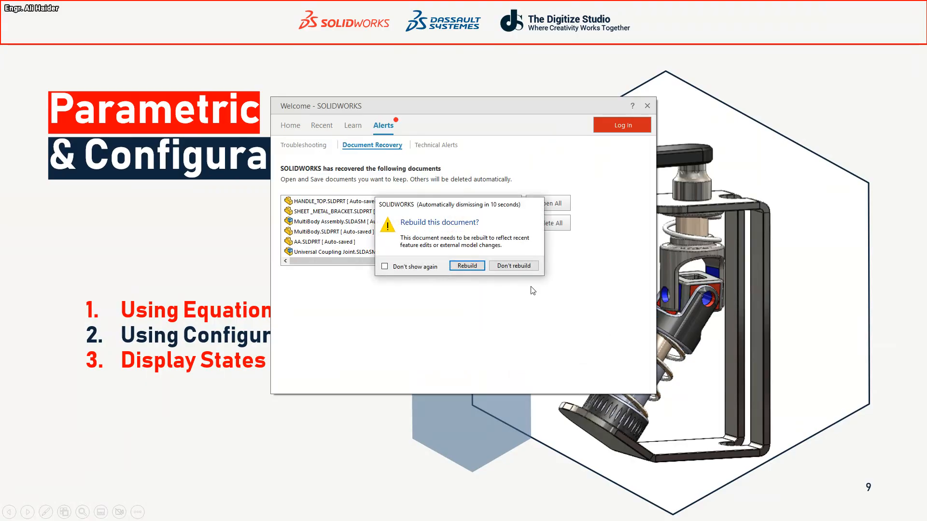
left_click(504, 268)
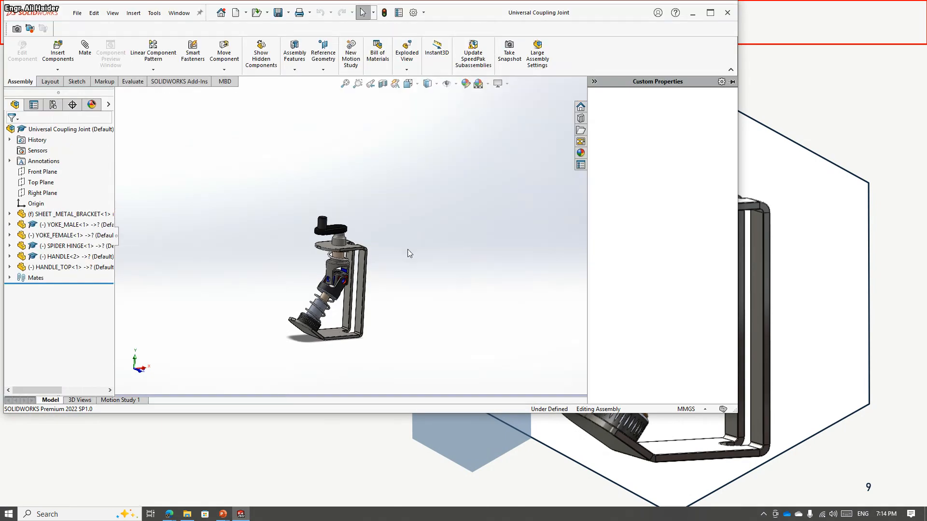
left_click(712, 15)
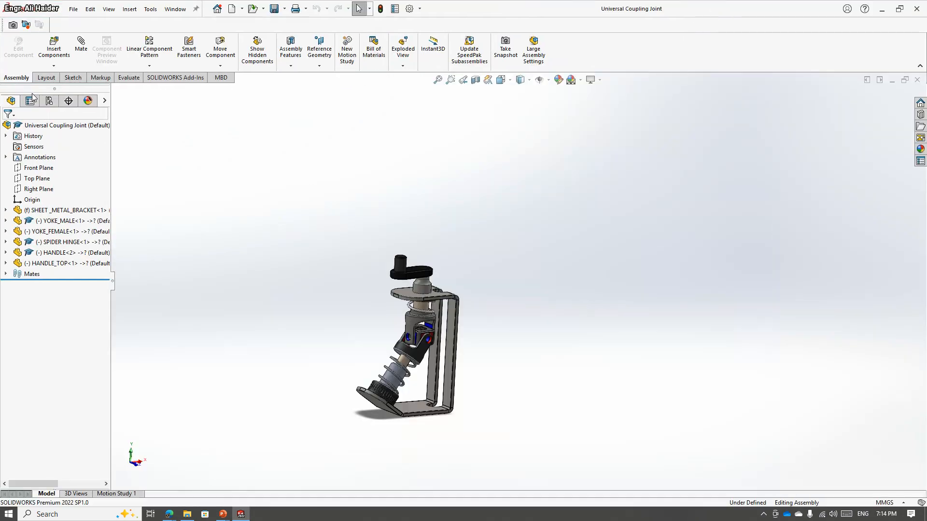
- Add a configuration named A1 to the Universal Coupling Joint assembly
left_click(50, 101)
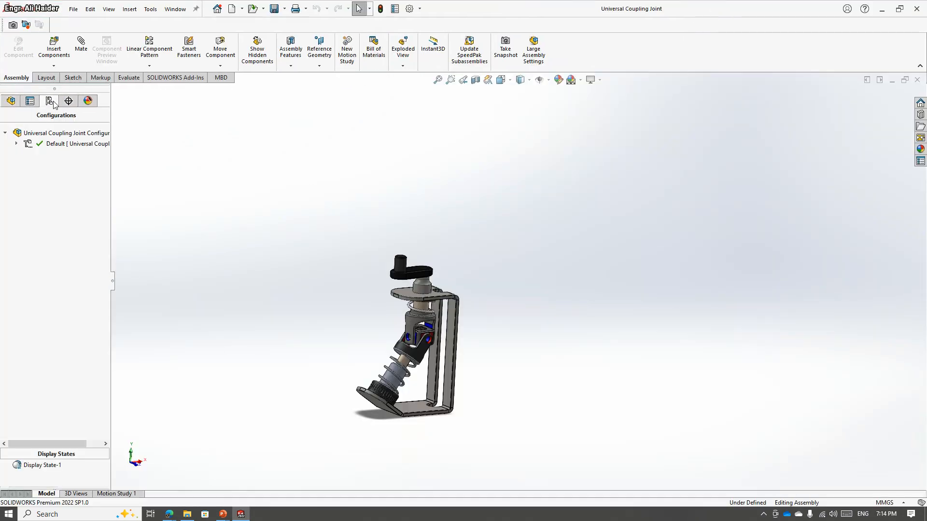
right_click(63, 148)
left_click(53, 134)
right_click(54, 135)
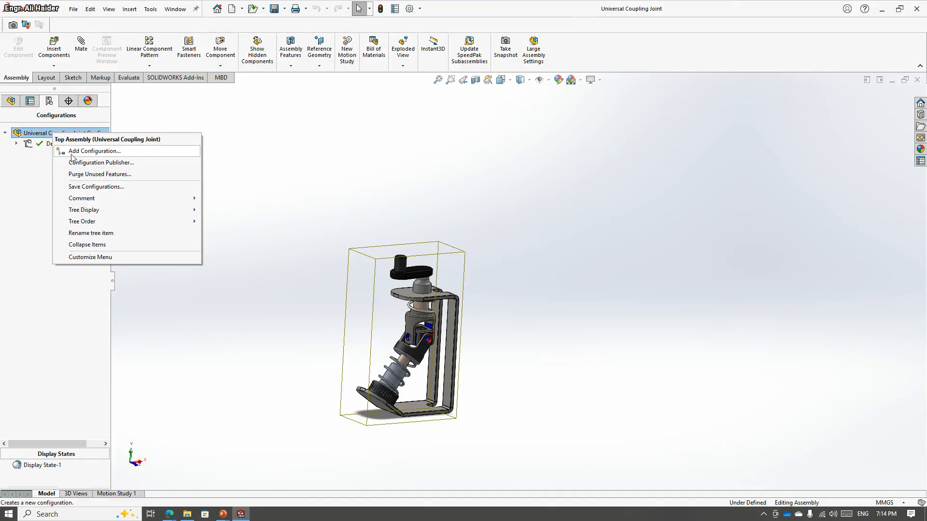
left_click(61, 150)
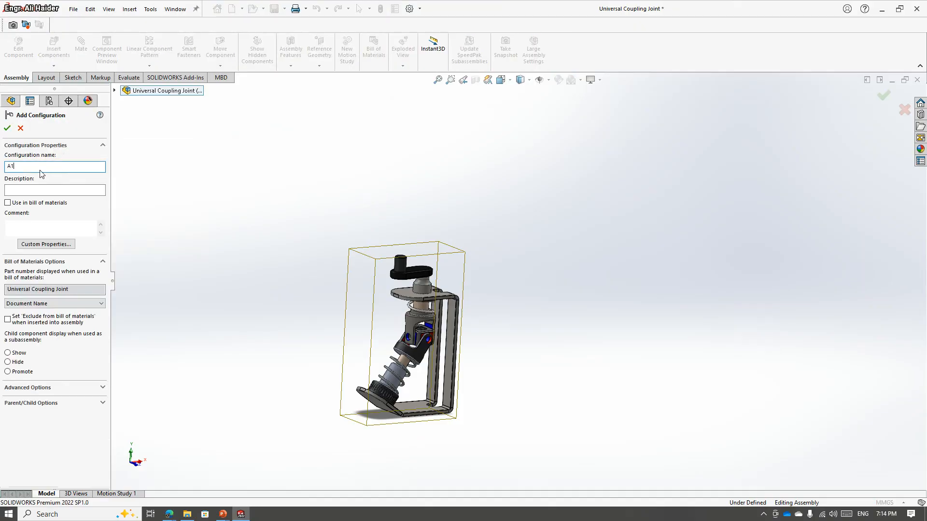
type("A1")
key("Return")
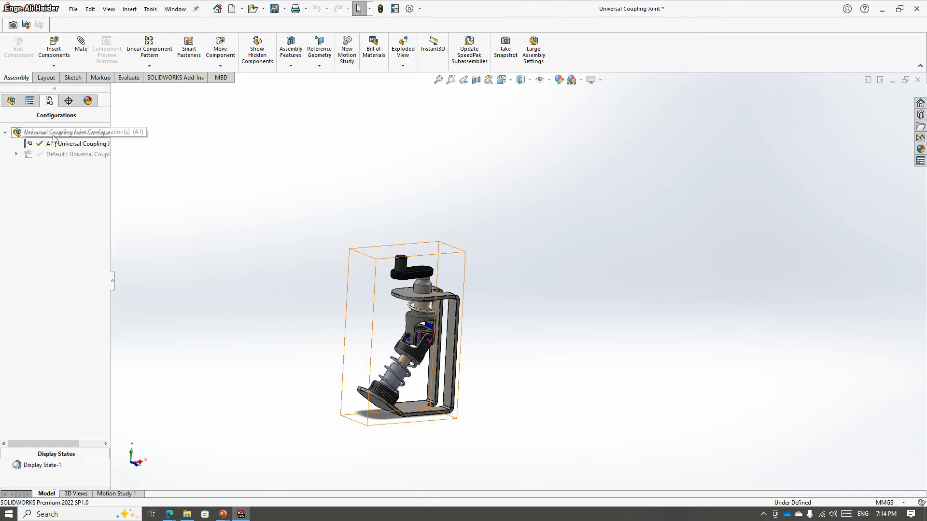
- Enlarge the display states area, then add a display state to the A1 configuration and rename it Handle
left_click_drag(65, 445, 75, 279)
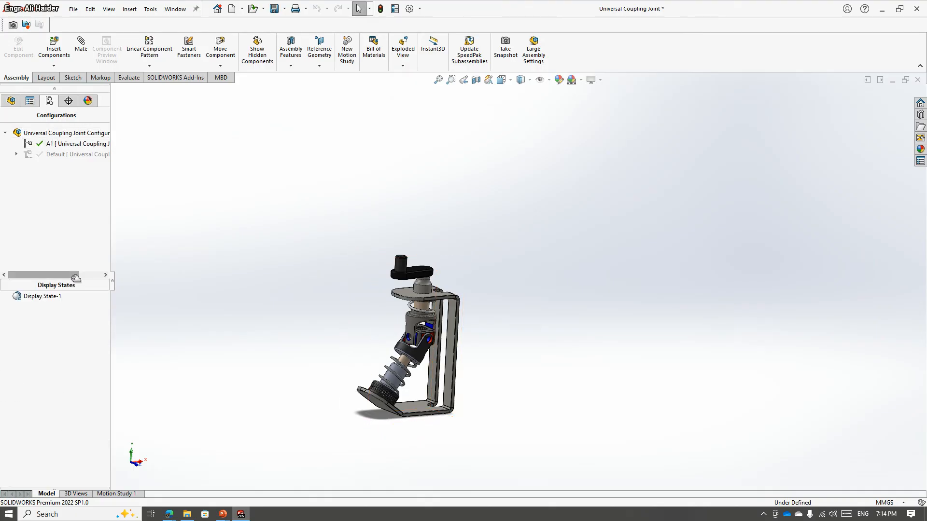
left_click(33, 297)
left_click(332, 343)
scroll(443, 315, "down", 2)
middle_click_drag(334, 324, 215, 311)
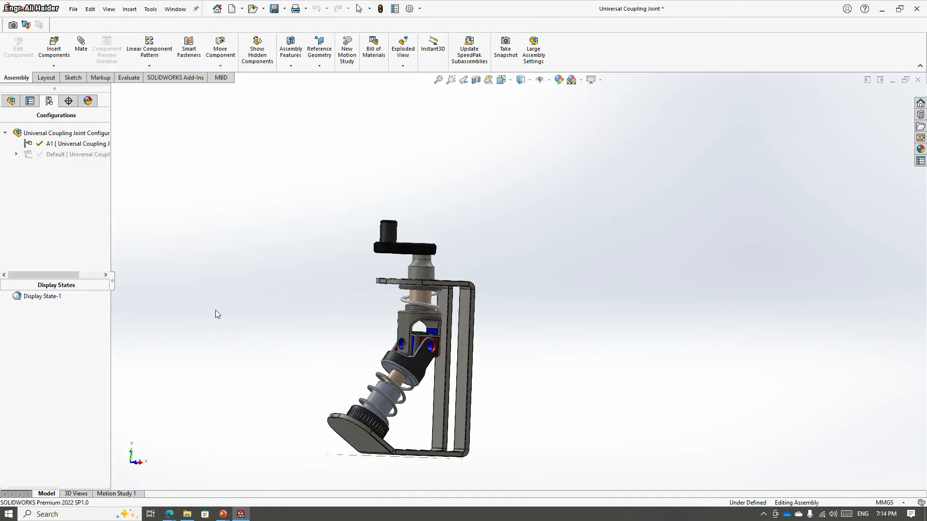
right_click(26, 297)
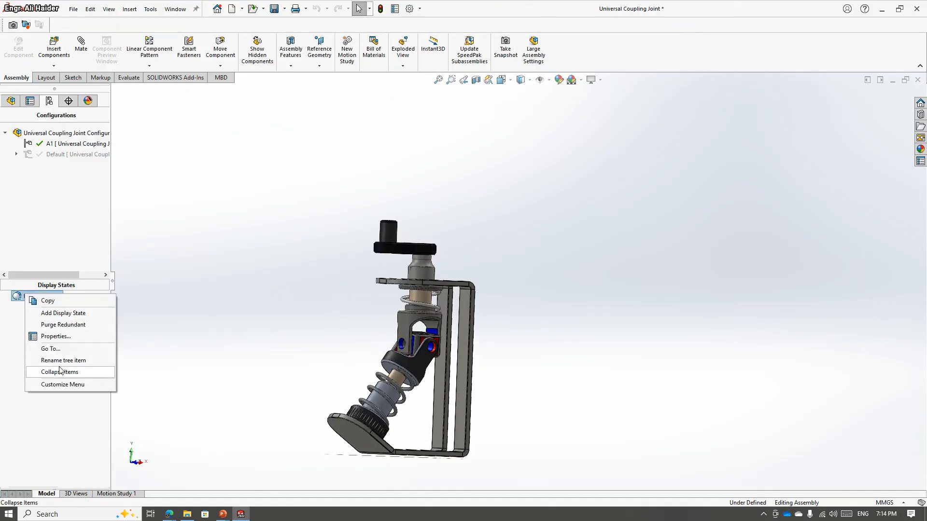
left_click(60, 314)
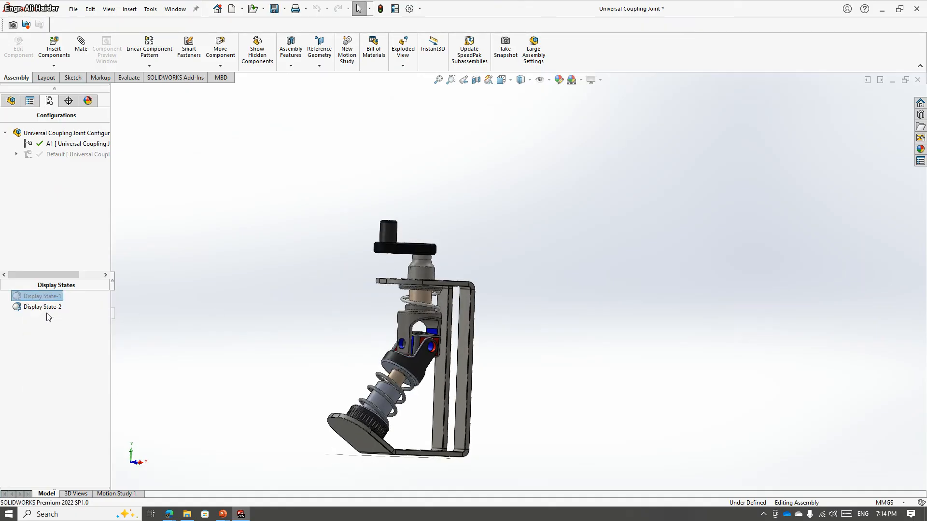
right_click(48, 309)
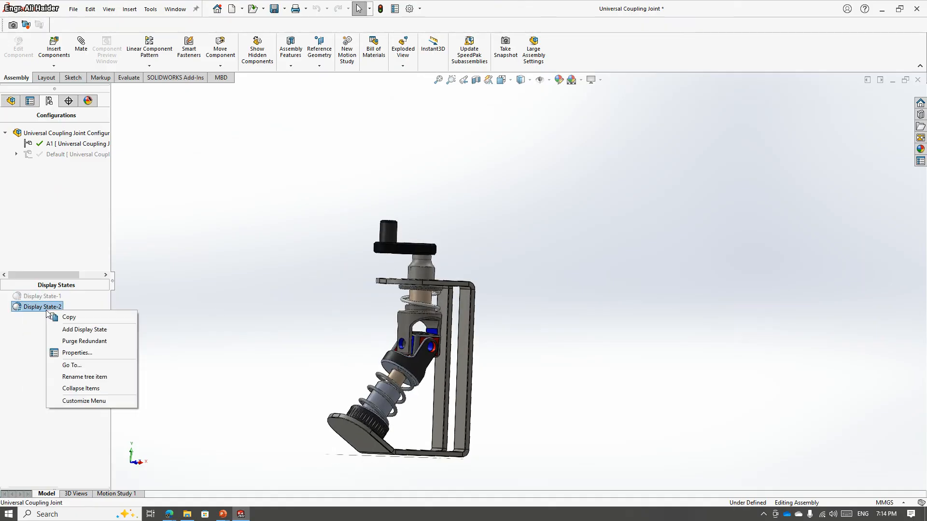
left_click(77, 378)
type("Handle")
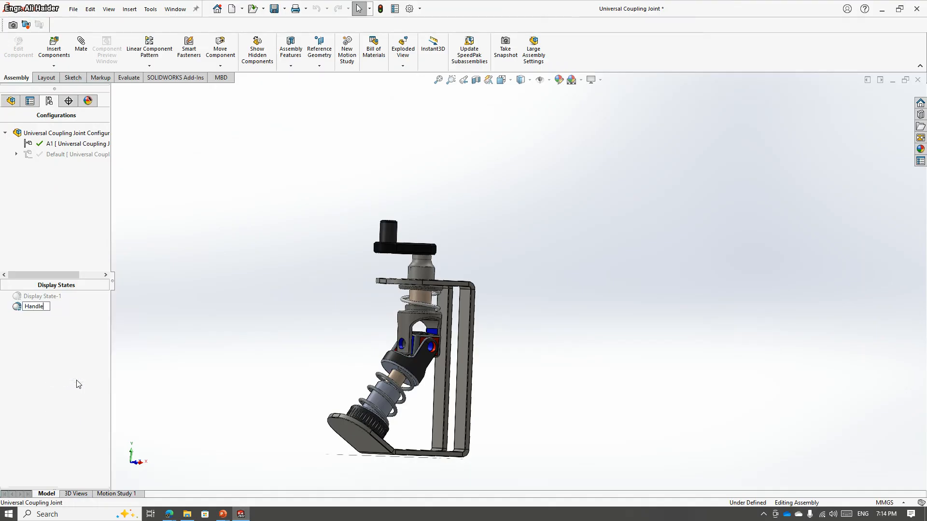
key("Return")
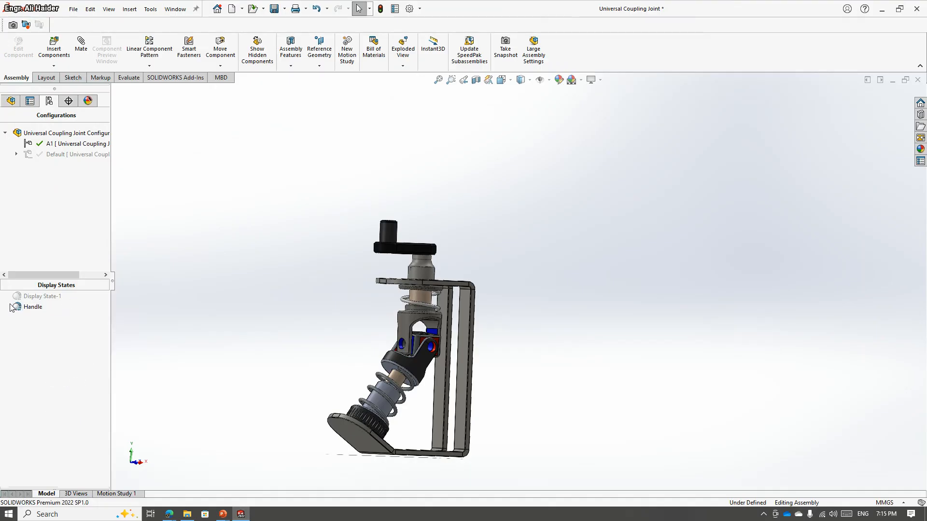
- In the Handle display state, hide the bracket, both yokes, the spider hinge and the lower handle part, leaving only HANDLE_TOP shown
left_click(463, 309)
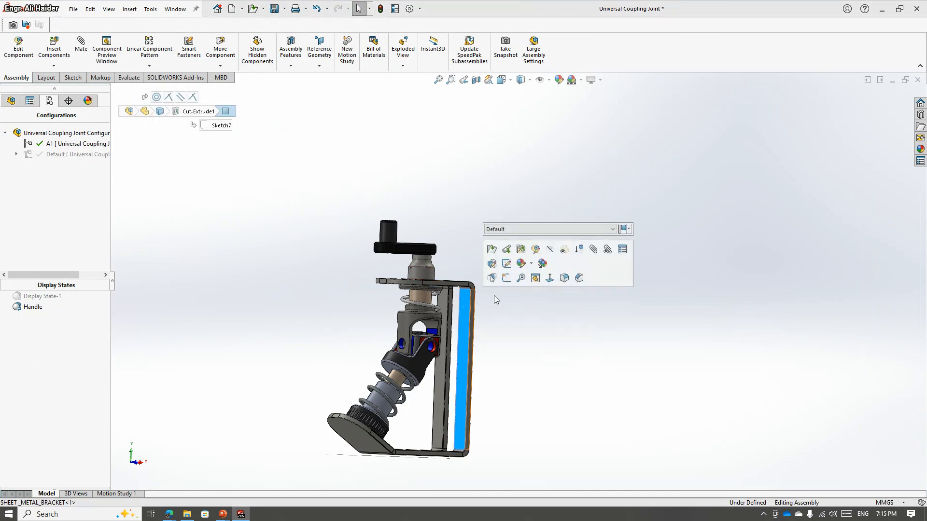
left_click(549, 250)
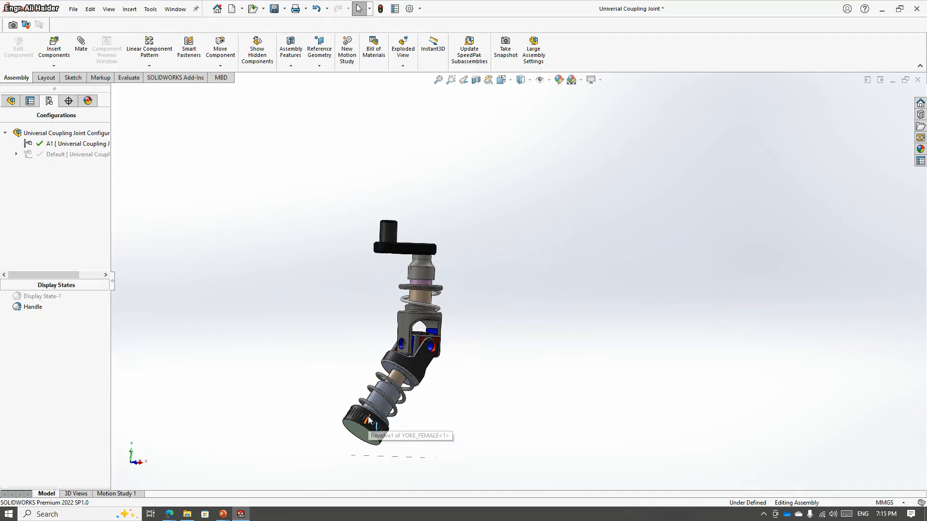
middle_click_drag(290, 350, 304, 385)
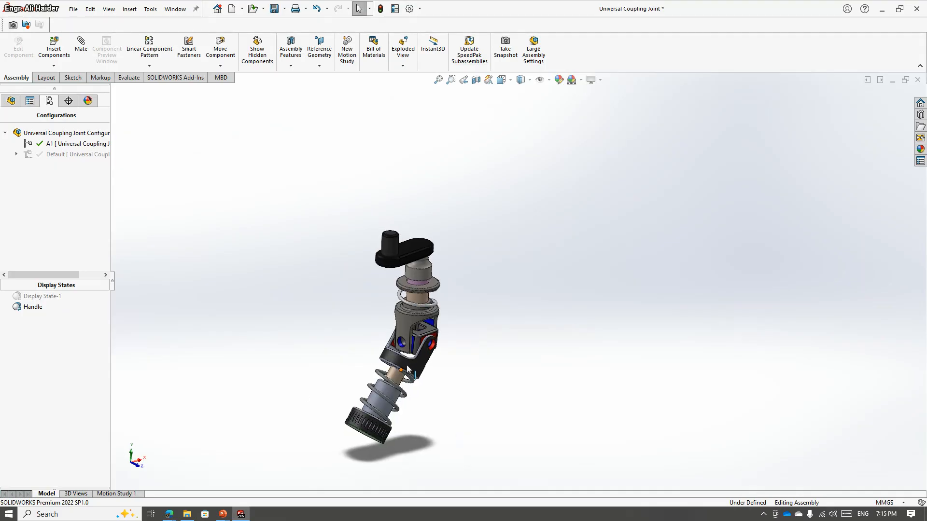
key("Tab")
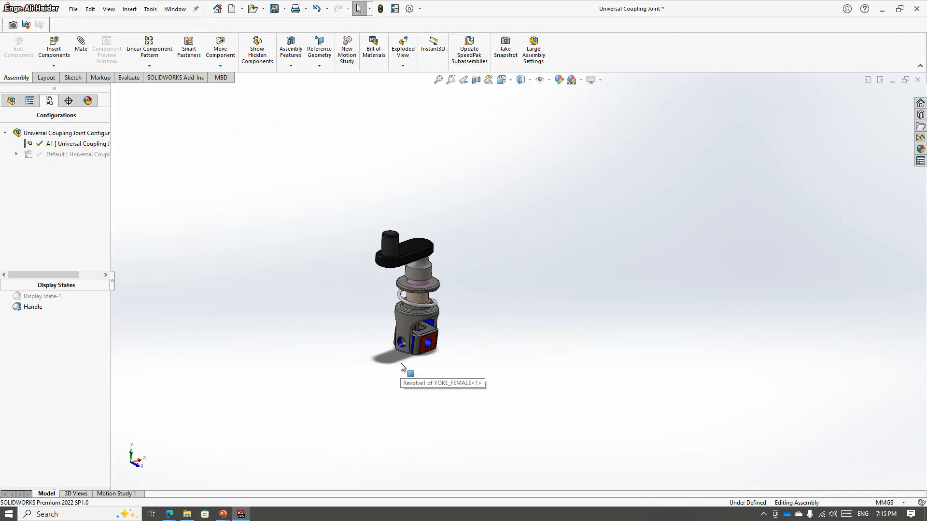
key("Tab")
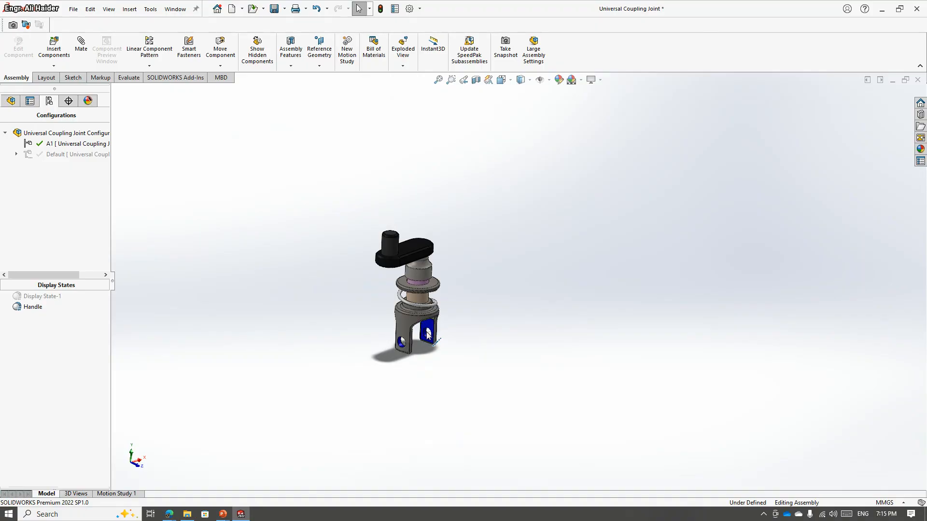
key("Tab")
scroll(465, 247, "down", 2)
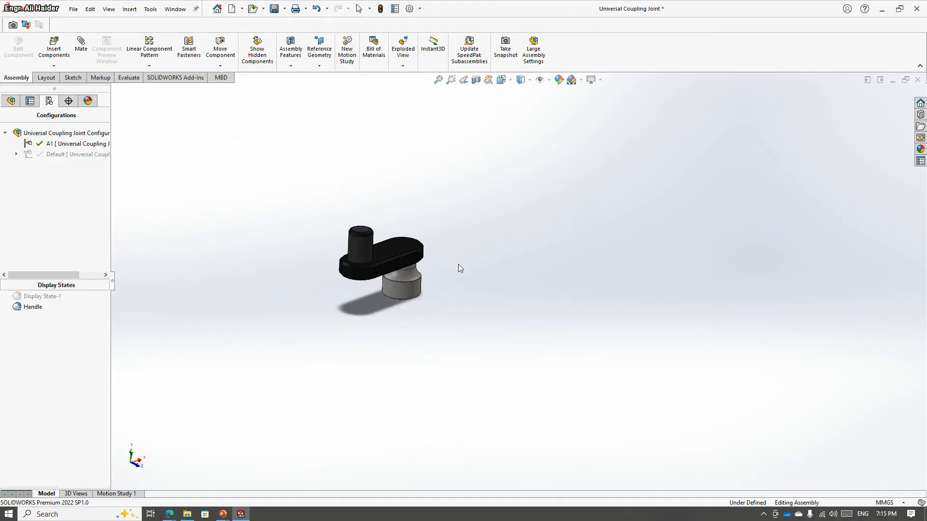
middle_click_drag(459, 264, 317, 269)
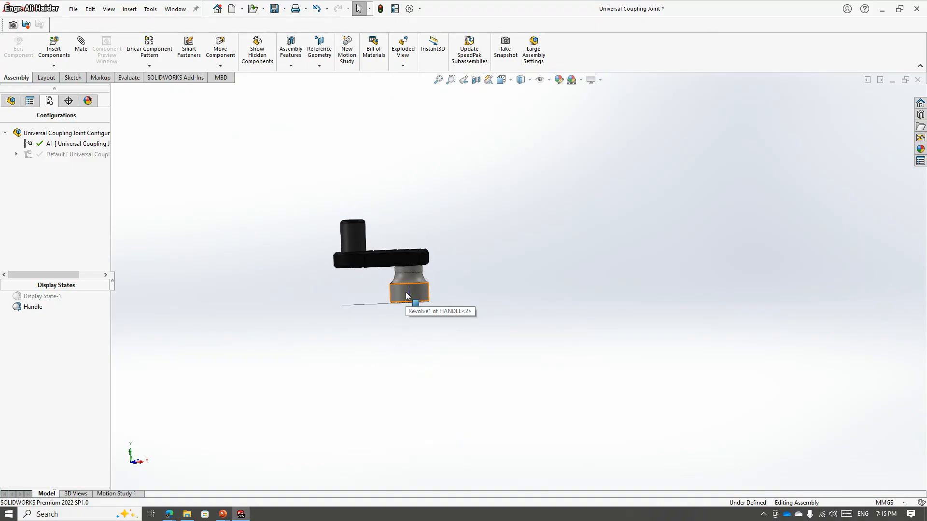
key("Tab")
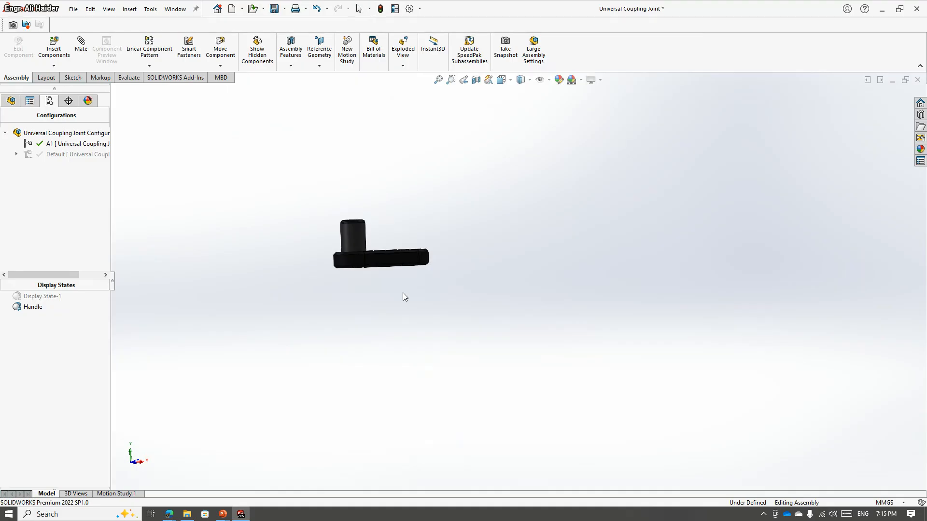
middle_click_drag(403, 292, 325, 346)
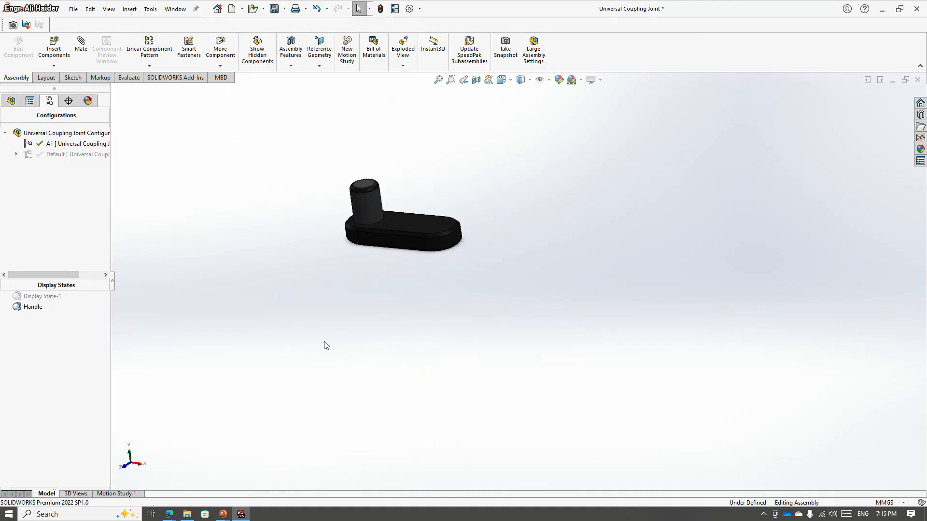
- Activate Display State-1, add another display state based on it and rename the new one Sheet Metal Bracket
double_click(38, 297)
middle_click_drag(427, 395, 464, 374)
right_click(29, 297)
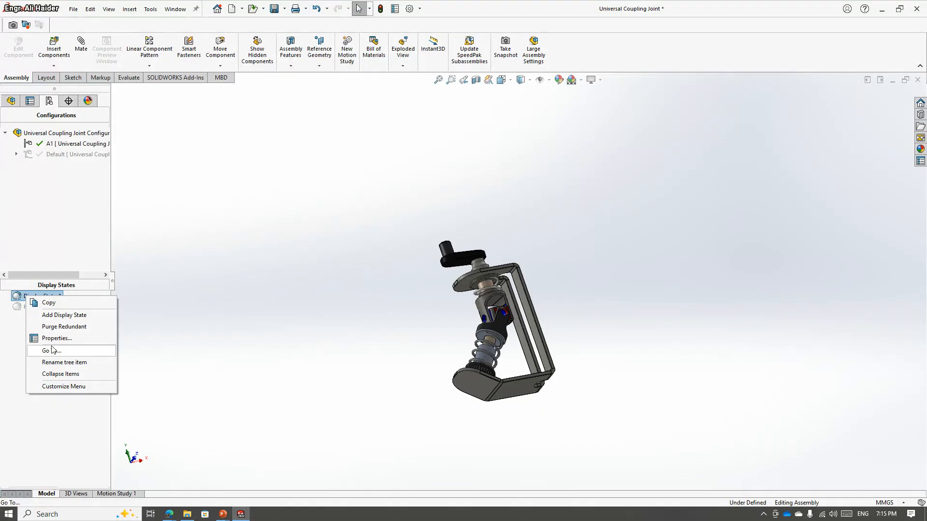
left_click(56, 318)
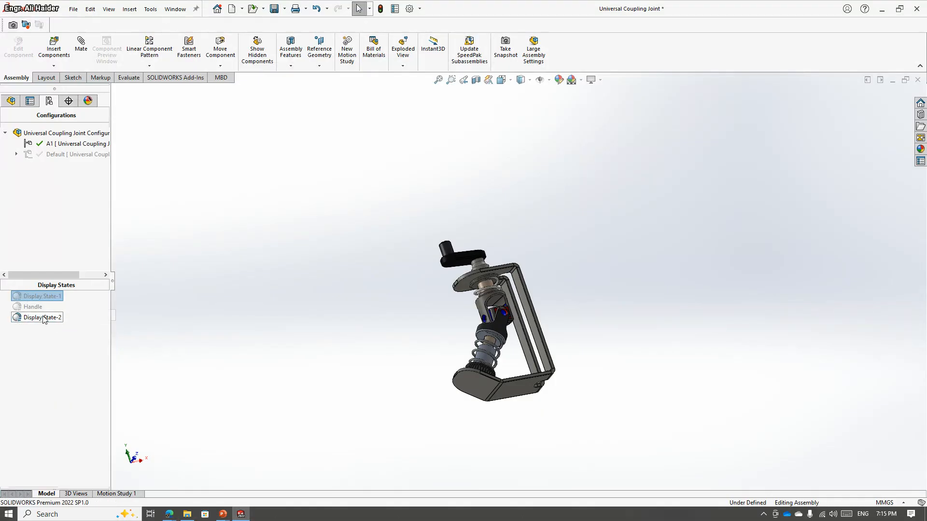
right_click(44, 320)
left_click(71, 386)
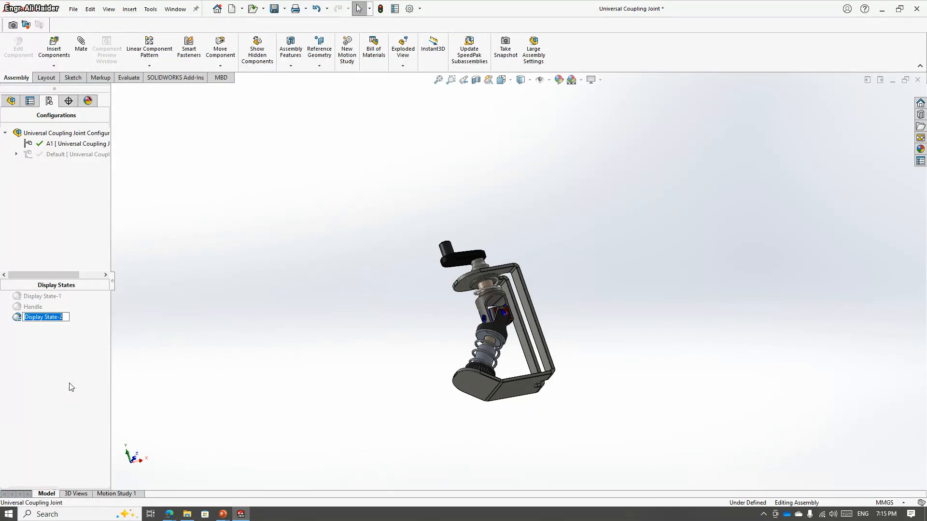
type("Sheet Metal Bracket")
key("Return")
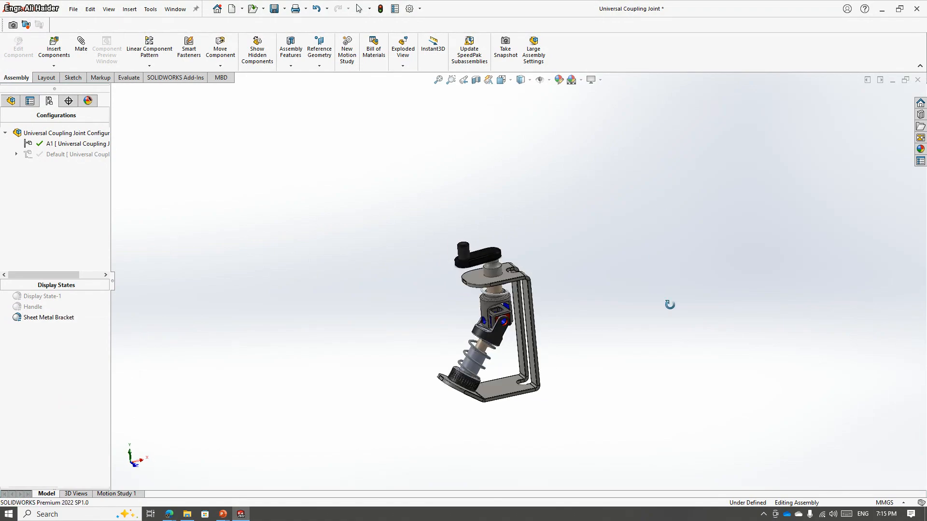
- Hide every component except the sheet metal bracket in the Sheet Metal Bracket display state
scroll(598, 305, "down", 6)
scroll(472, 312, "up", 2)
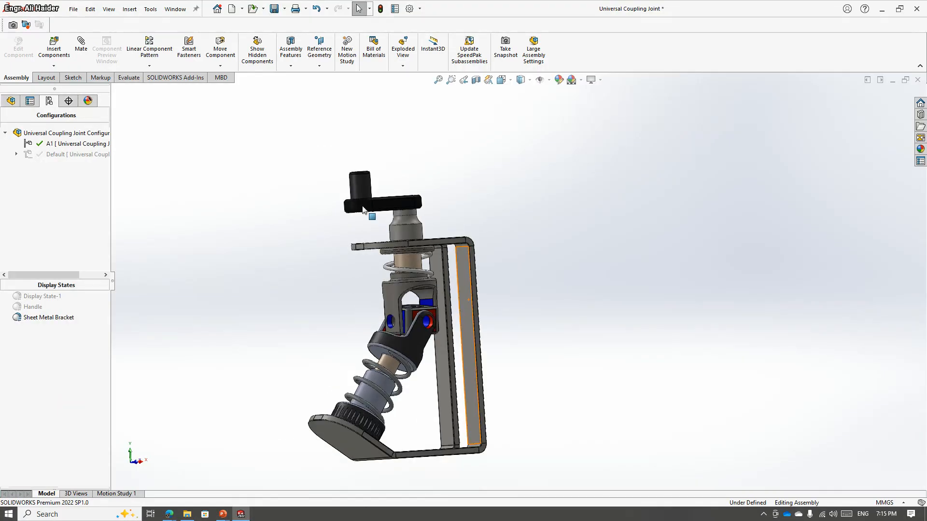
left_click(363, 205)
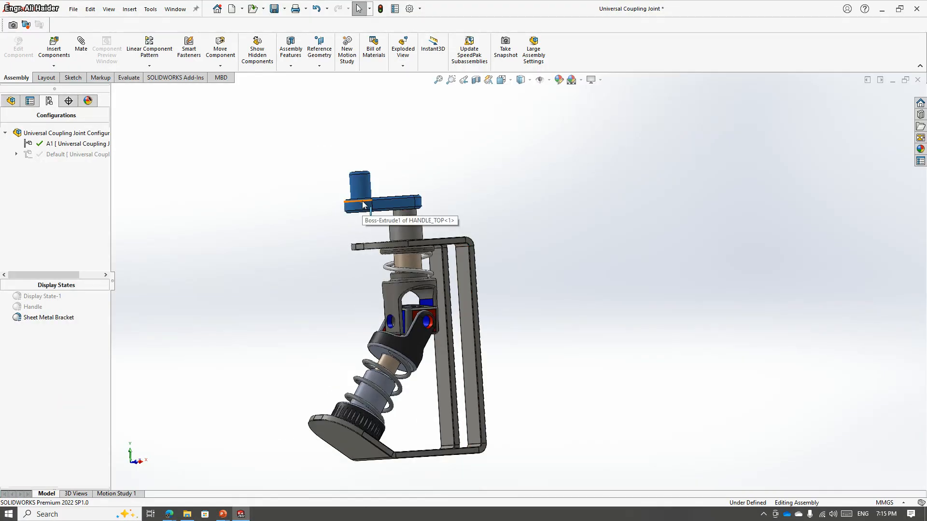
left_click(402, 218)
key("Tab")
key("Tab")
key("Tab")
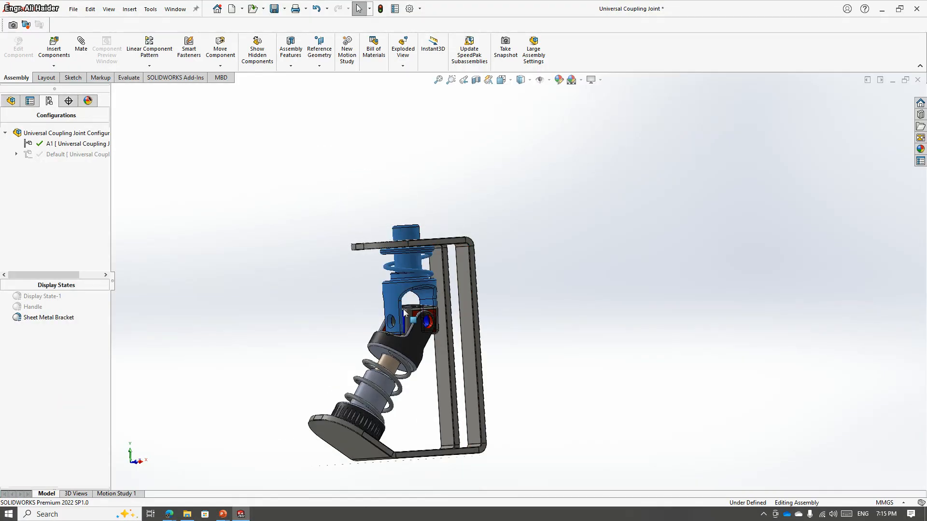
middle_click_drag(396, 348, 381, 400)
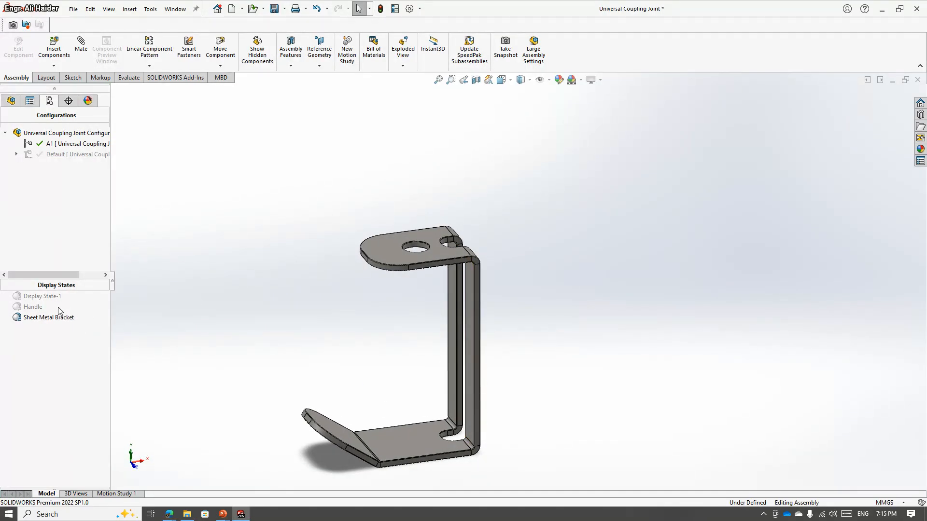
- Activate Display State-1 to show the complete assembly again
double_click(19, 297)
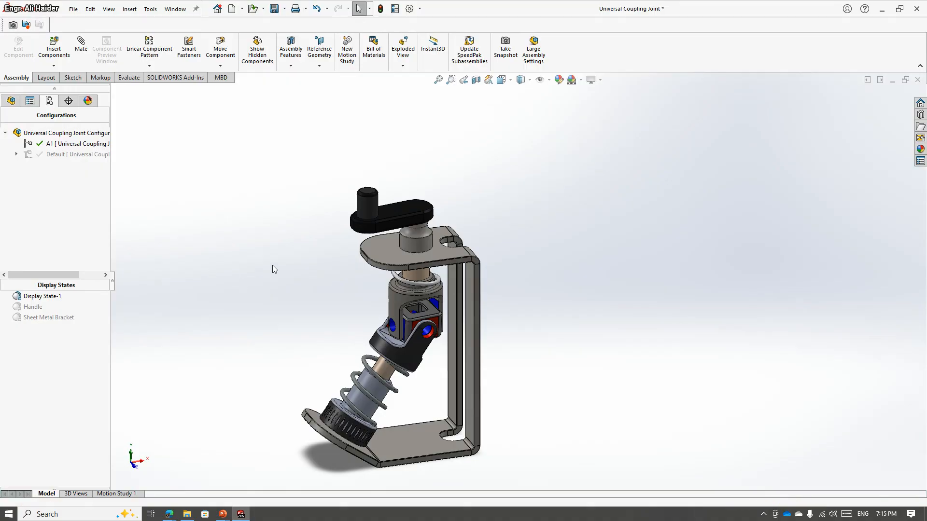
middle_click_drag(272, 269, 269, 201)
left_click(24, 307)
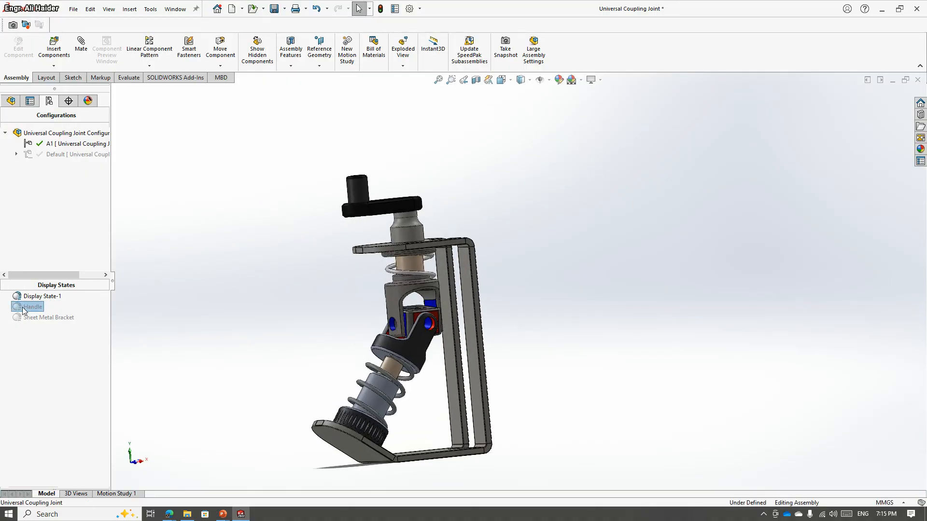
right_click(18, 310)
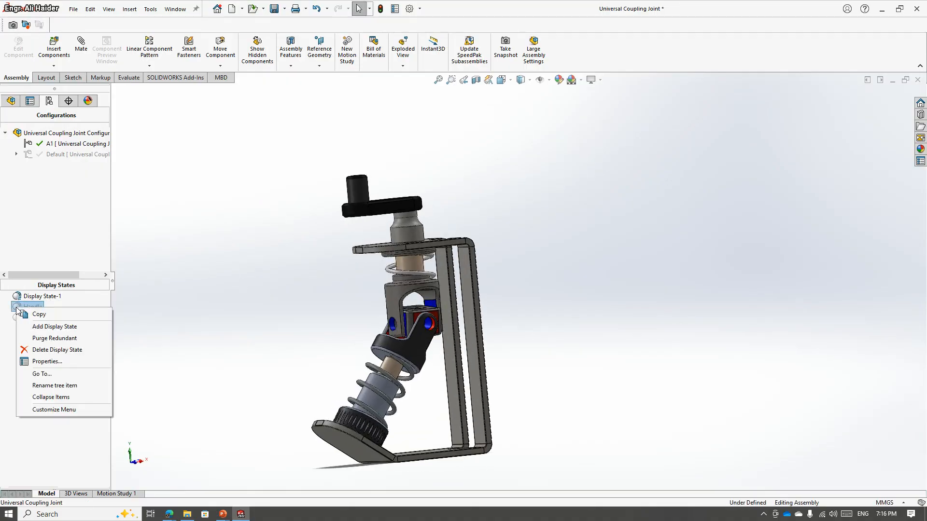
left_click(229, 285)
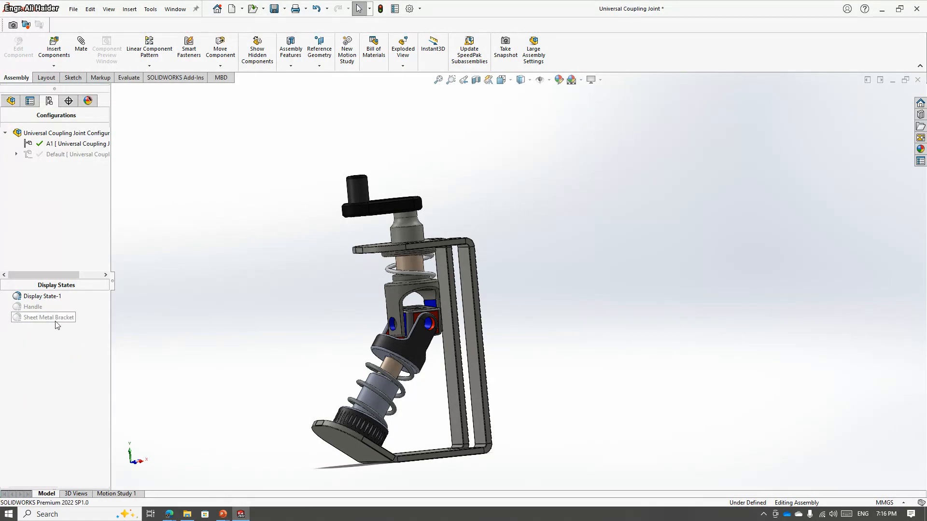
- Activate the Sheet Metal Bracket display state and the Handle display state to check which component each one shows
double_click(48, 318)
double_click(32, 309)
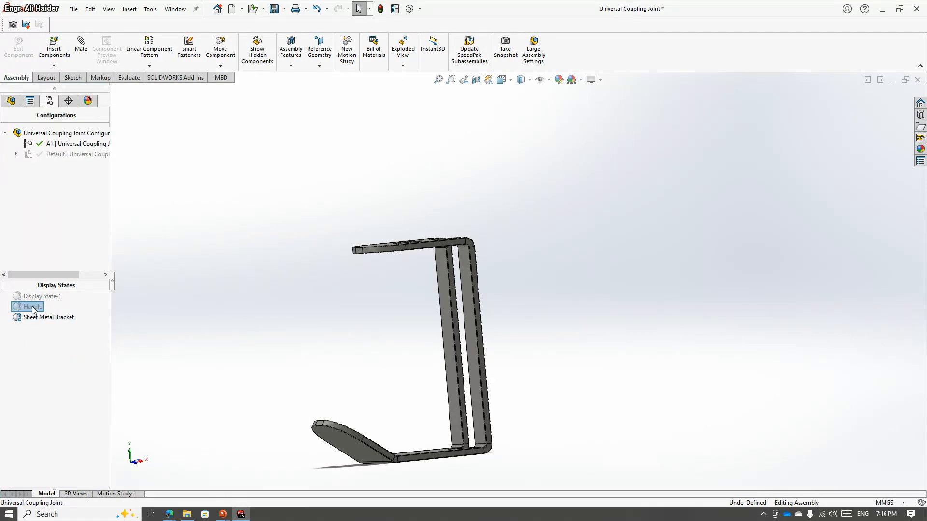
middle_click_drag(154, 284, 201, 300)
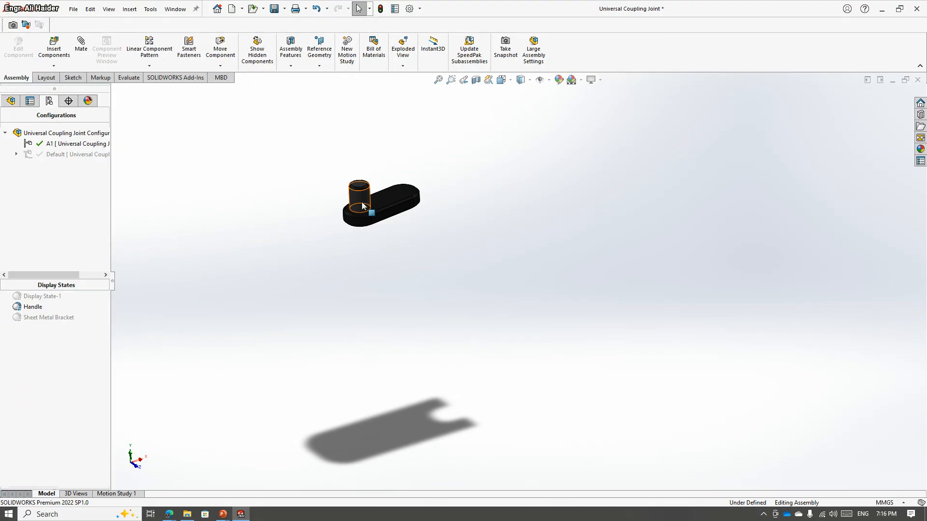
left_click_drag(378, 196, 242, 180)
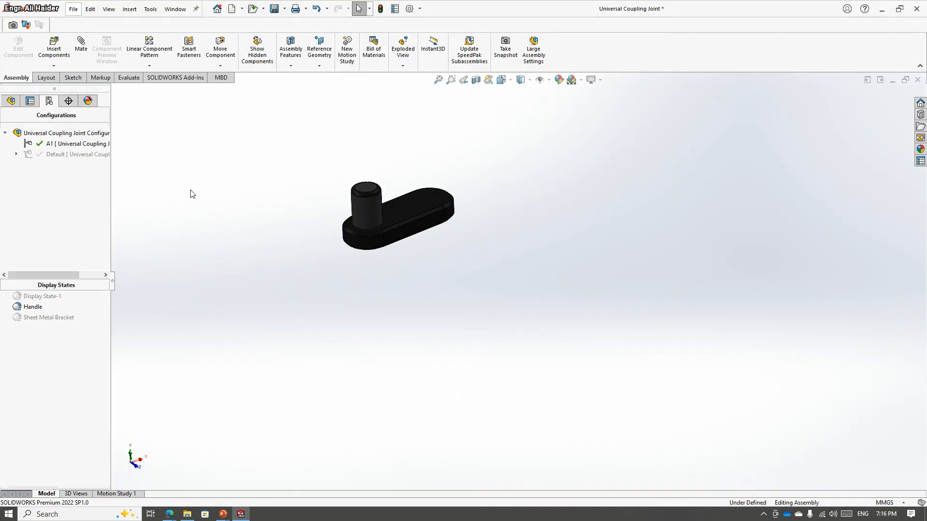
- Close the Universal Coupling Joint assembly and create a new part
key("alt+Tab")
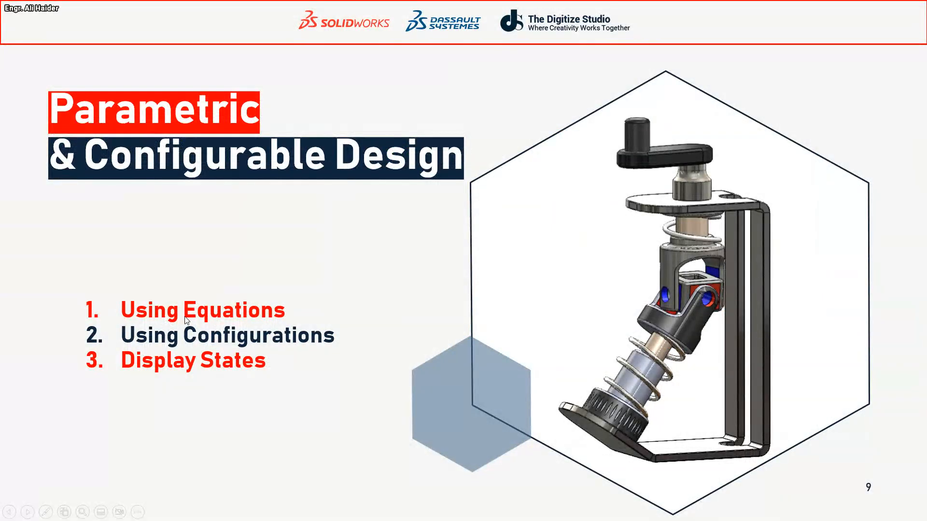
key("alt+Tab")
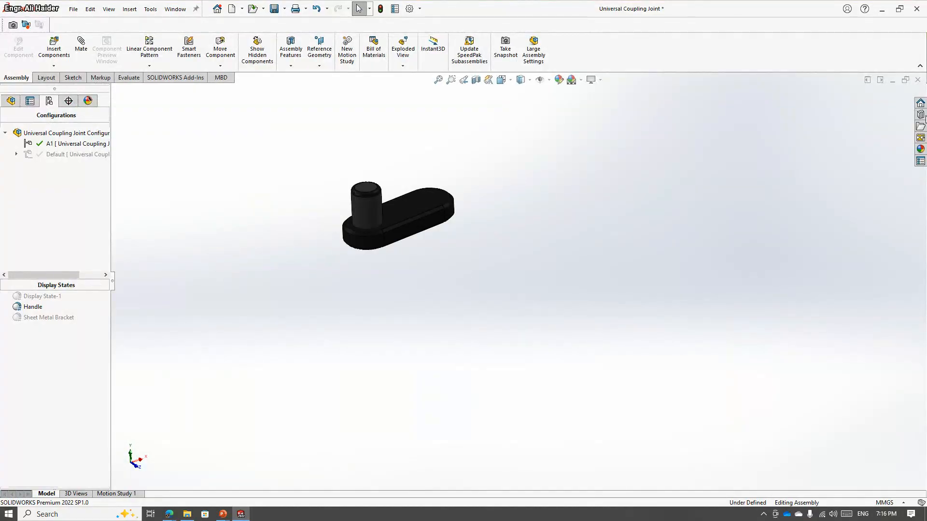
left_click(918, 80)
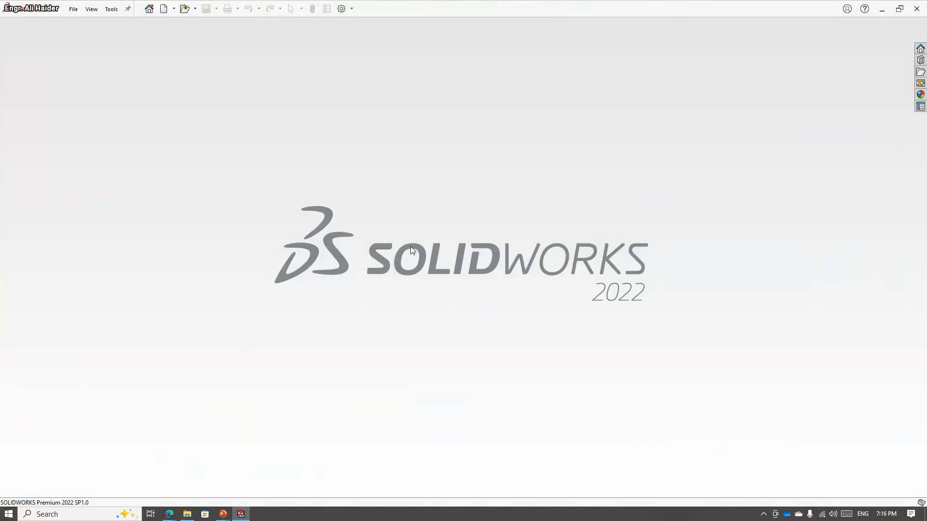
key("ctrl+n")
double_click(227, 235)
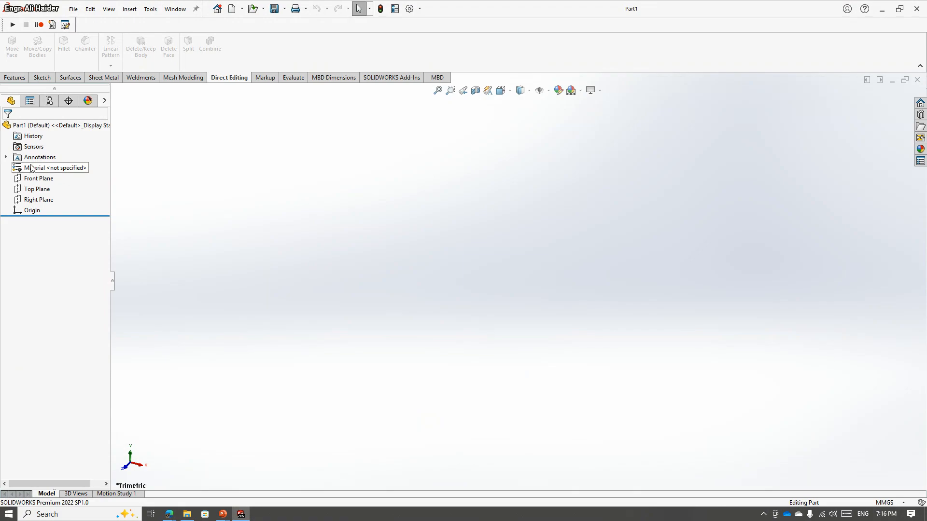
- On the Top Plane, sketch a center rectangle about 181 by 106 mm, centred on the origin
left_click(37, 189)
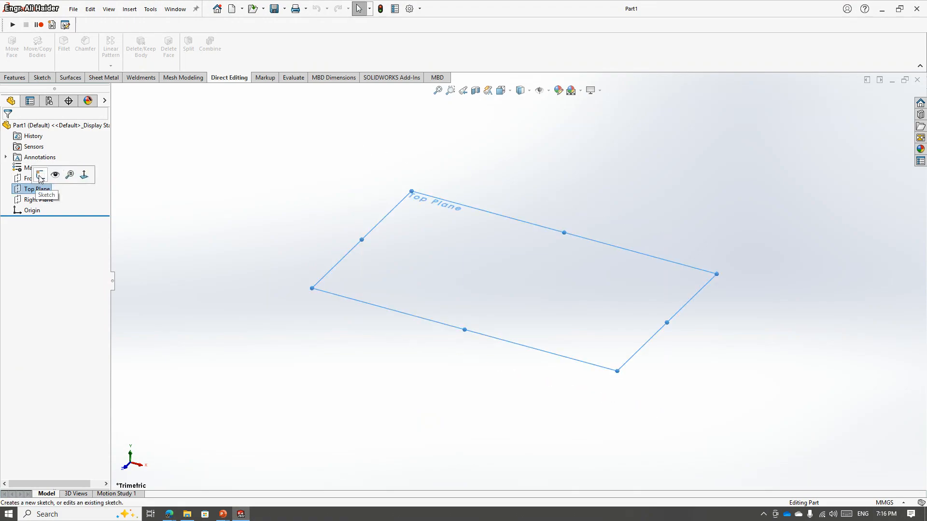
left_click(39, 175)
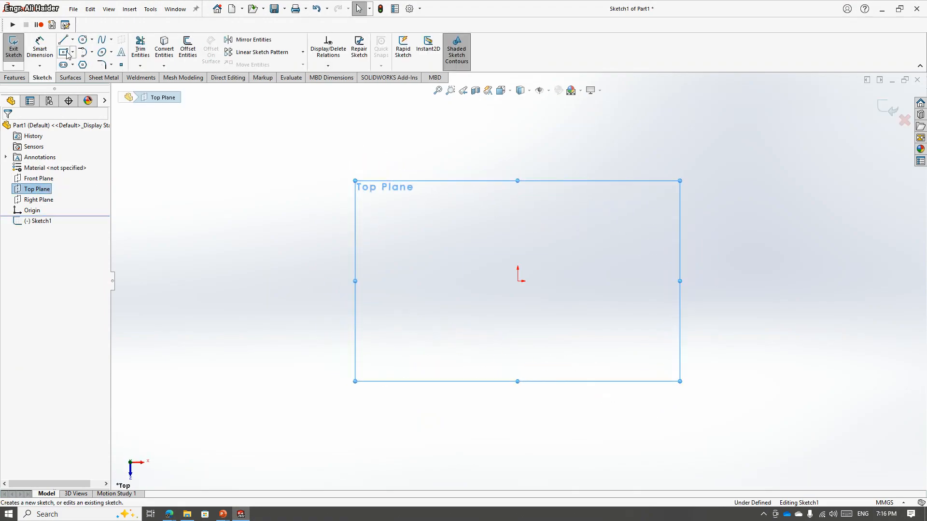
left_click(63, 52)
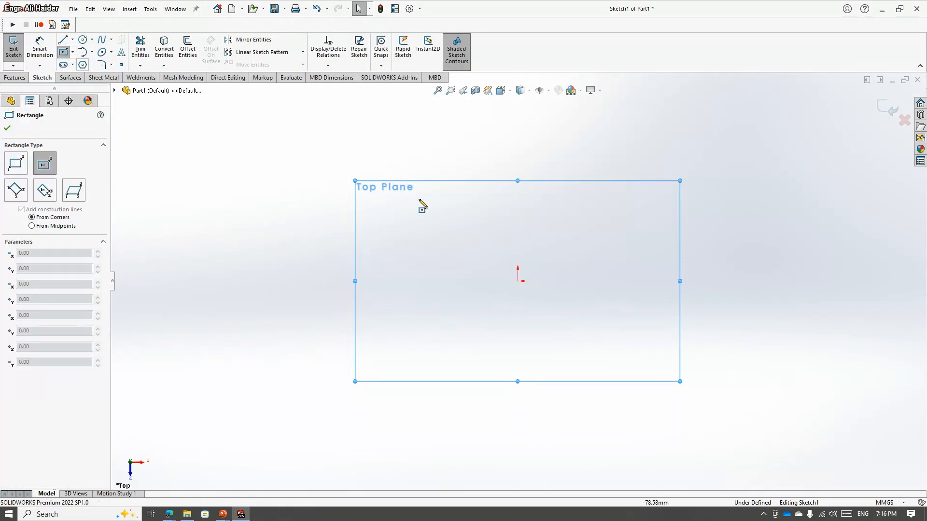
left_click(518, 281)
left_click(684, 378)
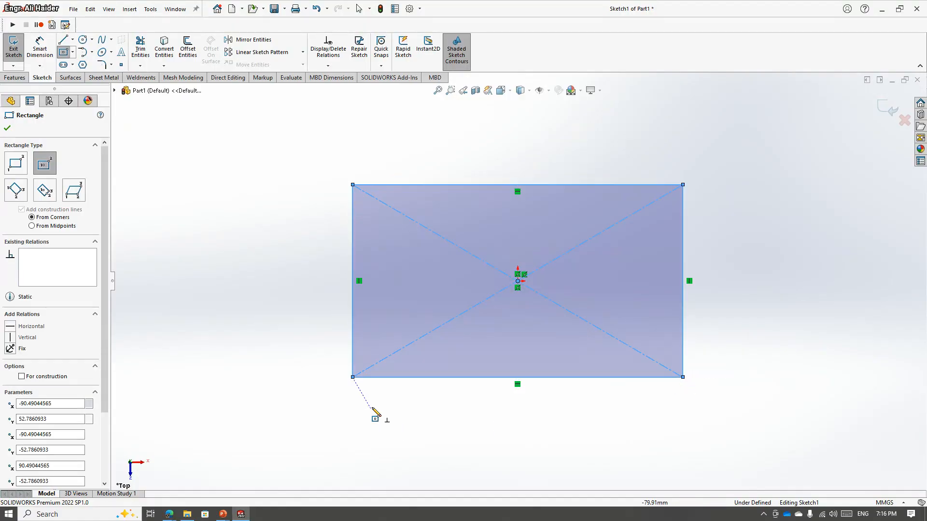
left_click_drag(355, 378, 362, 285)
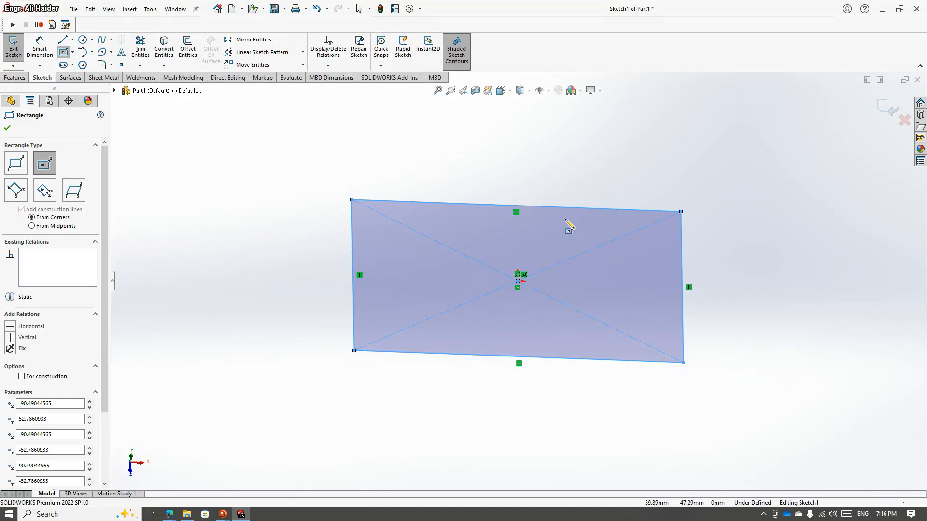
- Dimension the rectangle's short vertical edge and create a new global variable named W from that dimension
left_click(41, 52)
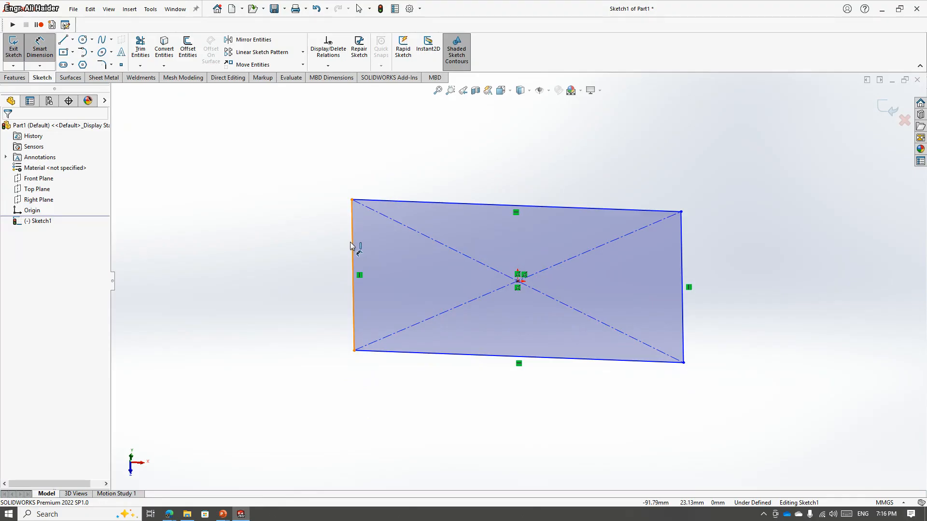
left_click(350, 244)
left_click(312, 264)
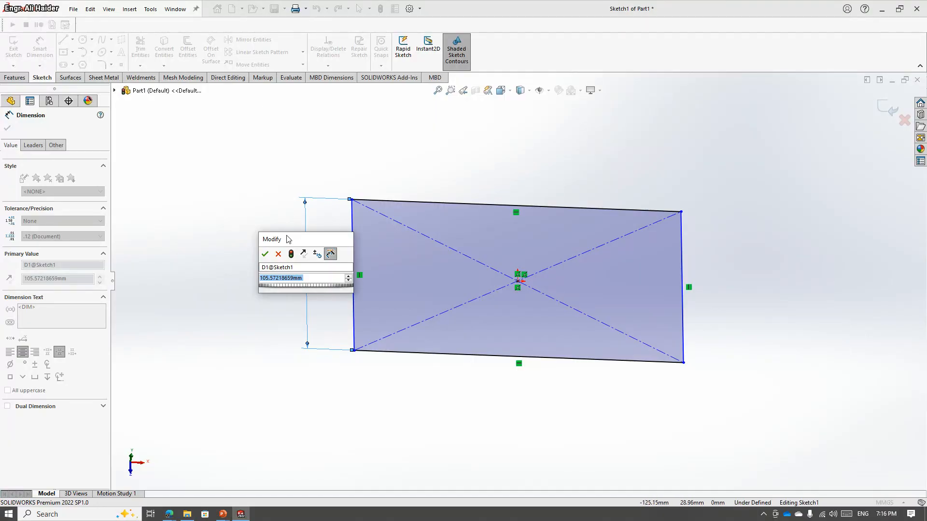
left_click_drag(286, 239, 151, 122)
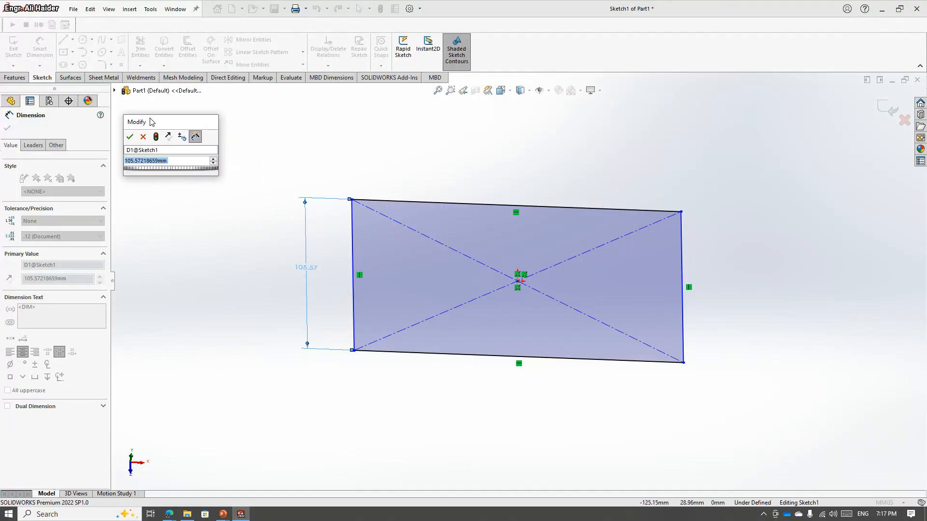
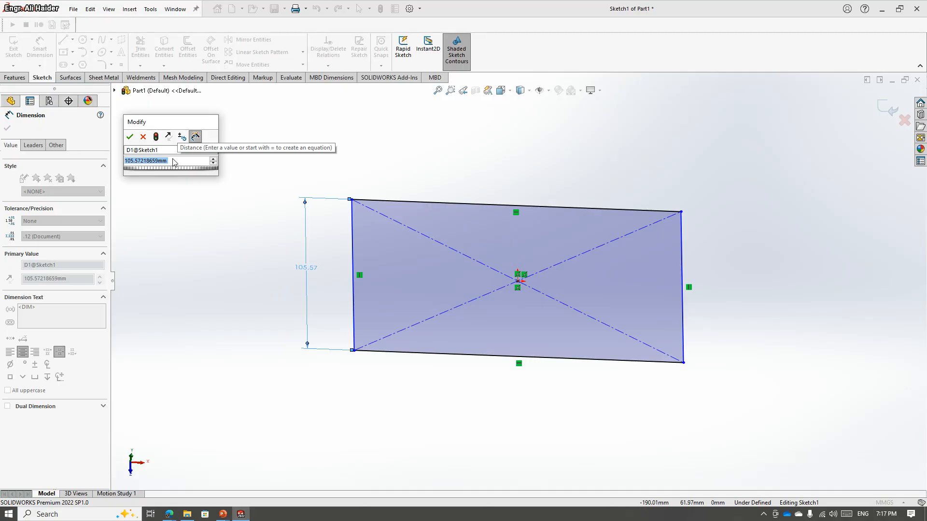
type("=")
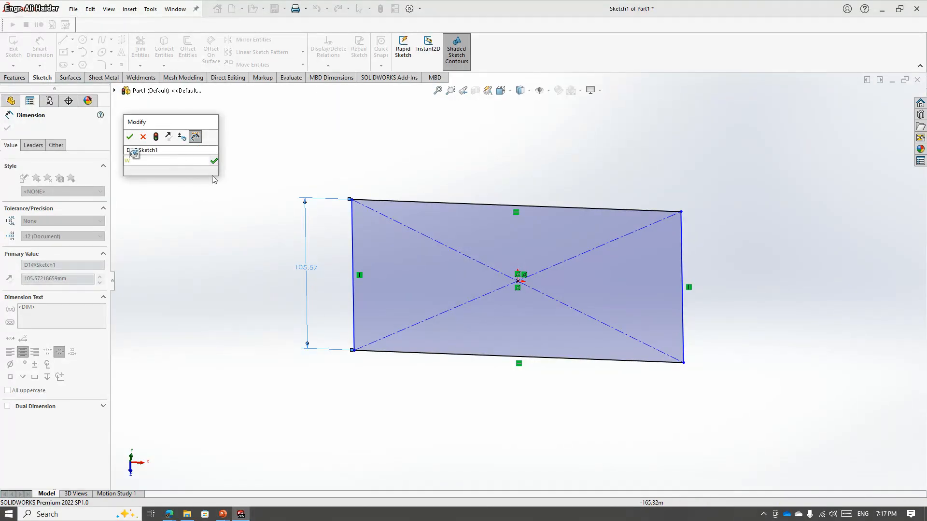
left_click(214, 160)
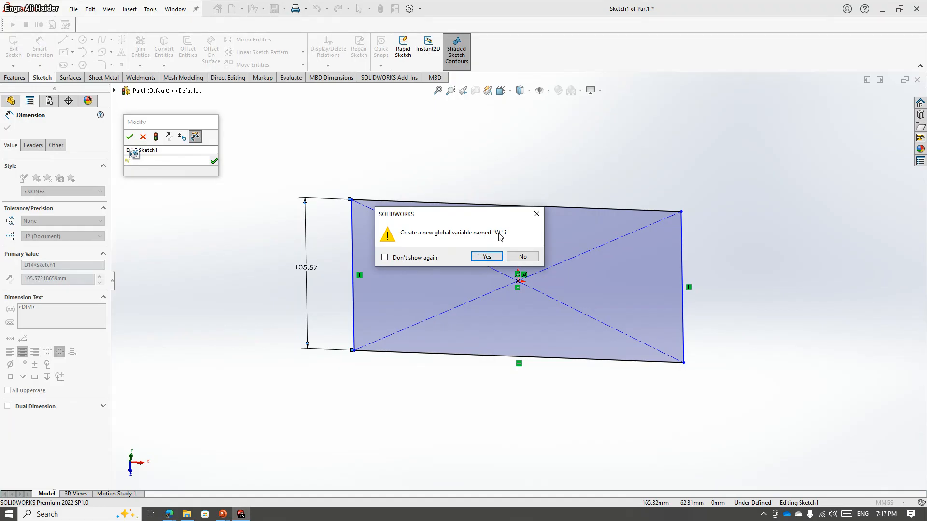
left_click(491, 259)
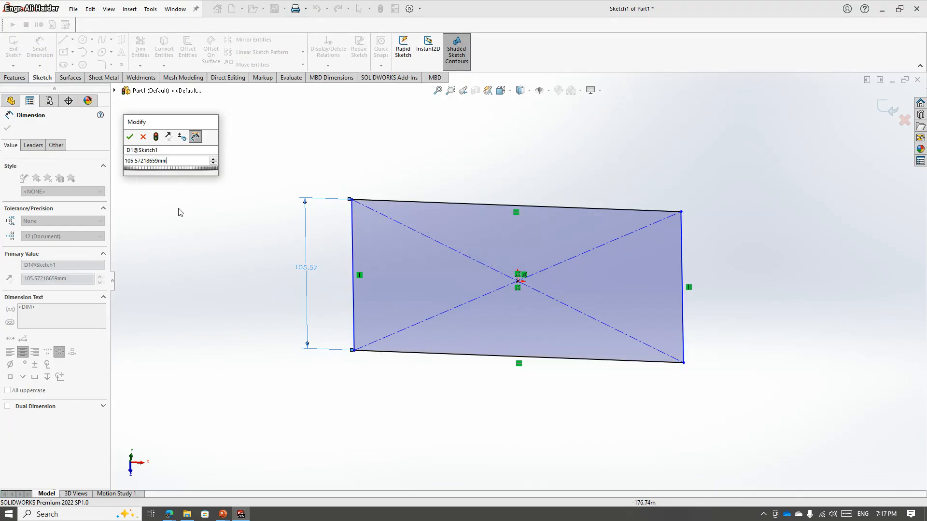
- Set the rectangle's short edge dimension to 100 mm and expand the Equations folder to select the variable W
left_click_drag(170, 162, 120, 164)
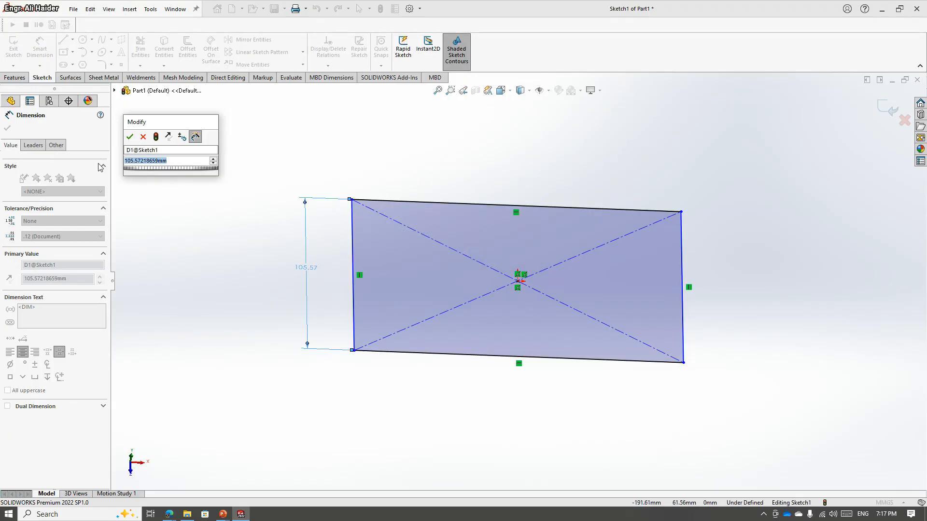
type("100")
key("Return")
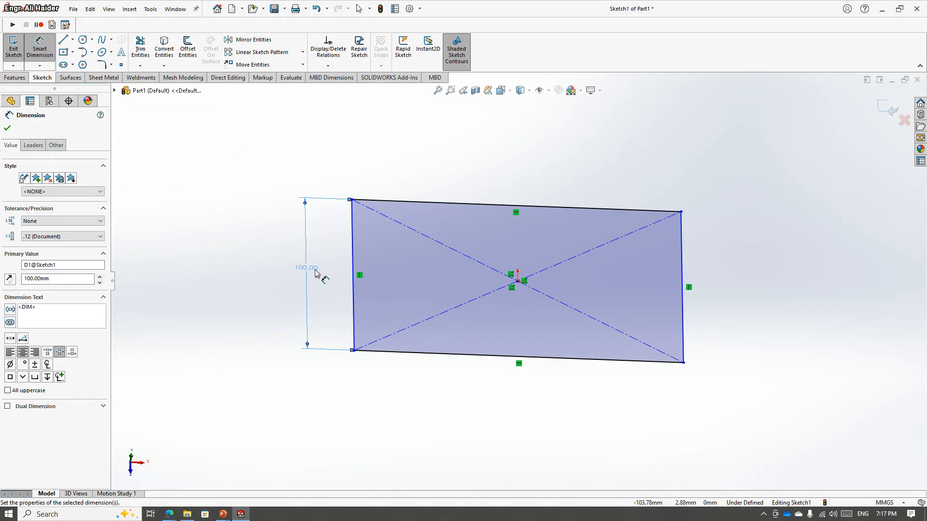
left_click(7, 128)
left_click(7, 168)
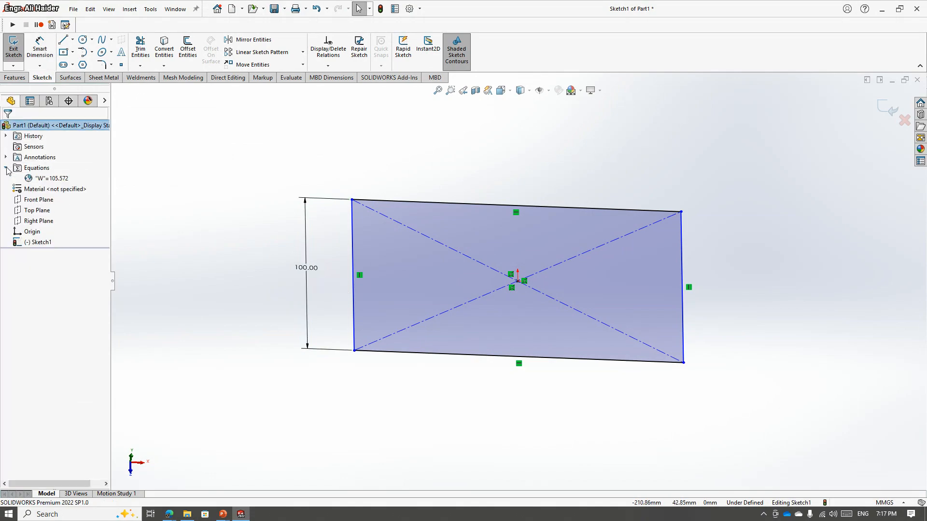
left_click(43, 179)
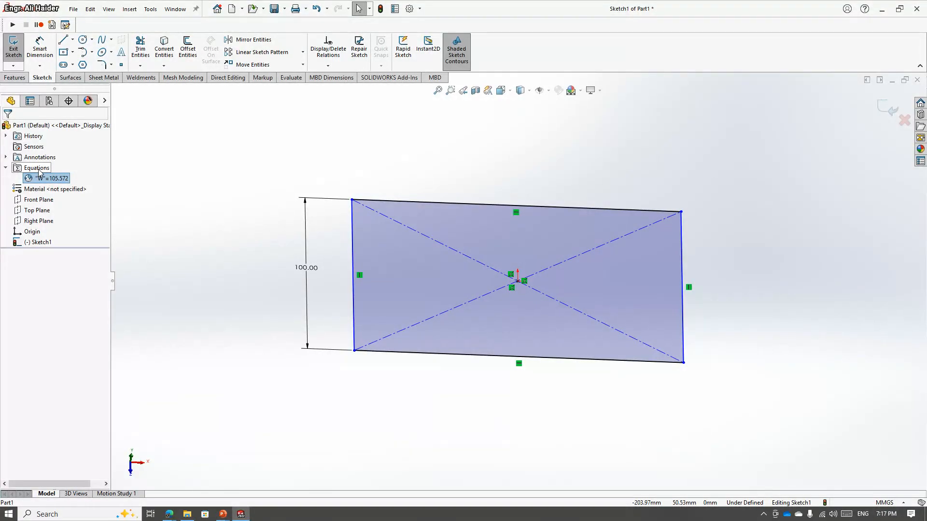
key("ctrl+n")
double_click(240, 227)
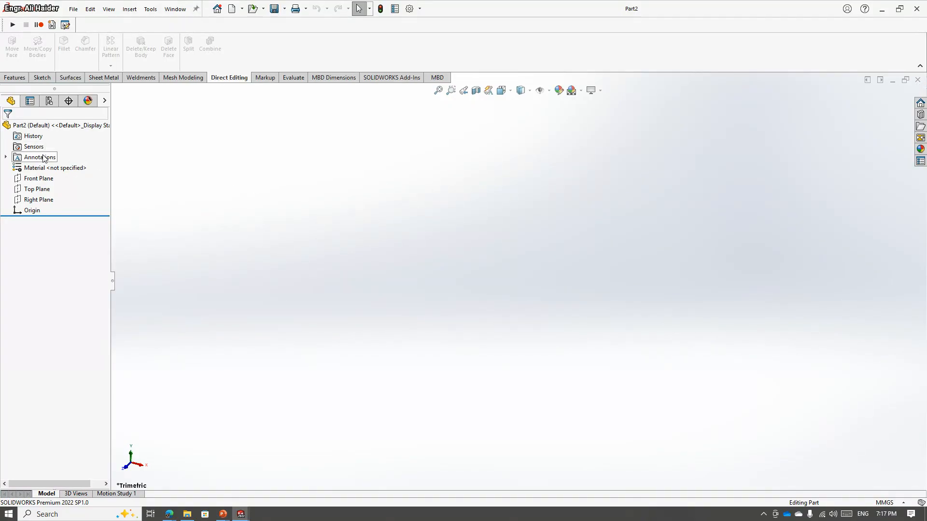
right_click(41, 125)
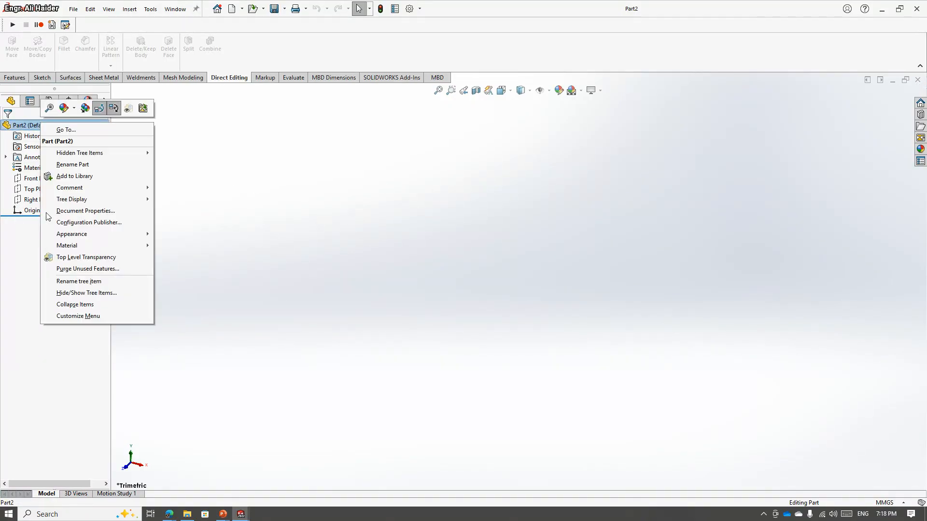
left_click(486, 233)
left_click(917, 81)
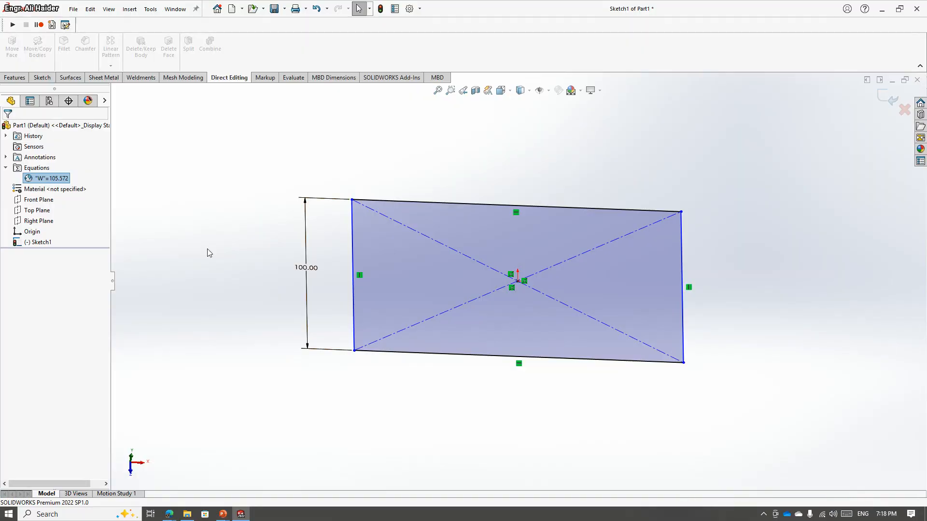
- Set the rectangle's short edge dimension equal to the global variable W
left_click(305, 268)
double_click(305, 269)
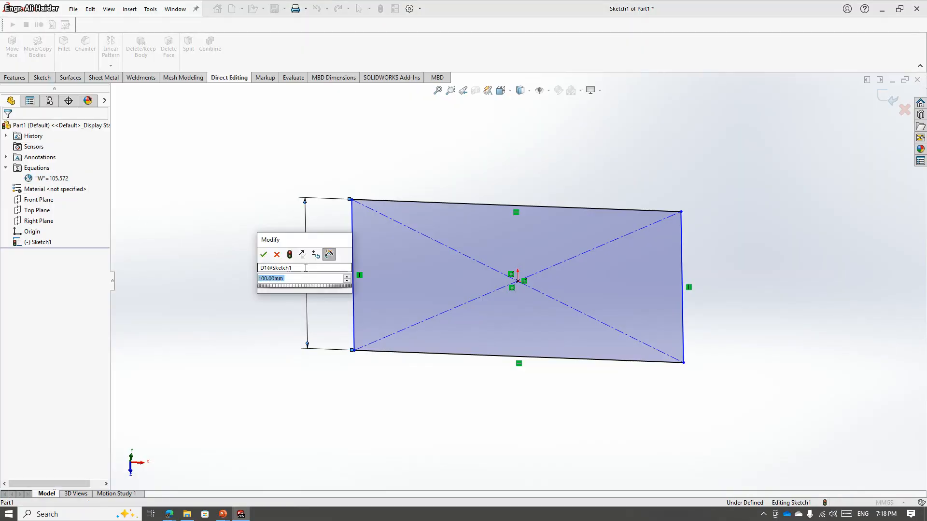
type("=")
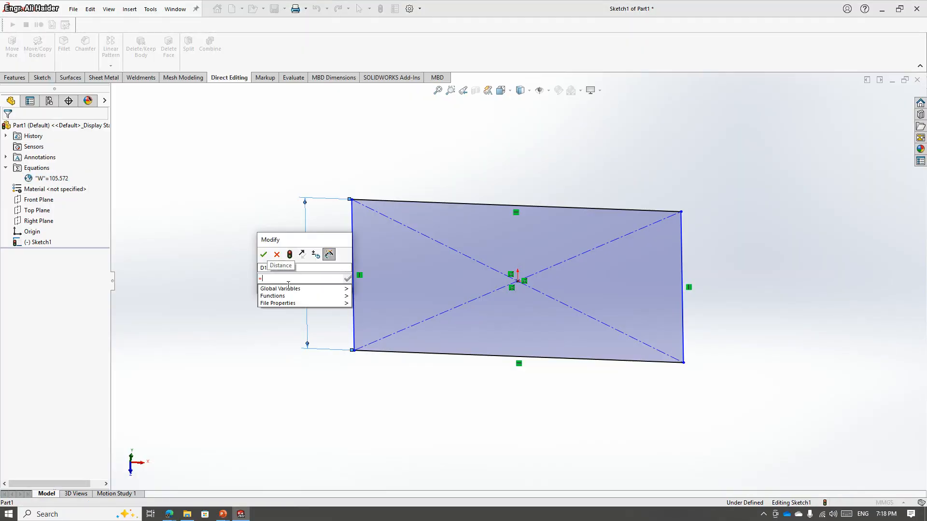
mouse_move(326, 292)
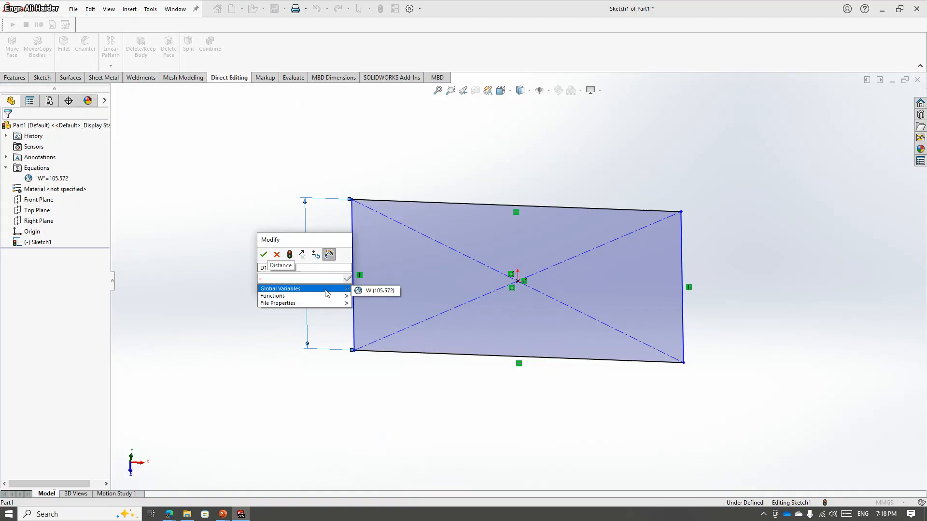
left_click(373, 291)
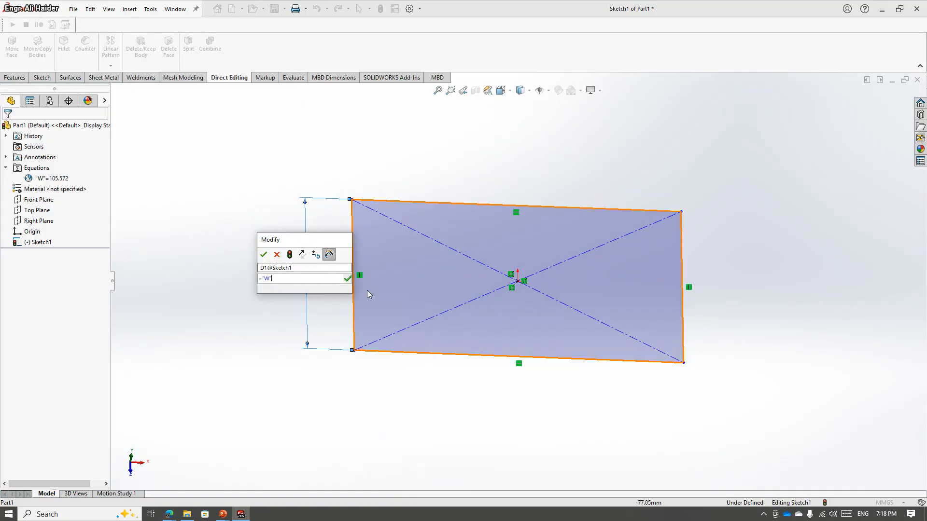
left_click(264, 255)
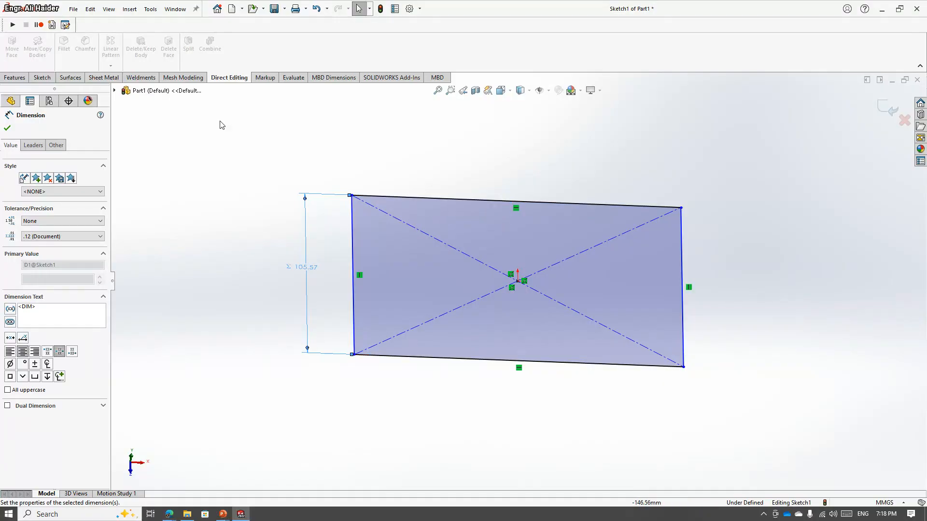
- Dimension the rectangle's long horizontal edge and create a new global variable named L from that dimension
left_click(42, 77)
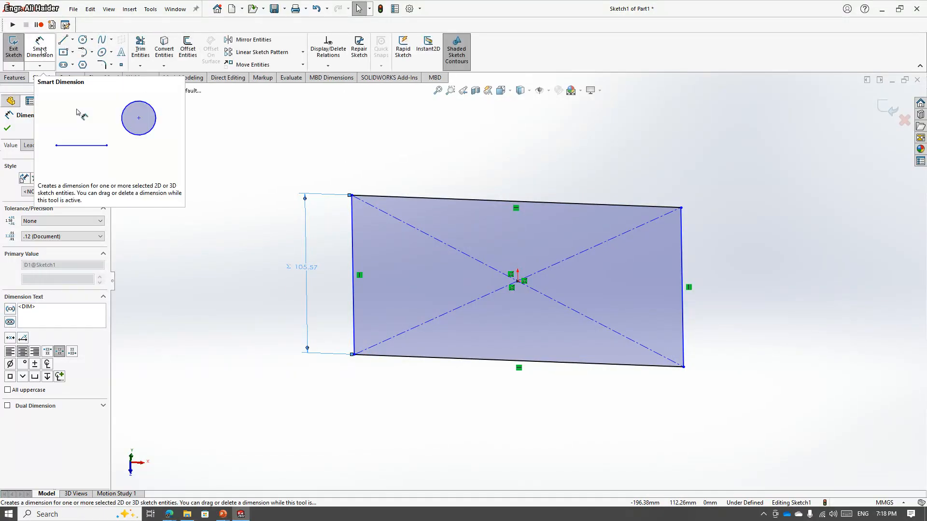
left_click(42, 49)
left_click(429, 199)
left_click(426, 177)
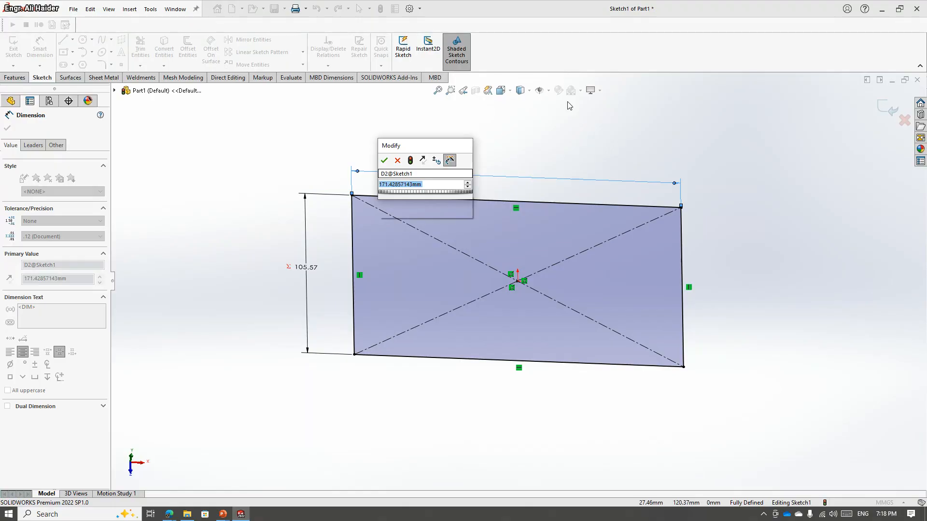
type("=")
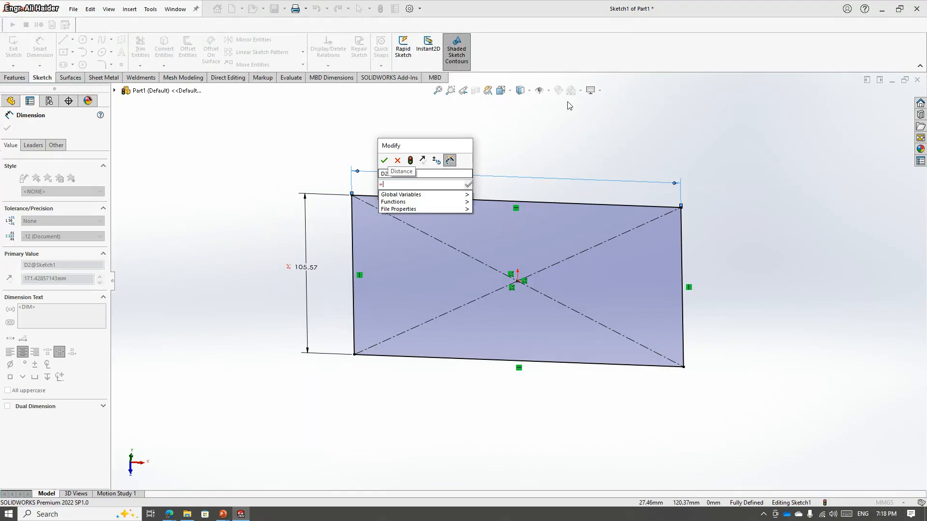
type("l")
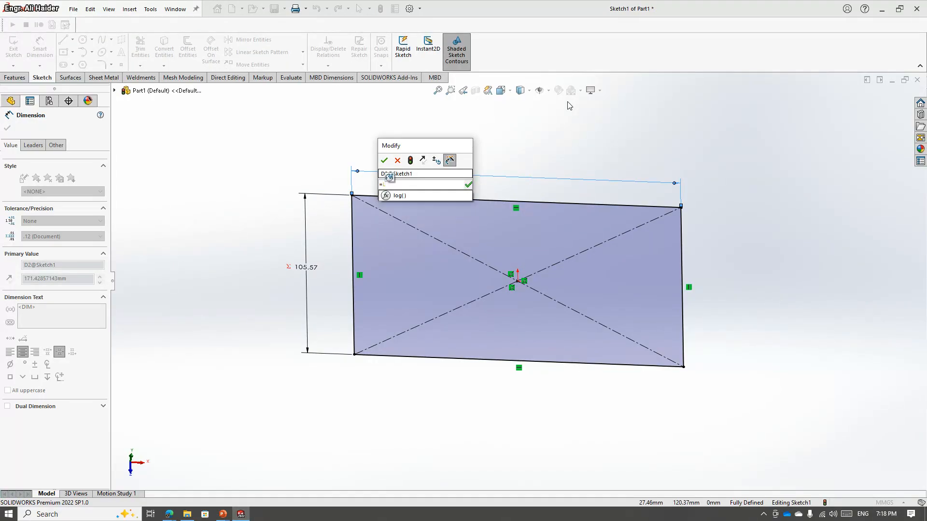
key("Return")
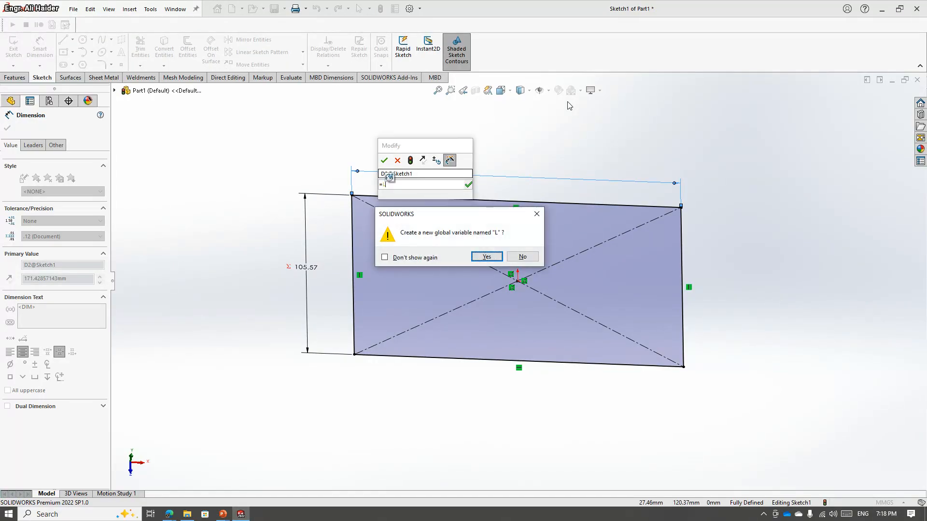
left_click(487, 258)
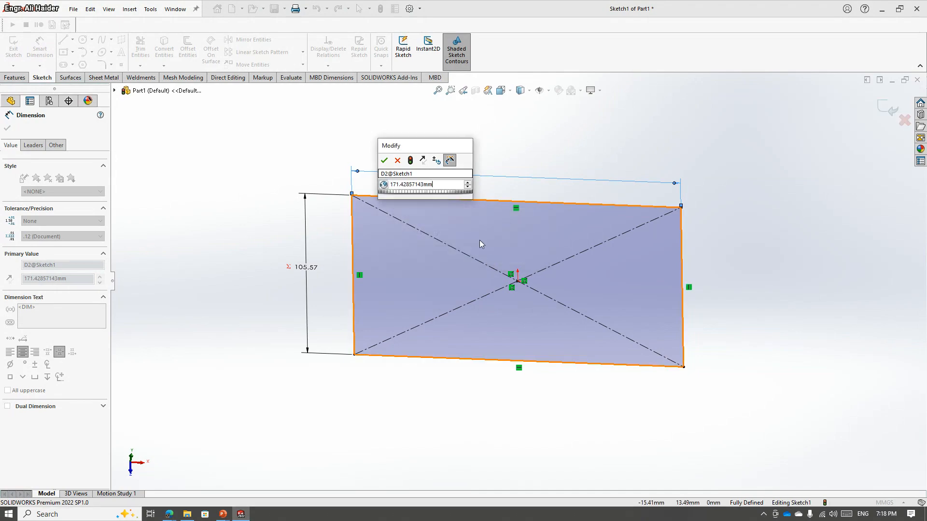
- Set the long edge dimension driven by the global variable L to 200 mm and finish dimensioning
double_click(438, 183)
type("200")
key("Return")
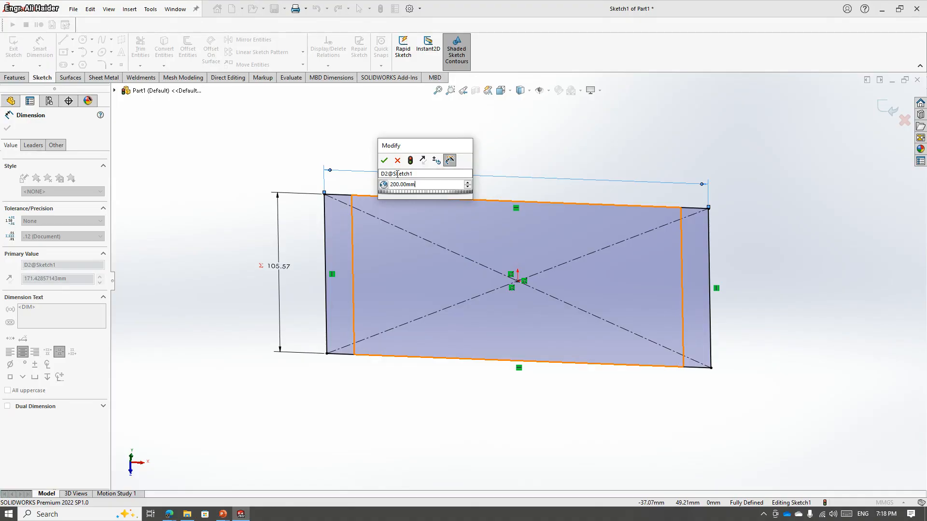
left_click(384, 160)
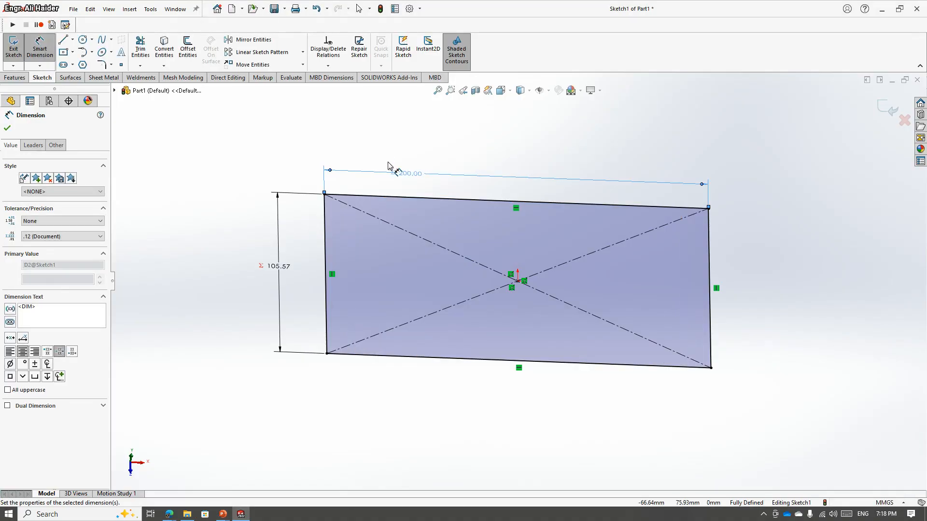
left_click(435, 176)
key("Escape")
left_click(6, 128)
left_click(34, 178)
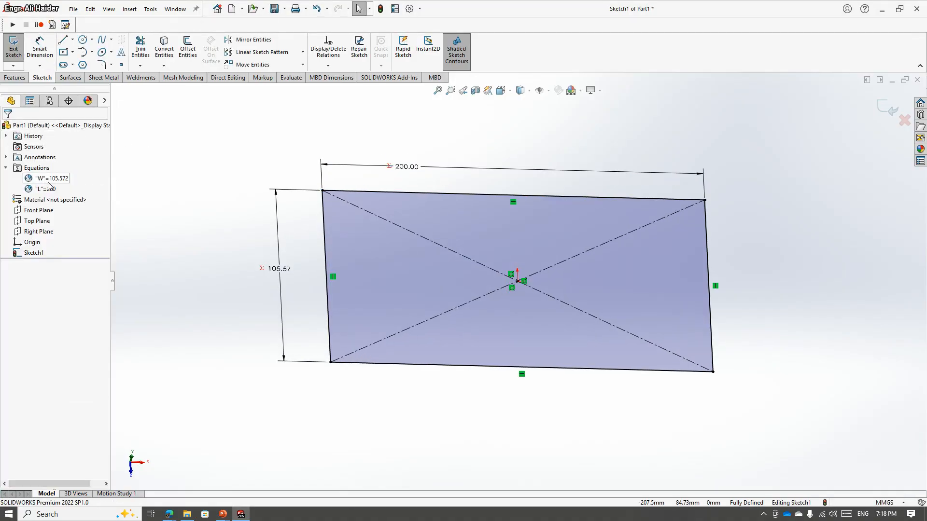
left_click(41, 190)
- Offset the whole rectangle outward by 3 mm, keeping the offset dimension and chain selection enabled
middle_click_drag(320, 189, 320, 140)
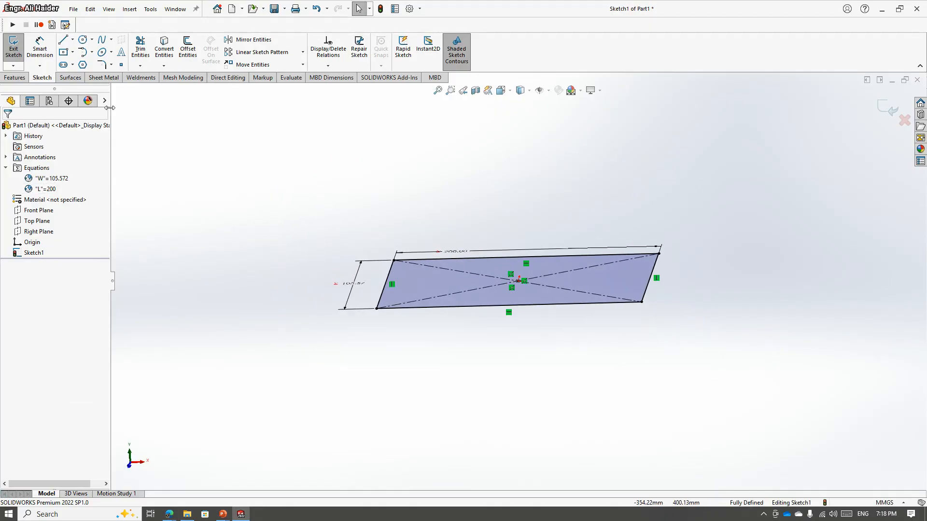
middle_click_drag(382, 226, 393, 253)
scroll(709, 242, "down", 2)
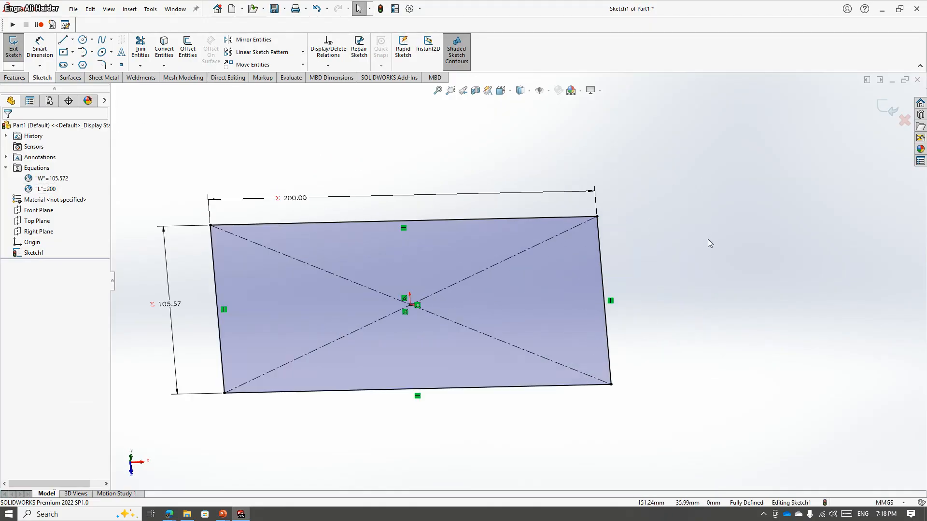
scroll(381, 270, "down", 2)
scroll(288, 165, "up", 2)
middle_click_drag(323, 249, 325, 273)
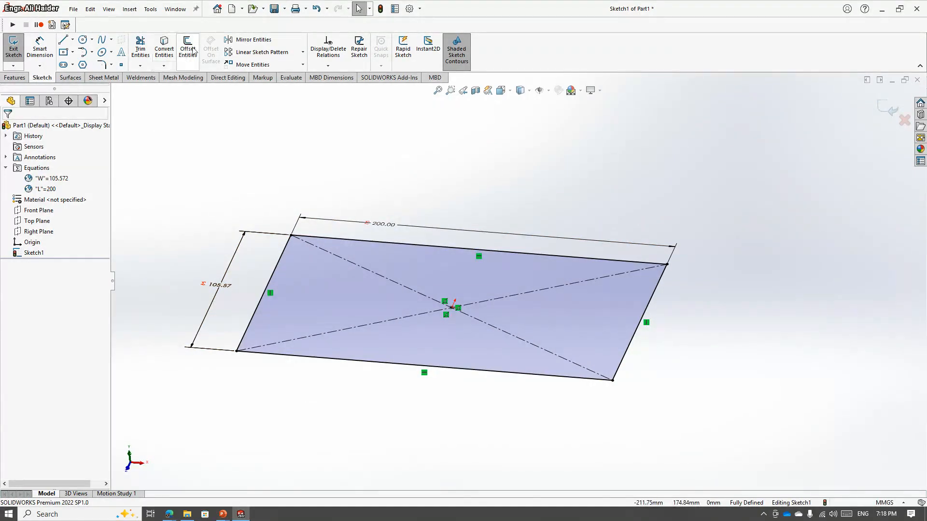
left_click(310, 299)
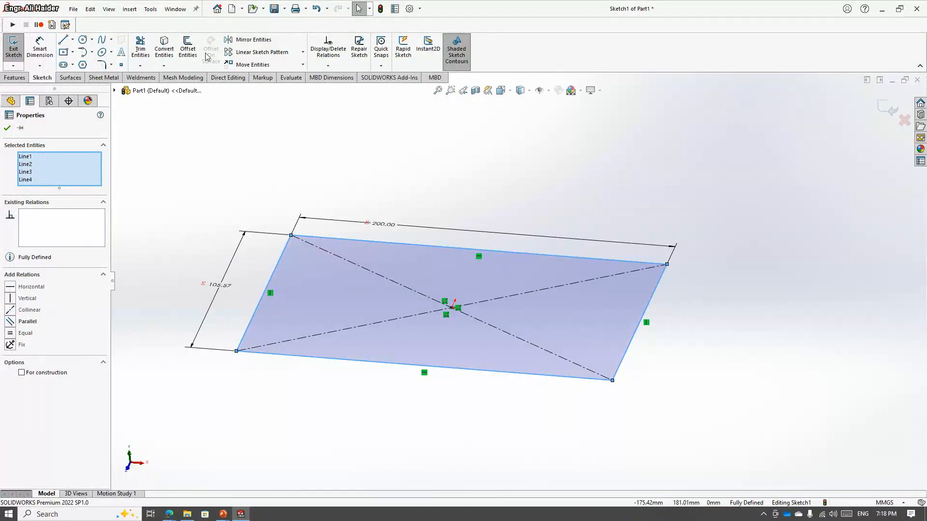
left_click(189, 50)
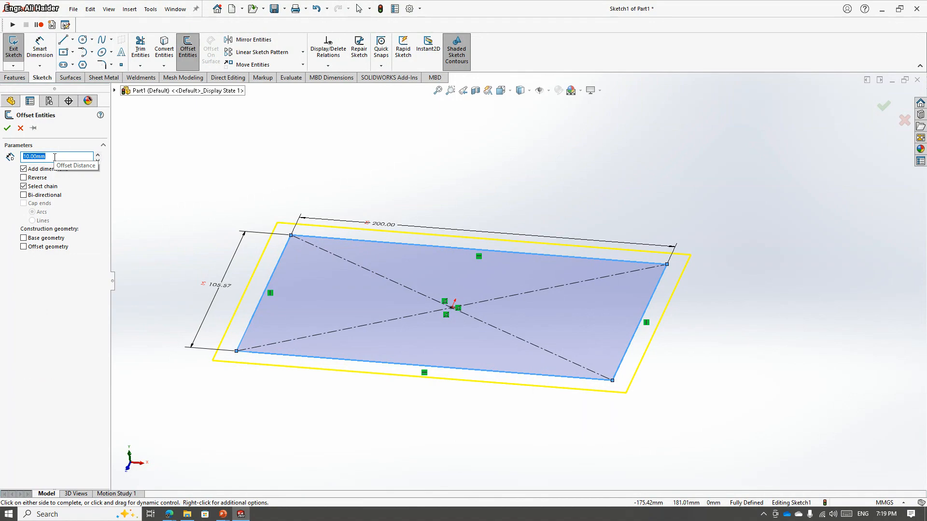
type("3")
key("Return")
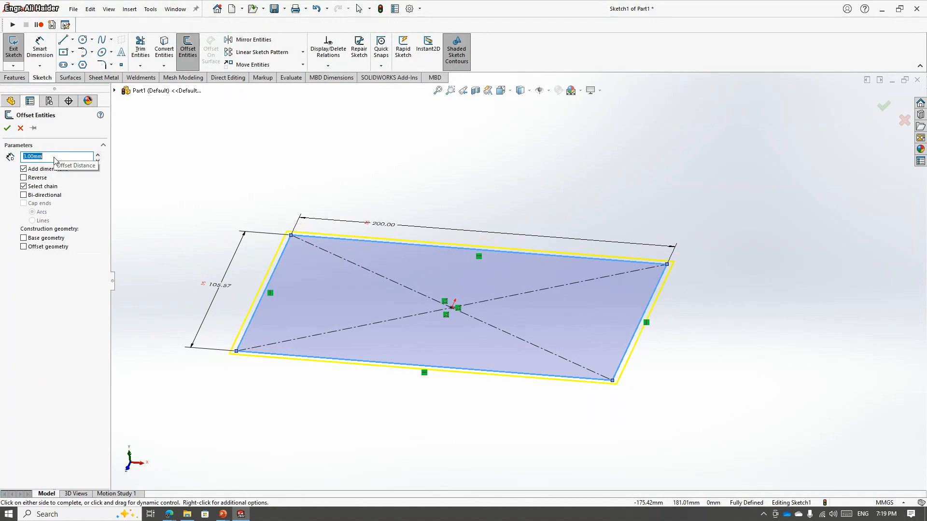
left_click(7, 128)
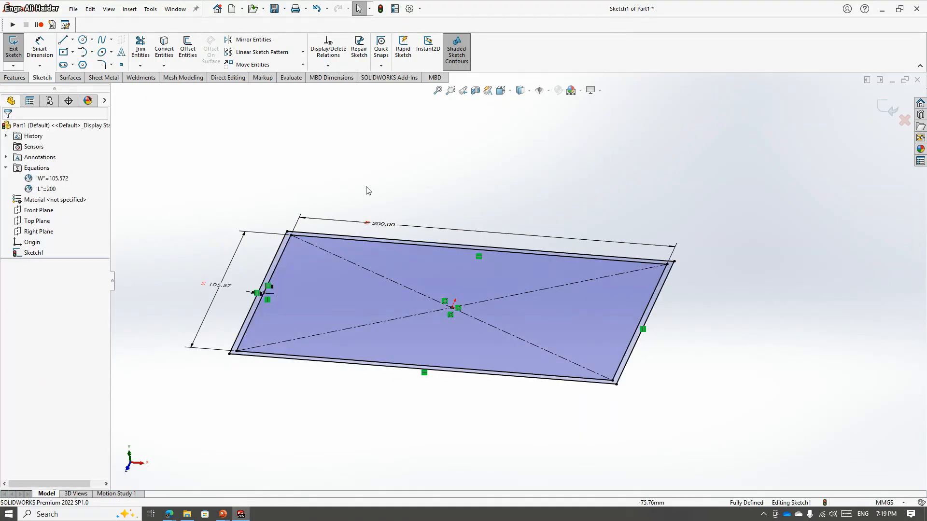
- Move the 3 mm offset dimension clear of the profile, below the rectangle's lower-left corner
middle_click_drag(368, 191, 428, 189)
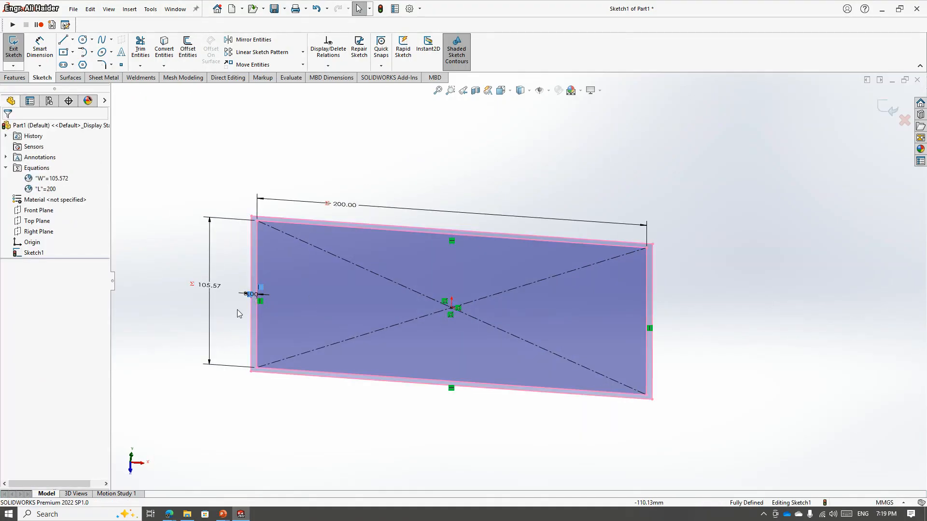
left_click_drag(241, 297, 195, 411)
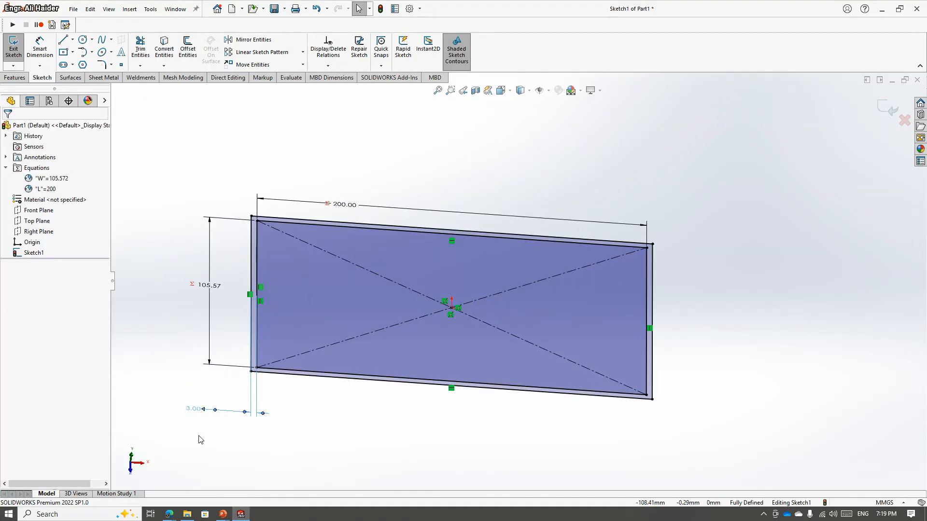
left_click(188, 463)
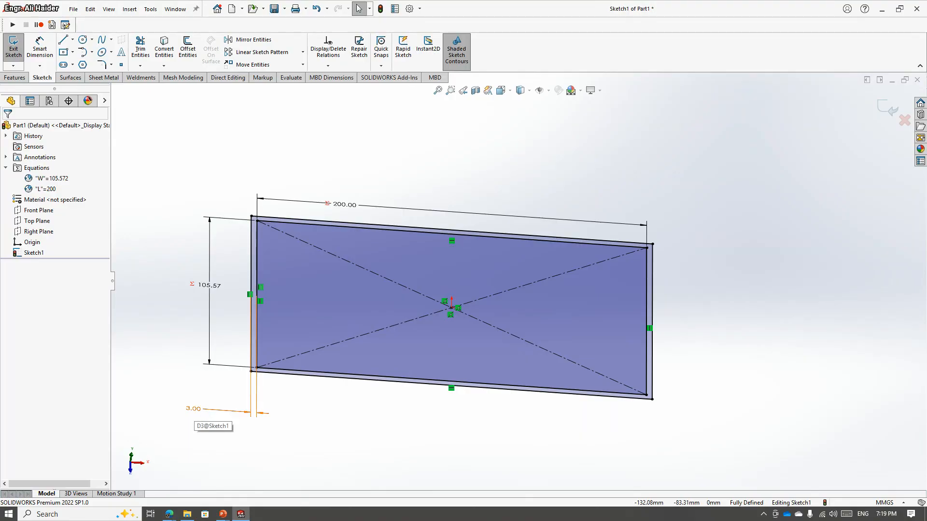
- Link the 3 mm offset dimension to a new global variable named Wall
double_click(194, 409)
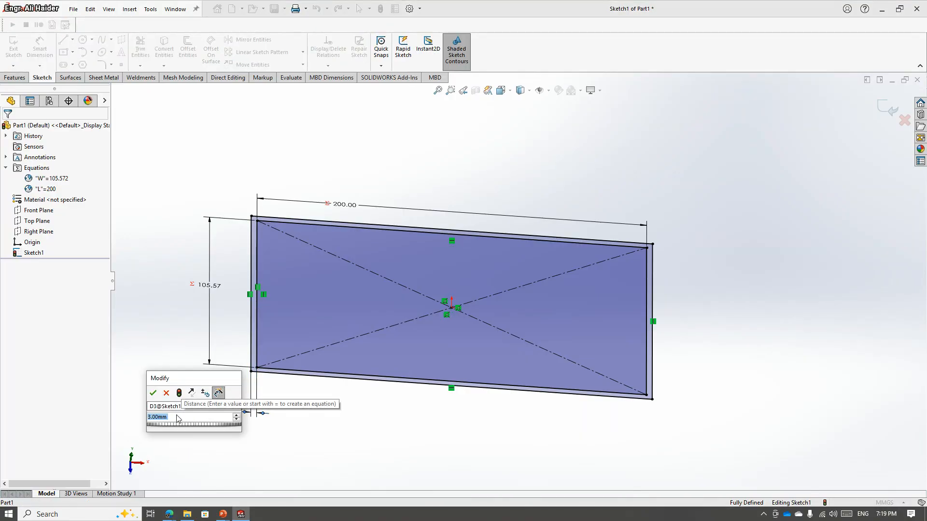
type("=")
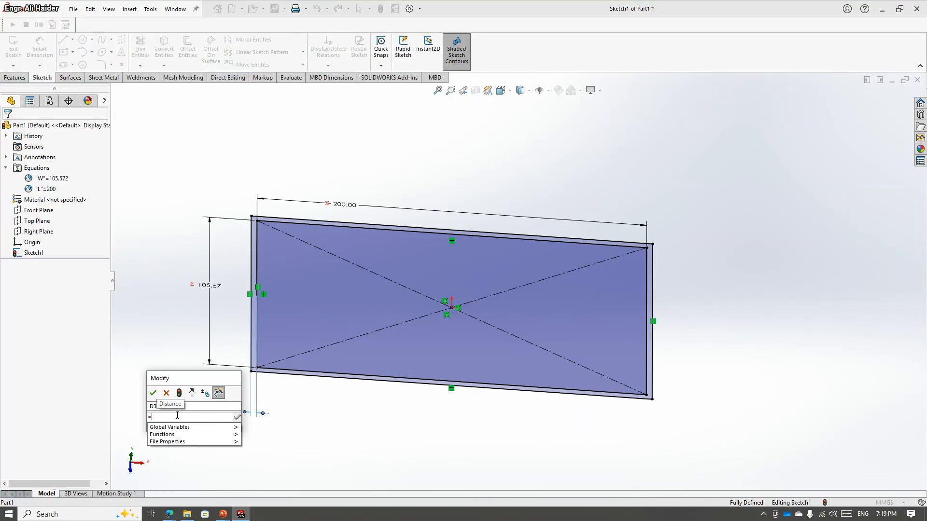
type("Wall T")
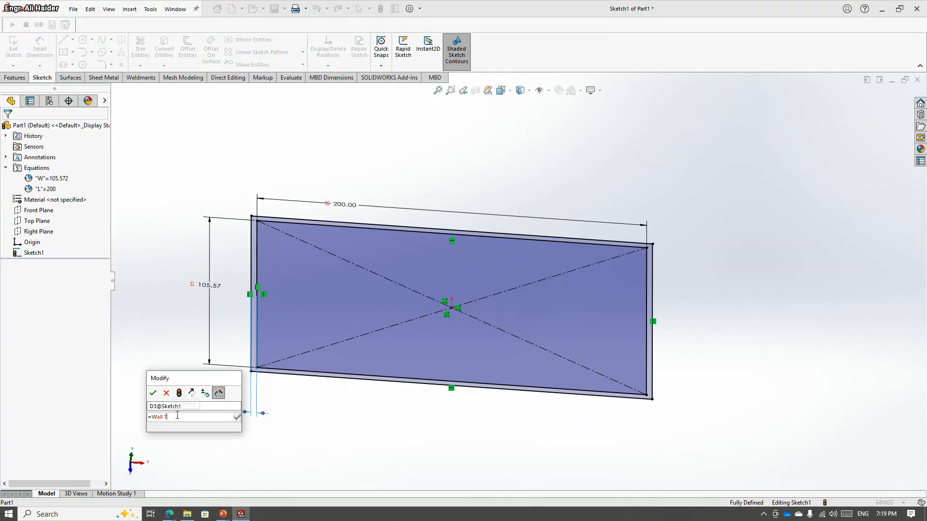
type("o")
key("BackSpace")
key("BackSpace")
key("BackSpace")
key("Return")
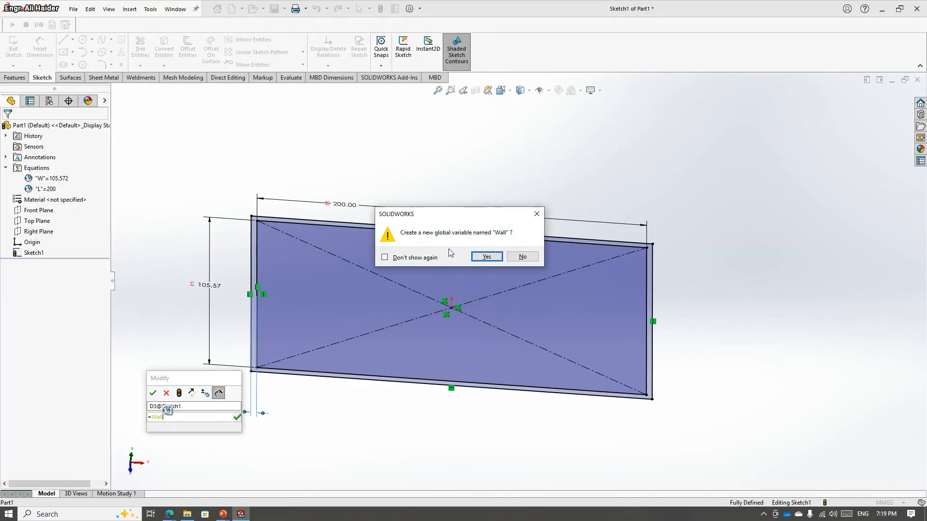
left_click(477, 261)
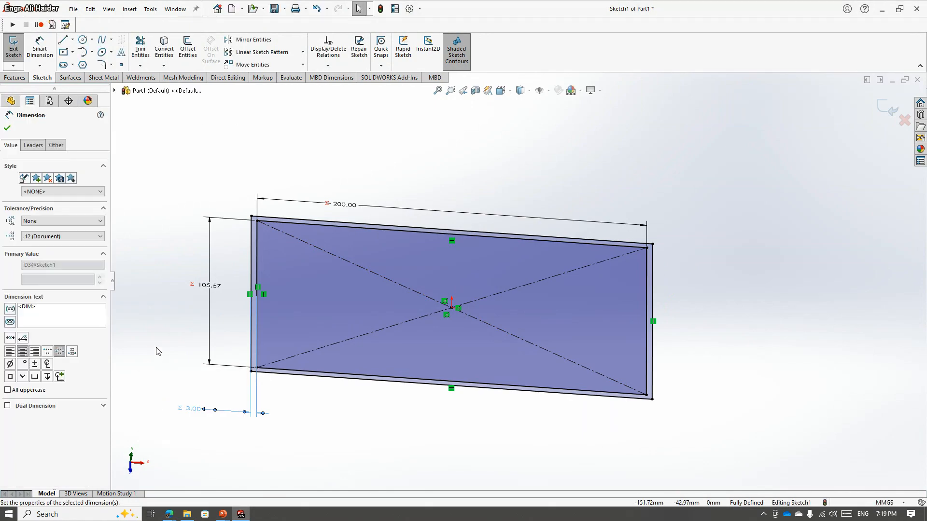
key("Escape")
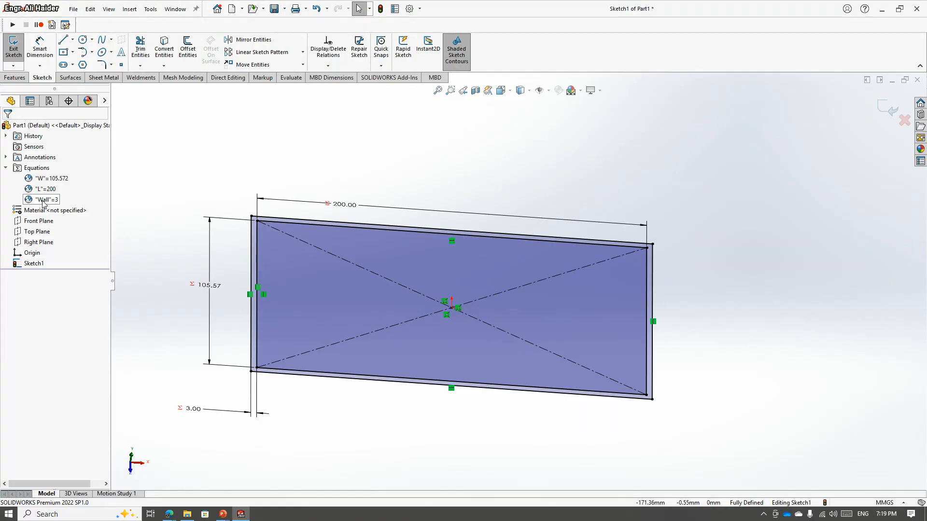
- Extrude the rectangular wall profile as a blind boss 20 mm deep
middle_click_drag(270, 356, 301, 326)
left_click(19, 82)
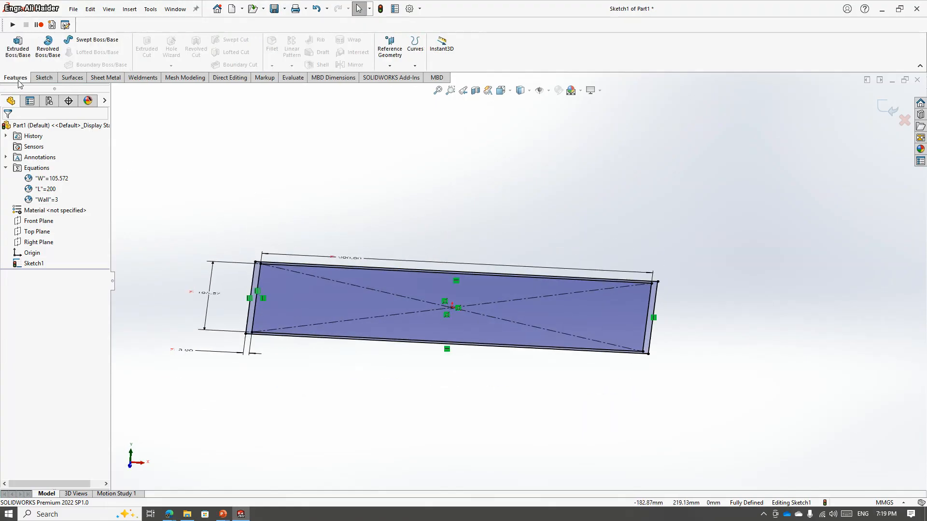
left_click(17, 47)
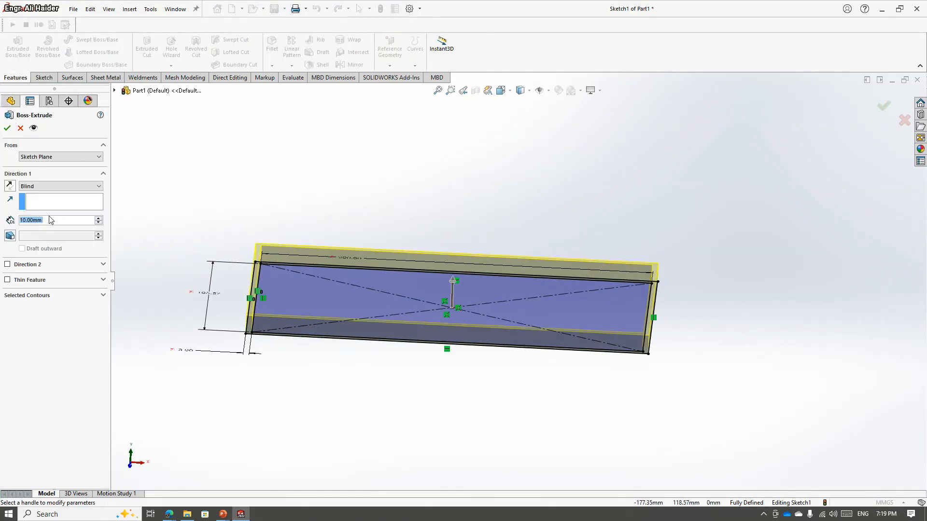
type("20")
key("Return")
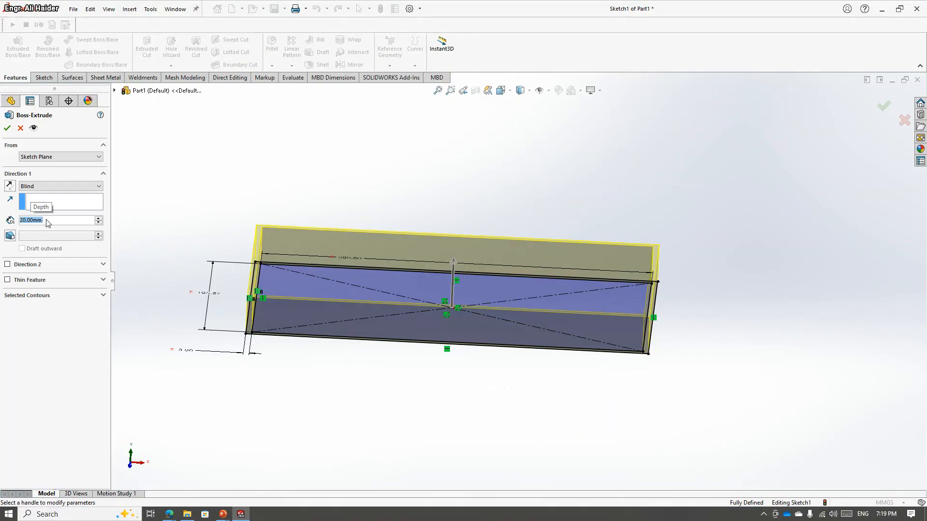
left_click(8, 128)
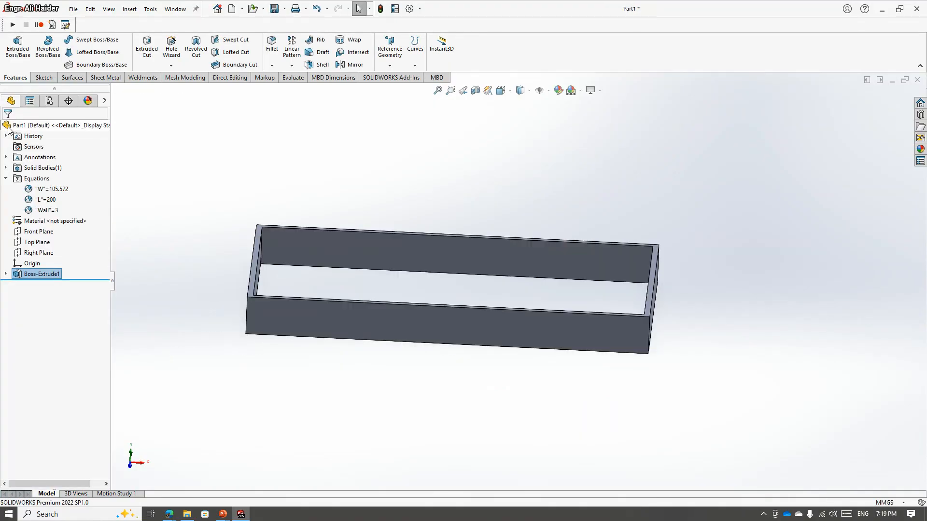
- Edit the wall extrusion and link its blind depth to a new global variable named H
mouse_move(227, 275)
middle_mouse_down()
mouse_move(197, 248)
mouse_move(244, 281)
middle_mouse_up()
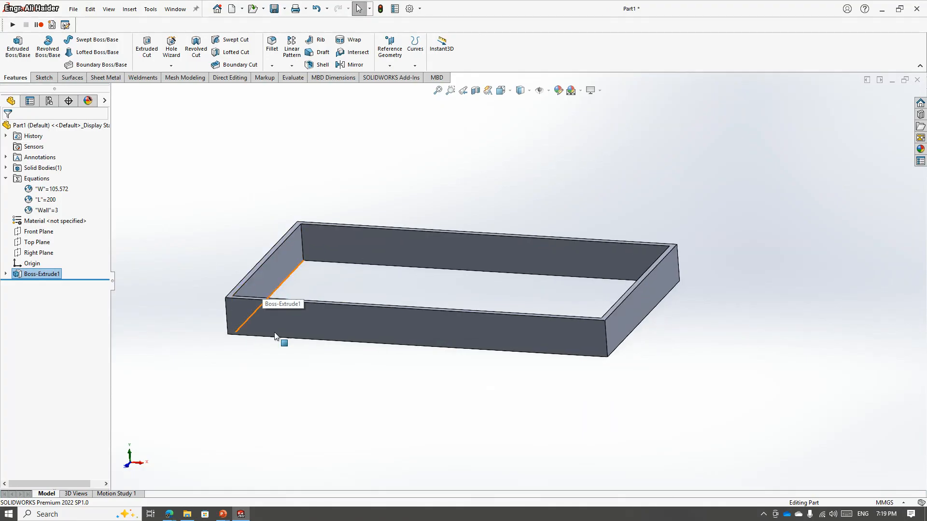
left_click(264, 273)
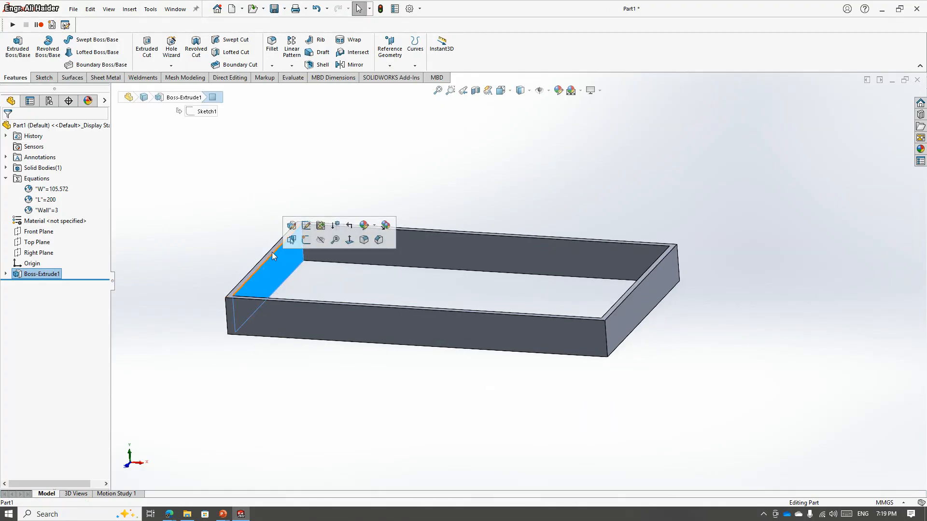
left_click(298, 225)
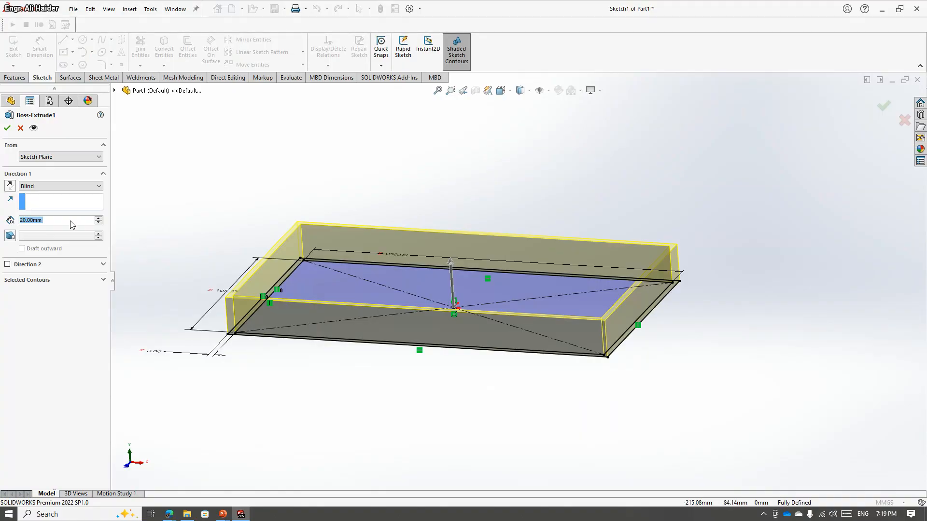
type("=")
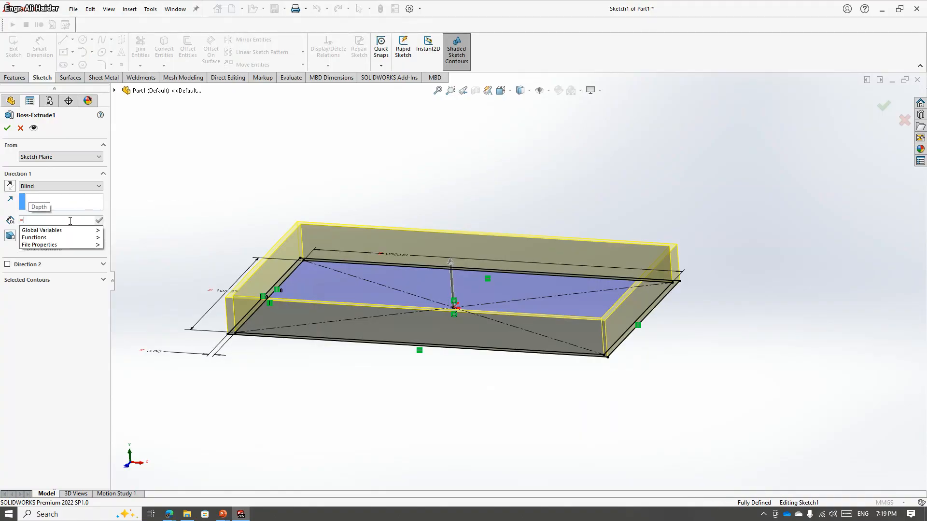
type("H")
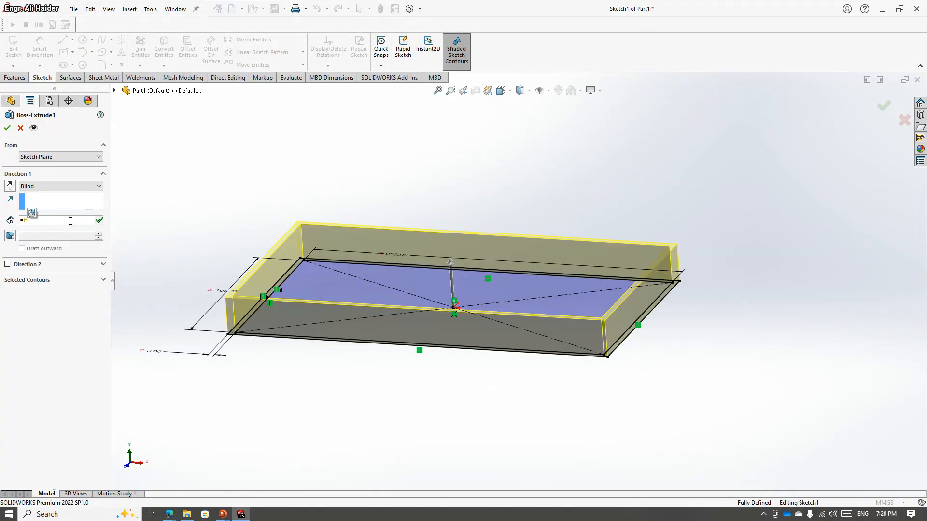
key("Return")
key("Return")
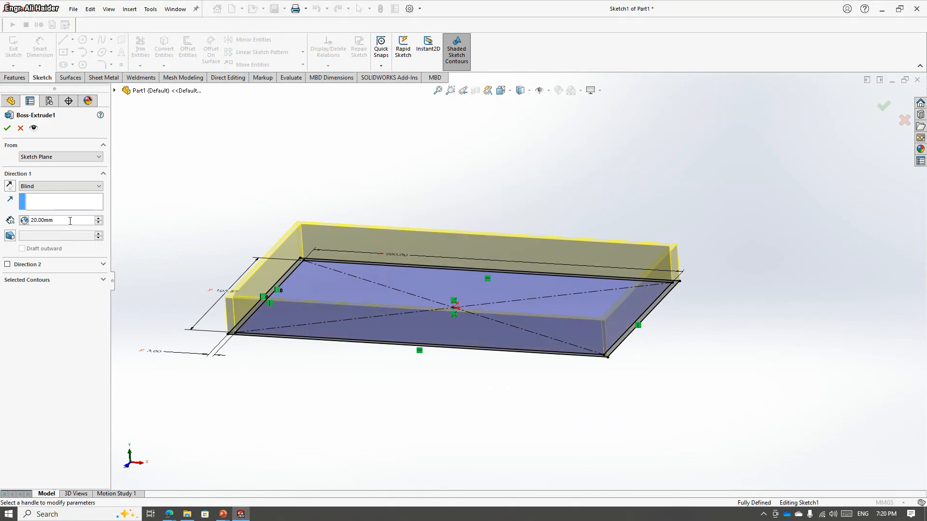
left_click(7, 129)
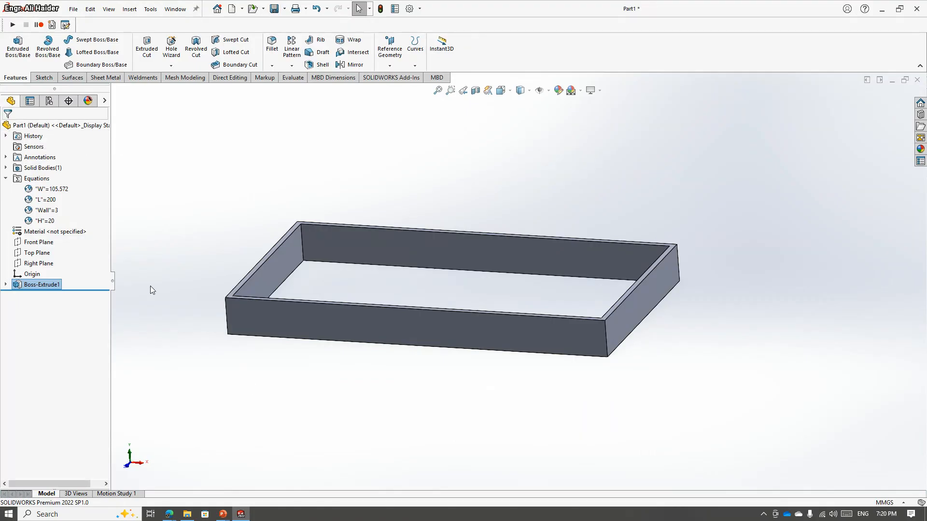
left_click(46, 221)
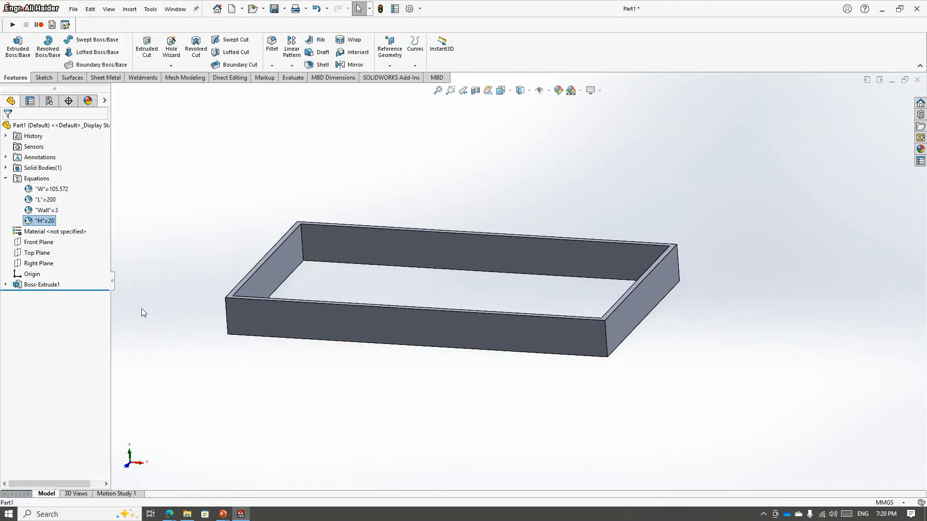
middle_click_drag(144, 285, 166, 276)
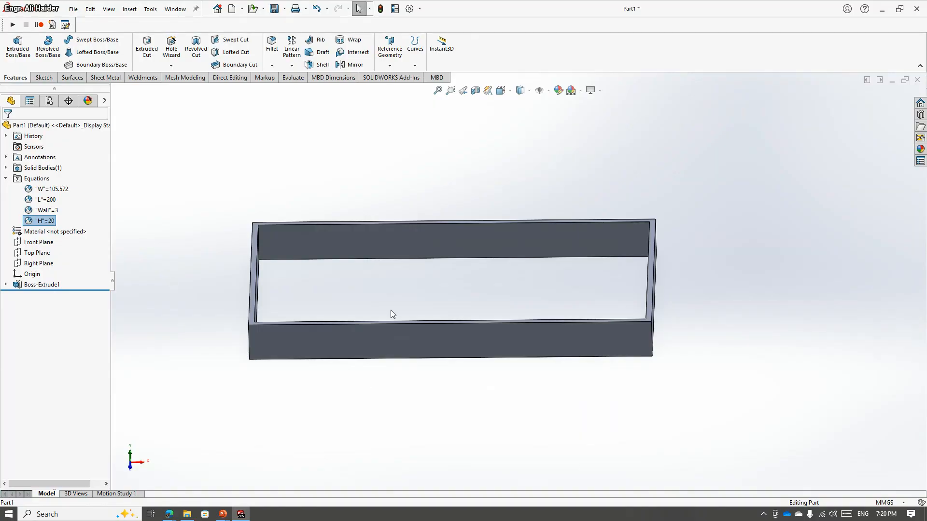
middle_click_drag(391, 311, 395, 257)
middle_click_drag(342, 208, 358, 223)
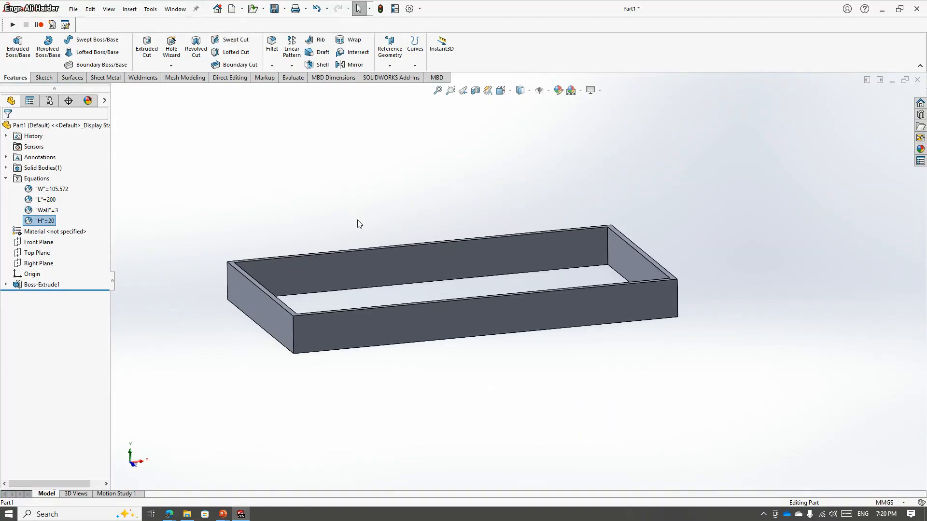
right_click(42, 180)
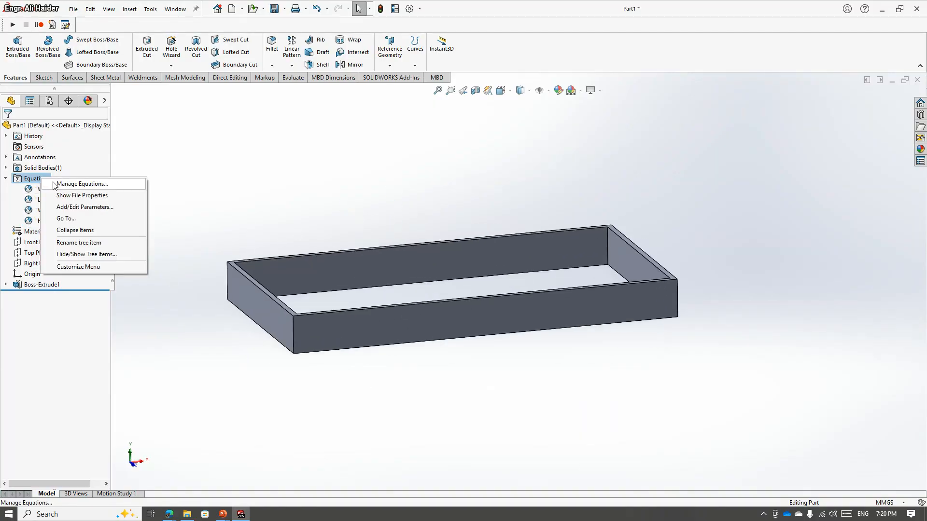
left_click(392, 220)
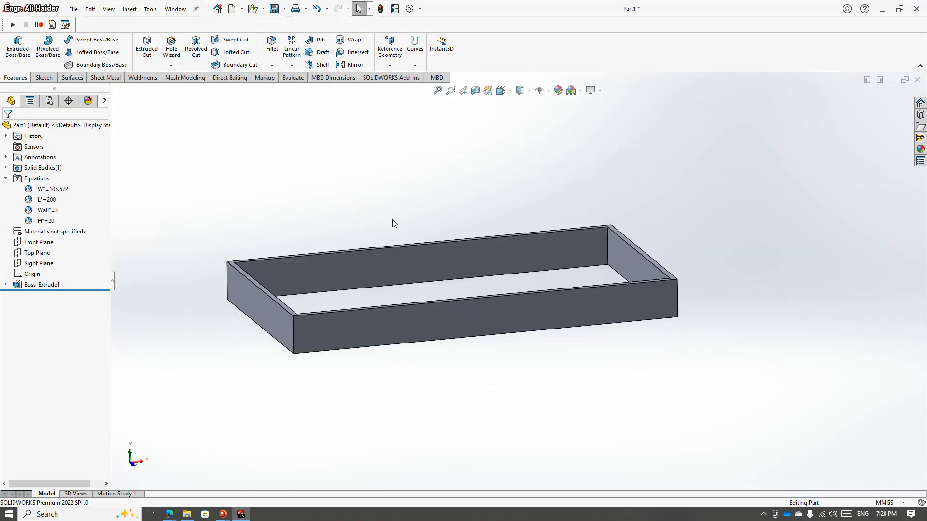
- Start a sketch on the frame's bottom face and convert the face's outer edges into sketch lines
middle_click_drag(353, 307, 330, 321)
scroll(330, 321, "down", 2)
middle_click_drag(368, 285, 297, 220)
left_click(283, 207)
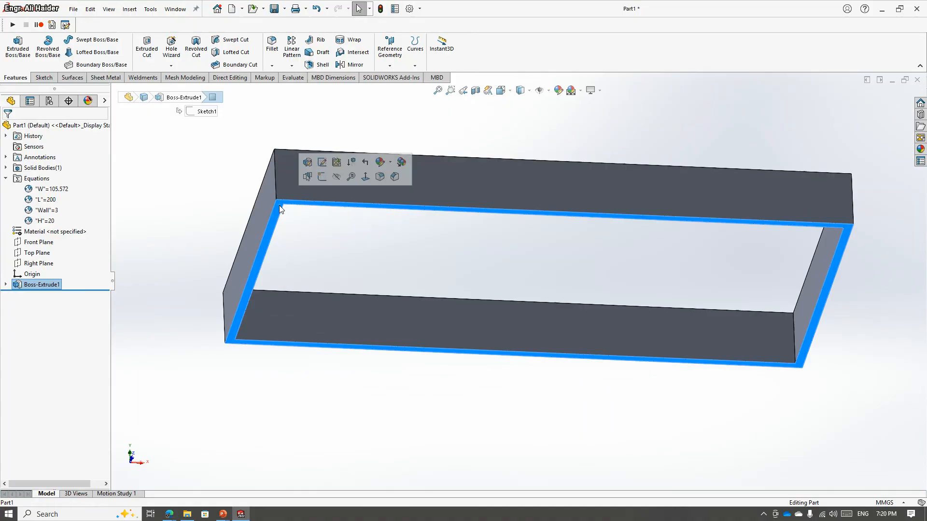
left_click(322, 185)
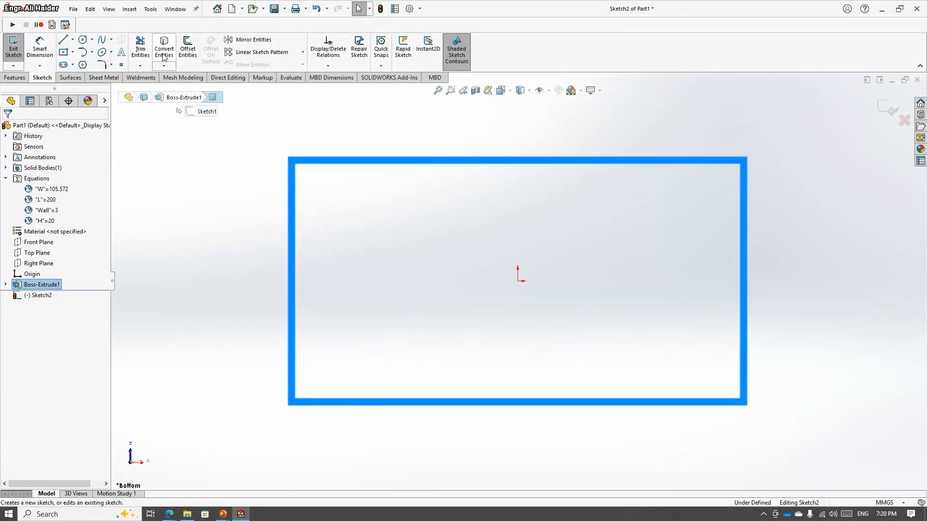
left_click(166, 48)
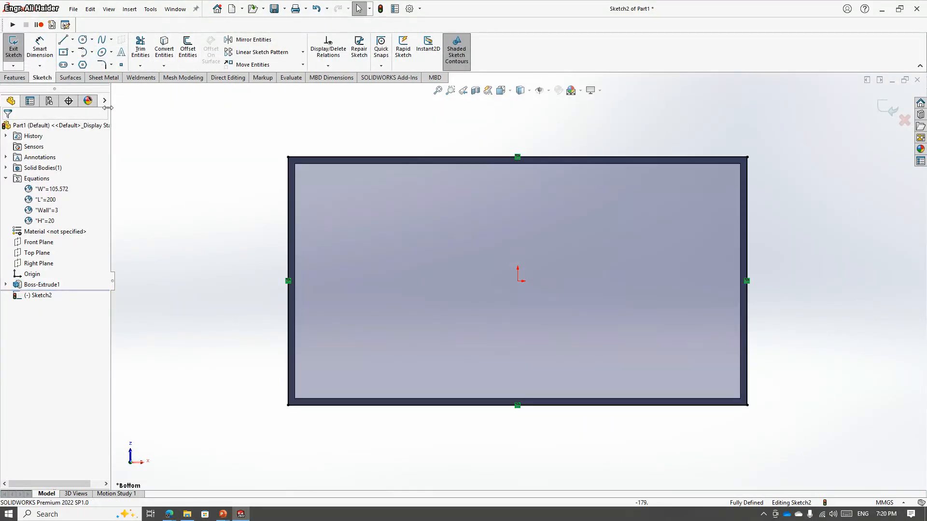
- Extrude the converted rectangle as a merged blind boss with its depth linked to the global variable Wall
left_click(14, 78)
left_click(17, 49)
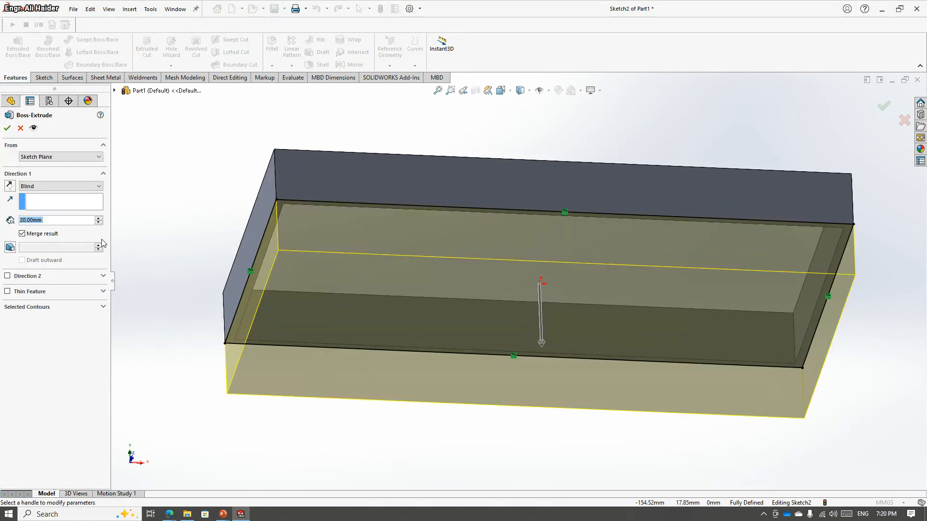
type("=")
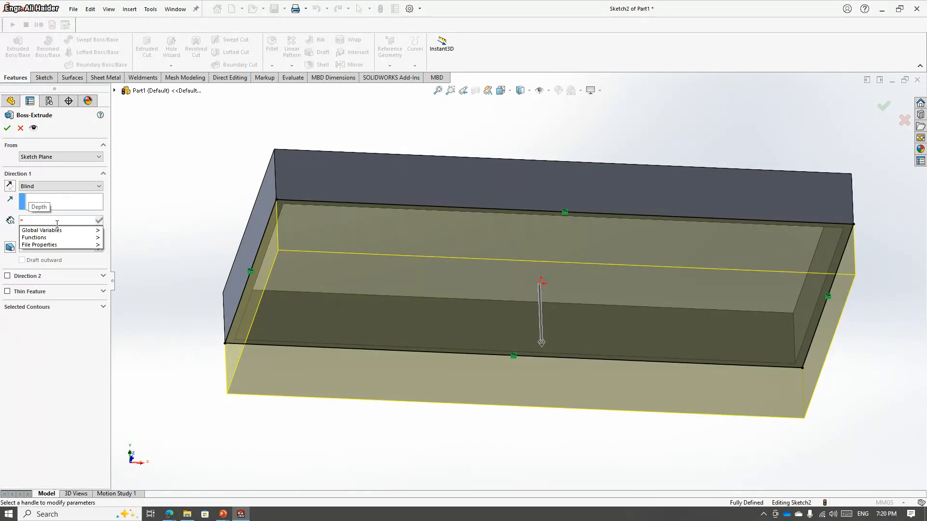
mouse_move(44, 230)
left_click(123, 254)
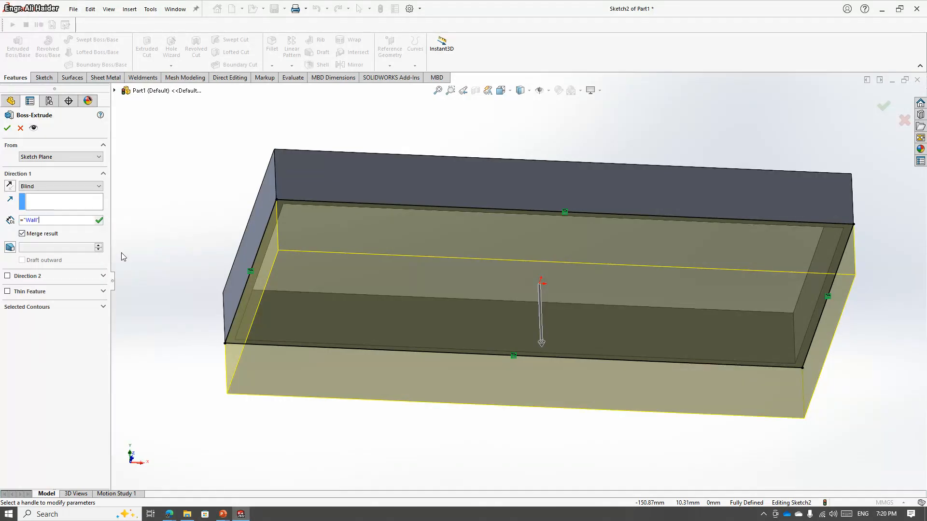
left_click(7, 128)
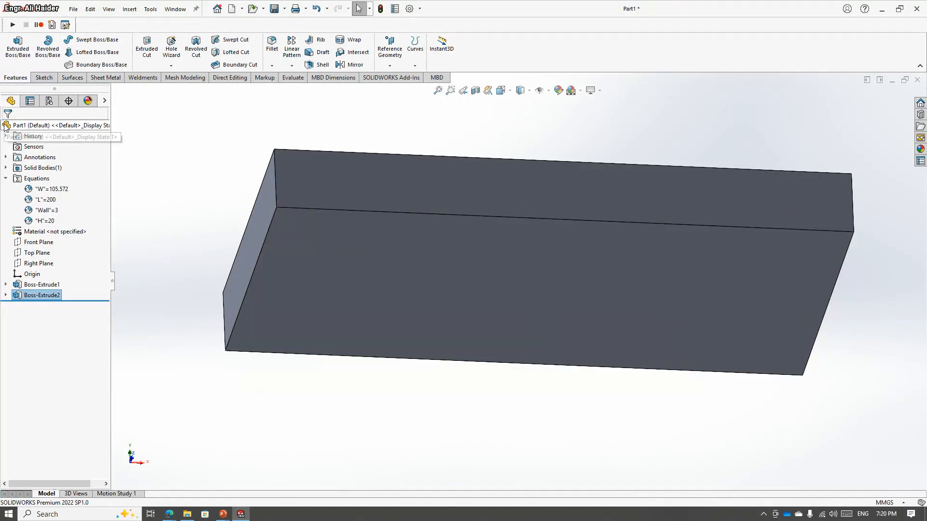
- Measure the normal distance between the inner and outer faces of the tray's floor
scroll(435, 178, "up", 1)
middle_click_drag(471, 177, 453, 333)
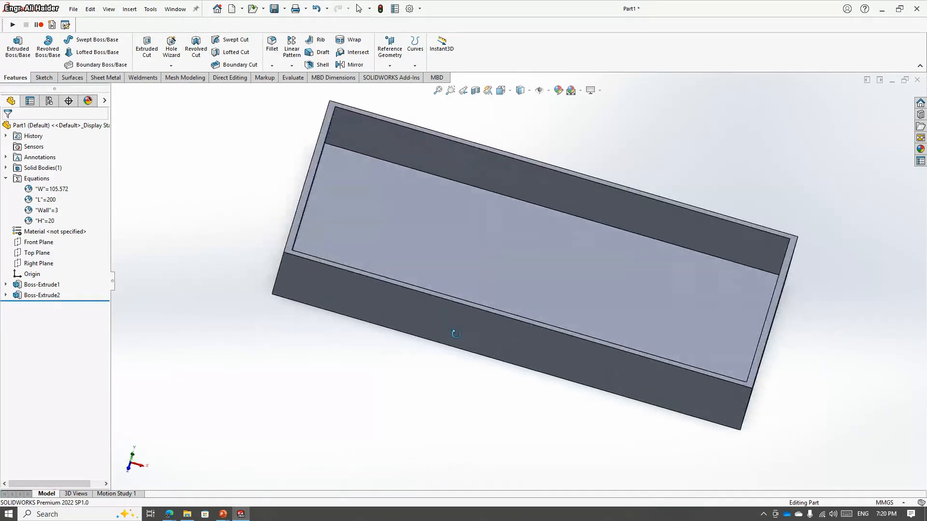
left_click(367, 246)
middle_click_drag(375, 338, 376, 208)
left_click(375, 207)
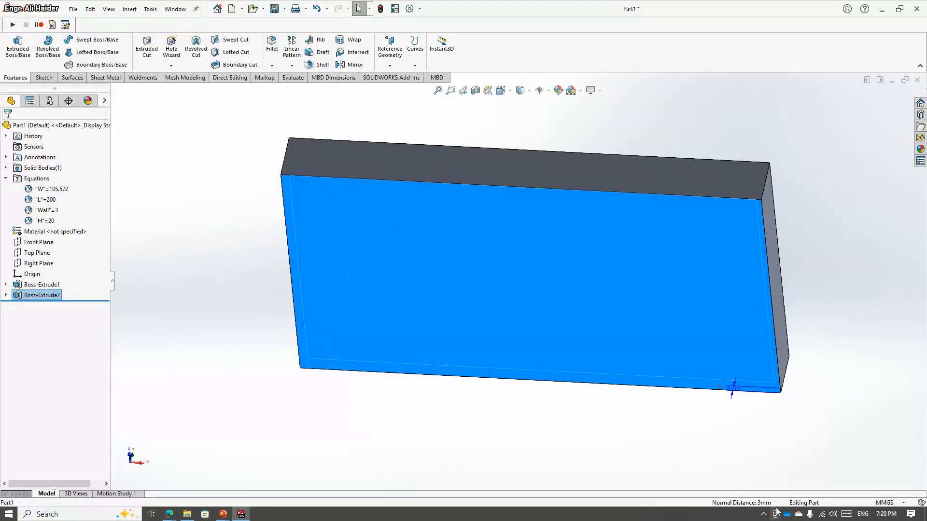
middle_click_drag(445, 283, 427, 317)
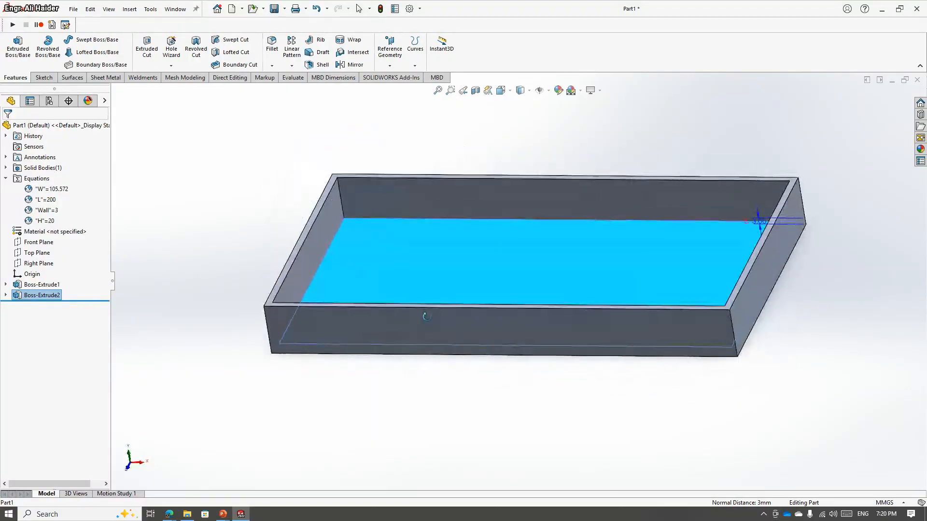
left_click(487, 146)
scroll(714, 255, "down", 2)
scroll(743, 256, "up", 2)
middle_click_drag(430, 250, 448, 288)
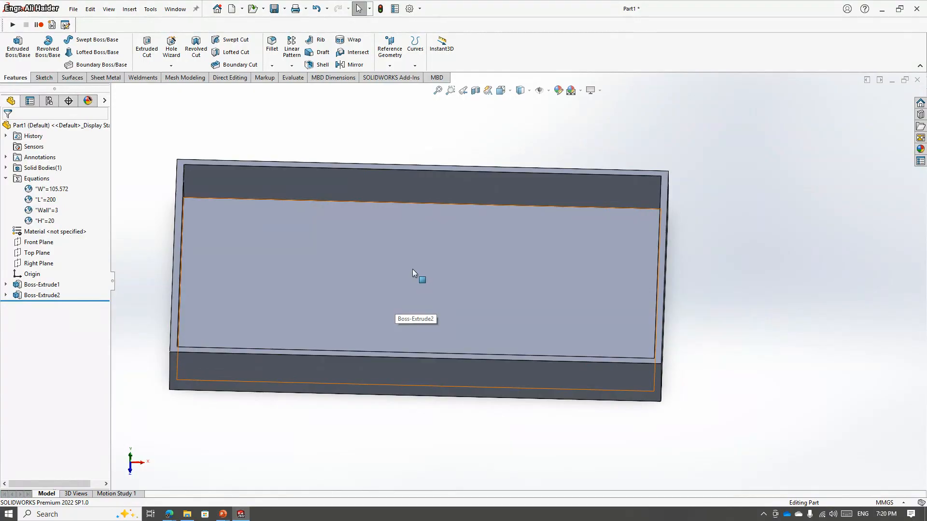
left_click(376, 246)
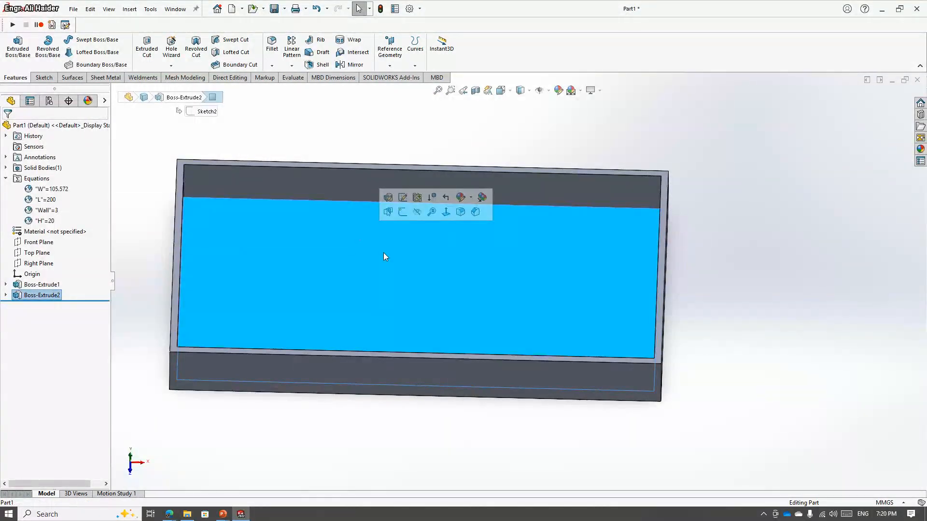
left_click(404, 215)
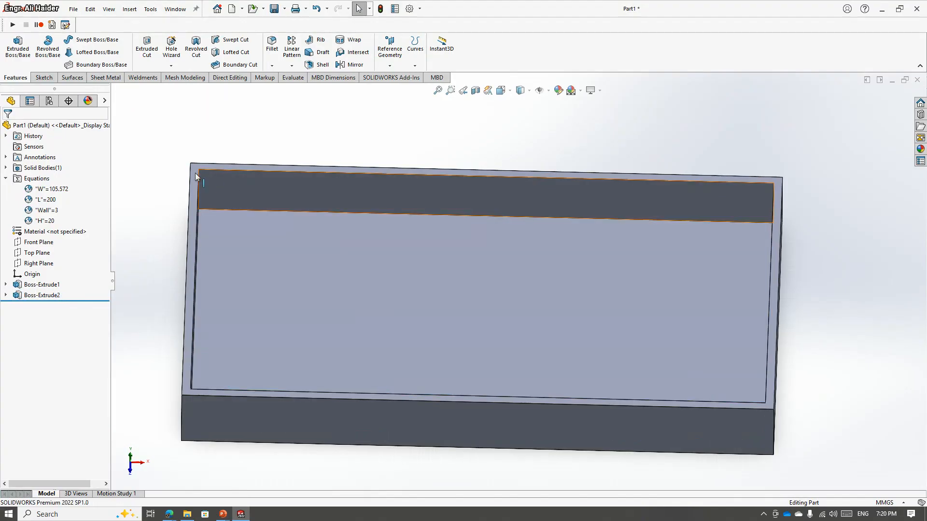
- Start a sketch on the tray's top rim and draw a vertical line through the origin between the inner long edges
left_click(196, 166)
left_click(240, 148)
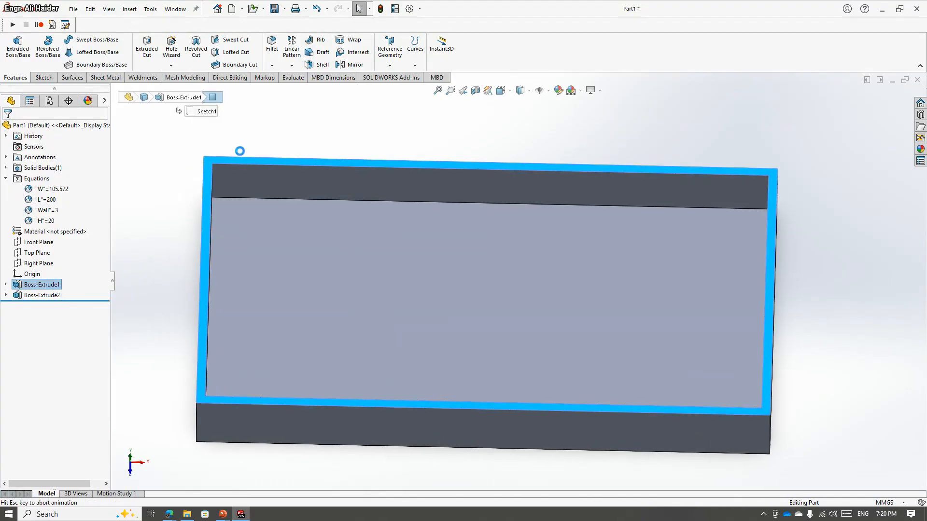
left_click(63, 39)
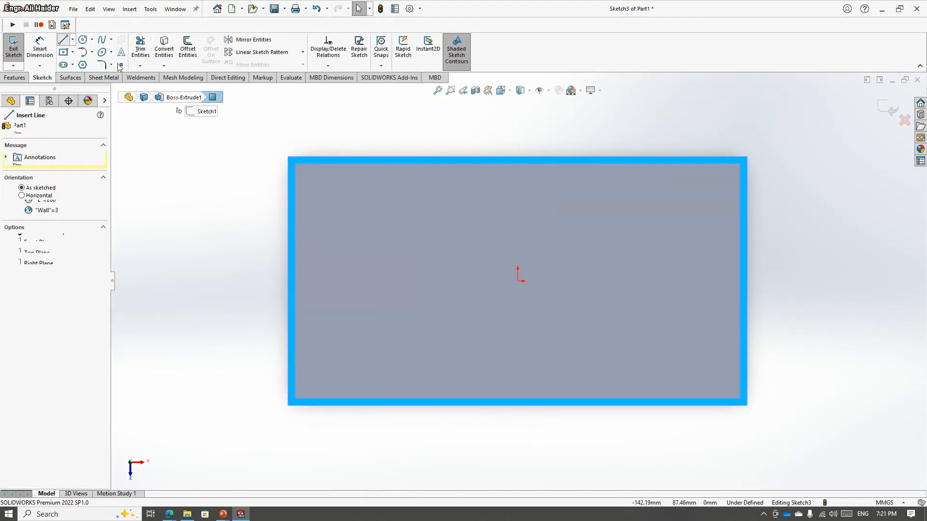
left_click(518, 163)
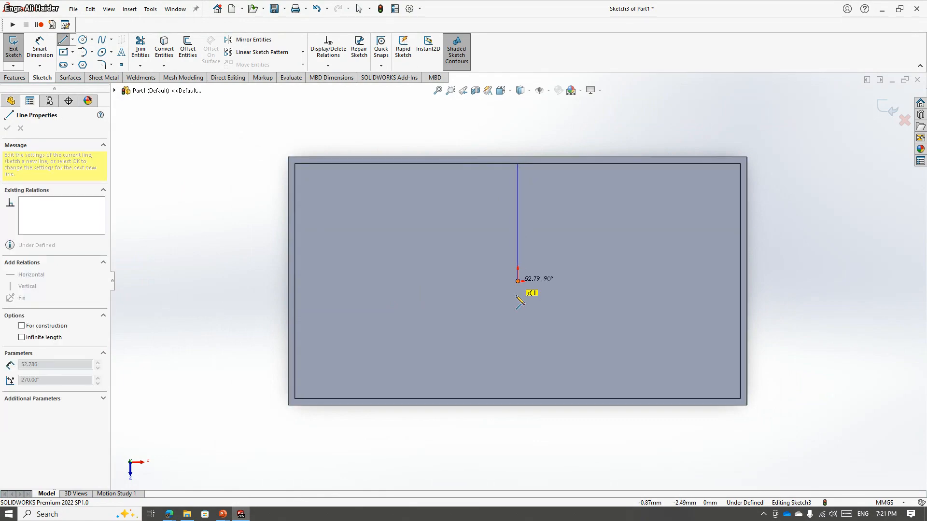
left_click(518, 400)
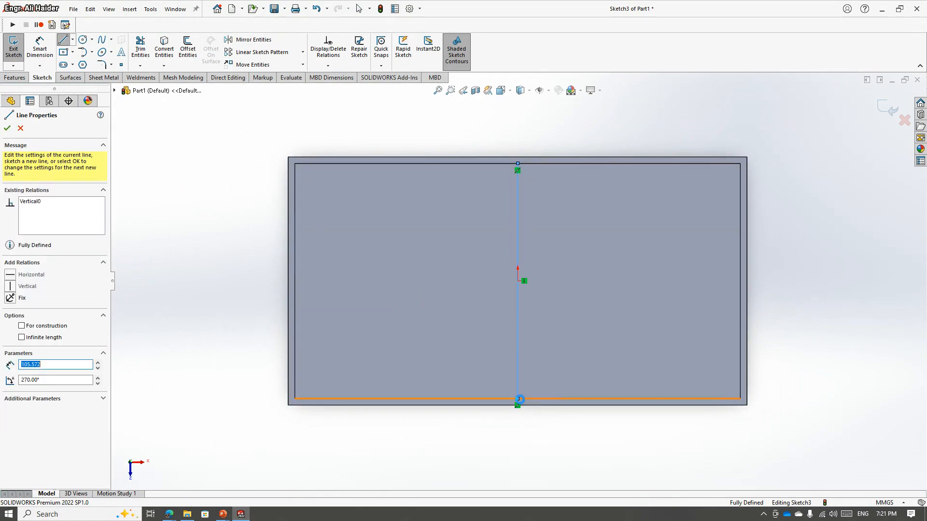
key("Escape")
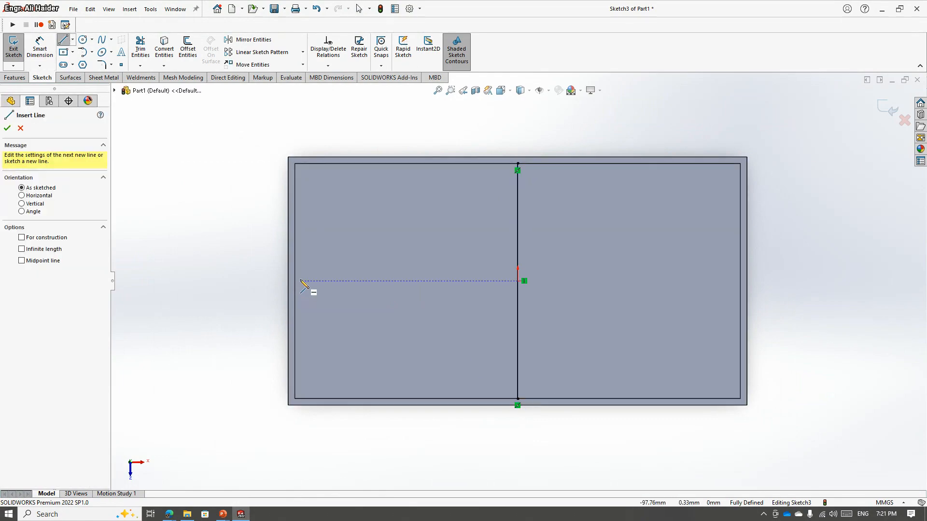
- Sketch a horizontal line through the origin between the midpoints of the inner short edges
left_click(295, 281)
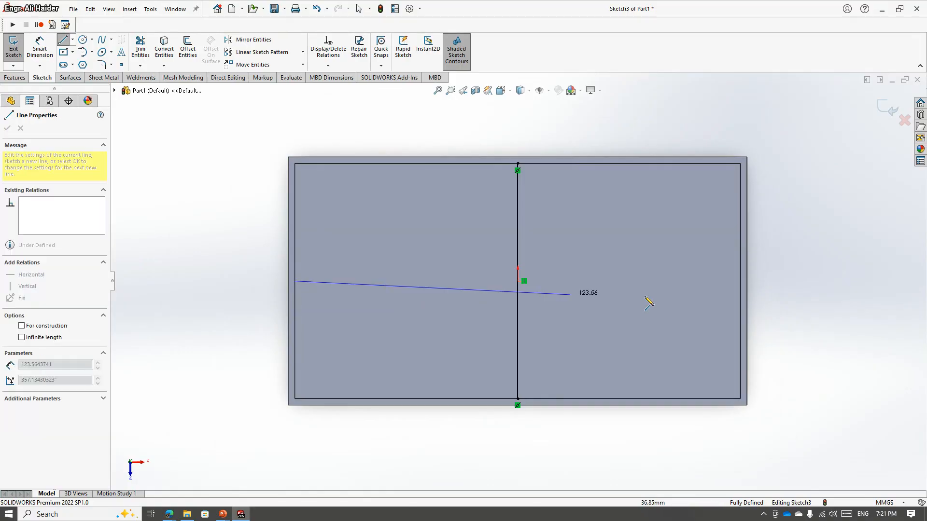
left_click(740, 281)
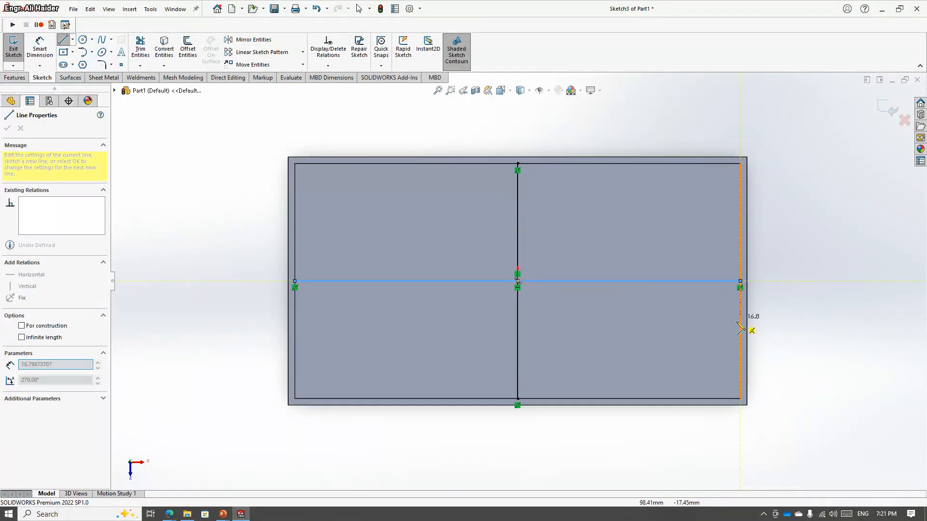
key("Escape")
- Extrude the crossing lines as a one-direction thin feature, with its thickness linked to the global variable Wall
middle_click_drag(602, 330, 573, 257)
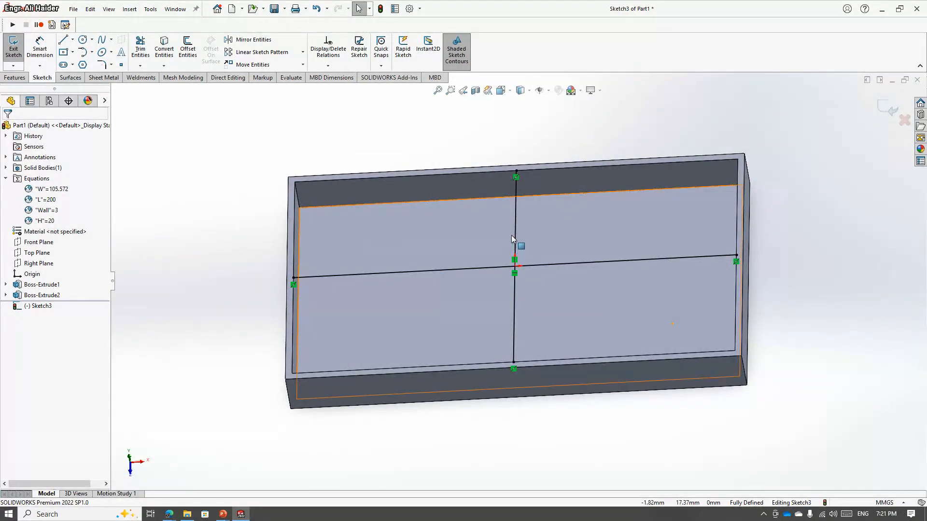
left_click(19, 79)
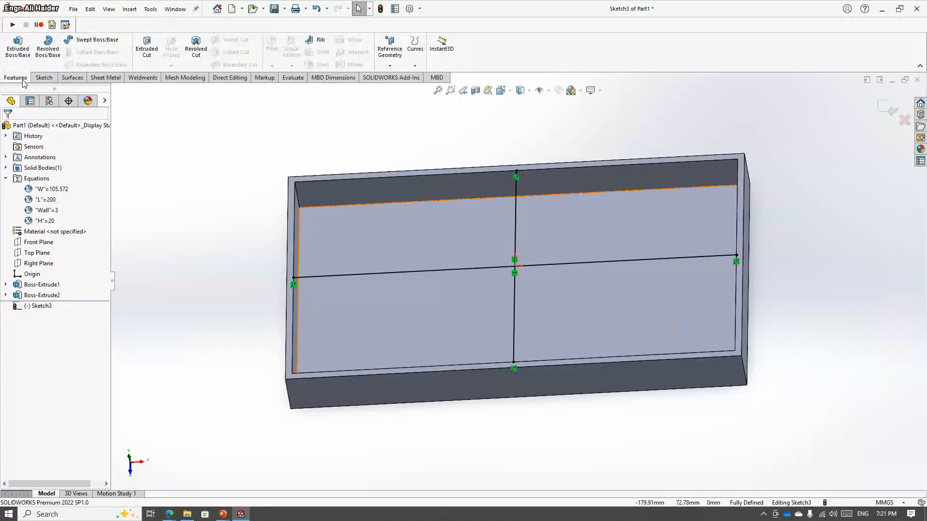
left_click(18, 48)
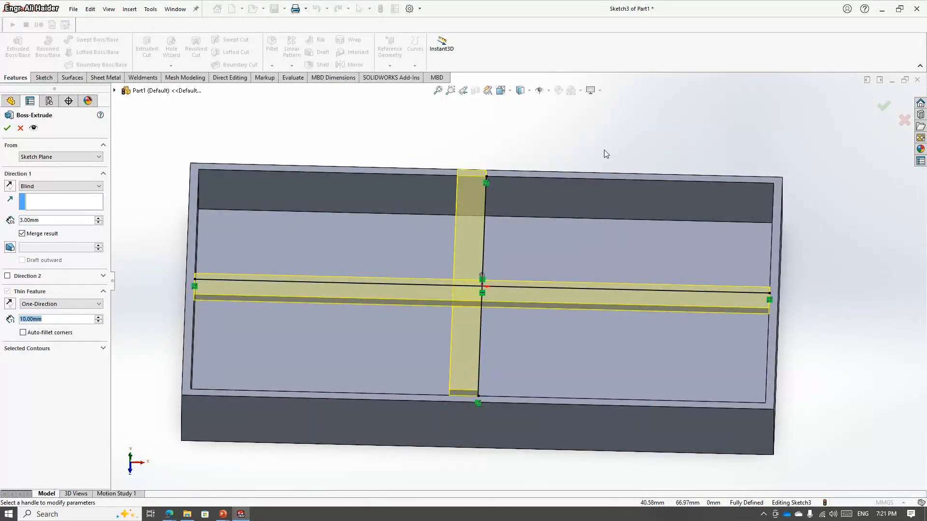
type("=")
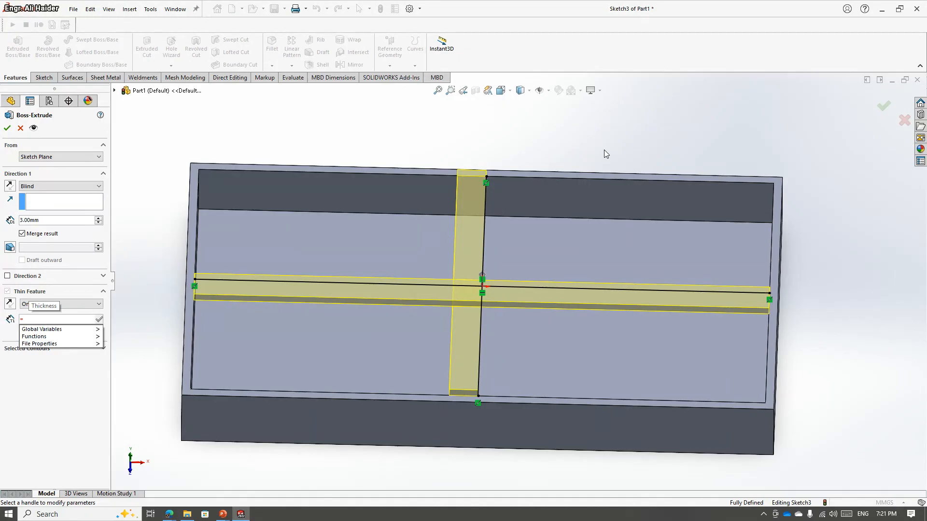
mouse_move(91, 330)
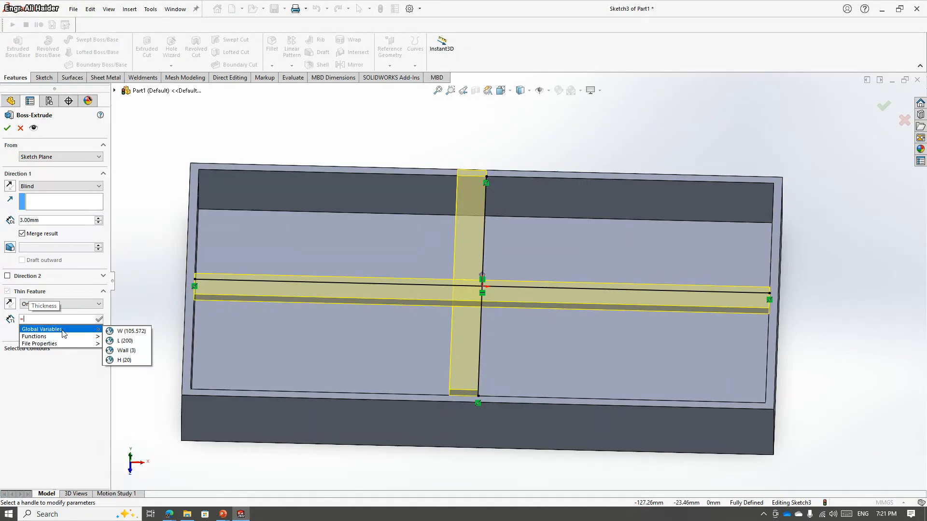
left_click(123, 352)
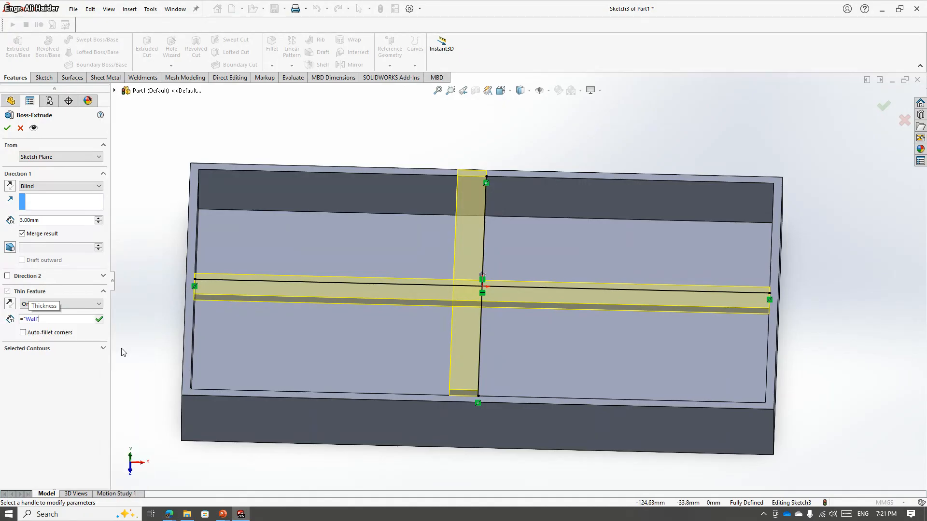
left_click(8, 128)
- Edit the divider extrusion to run downward, ending Up To Surface at the tray's inner floor face
middle_click_drag(511, 308, 503, 255)
left_click(30, 306)
left_click(32, 276)
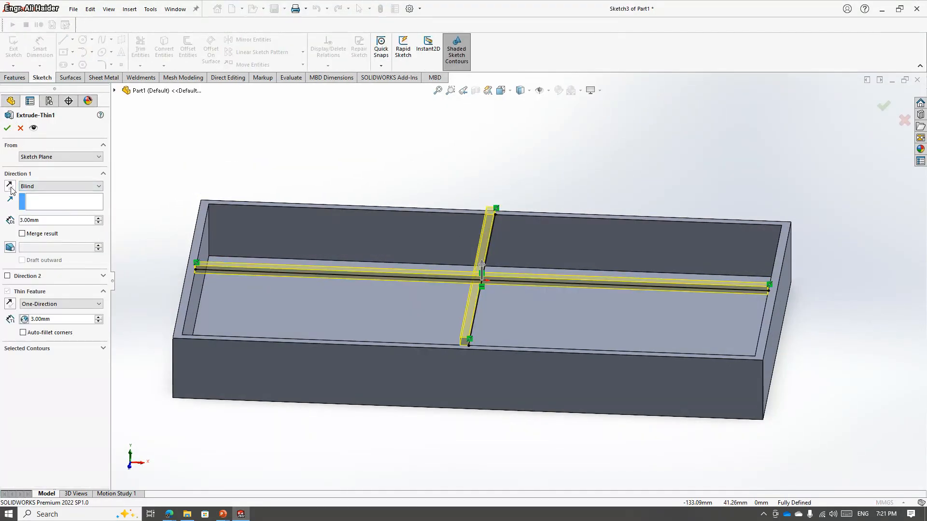
left_click(34, 188)
left_click(31, 187)
middle_click_drag(146, 253, 135, 202)
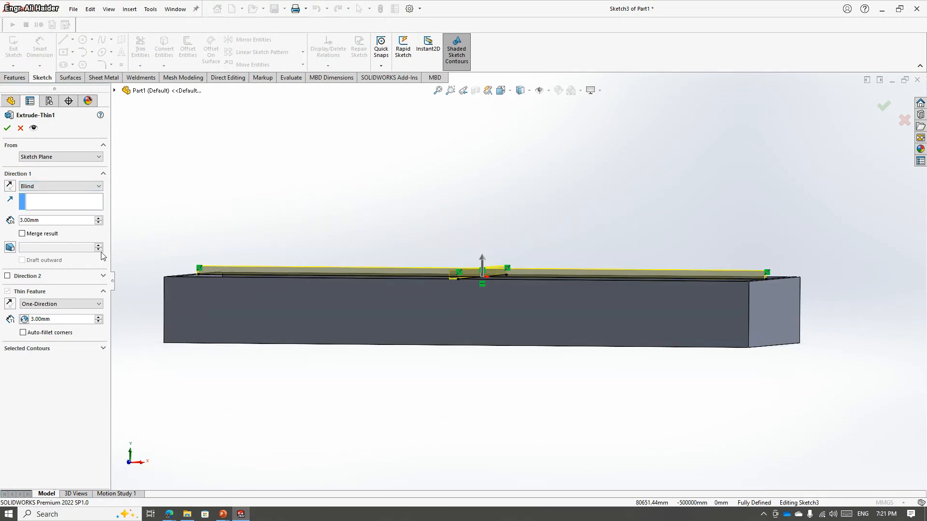
left_click(10, 188)
left_click(48, 187)
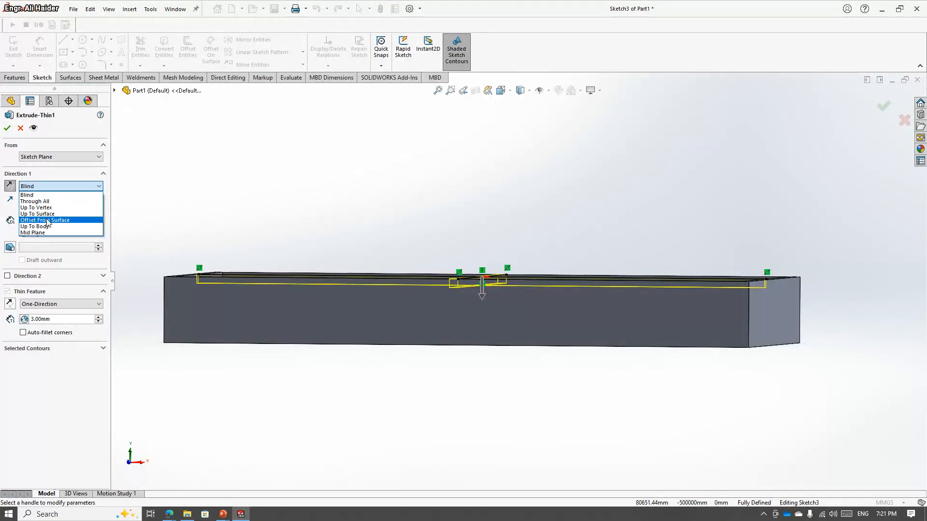
left_click(37, 214)
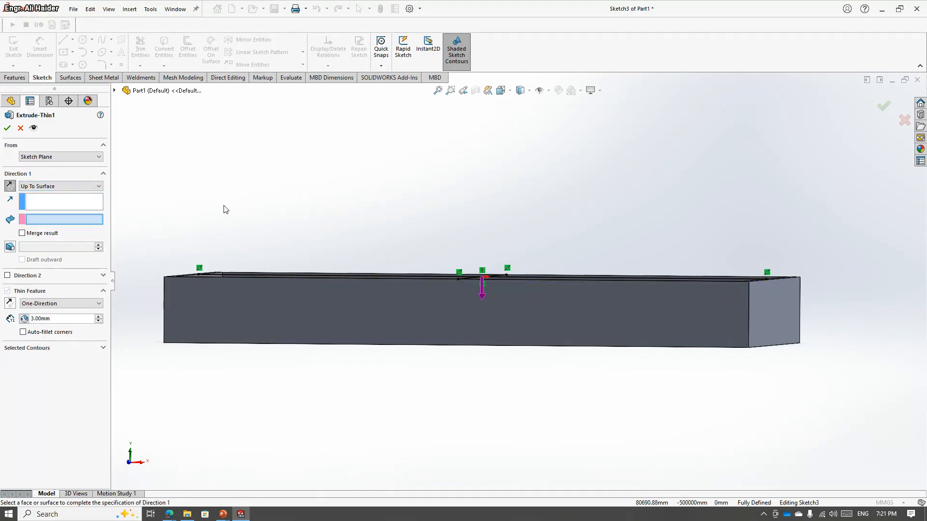
middle_click_drag(224, 209, 227, 305)
left_click(230, 323)
key("Return")
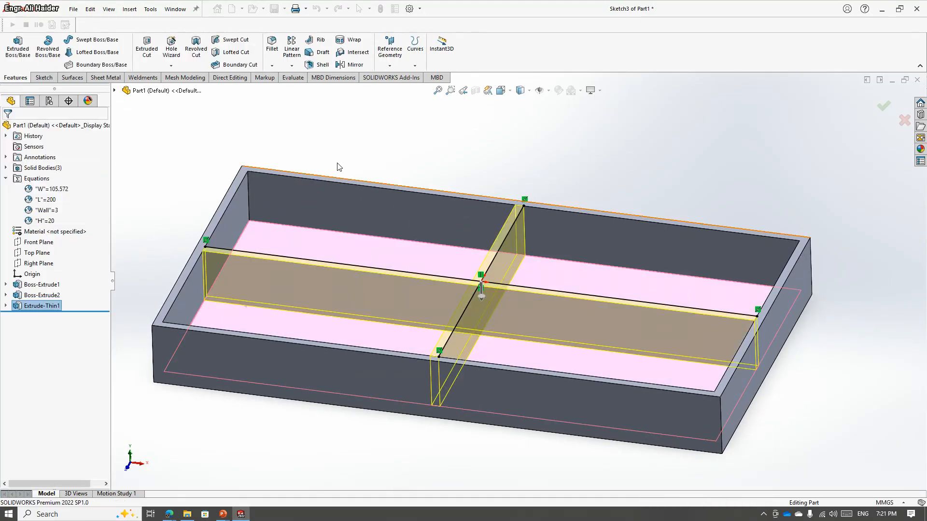
- Check the part's separate solid bodies and edit the divider extrusion to merge its result with the tray
middle_click_drag(338, 166, 541, 212)
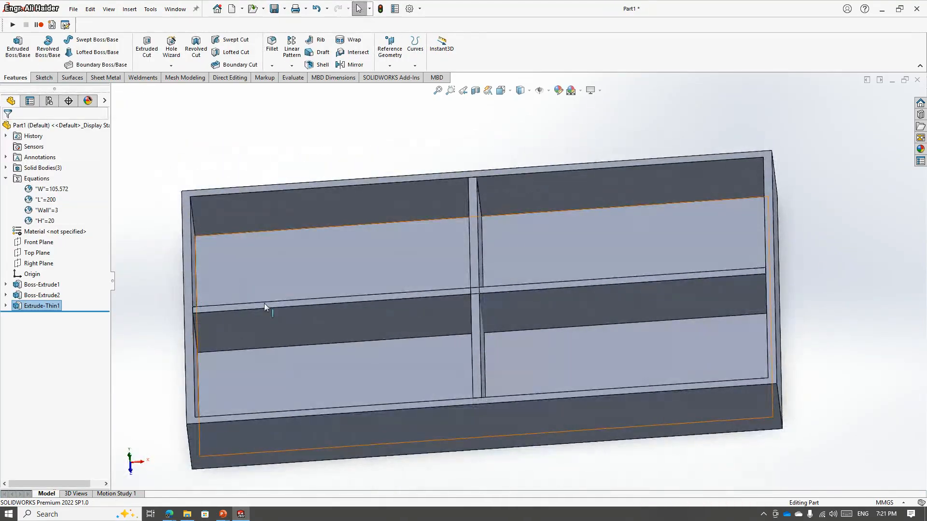
middle_click_drag(265, 304, 478, 329)
left_click(479, 327)
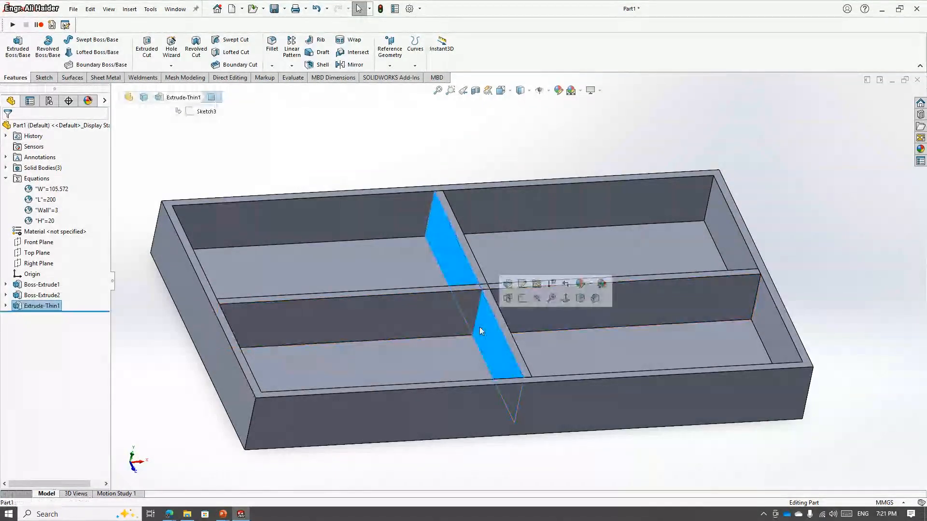
left_click(382, 275)
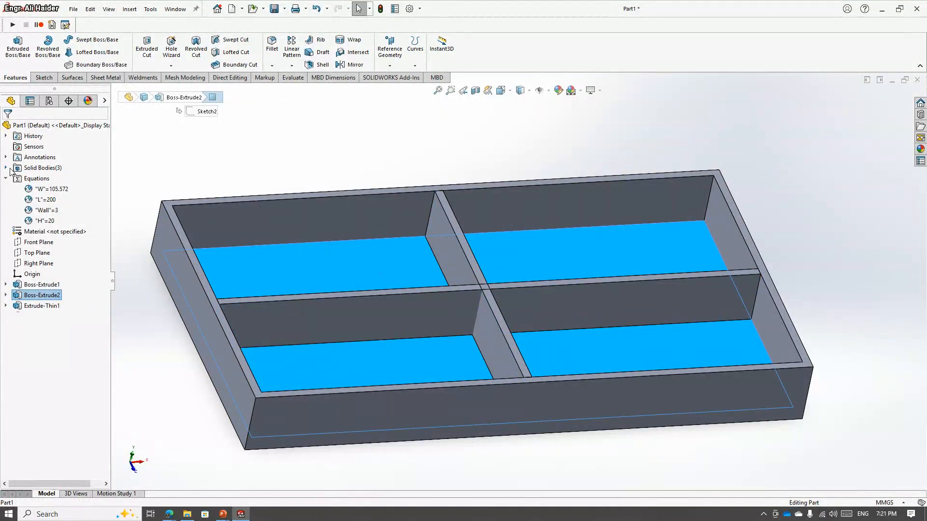
left_click(6, 167)
left_click(56, 199)
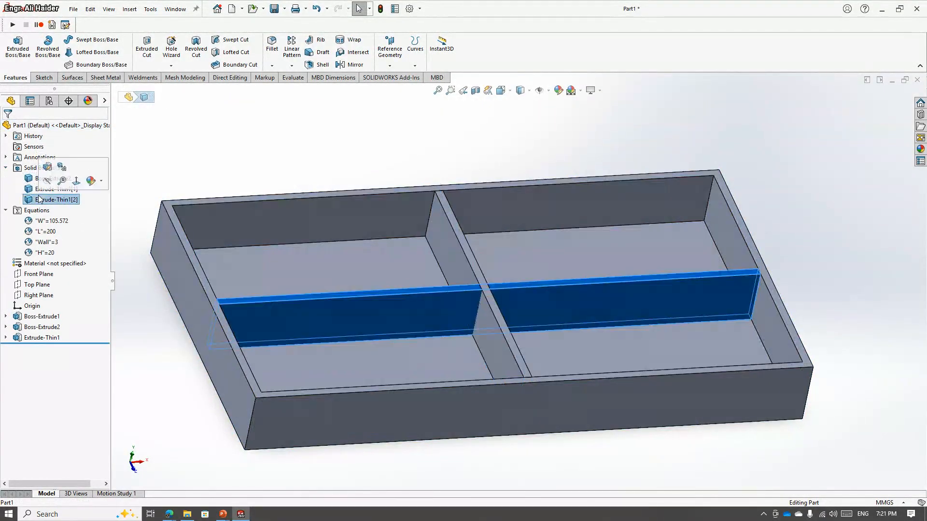
left_click(30, 338)
left_click(32, 311)
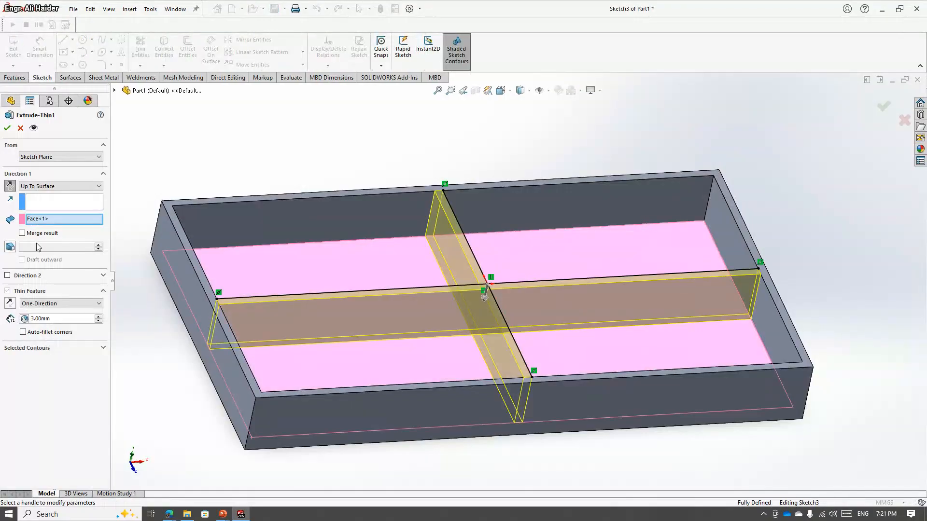
left_click(7, 128)
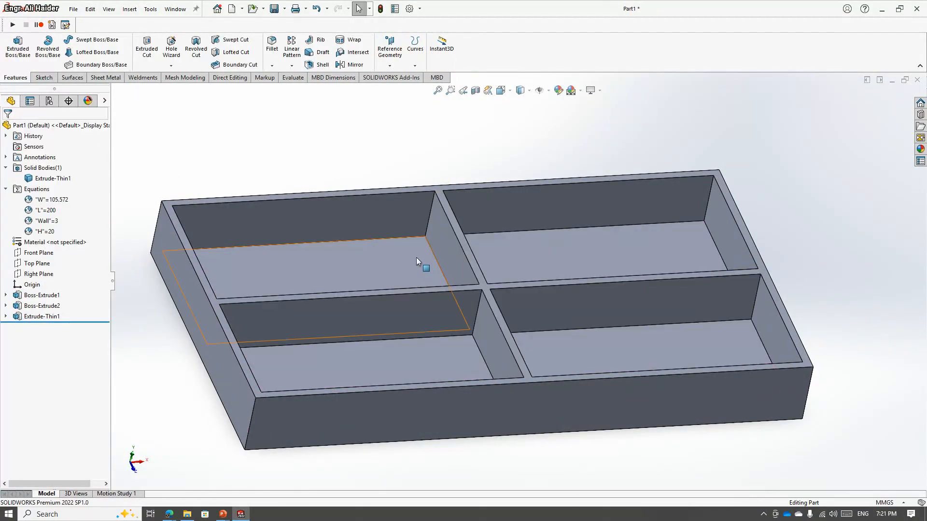
- Examine the divided tray and its four compartments from several angles
middle_click_drag(416, 257, 480, 259)
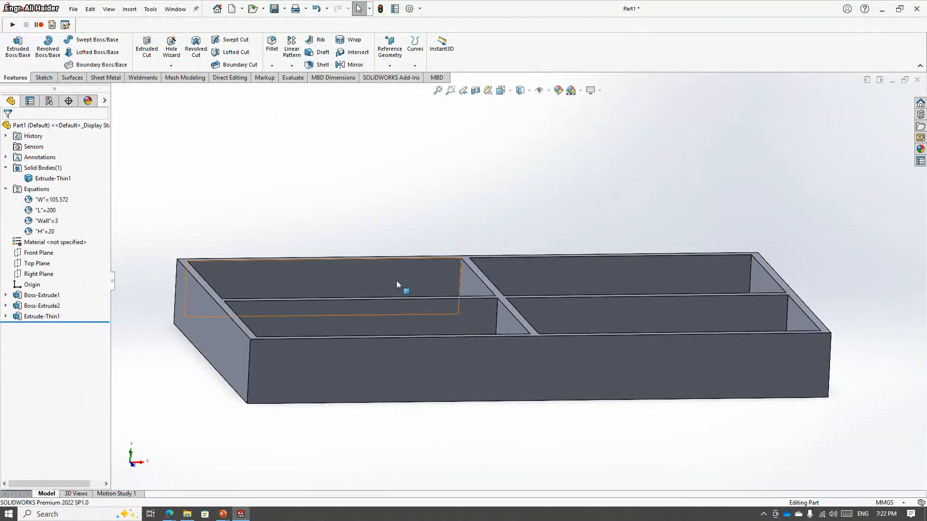
middle_click_drag(428, 250, 459, 261)
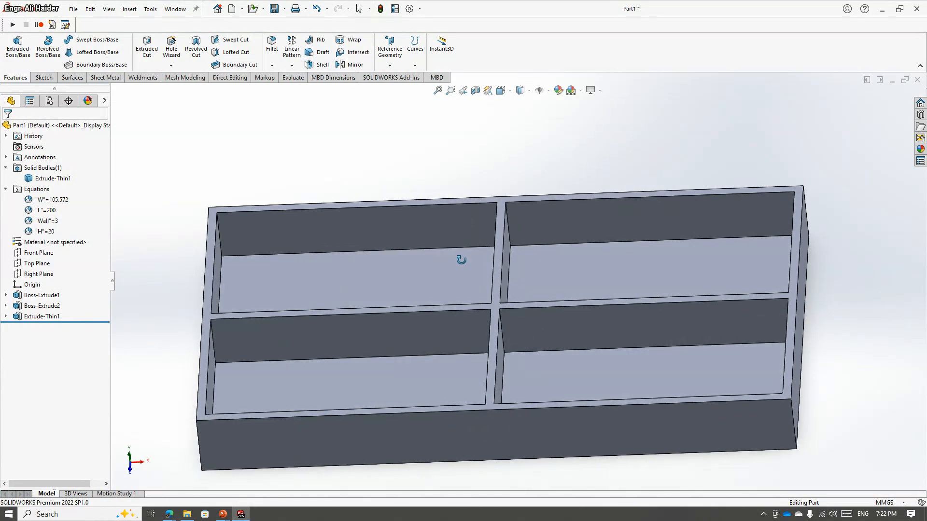
middle_click_drag(385, 378, 375, 219)
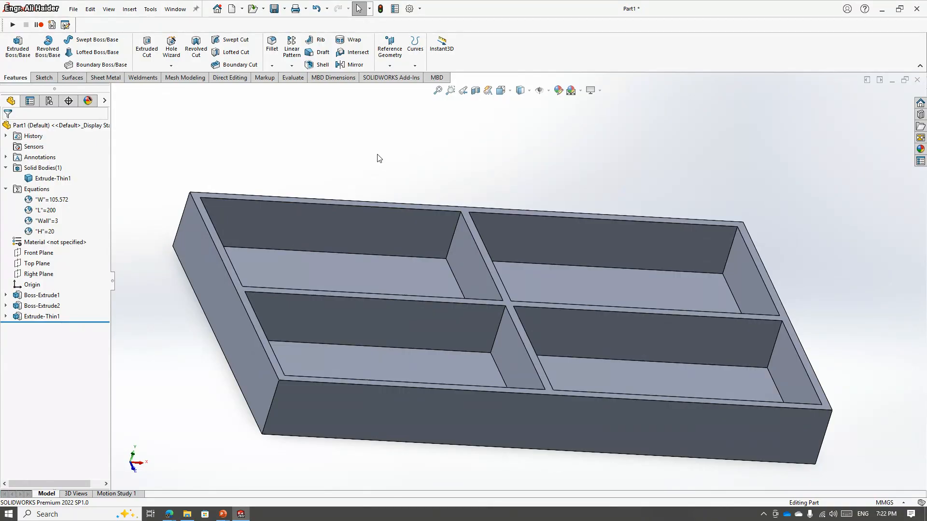
scroll(523, 414, "up", 3)
scroll(528, 265, "up", 2)
middle_click_drag(528, 265, 700, 228)
scroll(621, 288, "down", 3)
middle_click_drag(621, 288, 496, 229)
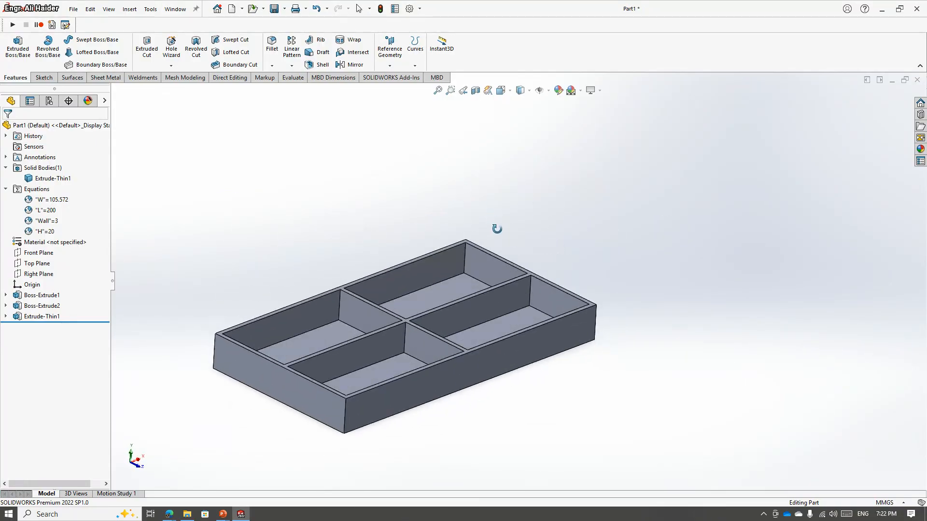
scroll(494, 262, "up", 2)
middle_click_drag(494, 261, 513, 274)
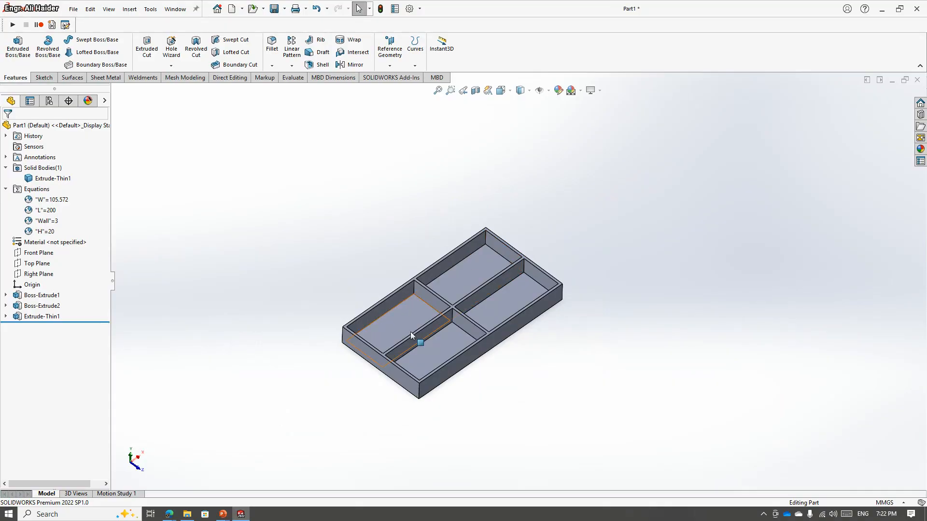
scroll(411, 332, "down", 1)
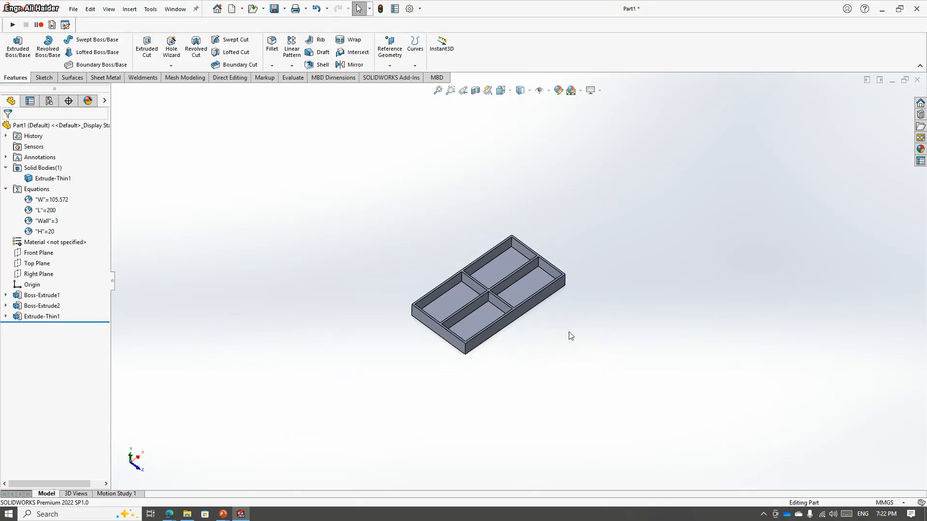
middle_click_drag(571, 336, 502, 344)
scroll(441, 348, "down", 2)
- Open the tray wall's base sketch to review its equation-driven dimensions and exit it without editing
left_click(425, 326)
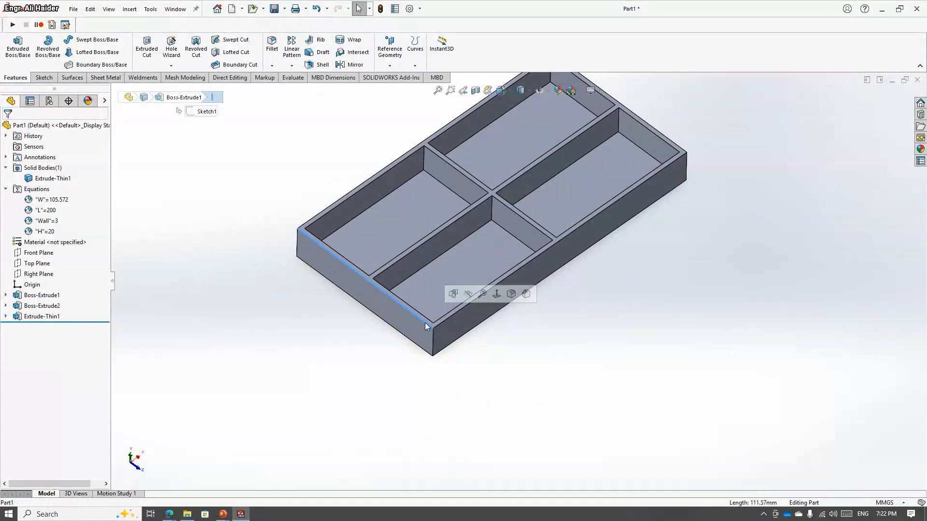
left_click(330, 274)
left_click(6, 295)
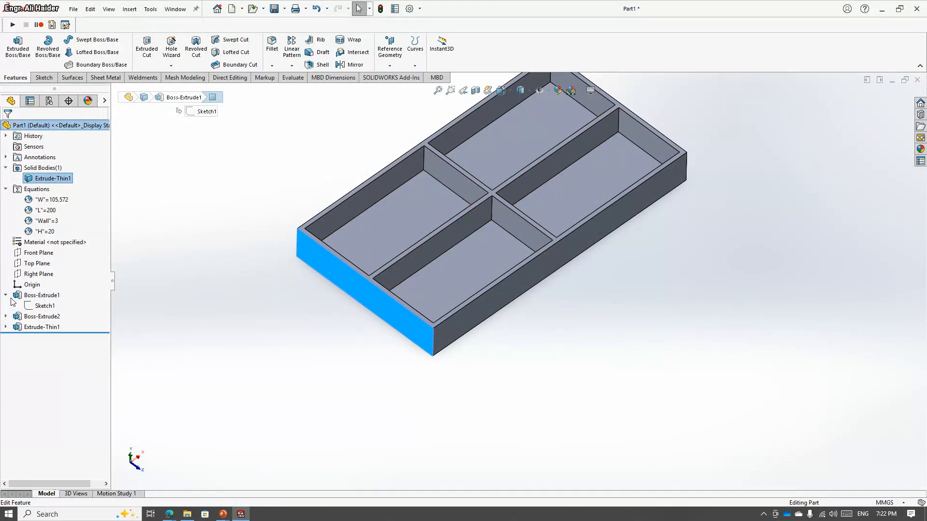
left_click(36, 303)
left_click(43, 278)
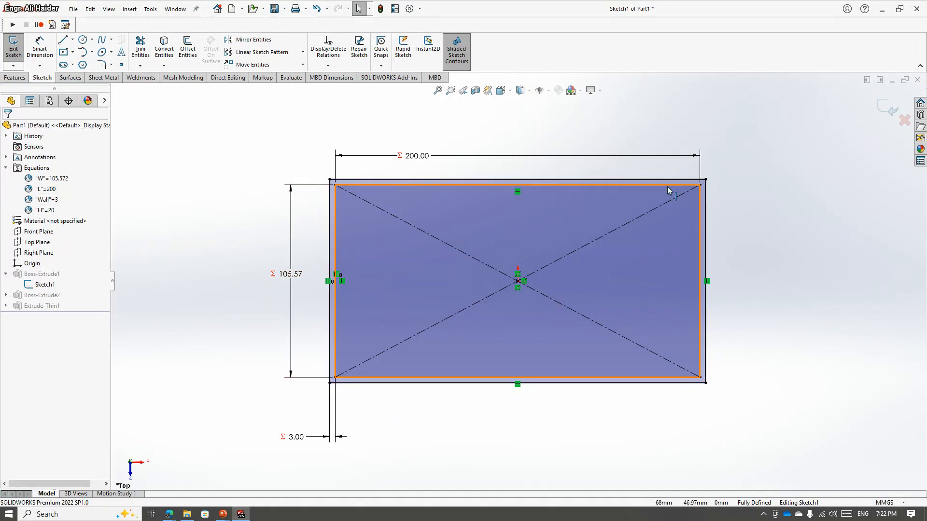
left_click(881, 106)
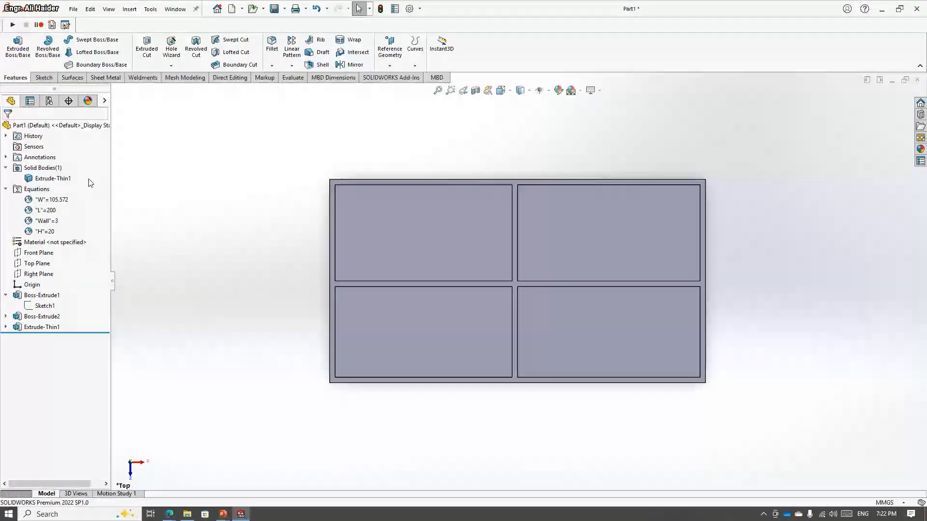
- Set the global variable W to 100 in the equations manager and apply the change
left_click(49, 202)
right_click(49, 205)
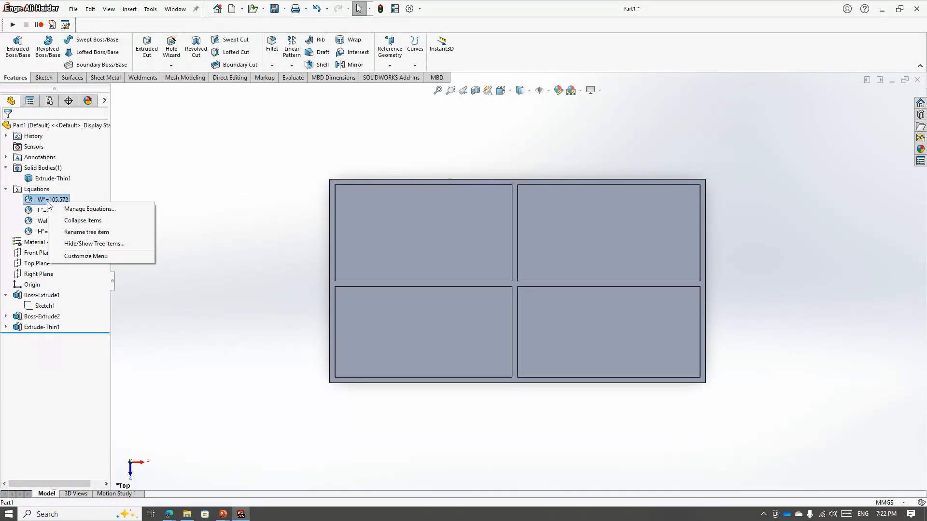
left_click(73, 207)
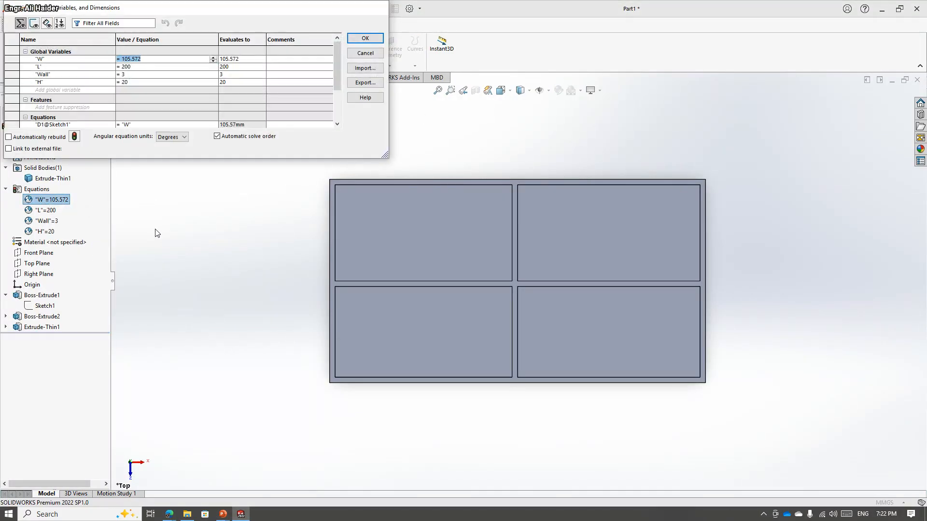
double_click(124, 58)
type("100")
key("Tab")
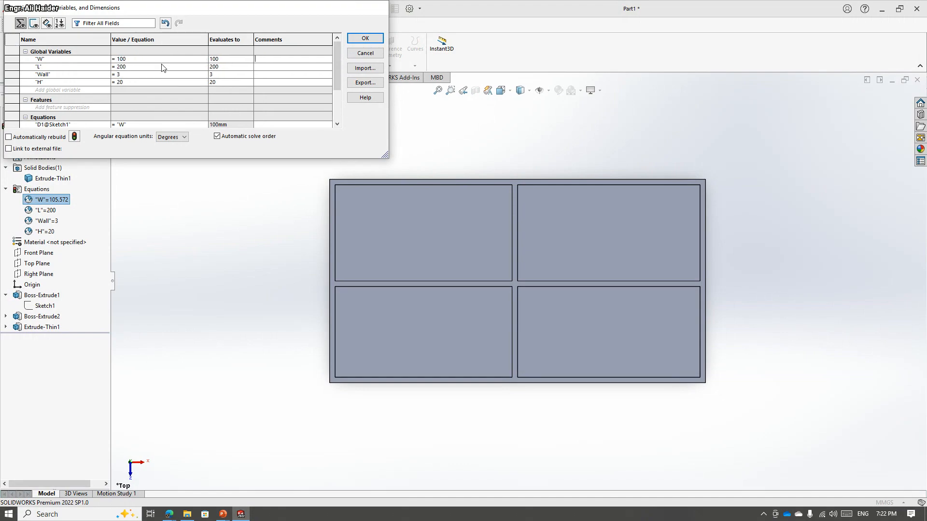
left_click(369, 38)
- Measure the normal distance between the tray's two long outer side faces
scroll(381, 232, "up", 3)
middle_click_drag(401, 270, 422, 157)
scroll(638, 262, "down", 4)
middle_click_drag(374, 285, 432, 279)
left_click(418, 368)
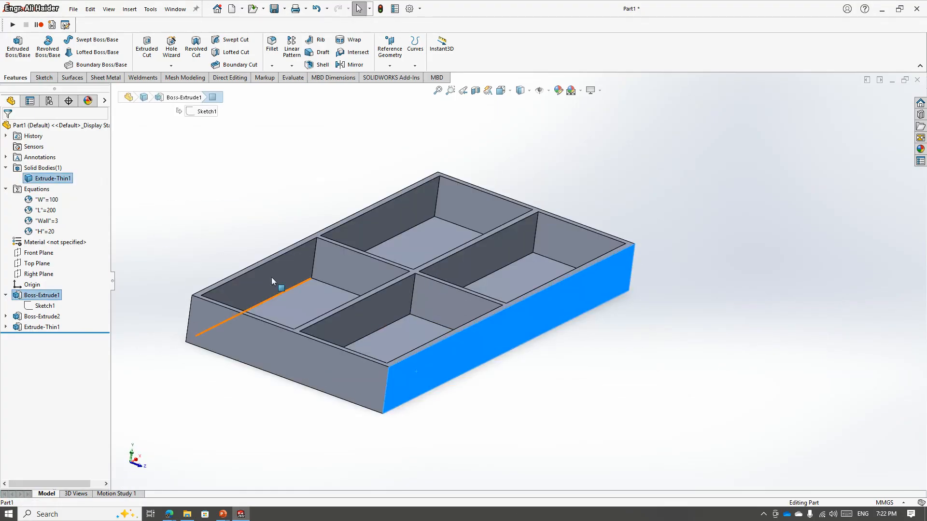
middle_click_drag(272, 277, 305, 306)
left_click(306, 305, "ctrl")
middle_click_drag(346, 355, 287, 285)
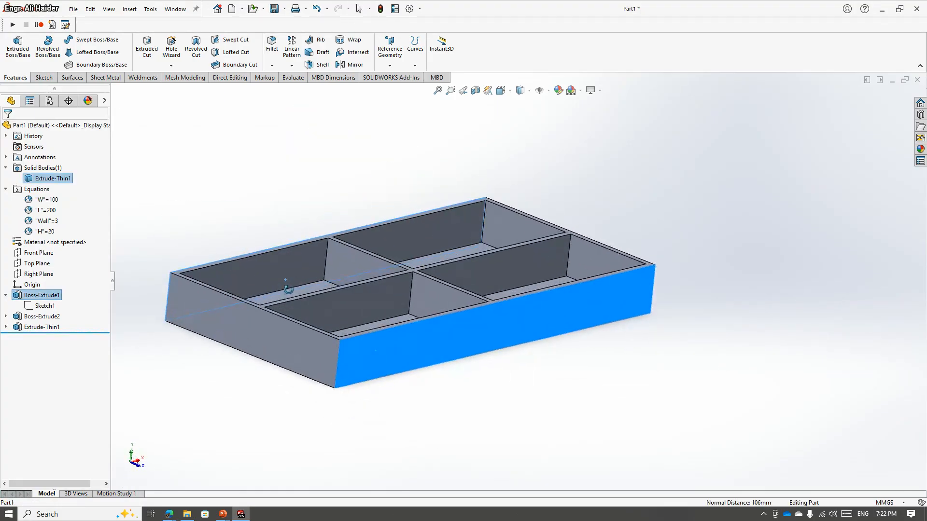
- Measure the normal distance between the tray's two short outer end faces
scroll(288, 309, "up", 1)
left_click(288, 325)
middle_click_drag(565, 379, 476, 393)
left_click(576, 280, "ctrl")
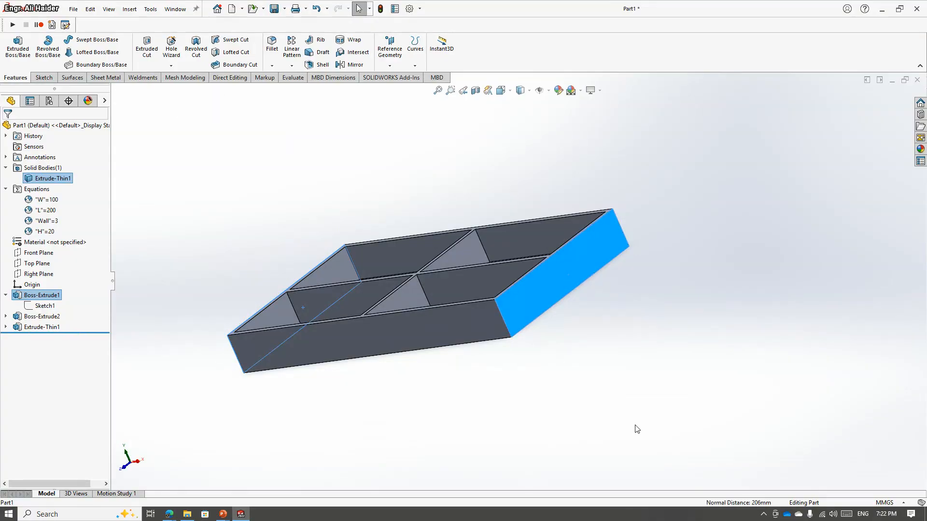
middle_click_drag(637, 427, 791, 471)
scroll(770, 297, "up", 4)
scroll(770, 296, "down", 3)
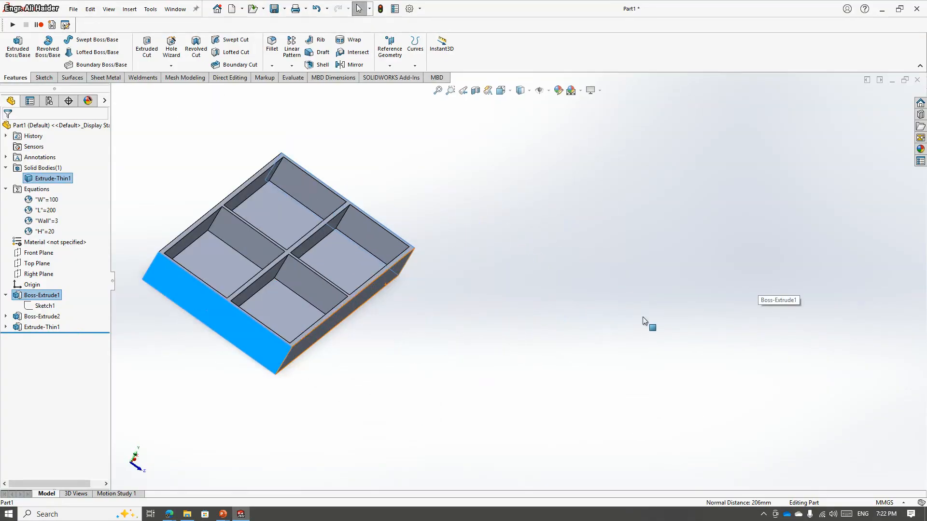
middle_click_drag(642, 317, 432, 293)
scroll(450, 269, "up", 3)
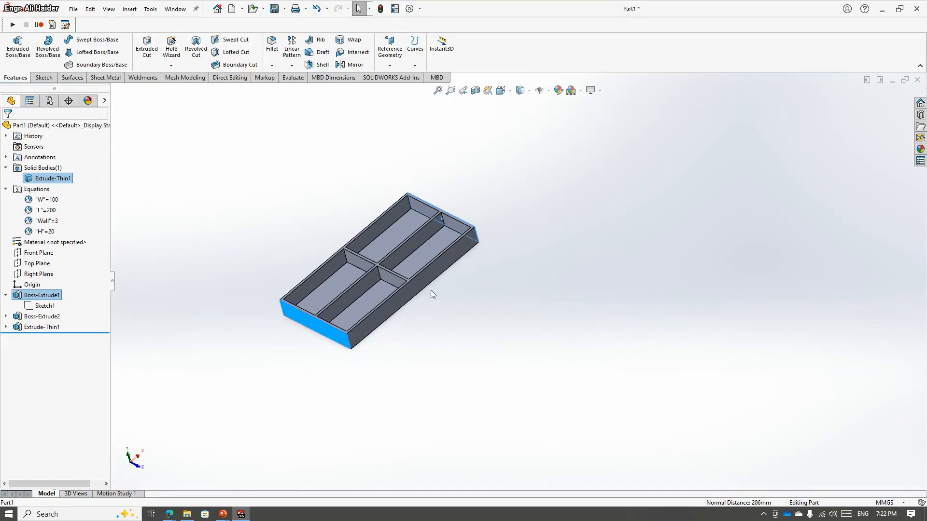
- Scale the tray's solid body uniformly by a factor of 2 about the origin
left_click(430, 278)
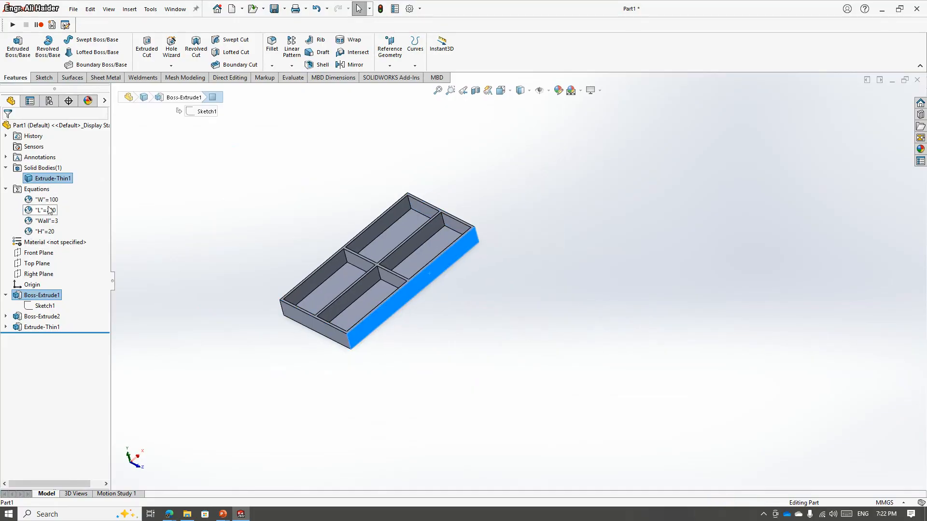
left_click(327, 218)
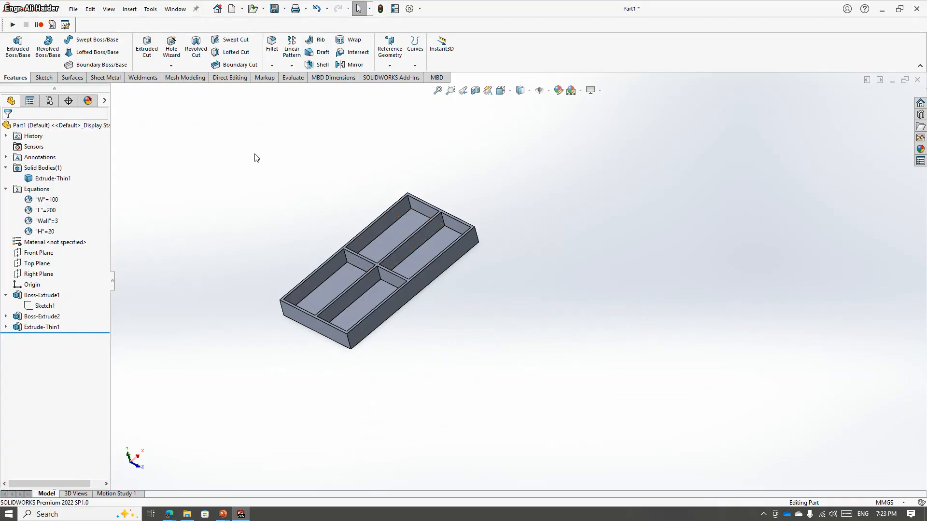
type("sscale")
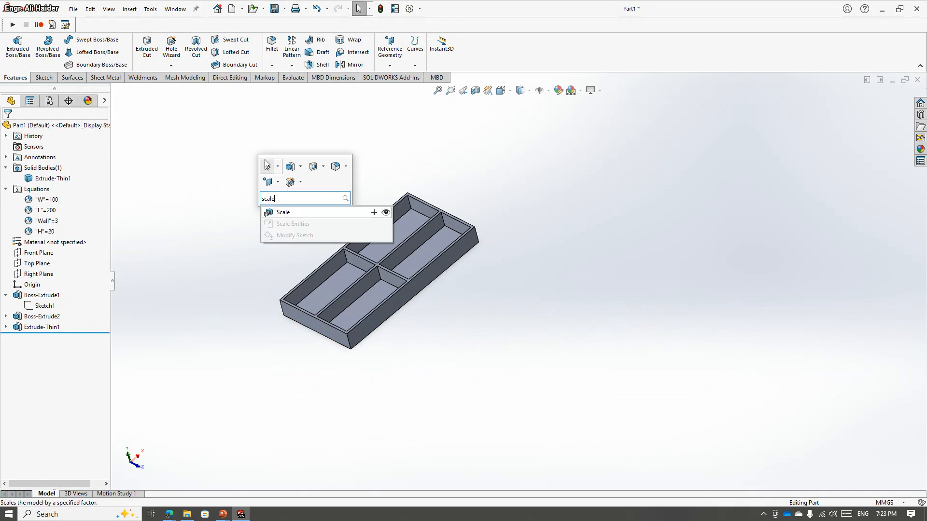
left_click(283, 215)
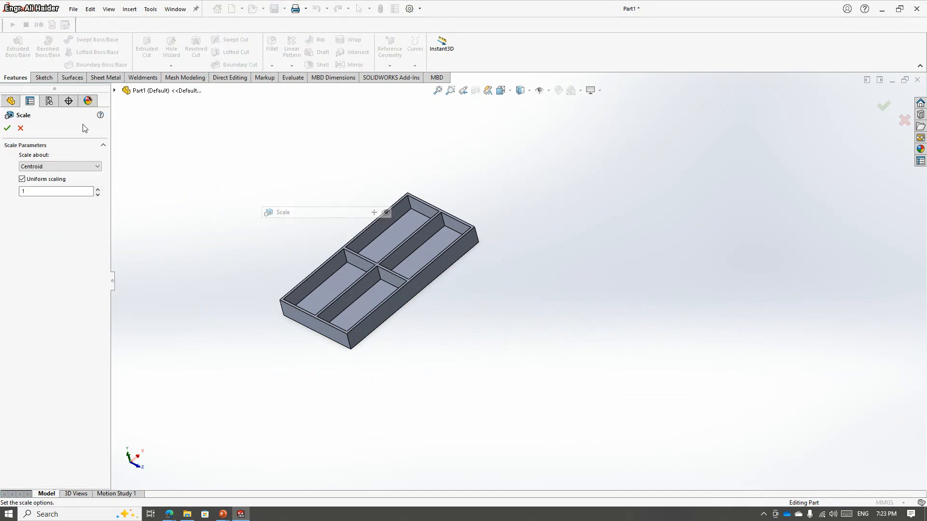
left_click(114, 91)
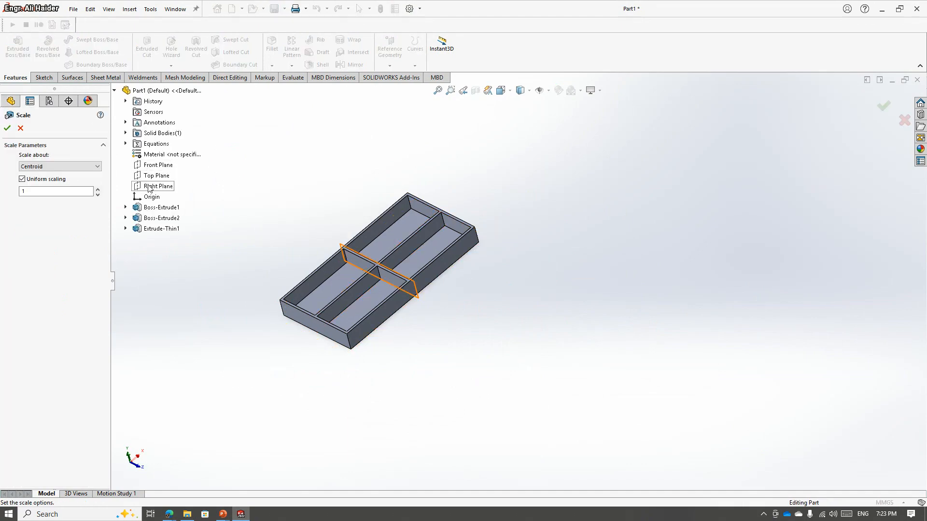
left_click(126, 133)
left_click(150, 144)
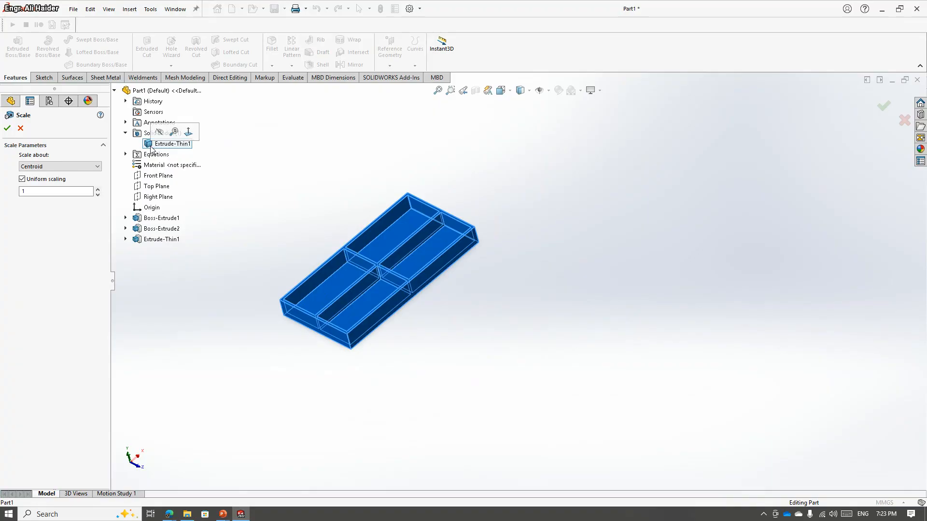
left_click(42, 167)
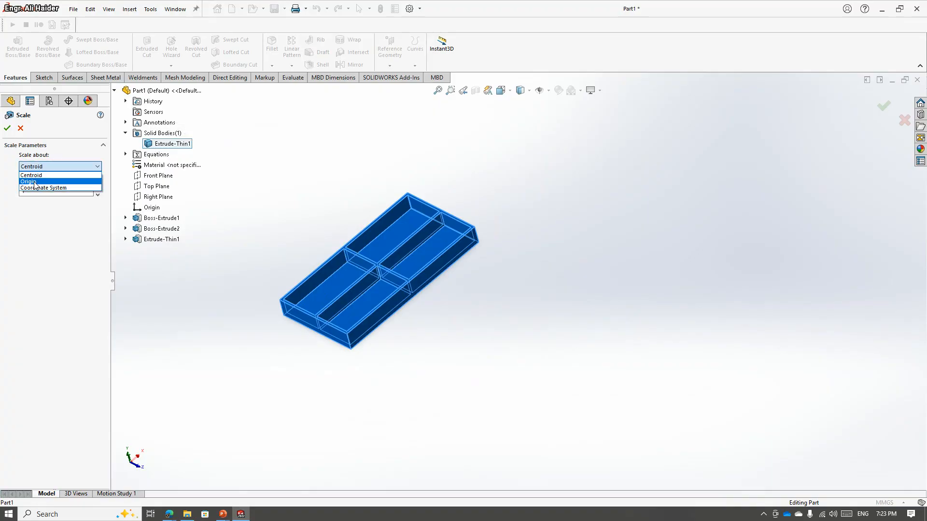
left_click(29, 182)
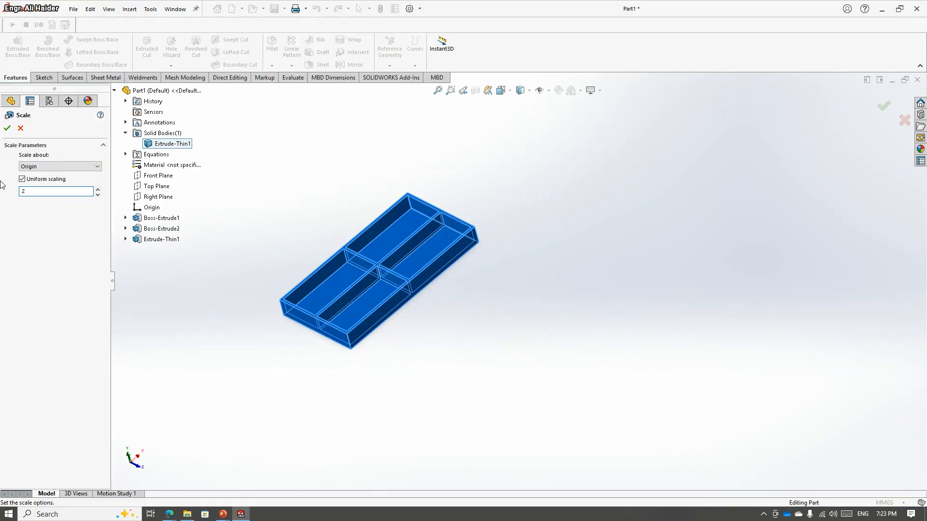
left_click(8, 128)
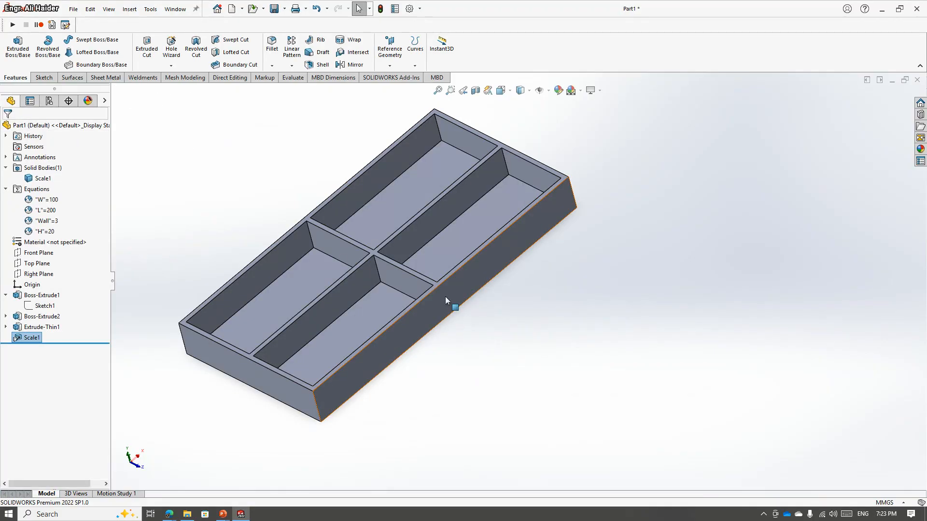
- Measure the normal distance between the scaled tray's two short outer end faces
middle_click_drag(445, 296, 337, 375)
left_click(390, 400)
middle_click_drag(389, 398, 627, 297)
middle_click_drag(584, 259, 601, 411)
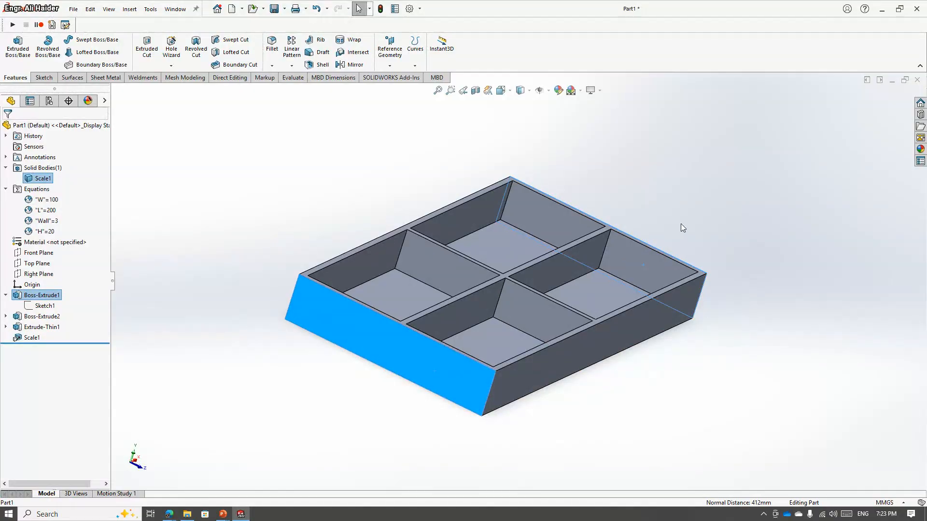
left_click(677, 199)
- Measure the scaled end wall's thickness between its outer and inner faces
middle_click_drag(744, 214, 632, 265)
scroll(338, 366, "down", 4)
middle_click_drag(314, 363, 281, 374)
left_click(245, 384)
left_click(276, 384, "ctrl")
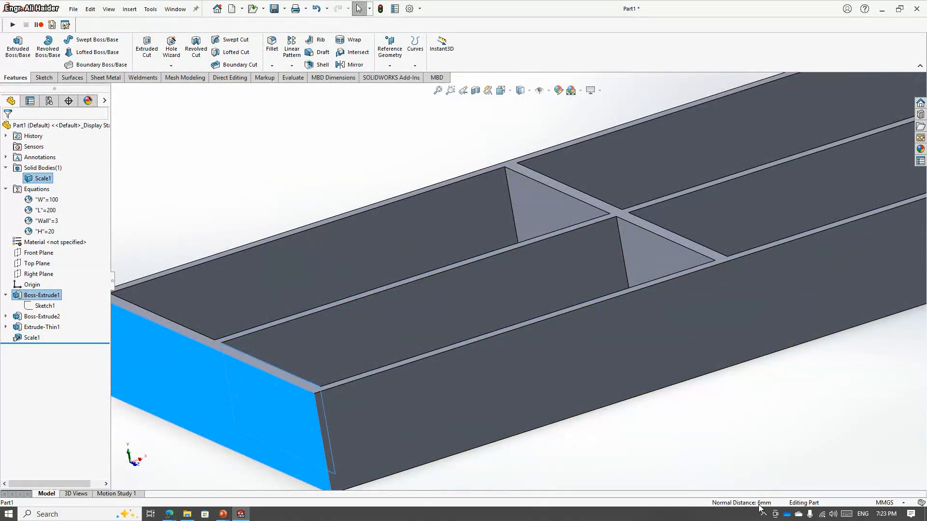
scroll(500, 283, "up", 3)
scroll(588, 256, "down", 2)
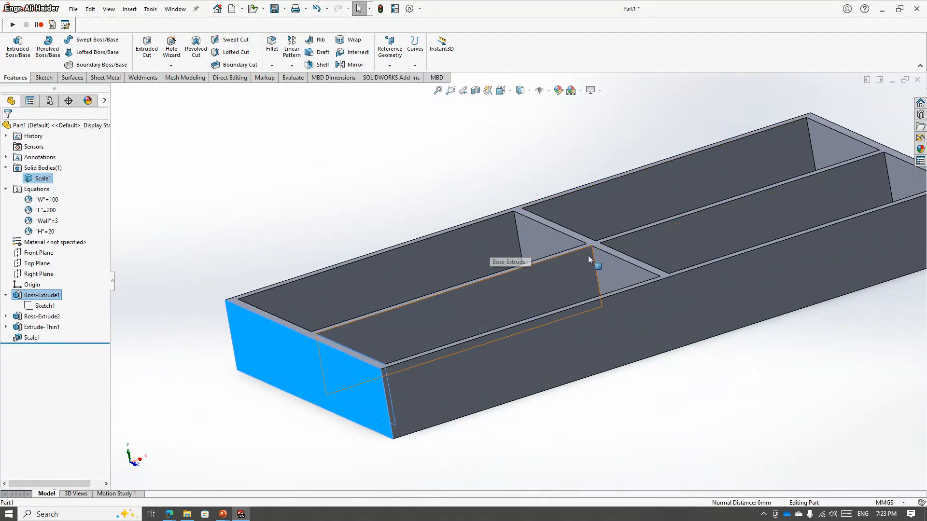
scroll(605, 209, "up", 3)
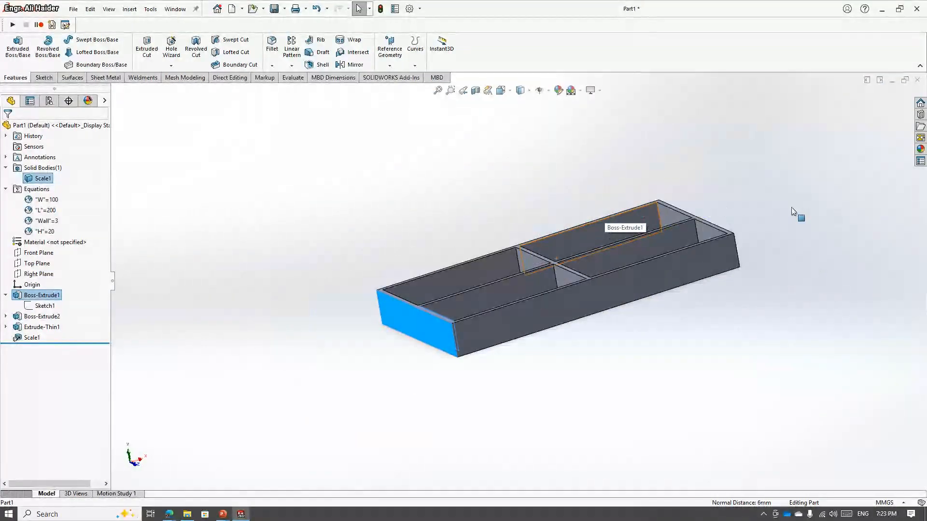
middle_click_drag(722, 206, 774, 253)
scroll(654, 223, "down", 1)
middle_click_drag(654, 223, 323, 269)
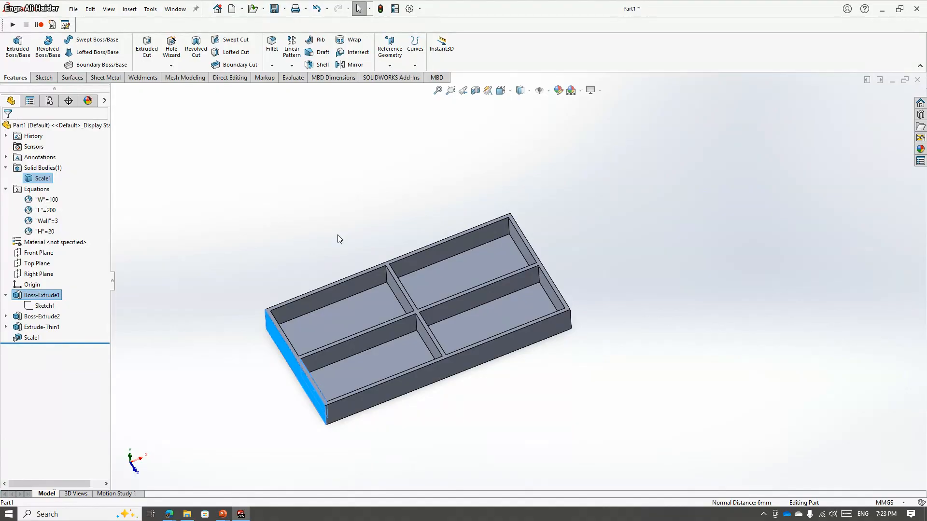
scroll(420, 329, "down", 3)
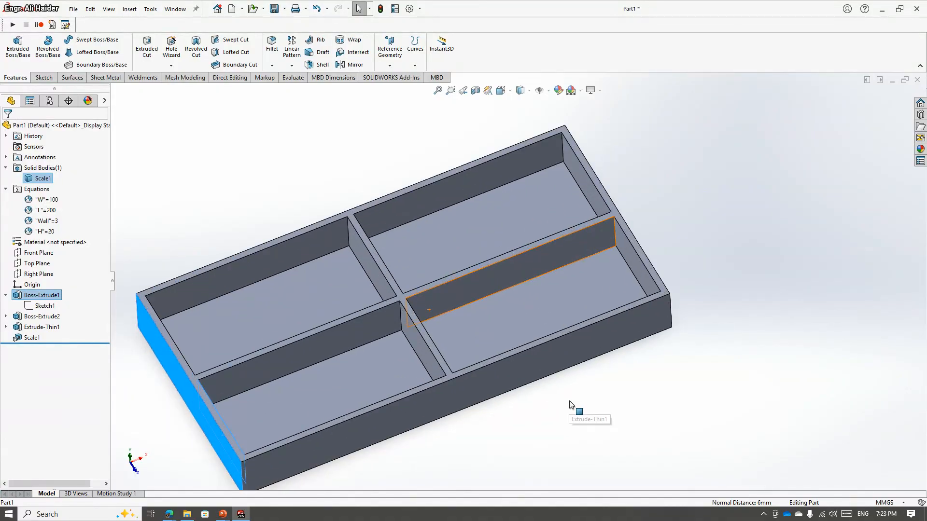
scroll(425, 364, "up", 2)
- Offset two adjoining inner wall faces of one corner compartment by 10 mm with Move Face
left_click(301, 174)
key("s")
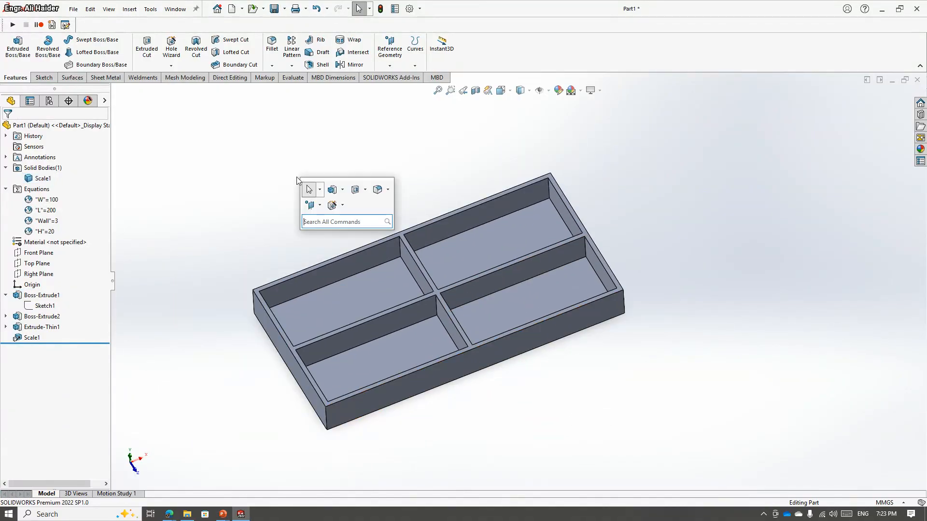
left_click(230, 77)
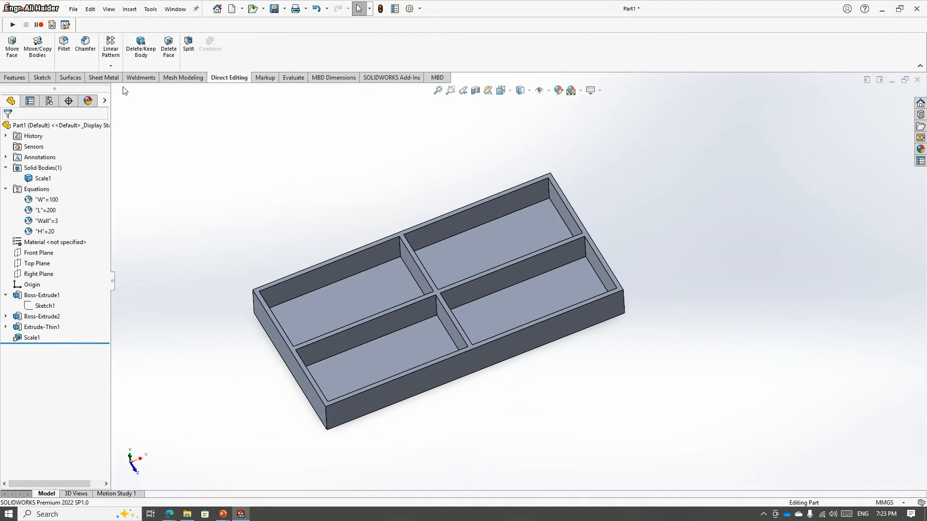
left_click(12, 48)
middle_click_drag(316, 240, 350, 295)
scroll(349, 295, "down", 5)
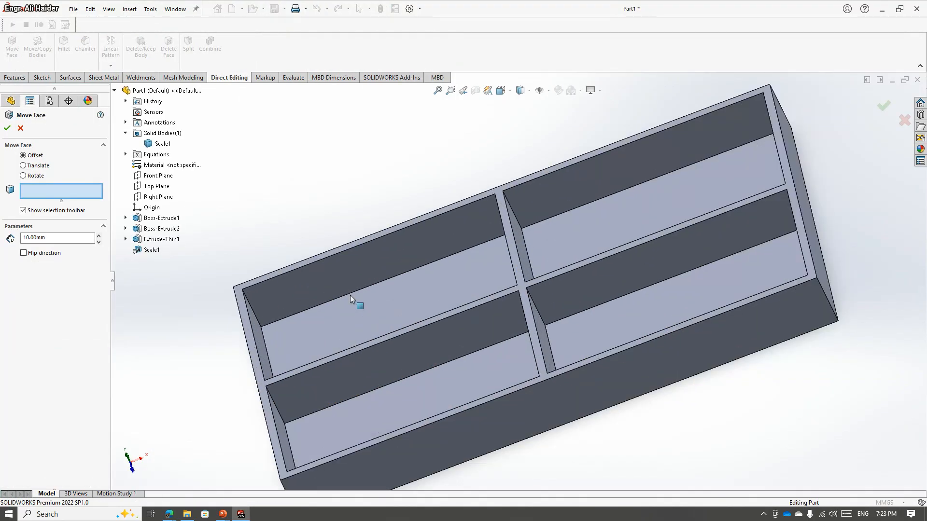
left_click(319, 266)
left_click(266, 309)
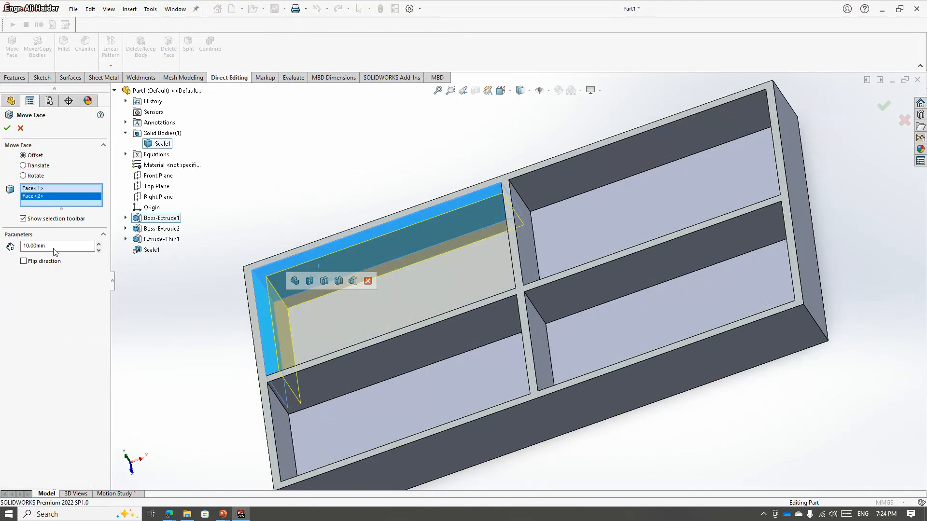
double_click(34, 246)
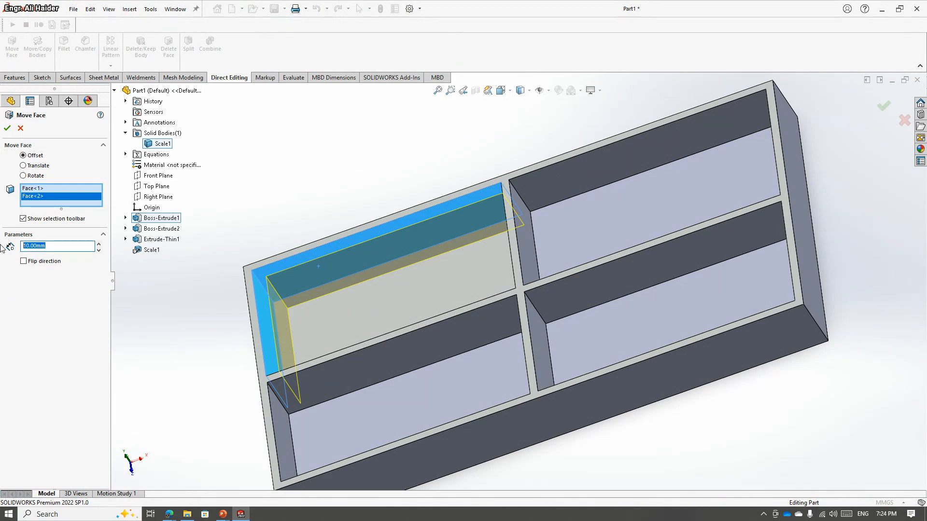
key("Return")
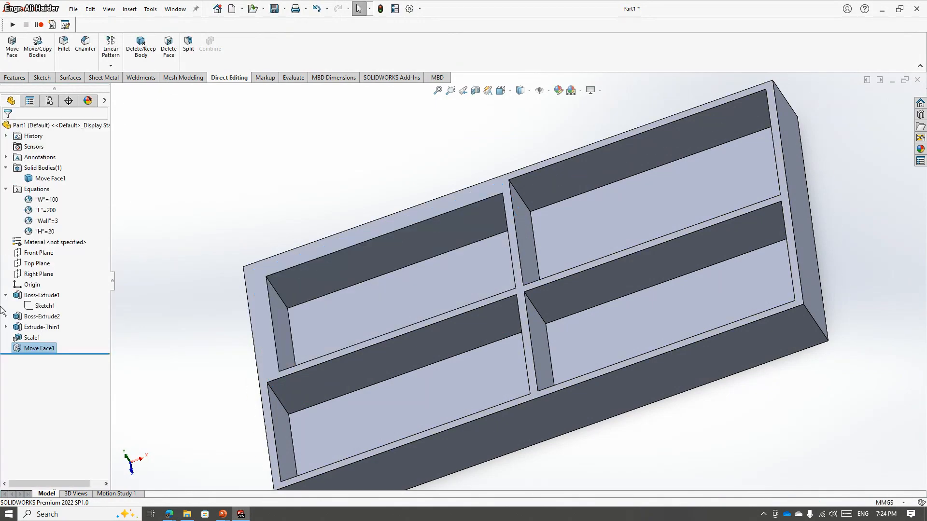
- Edit the Move Face feature to use a 3 mm offset in the flipped direction
left_click(22, 349)
left_click(23, 323)
double_click(57, 246)
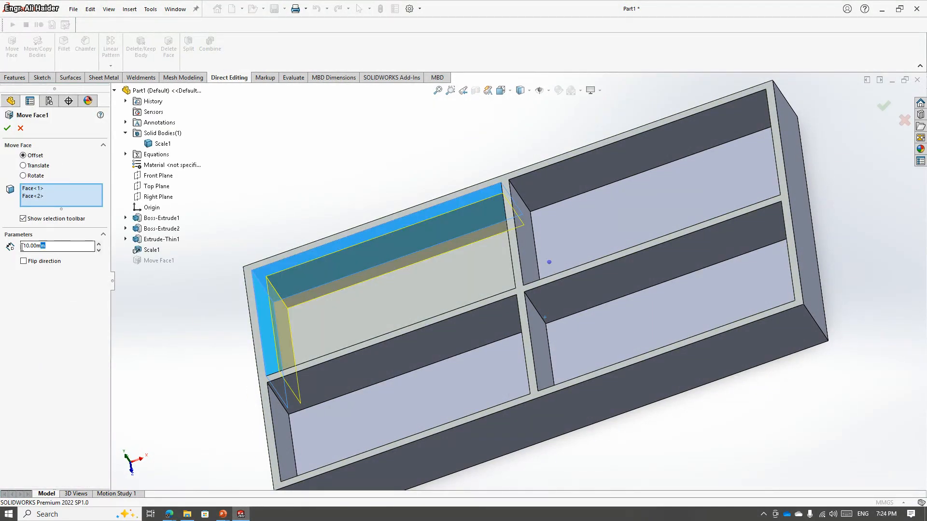
type("3")
left_click(175, 282)
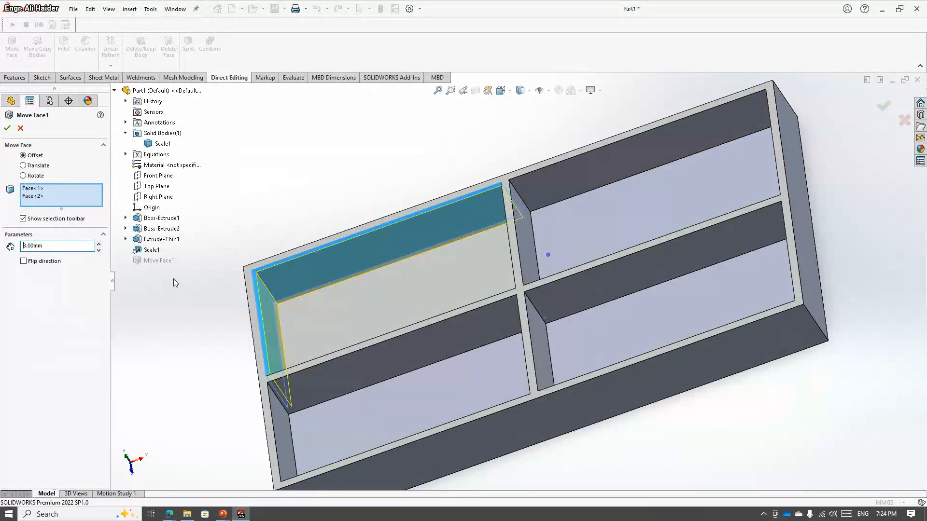
left_click(23, 261)
- Add the corner compartment's other two inner wall faces to the Move Face selection
middle_click_drag(503, 238, 553, 343)
left_click(513, 265)
left_click(517, 320)
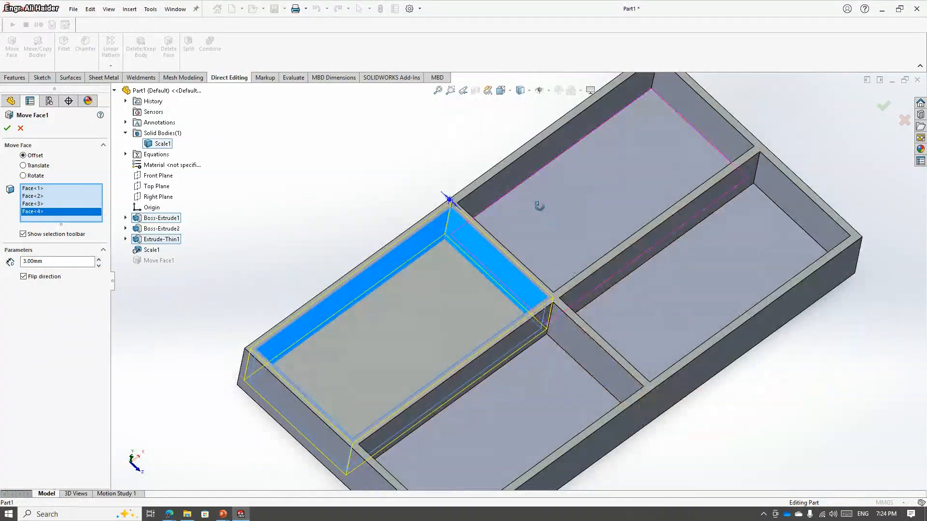
- Add the four inner wall faces of the neighbouring compartment along the same long side to the offset and apply the feature
middle_click_drag(539, 206, 614, 148)
left_click(513, 174)
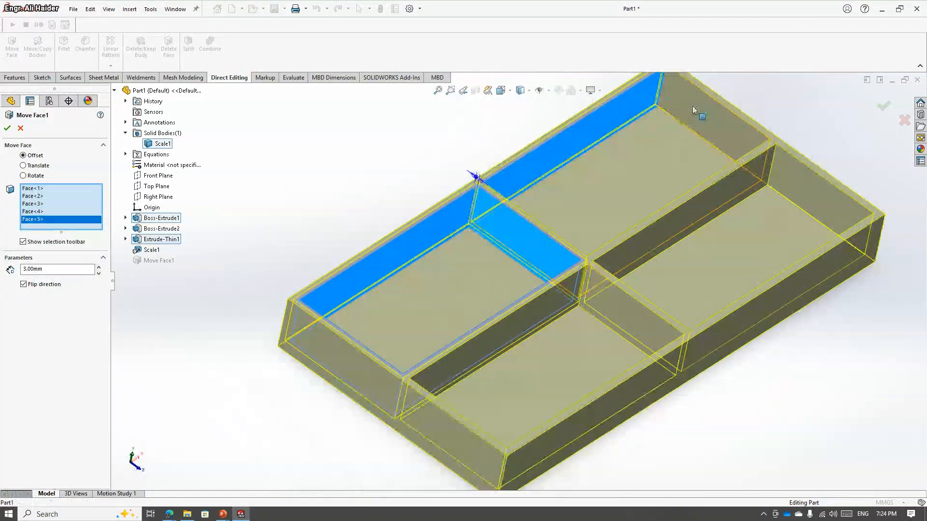
left_click(712, 137)
middle_click_drag(713, 137, 658, 165)
left_click(619, 208)
middle_click_drag(619, 207, 543, 273)
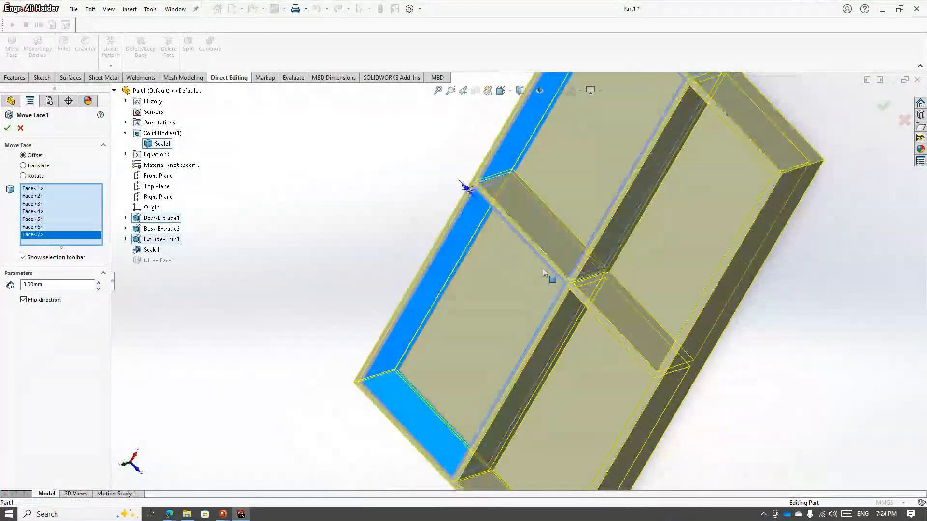
left_click(549, 242)
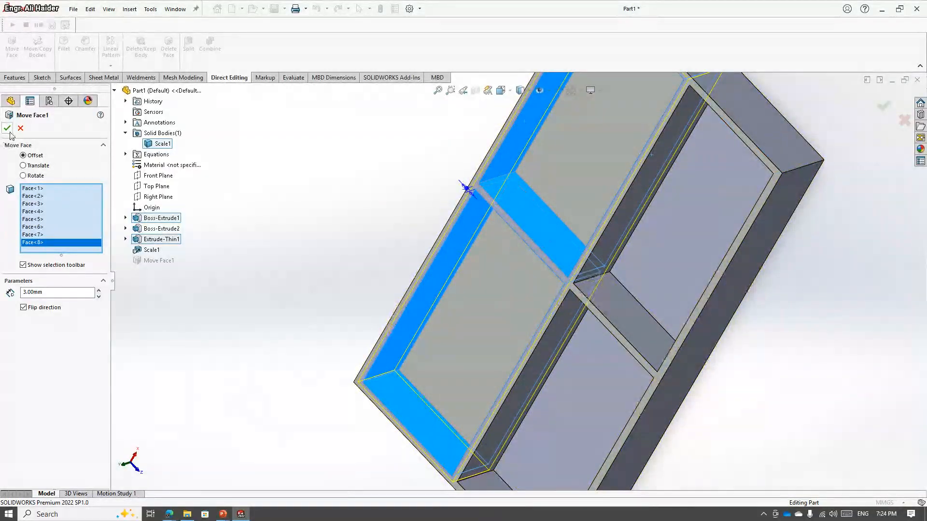
left_click(6, 127)
key("ctrl+7")
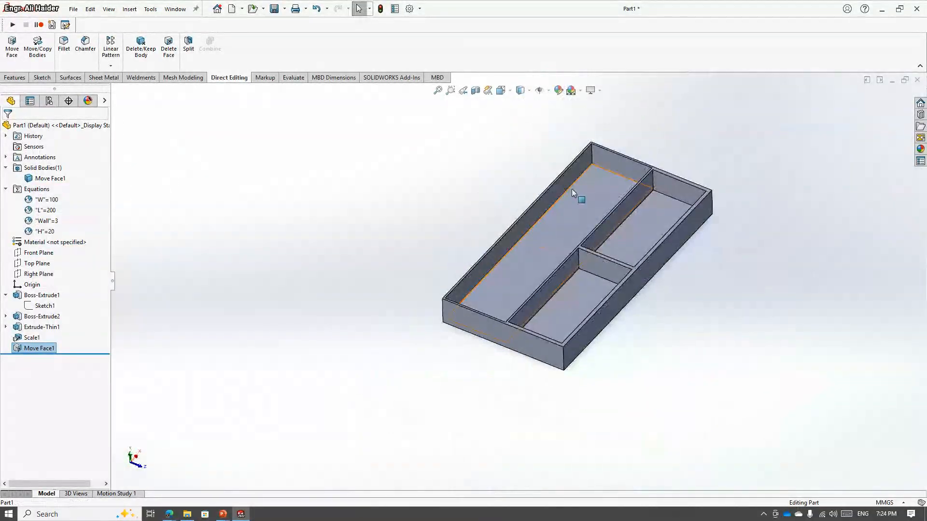
- Measure the thickness of the long outer wall beside the offset compartments
scroll(527, 222, "down", 6)
scroll(345, 418, "up", 1)
left_click(345, 418)
middle_click_drag(345, 418, 638, 306)
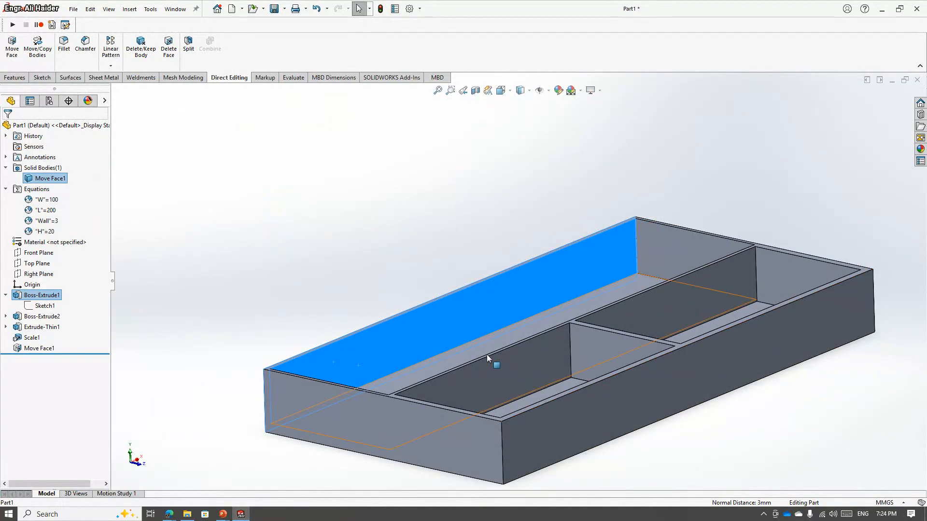
- Edit the Move Face feature to remove the cross divider's face in the second compartment from the selection and apply the change
left_click(39, 348)
left_click(36, 317)
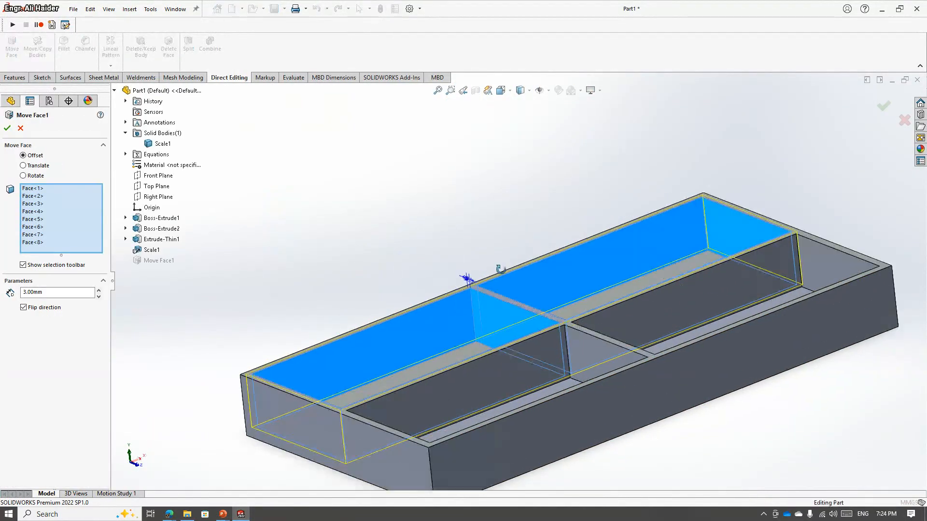
middle_click_drag(501, 269, 550, 303)
left_click(563, 294)
left_click(8, 128)
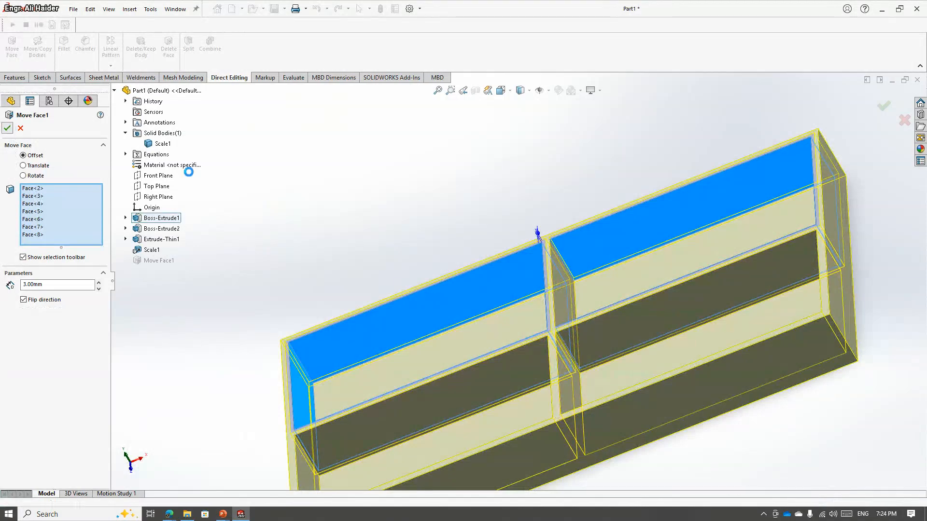
middle_click_drag(562, 230, 507, 307)
scroll(570, 289, "down", 2)
scroll(571, 290, "up", 3)
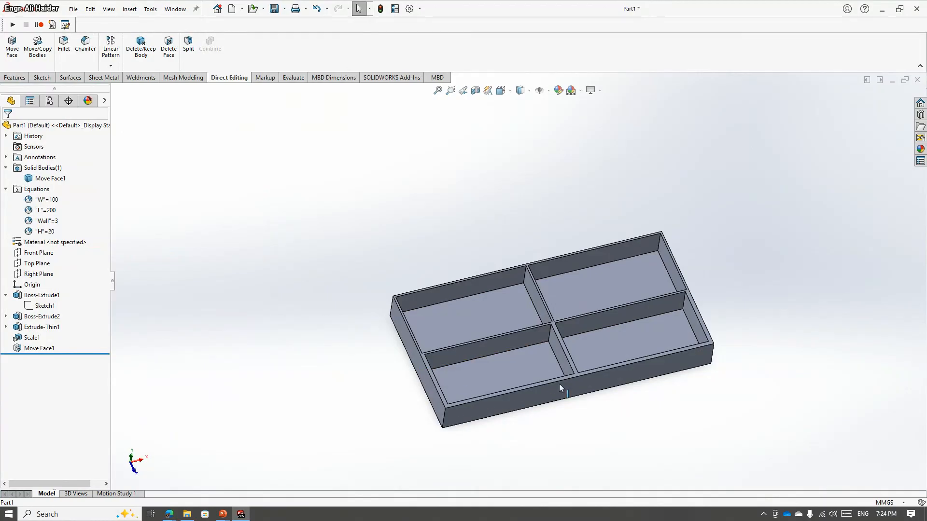
- Roll the model back to just before the Move Face feature
left_click(17, 348)
middle_click_drag(465, 296, 402, 342)
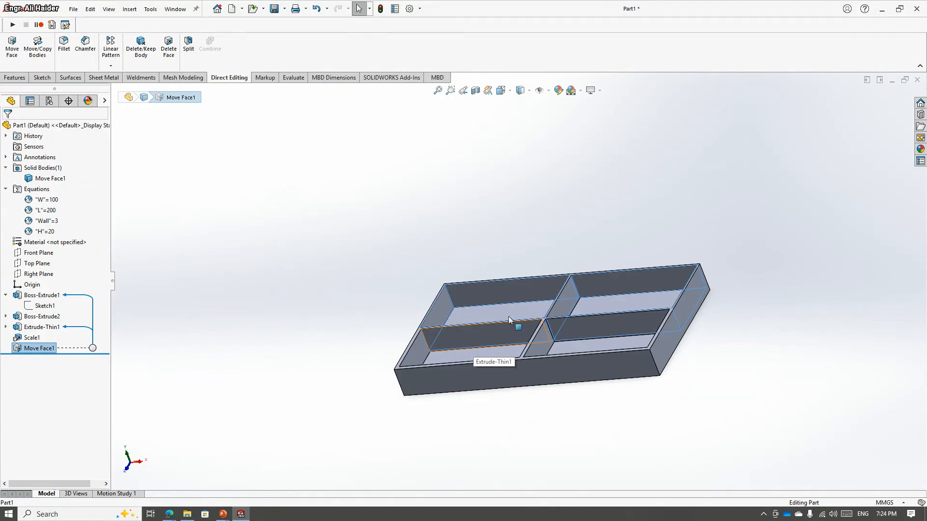
middle_click_drag(508, 316, 445, 271)
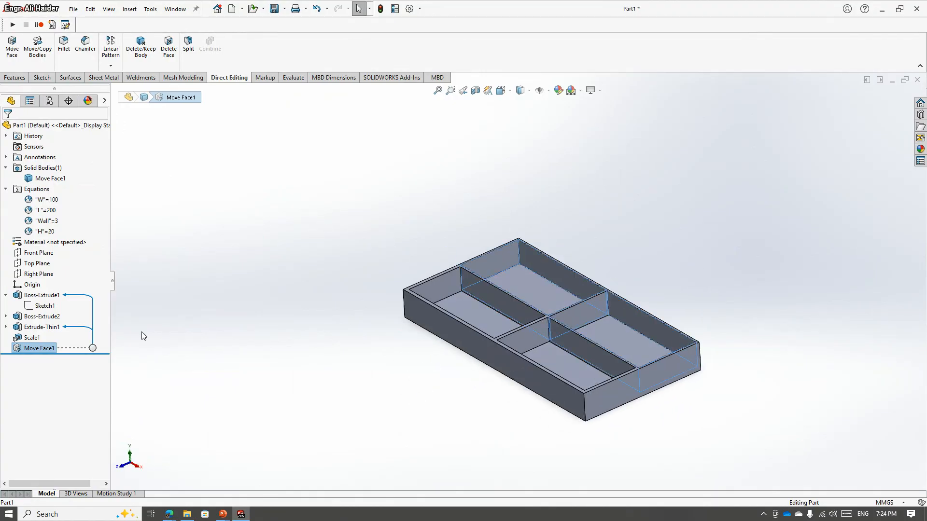
left_click_drag(71, 353, 72, 344)
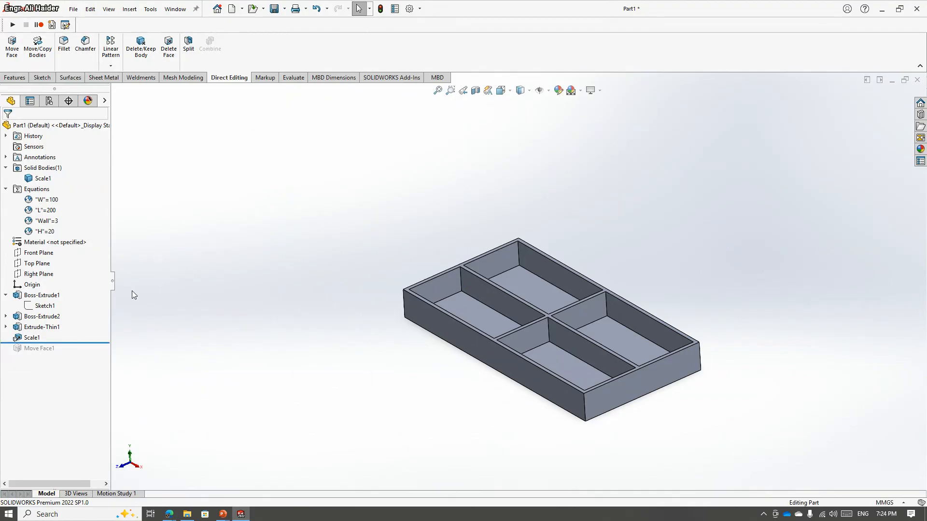
- Roll the model back to just before the Scale feature and set the global variable W to 200
left_click_drag(70, 342, 70, 332)
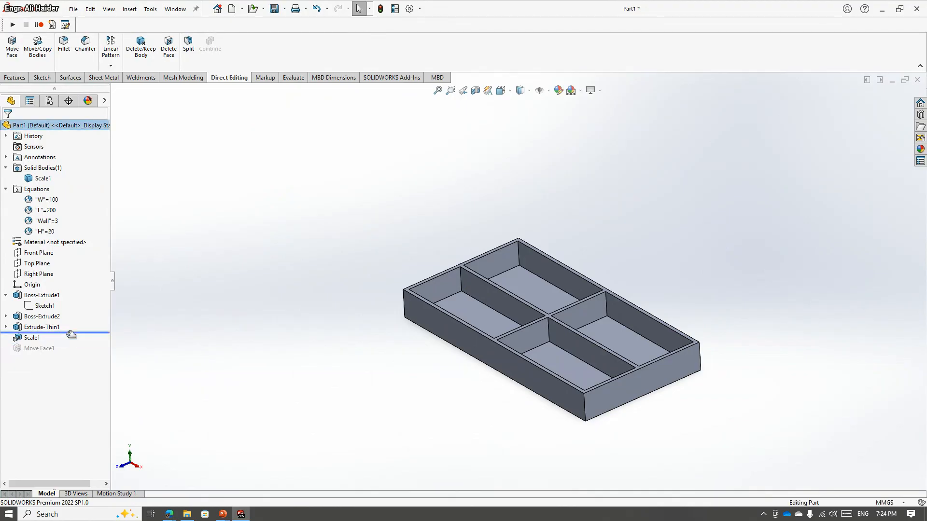
middle_click_drag(336, 333, 307, 345)
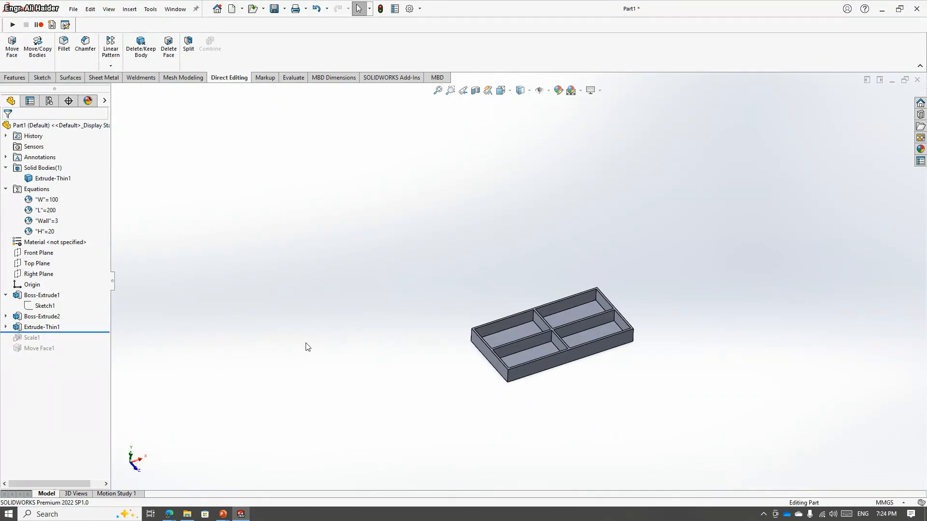
right_click(41, 202)
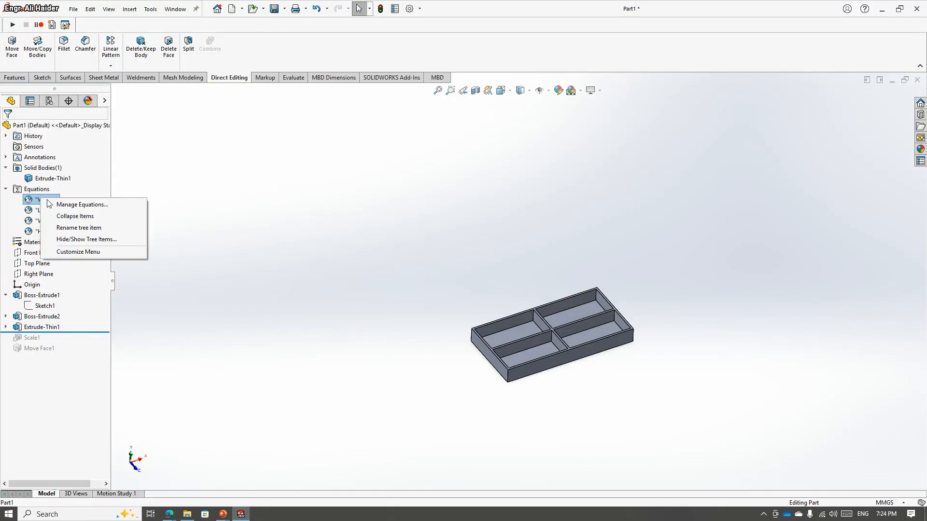
left_click(54, 205)
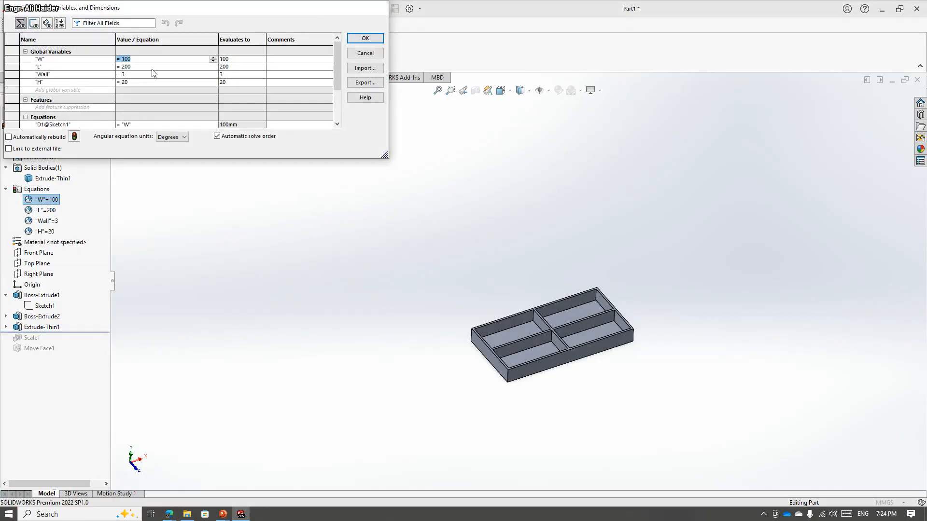
left_click(138, 58)
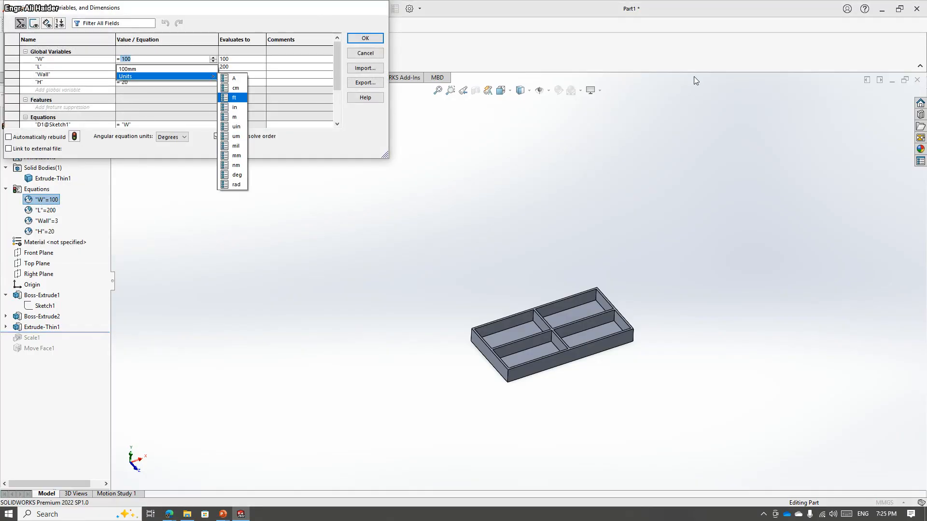
type("200")
key("Return")
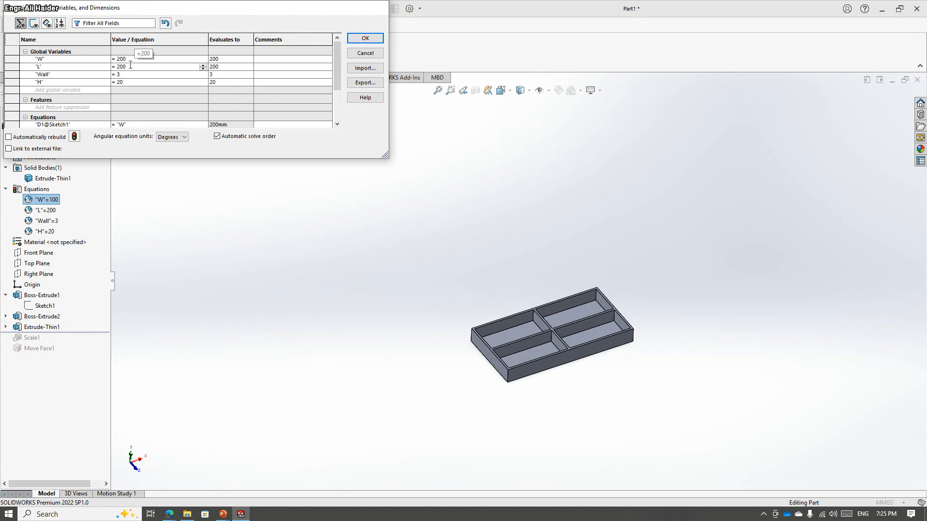
- Set the global variables L to 400 and H to 40 and apply the equation changes
key("BackSpace")
key("BackSpace")
key("BackSpace")
type("4")
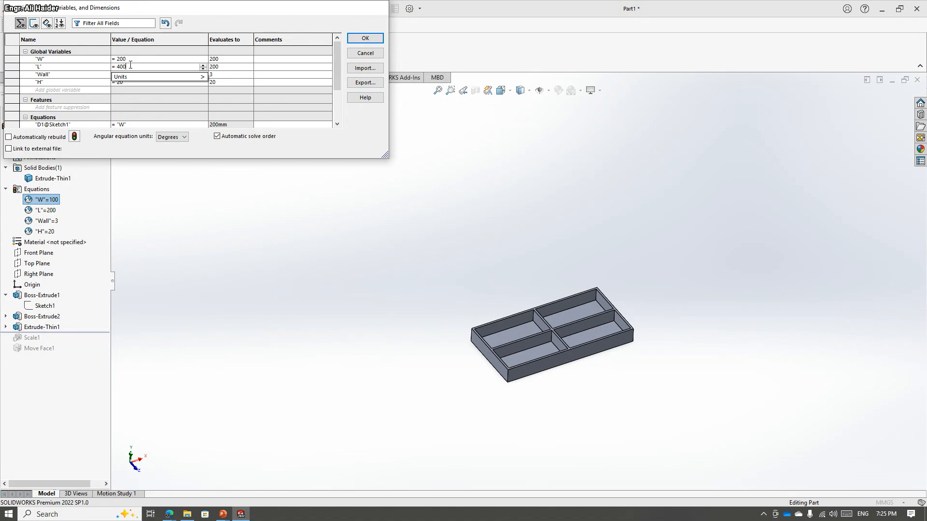
type("00")
key("Return")
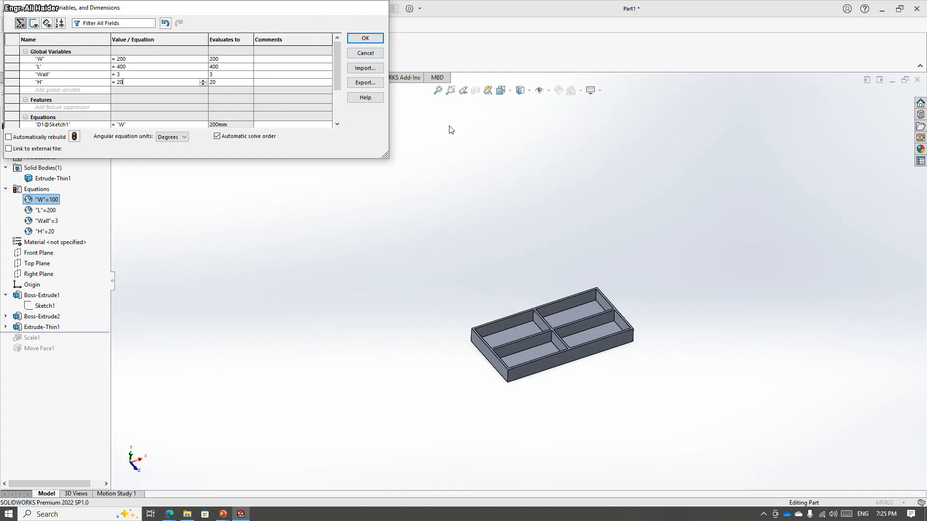
key("BackSpace")
key("BackSpace")
type("40")
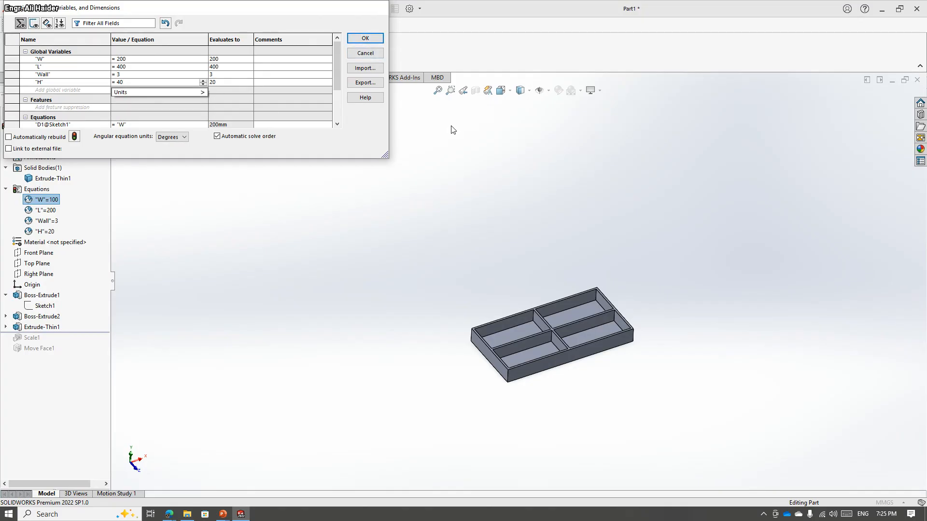
key("Return")
left_click(375, 40)
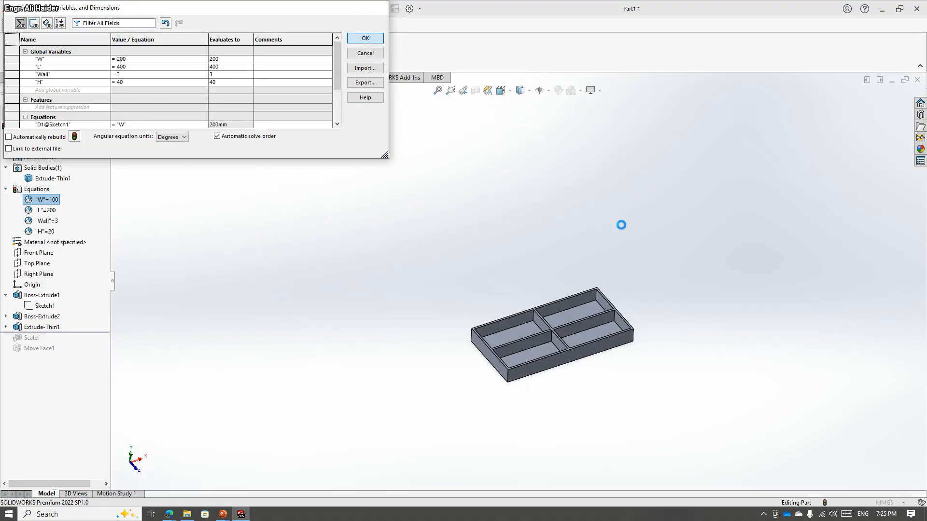
- Measure the distance between the tray's opposite long outer faces and between its two short end faces
scroll(589, 306, "down", 3)
scroll(531, 330, "up", 2)
left_click(402, 408)
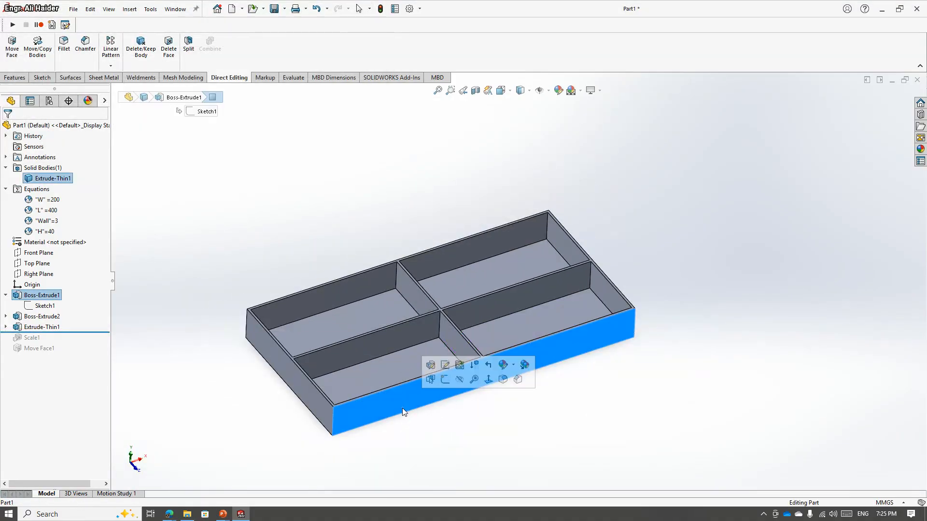
middle_click_drag(302, 271, 366, 297)
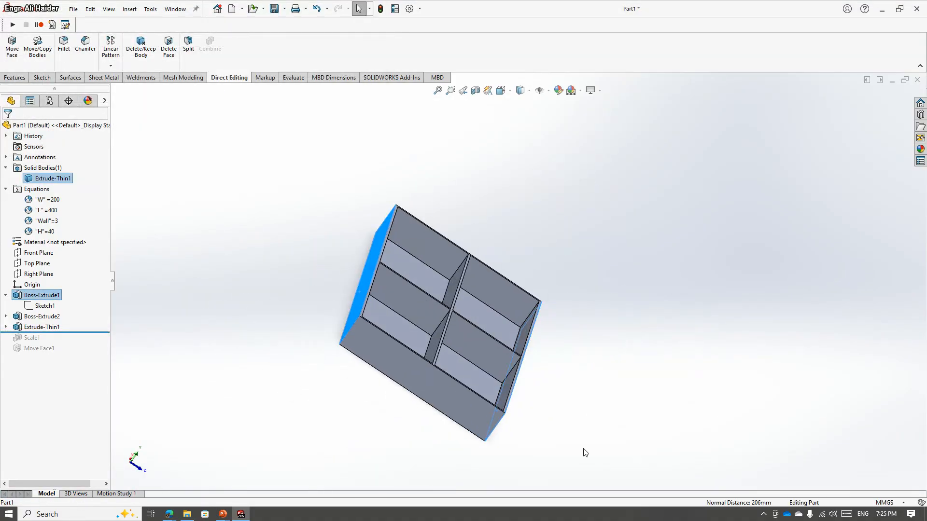
middle_click_drag(583, 451, 235, 356)
left_click(285, 350)
left_click(581, 321, "ctrl")
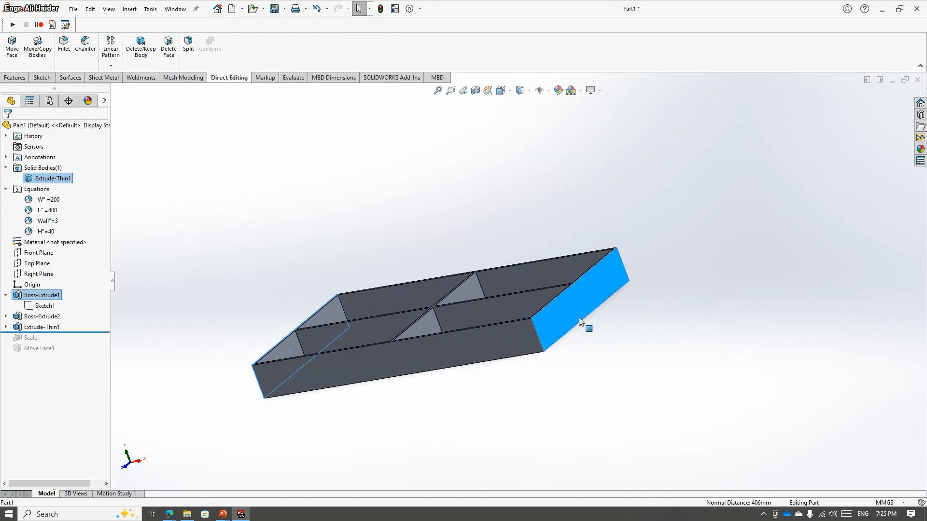
- Measure the thickness of the resized tray's long outer wall between its outer and inner faces
middle_click_drag(484, 418, 439, 412)
scroll(329, 279, "down", 2)
left_click(329, 279)
middle_click_drag(329, 280, 343, 319)
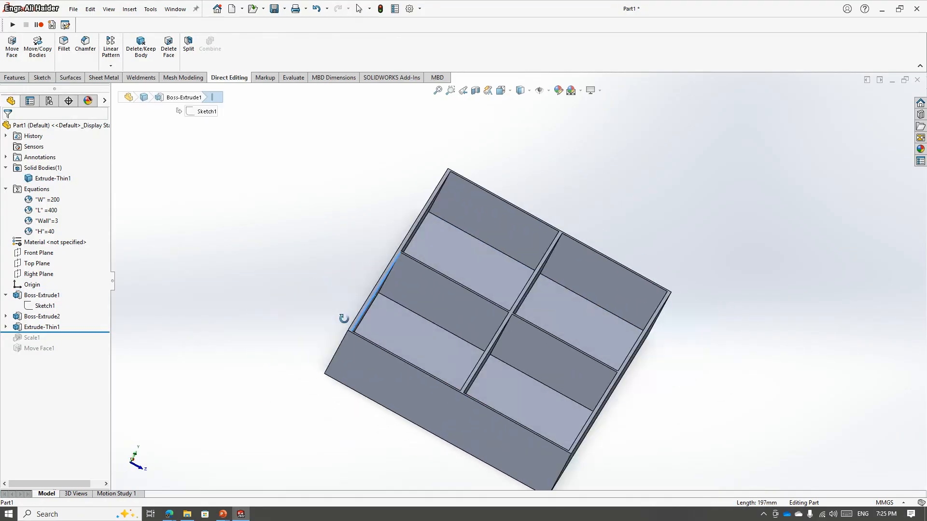
middle_click_drag(437, 329, 393, 320)
left_click(333, 311)
middle_click_drag(333, 311, 390, 332)
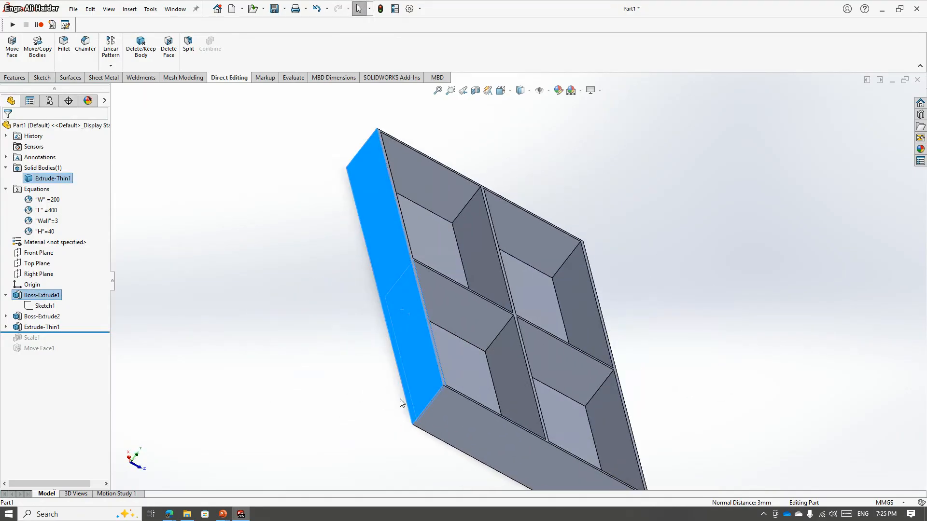
middle_click_drag(458, 411, 371, 368)
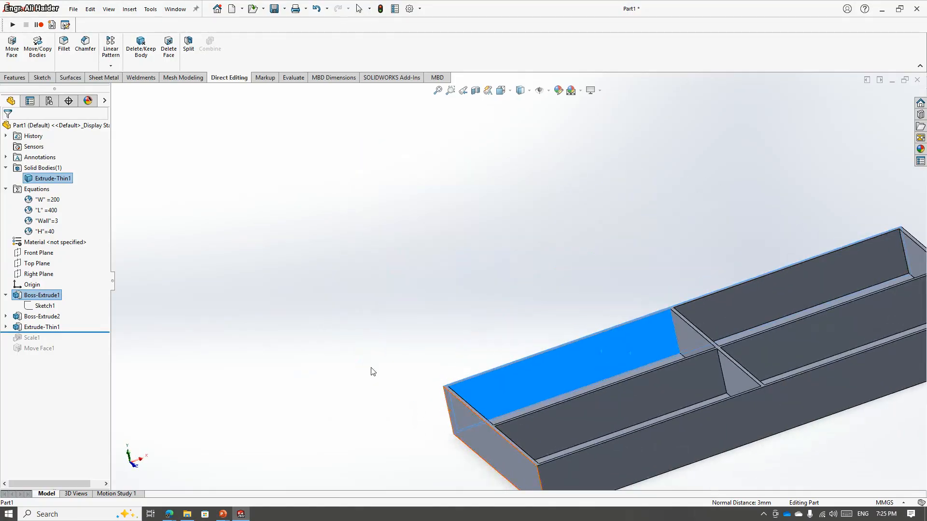
scroll(371, 368, "up", 3)
scroll(814, 268, "down", 2)
scroll(732, 276, "up", 2)
left_click(604, 177)
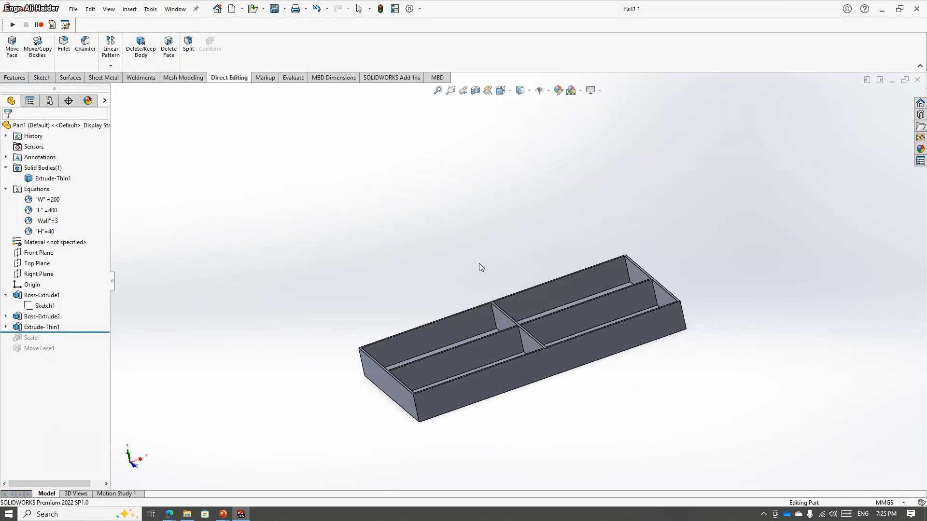
- Set the global variable Wall to 6 and apply the equation change
middle_click_drag(479, 263, 493, 303)
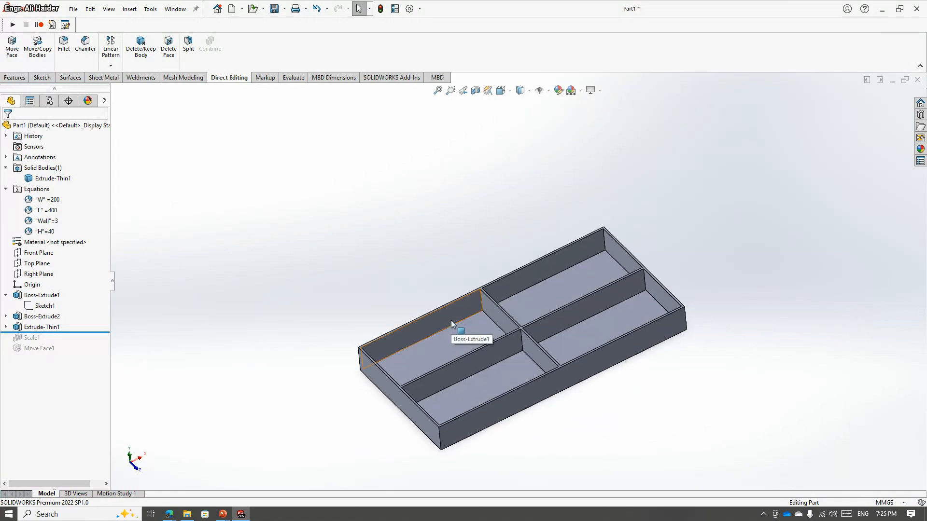
mouse_move(506, 338)
middle_mouse_down()
mouse_move(544, 305)
mouse_move(517, 328)
mouse_move(496, 325)
middle_mouse_up()
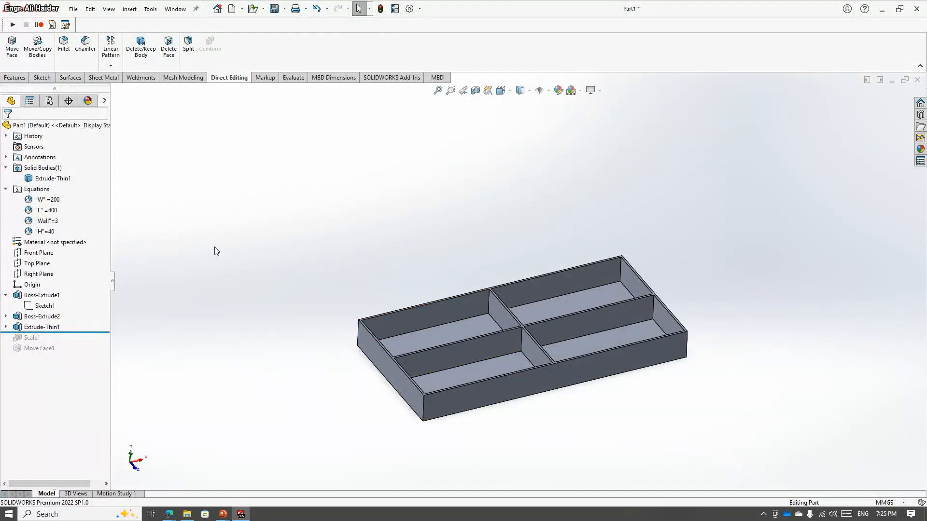
right_click(36, 189)
left_click(73, 197)
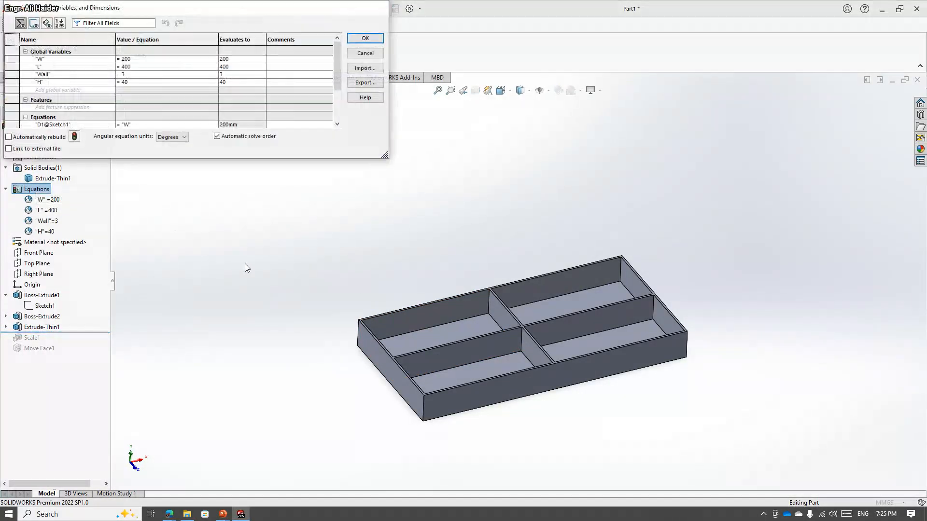
left_click(126, 74)
key("BackSpace")
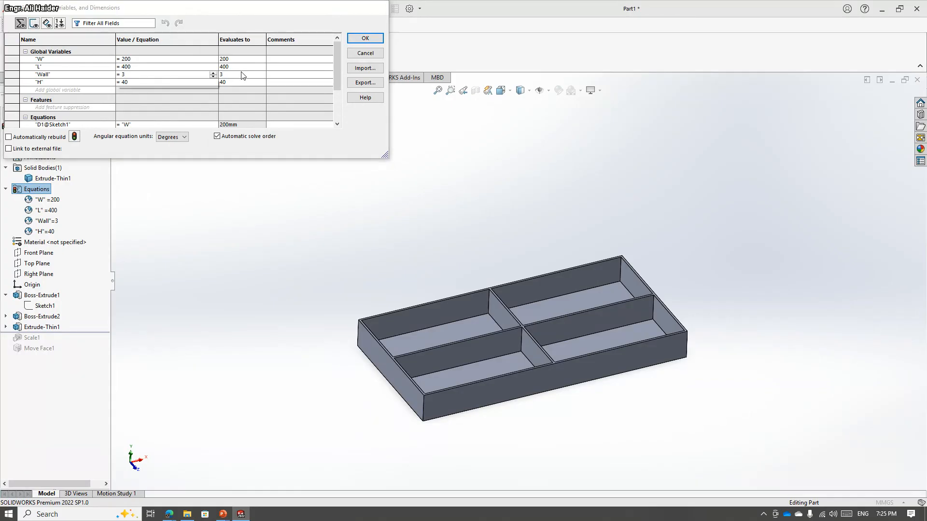
type("6")
key("Return")
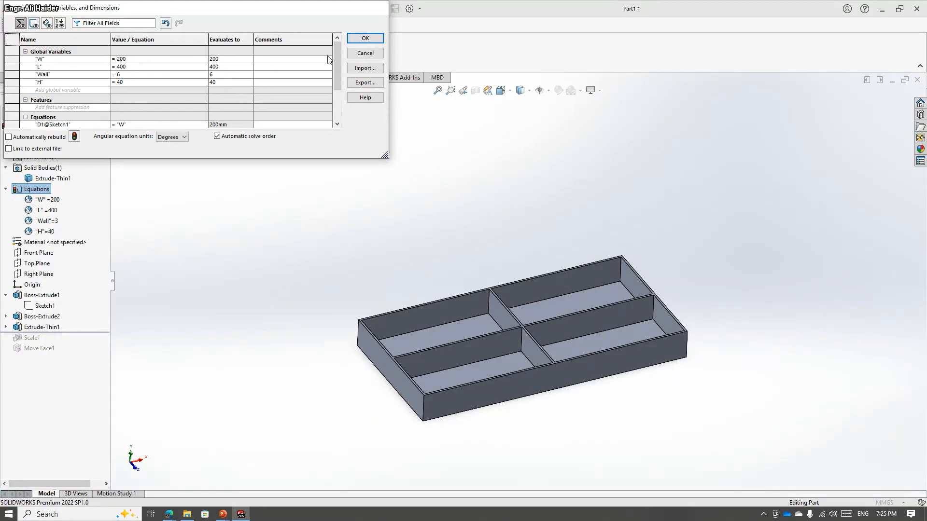
left_click(358, 41)
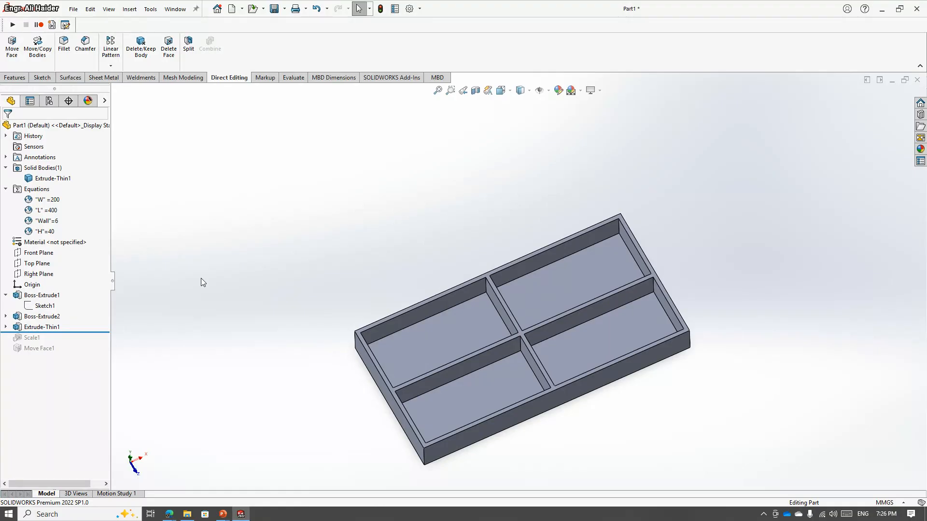
- Add a global variable named Rib Thickness with a value of 1
right_click(33, 189)
left_click(48, 198)
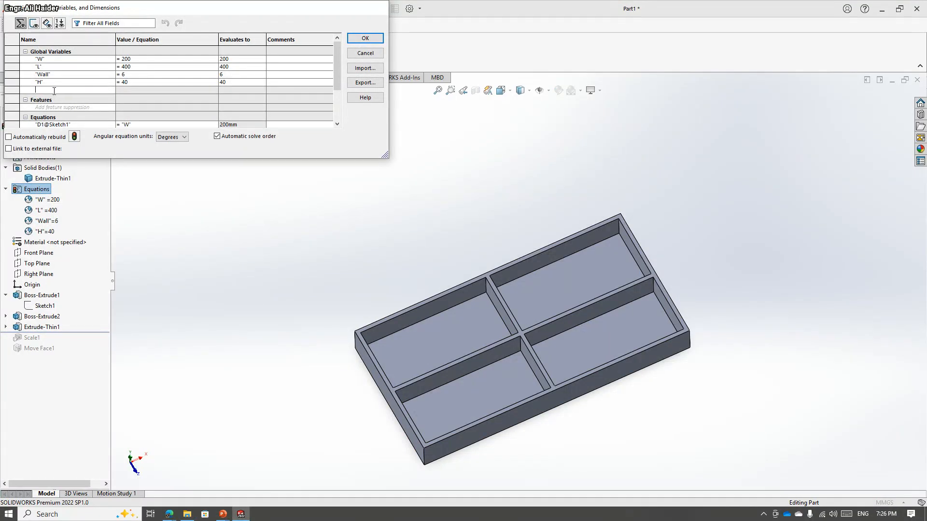
type("Rib Thicn")
type("ness")
key("Tab")
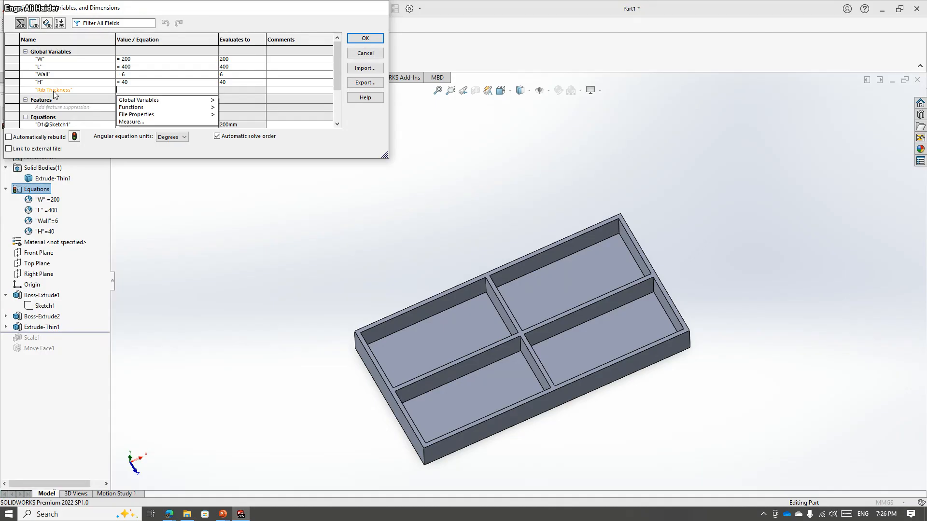
type("1")
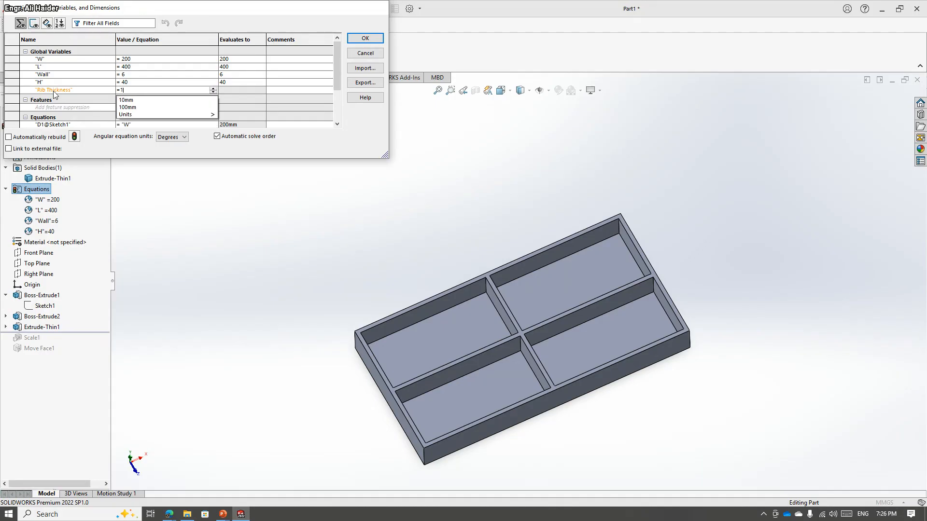
key("Tab")
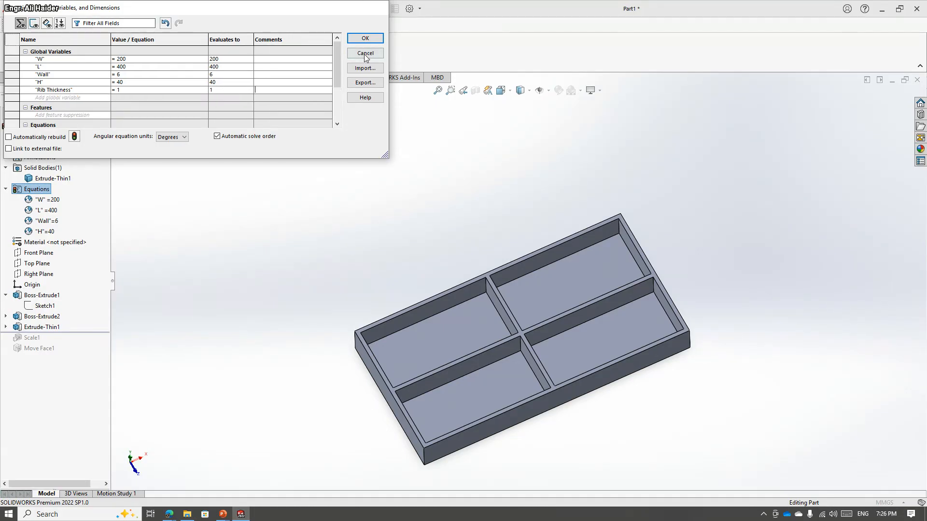
left_click(365, 38)
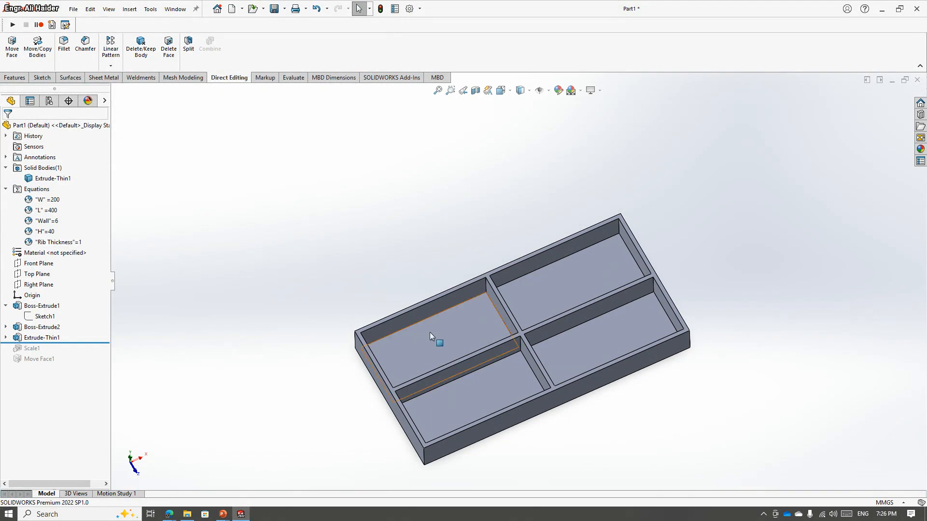
- Edit the dividers' thin extrude to link its thickness to the Rib Thickness variable instead of Wall, and apply the change
middle_click_drag(430, 332, 441, 275)
scroll(482, 317, "down", 3)
scroll(482, 318, "down", 2)
left_click(529, 277)
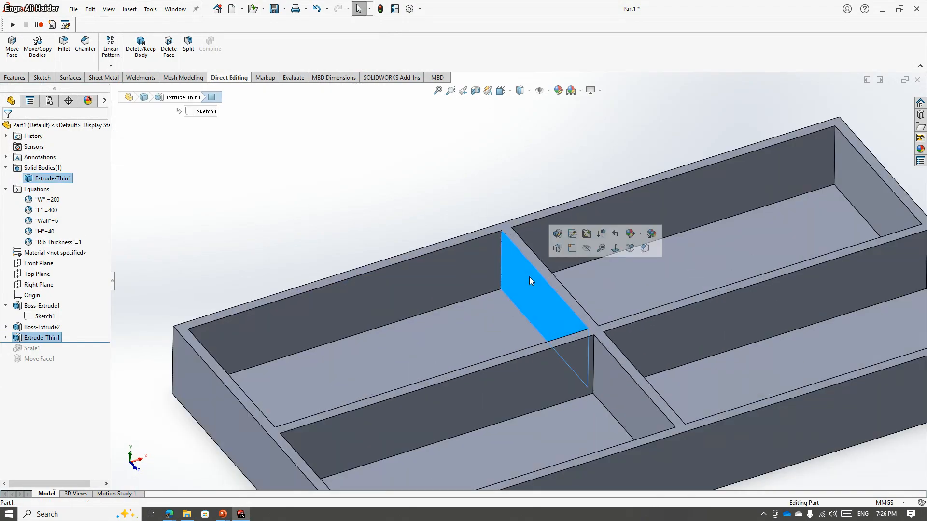
left_click(558, 233)
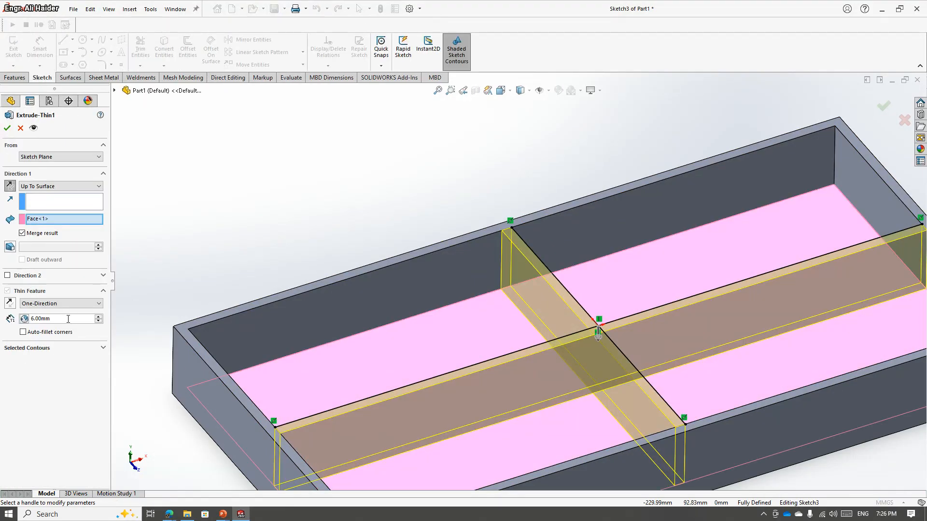
type("=")
left_click(24, 321)
left_click(25, 320)
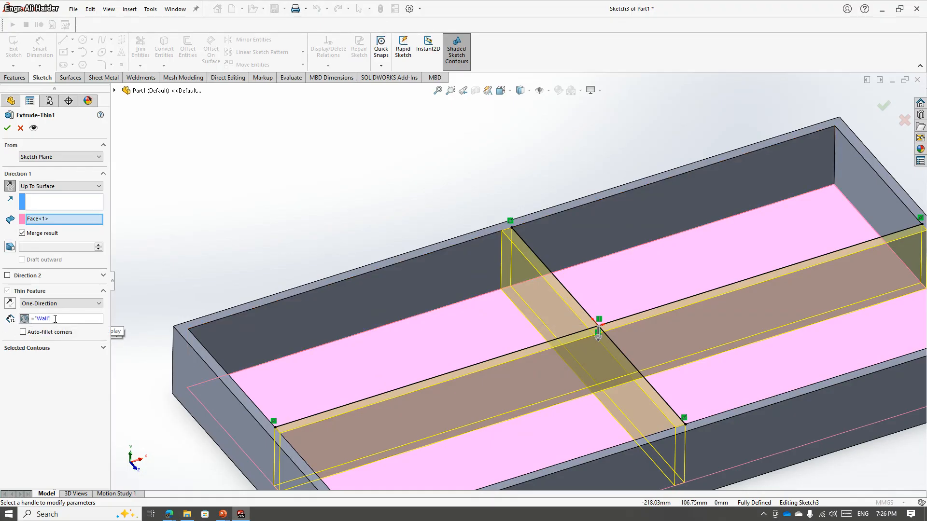
left_click_drag(52, 319, 35, 319)
key("BackSpace")
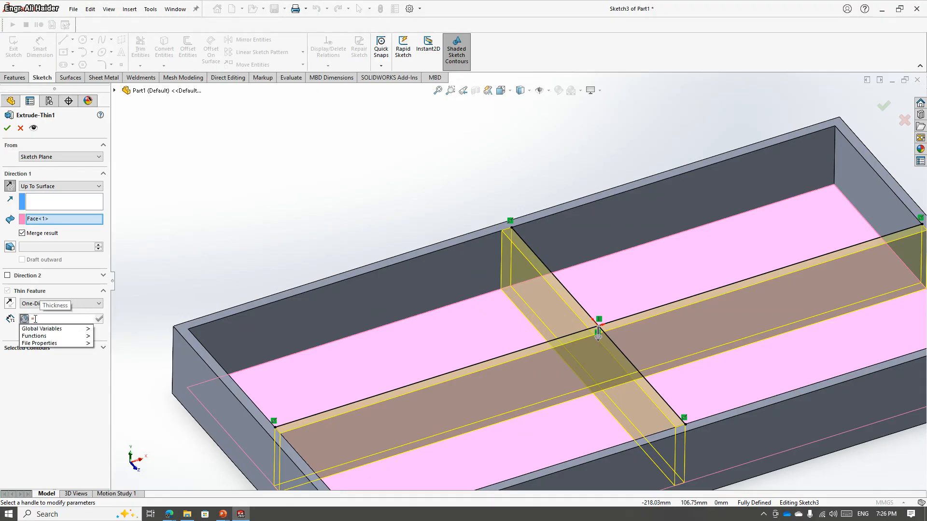
mouse_move(72, 329)
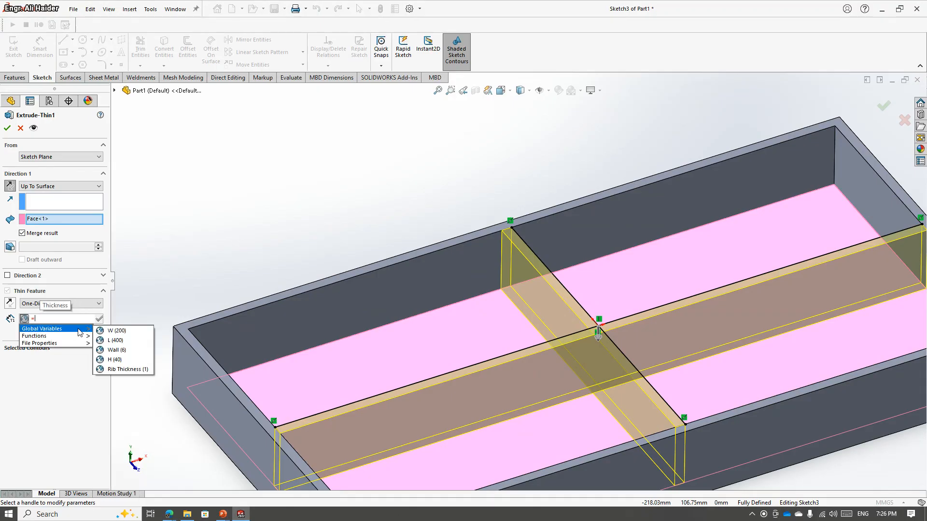
left_click(112, 369)
left_click(8, 128)
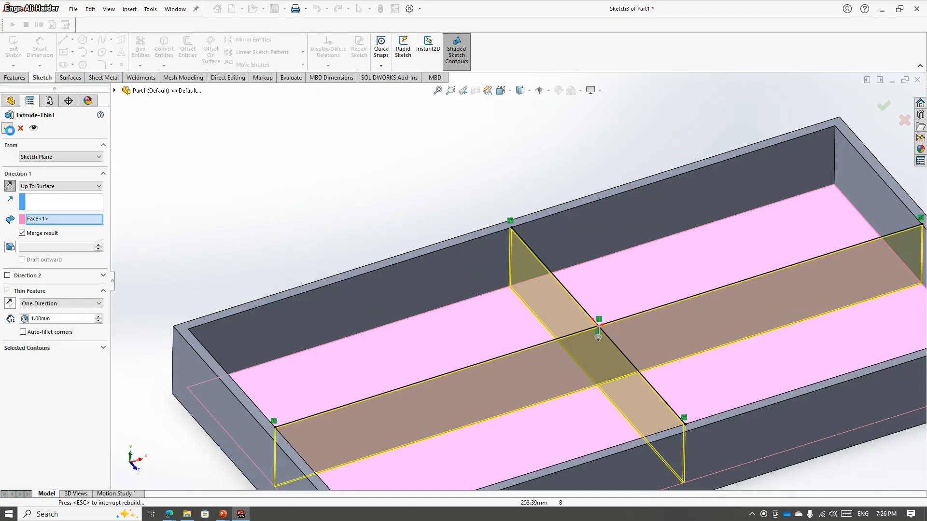
left_click(378, 155)
scroll(526, 257, "up", 3)
middle_click_drag(528, 259, 543, 349)
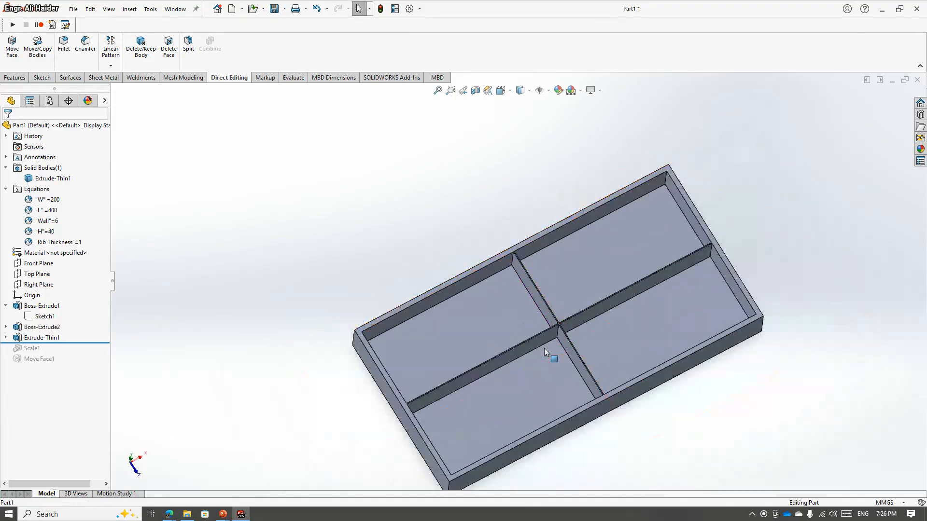
- Examine the dividers' thickness at their crossing against the tray's outer walls
scroll(566, 334, "down", 2)
scroll(557, 312, "down", 4)
left_click(554, 311)
left_click(554, 311)
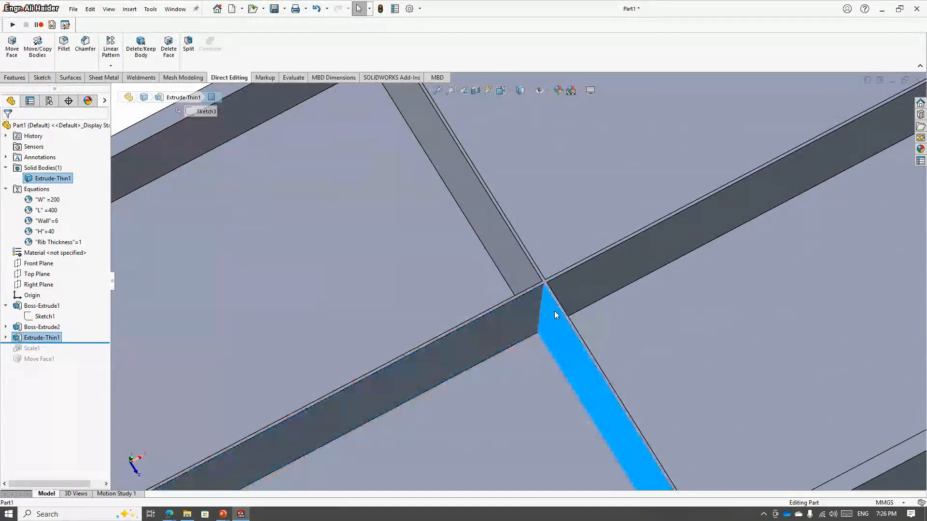
scroll(567, 341, "up", 6)
left_click(278, 317)
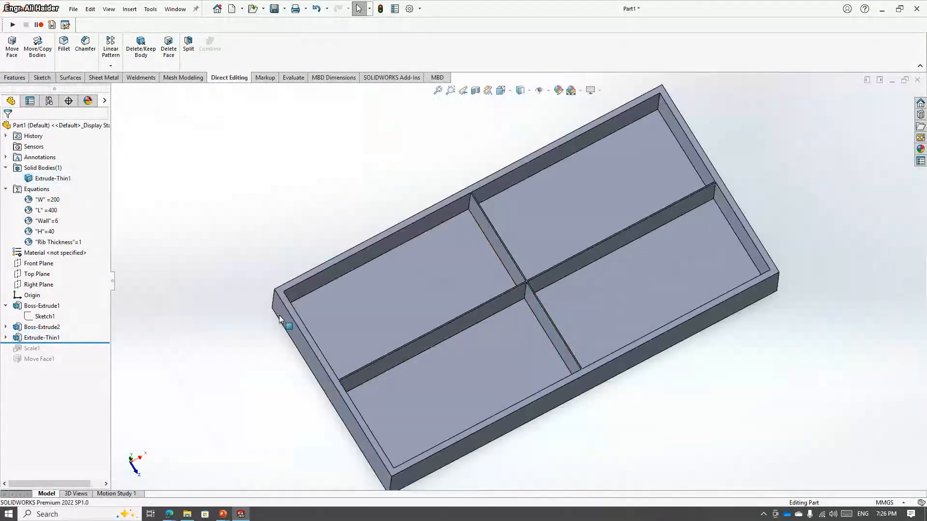
middle_click_drag(283, 319, 256, 251)
scroll(290, 305, "down", 3)
left_click(323, 311)
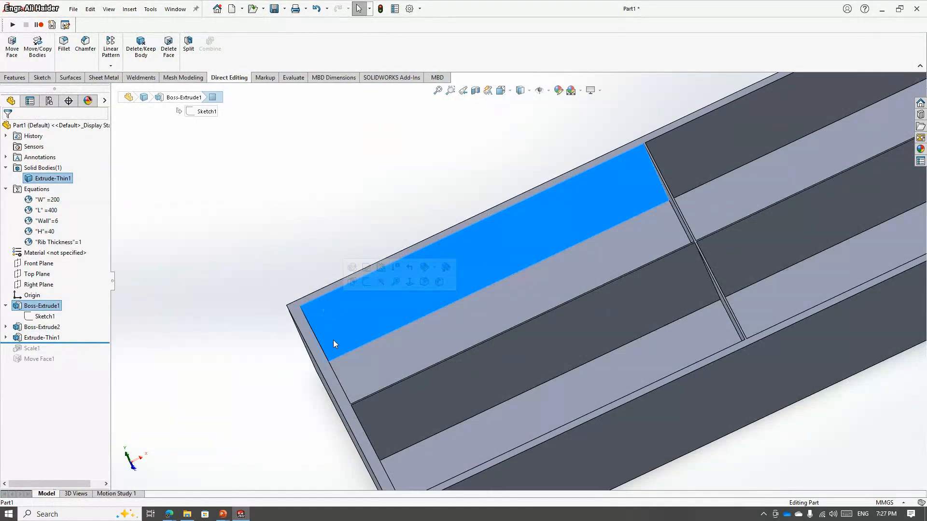
scroll(333, 344, "up", 5)
left_click(331, 258)
middle_click_drag(331, 259, 459, 251)
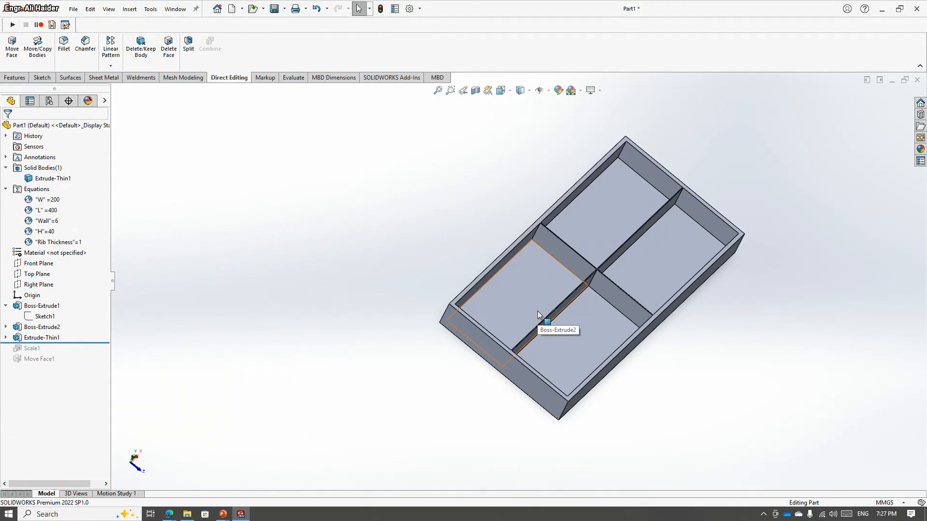
- Set the global variable Rib Thickness to 2 and apply the equation change
left_click(73, 242)
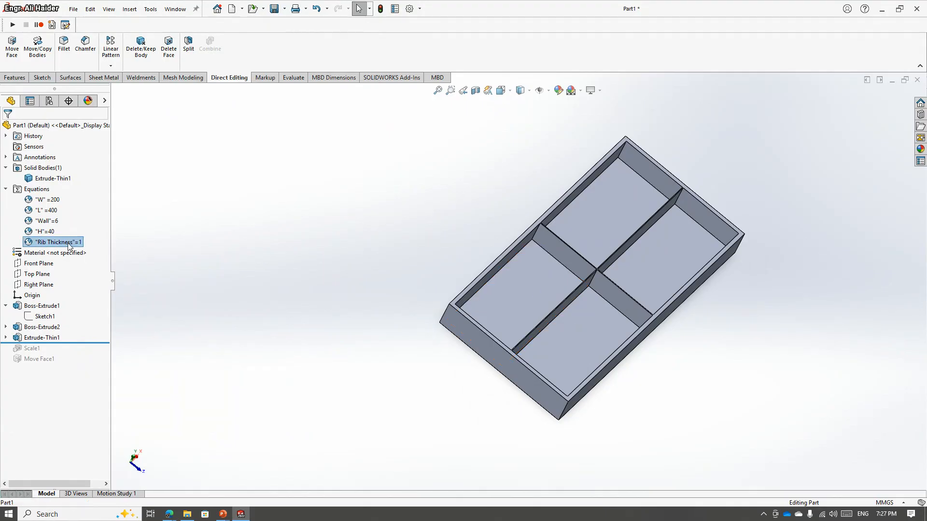
right_click(37, 189)
left_click(72, 194)
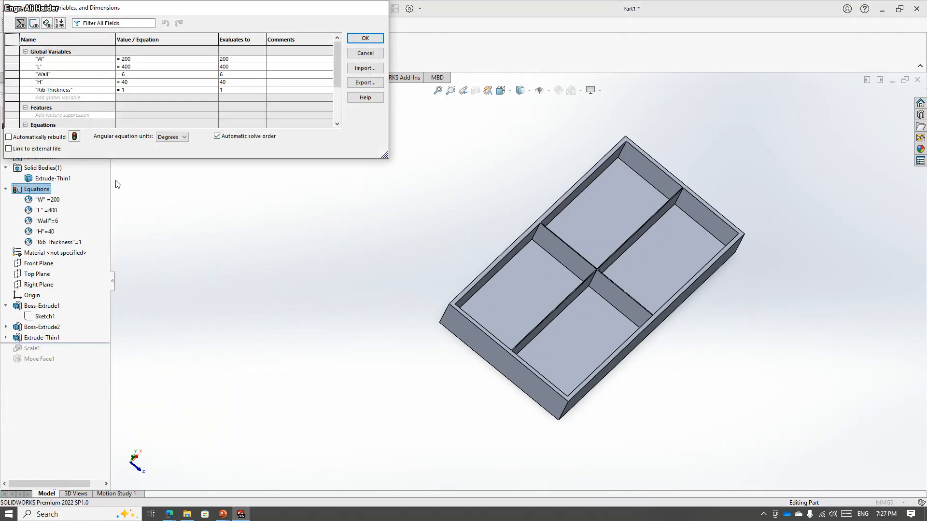
left_click(125, 89)
key("BackSpace")
type("2")
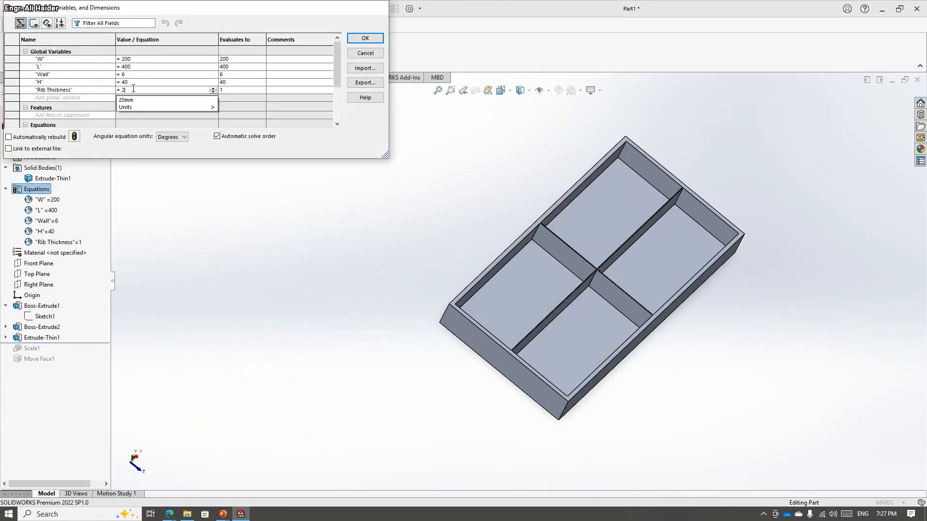
key("Tab")
left_click(365, 39)
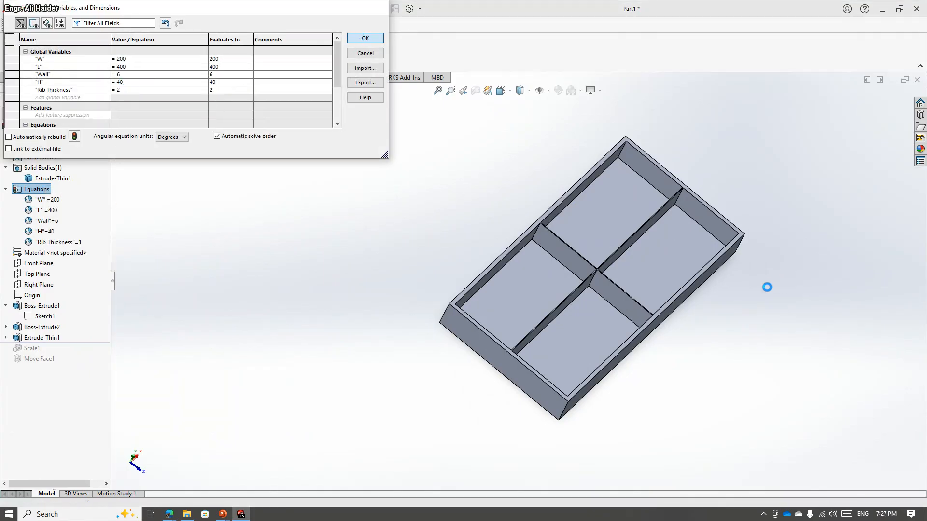
- Set the global variable Wall to 10 and apply the equation change
scroll(631, 284, "down", 3)
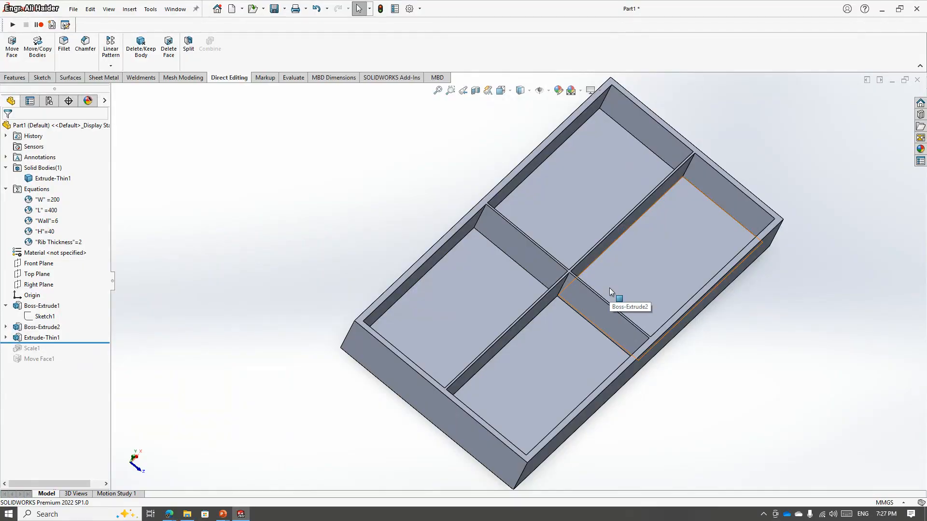
right_click(57, 220)
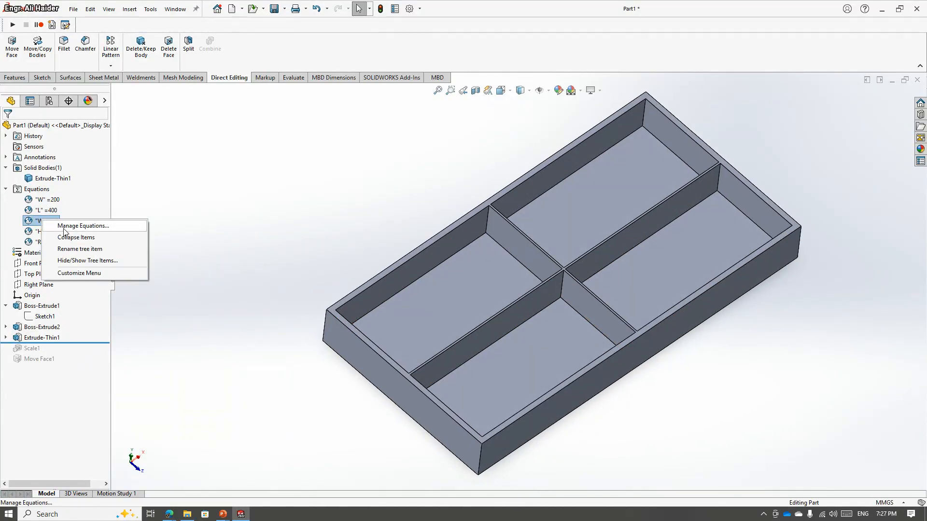
left_click(100, 224)
type("= ")
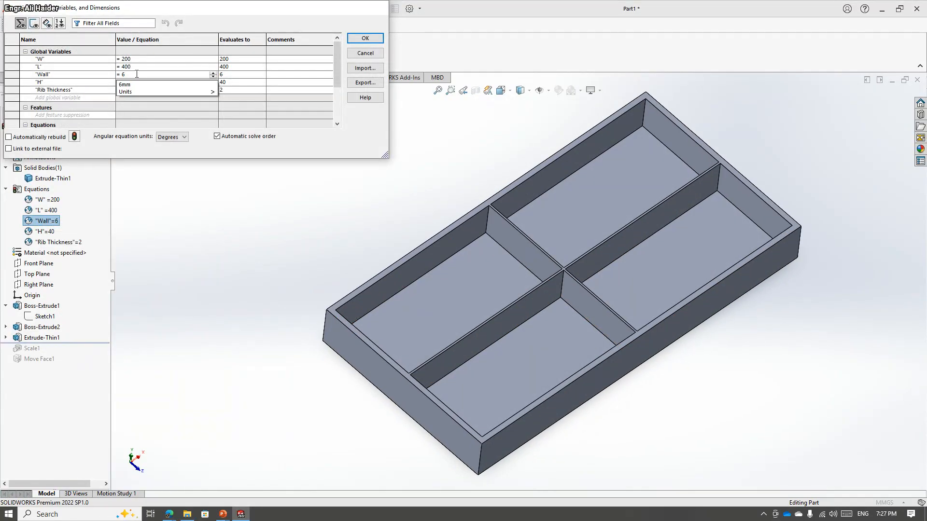
type("10")
key("Tab")
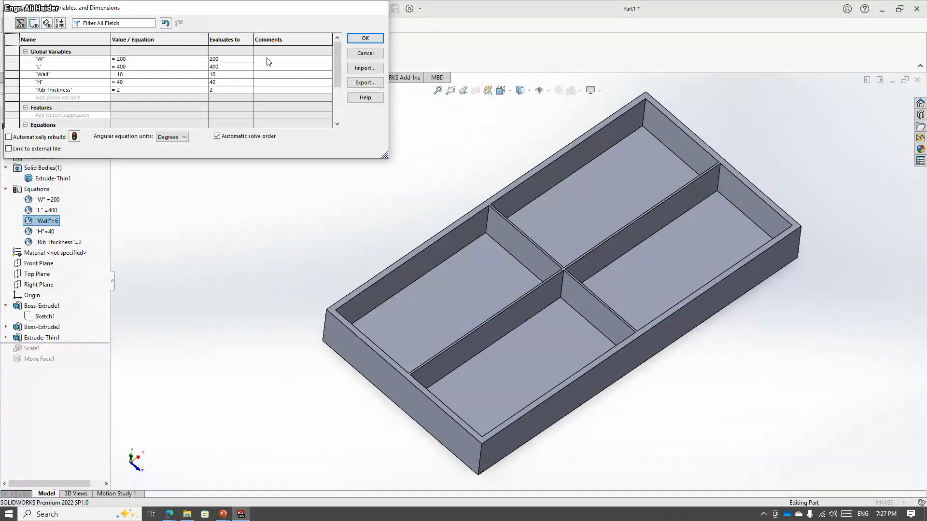
left_click(365, 39)
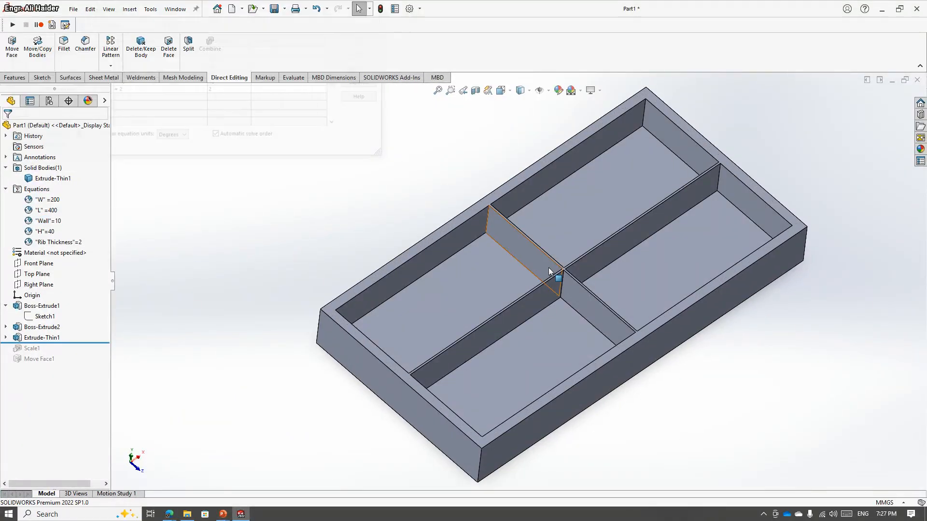
- Measure the floor thickness between the tray's underside and a compartment's inner floor face, and clear the selection
middle_click_drag(513, 424, 538, 342)
left_click(515, 315)
left_click(538, 342)
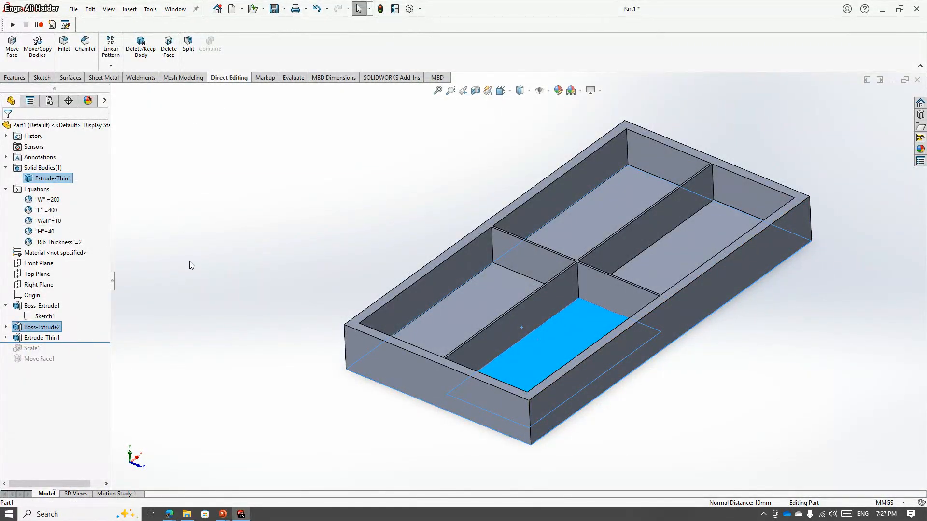
scroll(831, 193, "up", 1)
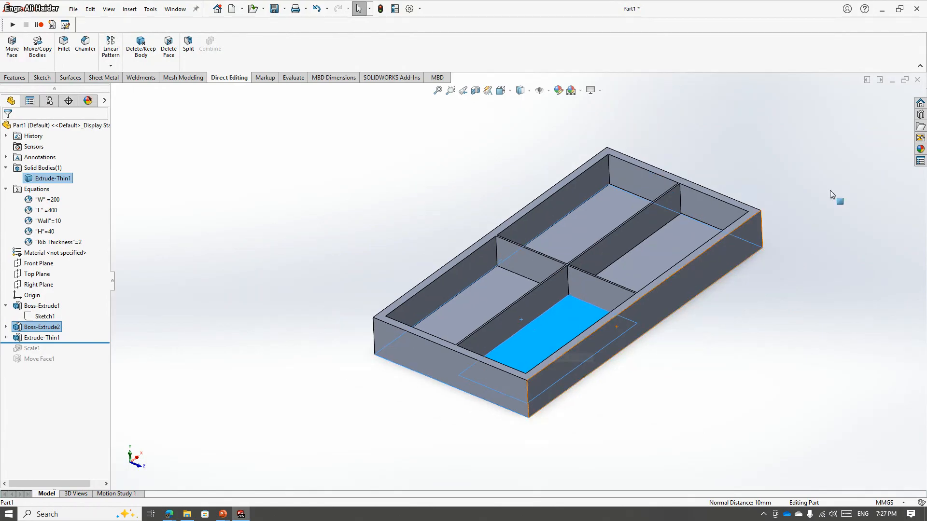
scroll(844, 163, "down", 2)
scroll(607, 300, "up", 2)
scroll(362, 421, "down", 1)
left_click(256, 277)
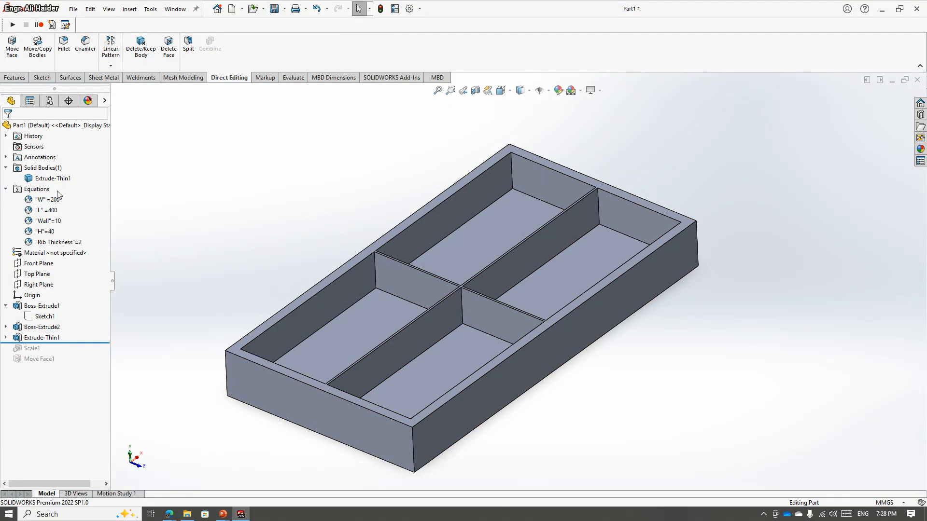
key("alt+Tab")
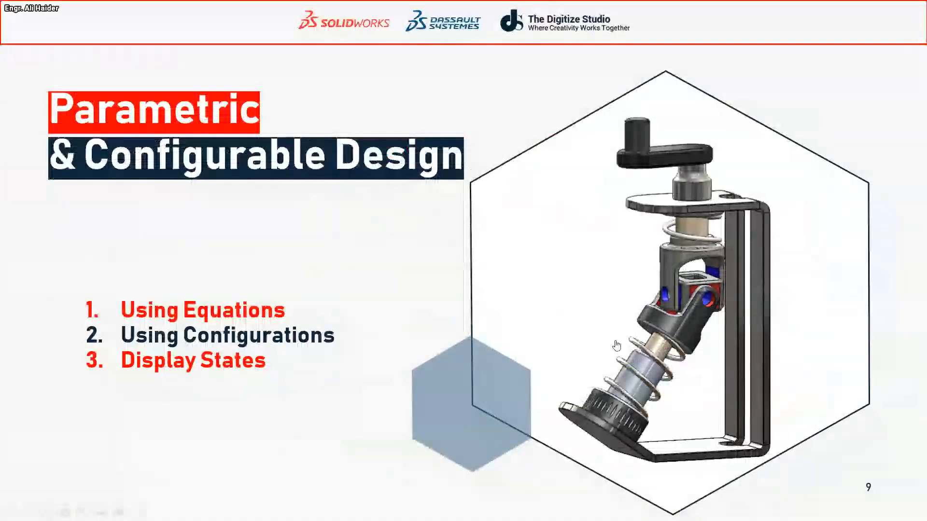
key("Right")
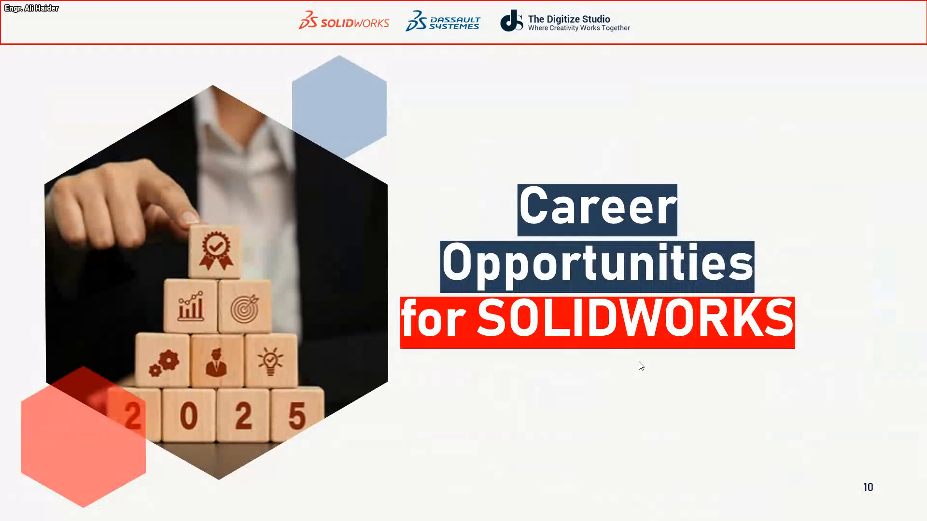
key("Left")
key("Left")
key("Left")
key("Left")
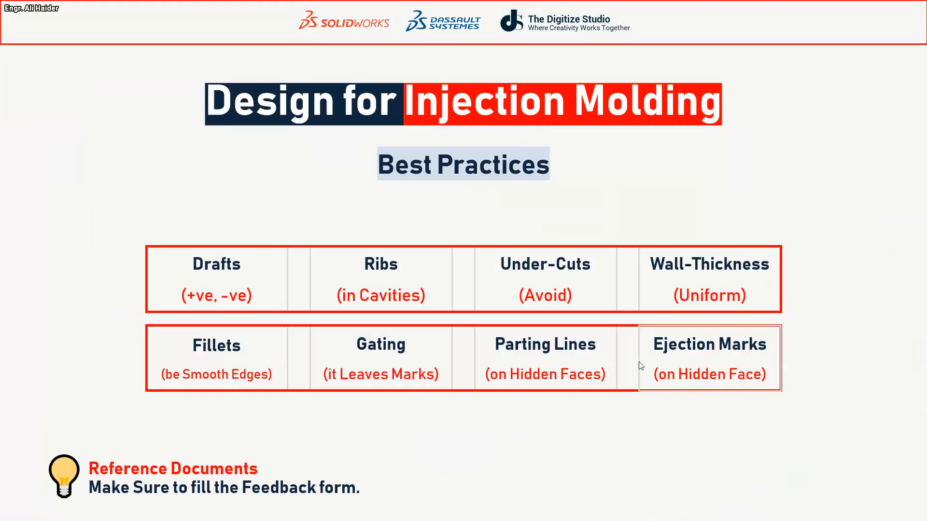